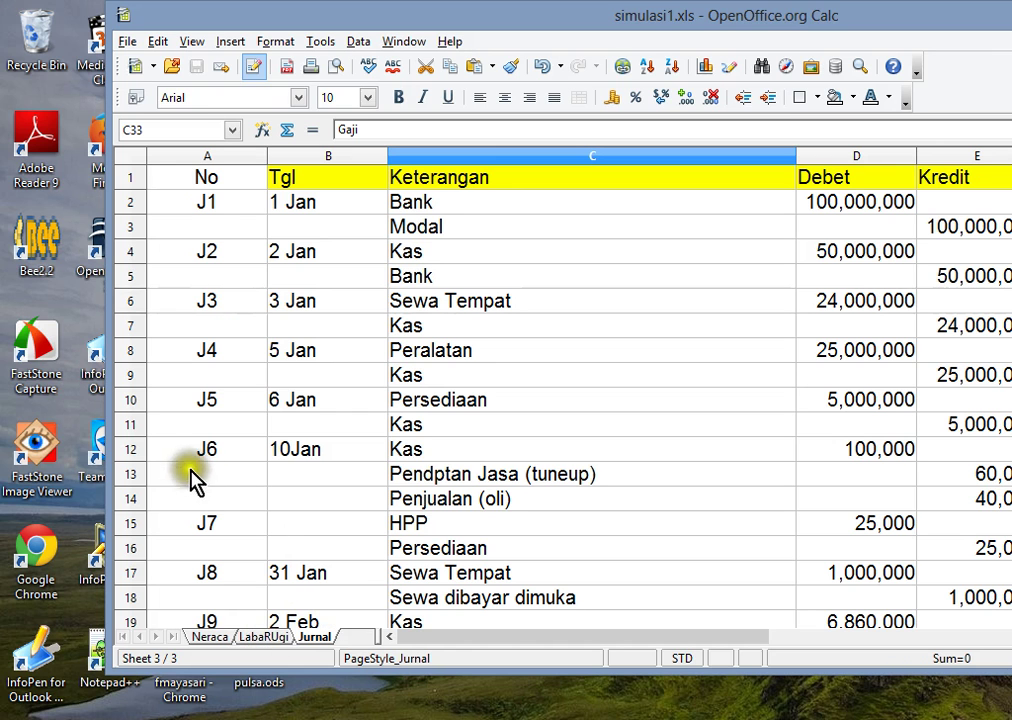
- Minimize the Calc journal spreadsheet and launch Bee Accounting 2.2 from its desktop shortcut
key(super+d)
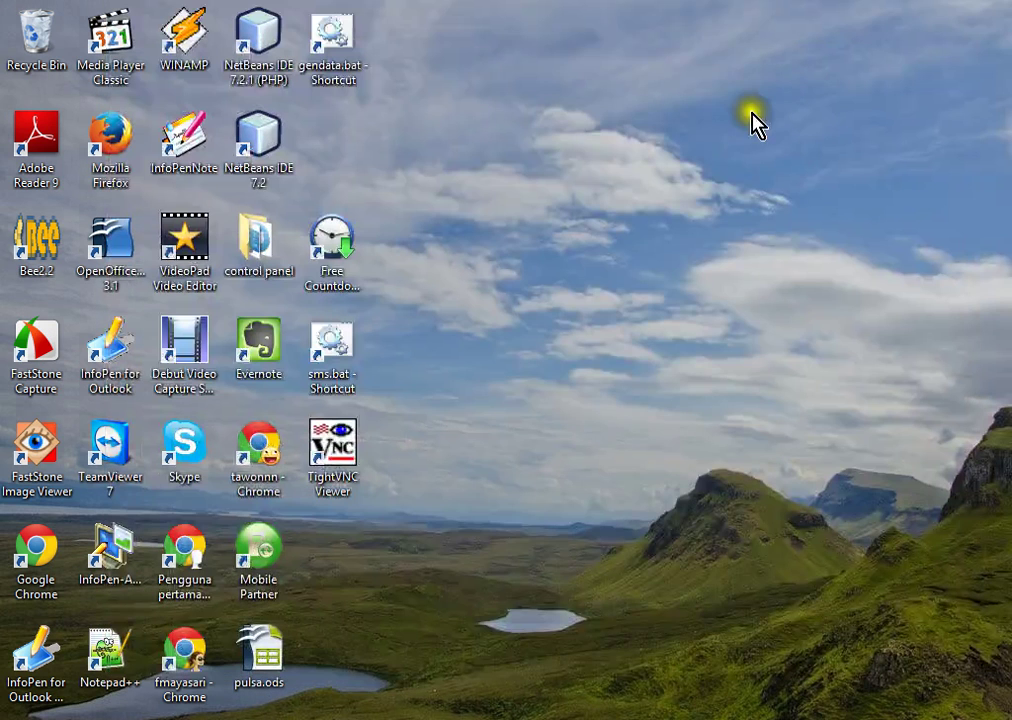
double_click(38, 262)
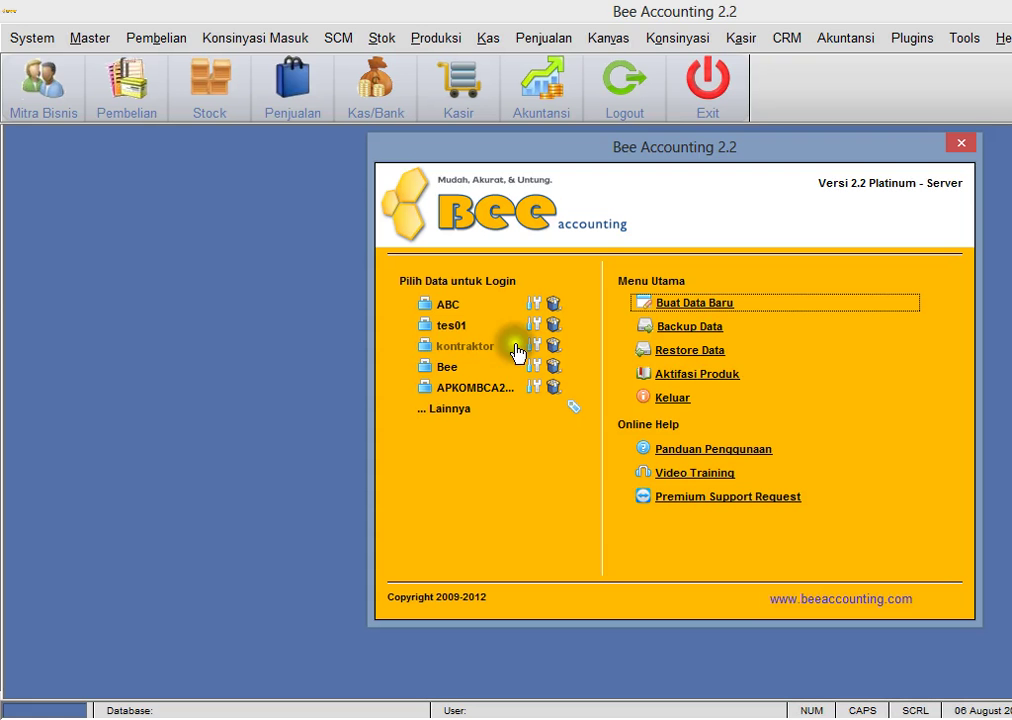
- Log in to the ABC company data with its password
click(450, 305)
key(Return)
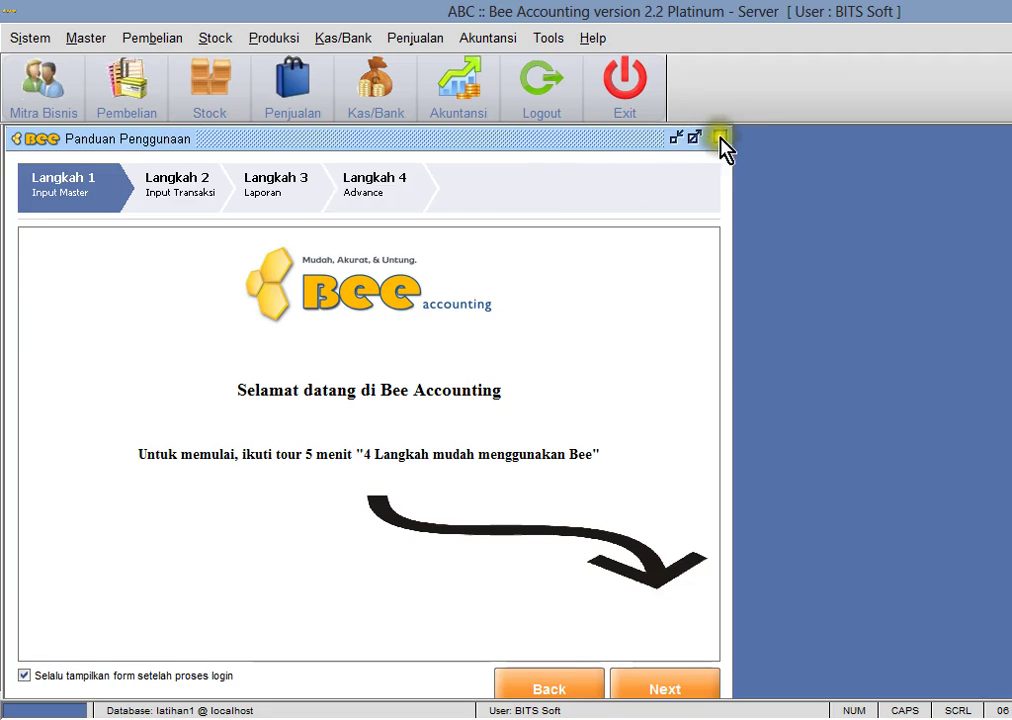
- Close the welcome guide and preview the Neraca balance sheet for 01/01/2014–06/08/2014
click(719, 141)
click(97, 39)
mouse_move(130, 140)
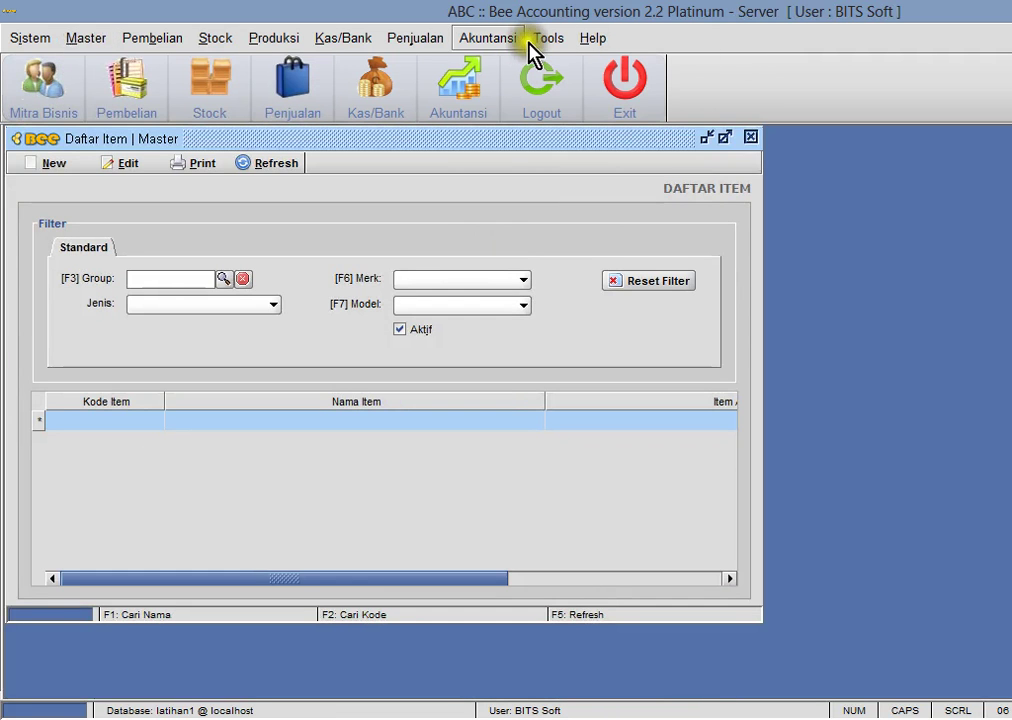
click(488, 38)
mouse_move(522, 281)
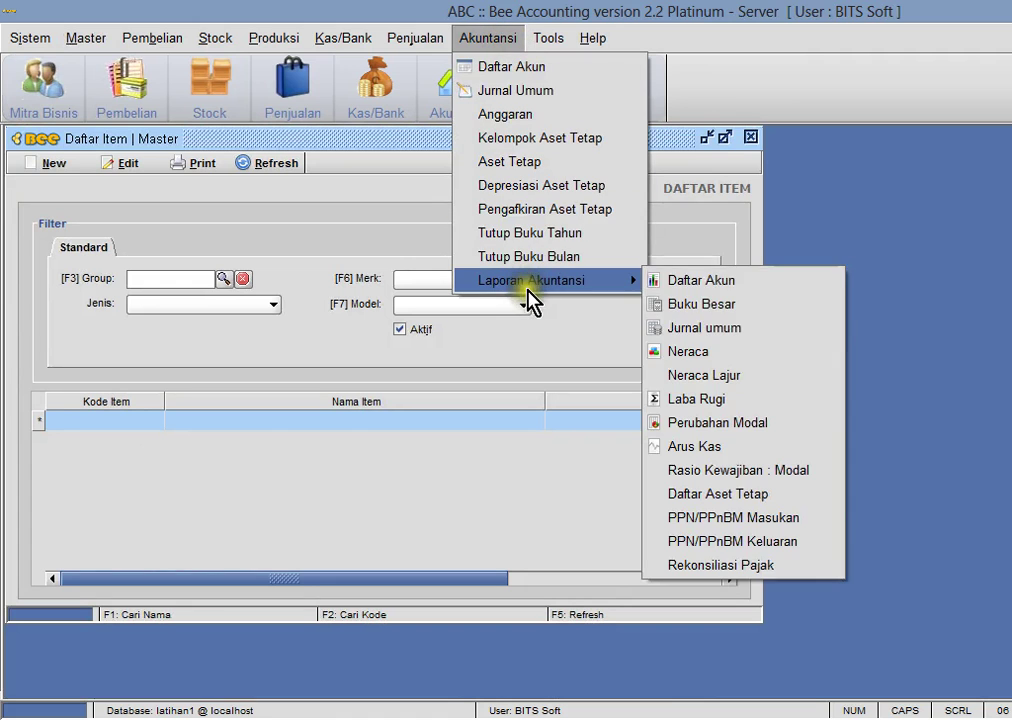
click(720, 352)
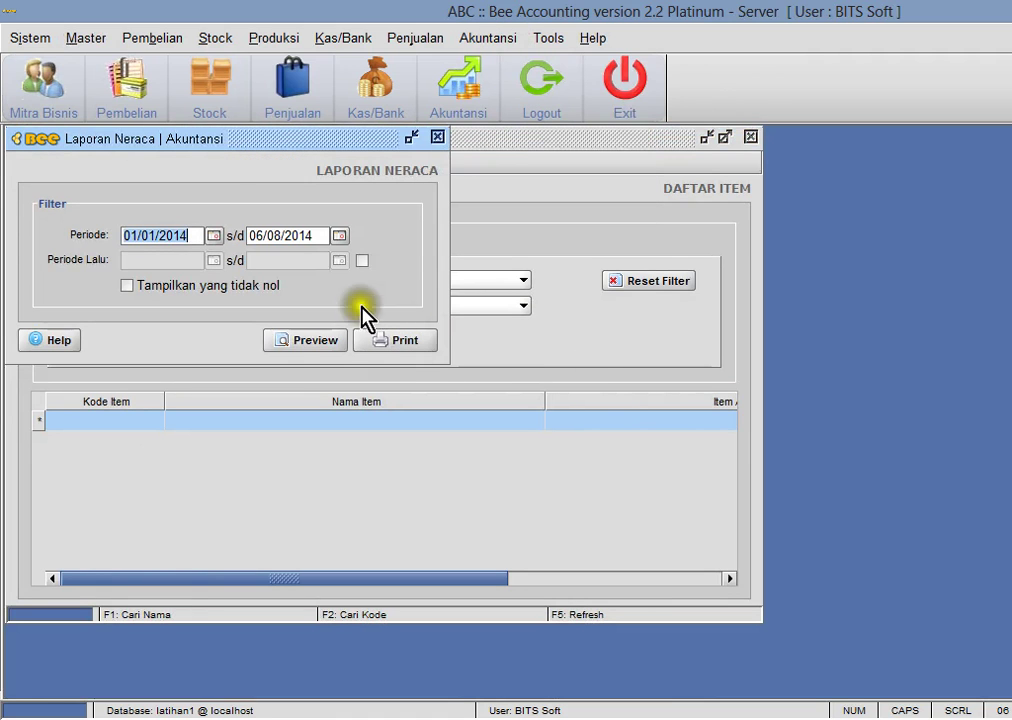
click(303, 343)
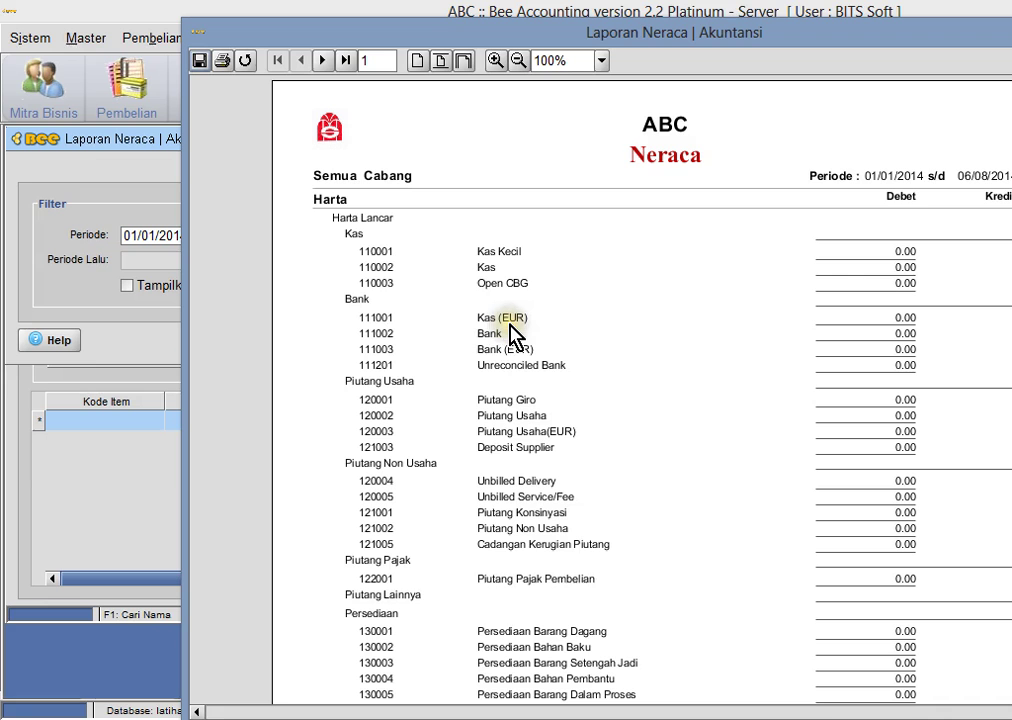
- Scroll through the preview, then close it with the Neraca settings and Daftar Item windows
scroll(640, 390, down, 5)
scroll(640, 390, up, 5)
key(alt+F4)
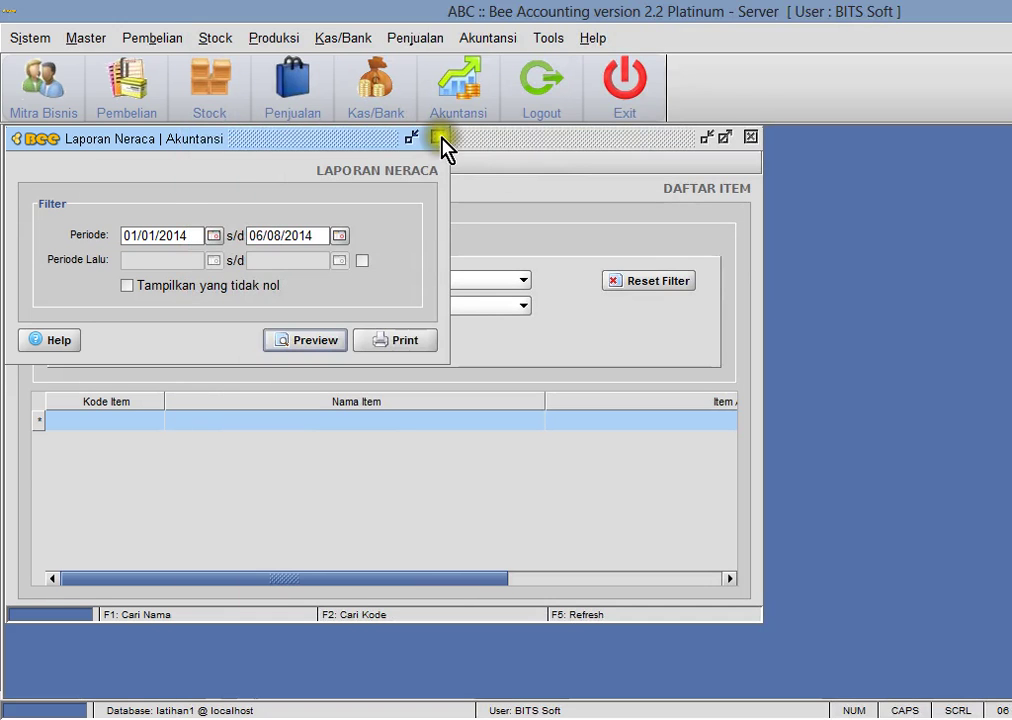
click(437, 137)
click(750, 137)
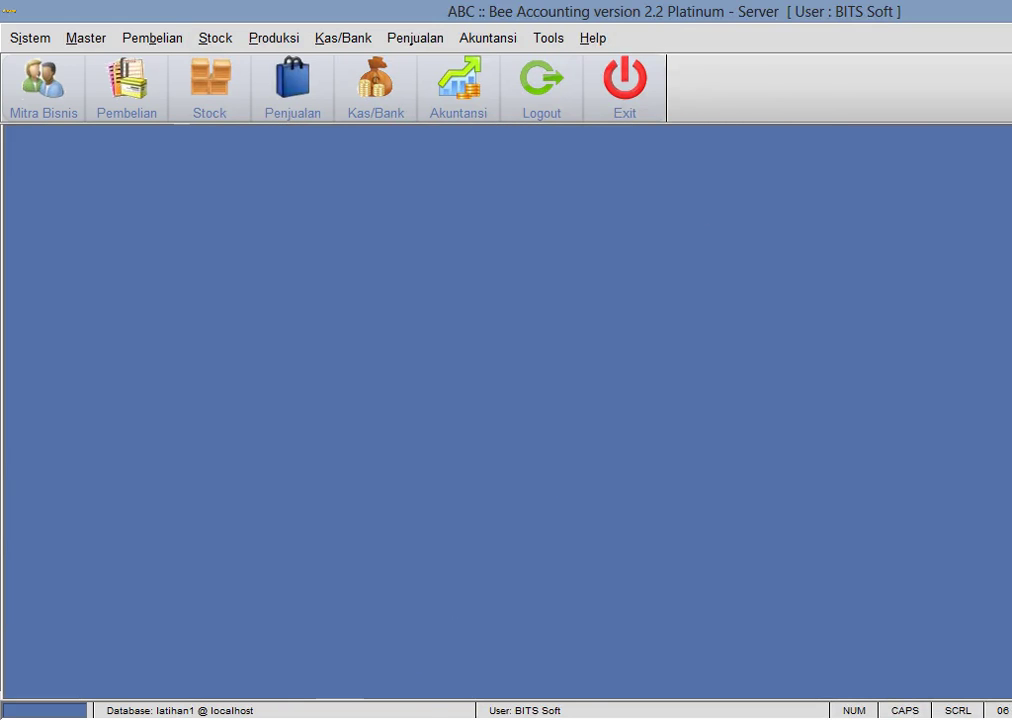
key(alt+Tab)
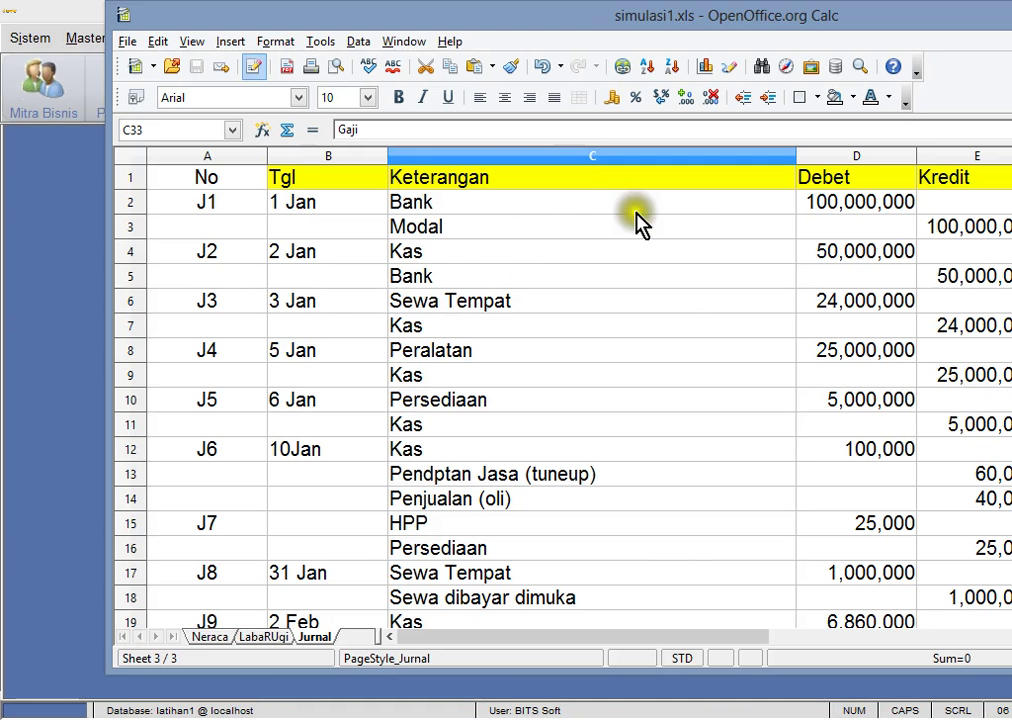
click(548, 208)
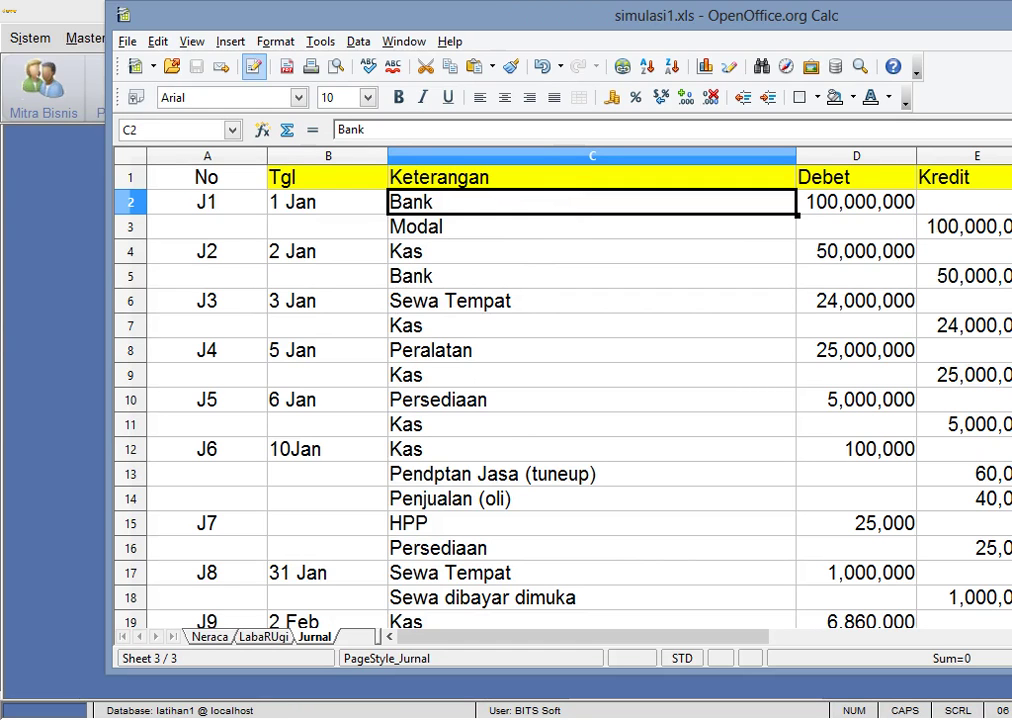
key(alt+Tab)
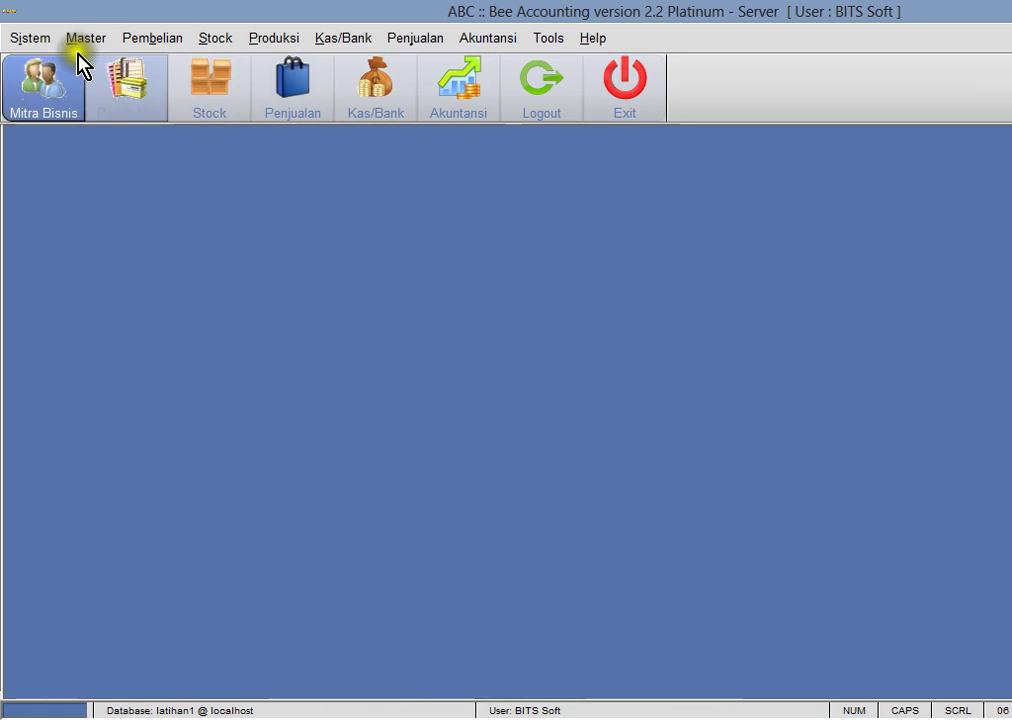
- Open the Saldo Awal Kas opening cash balances list from Master > Set Saldo Awal
click(80, 40)
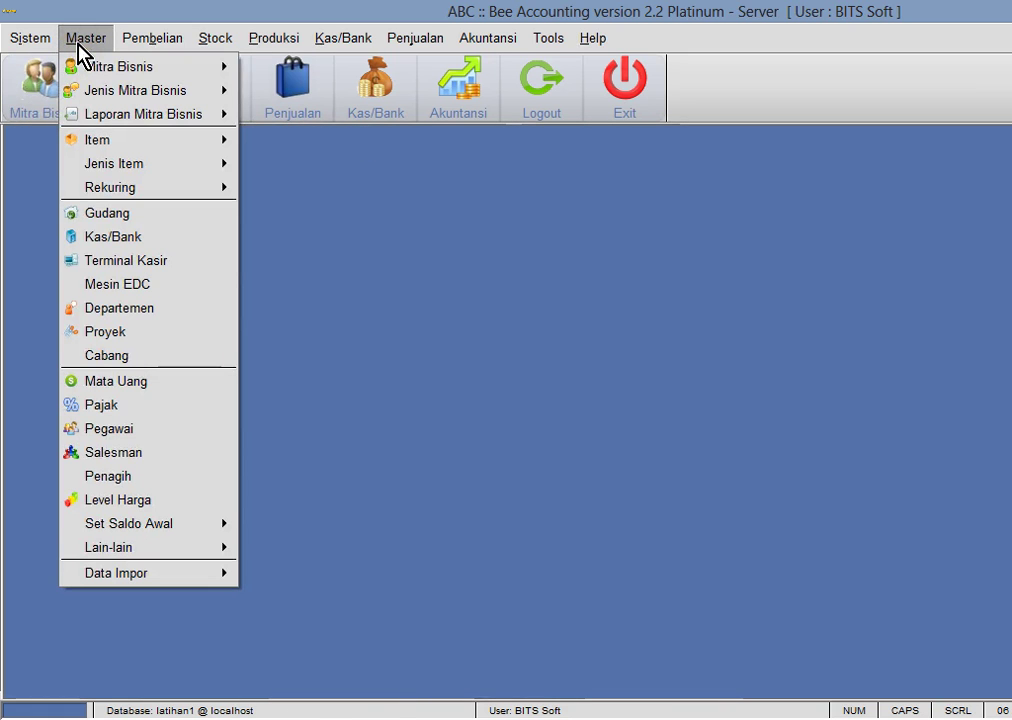
mouse_move(134, 523)
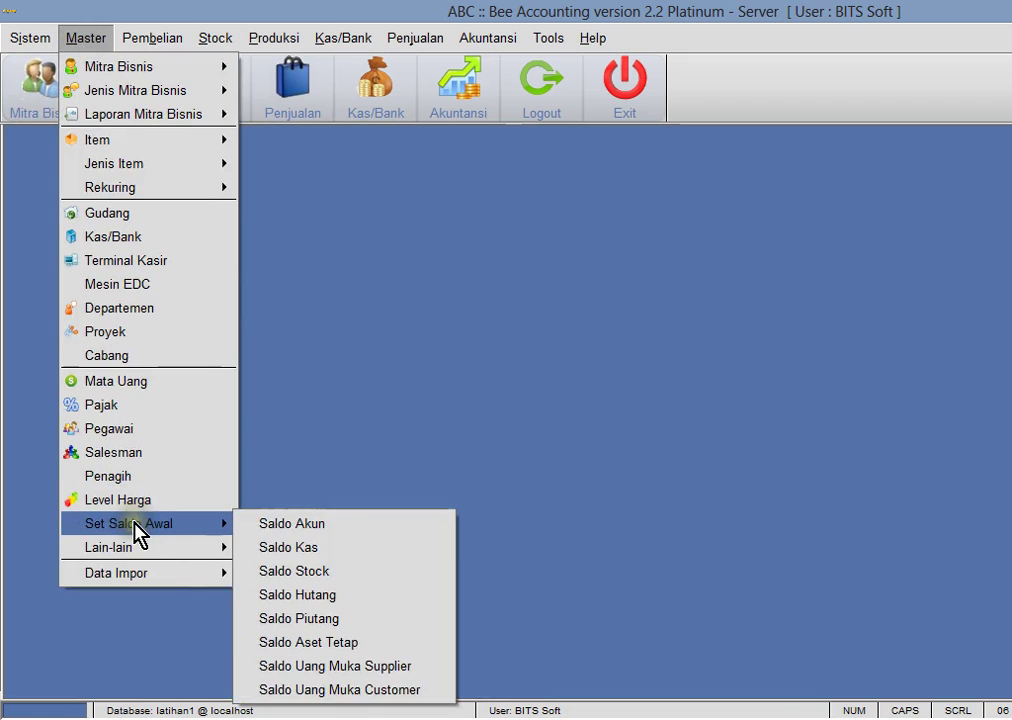
click(343, 545)
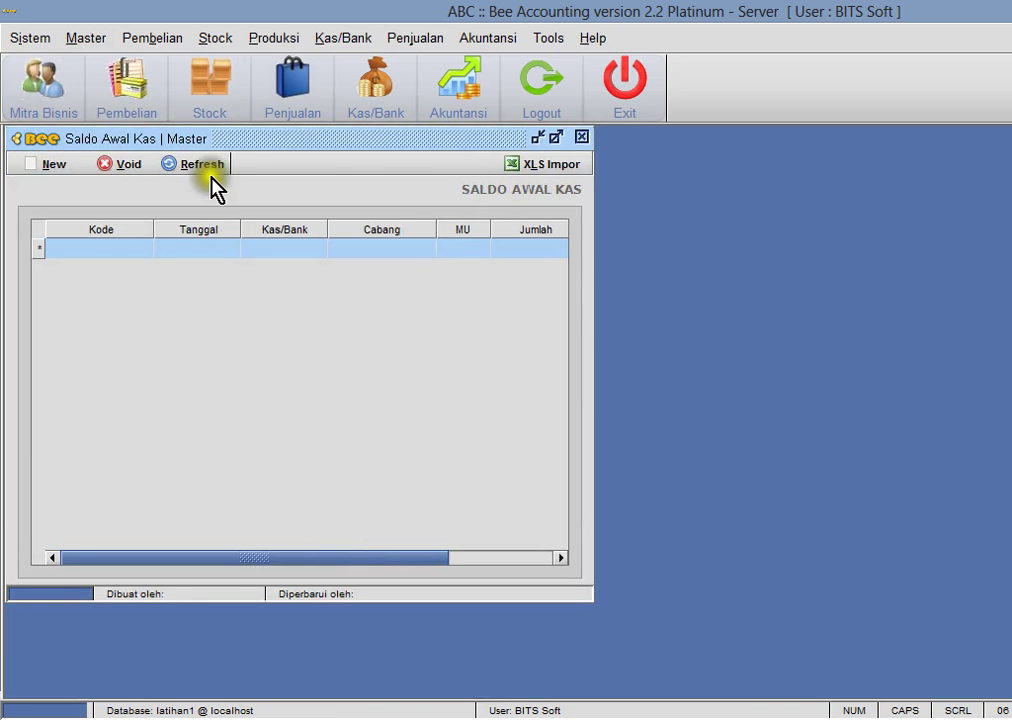
- Open the Kas/Bank master form for cash and bank accounts
click(345, 40)
mouse_move(360, 99)
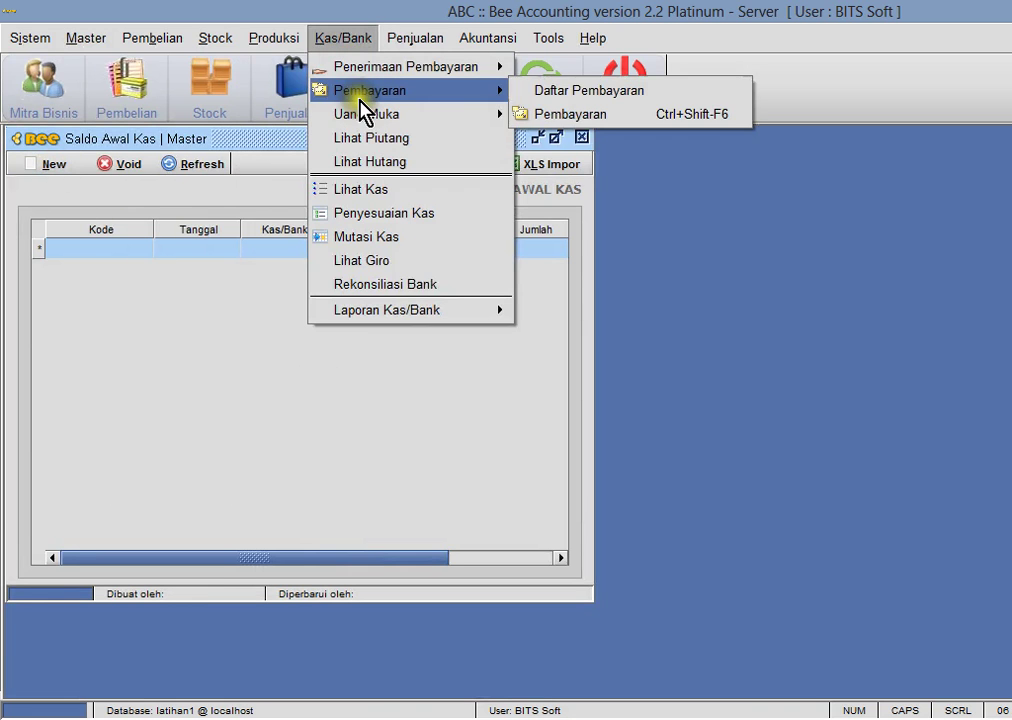
mouse_move(88, 40)
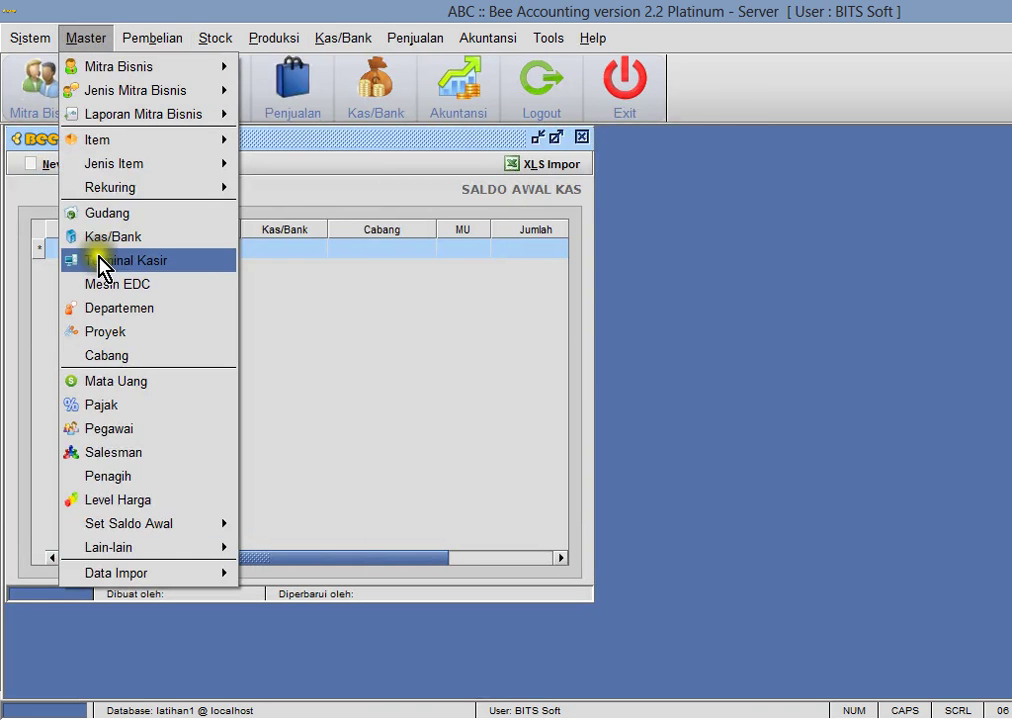
click(128, 240)
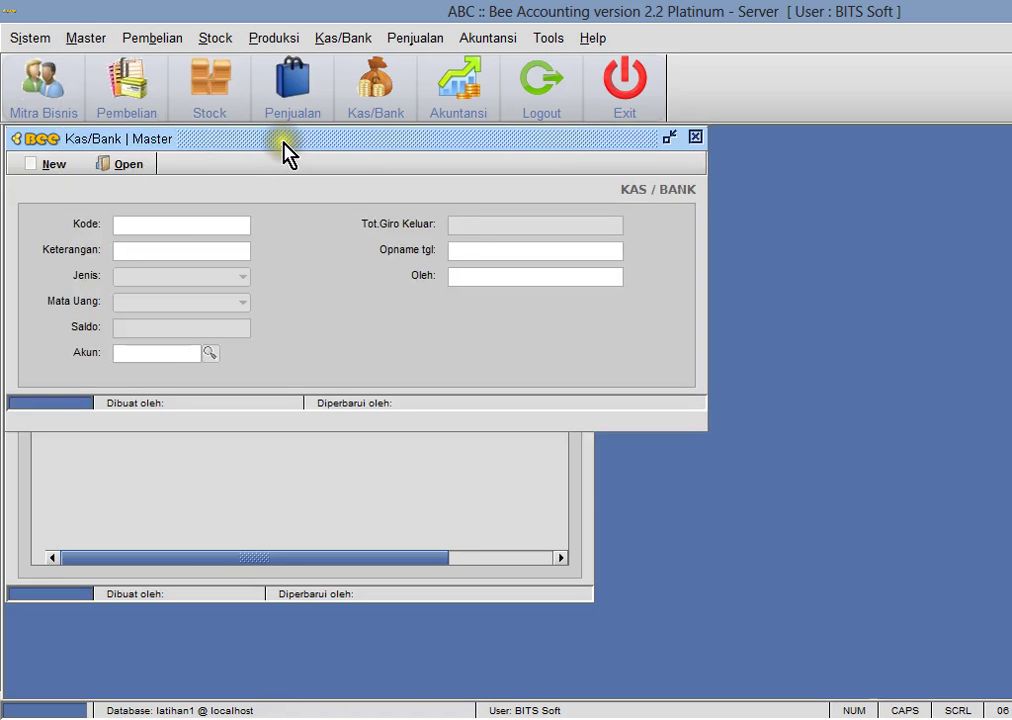
- Move the Kas/Bank form aside and check the list of existing cash and bank accounts
drag(316, 163, 587, 208)
click(479, 238)
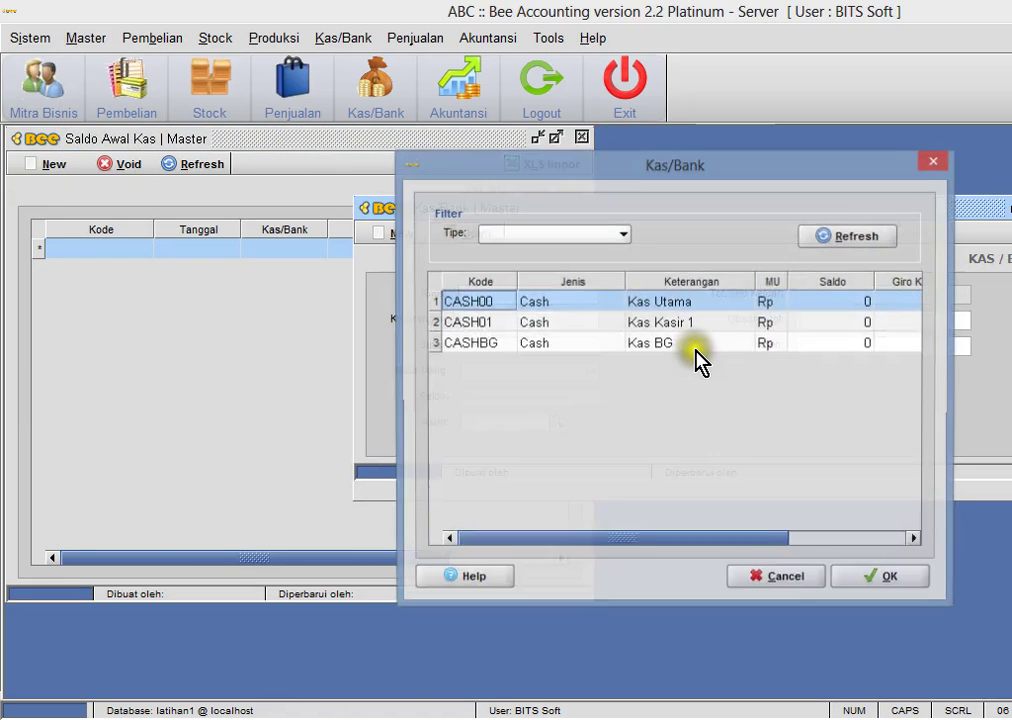
click(929, 167)
- Create Bank BCA1 as a Bank-type account linked to 111002 Bank, saved as code 01
click(403, 237)
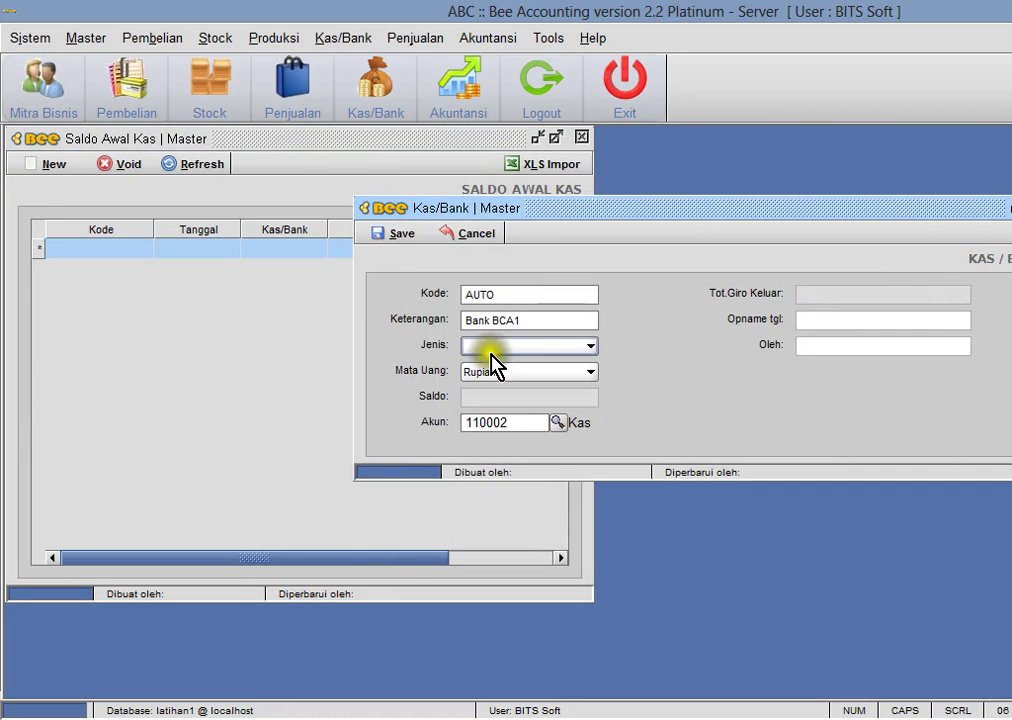
click(491, 348)
click(508, 364)
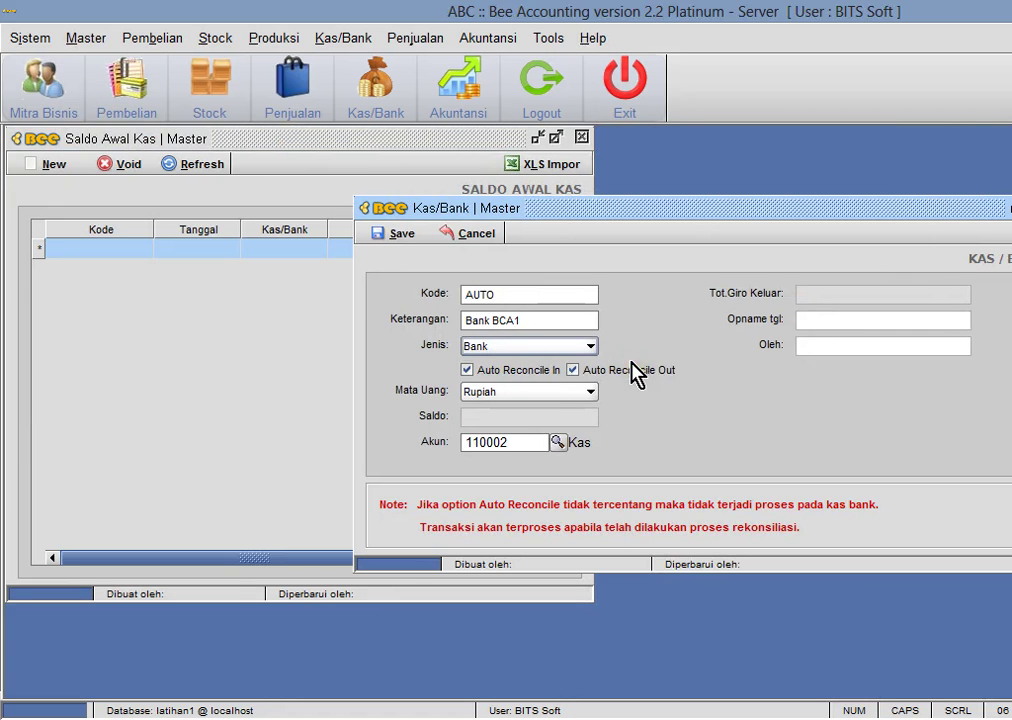
click(557, 442)
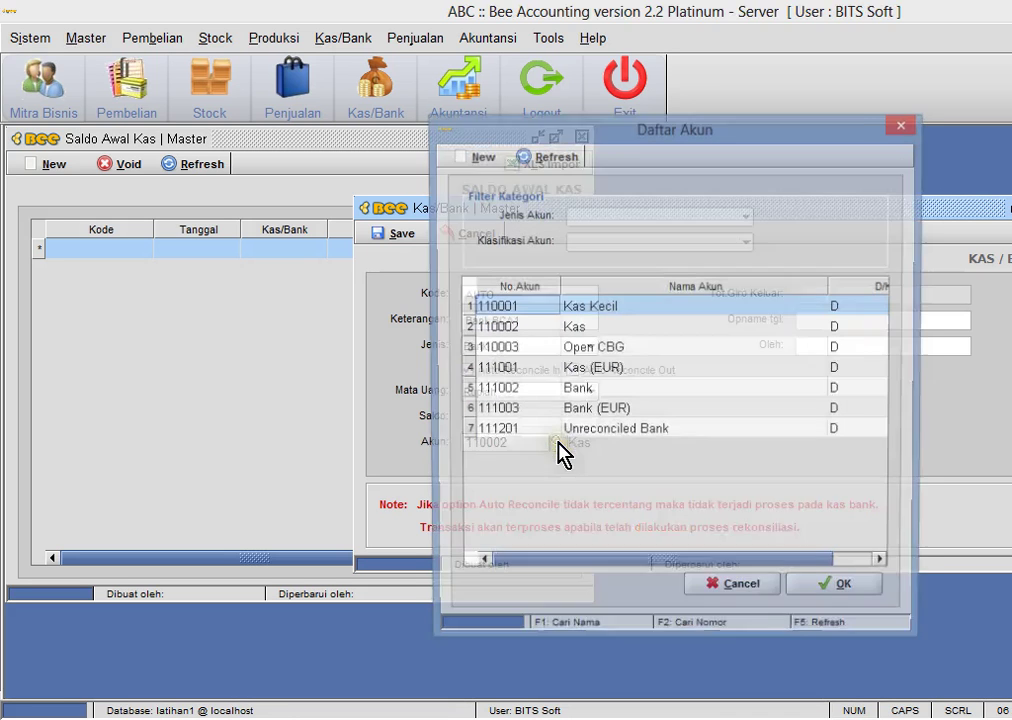
click(594, 396)
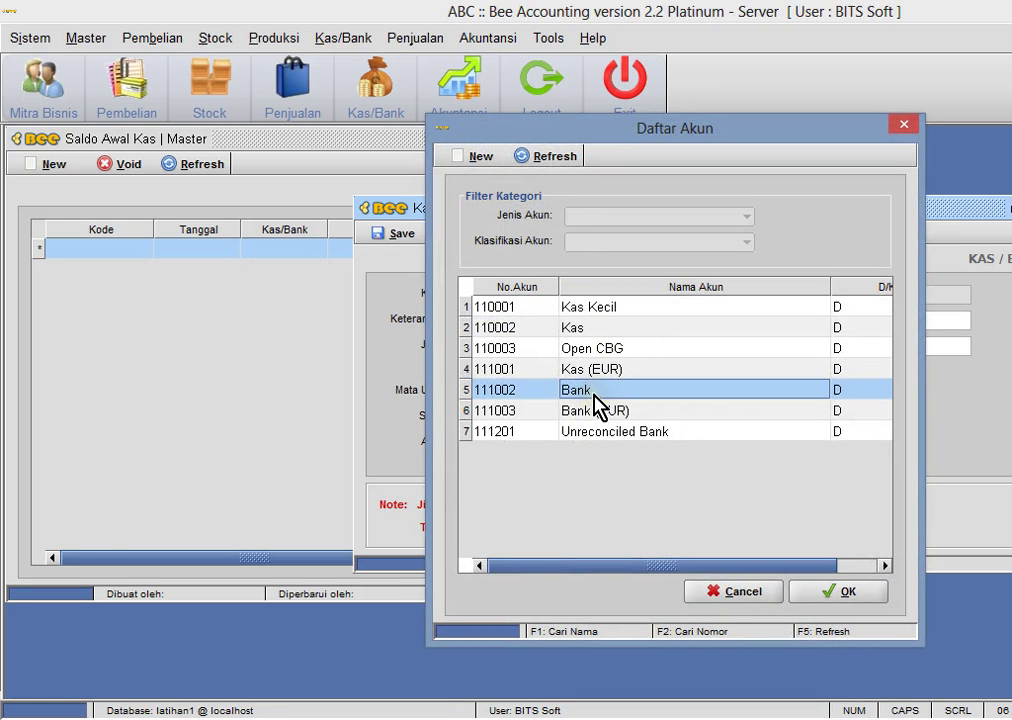
click(829, 597)
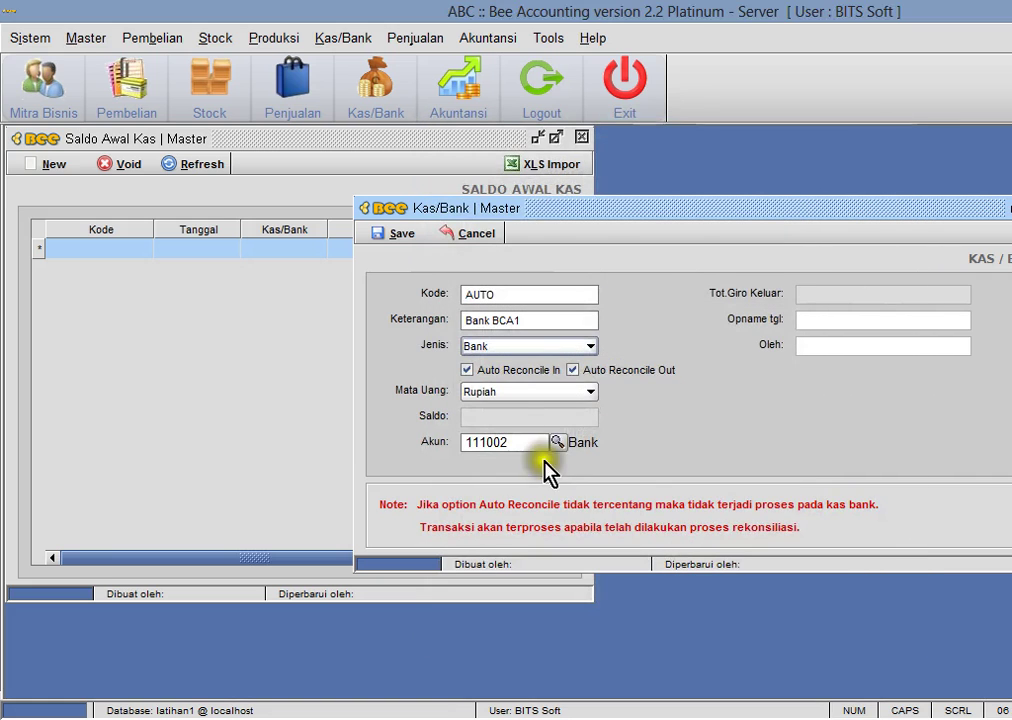
click(387, 236)
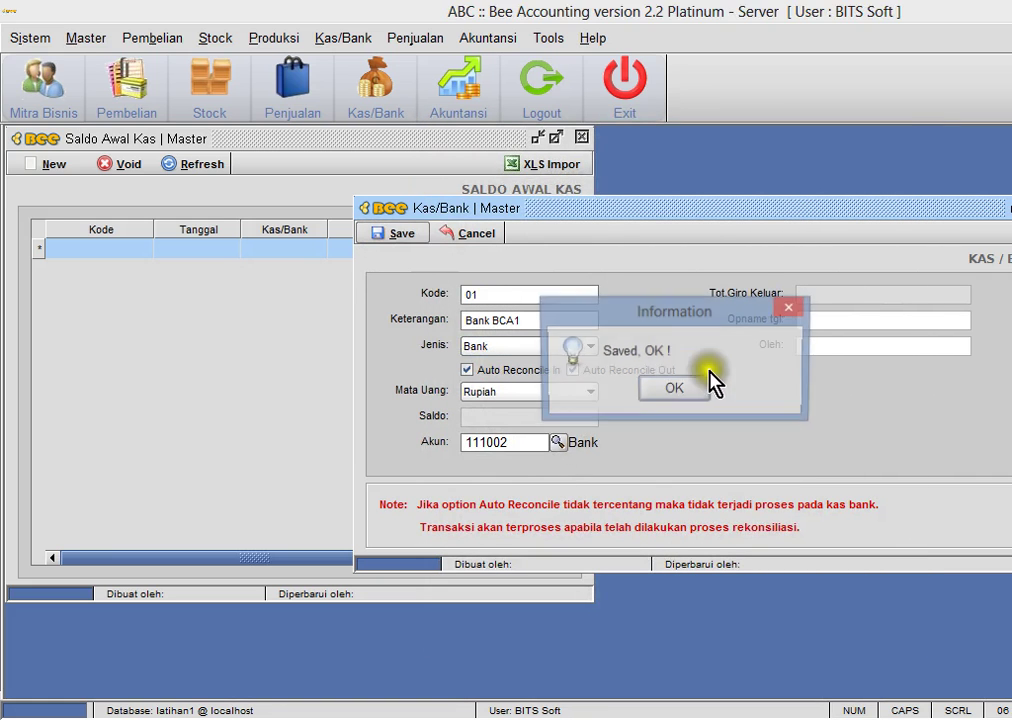
click(674, 389)
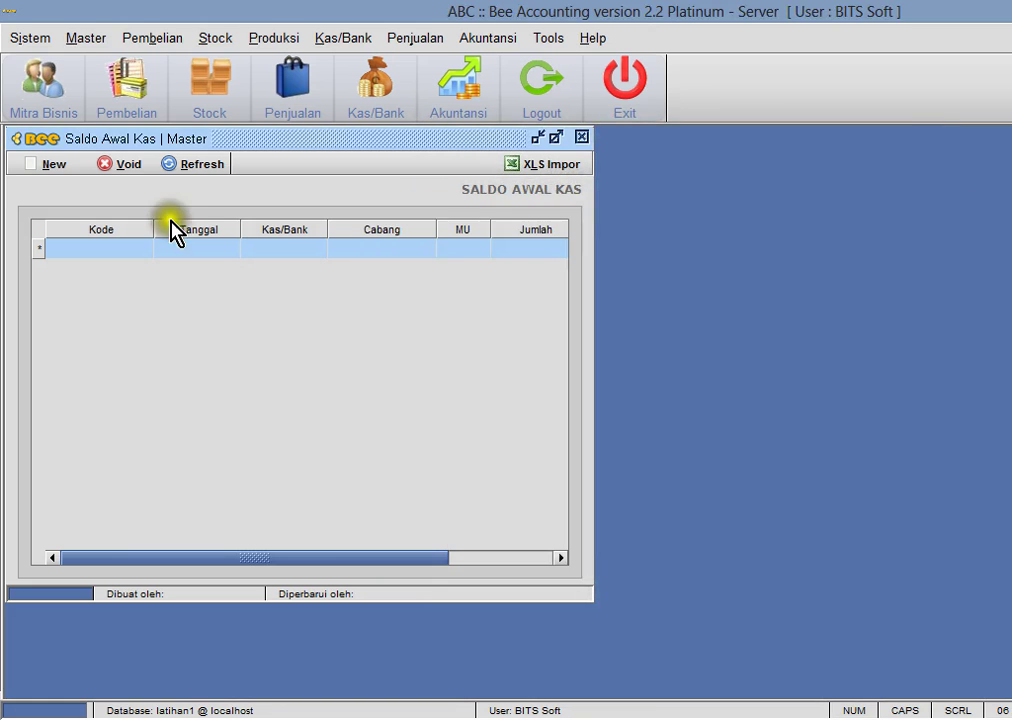
- Enter a 100,000,000 opening balance for Bank BCA1 and save it as CD00001001
click(58, 176)
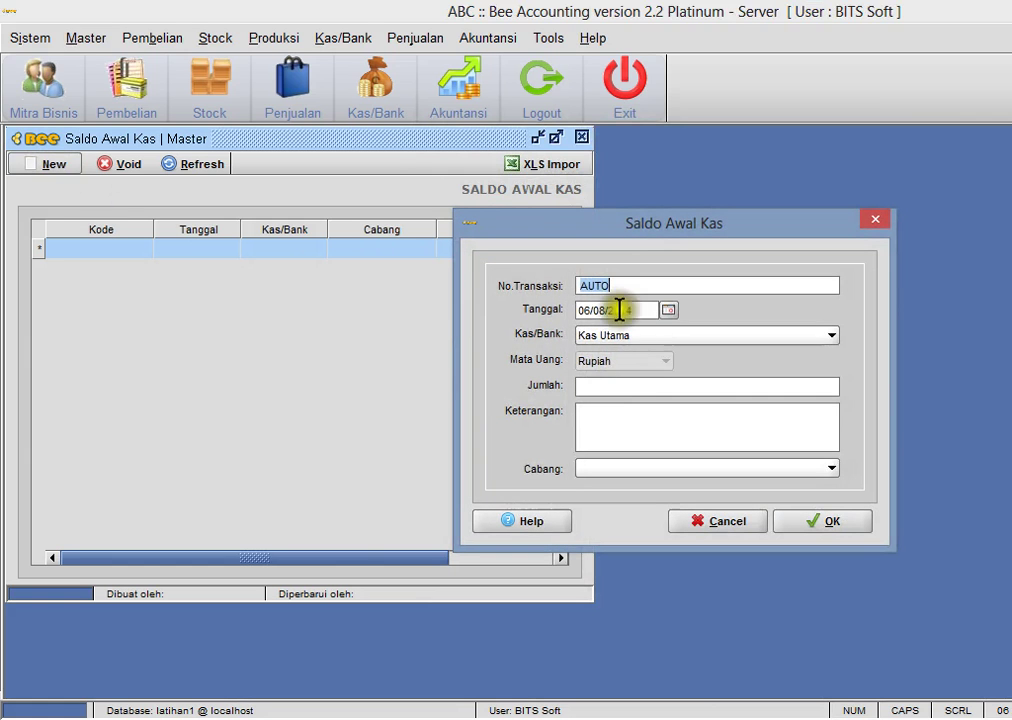
click(634, 336)
click(636, 355)
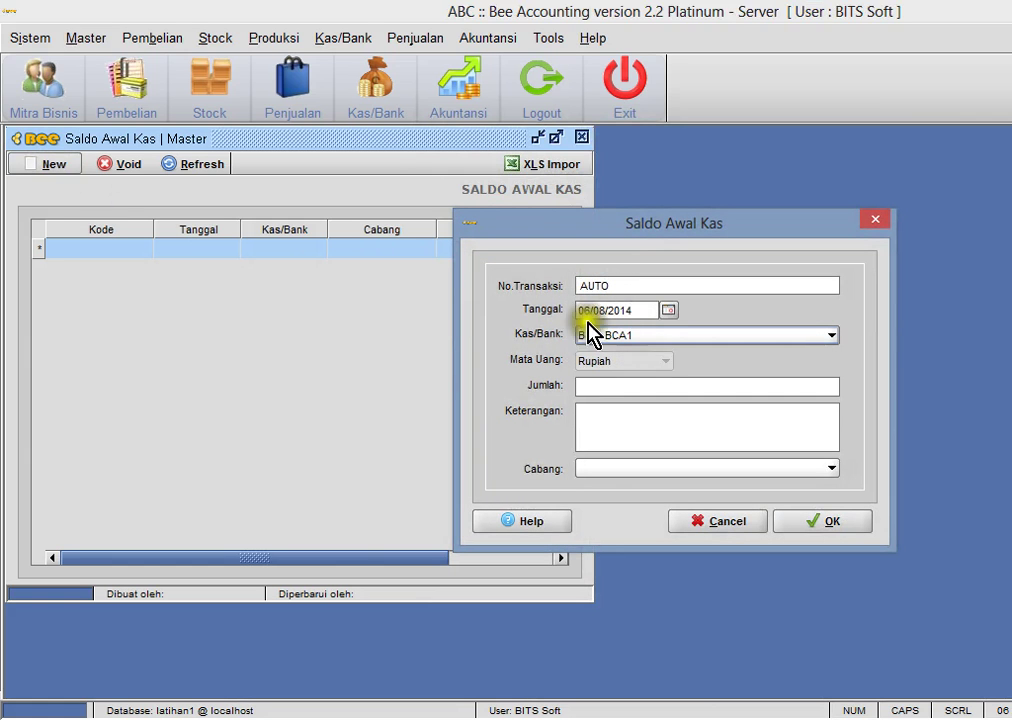
click(644, 388)
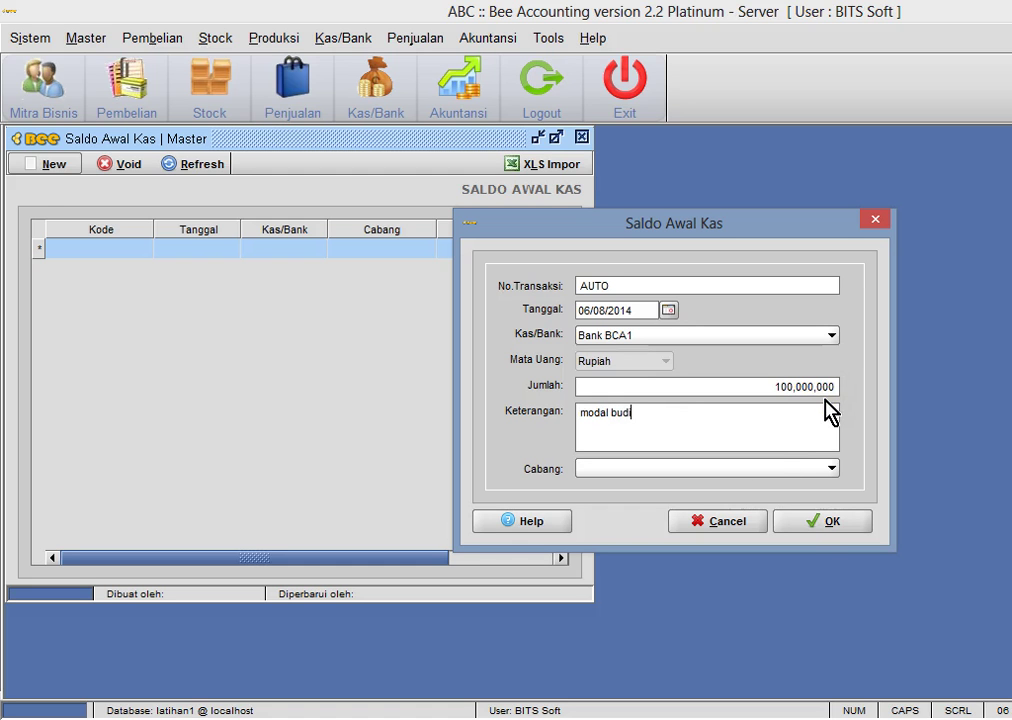
click(819, 531)
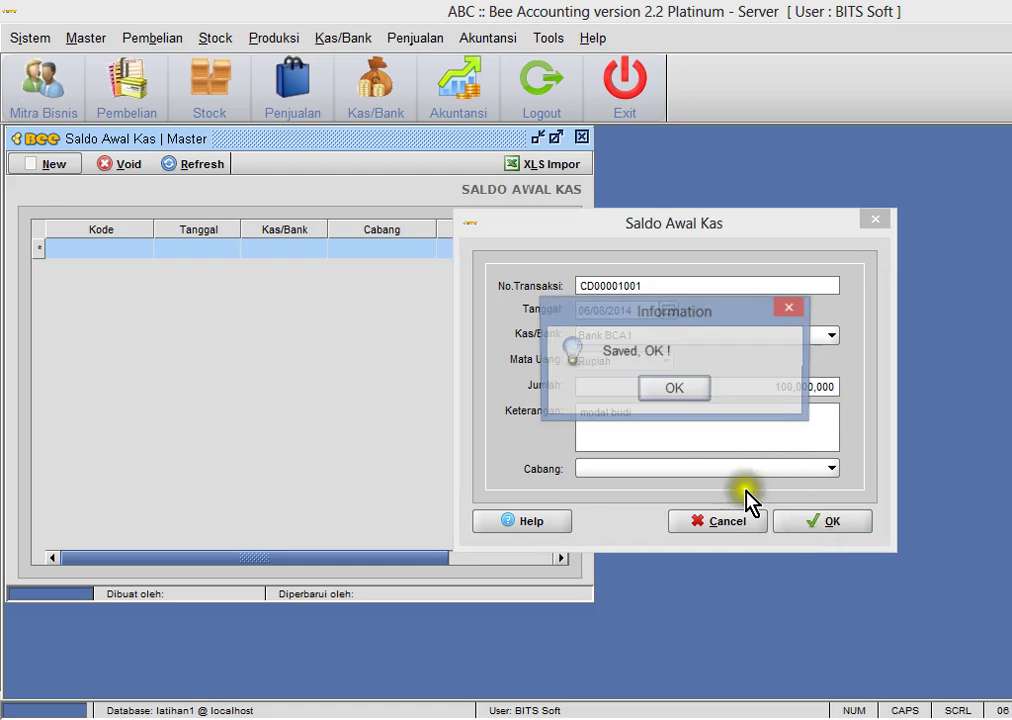
click(676, 392)
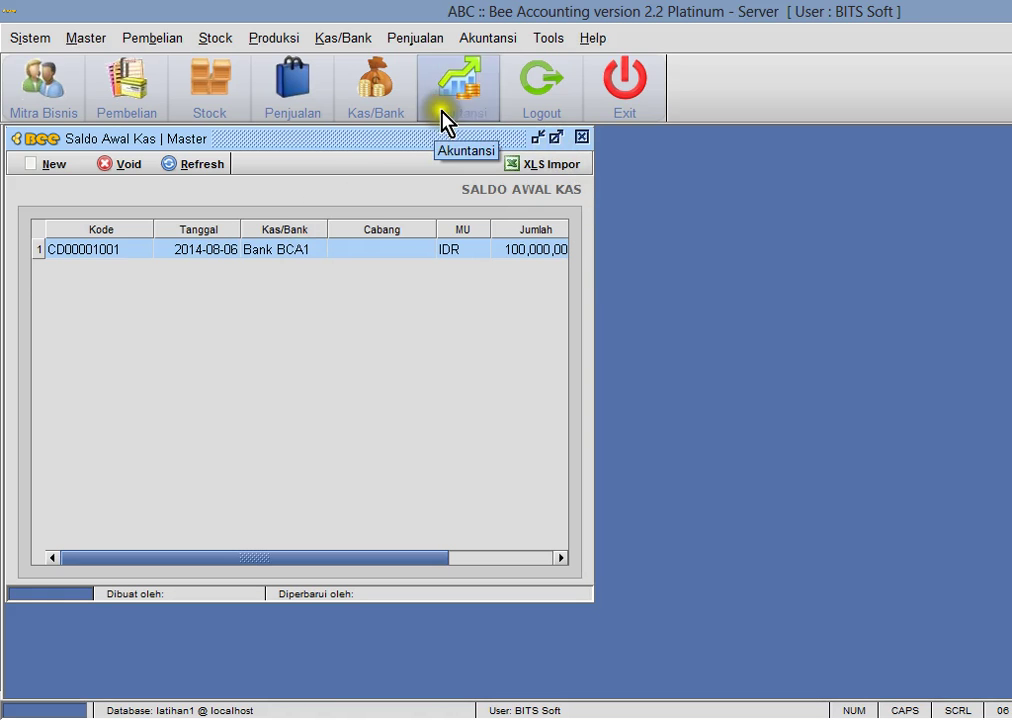
- Open general journal JN00001001 from the saved Jurnal Umum list
click(491, 36)
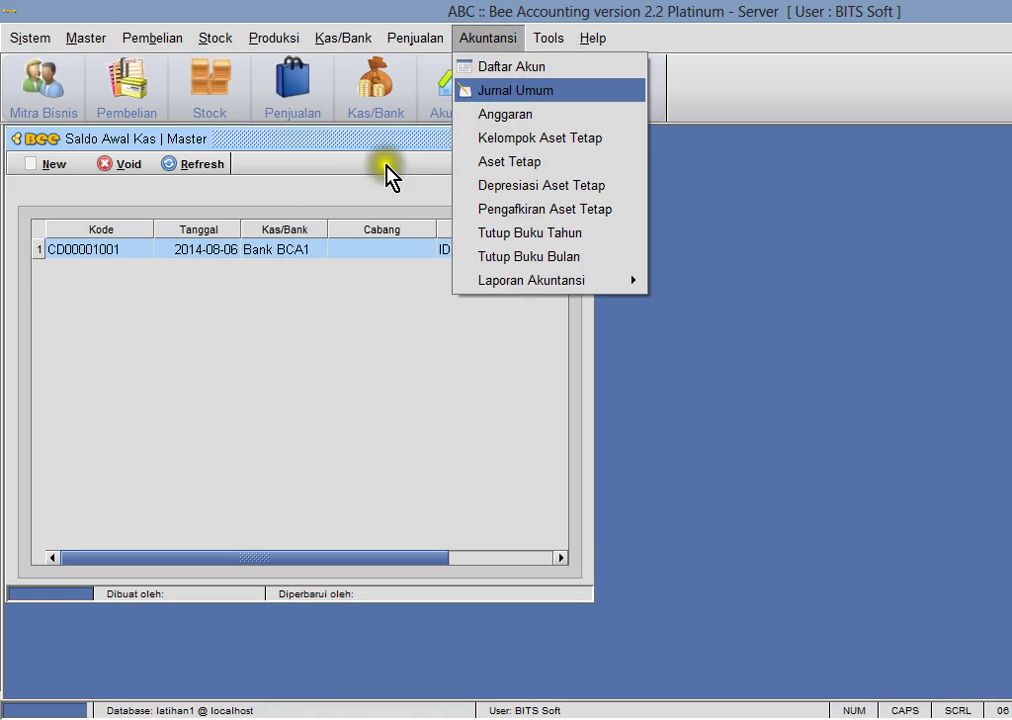
key(Return)
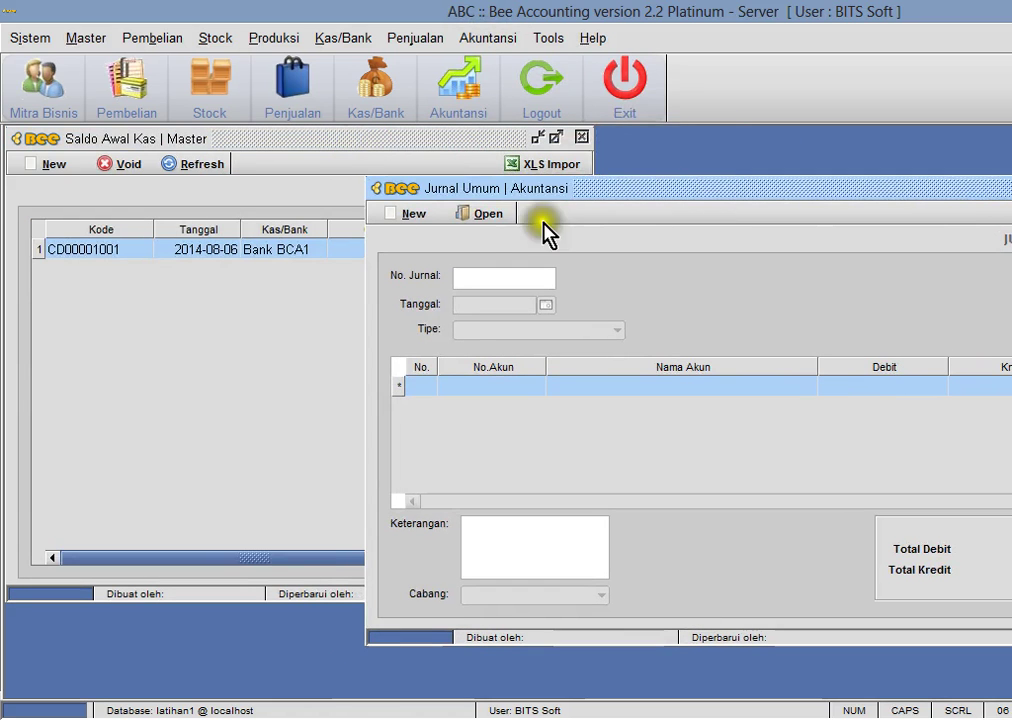
click(488, 213)
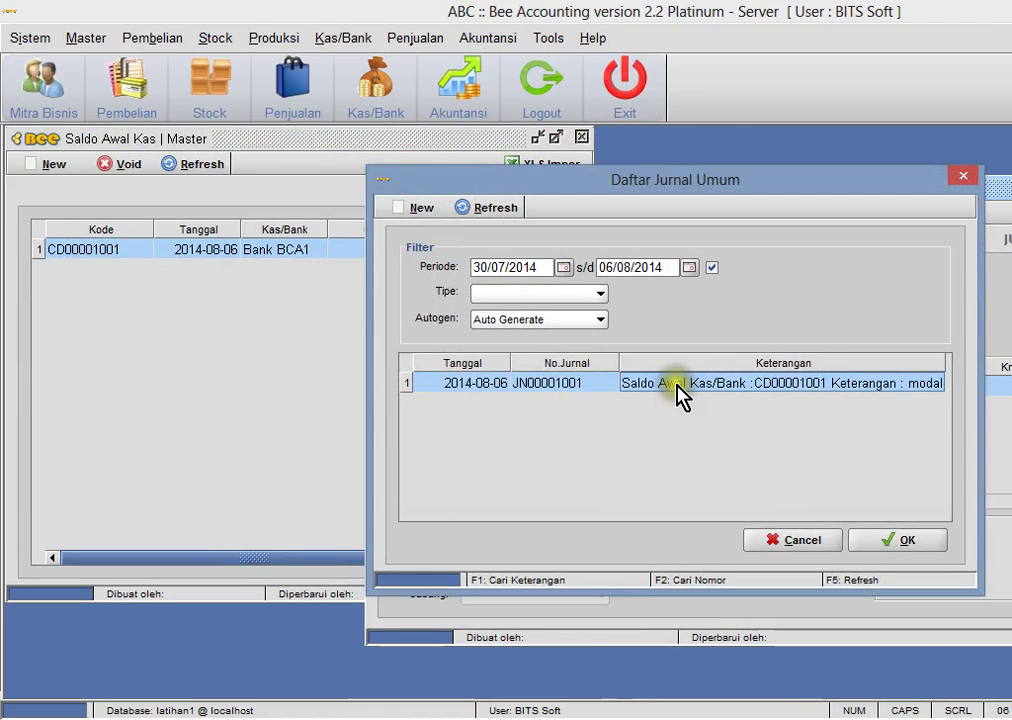
double_click(676, 387)
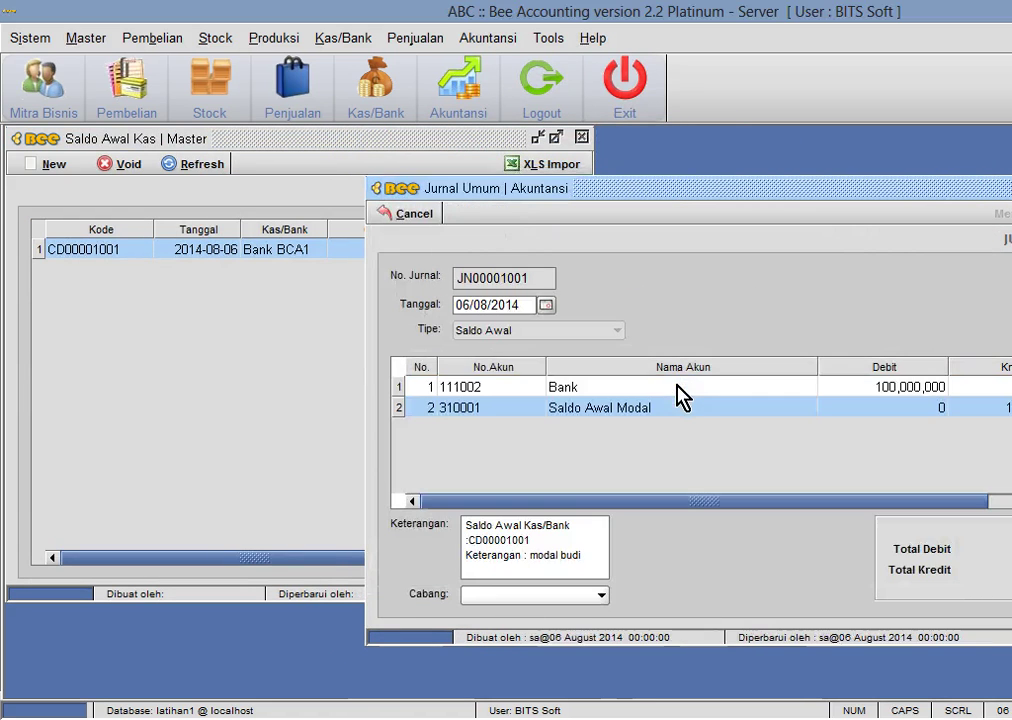
- Compare its Bank 111002 debit and Saldo Awal Modal 310001 lines with the Calc journal
click(599, 390)
click(612, 408)
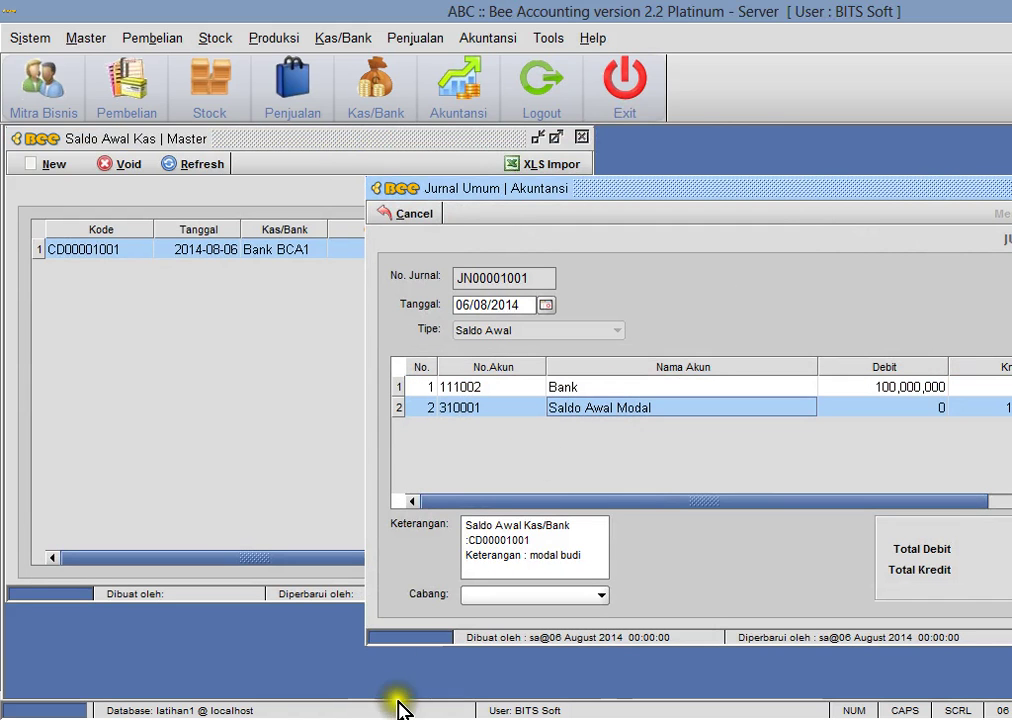
key(alt+Tab)
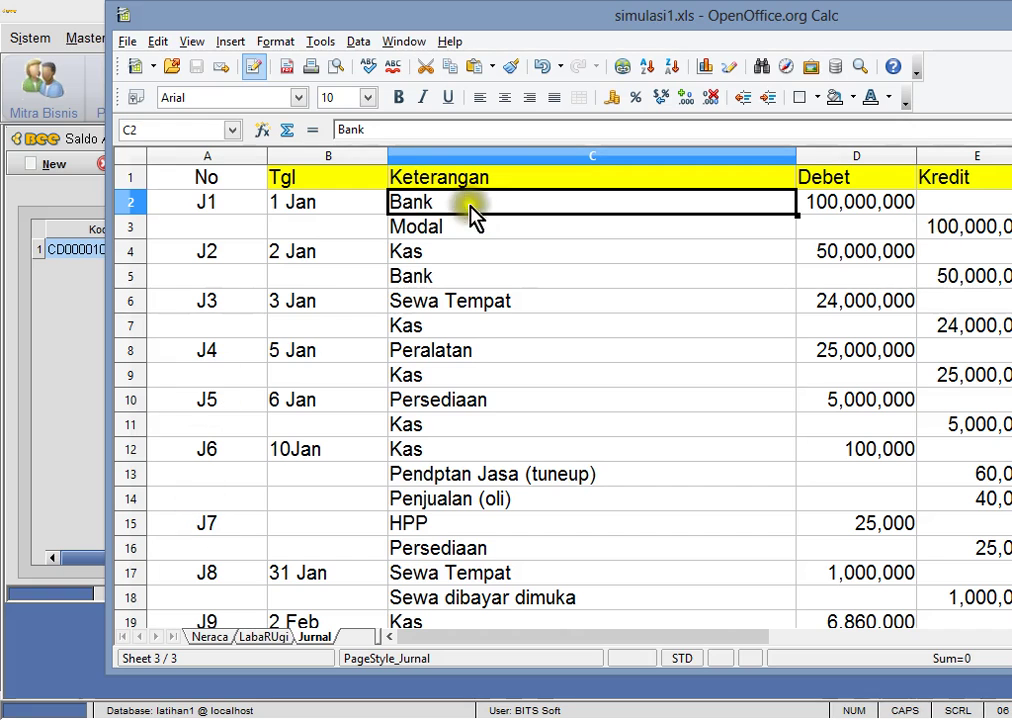
key(alt+Tab)
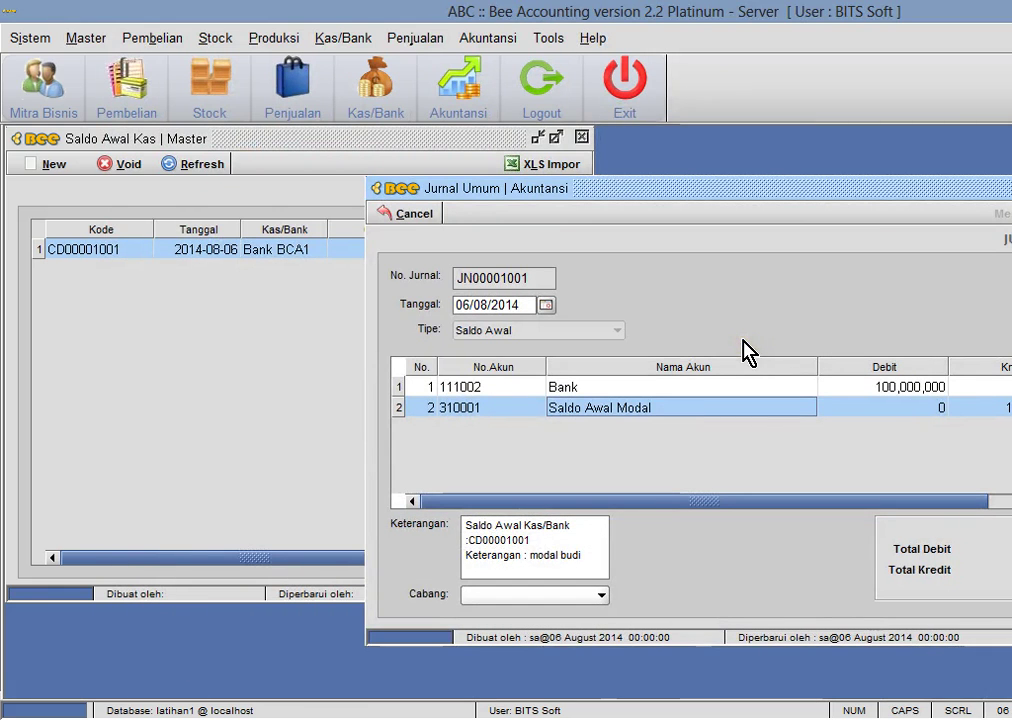
- Preview the Buku Besar general ledger for account 111002 Bank showing its 100,000,000 entry
drag(684, 188, 440, 210)
click(484, 40)
mouse_move(535, 282)
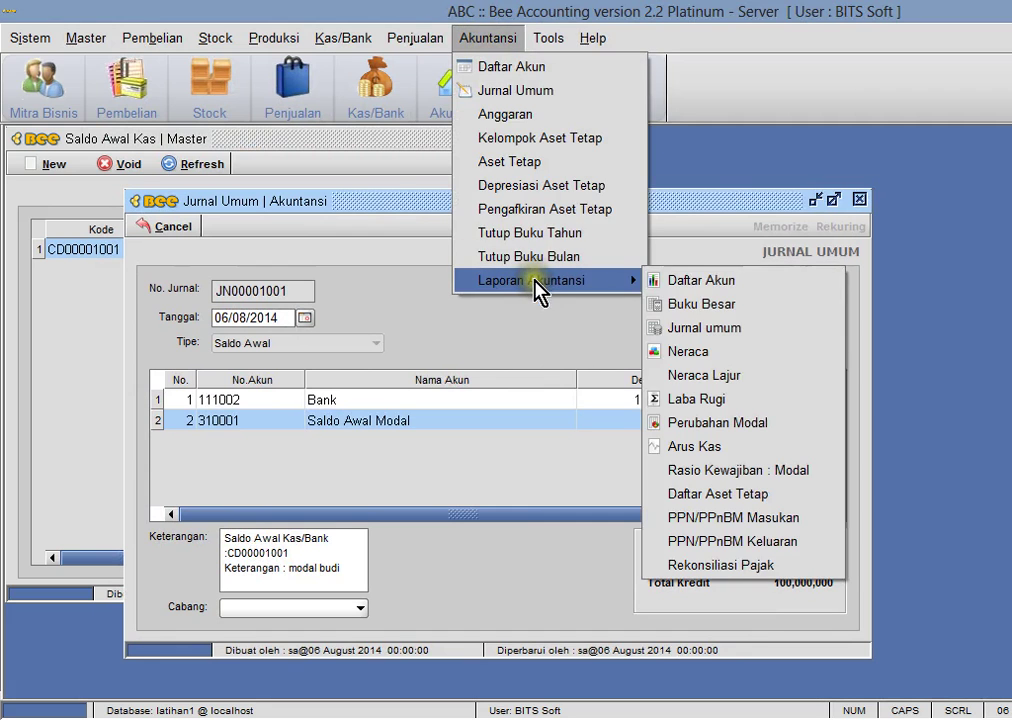
click(700, 304)
drag(236, 142, 898, 164)
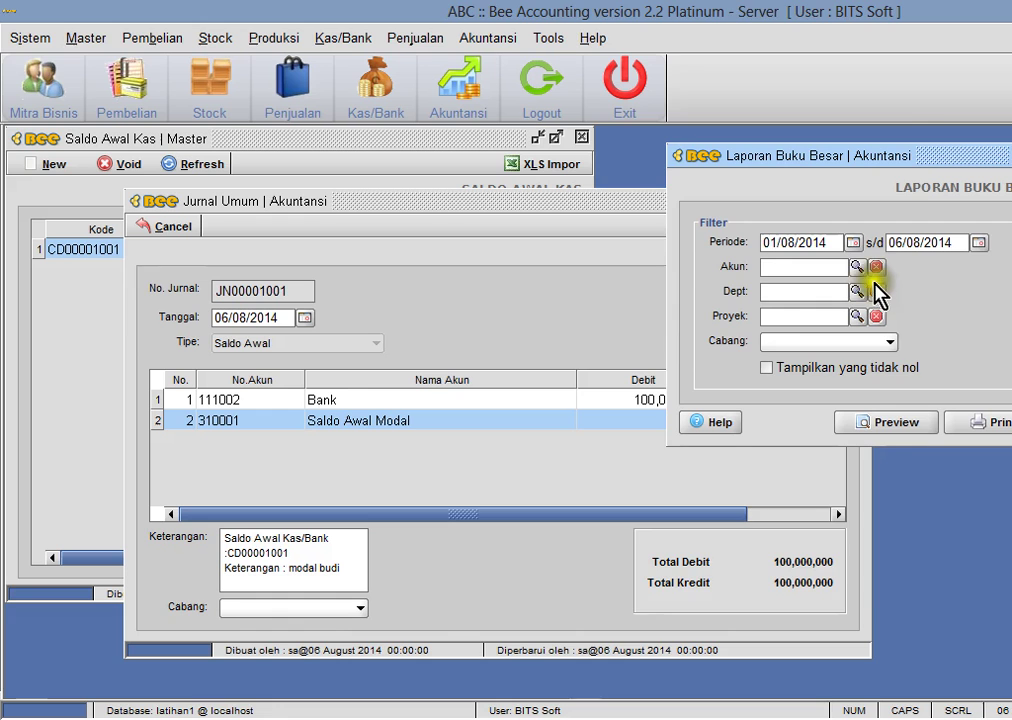
click(857, 267)
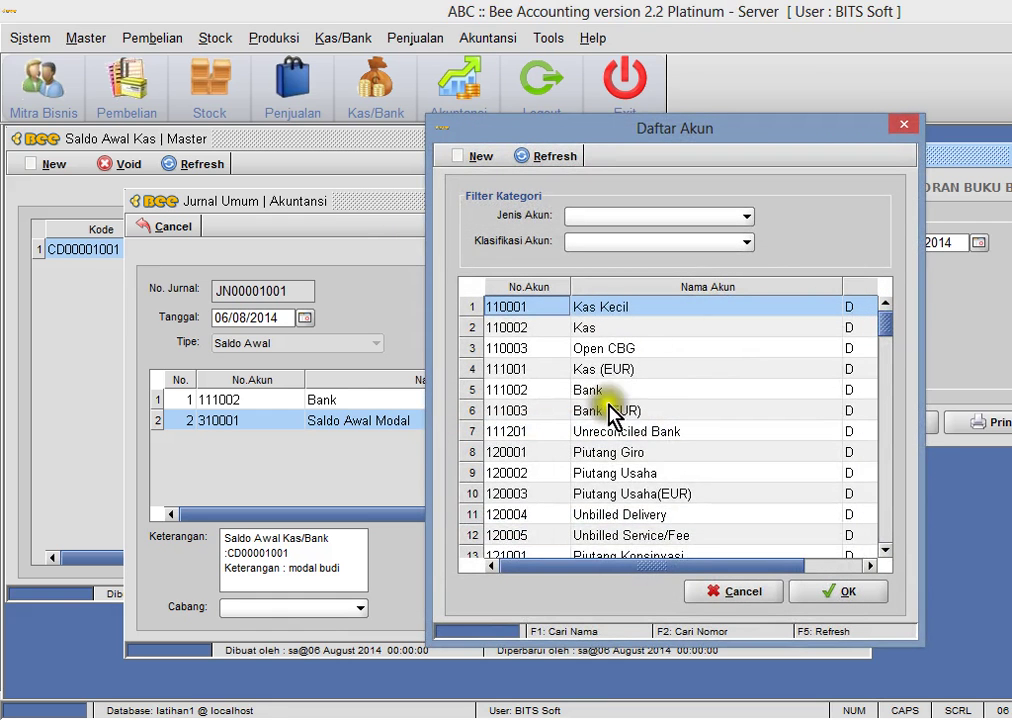
double_click(583, 389)
click(902, 424)
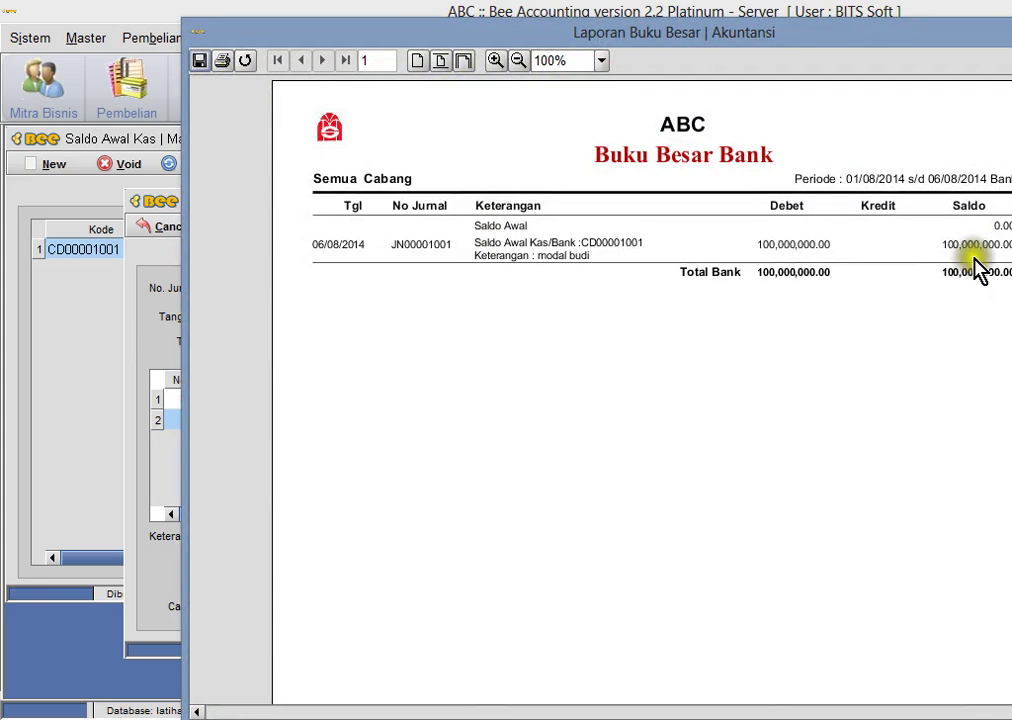
key(Escape)
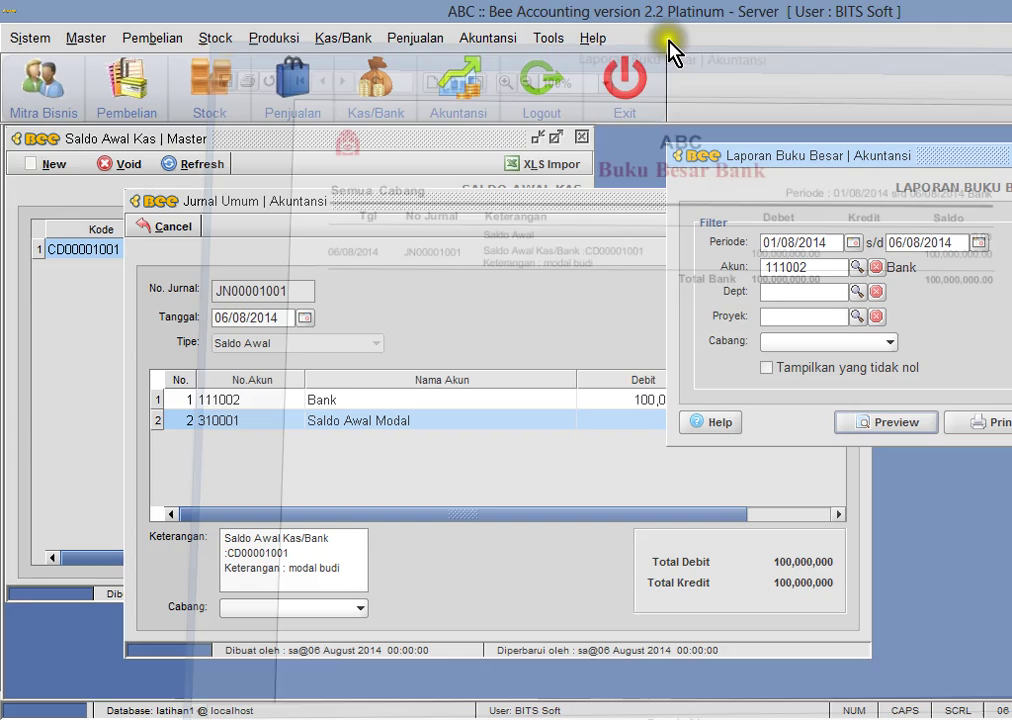
- Open the Neraca balance sheet report
click(487, 38)
mouse_move(530, 283)
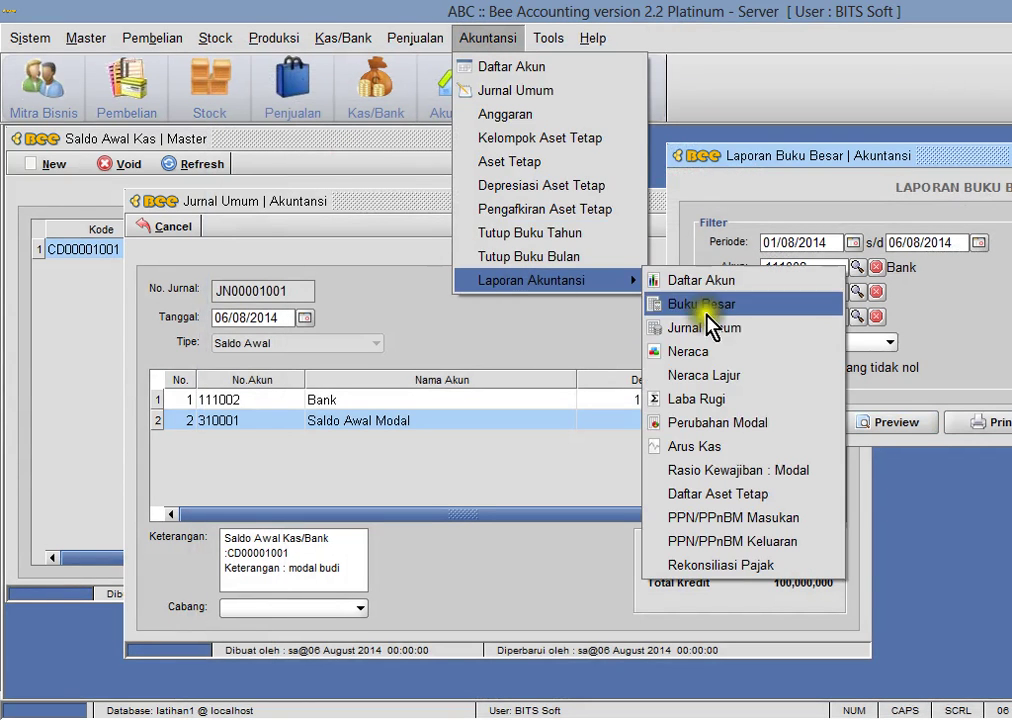
click(707, 350)
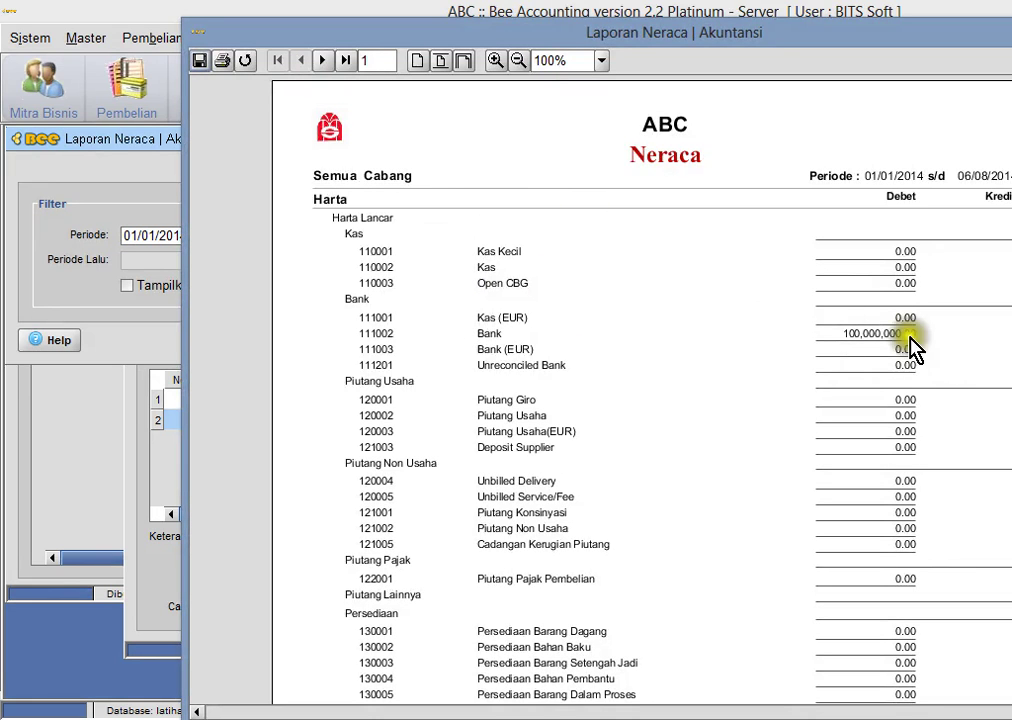
- Close the Neraca preview and bring journal JN00001001 back to the front
key(Escape)
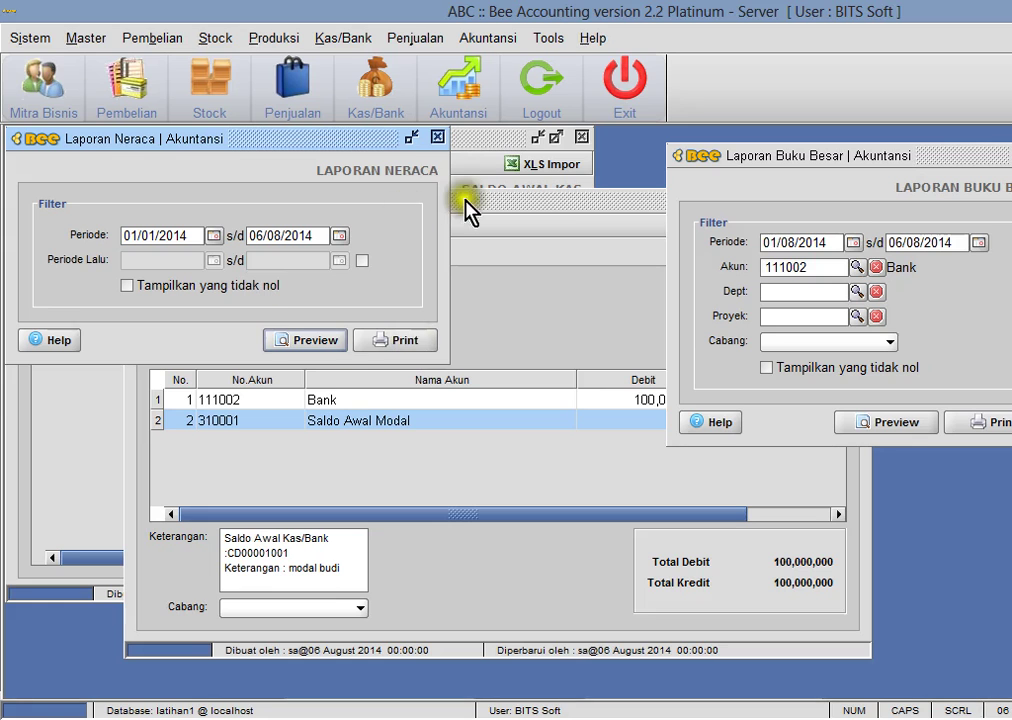
click(502, 250)
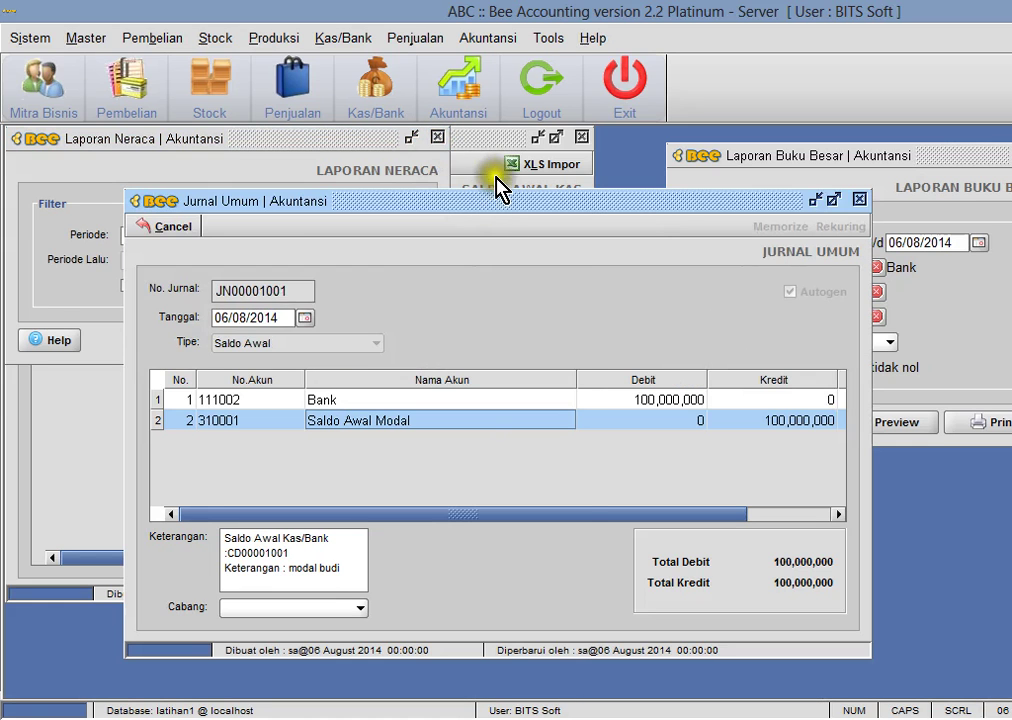
click(464, 155)
click(705, 300)
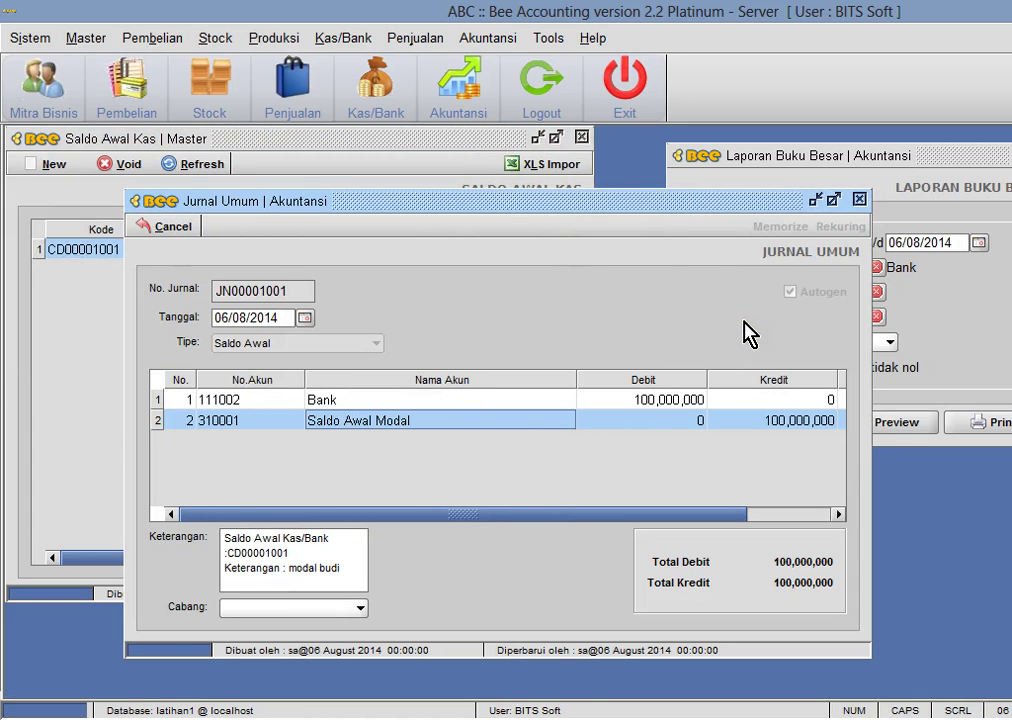
click(783, 298)
- Change opening balance CD00001001's date to 01/01/2014 with the calendar and save it
click(282, 157)
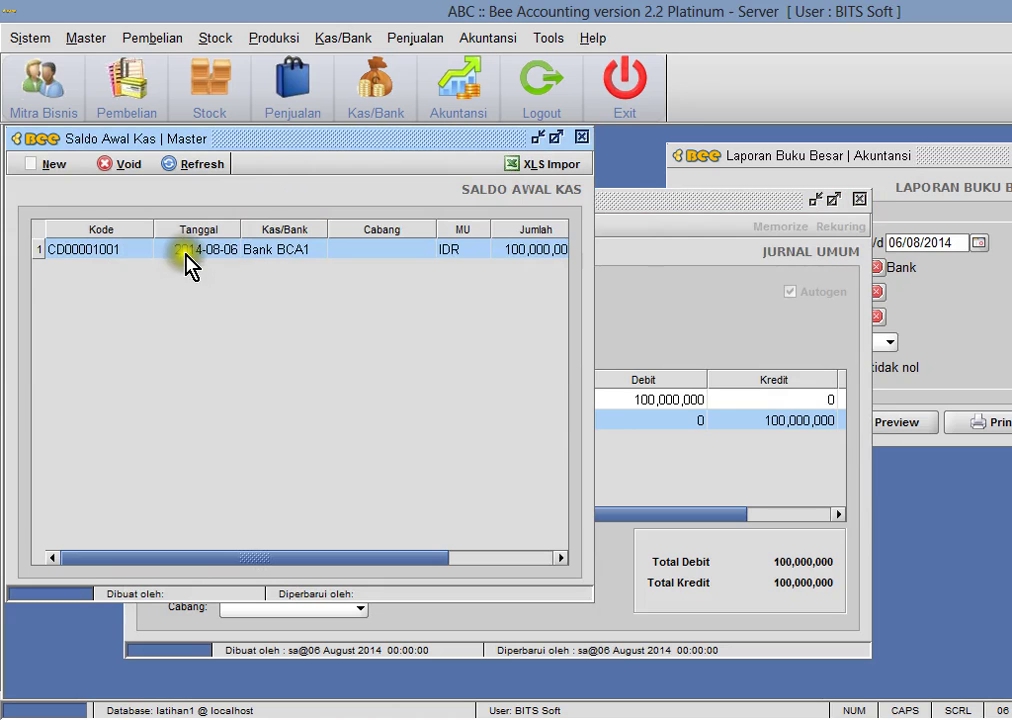
double_click(187, 256)
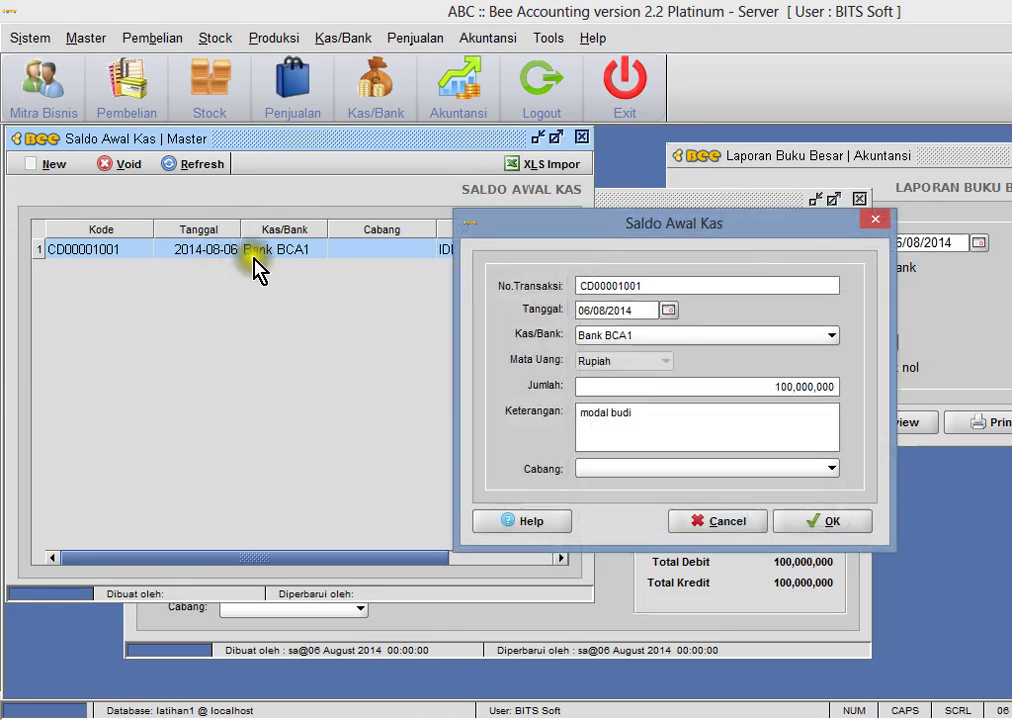
click(665, 311)
click(544, 336)
scroll(512, 372, up, 2)
click(502, 356)
click(596, 377)
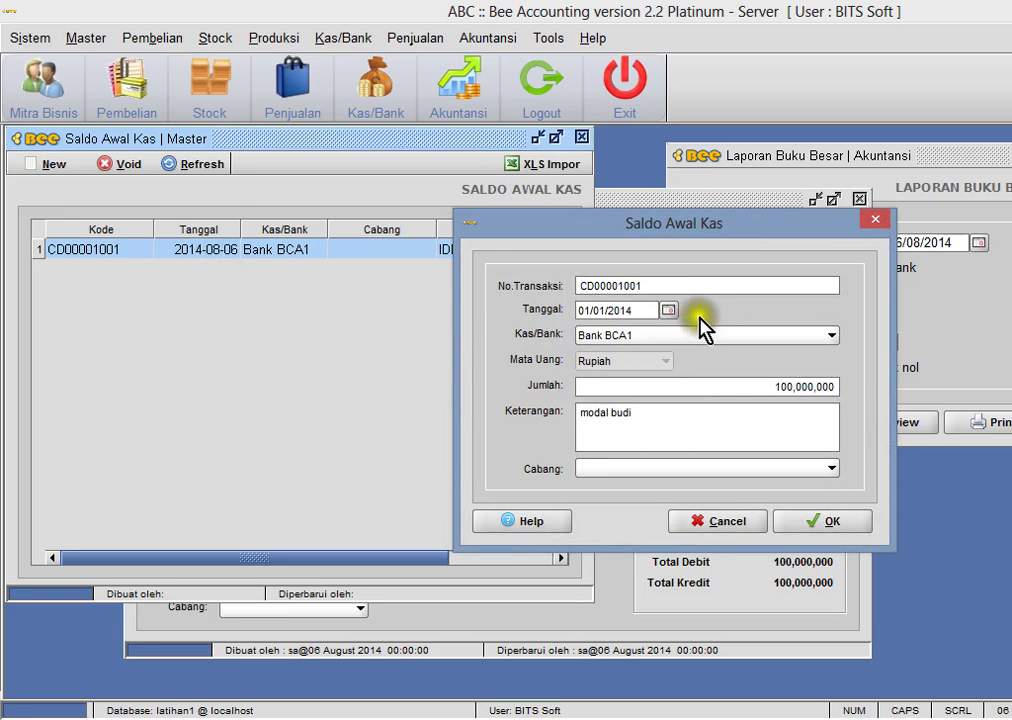
click(816, 524)
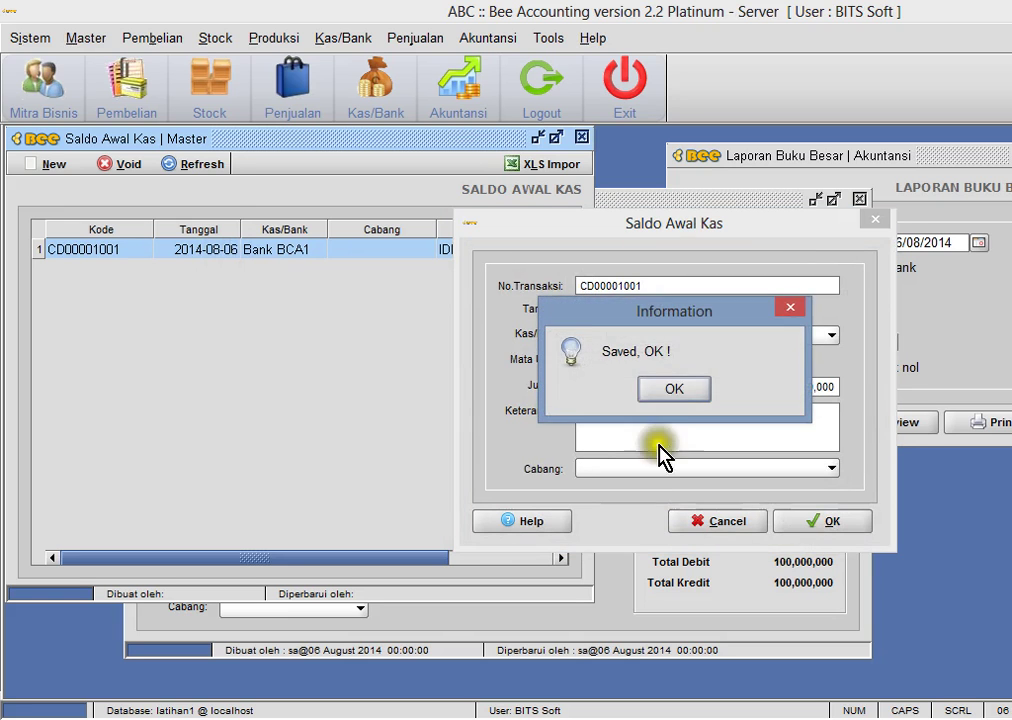
click(675, 390)
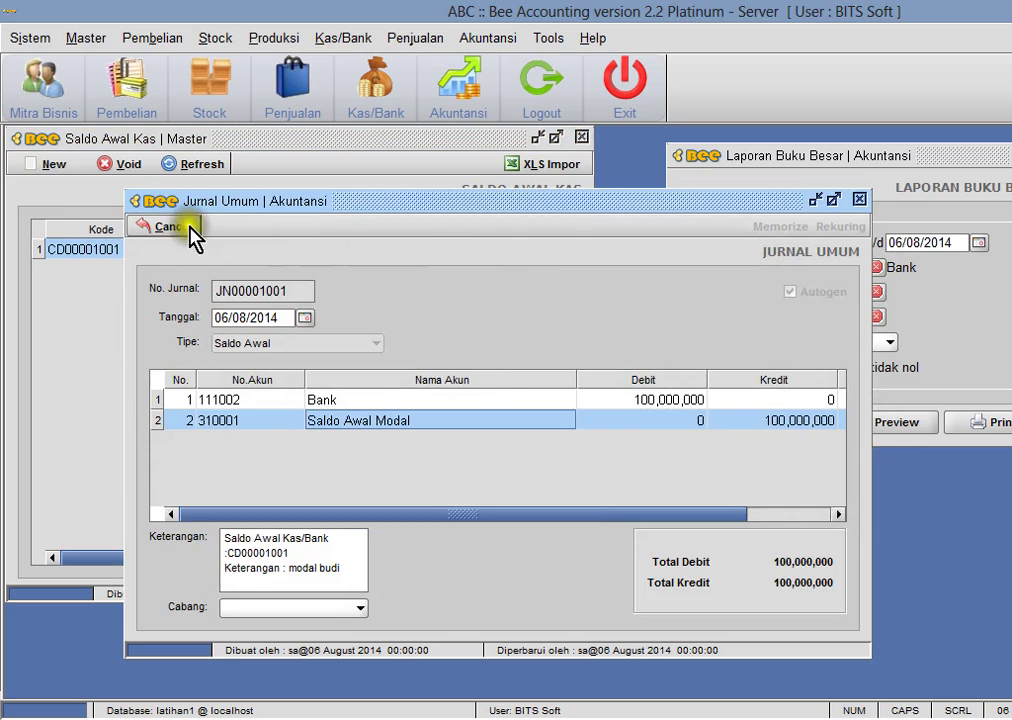
click(176, 228)
- Leave the journal edit and list saved journals from period start 01/01/2014
click(297, 228)
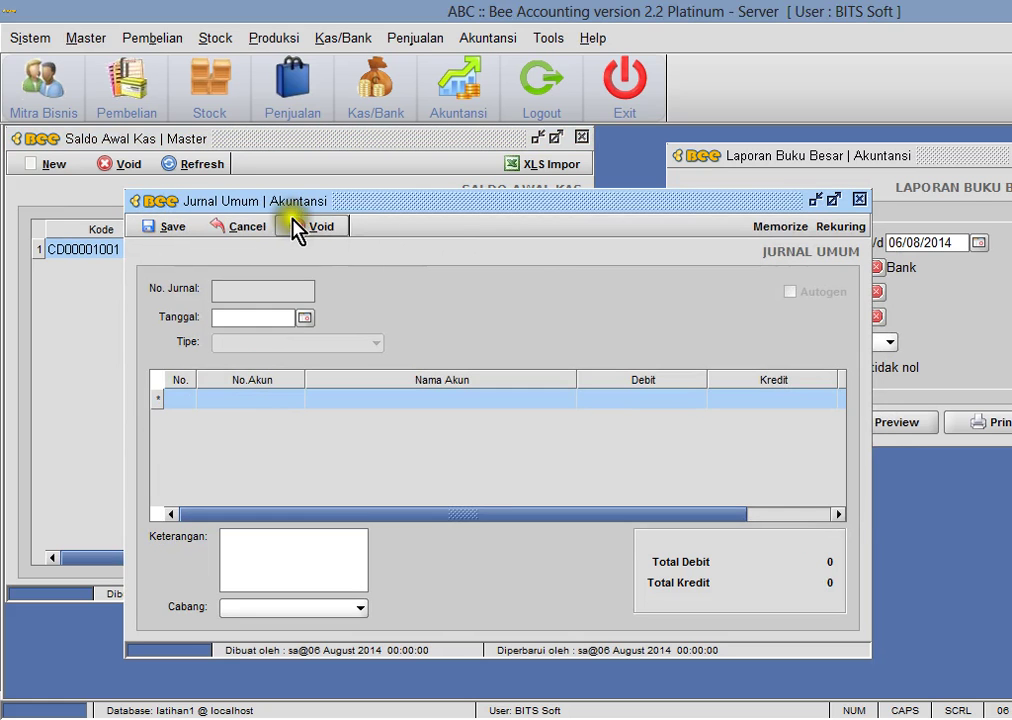
click(242, 234)
click(240, 230)
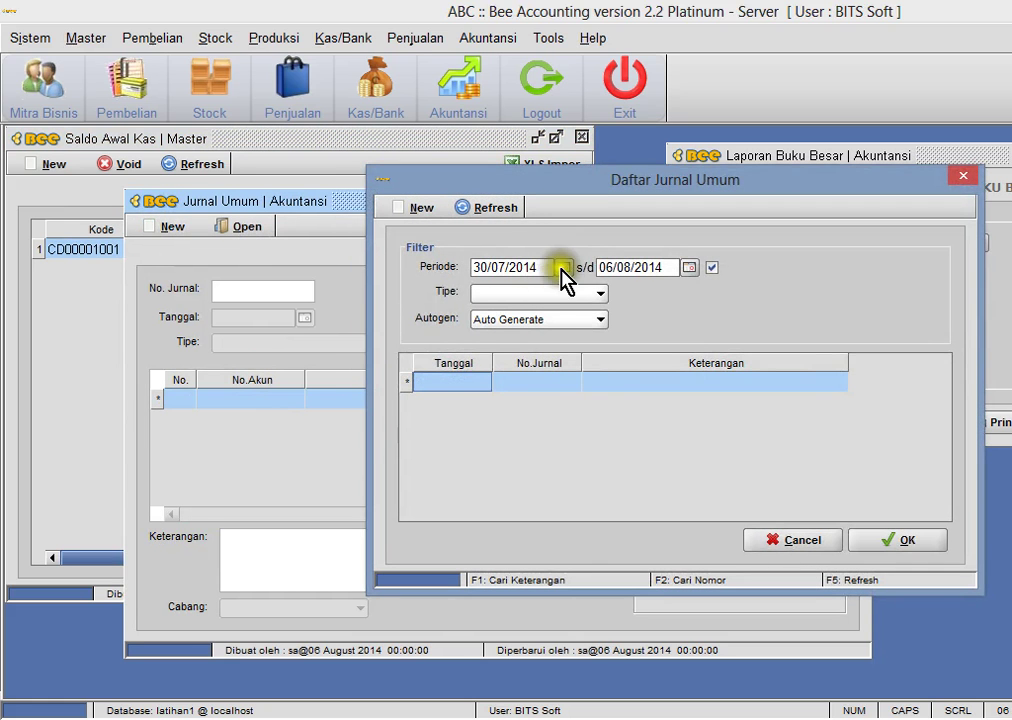
click(563, 268)
click(452, 291)
click(452, 330)
click(420, 316)
click(481, 332)
click(482, 212)
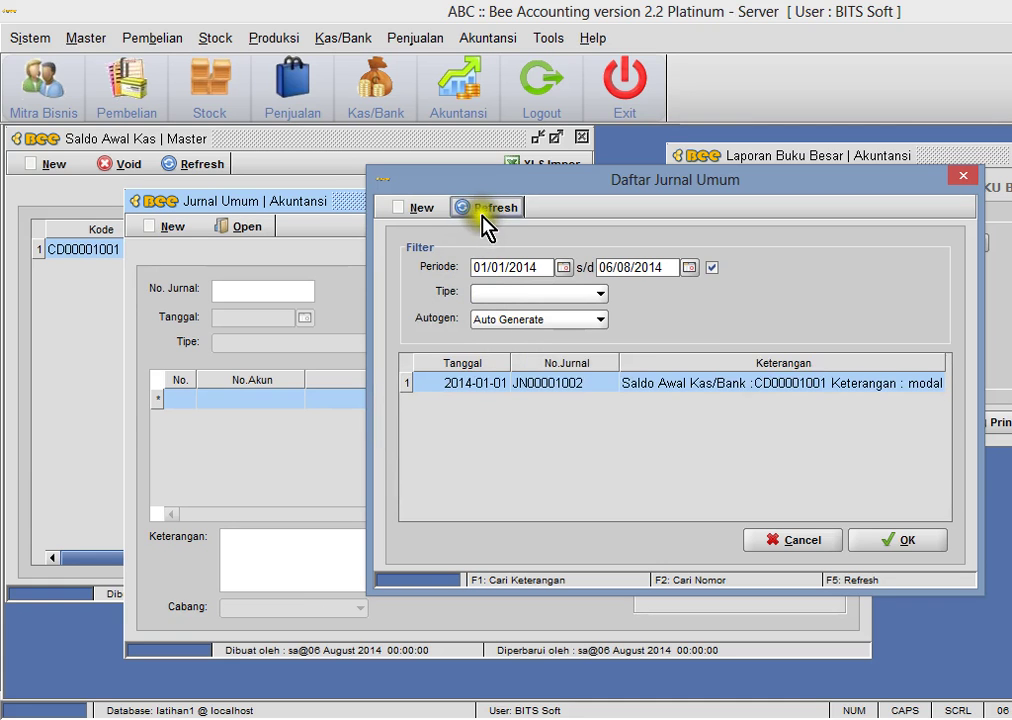
- Load journal JN00001002, close the general journal, and preview the Bank ledger again
double_click(568, 396)
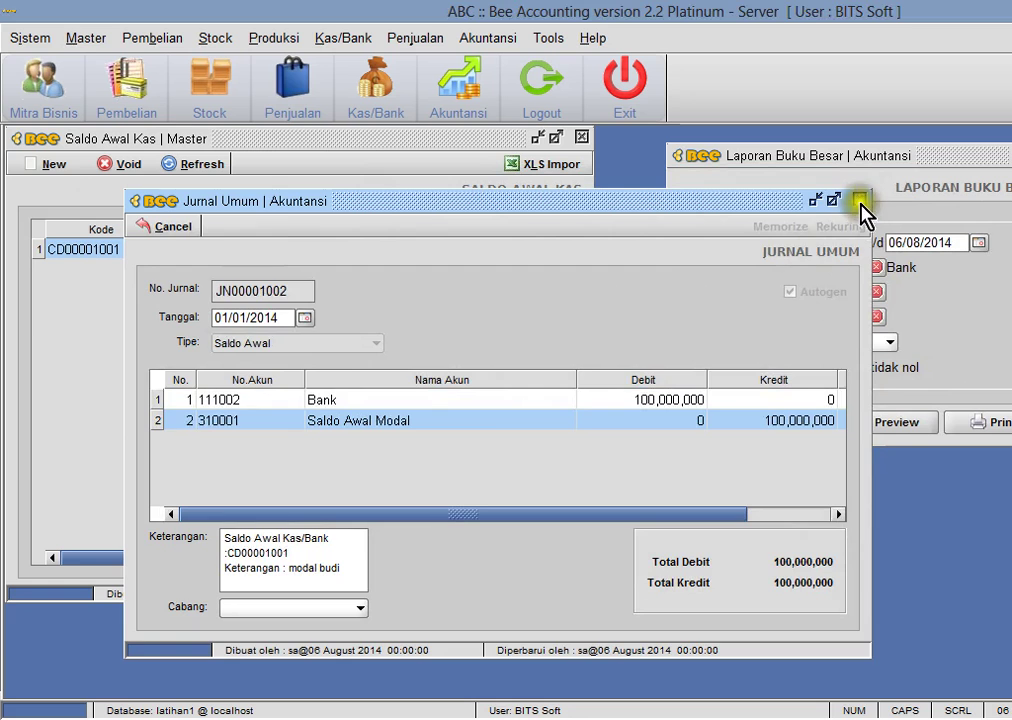
click(862, 201)
click(893, 424)
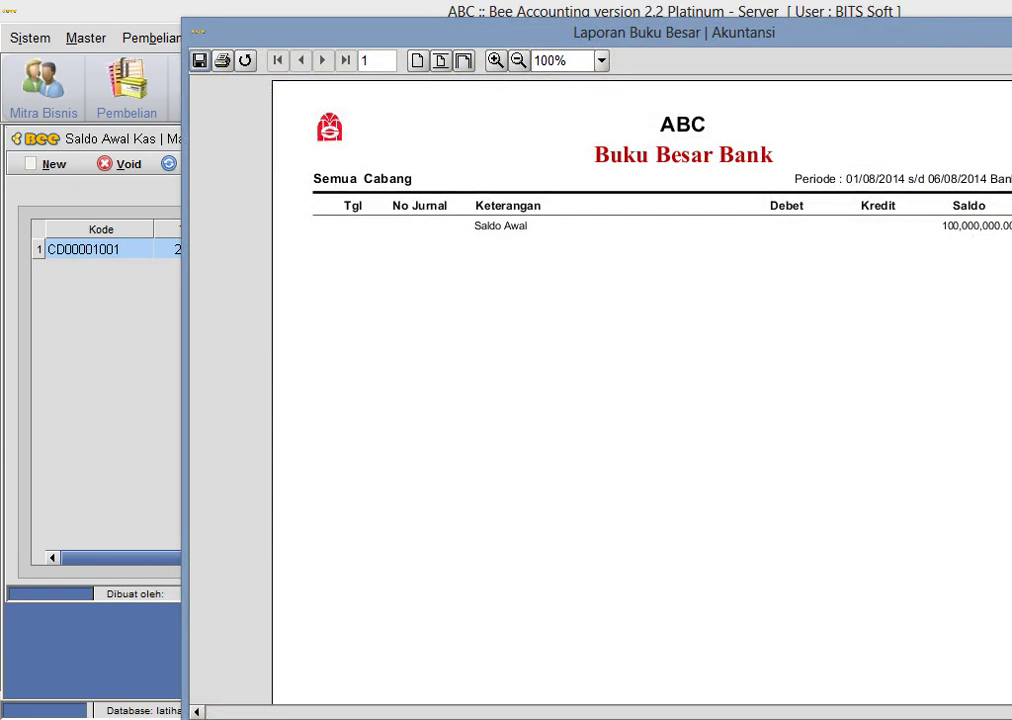
- Re-check the Bank ledger preview from 01/01/2014, then close the opening cash balance window
key(Escape)
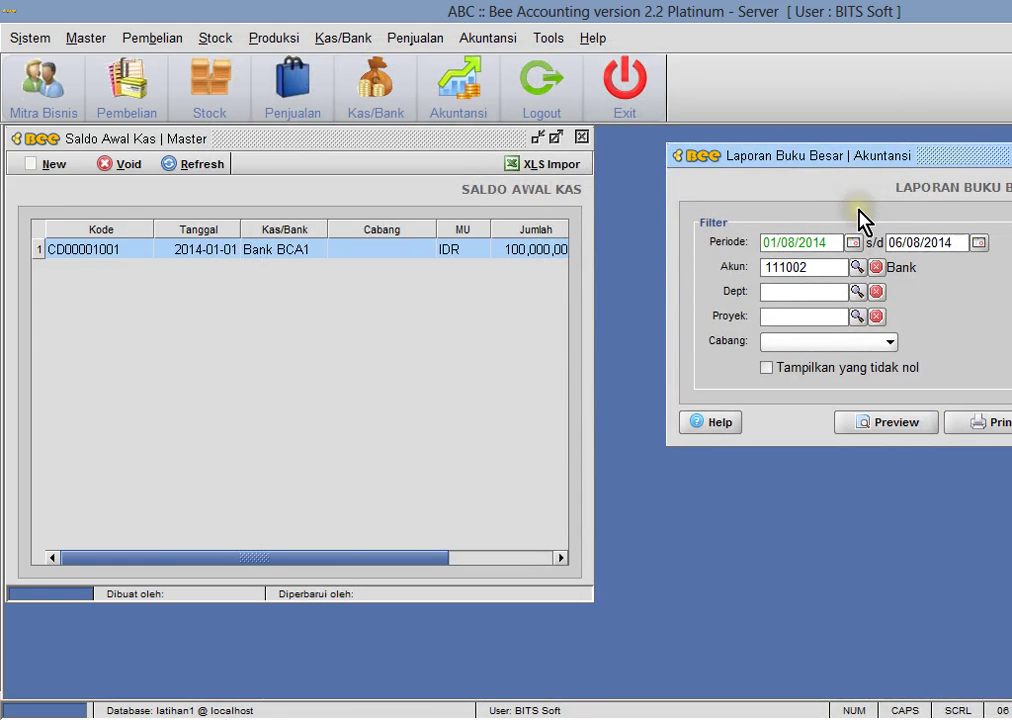
click(862, 424)
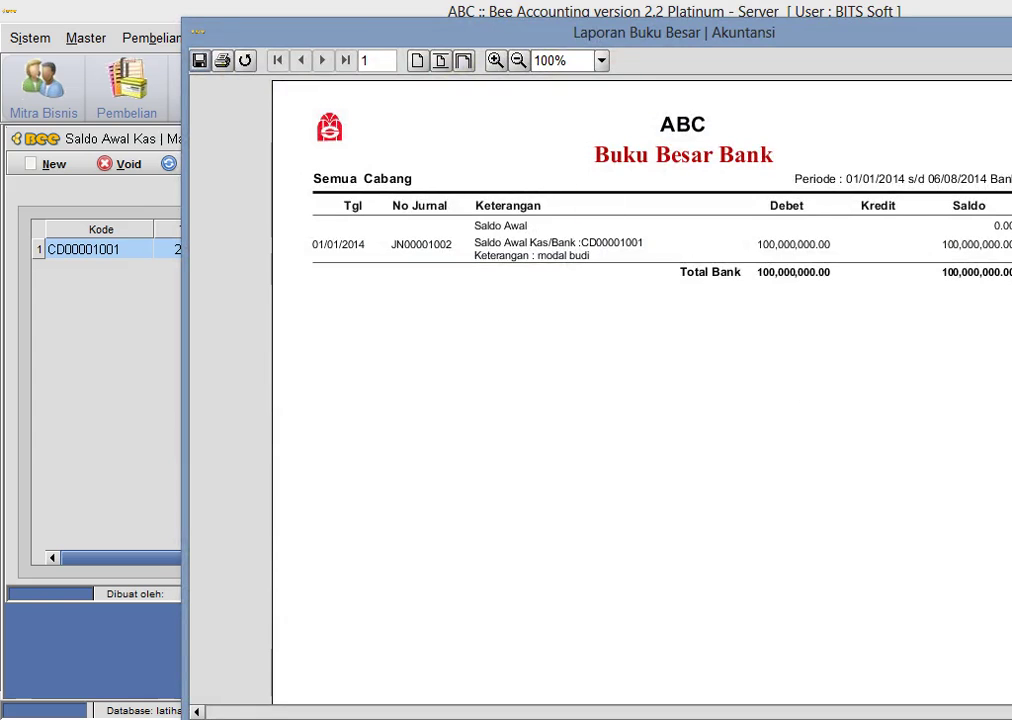
key(Escape)
key(Escape)
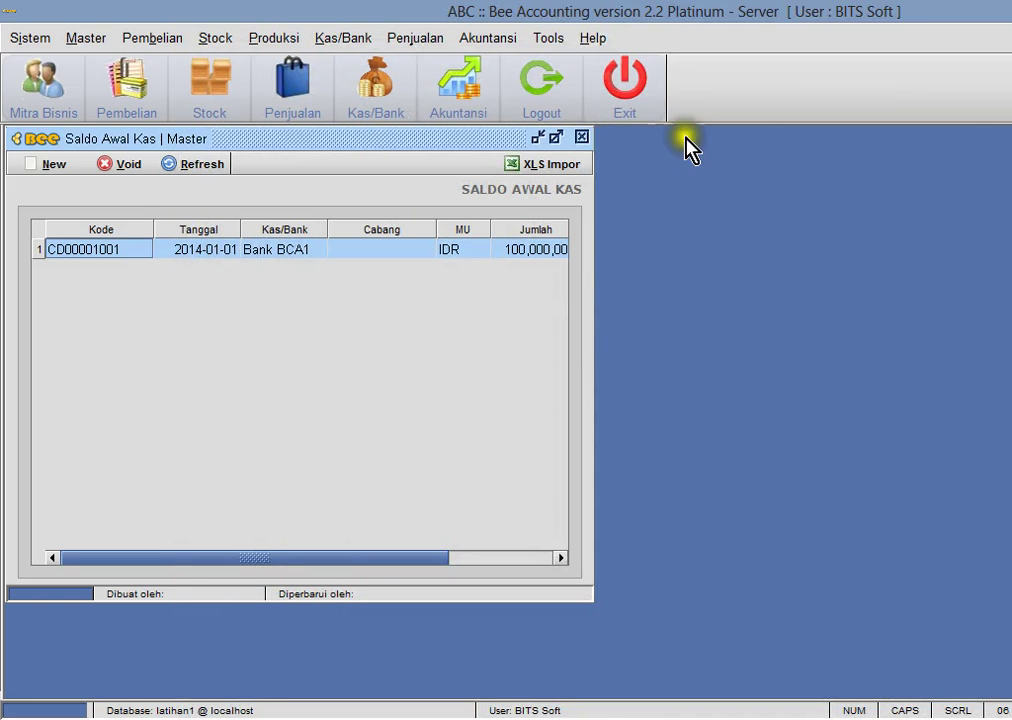
click(581, 138)
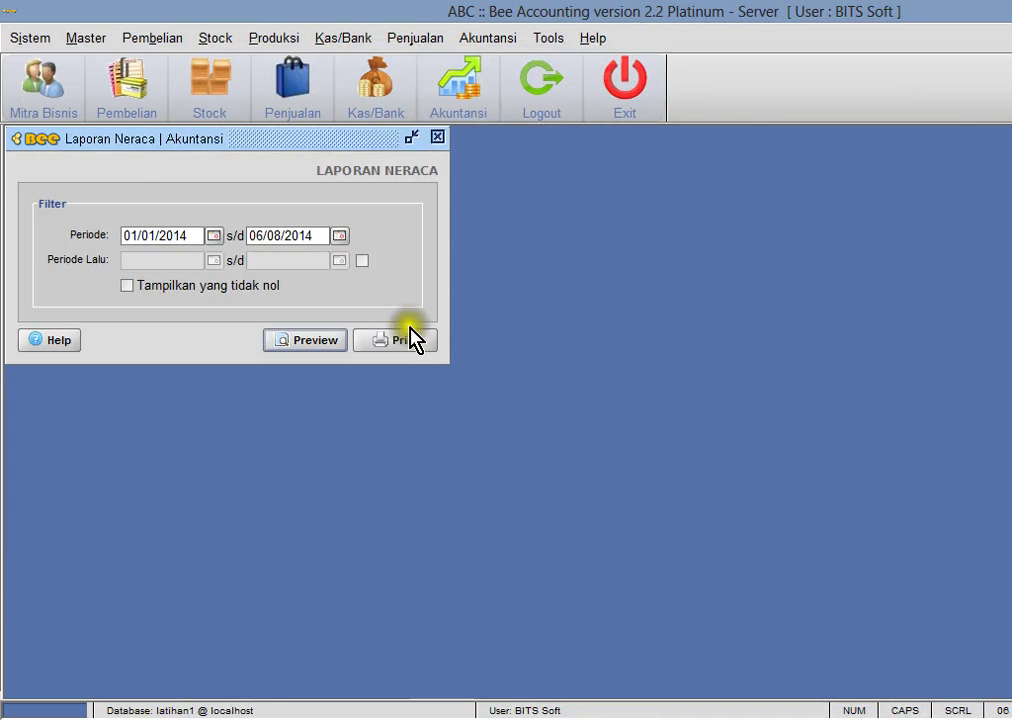
- Compare against the J2 Kas entry in cell C4 of simulasi1.xls, then return to Bee Accounting
drag(336, 140, 357, 458)
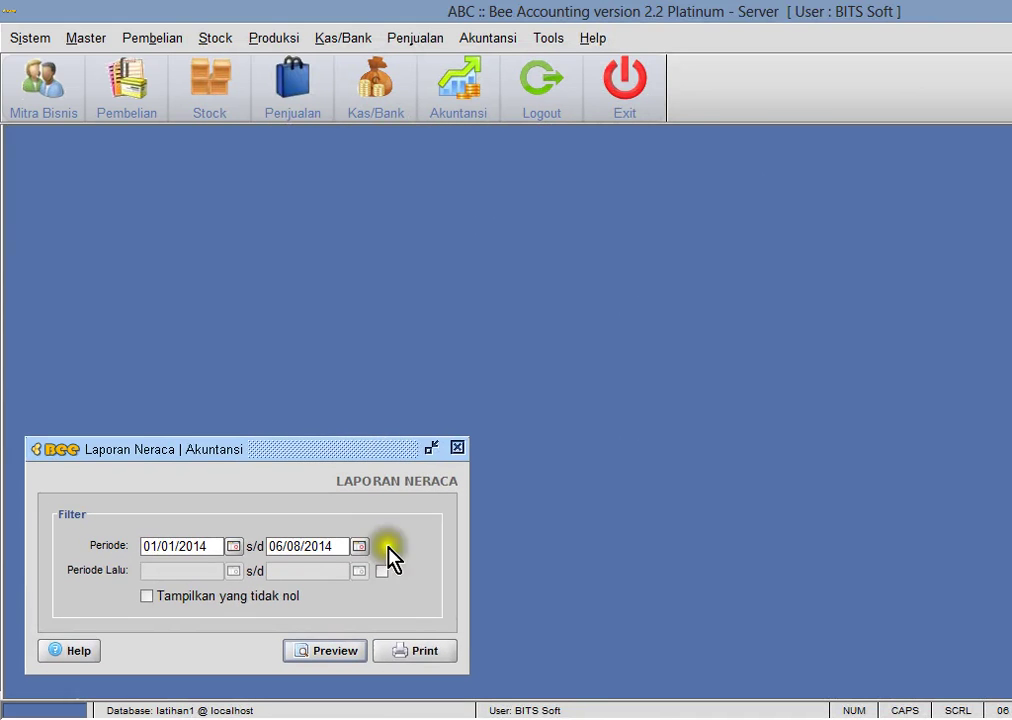
key(alt+Tab)
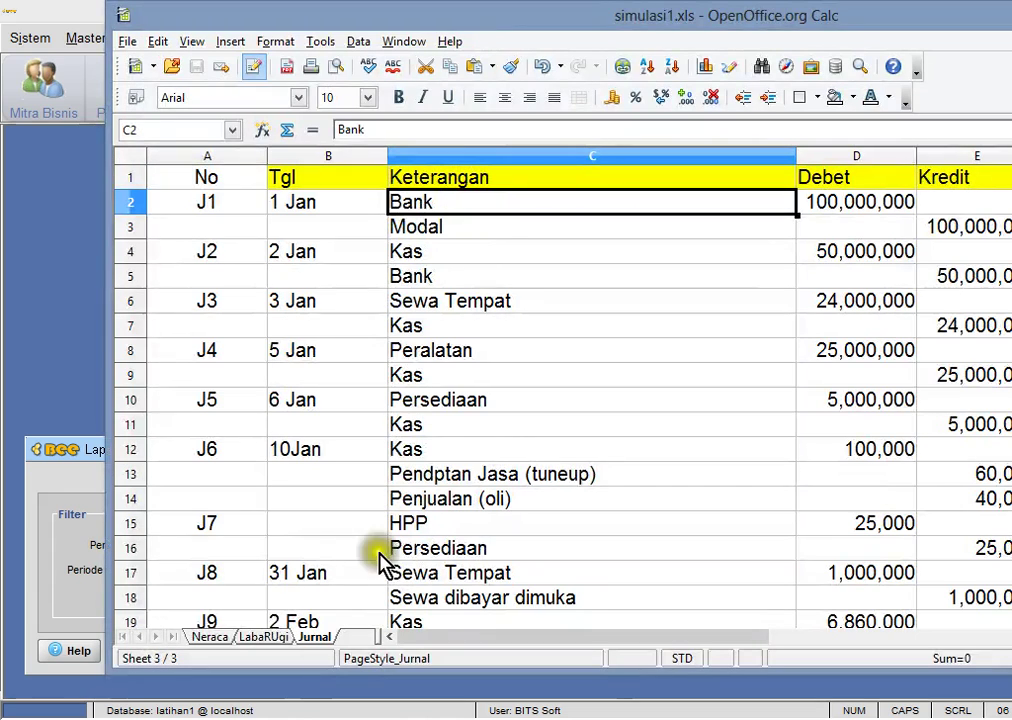
click(477, 256)
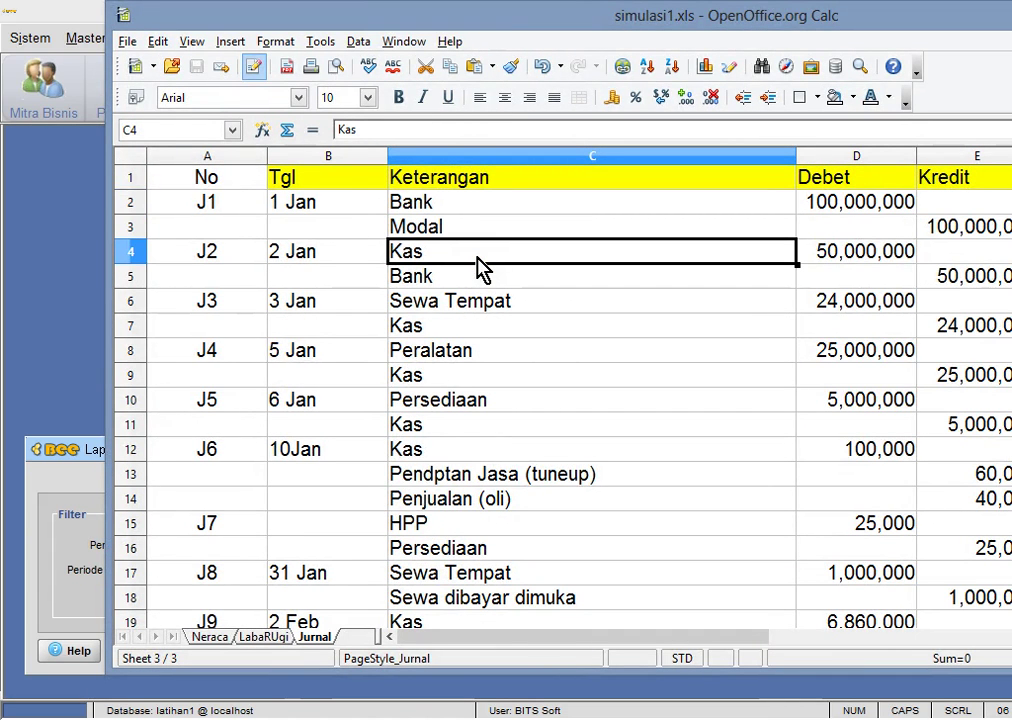
click(51, 265)
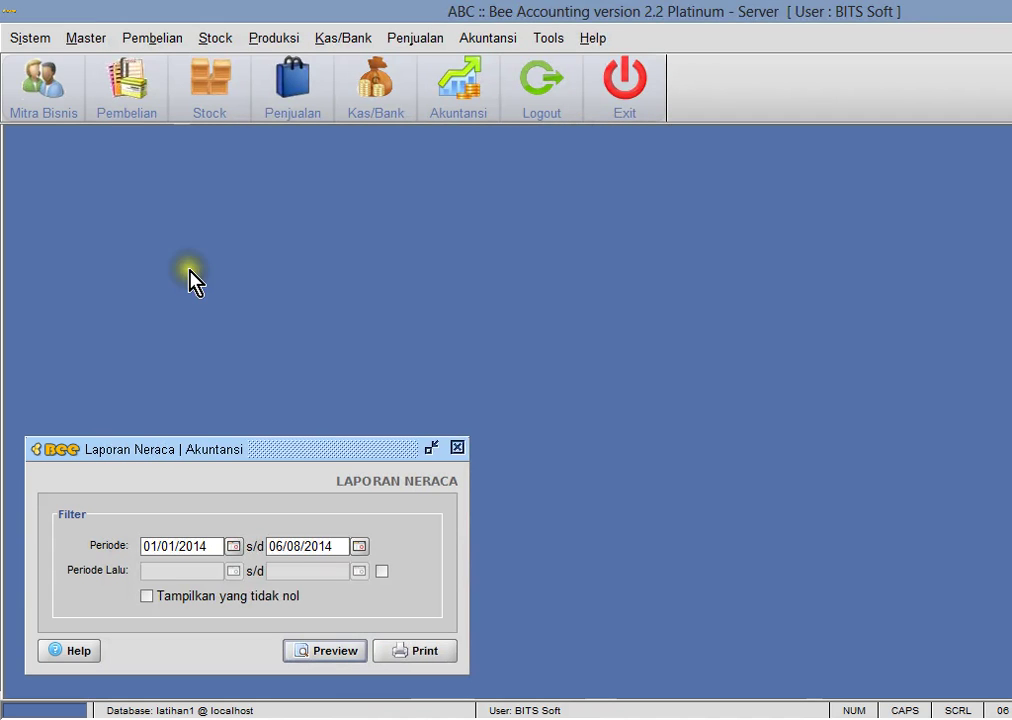
- Start a new cash transfer from Bank BCA1 to Kas Utama
click(345, 37)
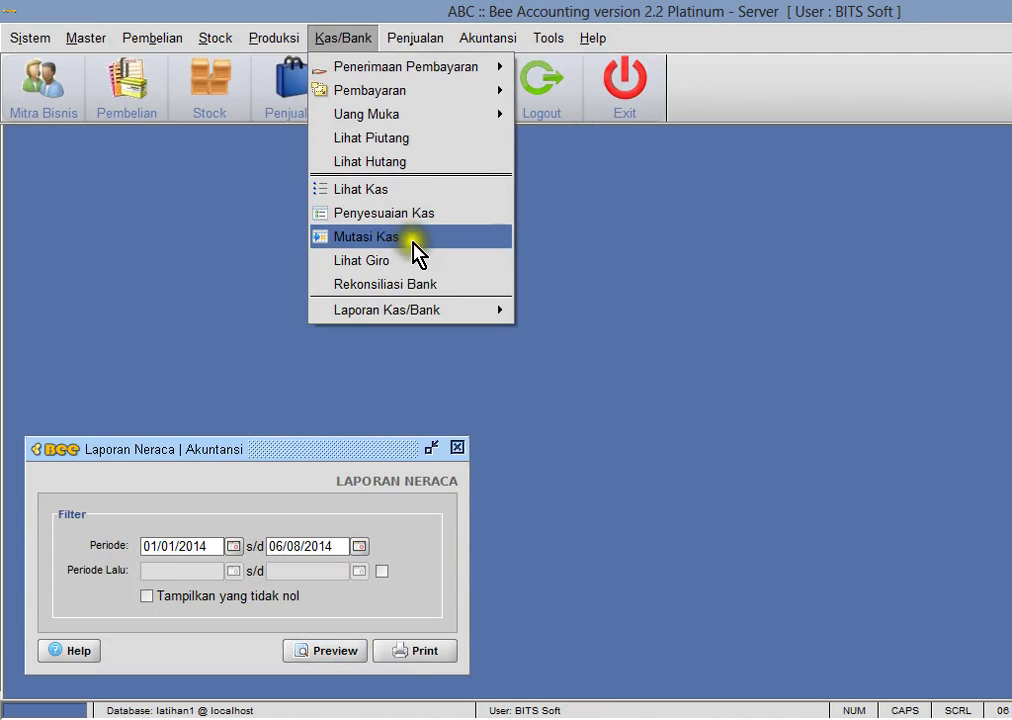
click(415, 237)
click(48, 167)
click(205, 296)
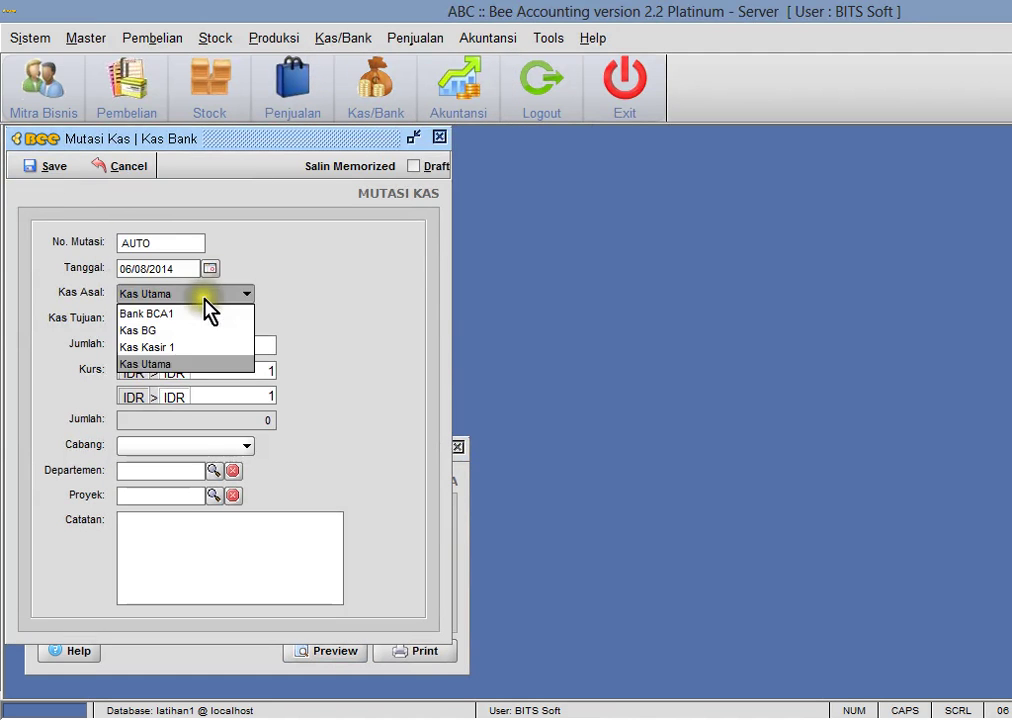
click(200, 311)
click(188, 321)
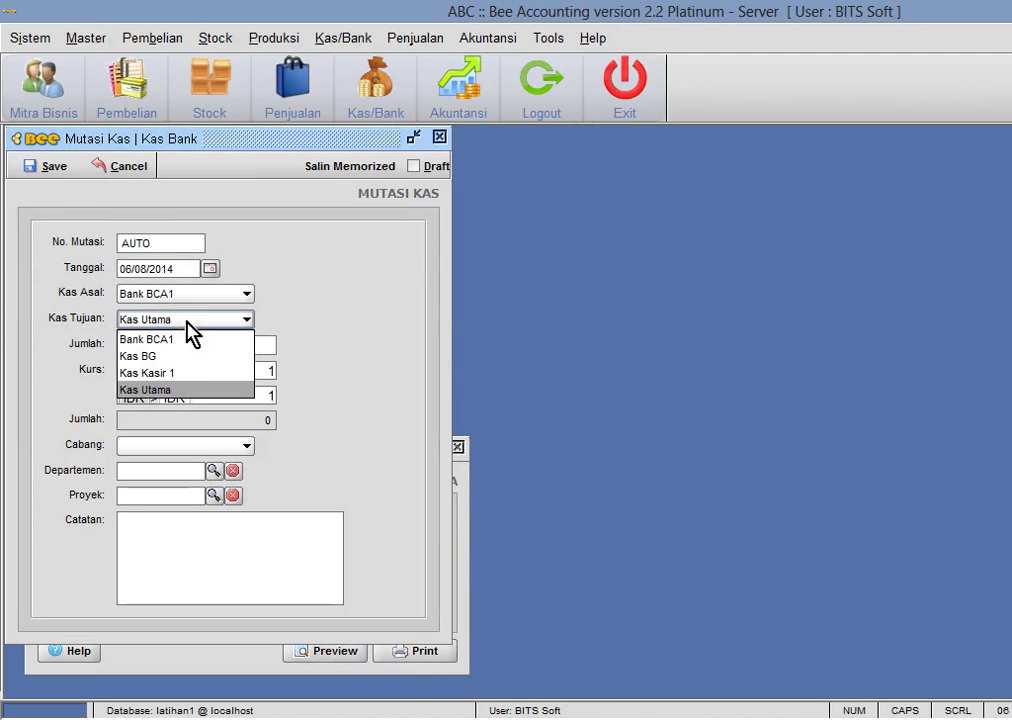
click(267, 345)
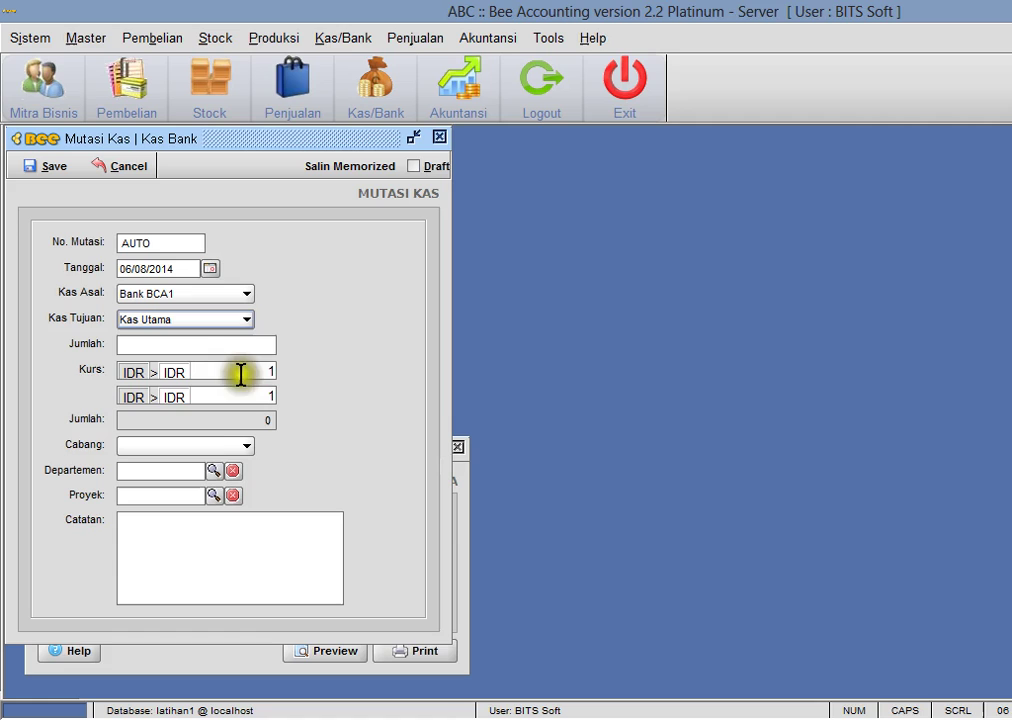
- Enter the 50,000,000 transfer amount and save it as CT00001001
click(196, 419)
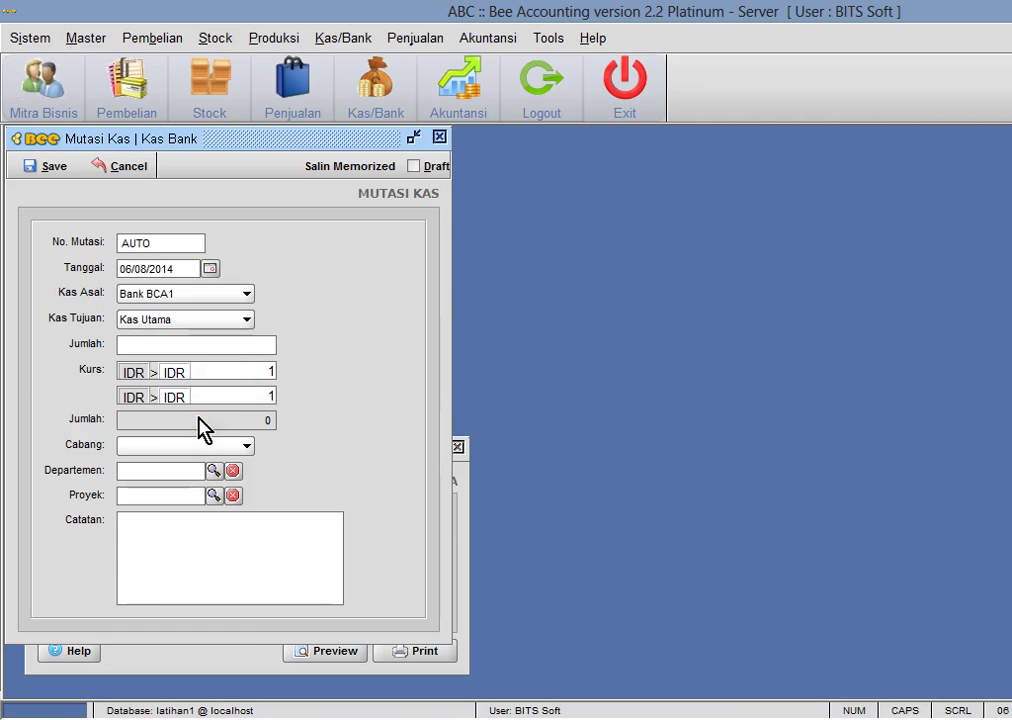
click(244, 340)
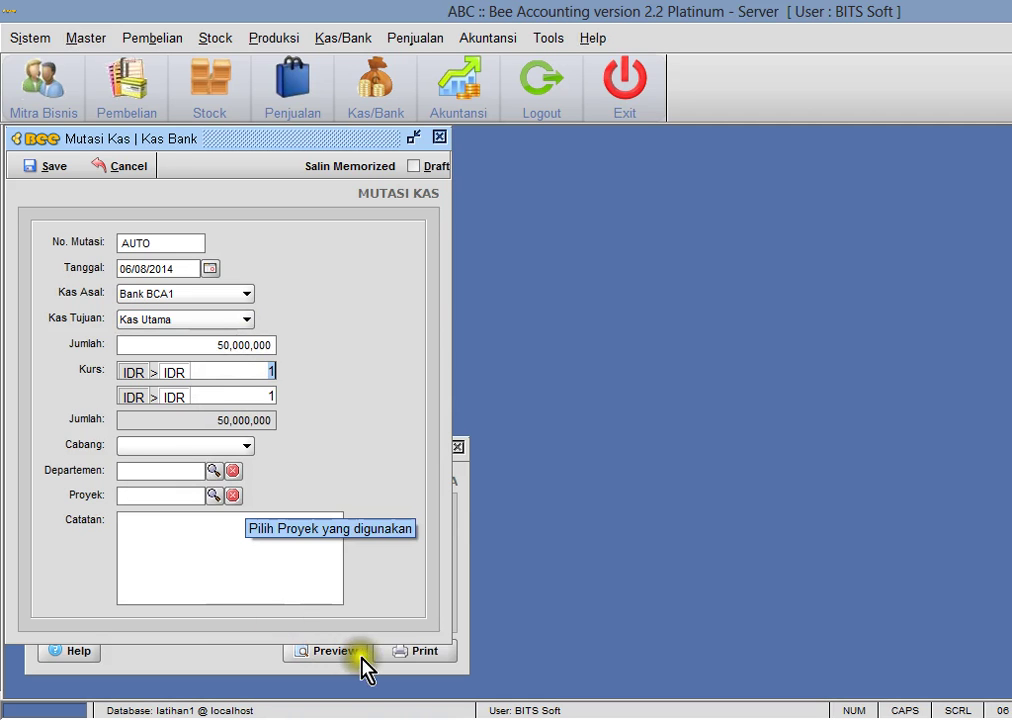
click(48, 167)
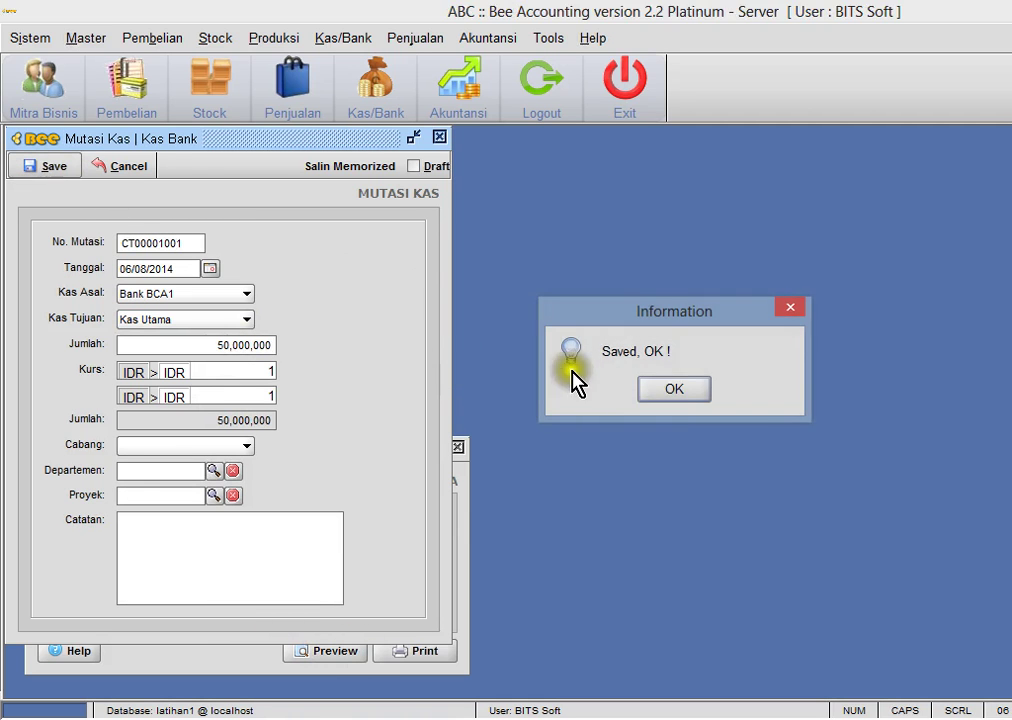
key(Return)
click(440, 138)
click(343, 39)
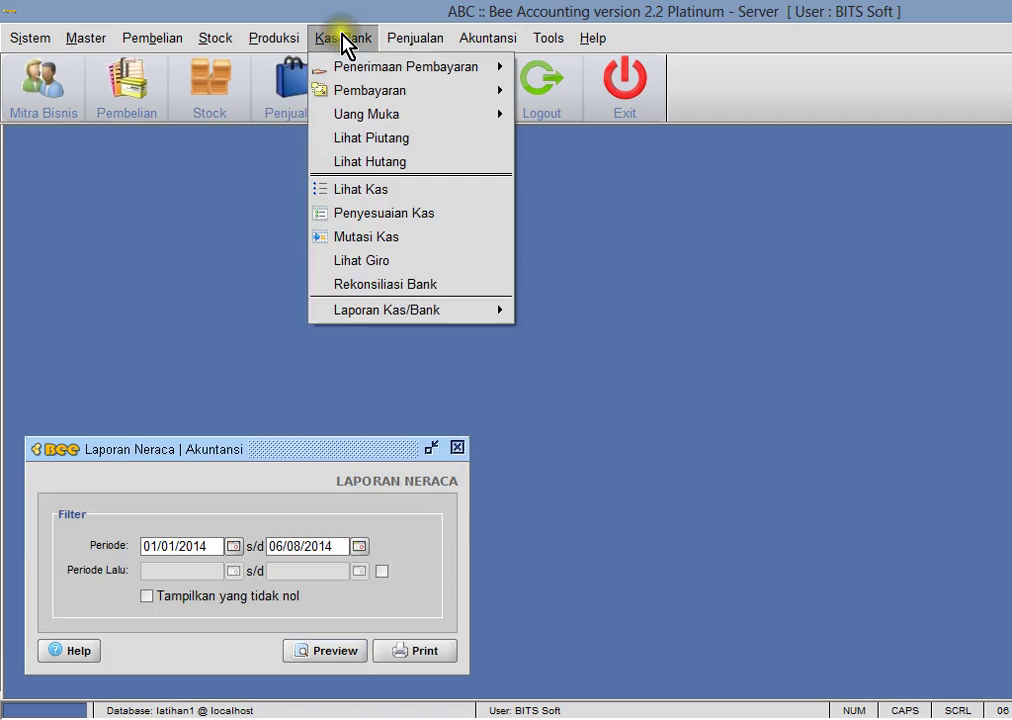
- Show the Lihat Kas Bank balances and preview the Neraca balance sheet, then close the preview
click(380, 192)
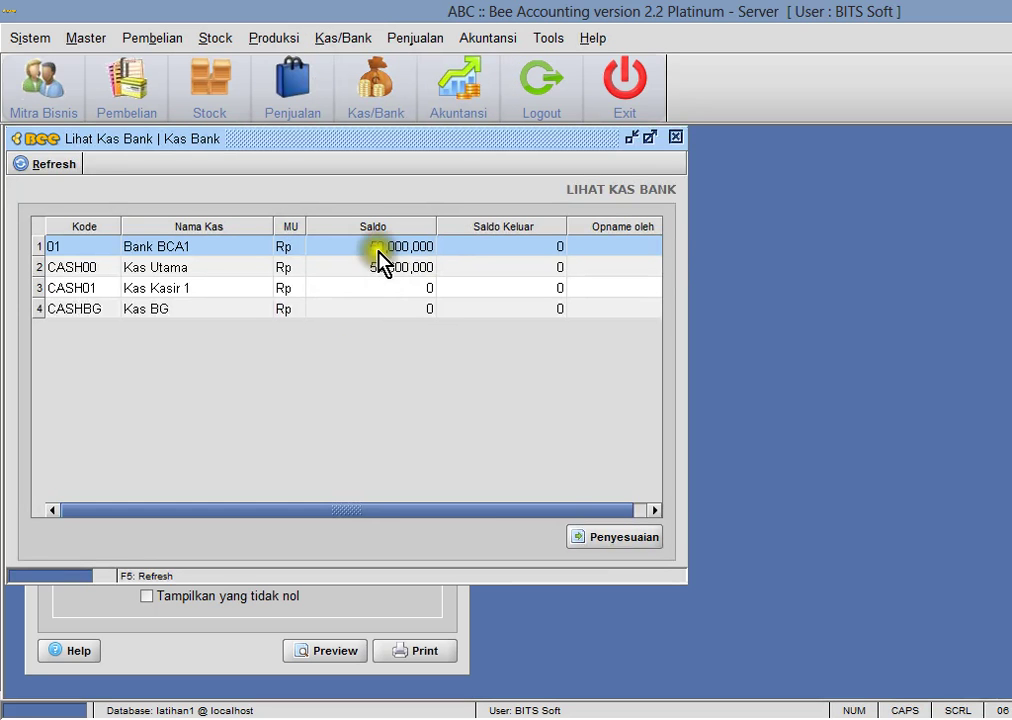
click(307, 630)
click(320, 651)
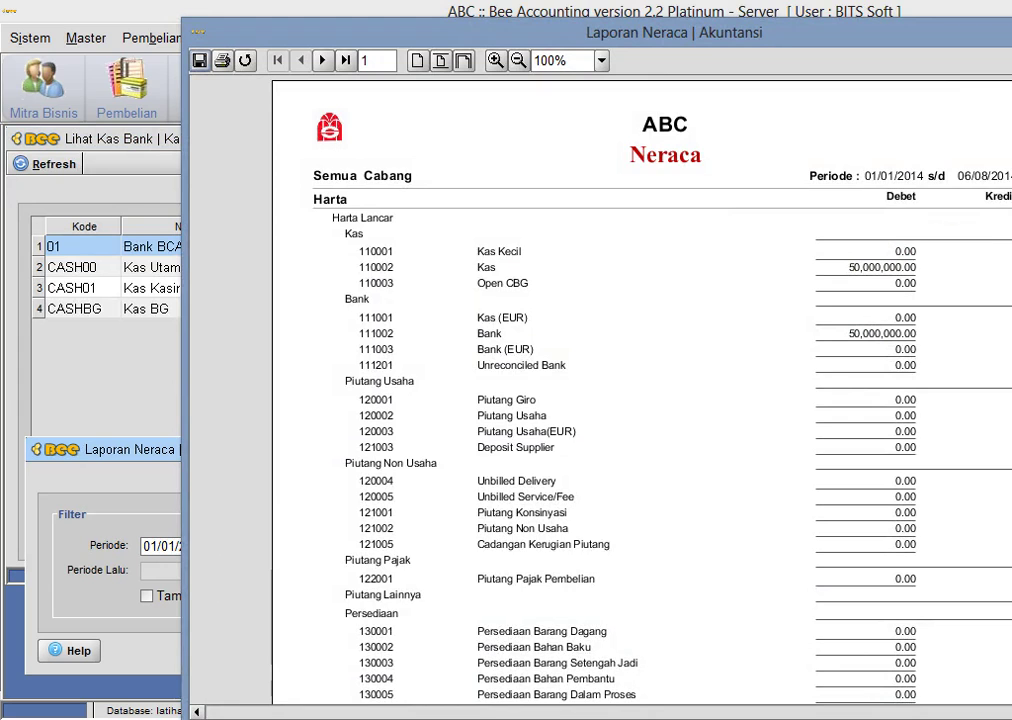
key(alt+F4)
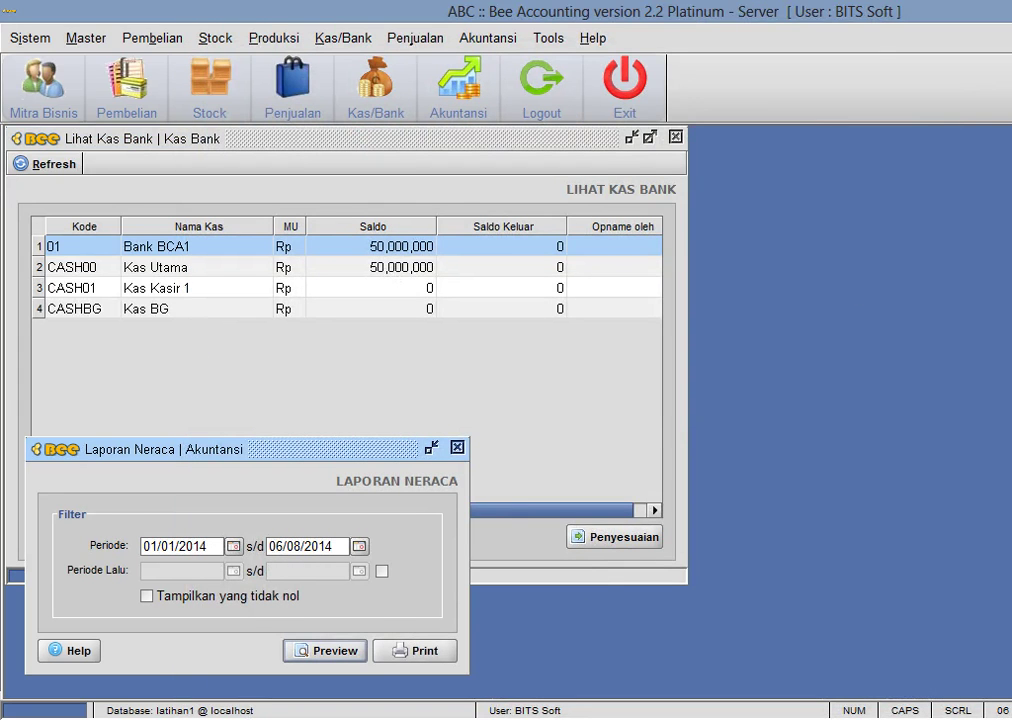
key(alt+Tab)
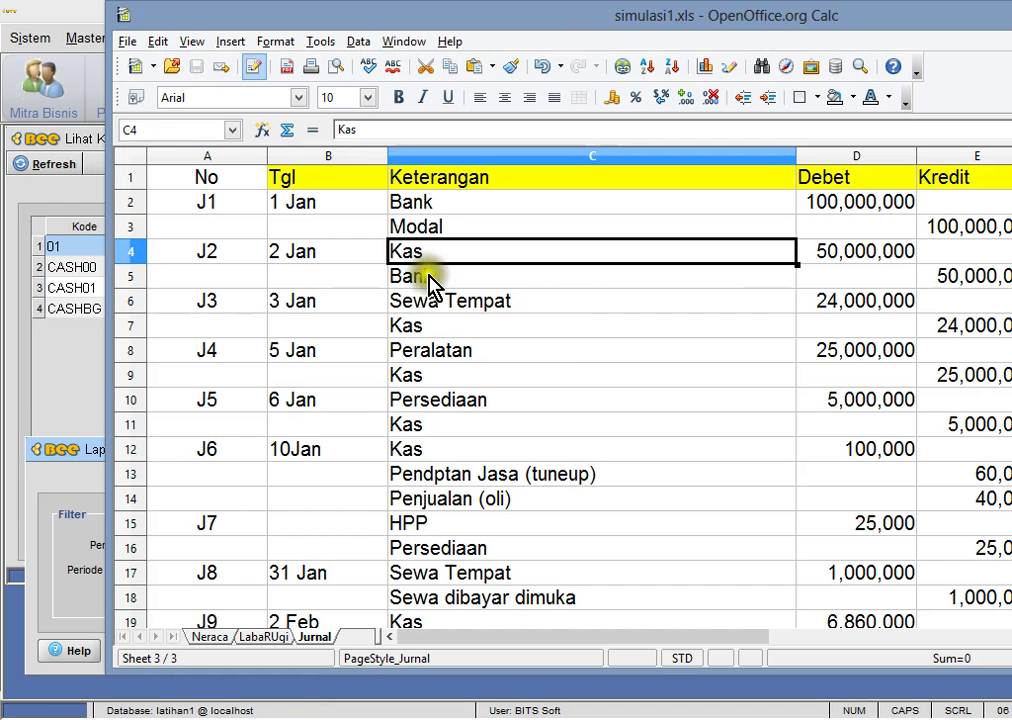
- Inspect the J3 Sewa Tempat entry in cell C6
click(437, 308)
click(450, 317)
click(450, 311)
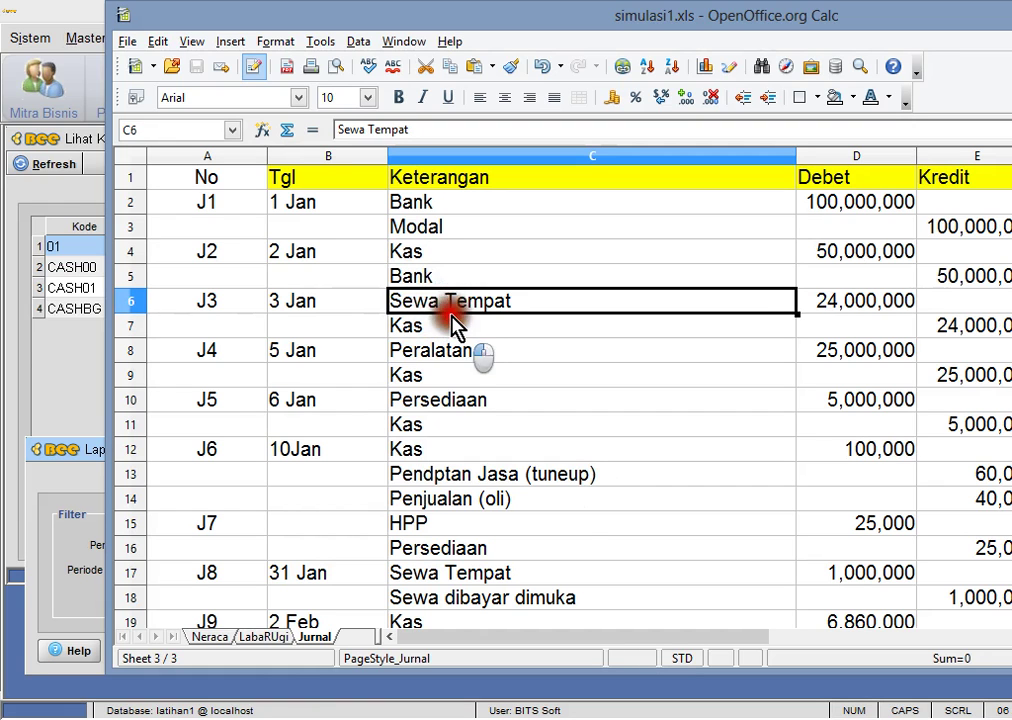
double_click(450, 312)
click(481, 330)
click(521, 298)
- Copy 'Sewa dibayar dimuka' from C18 over C6 and save the spreadsheet
click(568, 600)
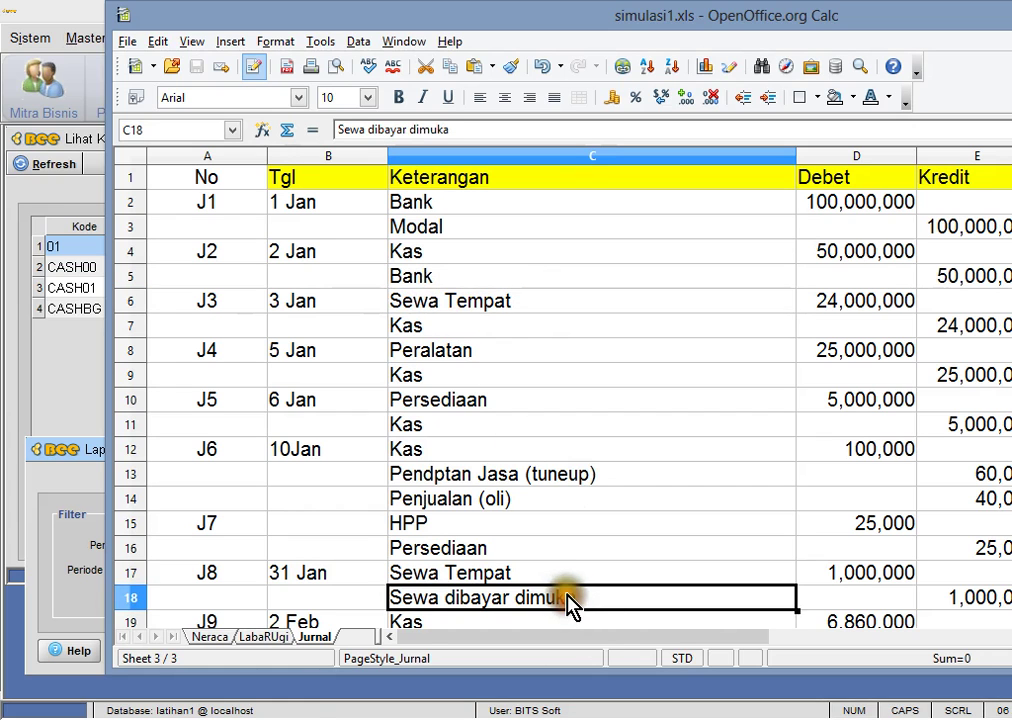
click(522, 304)
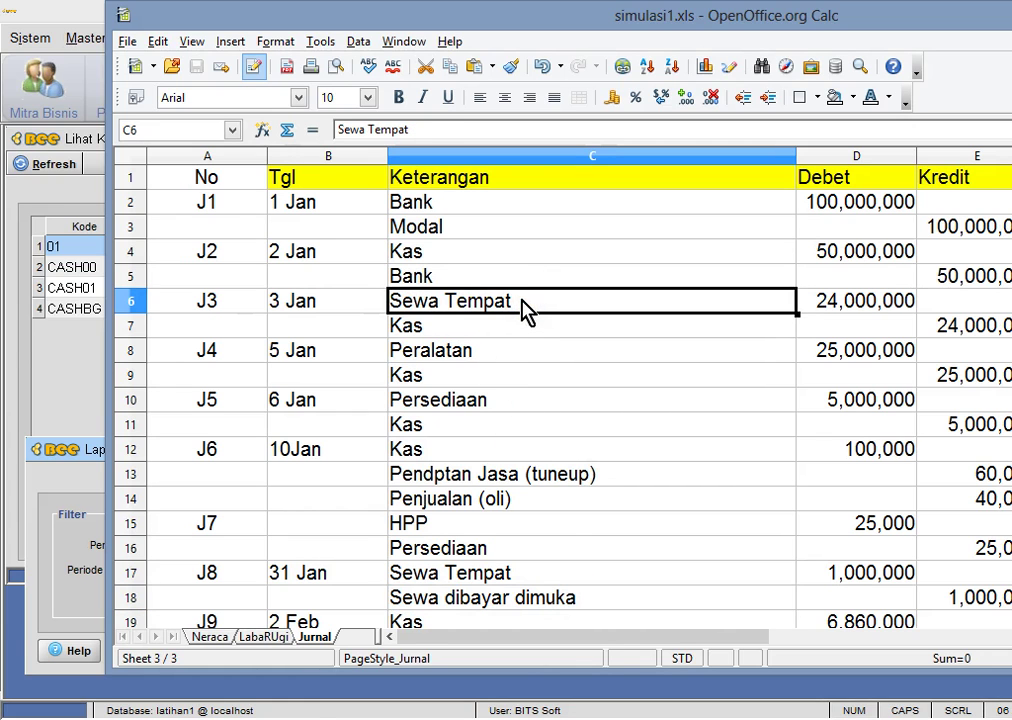
key(ctrl+v)
click(645, 384)
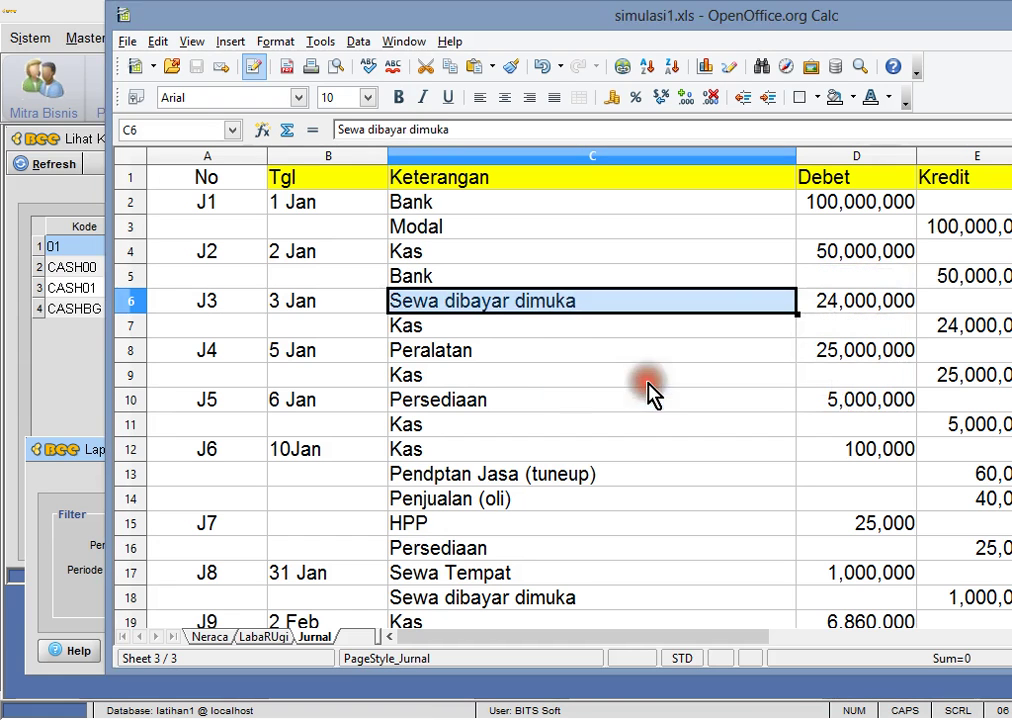
click(580, 330)
key(ctrl+s)
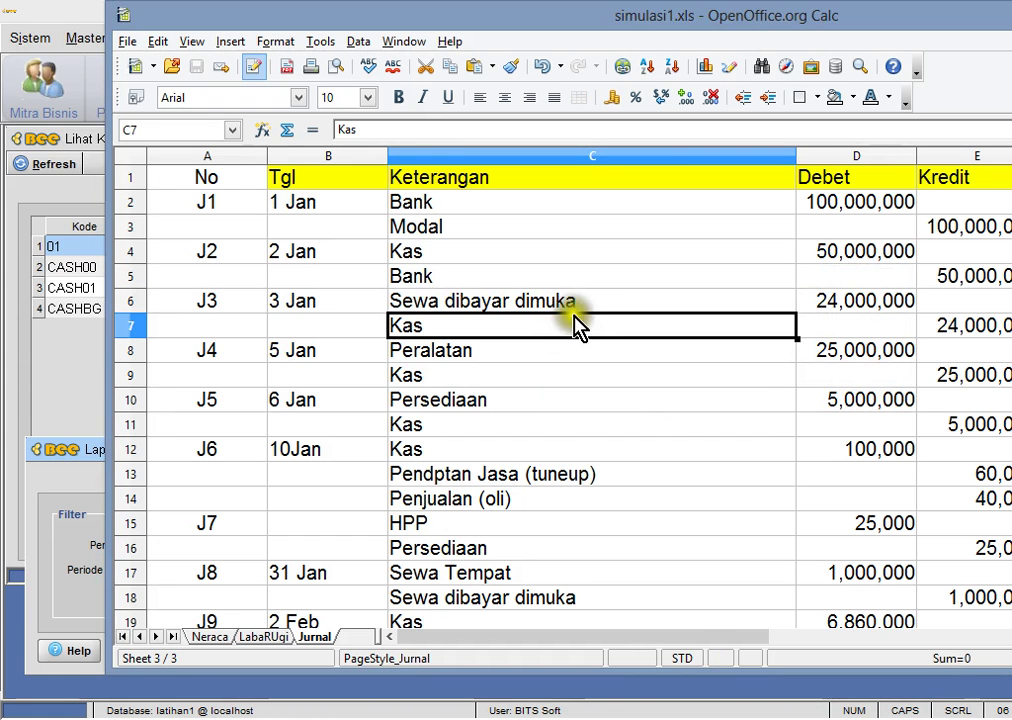
- Close the cash balance and balance sheet windows and open the chart of accounts
click(77, 357)
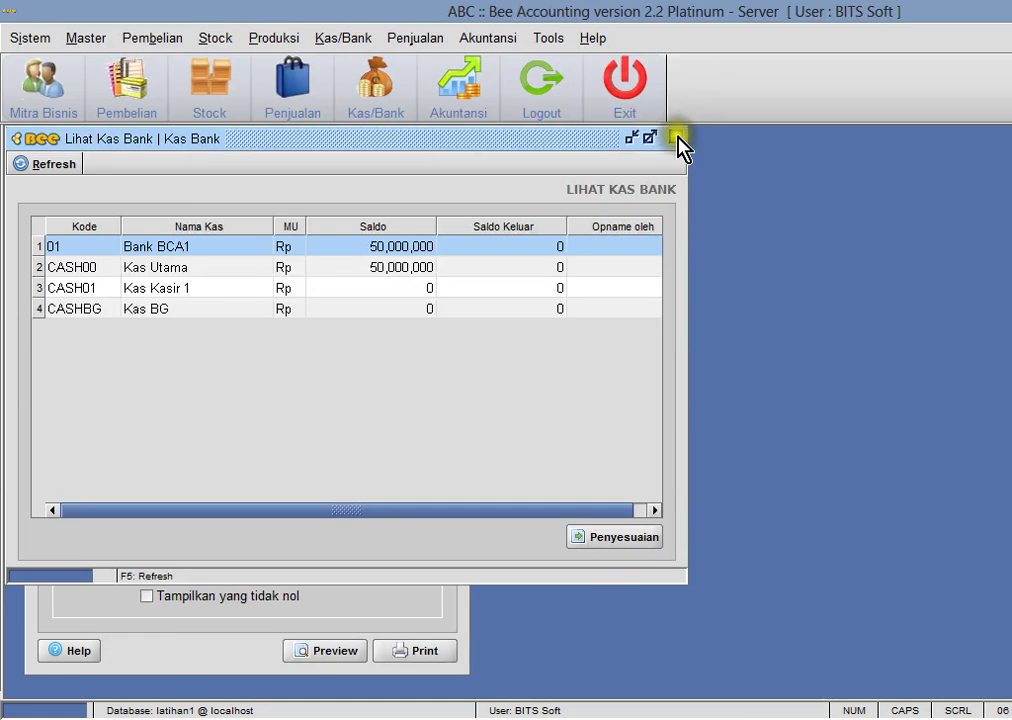
click(678, 139)
click(455, 447)
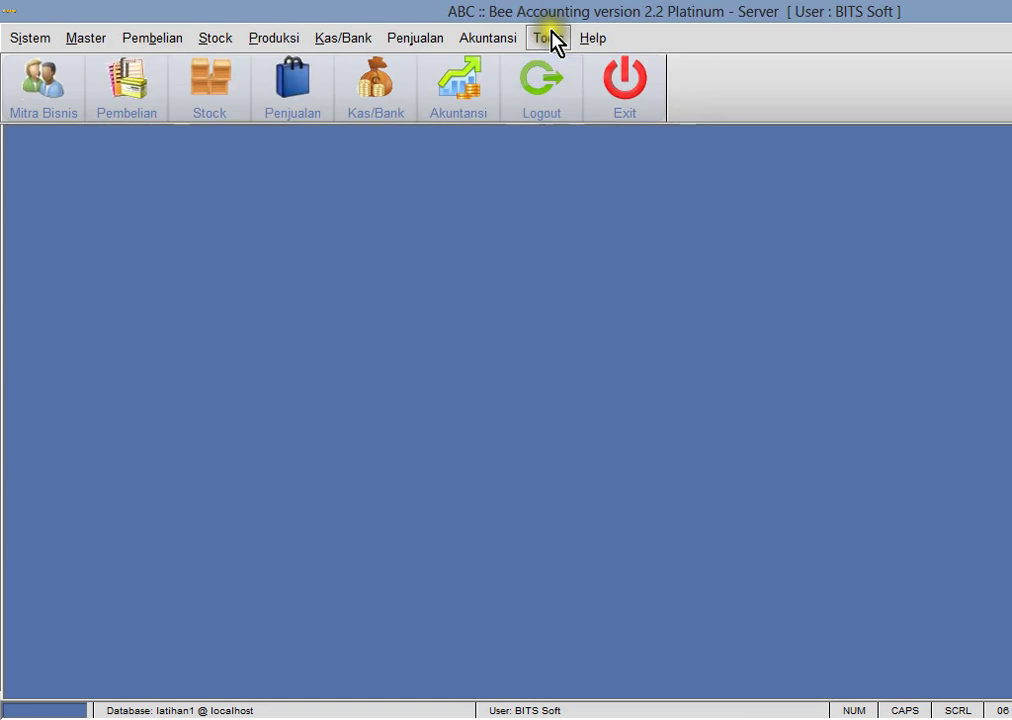
click(463, 40)
click(468, 65)
- Filter the chart of accounts to Harta accounts and browse the list
drag(285, 139, 727, 140)
click(662, 244)
click(663, 265)
click(697, 164)
click(800, 490)
scroll(807, 510, down, 6)
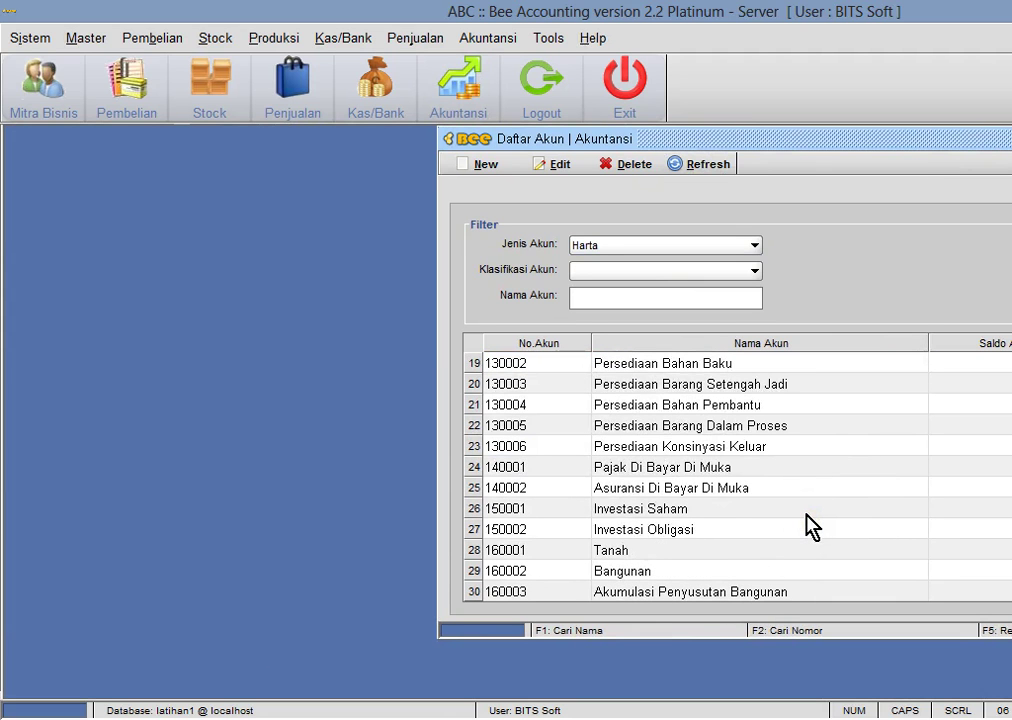
- Search account names for 'muka', matching only Pajak and Asuransi, then clear the search
click(693, 300)
text(muka)
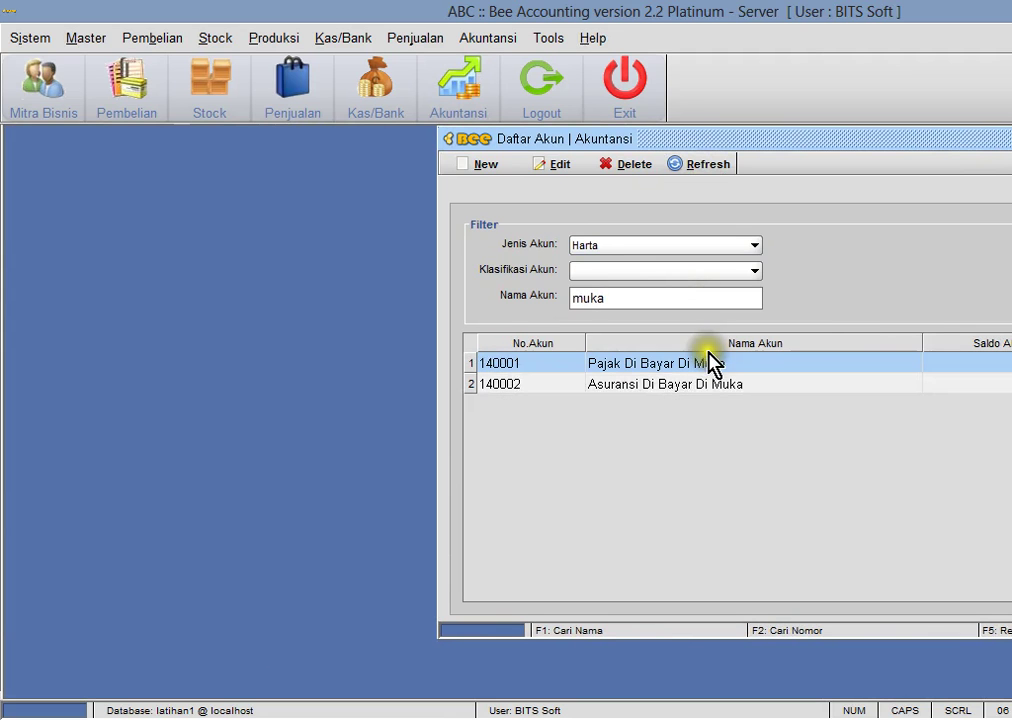
drag(680, 298, 566, 306)
key(BackSpace)
click(698, 164)
click(741, 515)
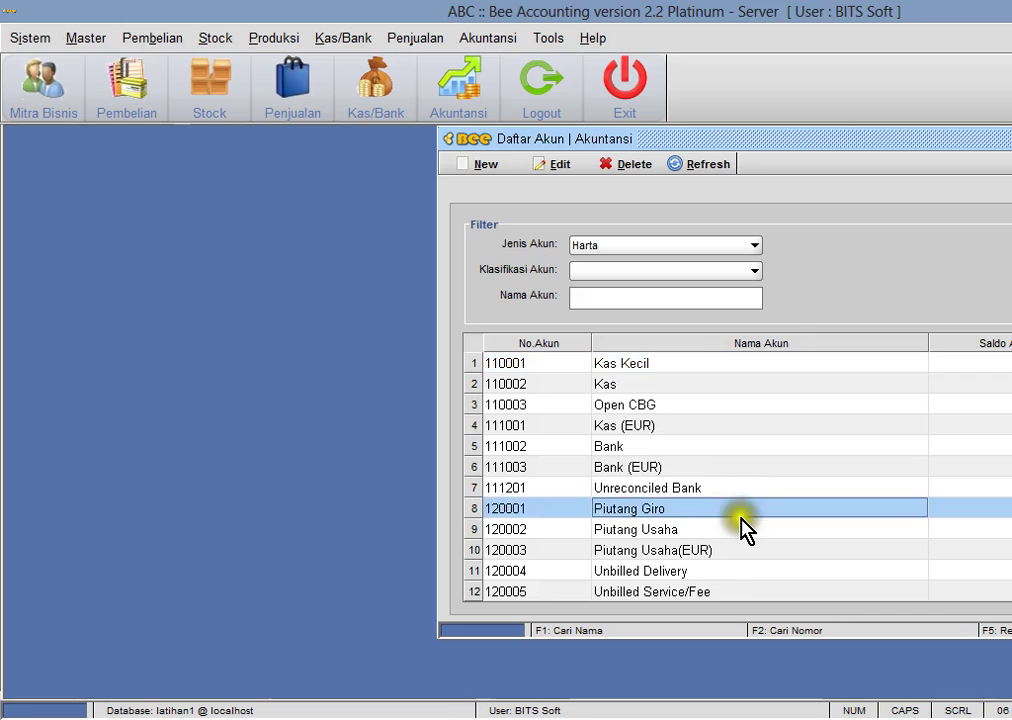
scroll(745, 530, down, 3)
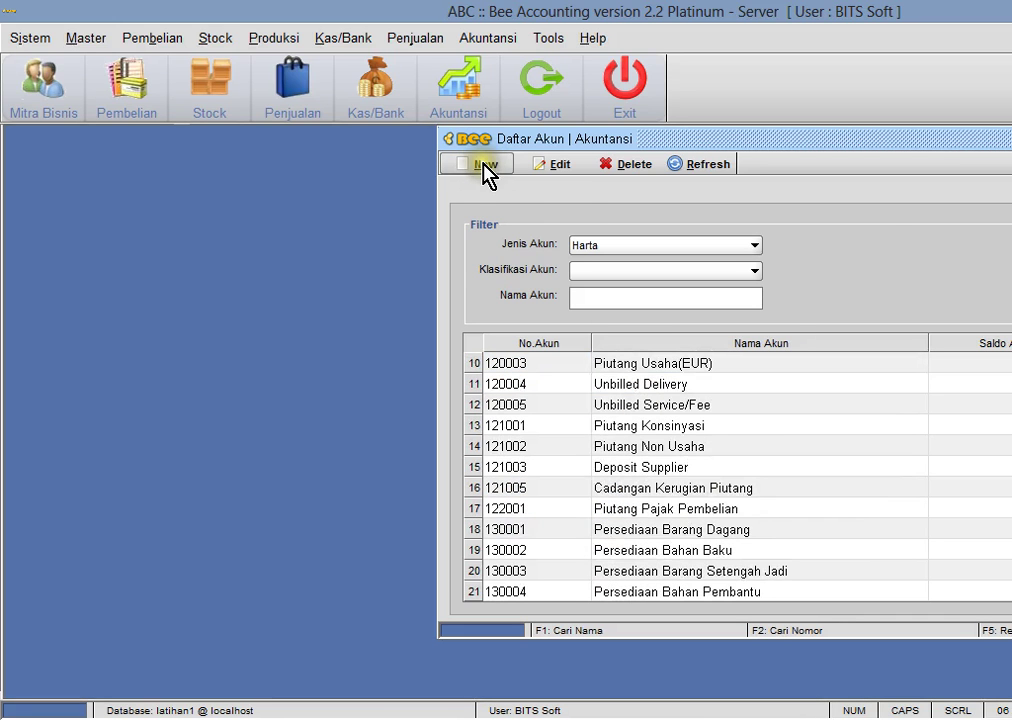
- Start a new account, then cancel the dialog without saving
click(483, 165)
drag(645, 258, 490, 236)
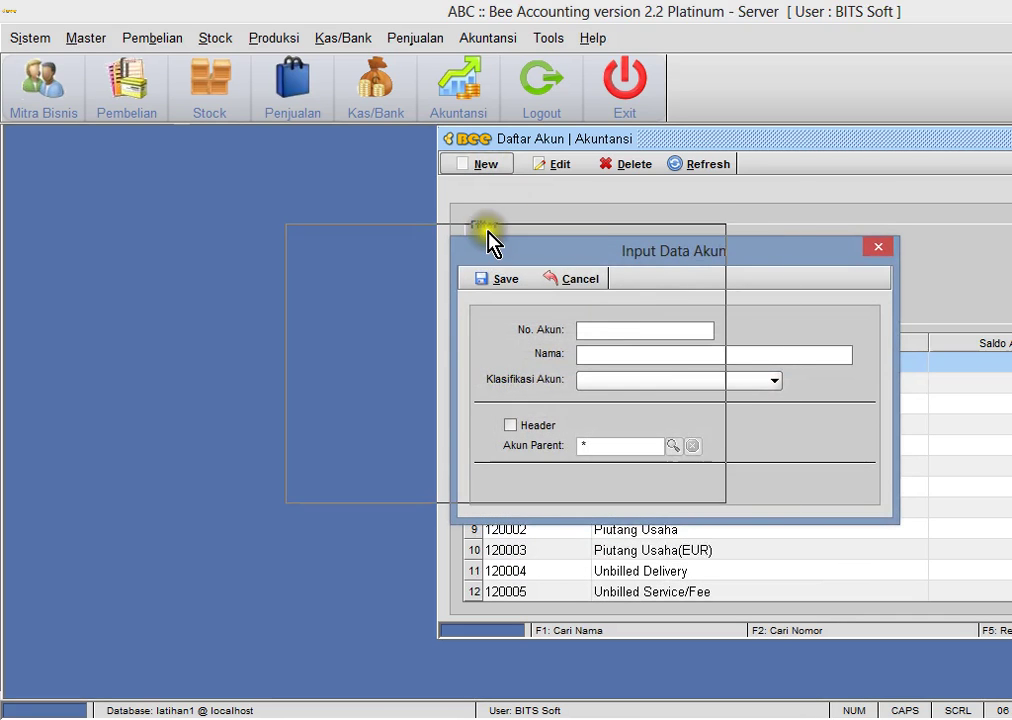
click(707, 232)
click(750, 488)
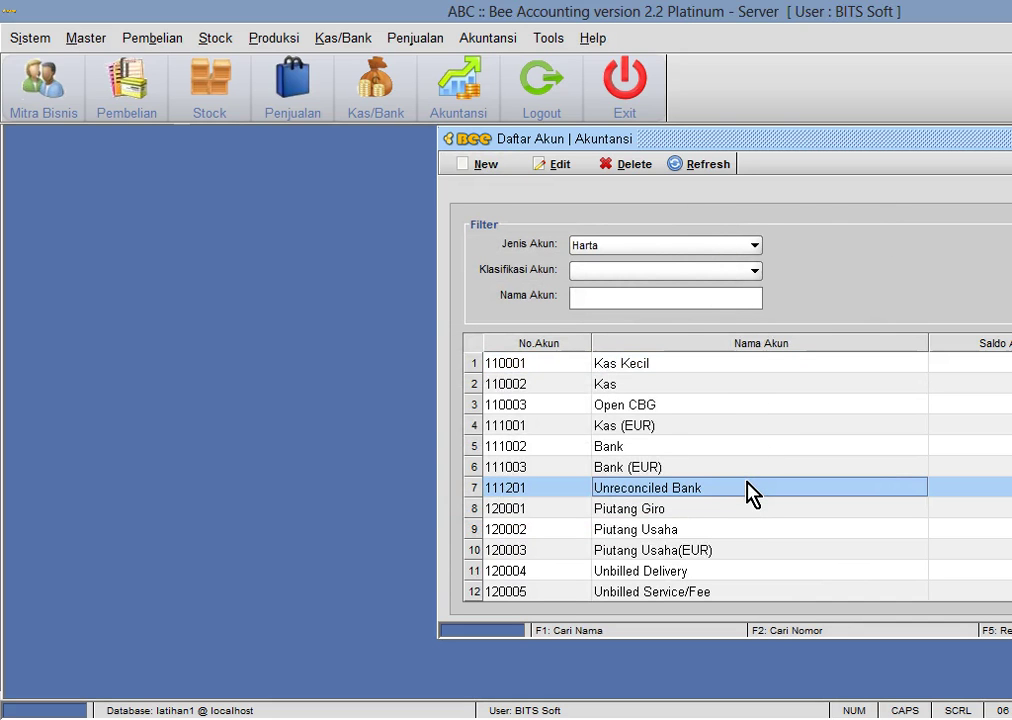
- Open the Neraca report settings and preview the balance sheet
click(506, 32)
mouse_move(503, 285)
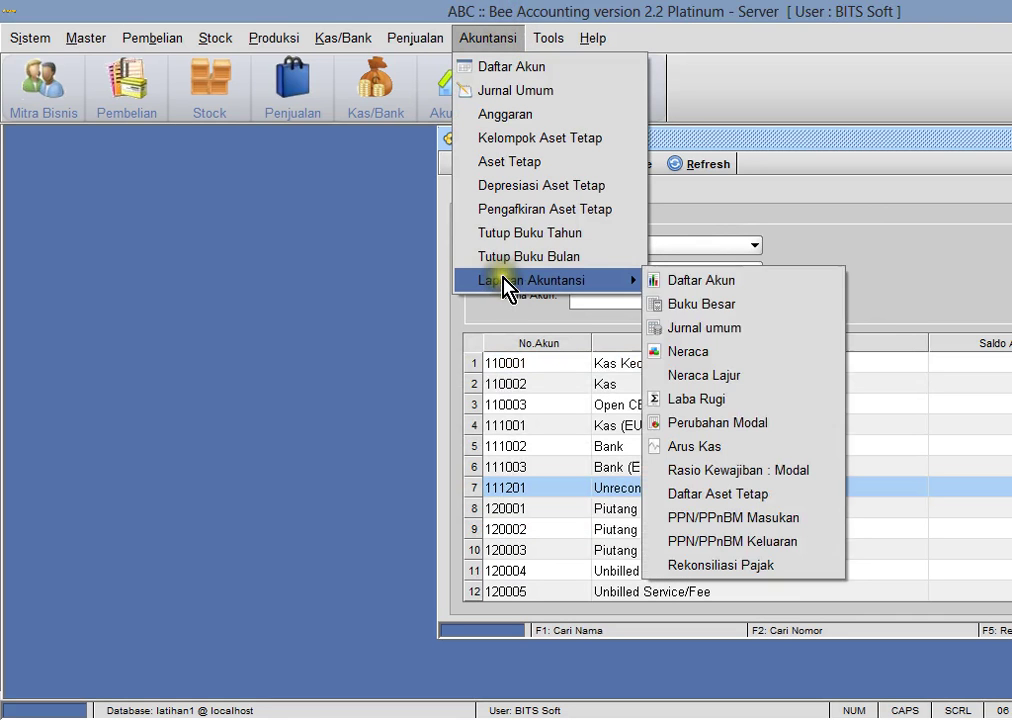
click(705, 352)
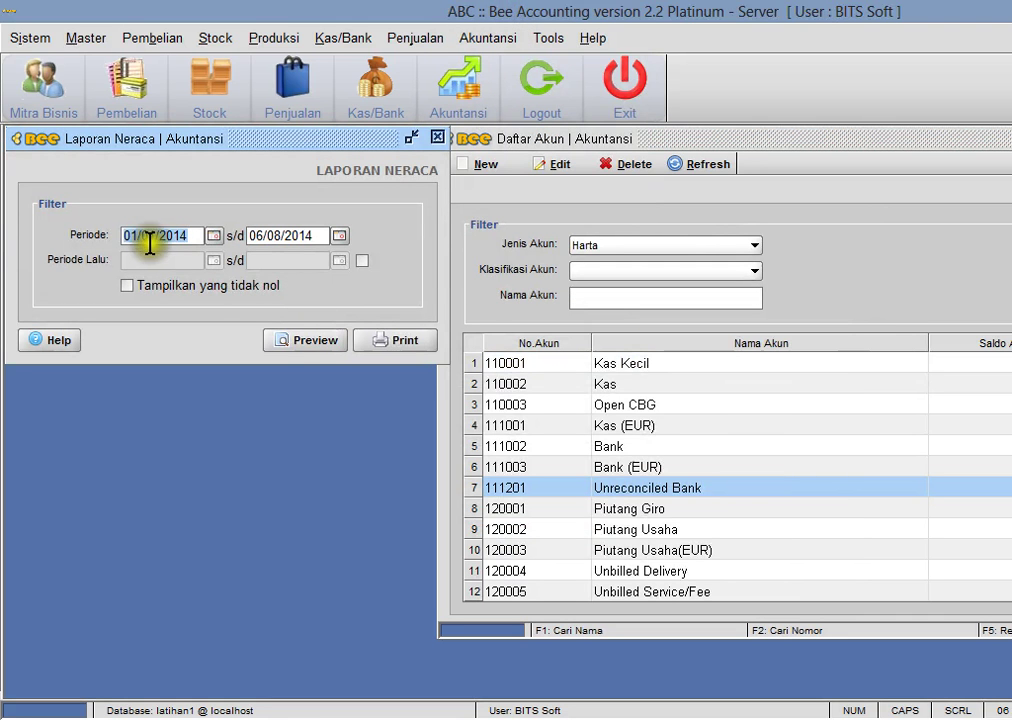
click(312, 342)
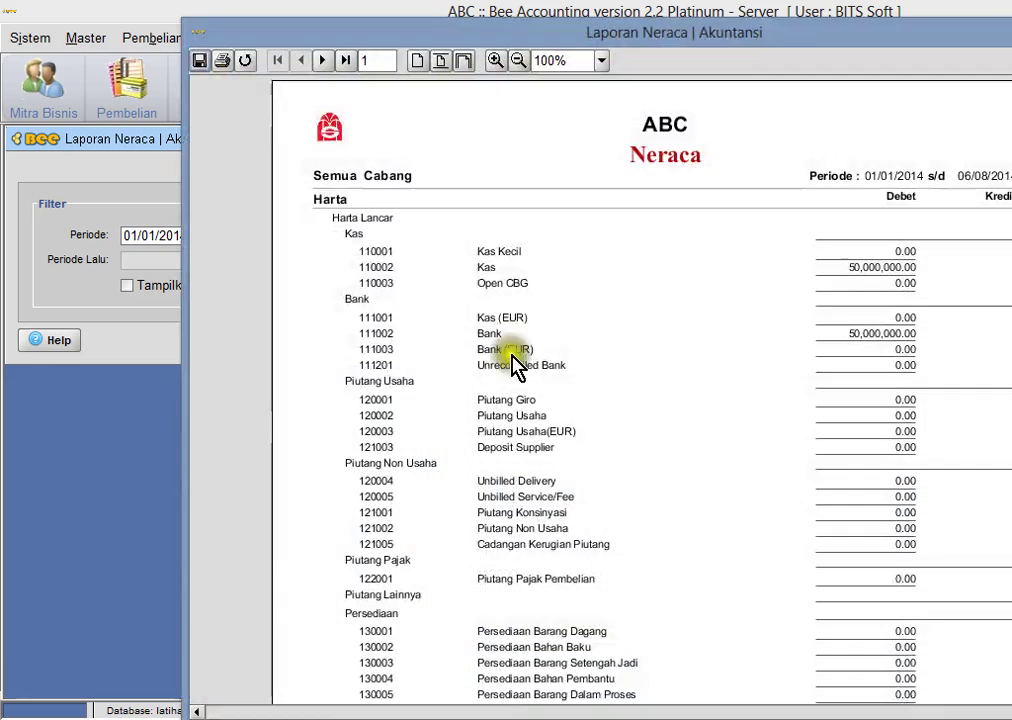
- Review both pages of the balance sheet preview, then close it
scroll(640, 400, down, 8)
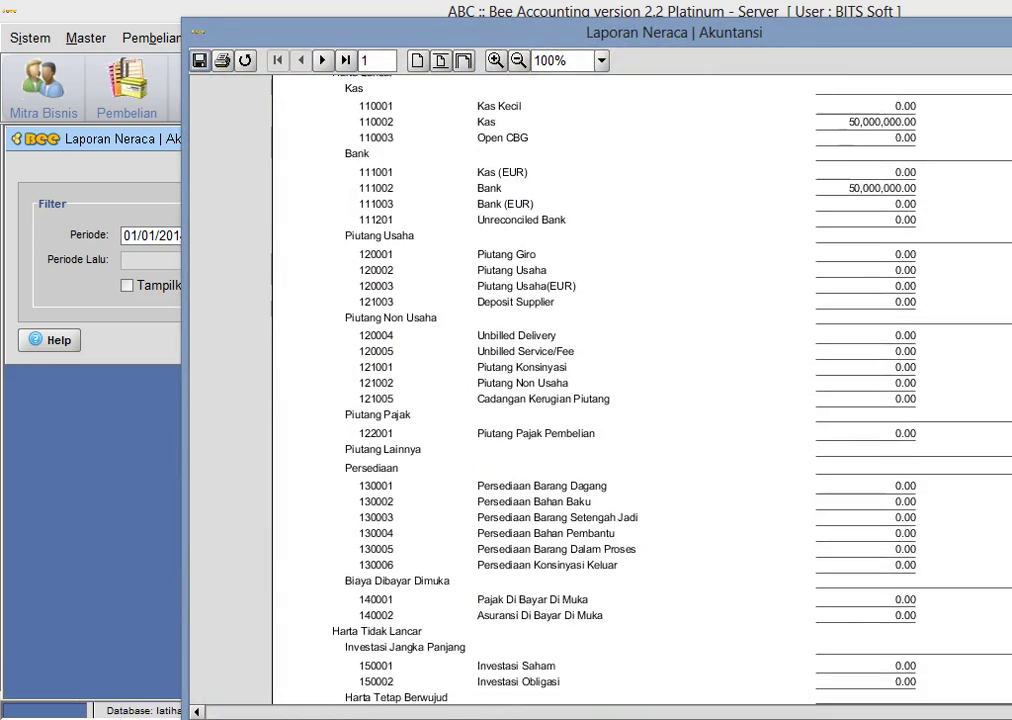
scroll(640, 400, down, 3)
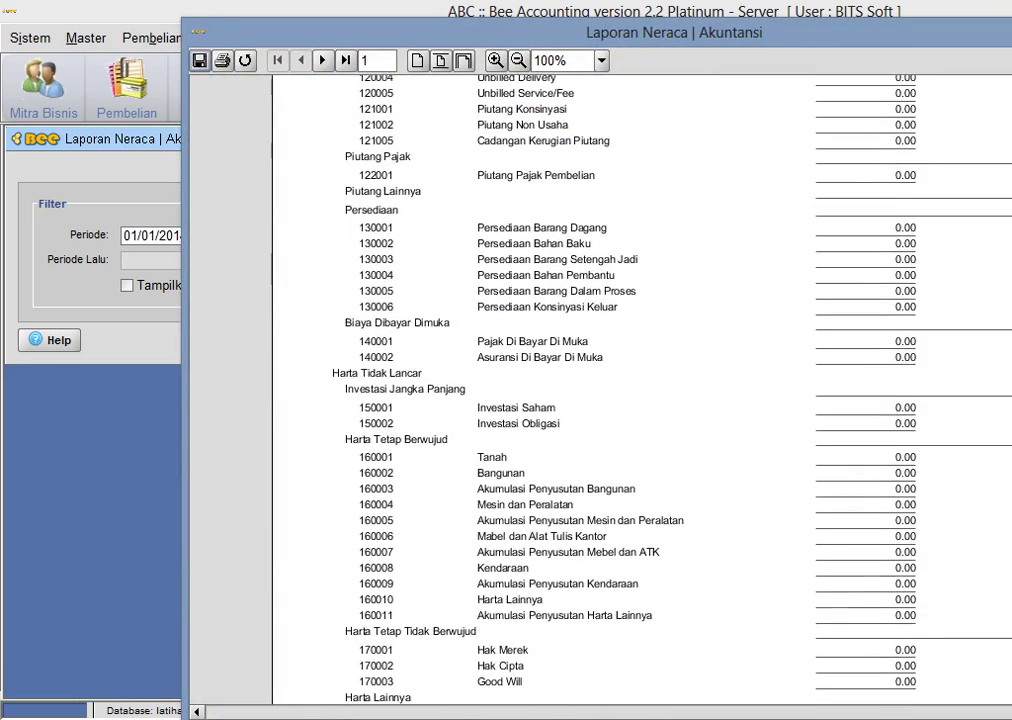
scroll(640, 400, down, 1)
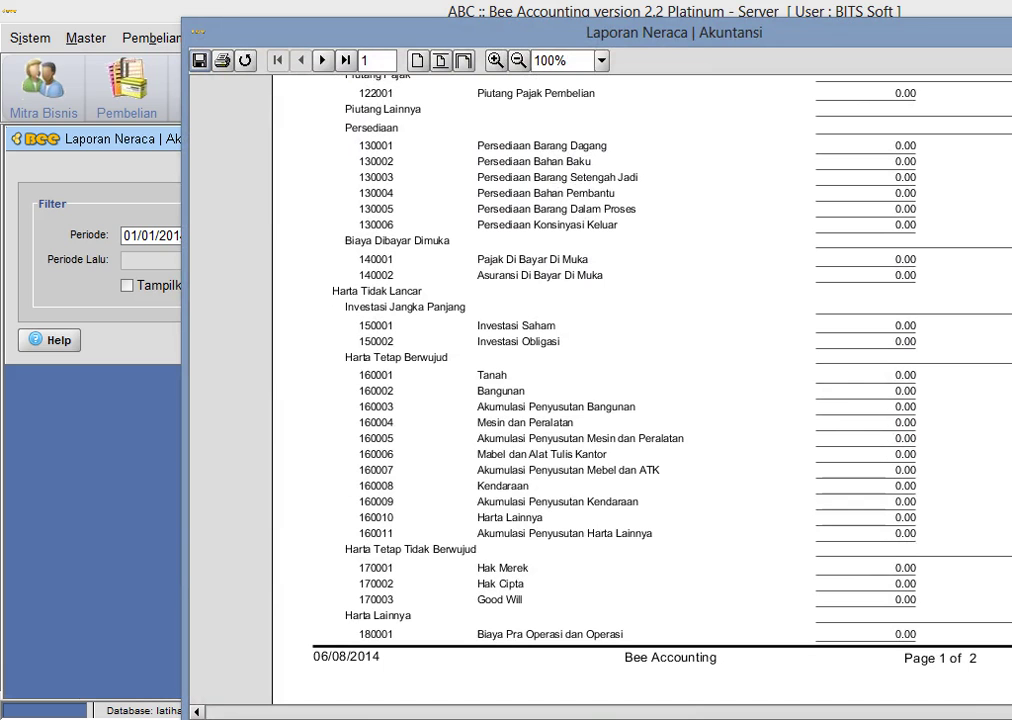
scroll(640, 400, down, 1)
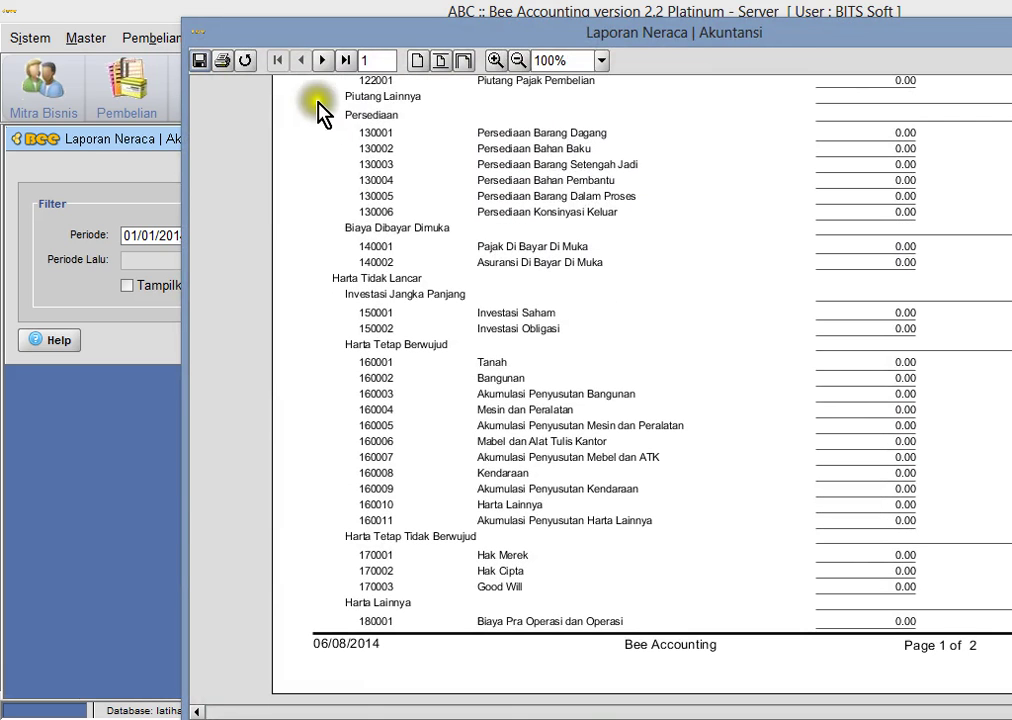
click(322, 60)
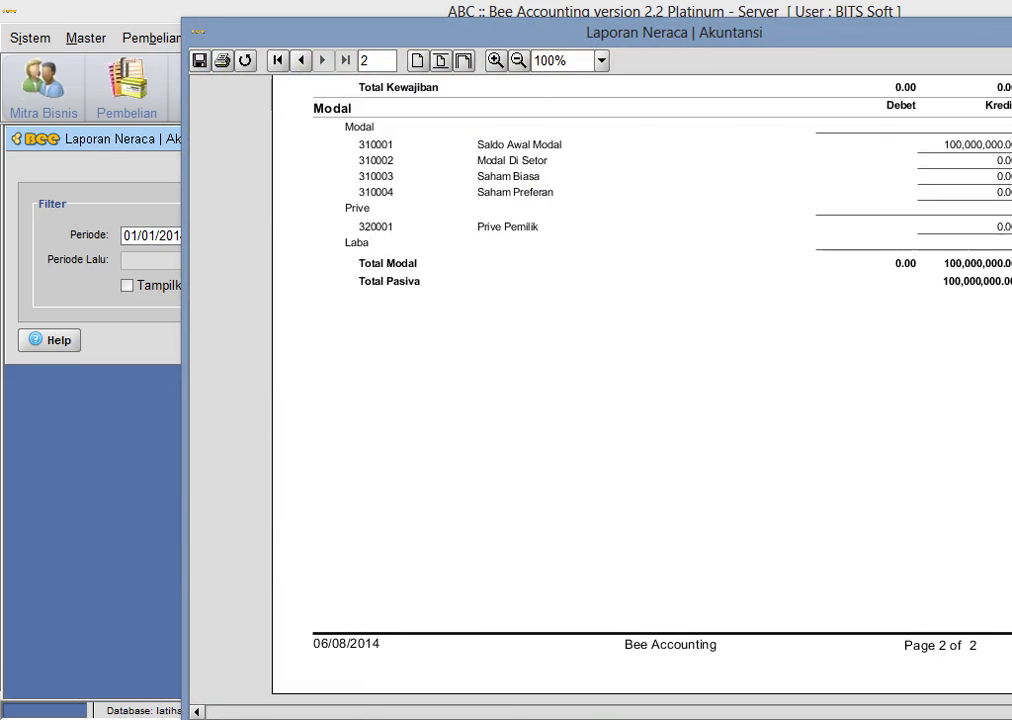
scroll(640, 400, up, 15)
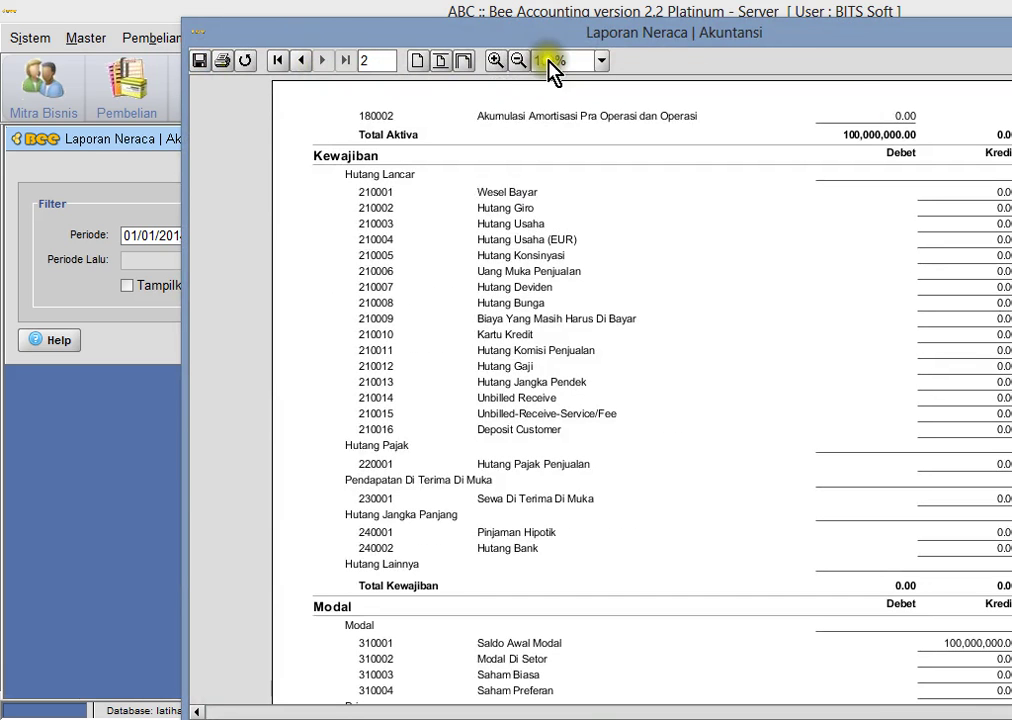
click(298, 60)
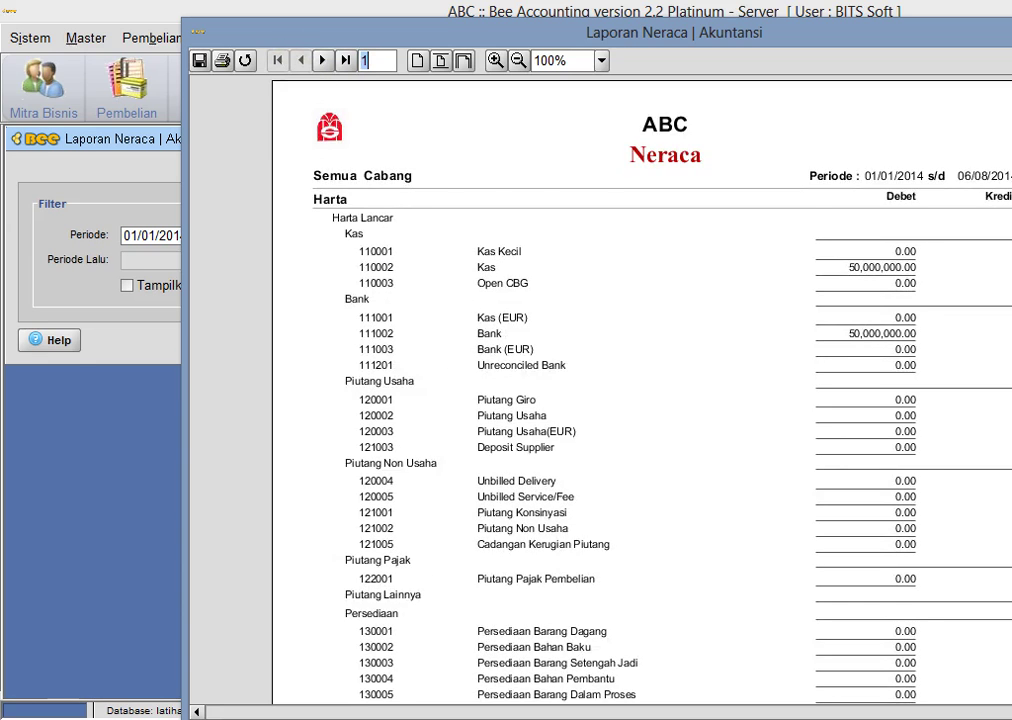
scroll(640, 400, down, 15)
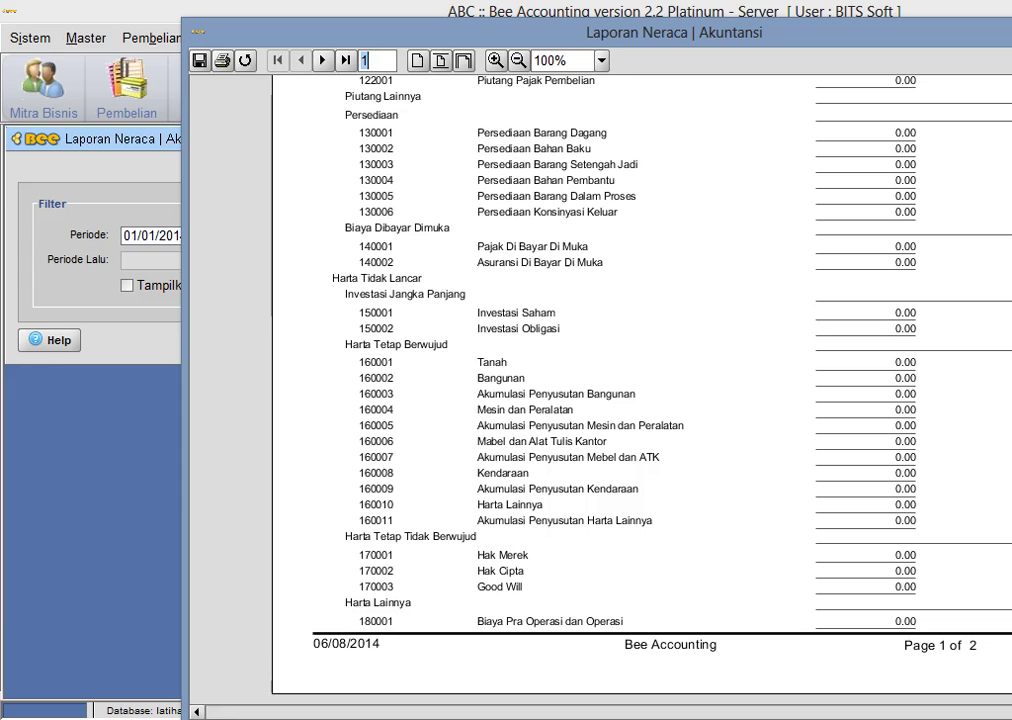
key(Escape)
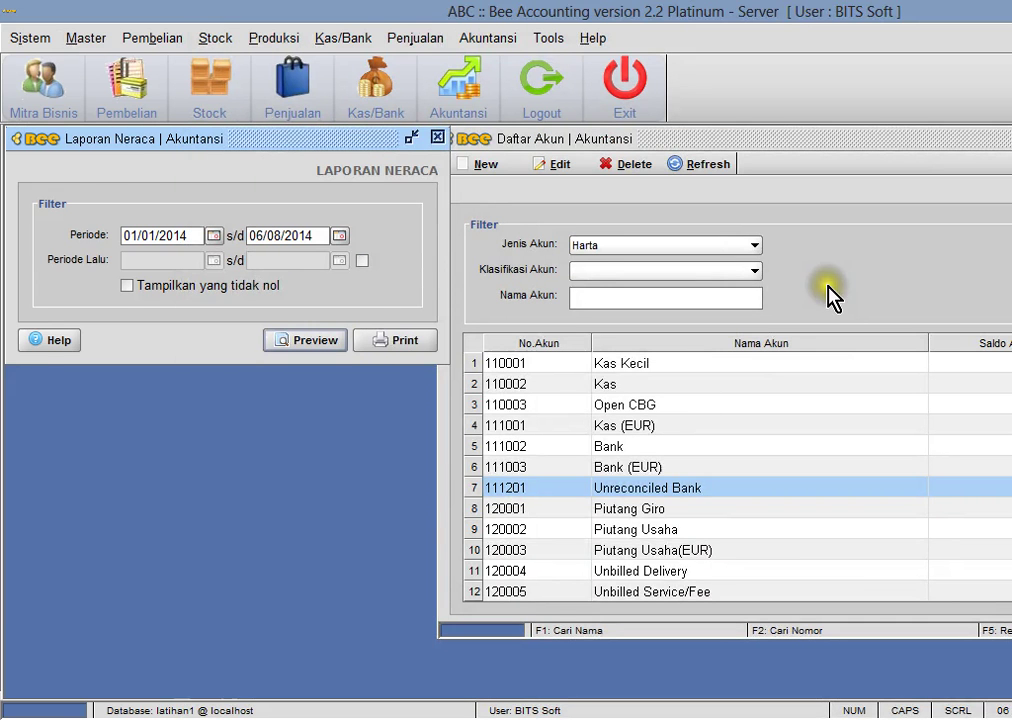
click(479, 165)
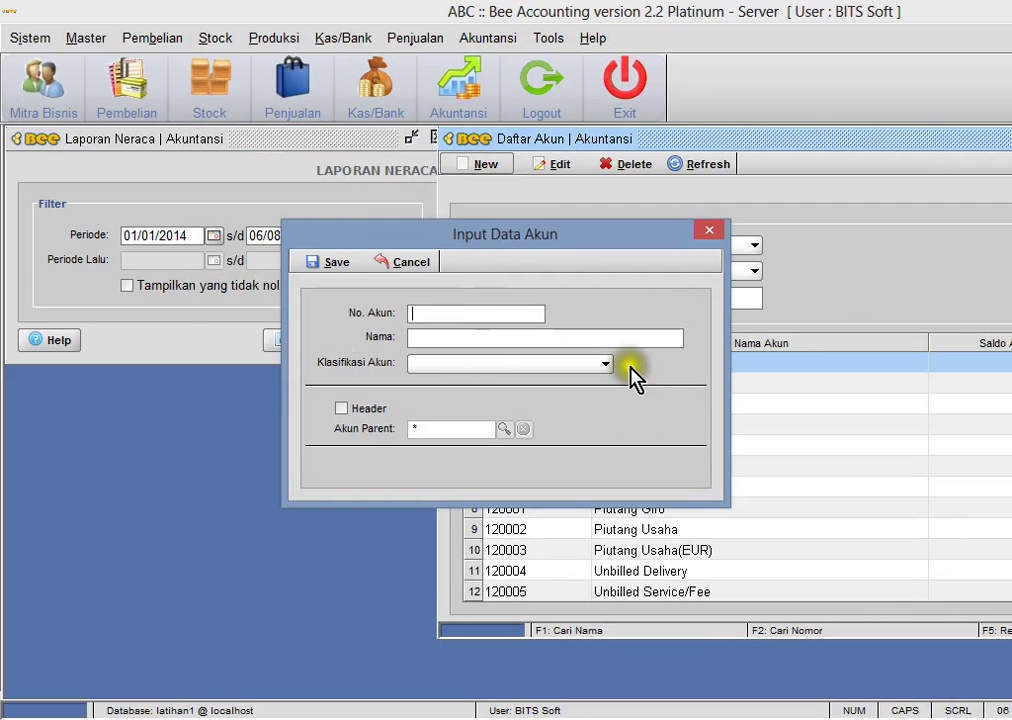
click(705, 232)
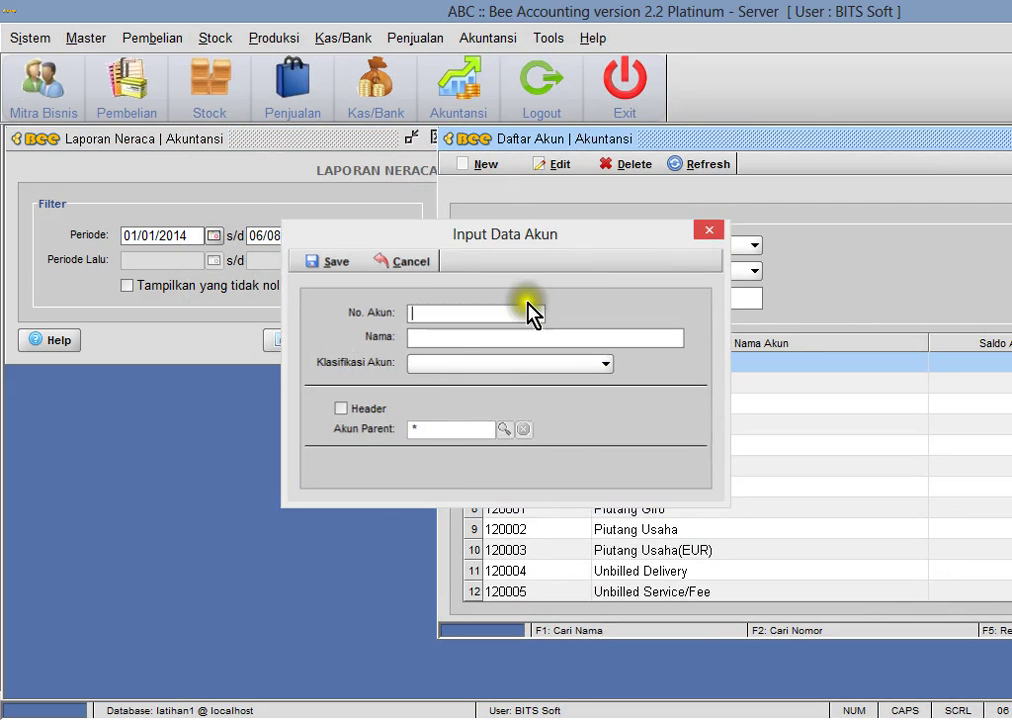
click(305, 340)
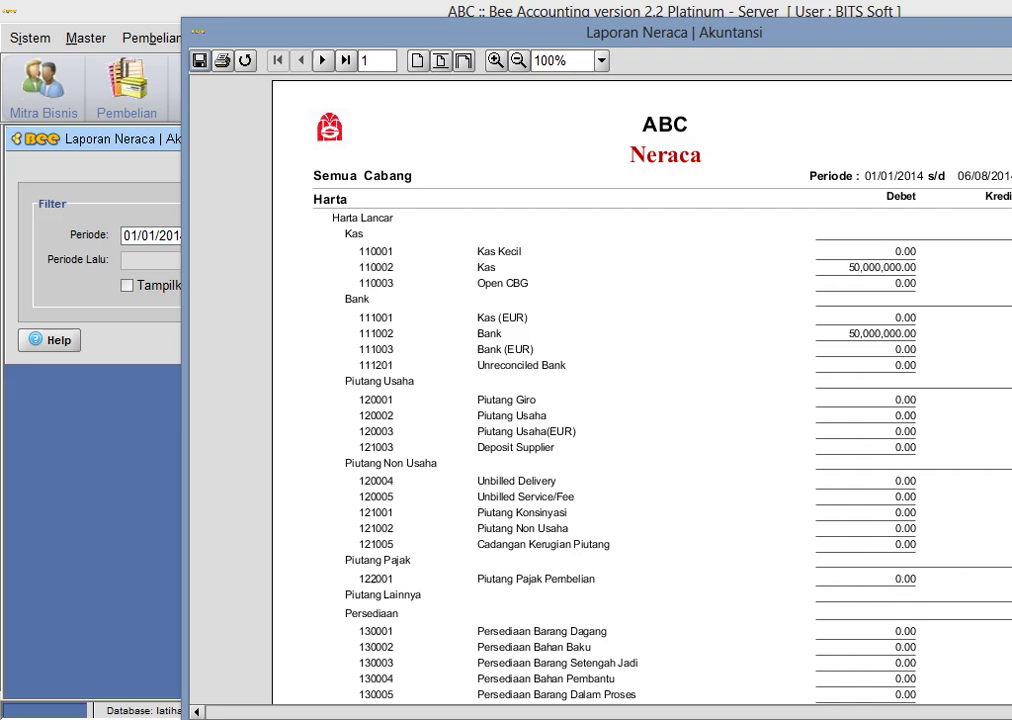
scroll(600, 380, down, 10)
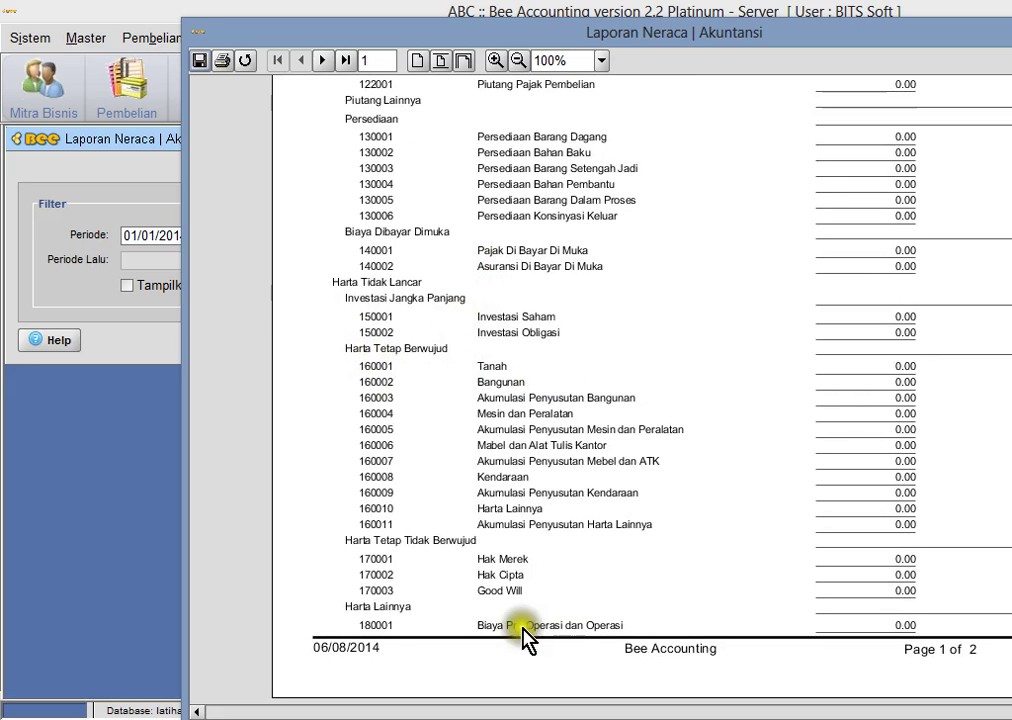
click(323, 62)
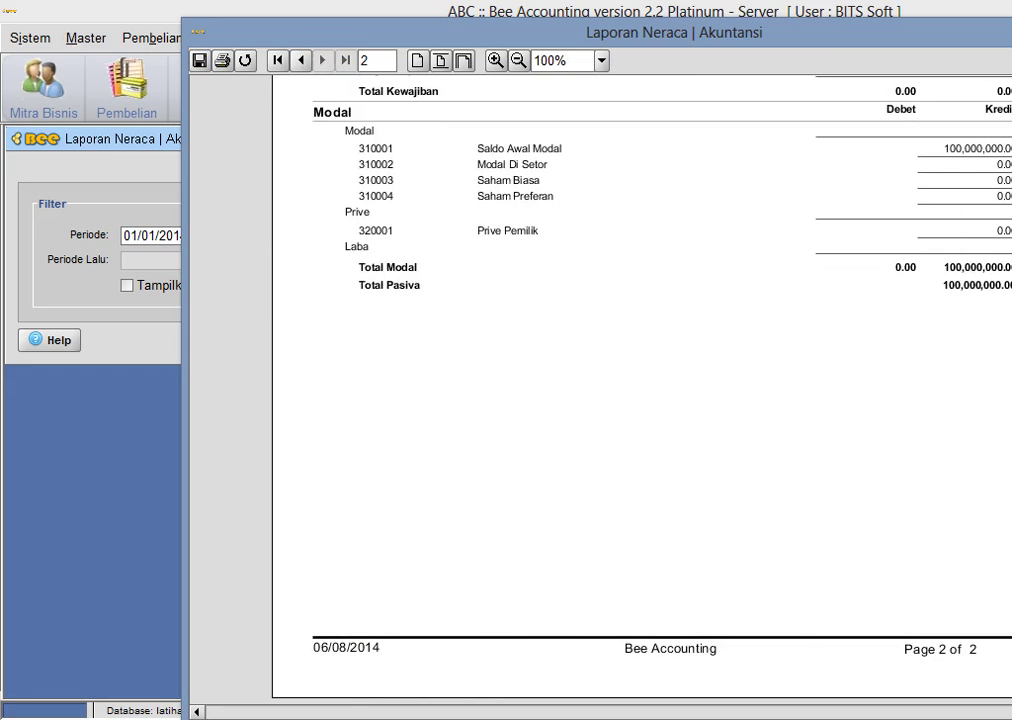
scroll(640, 400, up, 5)
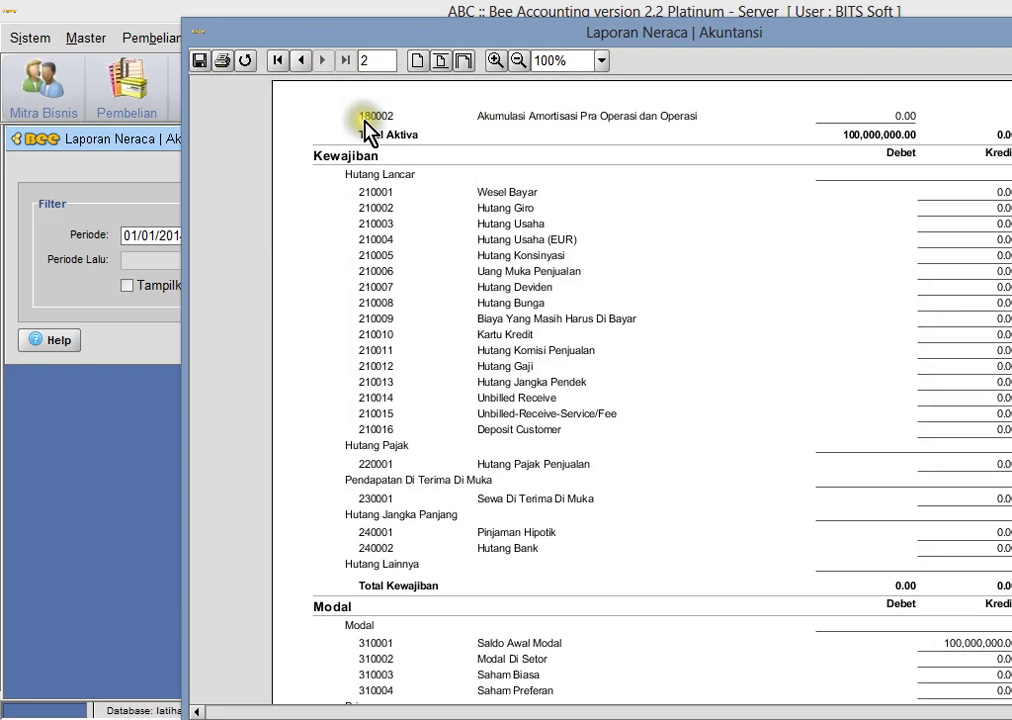
key(Escape)
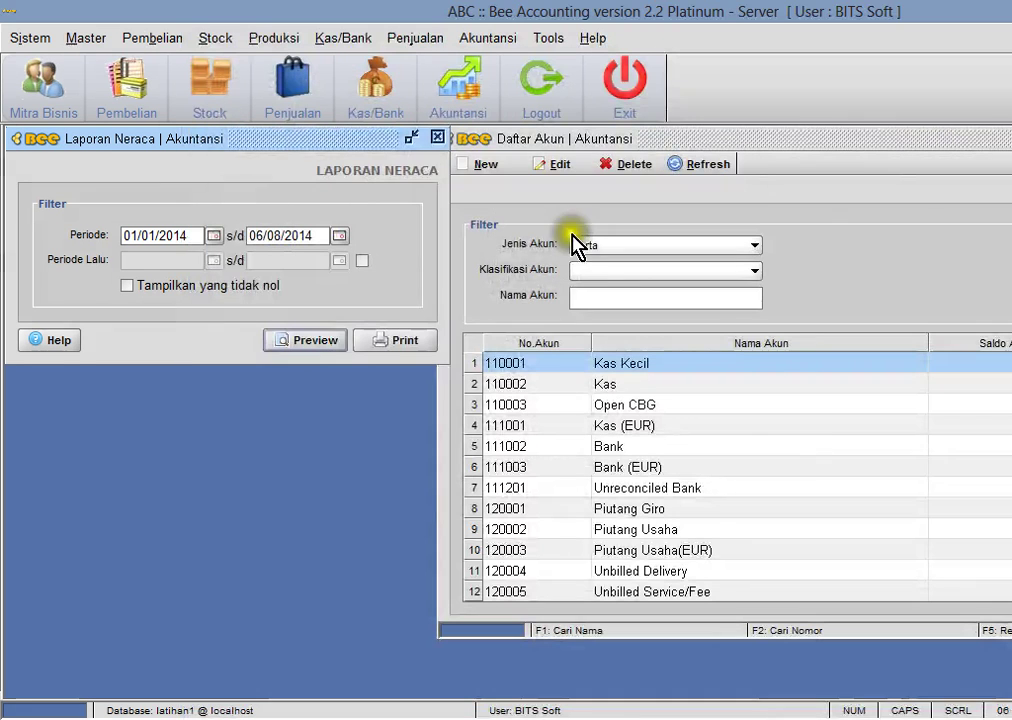
- Create account 180003 'Sewa Dibayar dimuka' classified as Harta Lainnya and save it
click(490, 176)
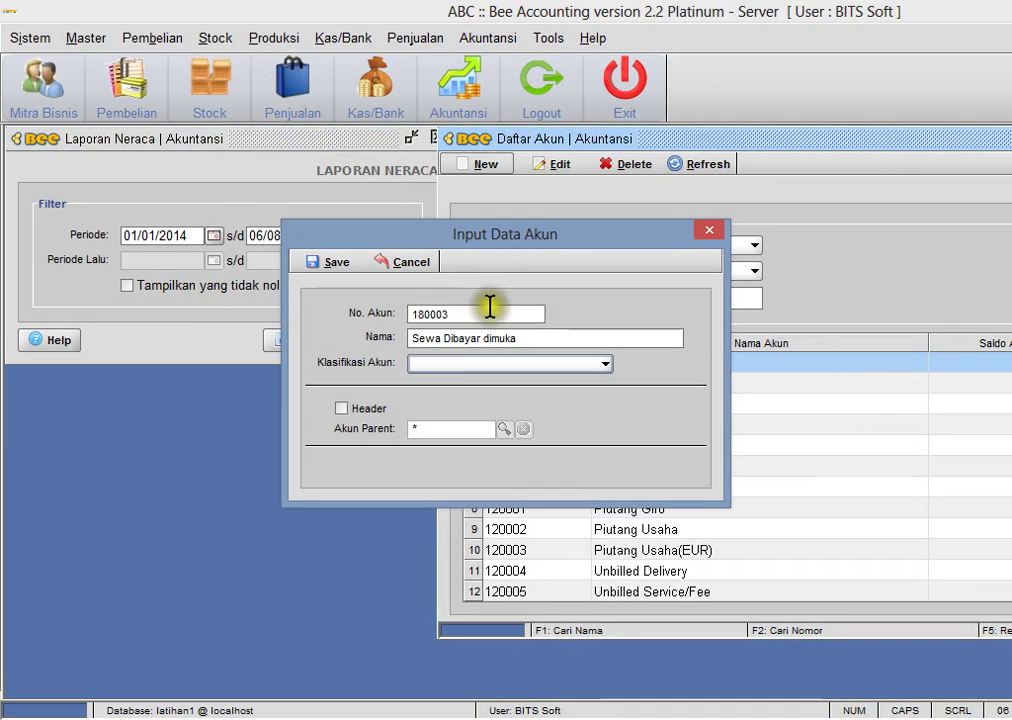
click(466, 362)
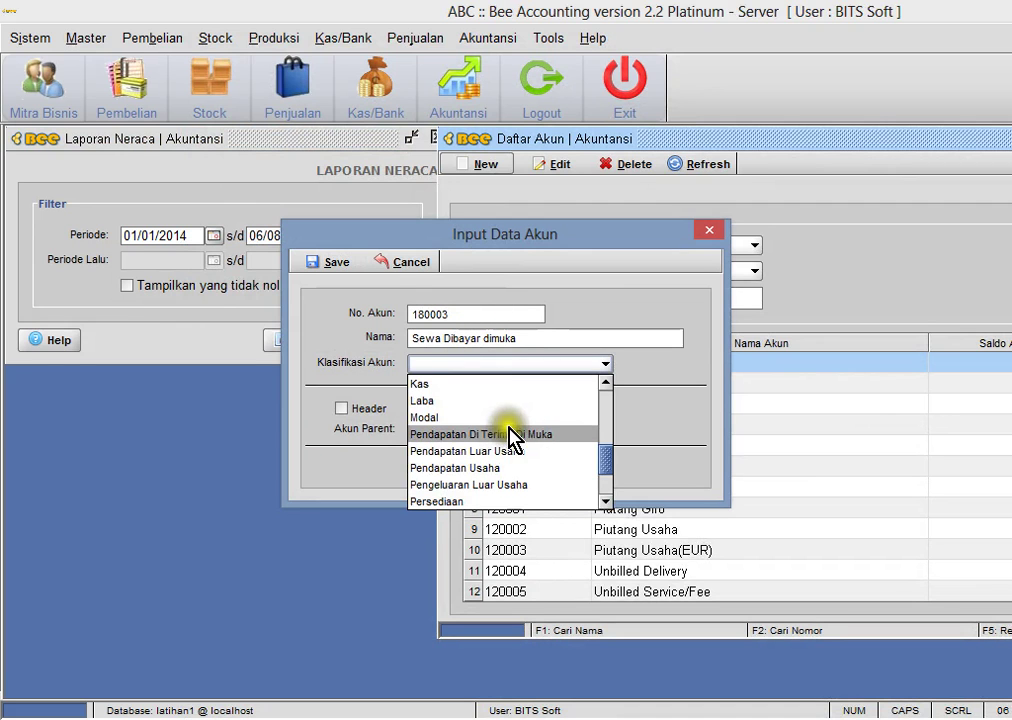
mouse_move(608, 445)
mouse_down()
mouse_move(606, 490)
mouse_move(606, 435)
mouse_up()
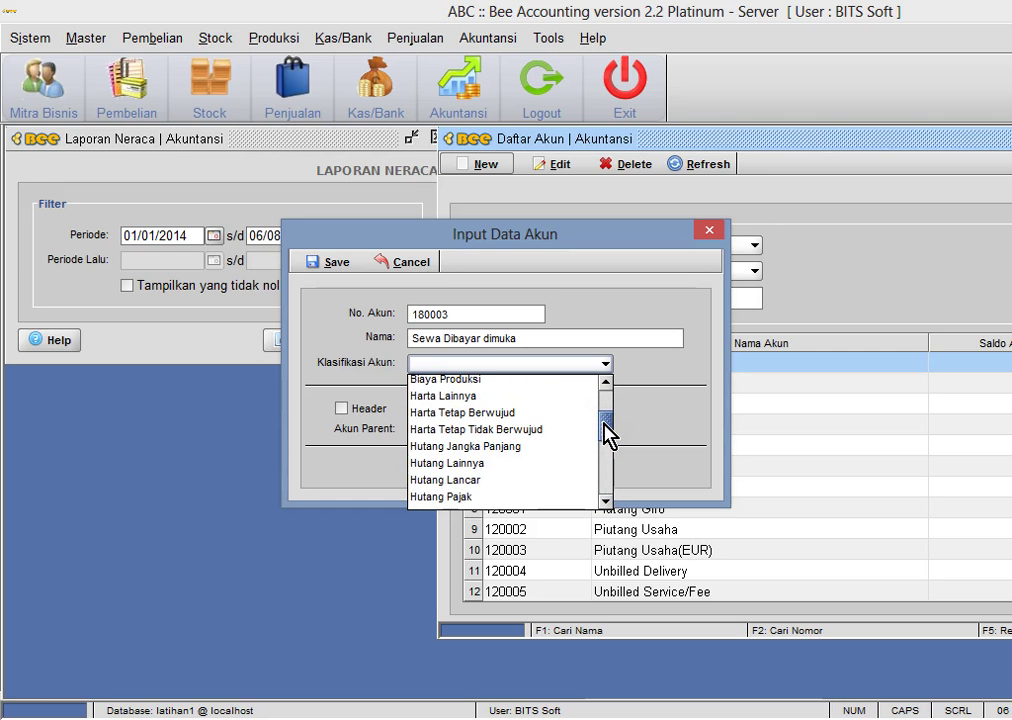
click(522, 396)
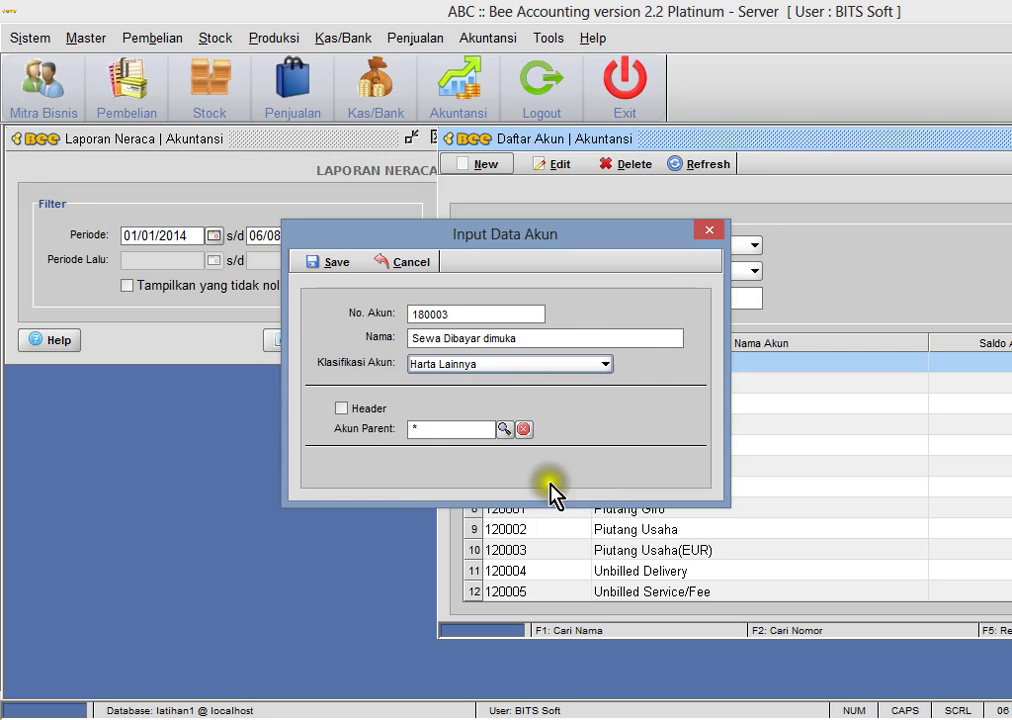
click(325, 261)
click(653, 398)
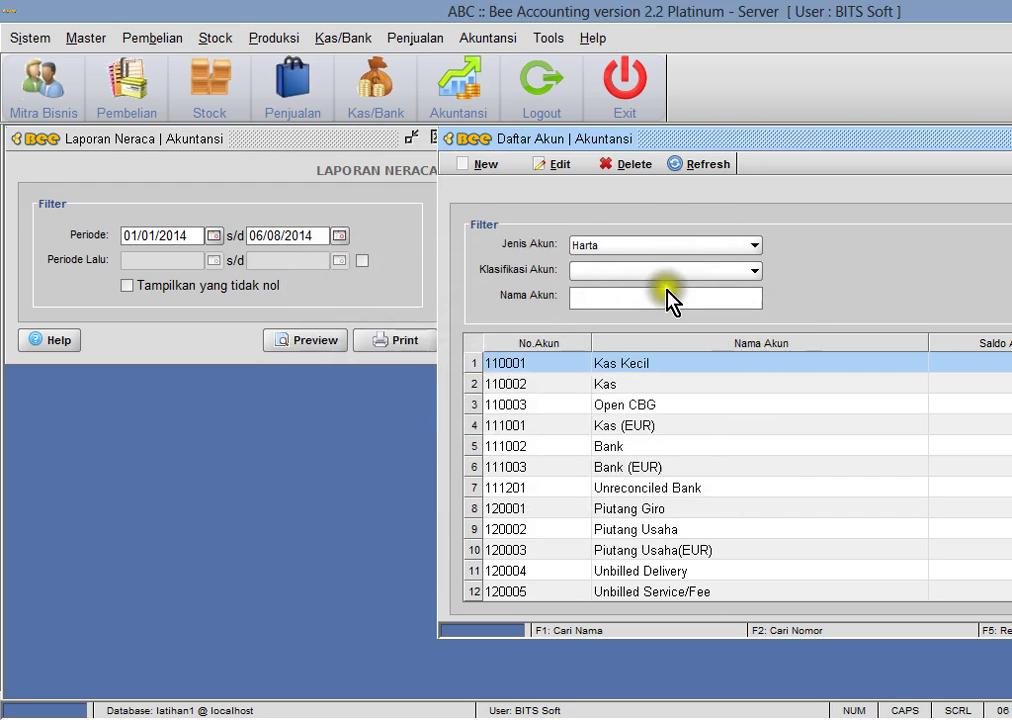
- Check 180003 on page 2 of the balance sheet preview, then read cell C6 in simulasi1.xls
click(309, 342)
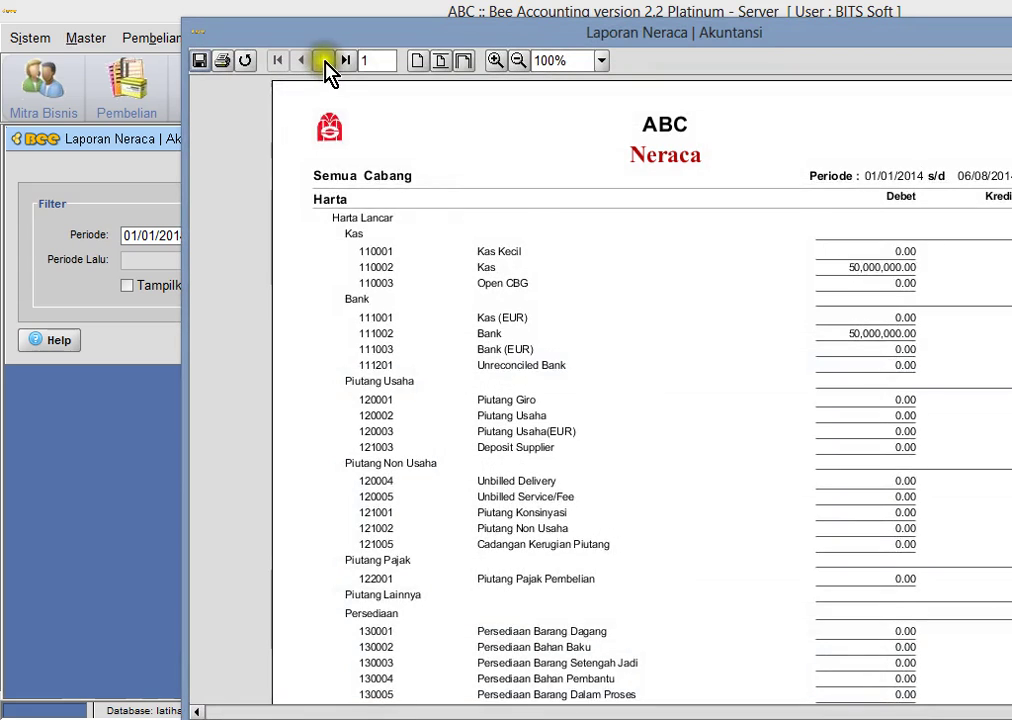
click(322, 60)
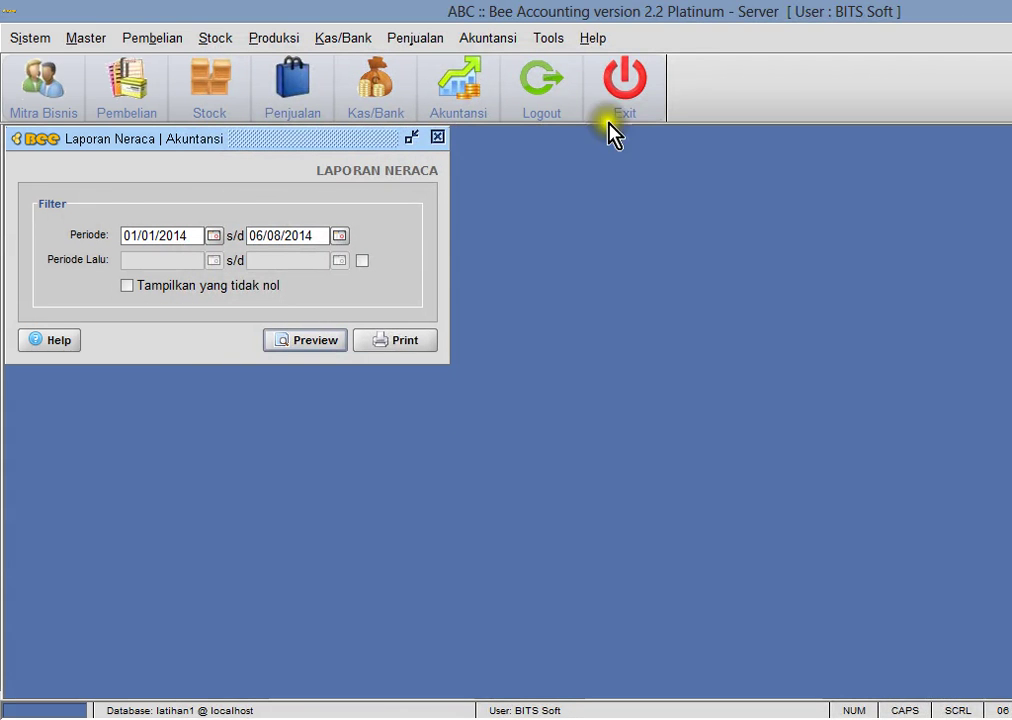
key(alt+Tab)
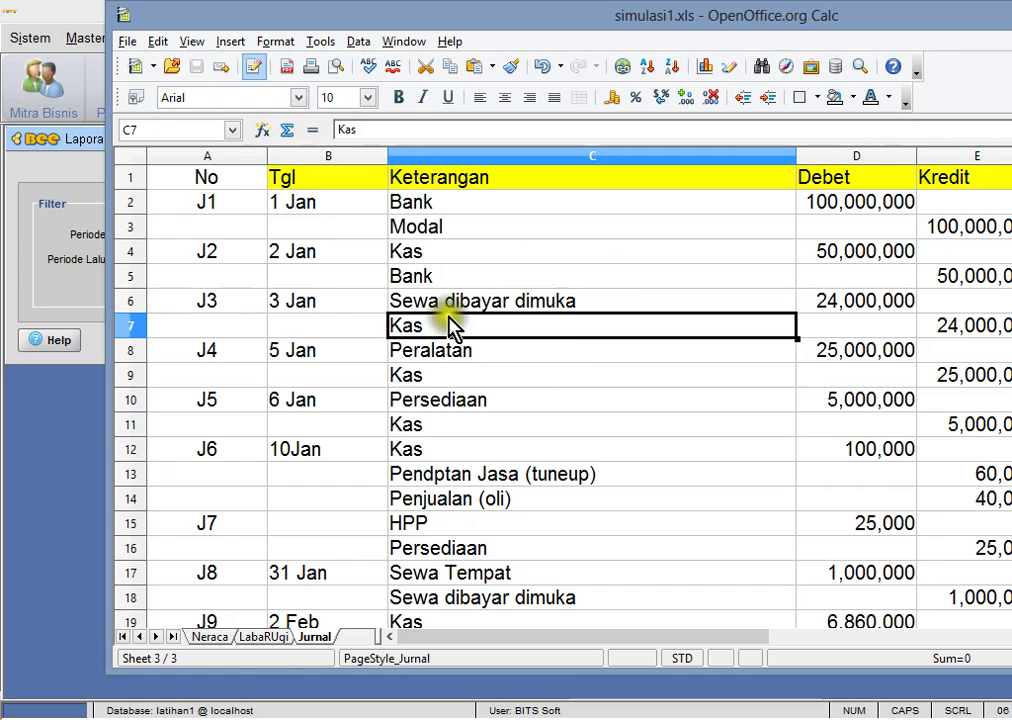
click(447, 305)
double_click(447, 322)
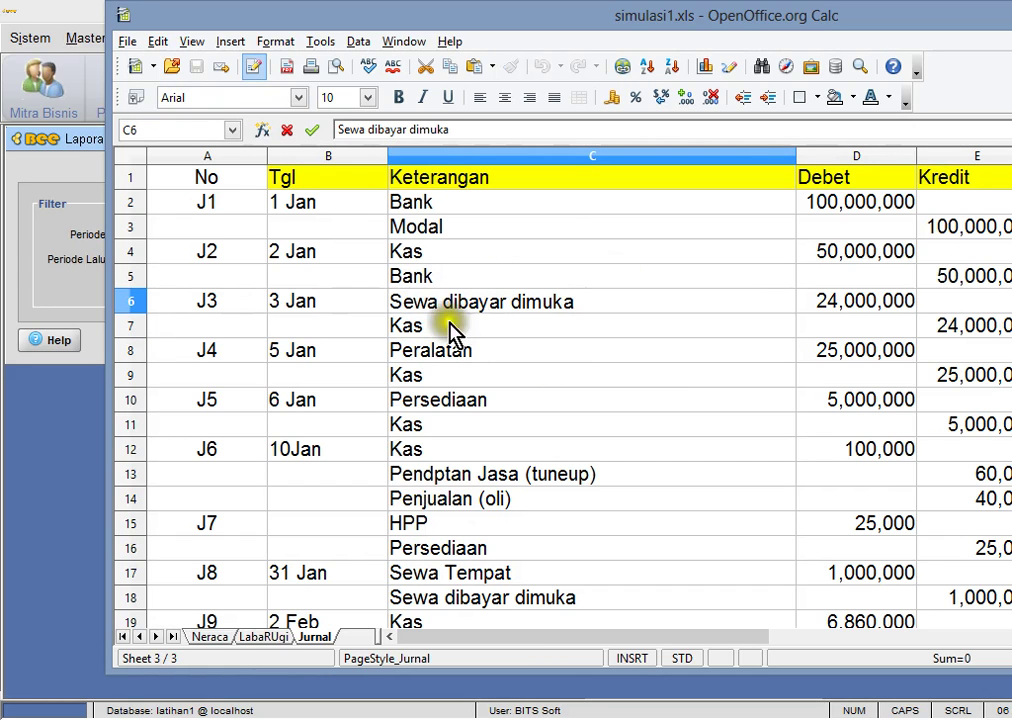
click(520, 328)
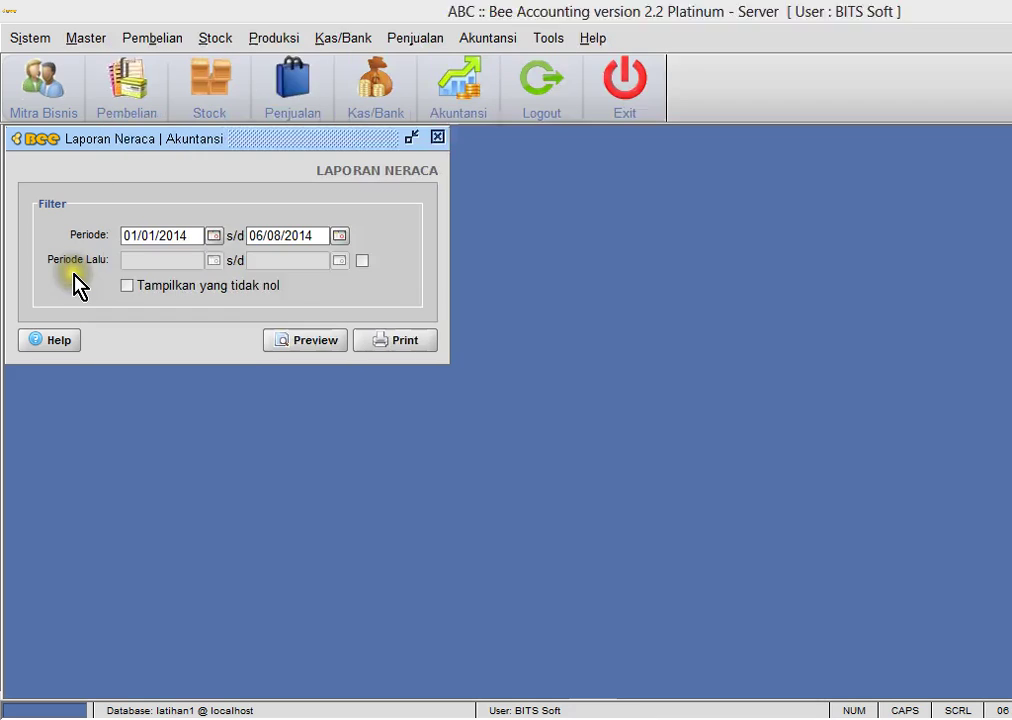
click(77, 275)
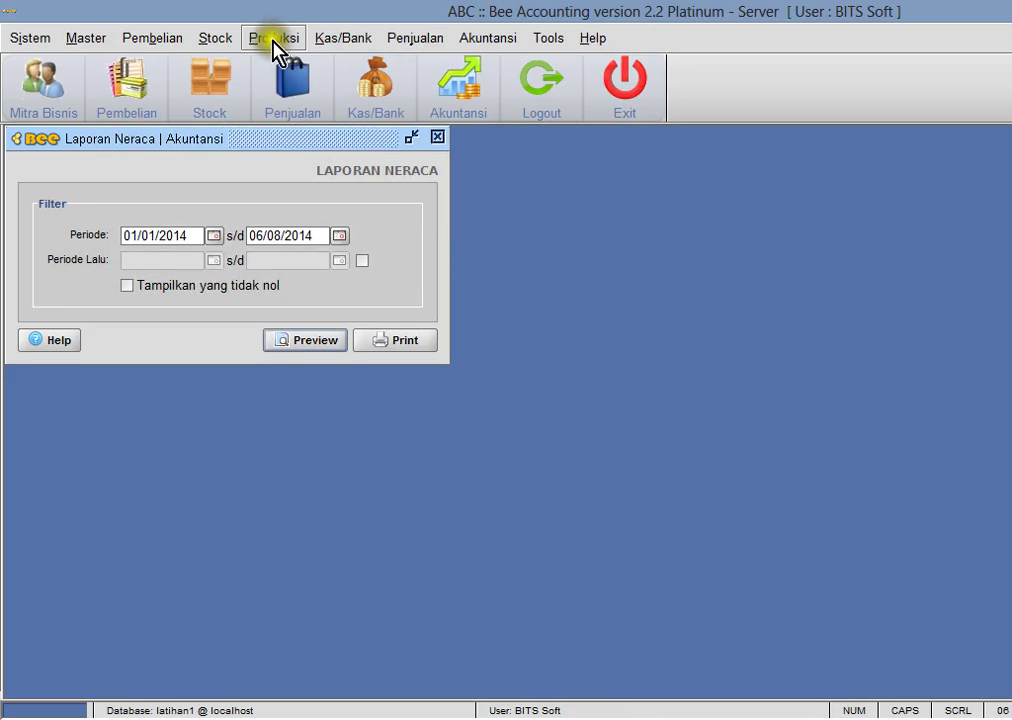
- Start a new entry in the Kas/Bank payment form
click(345, 45)
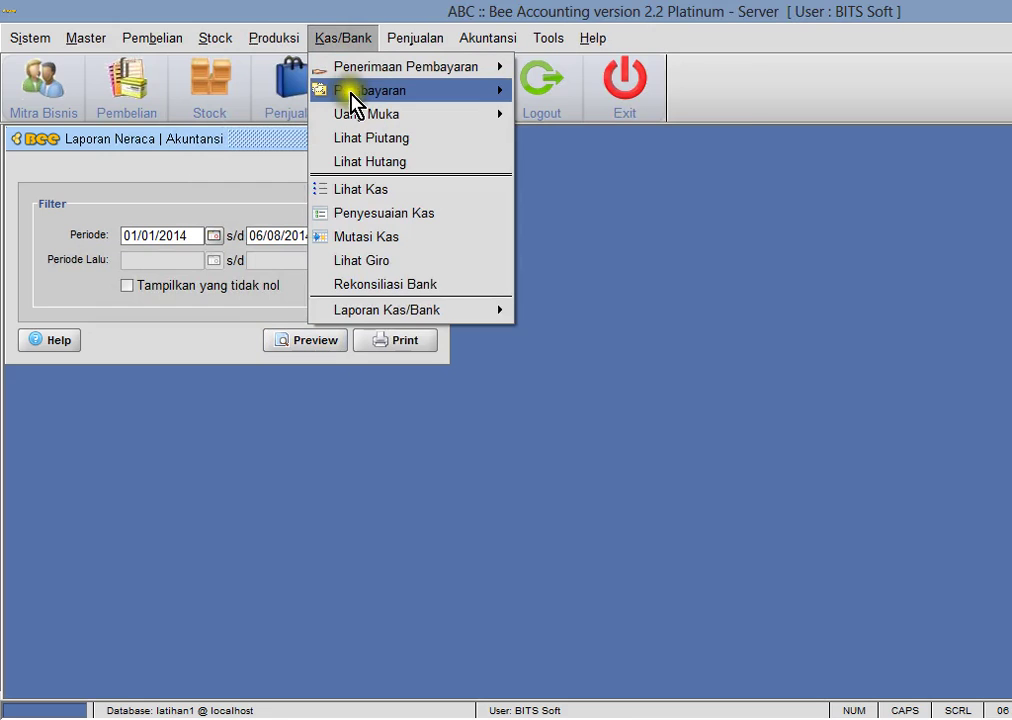
mouse_move(352, 92)
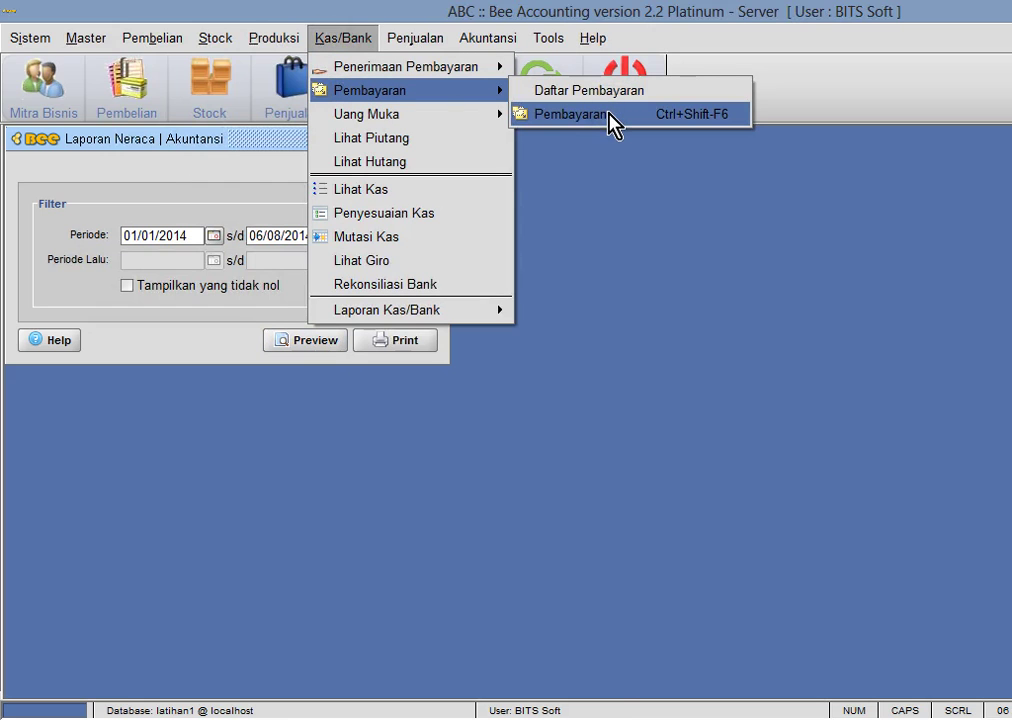
click(574, 132)
drag(253, 145, 454, 165)
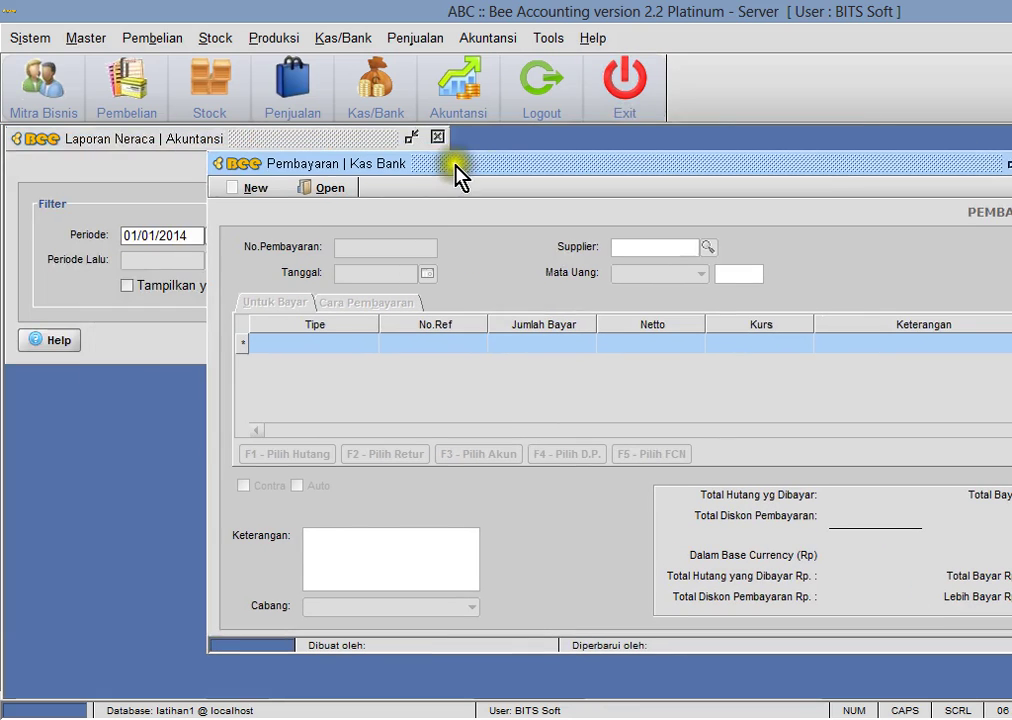
click(245, 188)
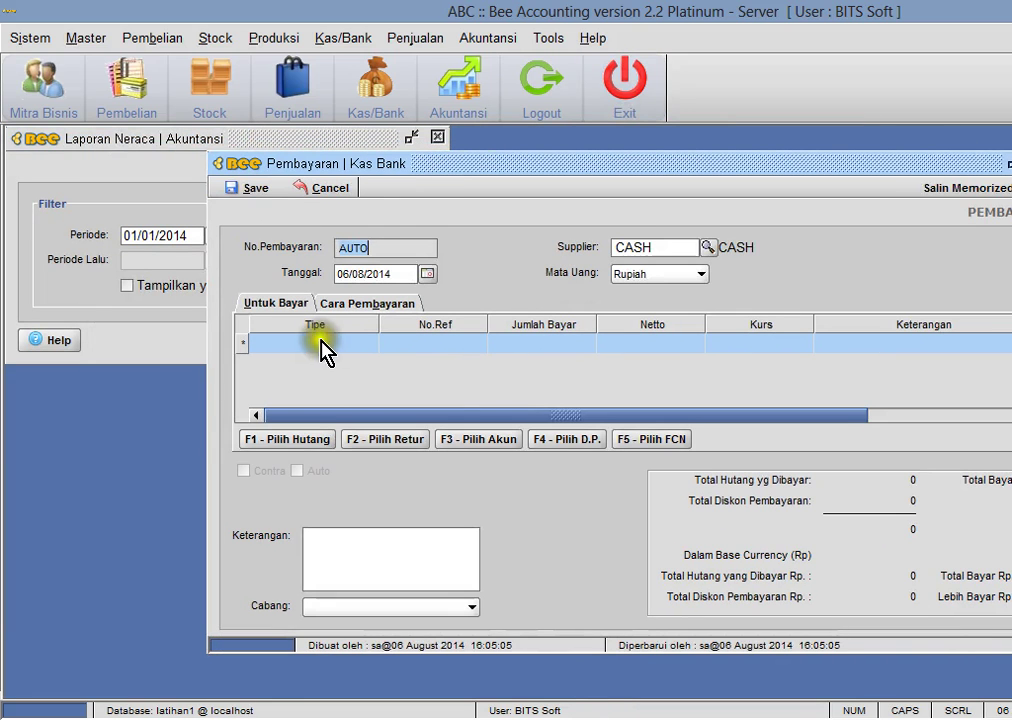
- Add account 180003 Sewa Dibayar dimuka to the payment with an amount of 24,000,000
click(495, 451)
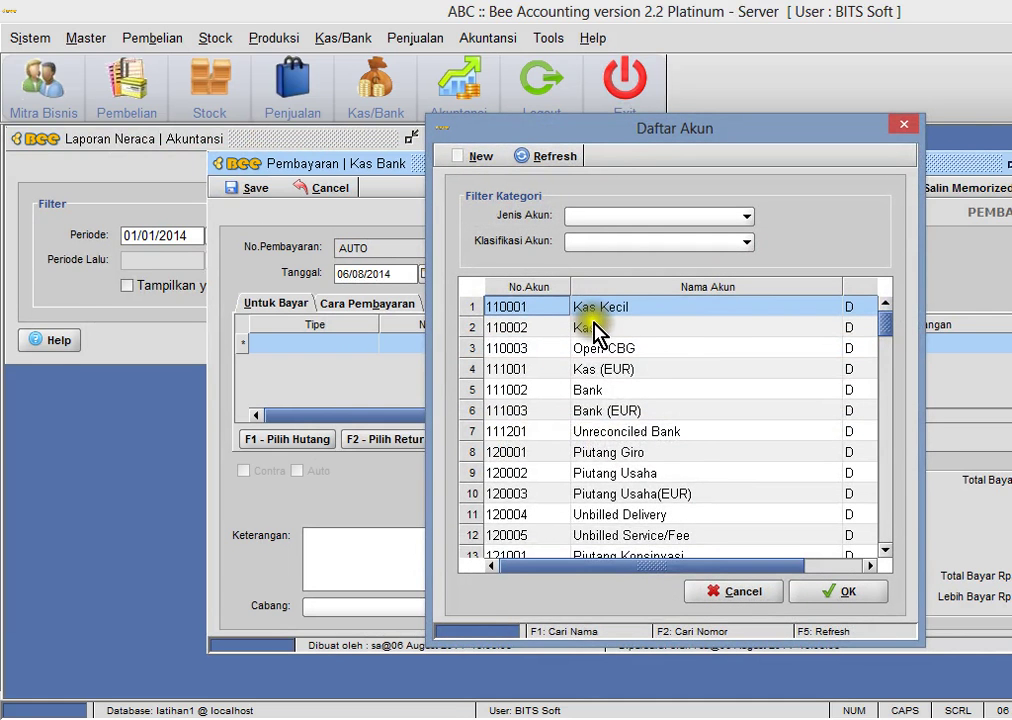
key(F1)
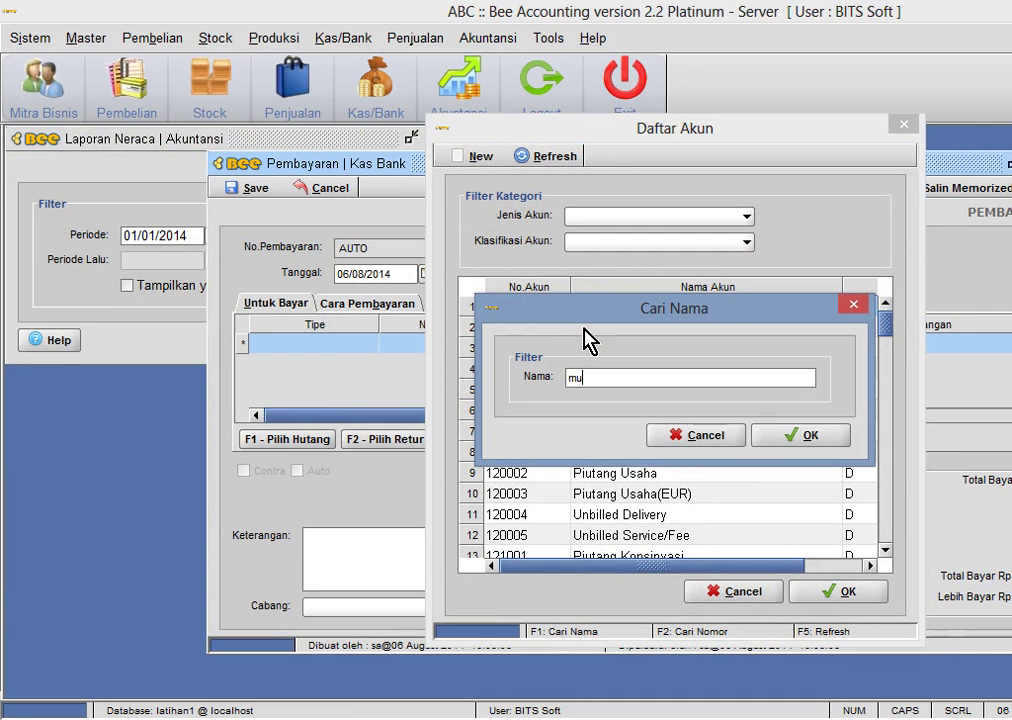
key(Return)
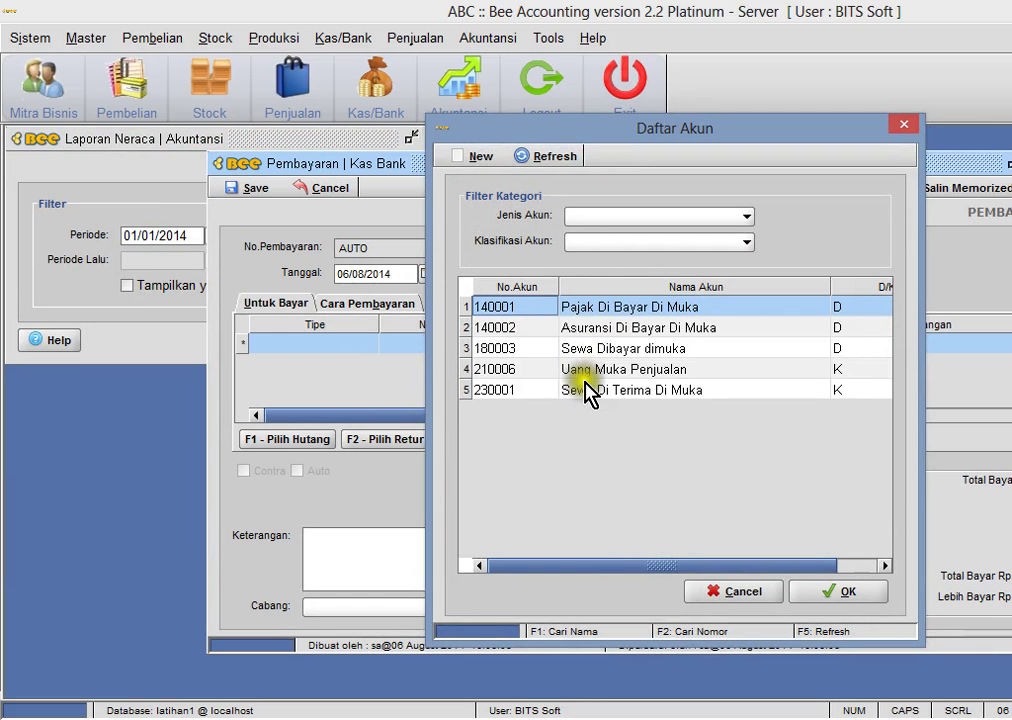
click(624, 350)
double_click(624, 350)
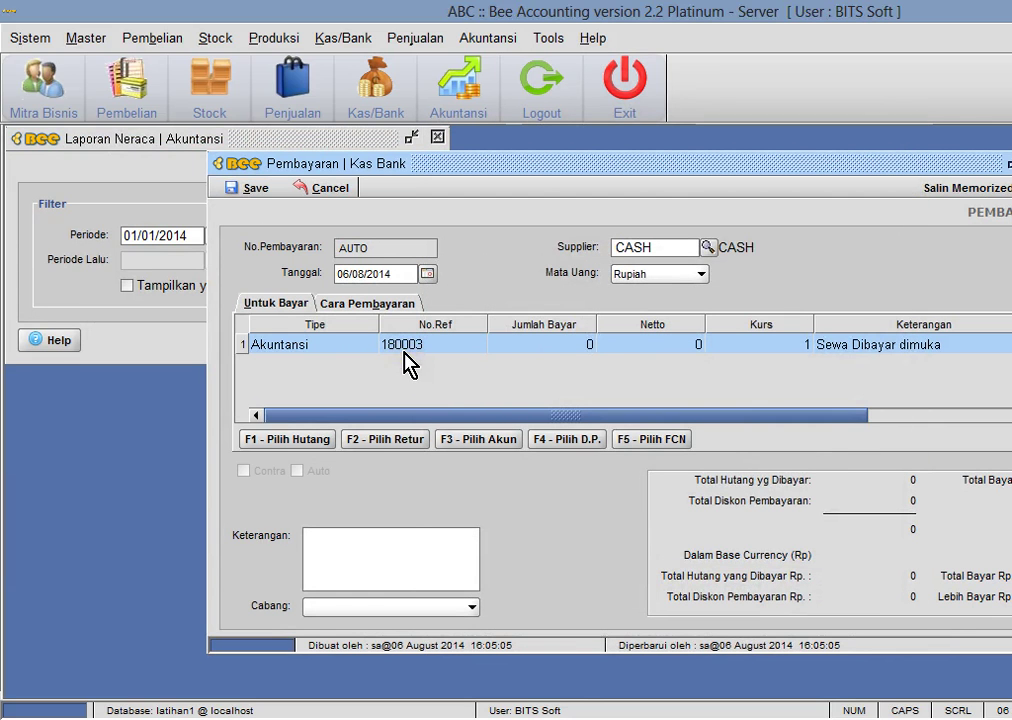
click(541, 346)
text(24000000)
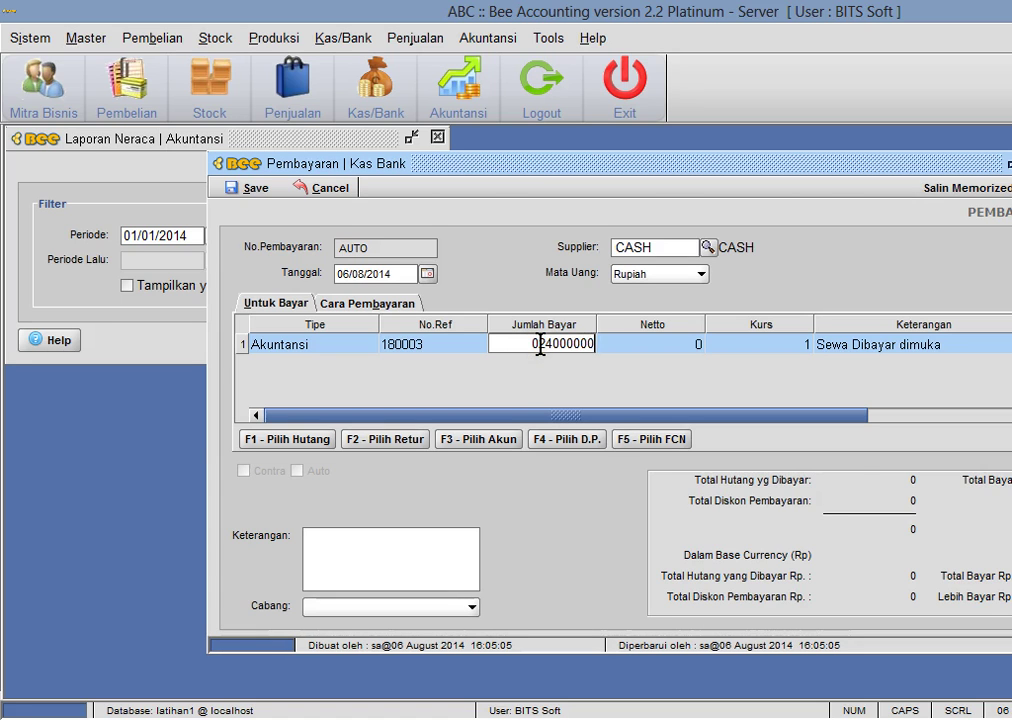
key(Return)
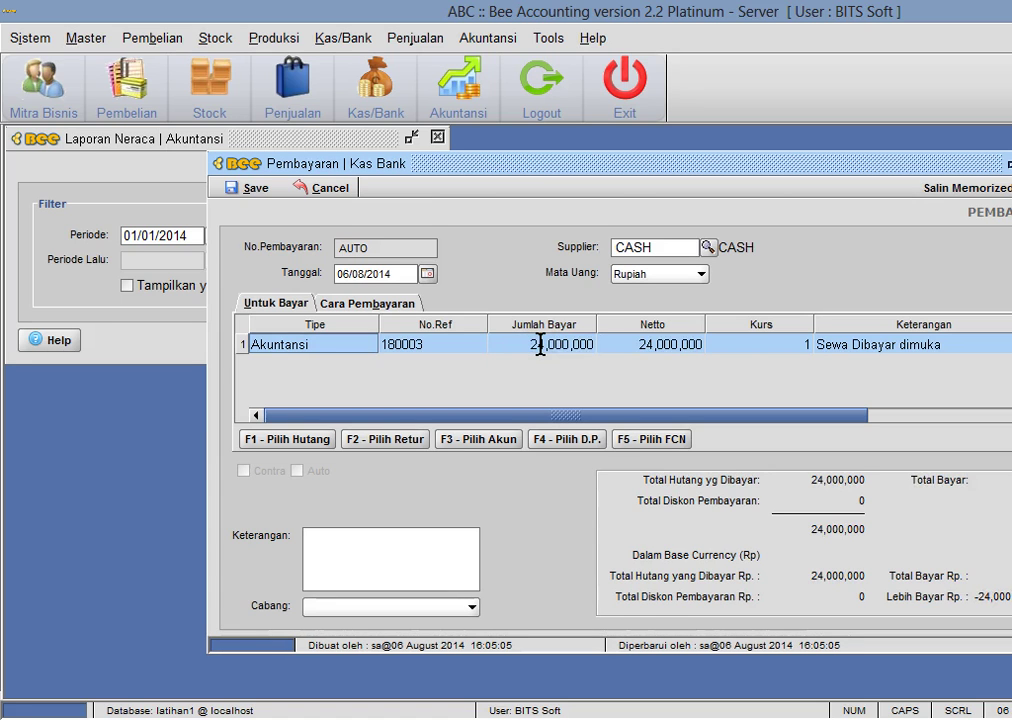
- Add a Tunai payment method line drawing from Kas Utama
click(358, 303)
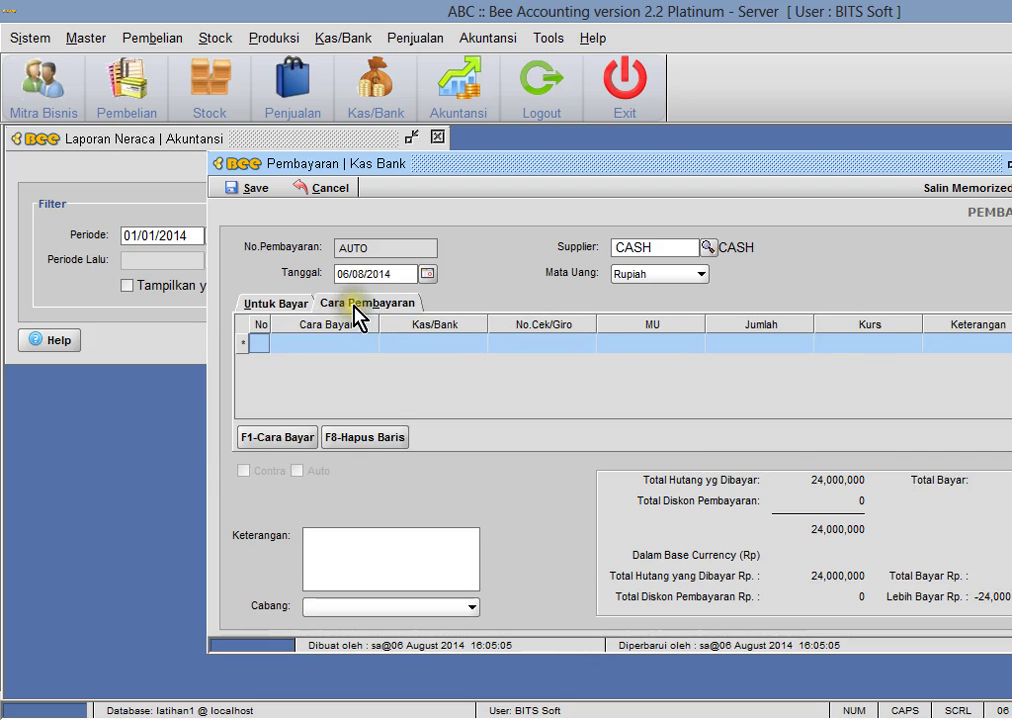
click(295, 440)
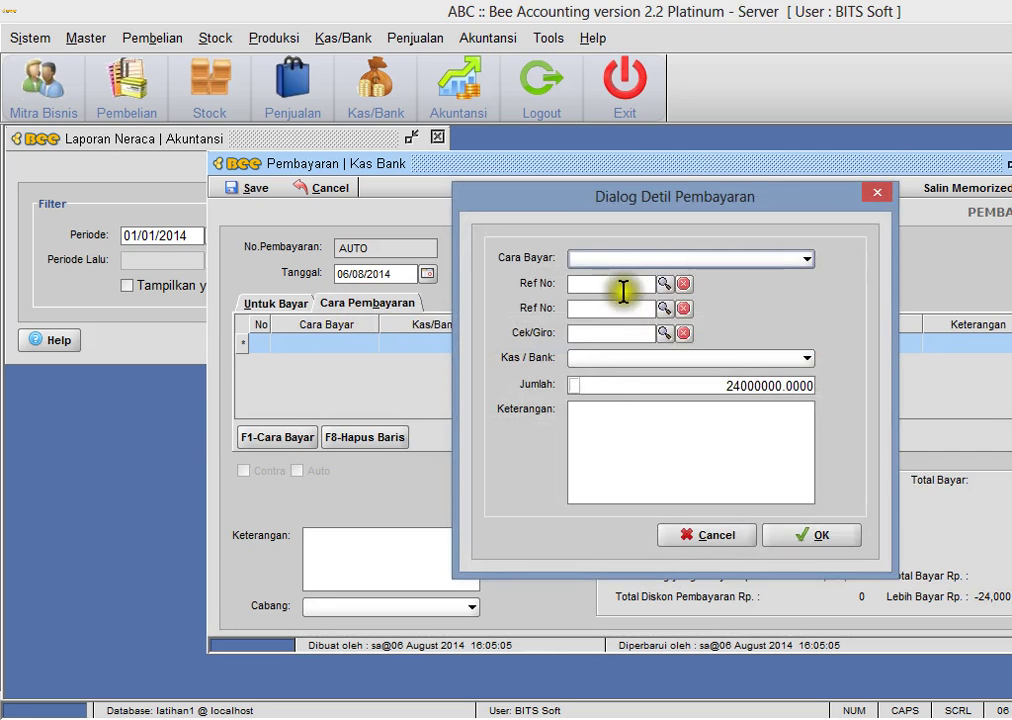
click(632, 259)
click(634, 279)
click(636, 285)
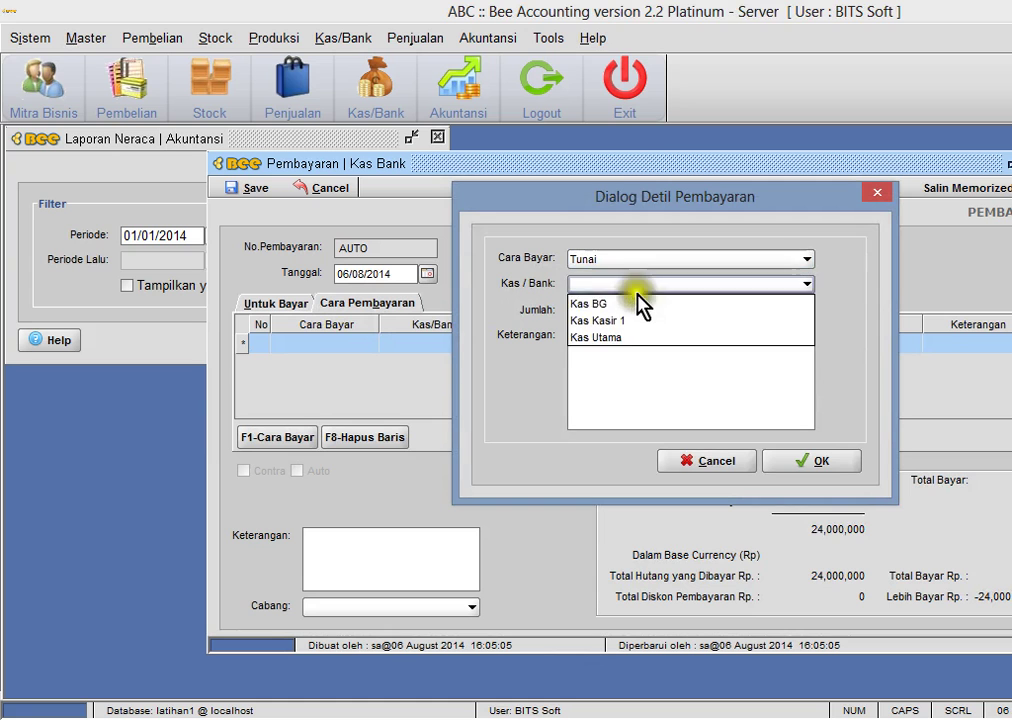
click(636, 338)
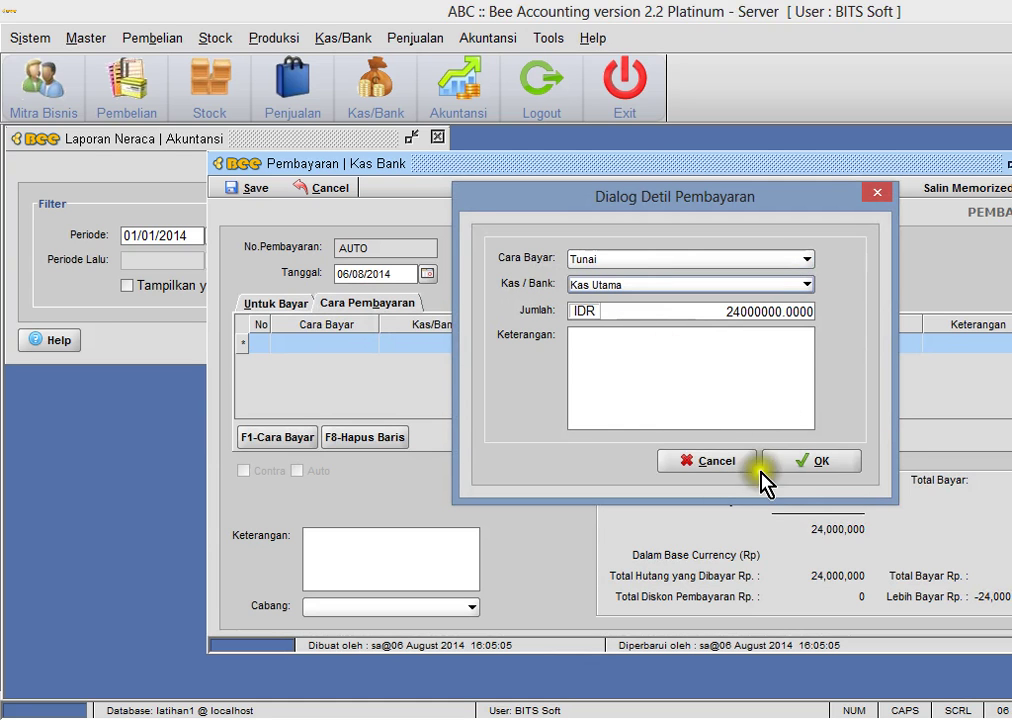
click(786, 466)
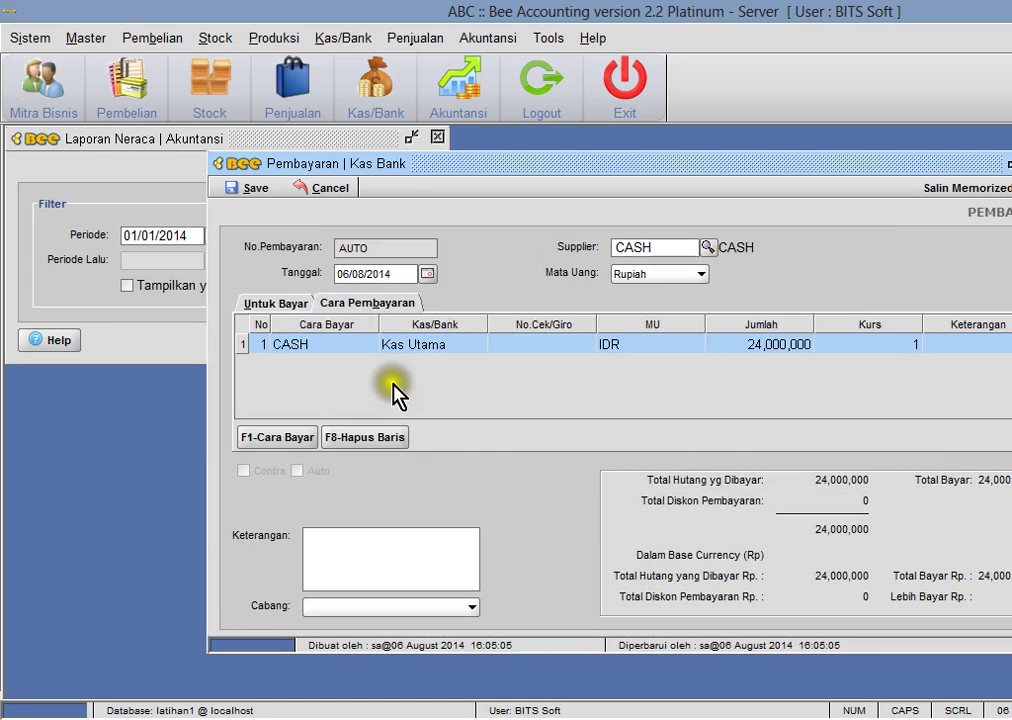
- Save the payment as PY00001001 without printing the report
click(284, 306)
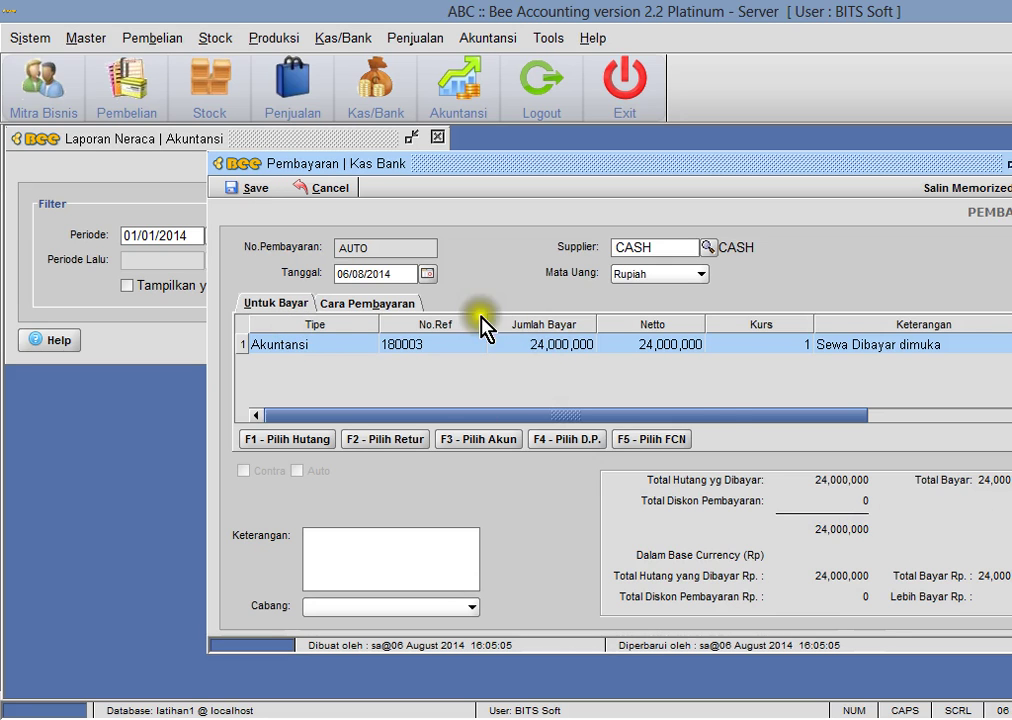
click(390, 304)
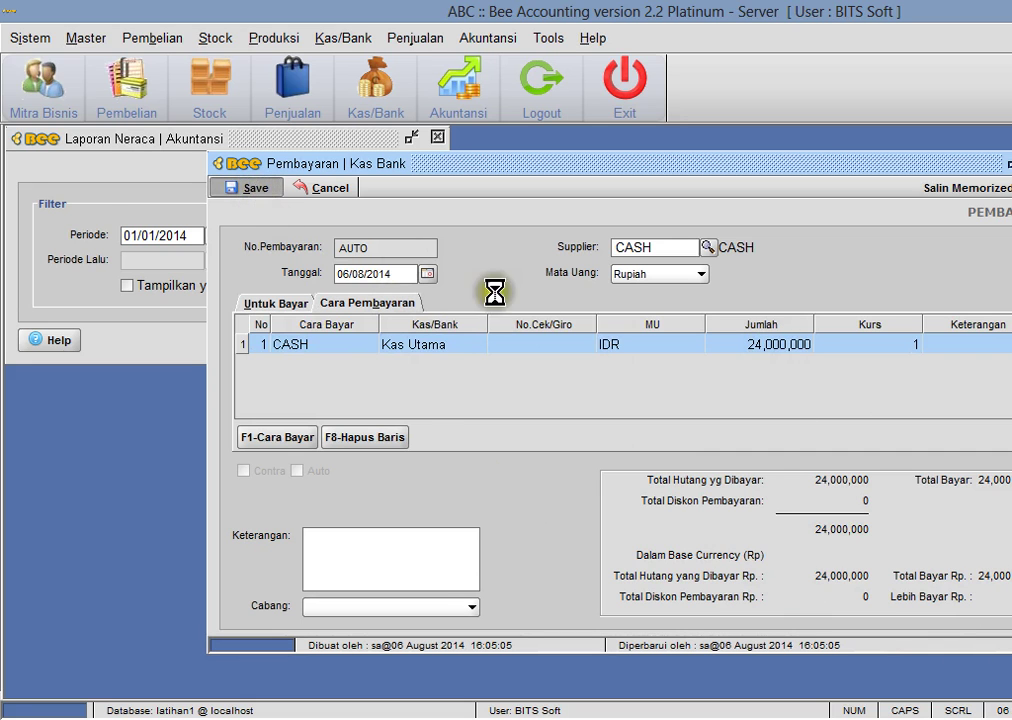
click(786, 307)
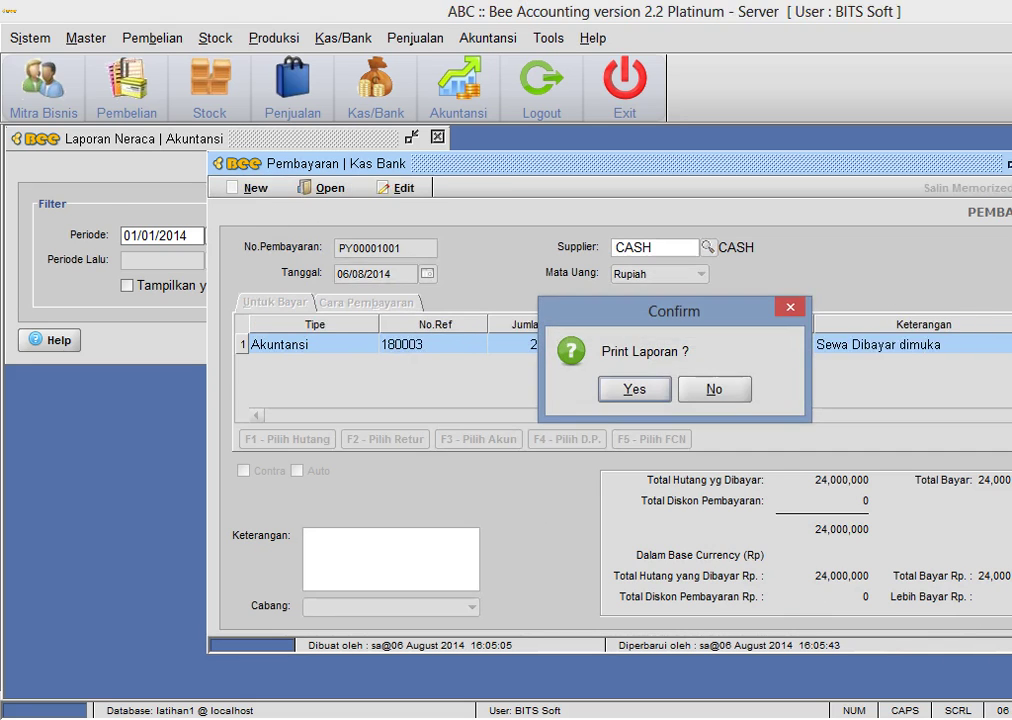
click(714, 393)
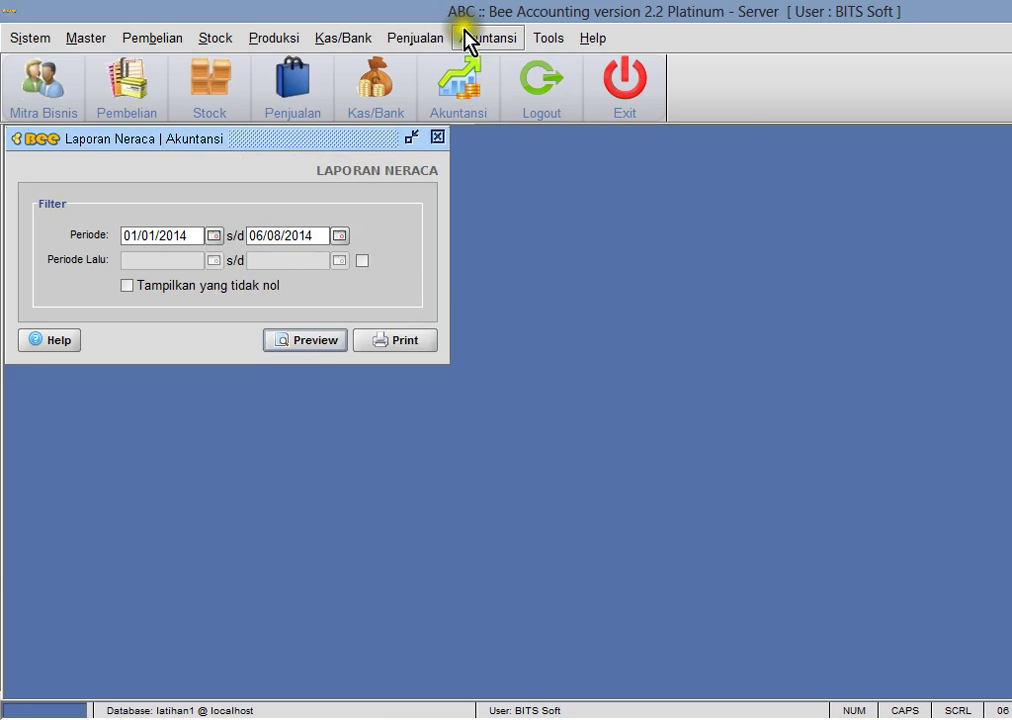
- Open the general journal, load entry JN00001004, and preview the Neraca balance sheet
click(468, 38)
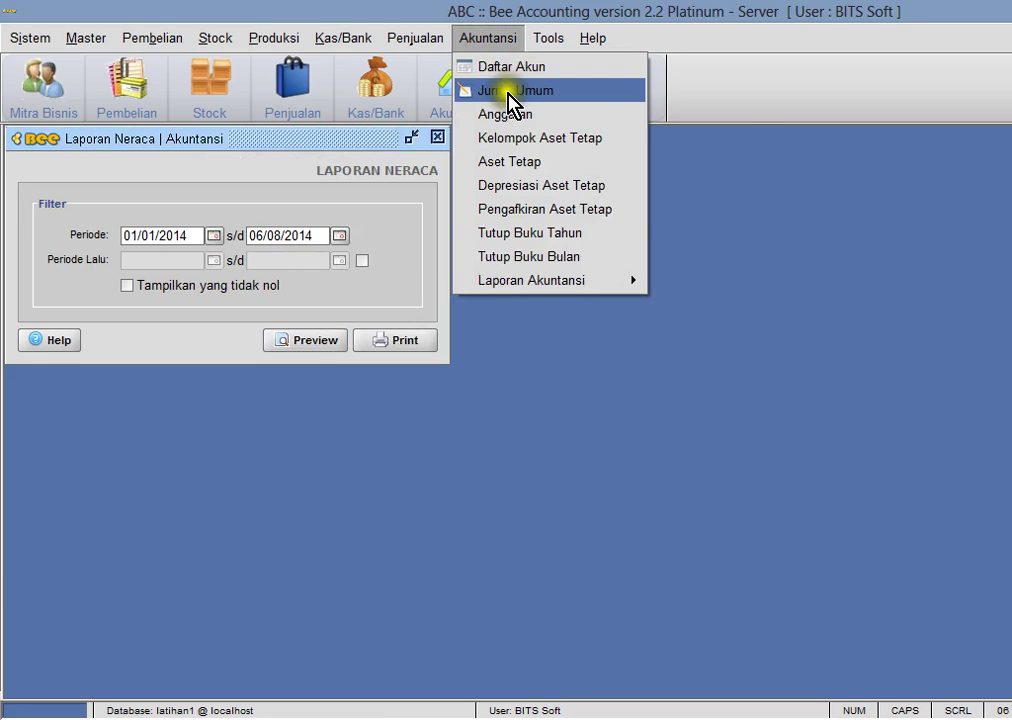
click(510, 92)
drag(298, 154, 777, 212)
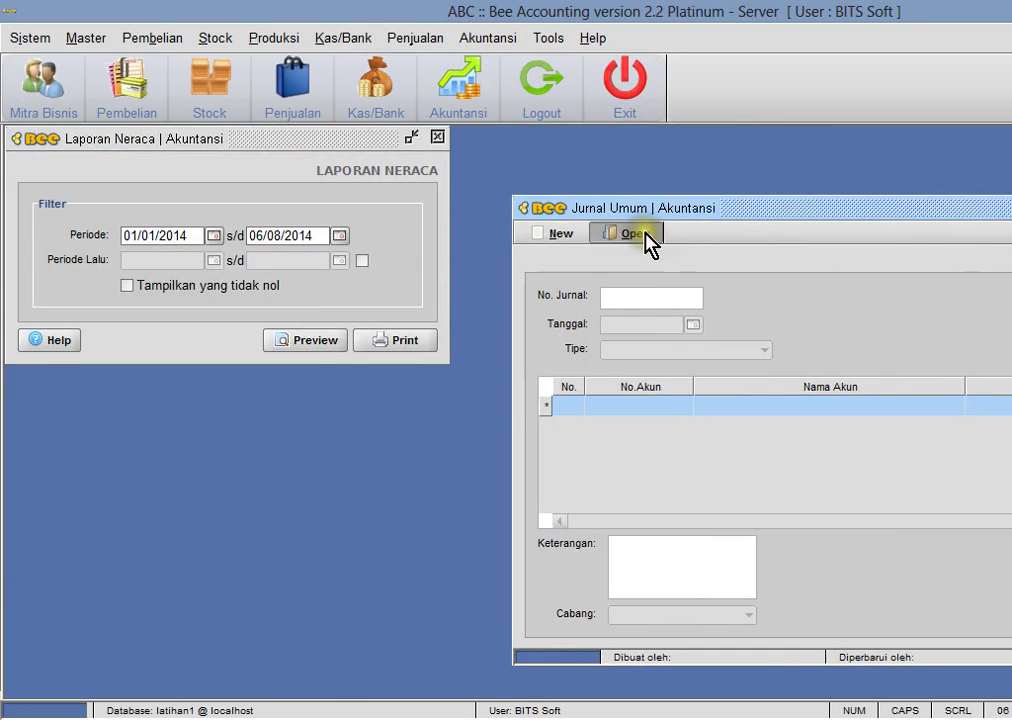
click(645, 234)
double_click(668, 402)
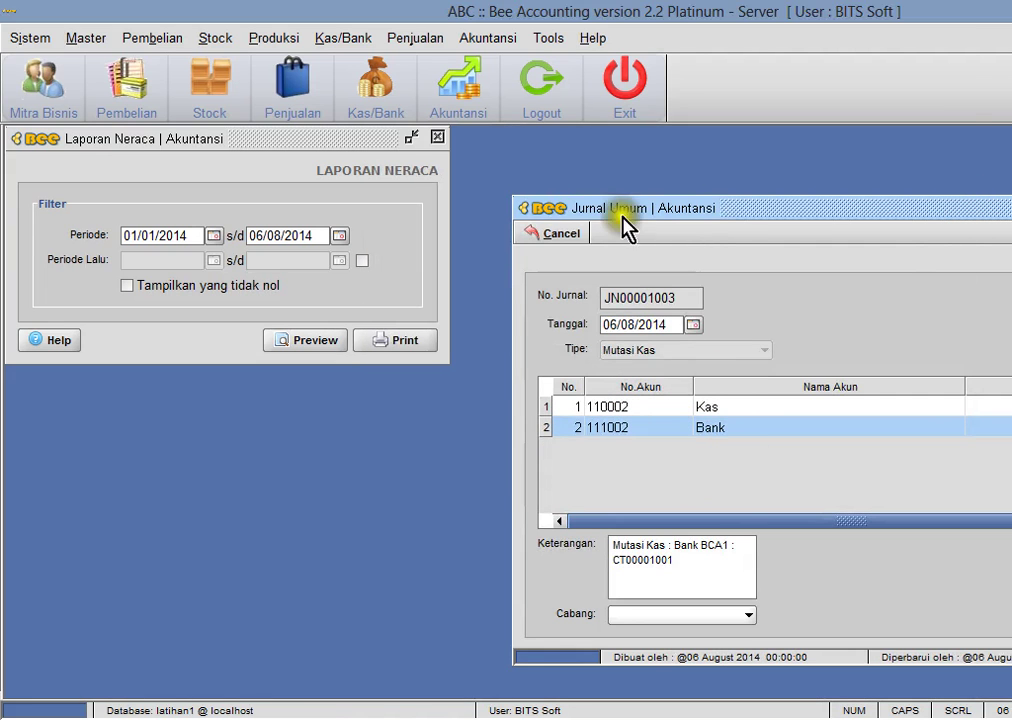
click(605, 232)
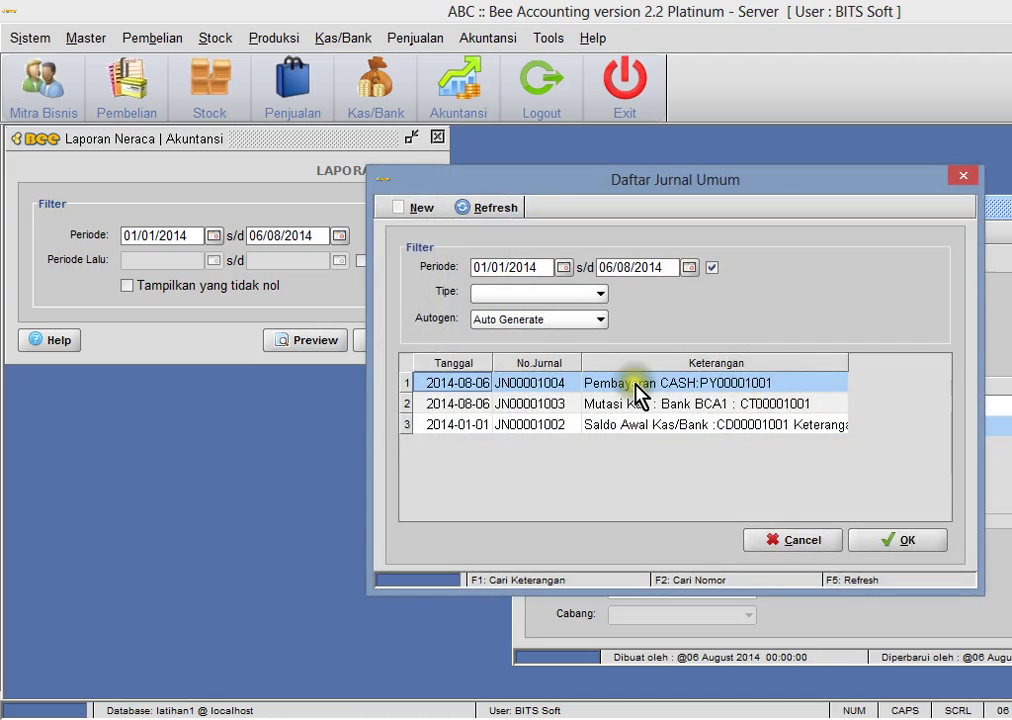
double_click(635, 393)
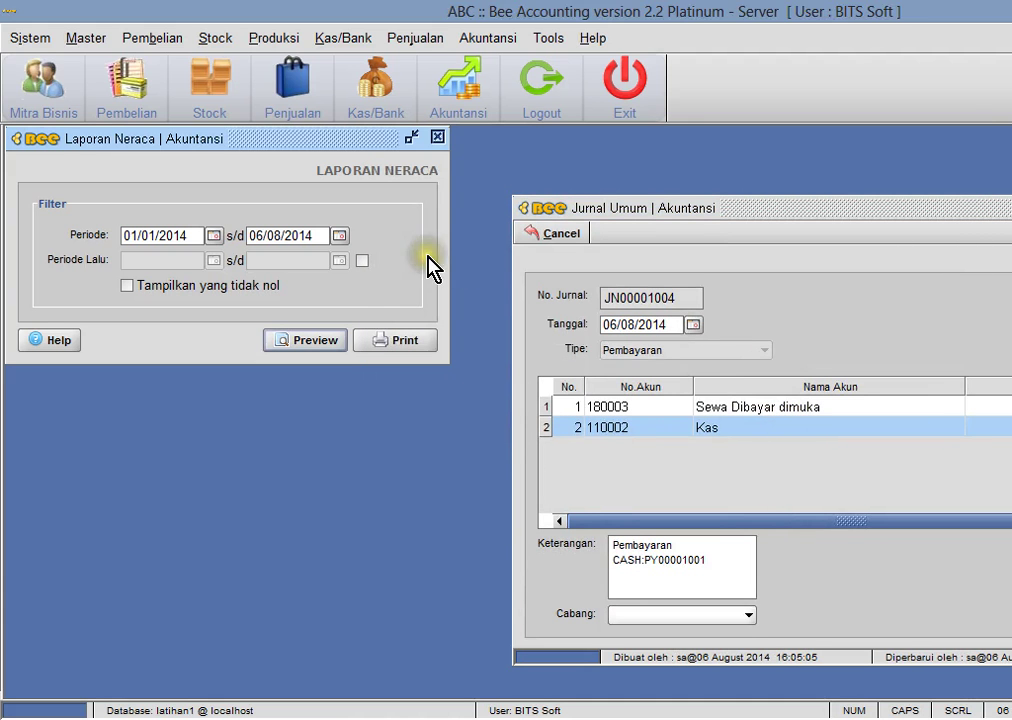
click(334, 340)
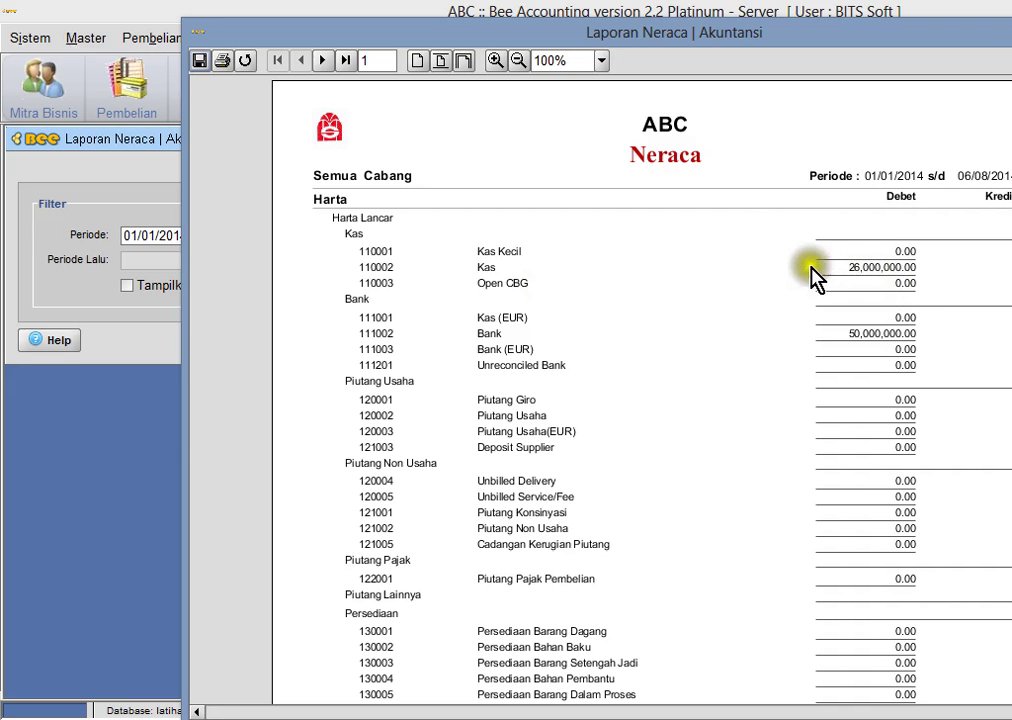
scroll(765, 308, down, 8)
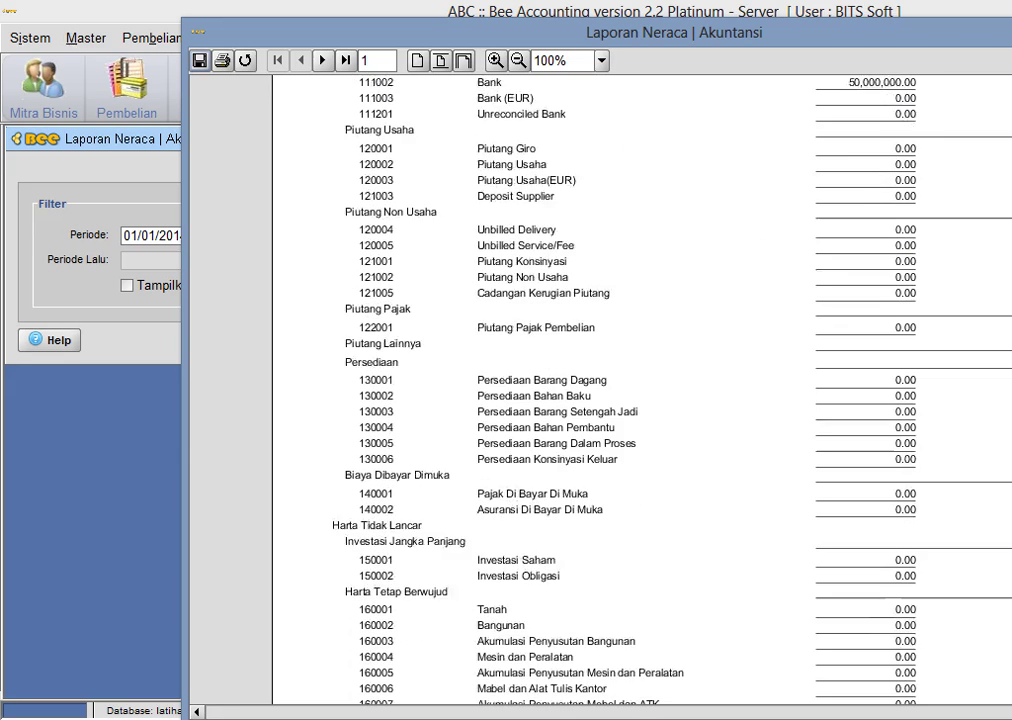
scroll(640, 390, down, 3)
scroll(640, 390, up, 12)
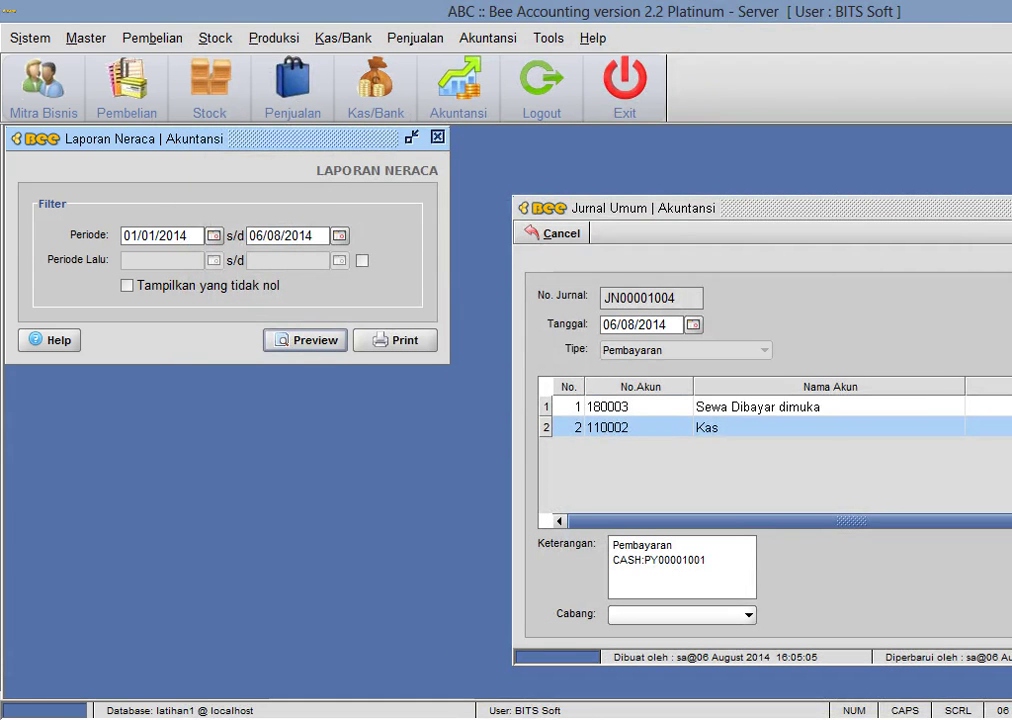
key(alt+Tab)
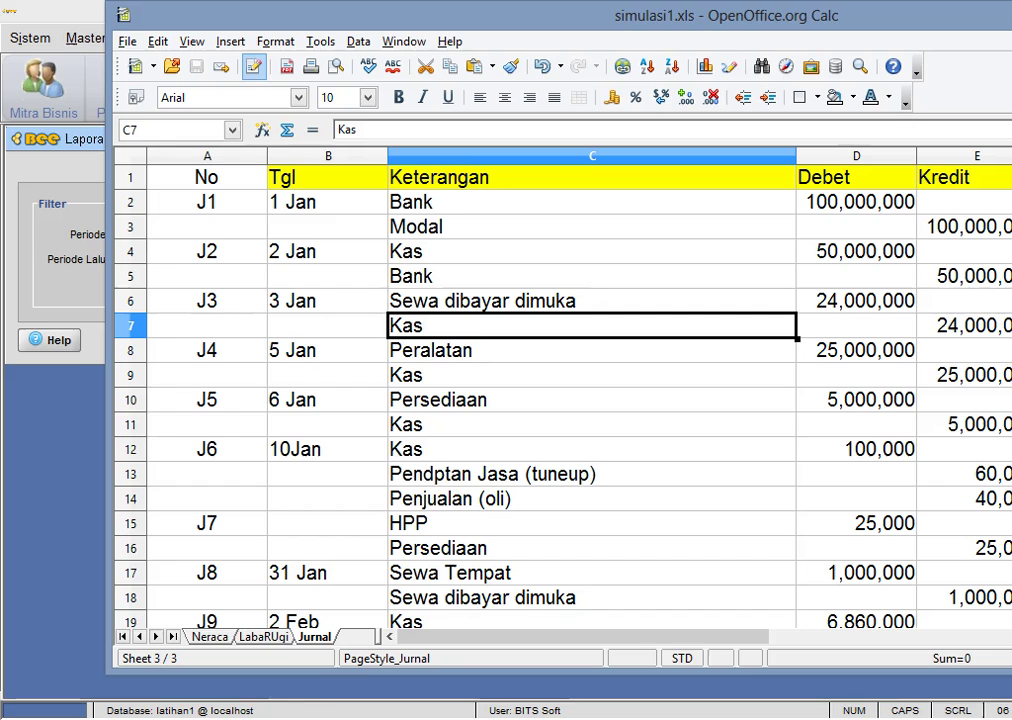
click(486, 361)
click(481, 378)
click(515, 361)
click(512, 378)
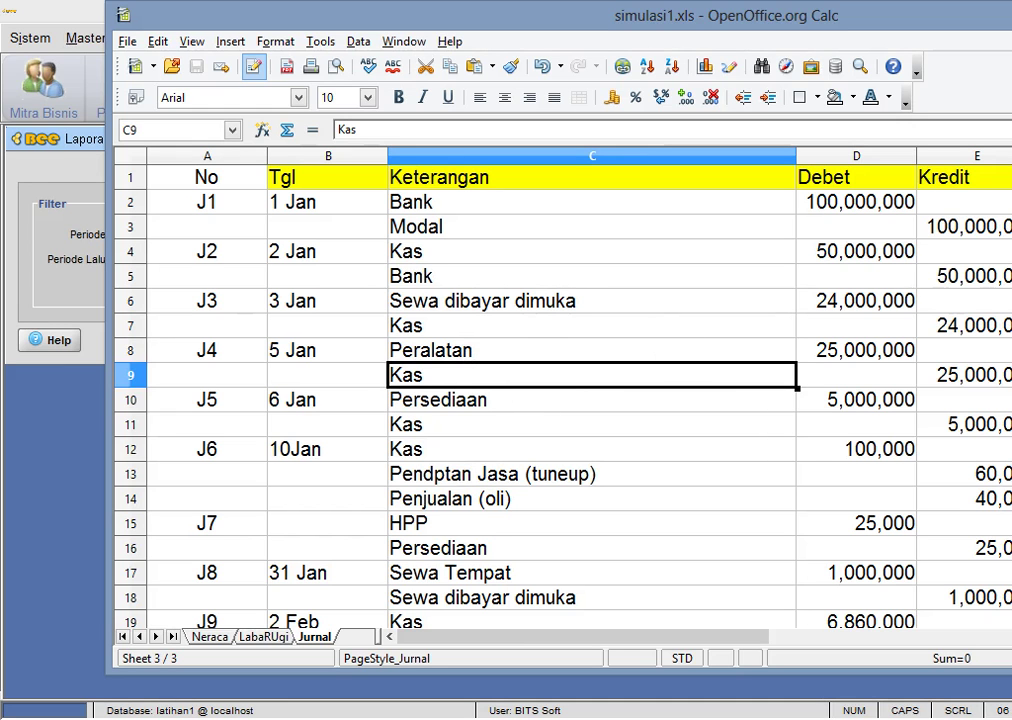
key(alt+Tab)
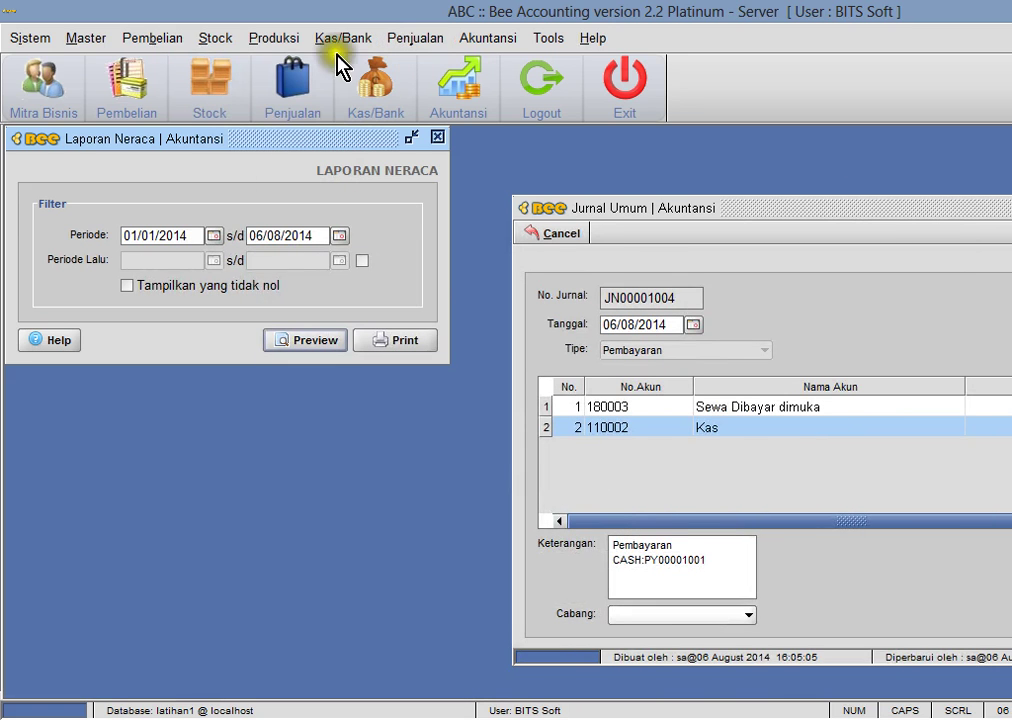
- Create a new fixed-asset group named Peralatan
click(470, 45)
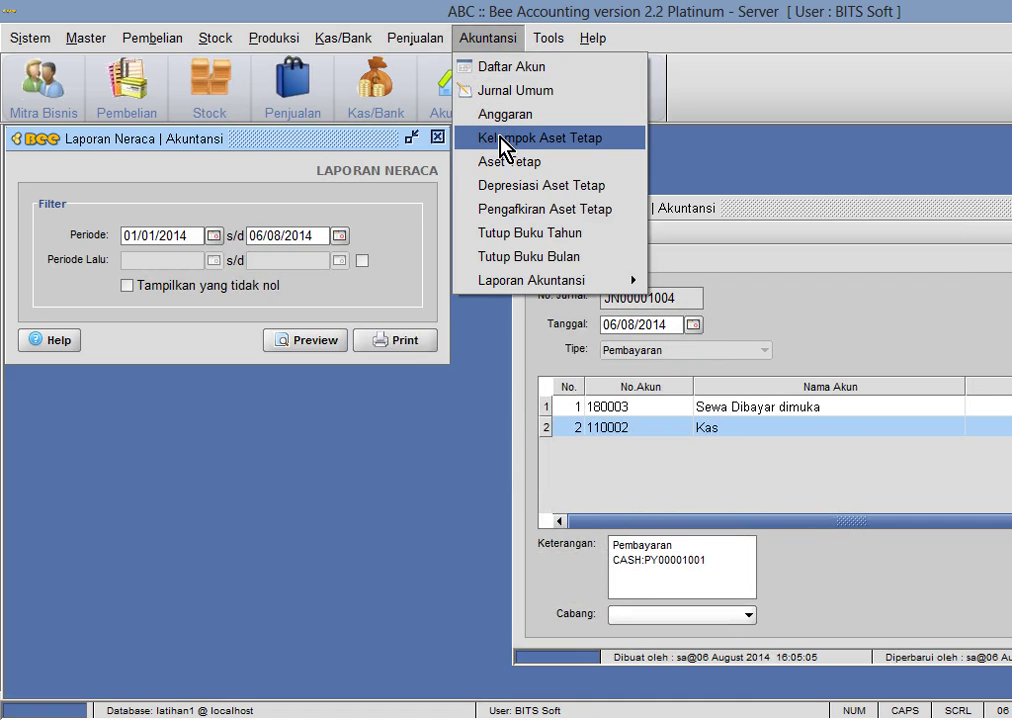
click(500, 148)
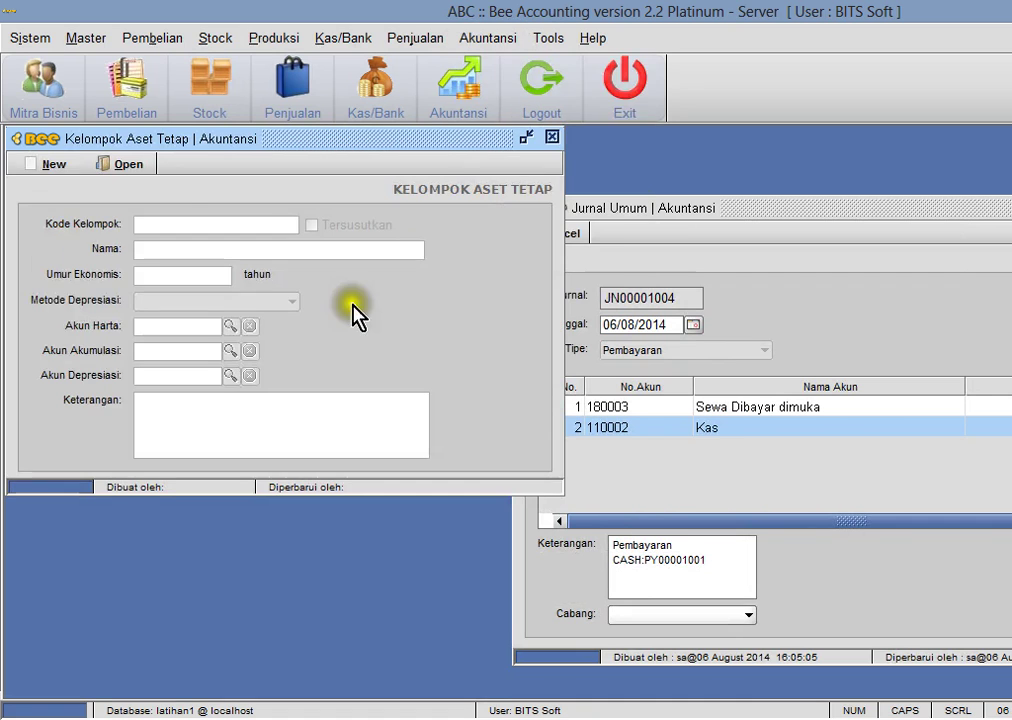
click(122, 164)
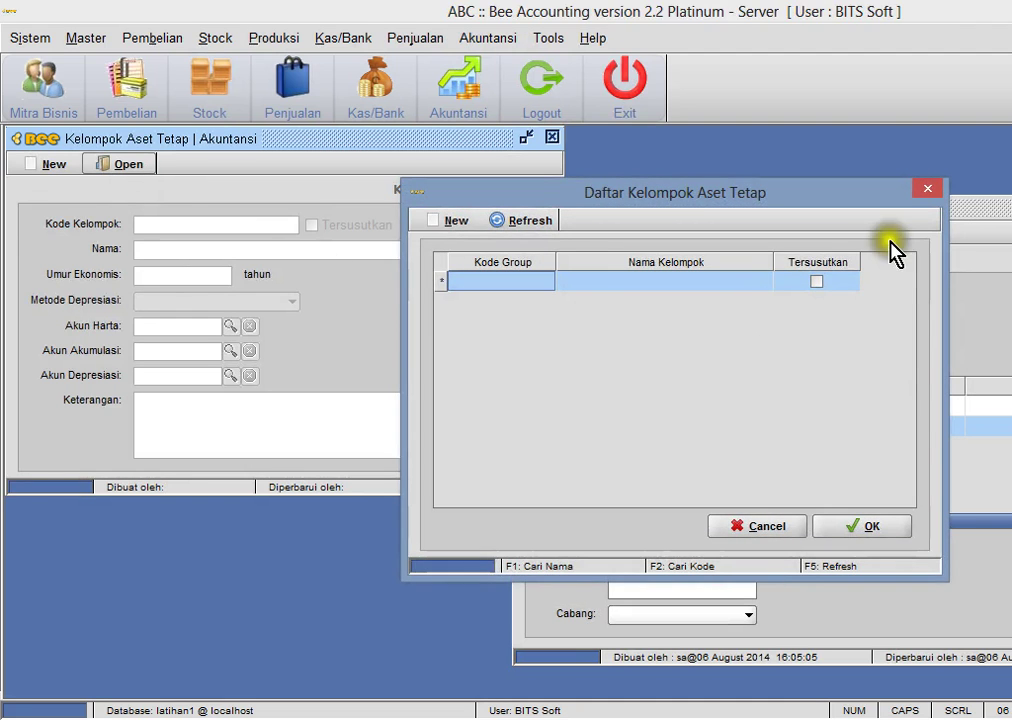
click(926, 188)
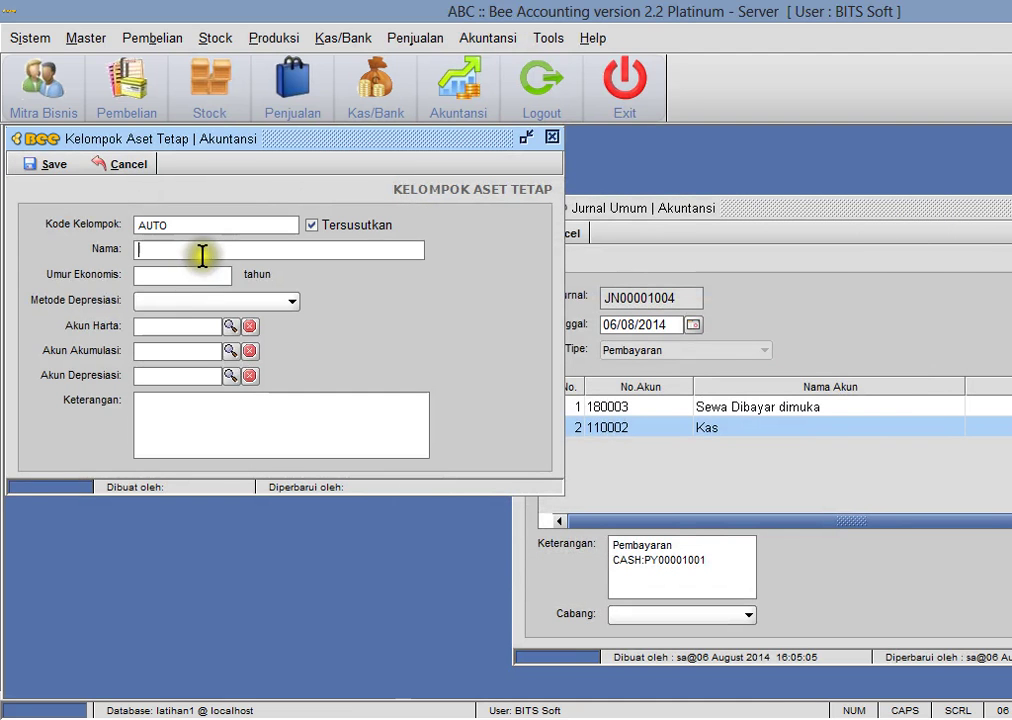
click(202, 256)
text(Peralatan)
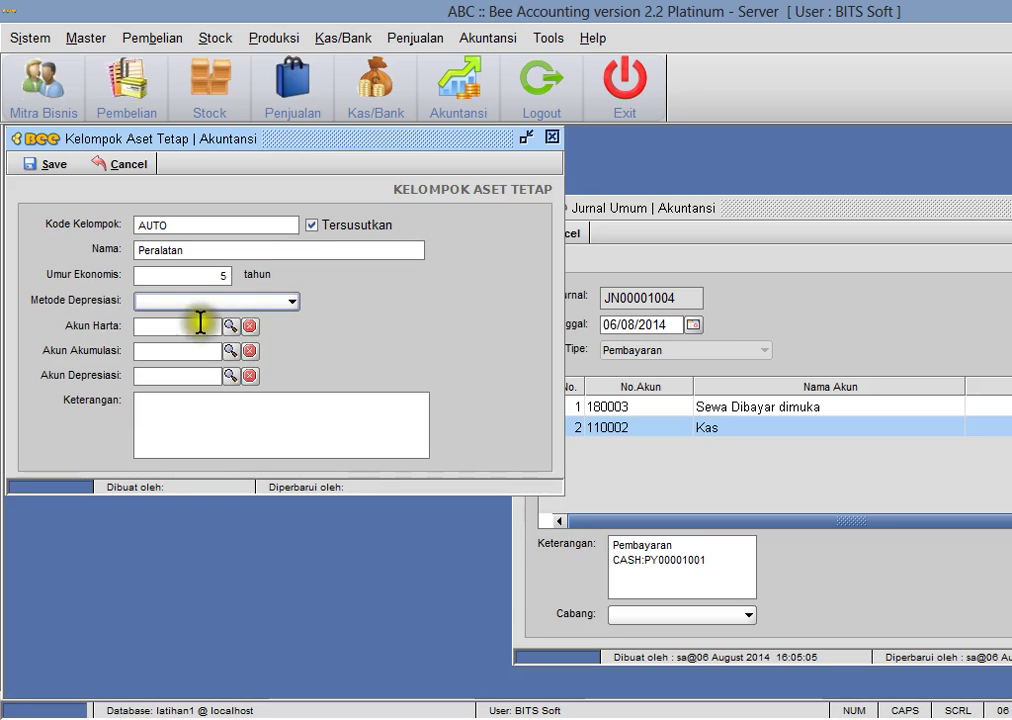
- Set straight-line depreciation and asset account 160004 Mesin dan Peralatan for the group
click(150, 303)
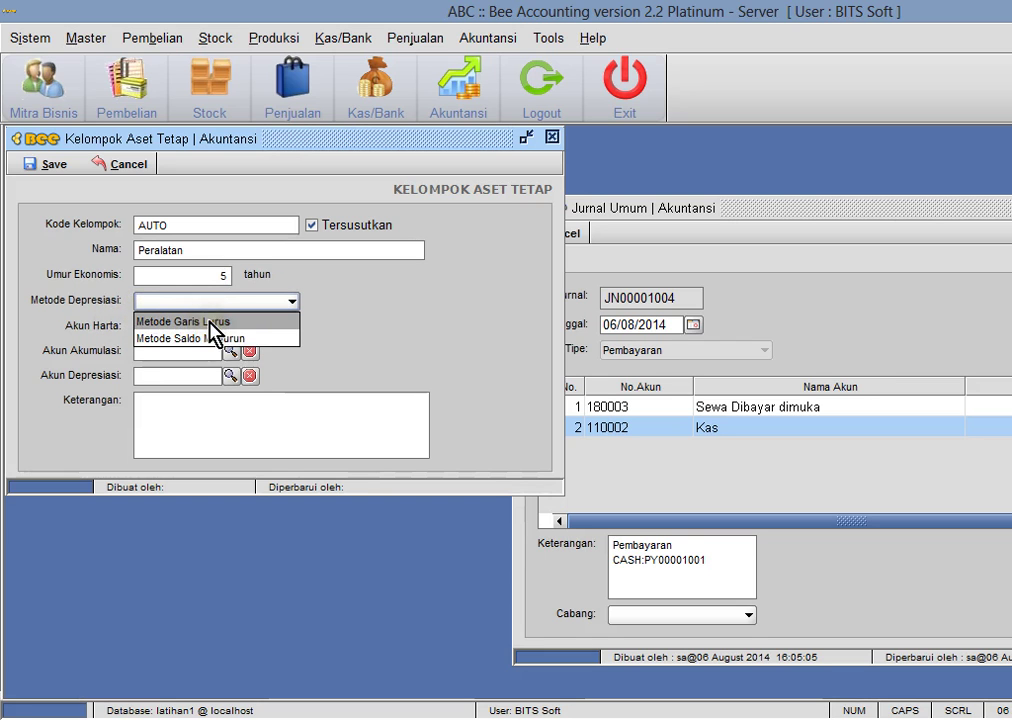
click(245, 323)
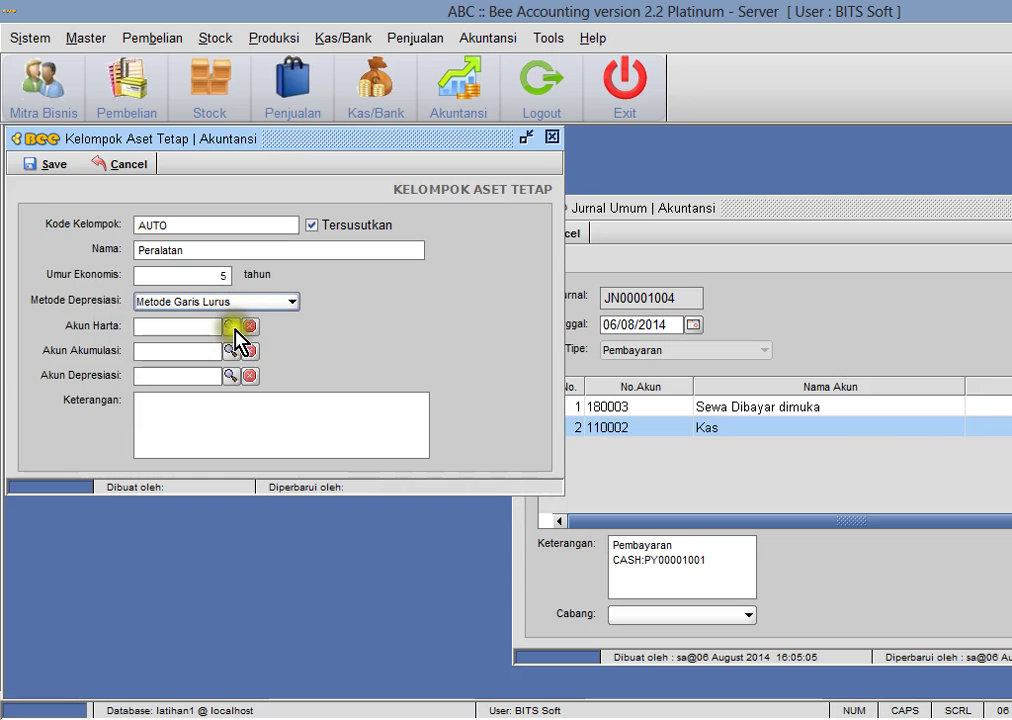
click(231, 327)
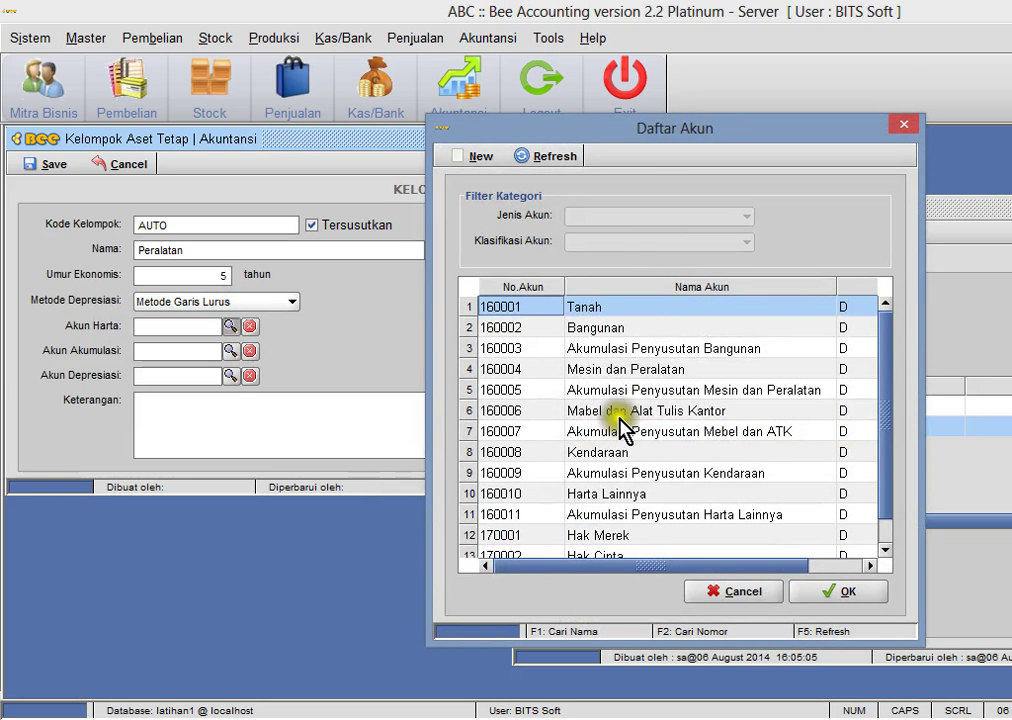
click(612, 431)
click(680, 415)
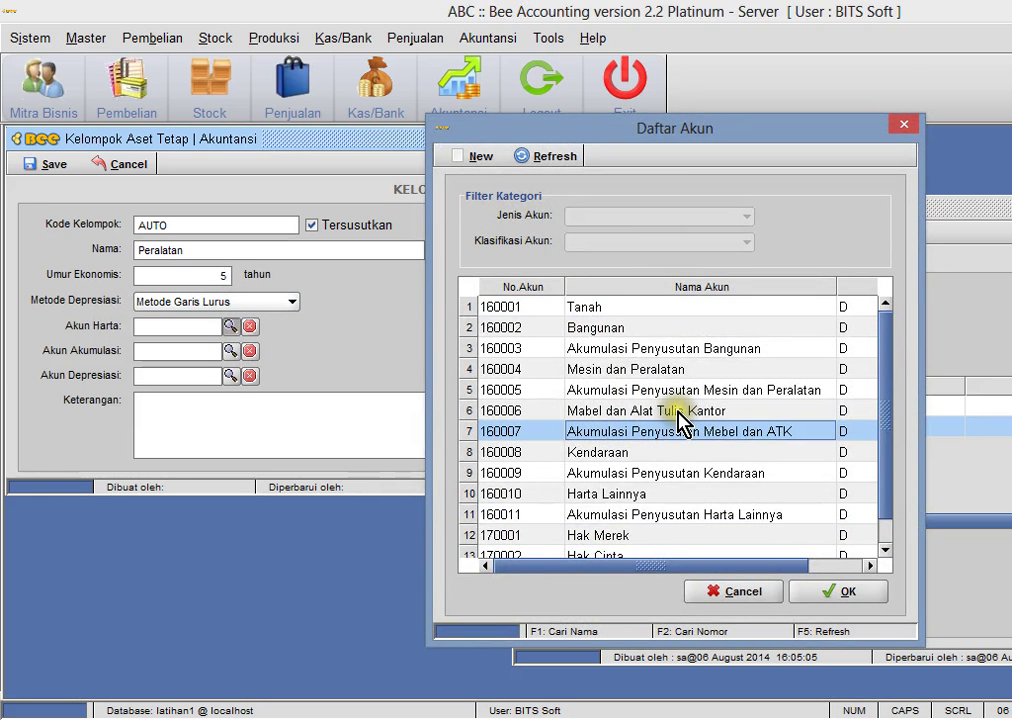
click(668, 370)
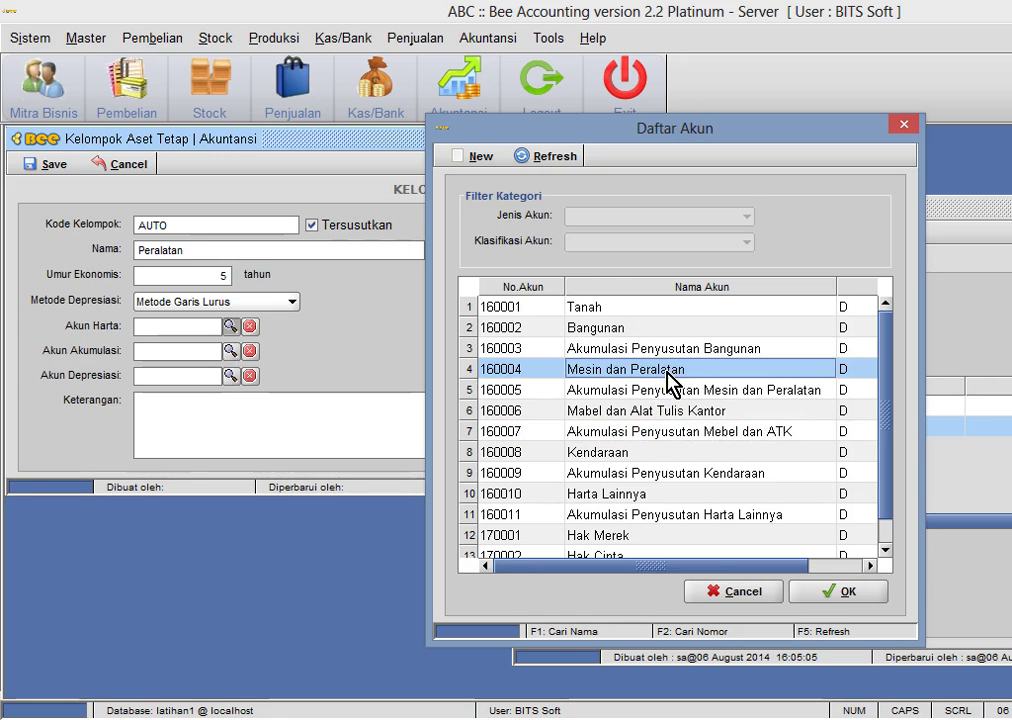
click(830, 593)
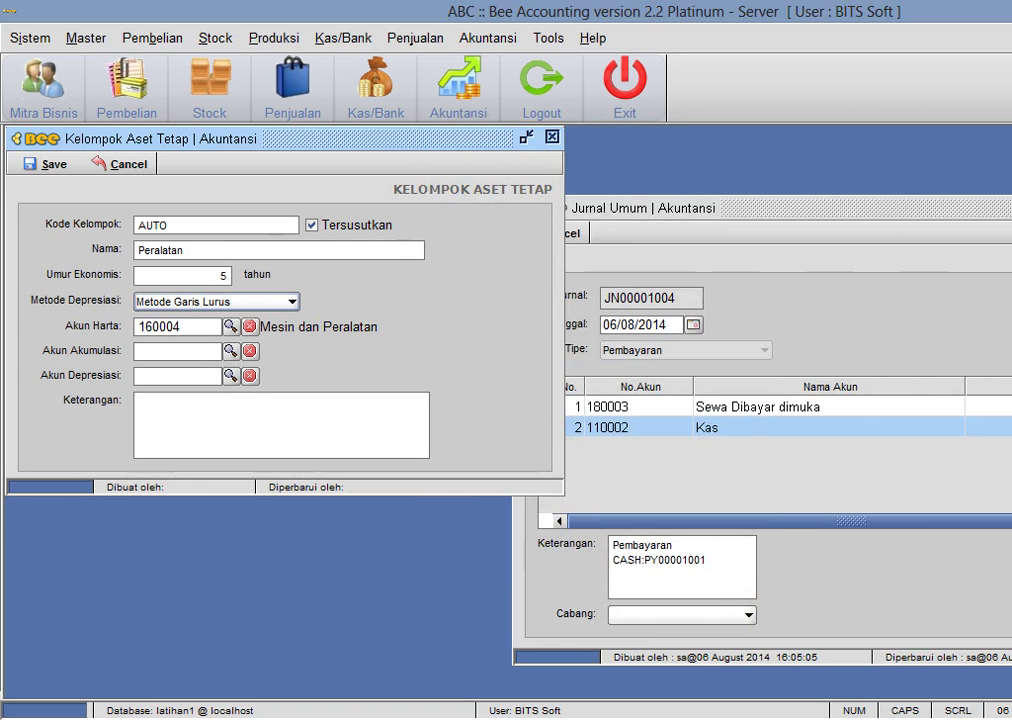
key(alt+Tab)
click(203, 637)
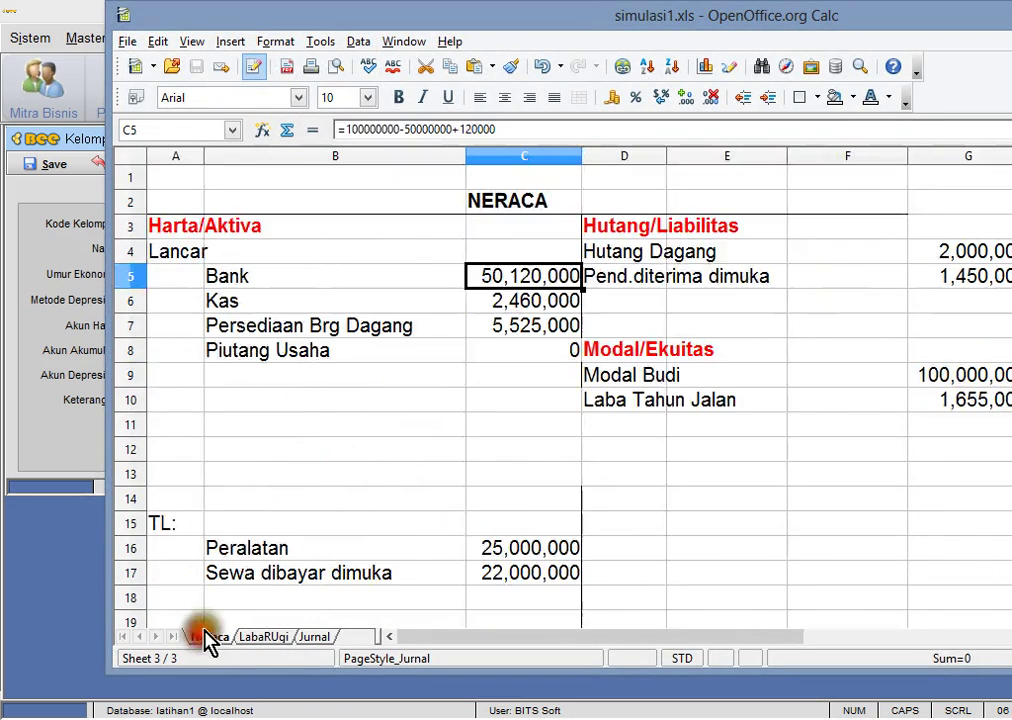
click(339, 549)
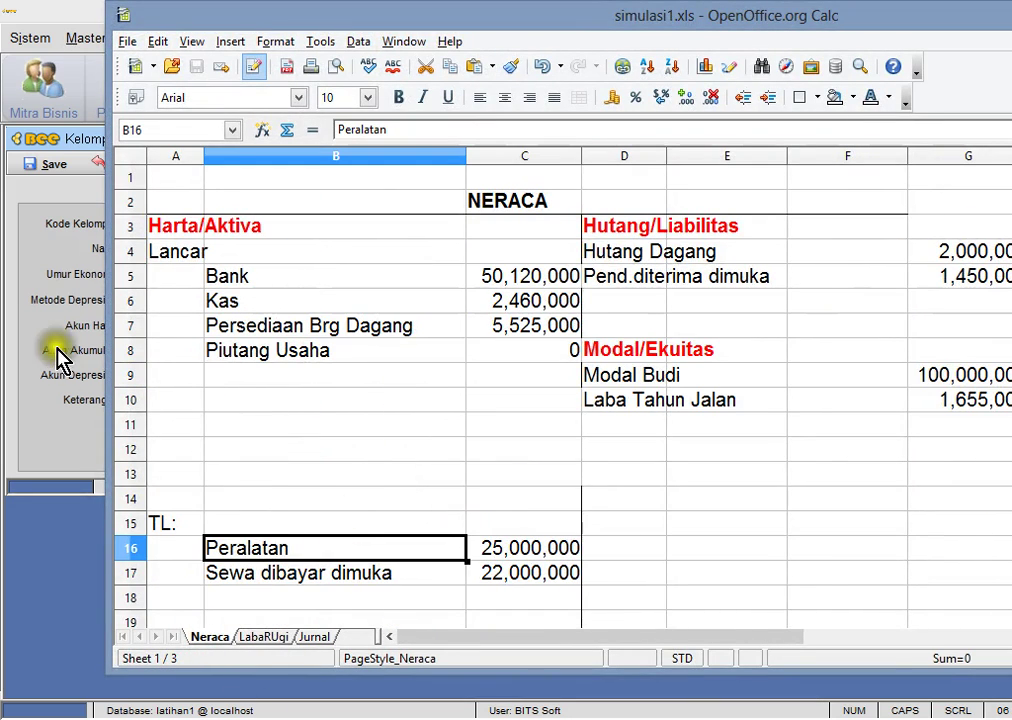
key(alt+Tab)
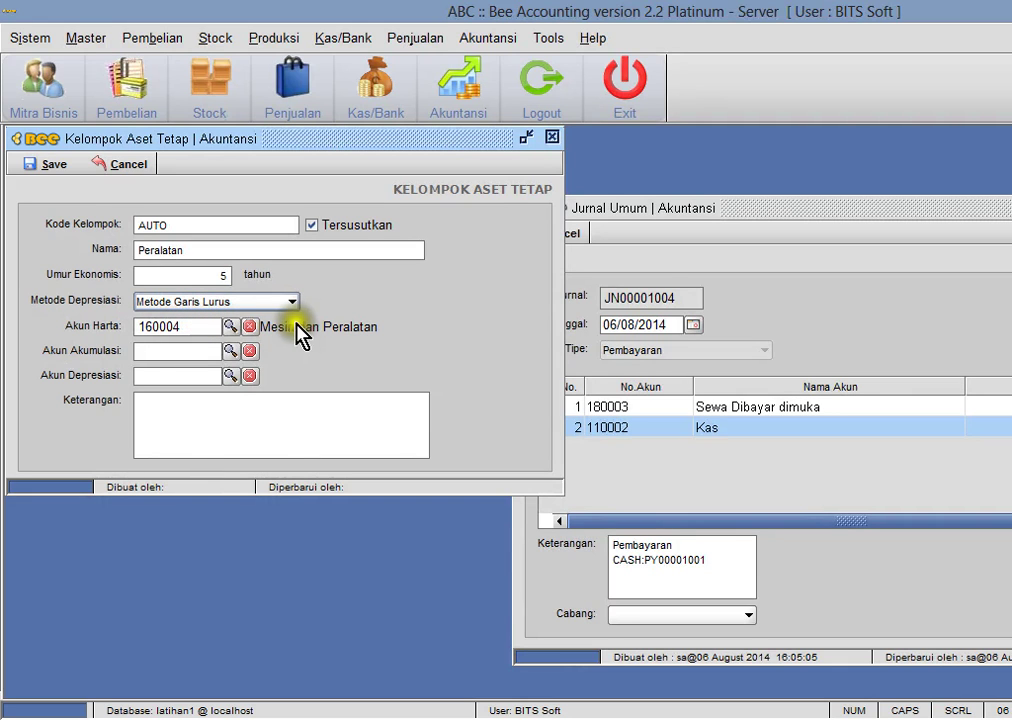
- Set accumulation account 160005 and depreciation account 620002 Penyusutan Mesin dan Peralatan
click(199, 351)
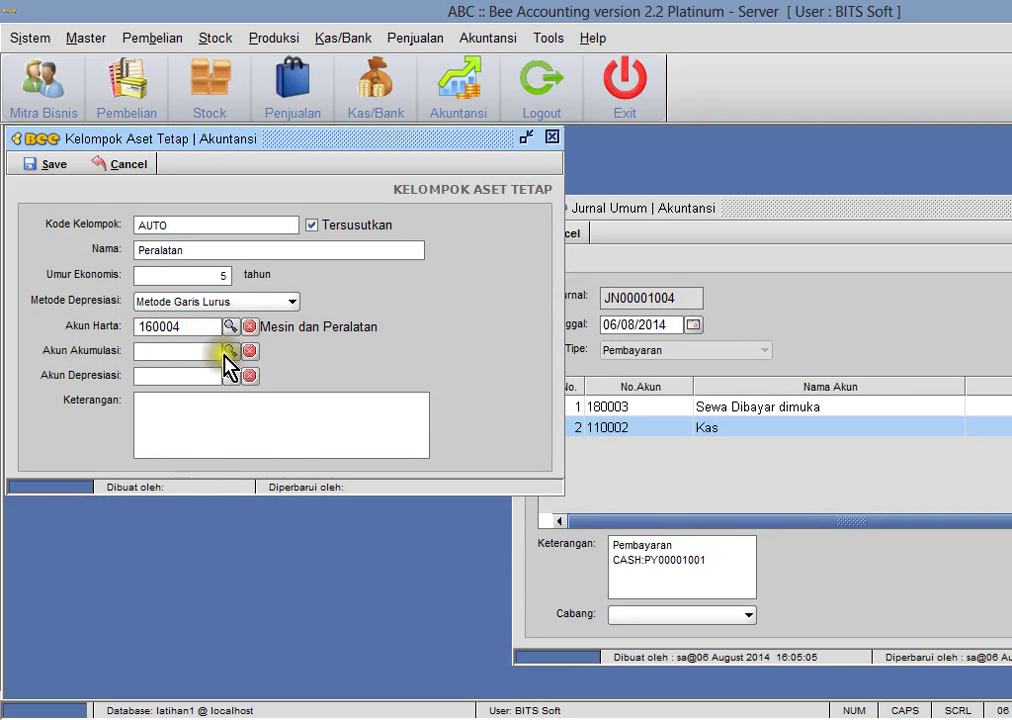
click(230, 352)
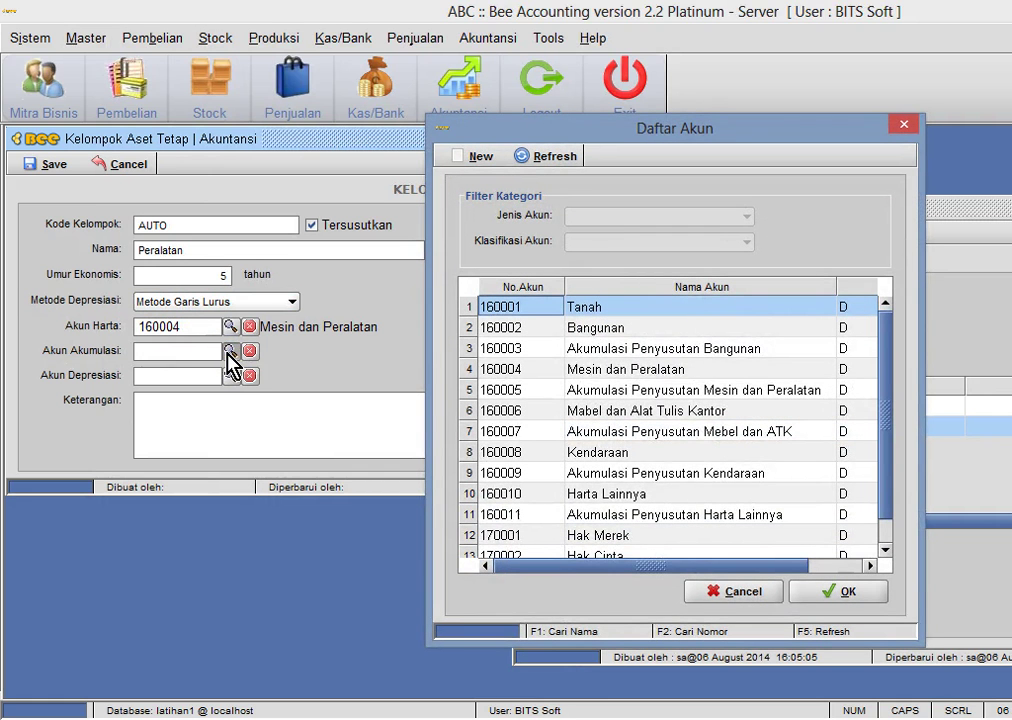
double_click(720, 390)
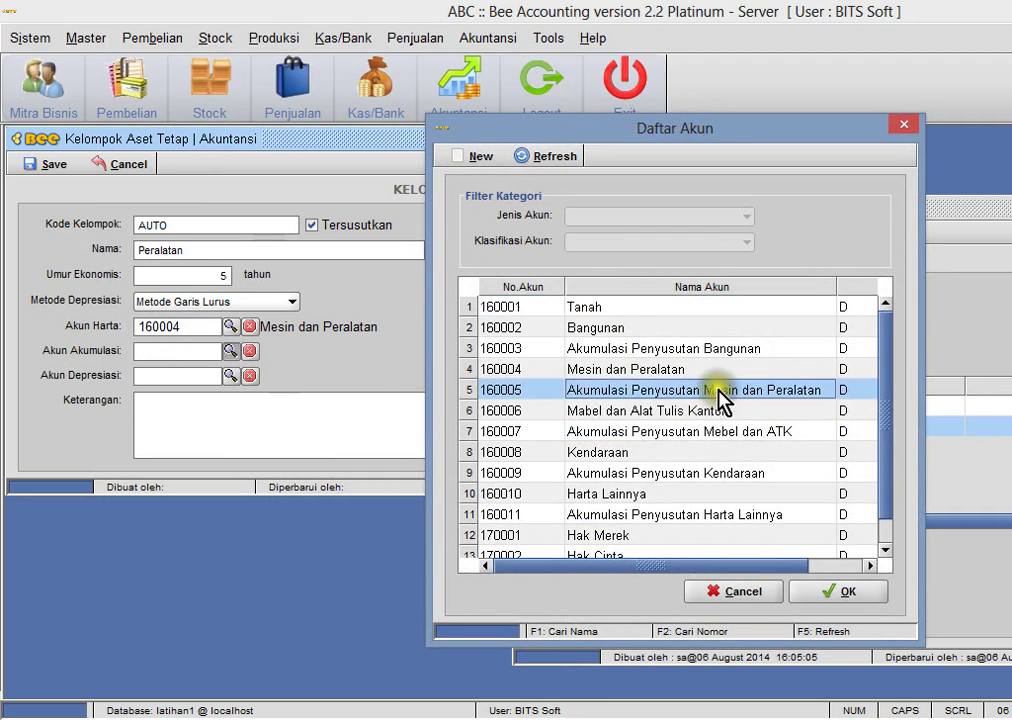
click(230, 375)
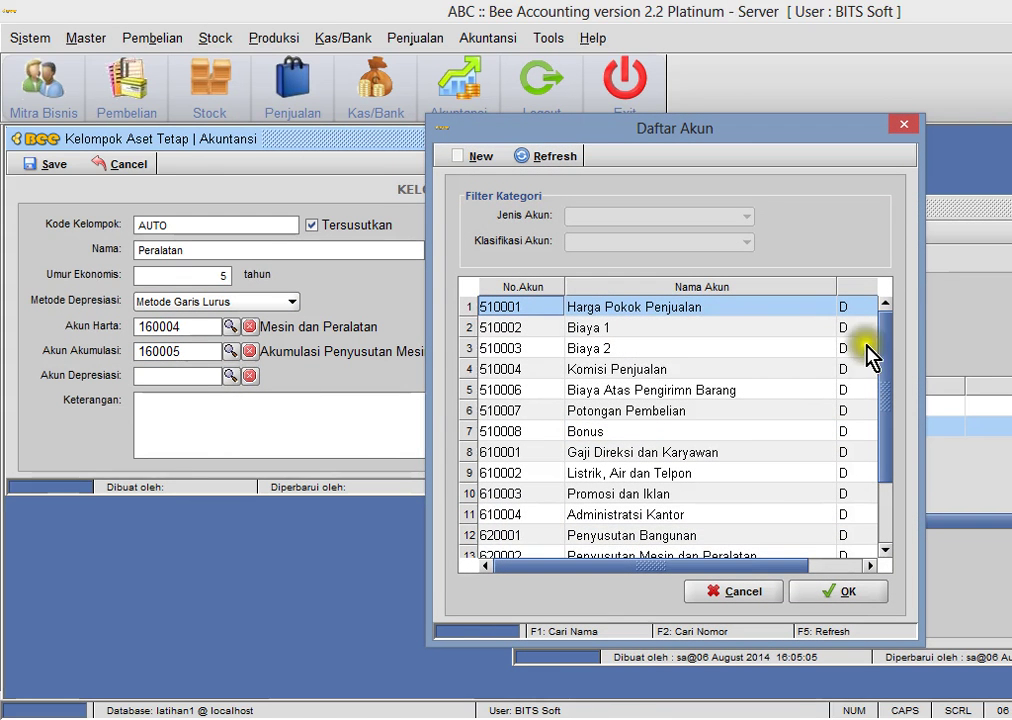
drag(888, 352, 883, 402)
double_click(697, 475)
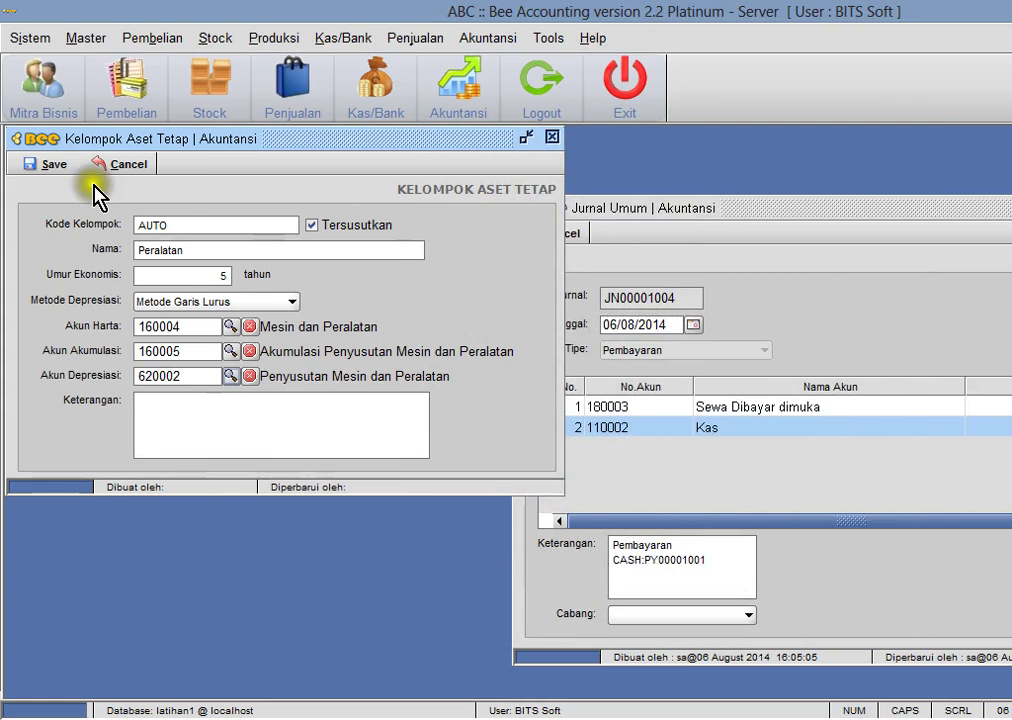
- Save the Peralatan group as FG00001001 and close the form
click(52, 164)
click(668, 391)
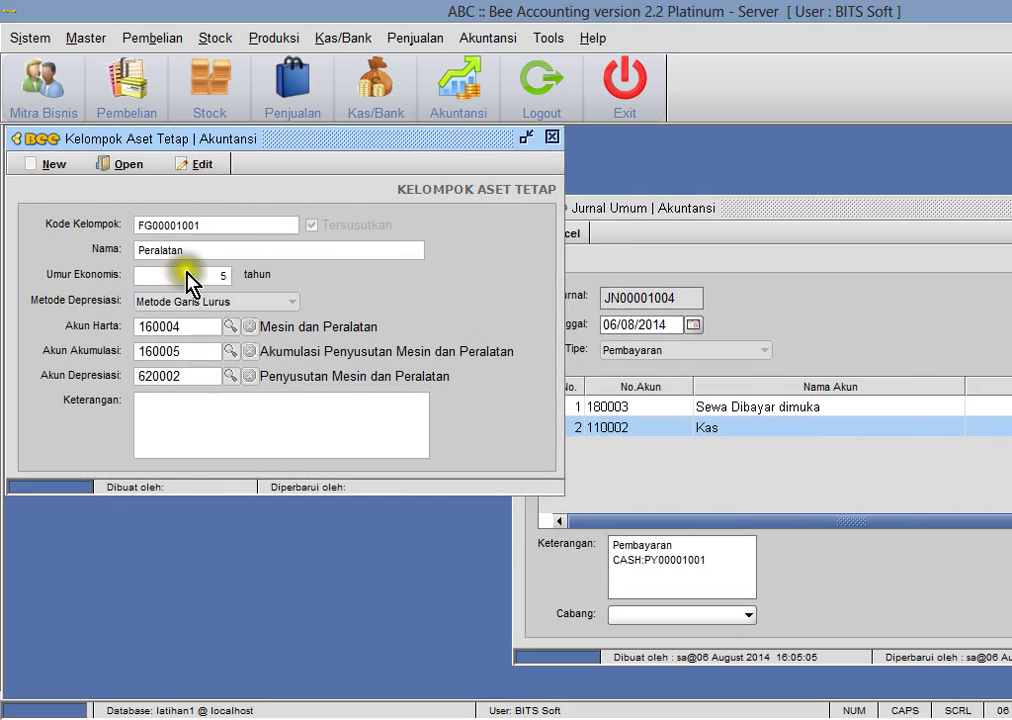
click(552, 137)
- Open the Pembelian Aset Tetap form and start a new purchase
click(487, 38)
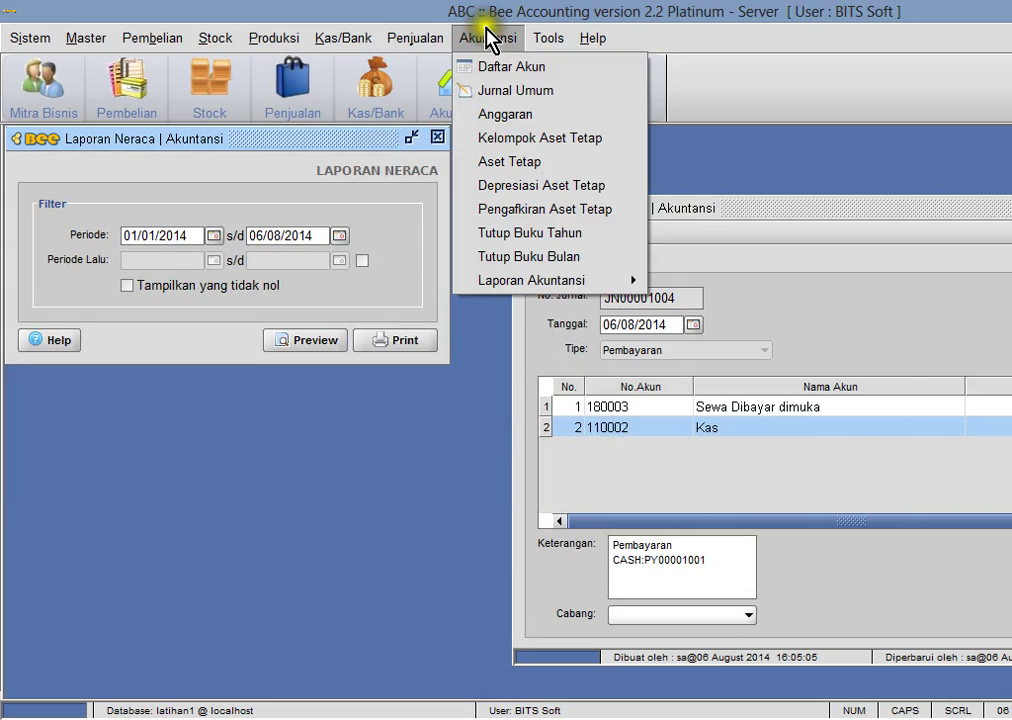
click(145, 42)
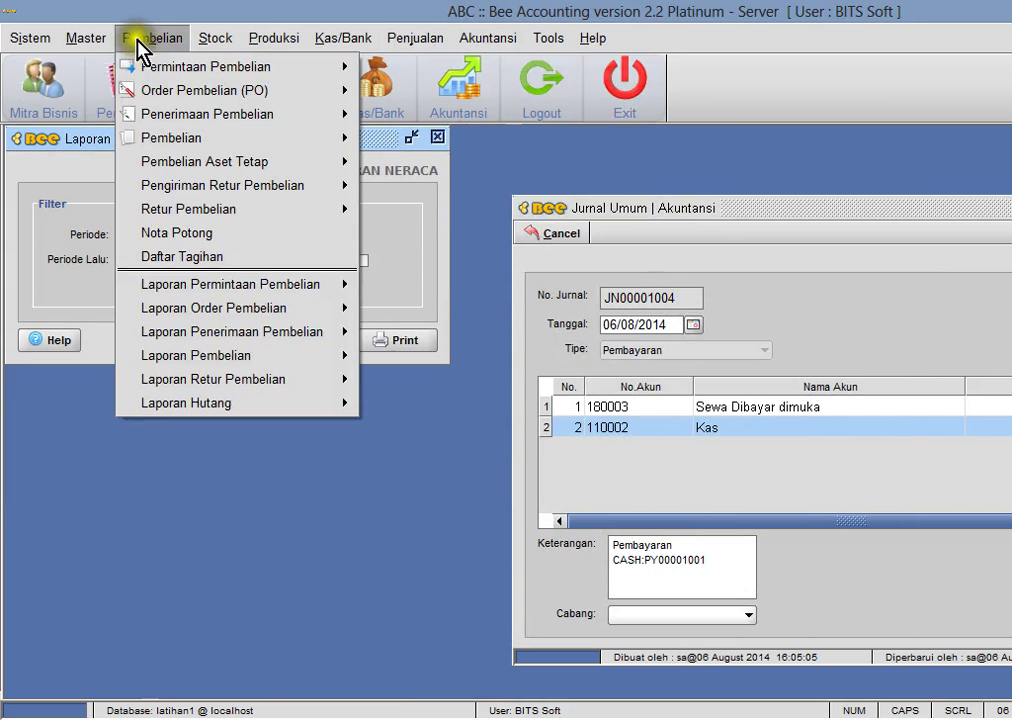
mouse_move(165, 165)
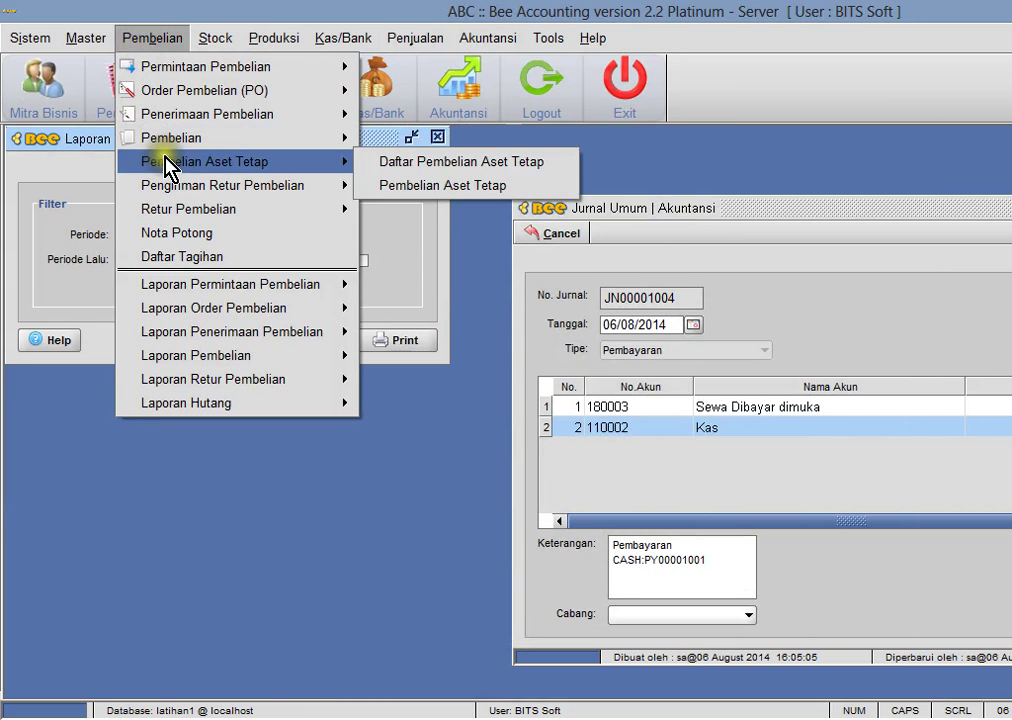
click(415, 186)
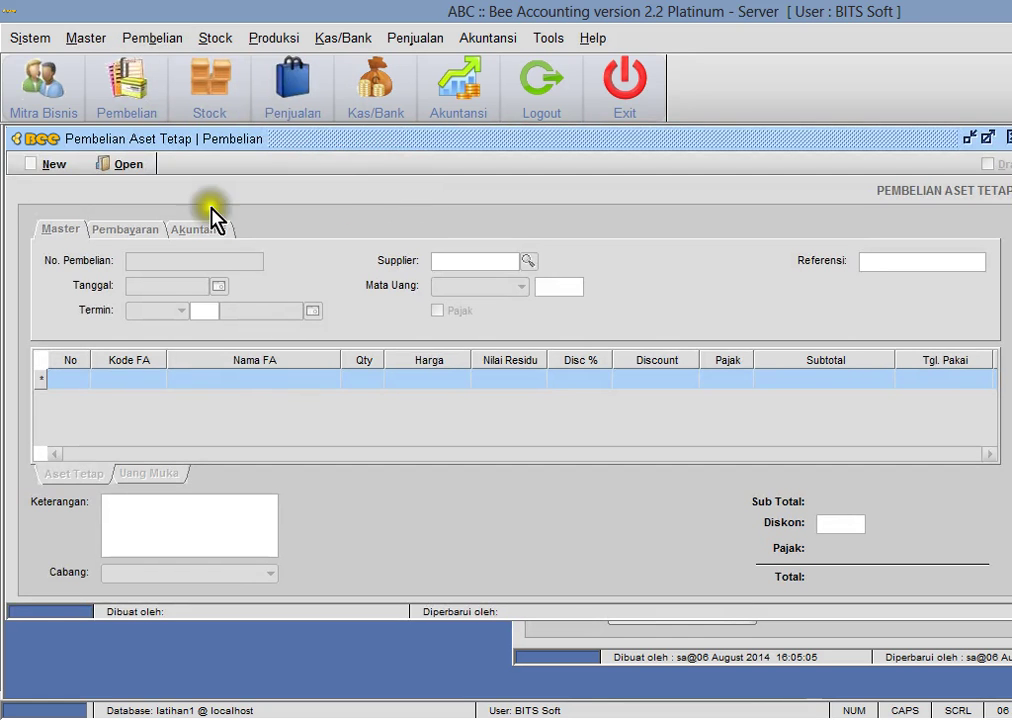
click(45, 164)
- Keep Cash payment terms and bring up the new-asset details for line 1
click(182, 318)
click(176, 317)
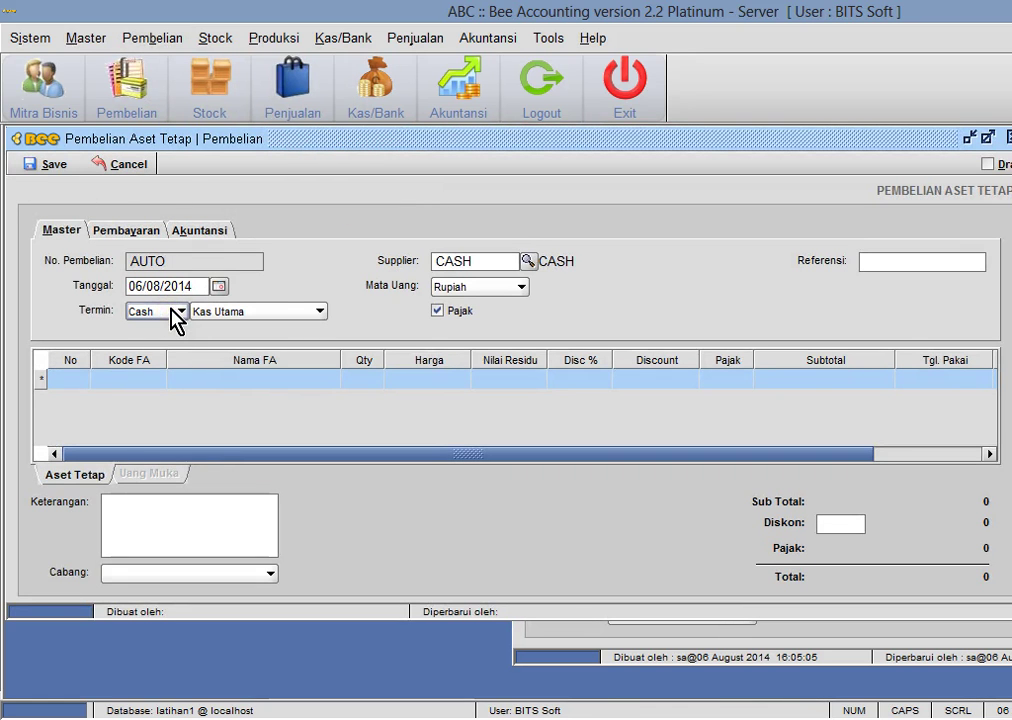
click(140, 379)
click(156, 379)
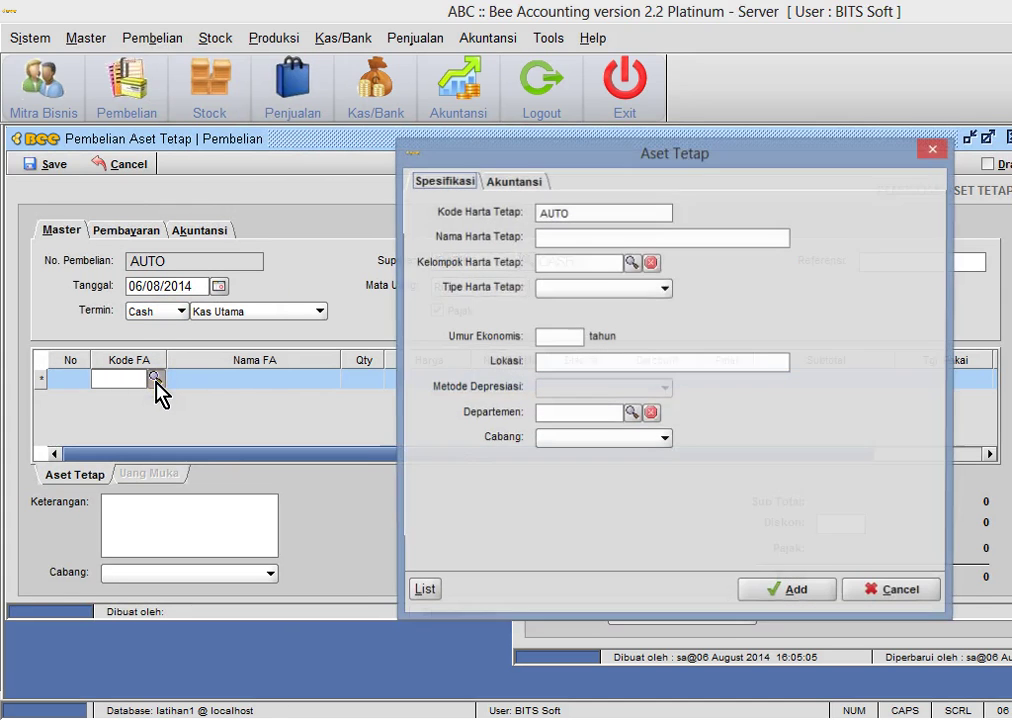
- Name the asset Kompresor and assign it to group FG00001001 Peralatan
click(581, 240)
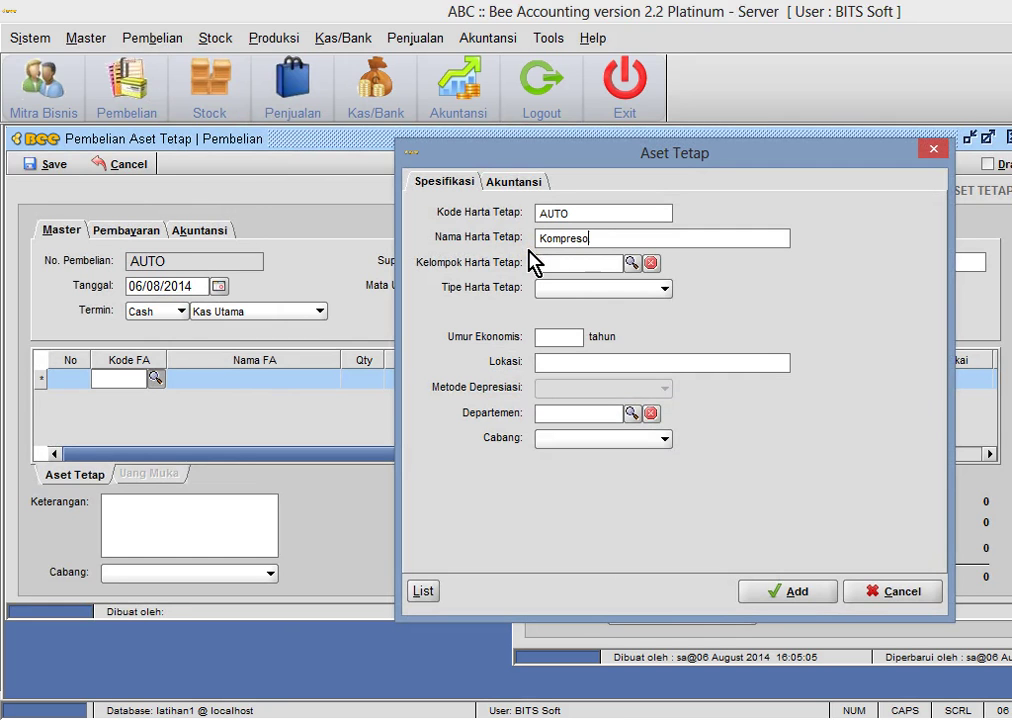
click(632, 263)
click(625, 285)
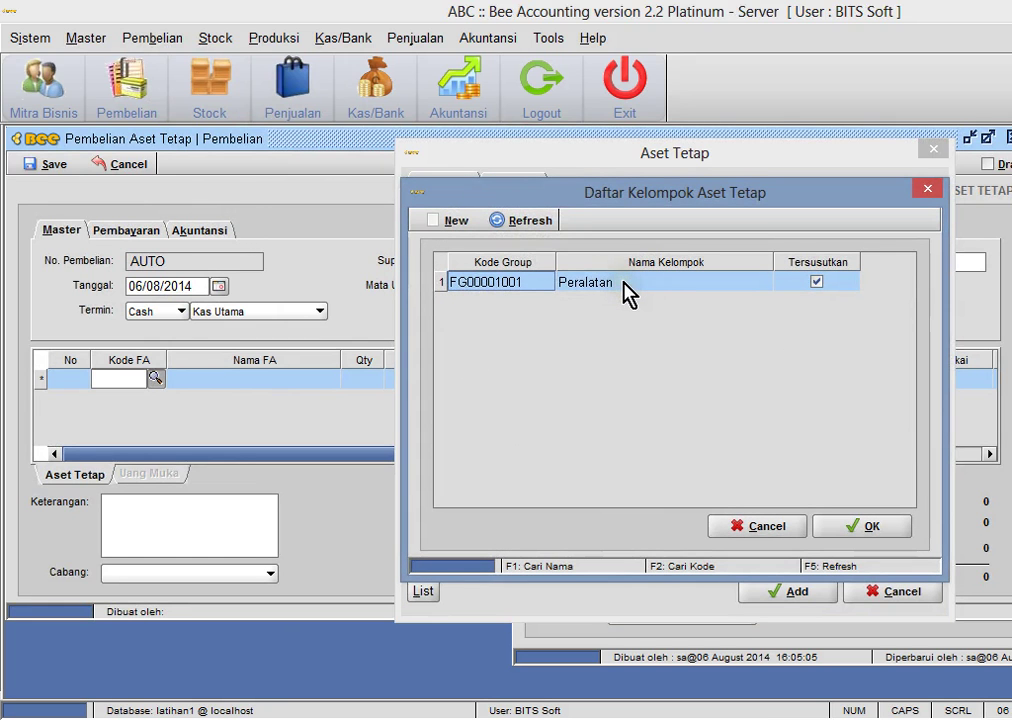
double_click(625, 288)
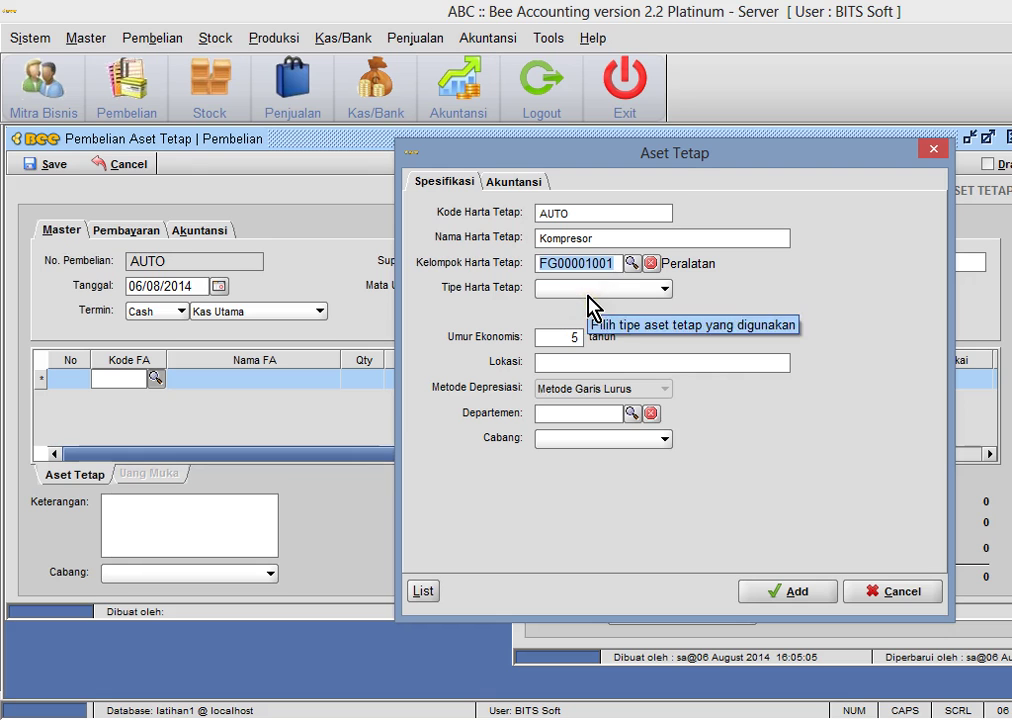
click(692, 350)
click(677, 352)
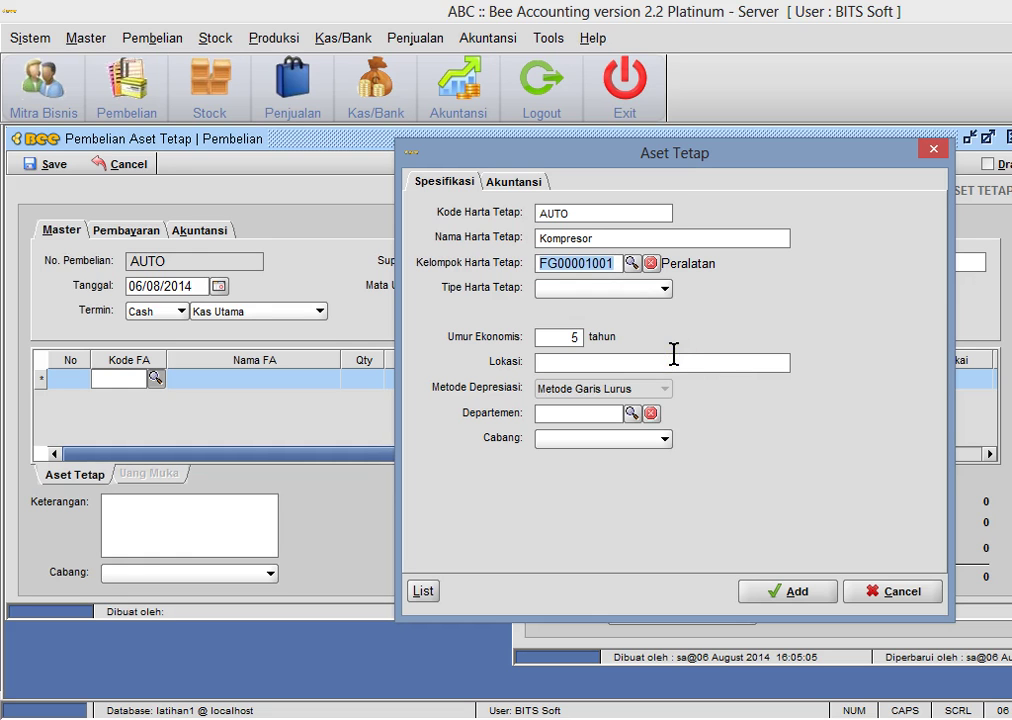
- Set type Berwujud and location bengkel1, then add the asset as line 1
click(603, 290)
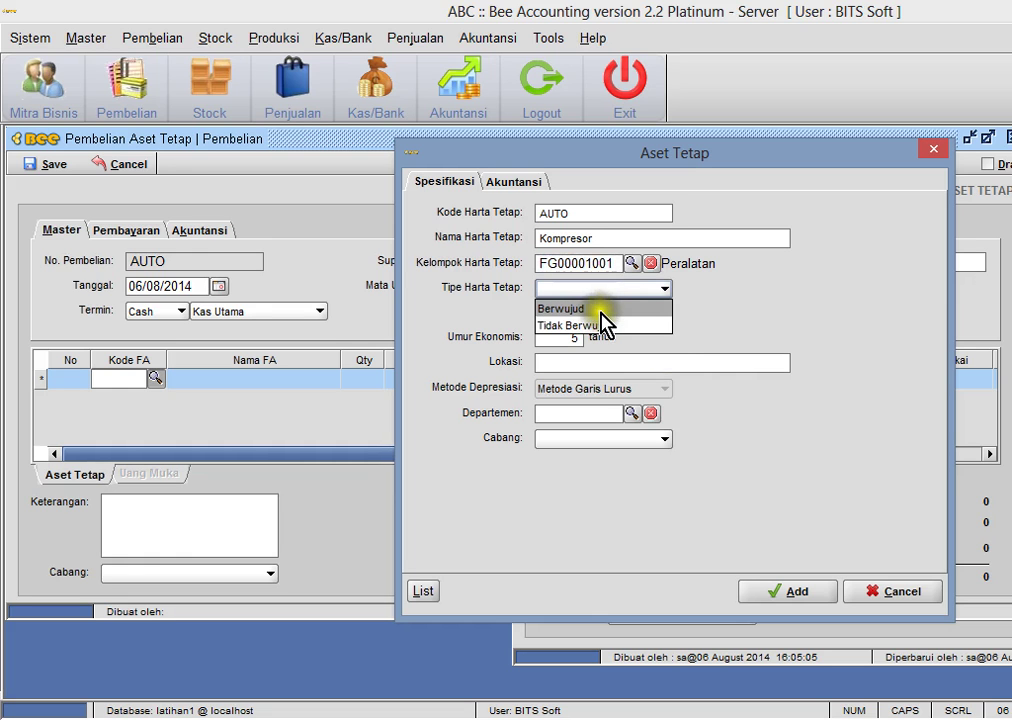
click(600, 307)
click(584, 368)
click(593, 357)
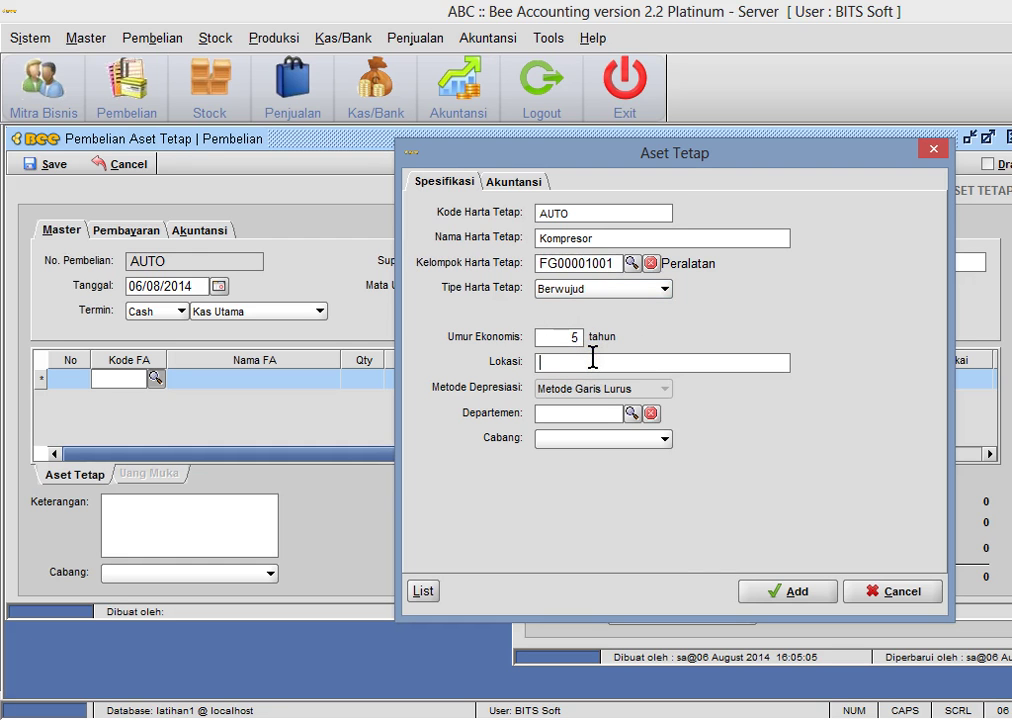
text(bengkel1)
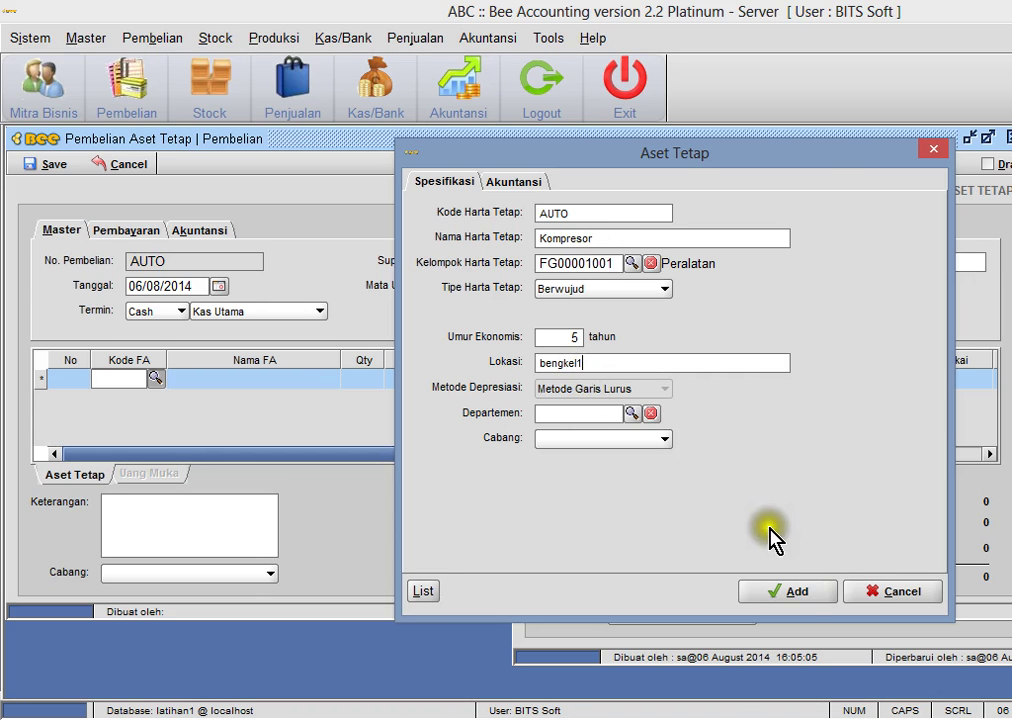
click(800, 600)
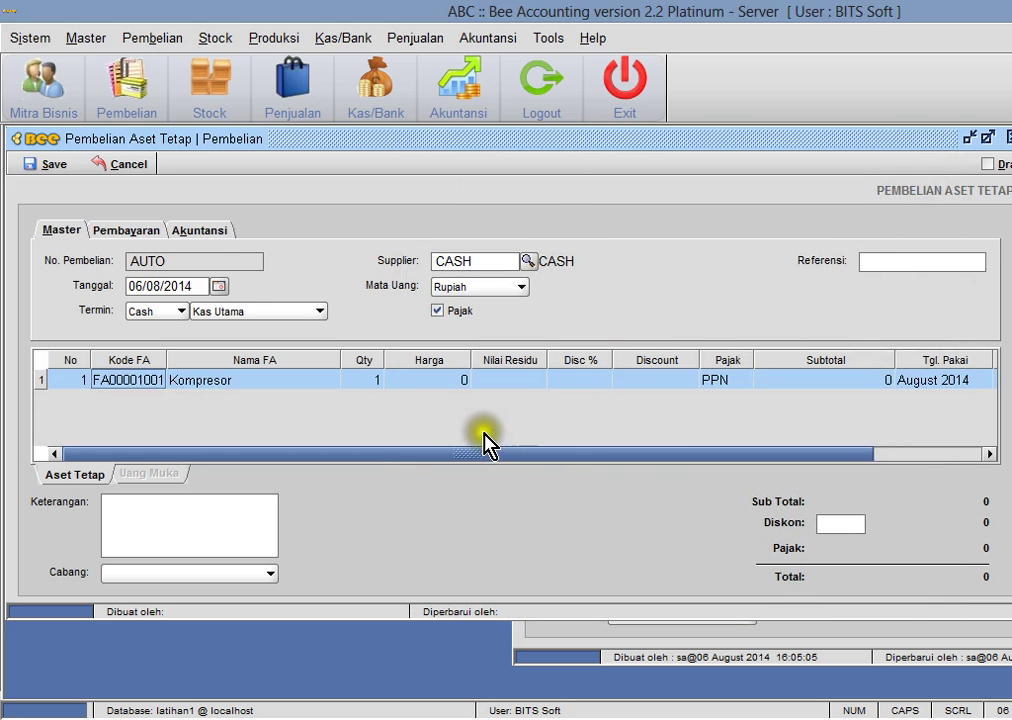
- Price the Kompresor at 25,000,000, remove tax, and save the purchase as PF00001001
click(434, 381)
text(25000000)
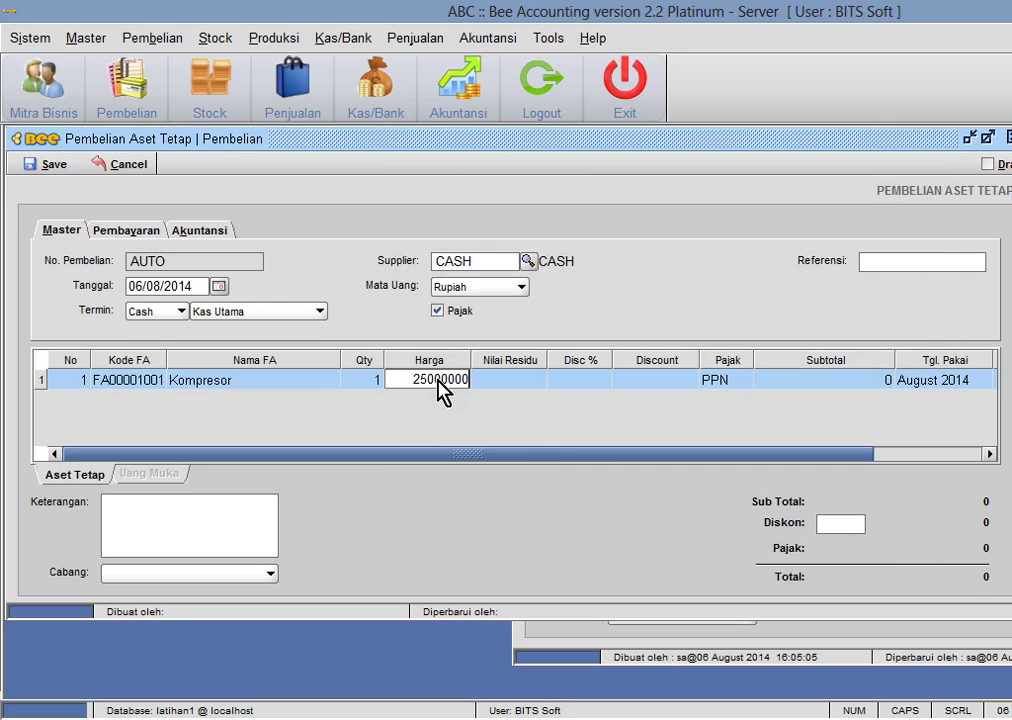
key(Return)
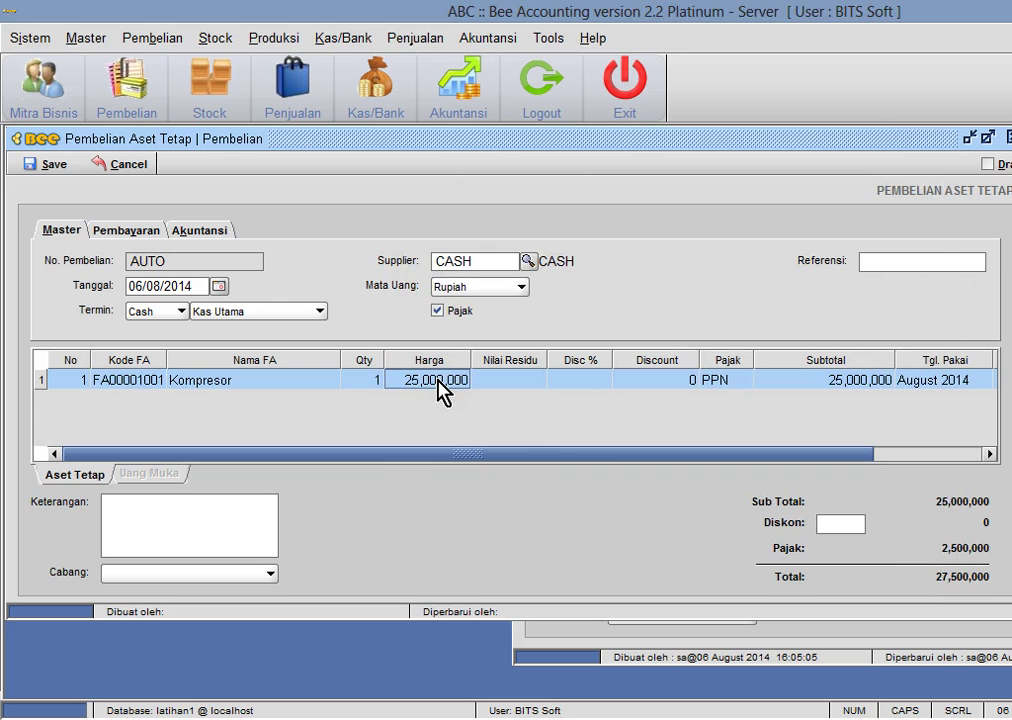
click(437, 310)
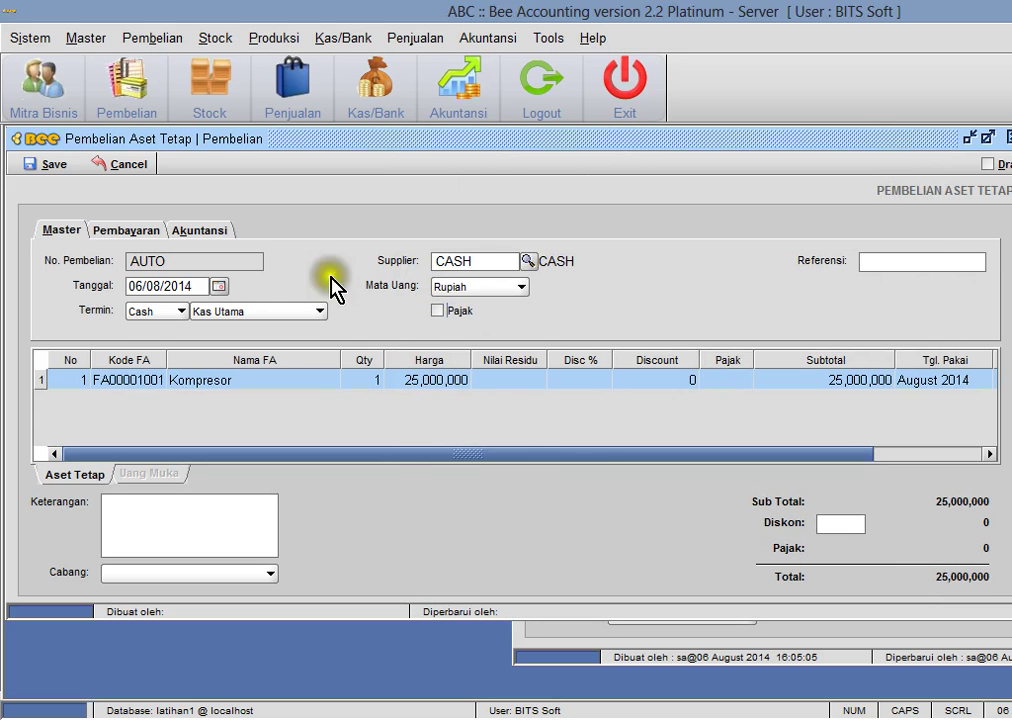
click(55, 166)
click(668, 392)
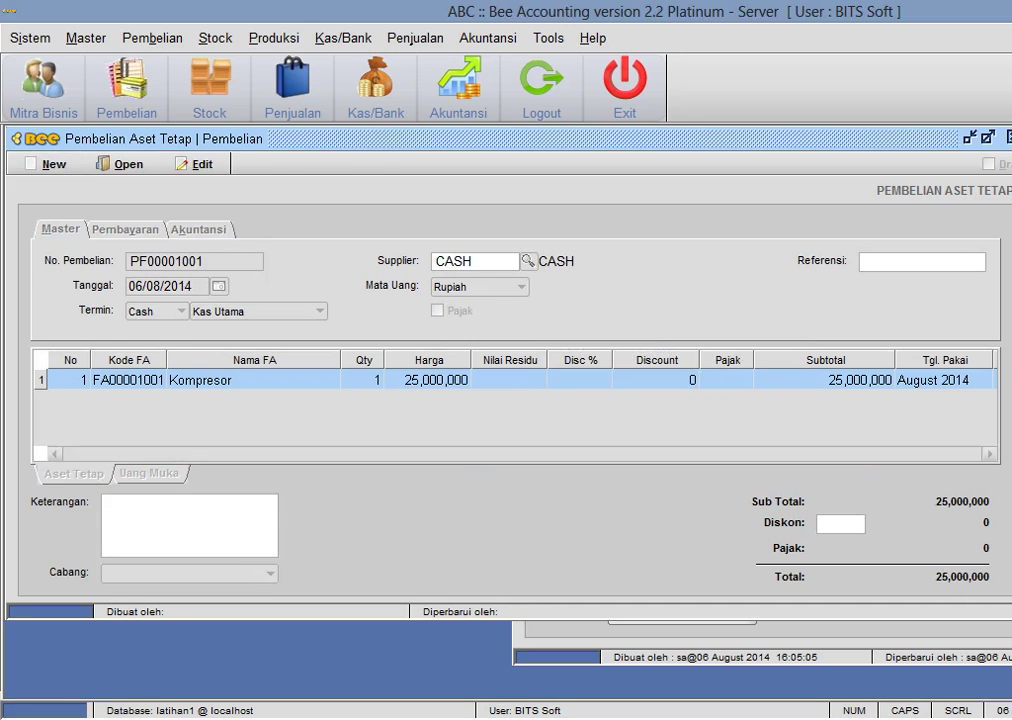
- Close the purchase and bring up the general journal entry list
click(1005, 138)
click(730, 278)
click(560, 232)
click(624, 238)
- Load journal JN00001005 pairing 160004 with Kas 110002, then preview the balance sheet
double_click(720, 385)
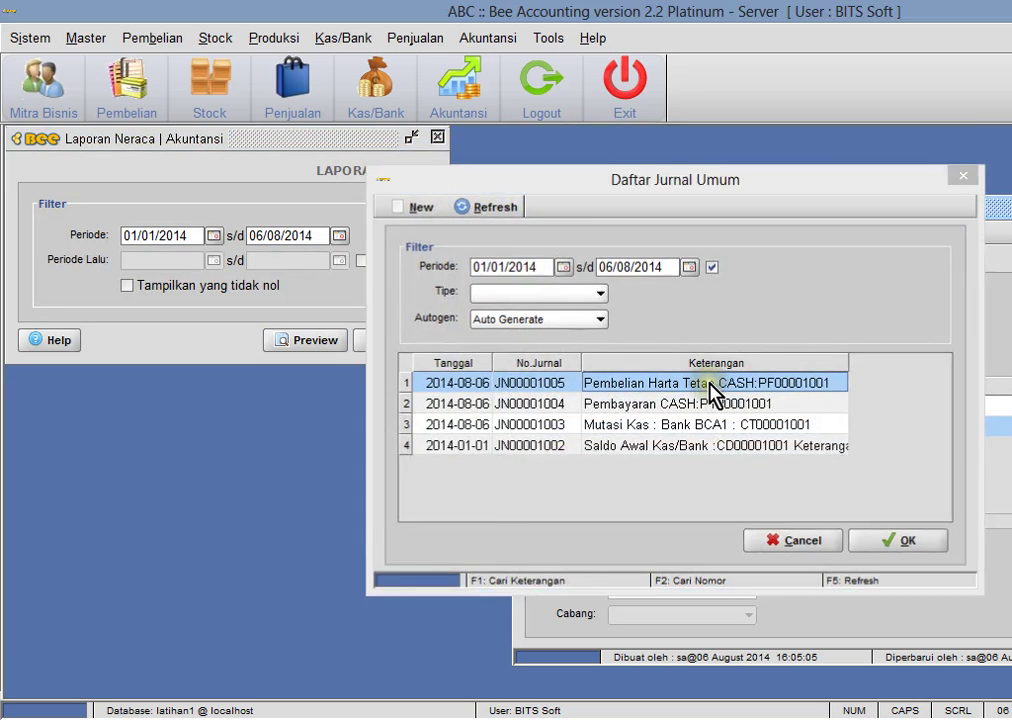
click(752, 428)
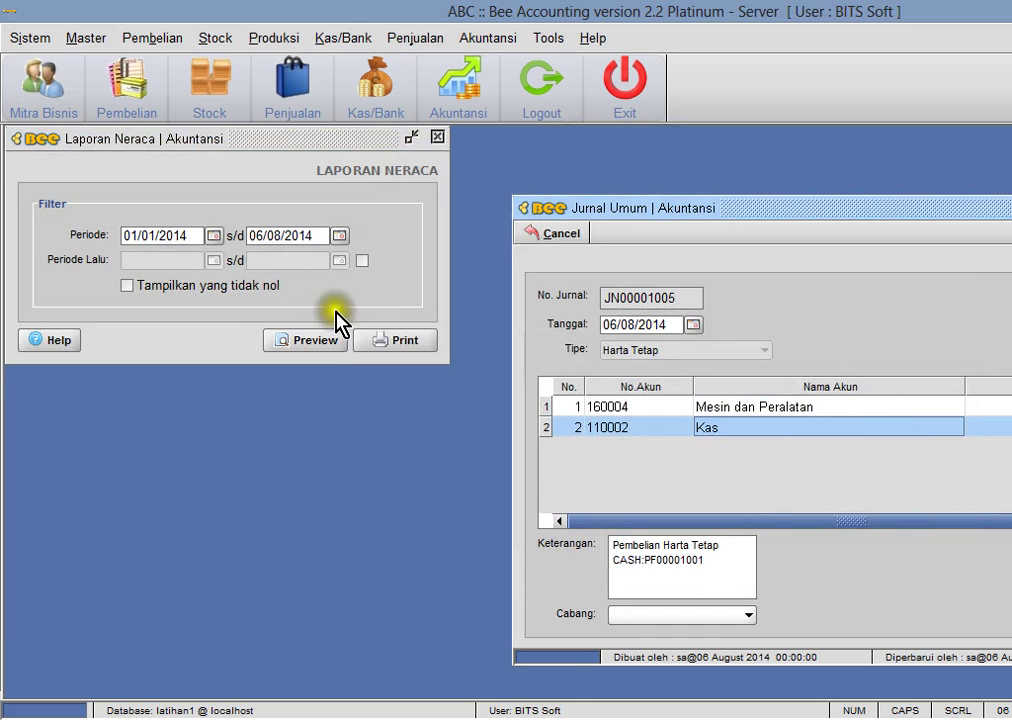
click(326, 342)
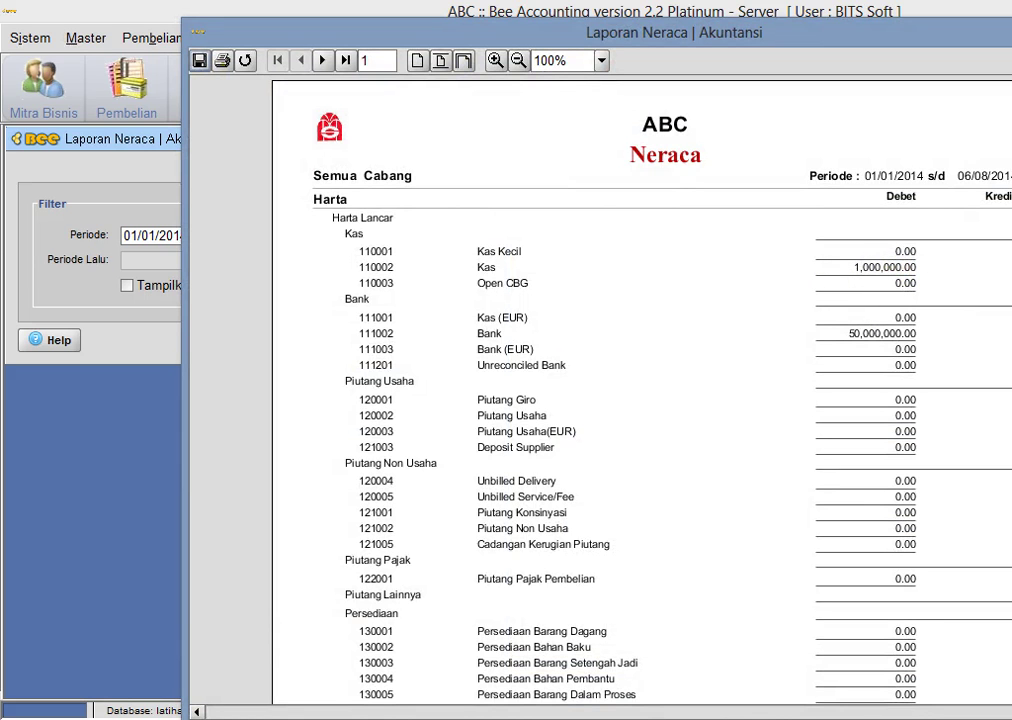
- Check both Neraca pages, with 160004 at 25,000,000 and 100,000,000 totals, then close it
scroll(640, 390, down, 10)
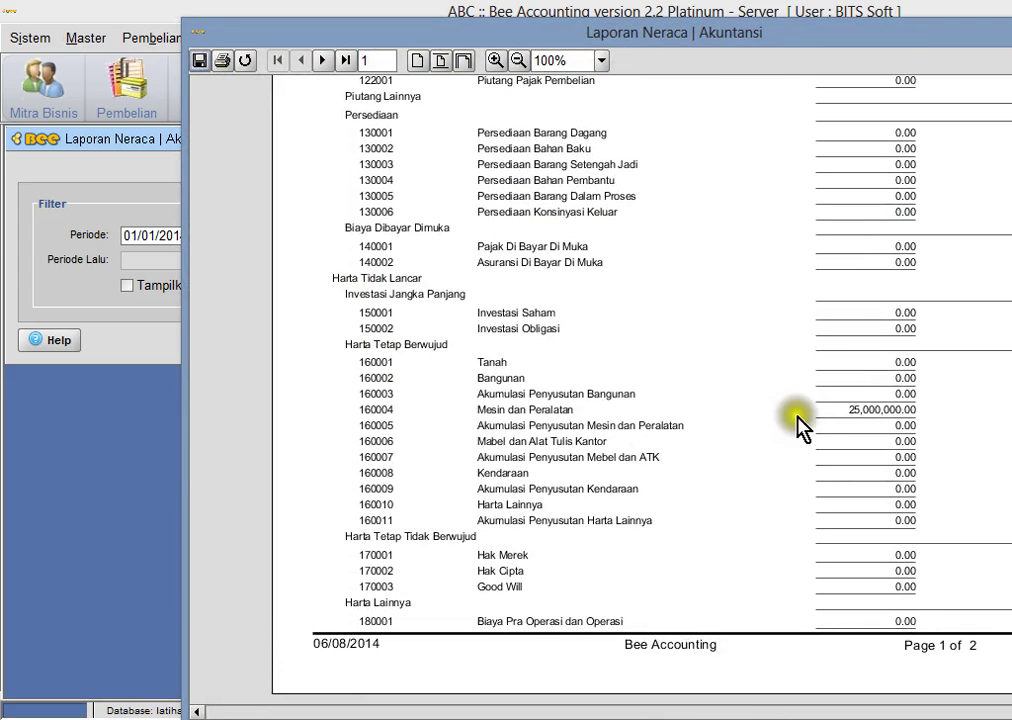
click(323, 60)
scroll(640, 380, up, 10)
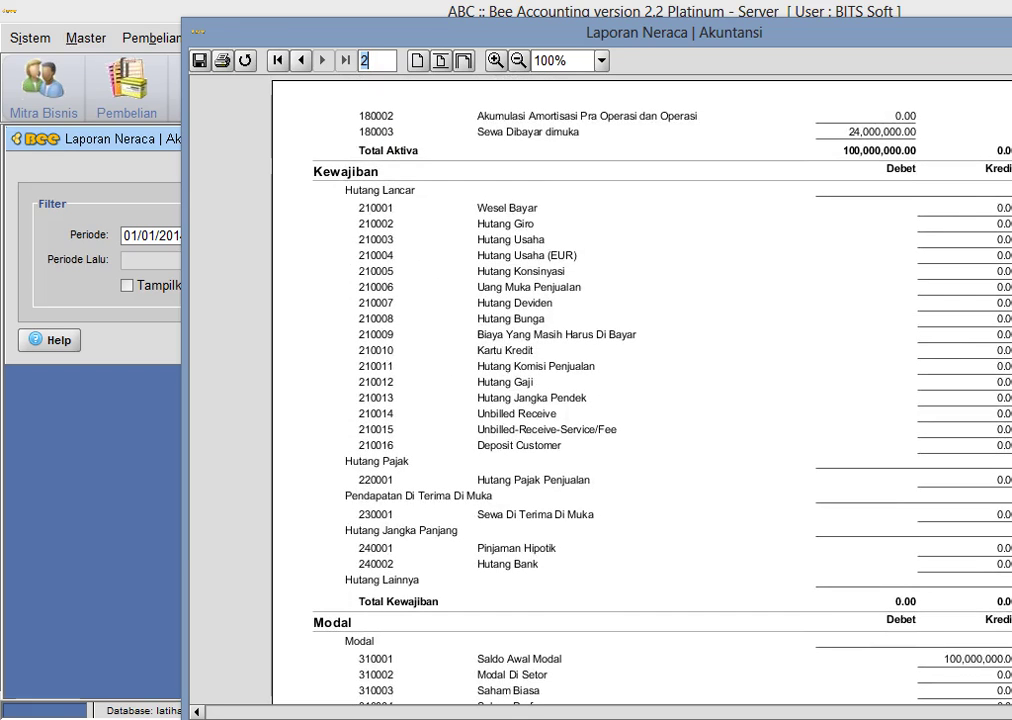
scroll(1008, 305, down, 10)
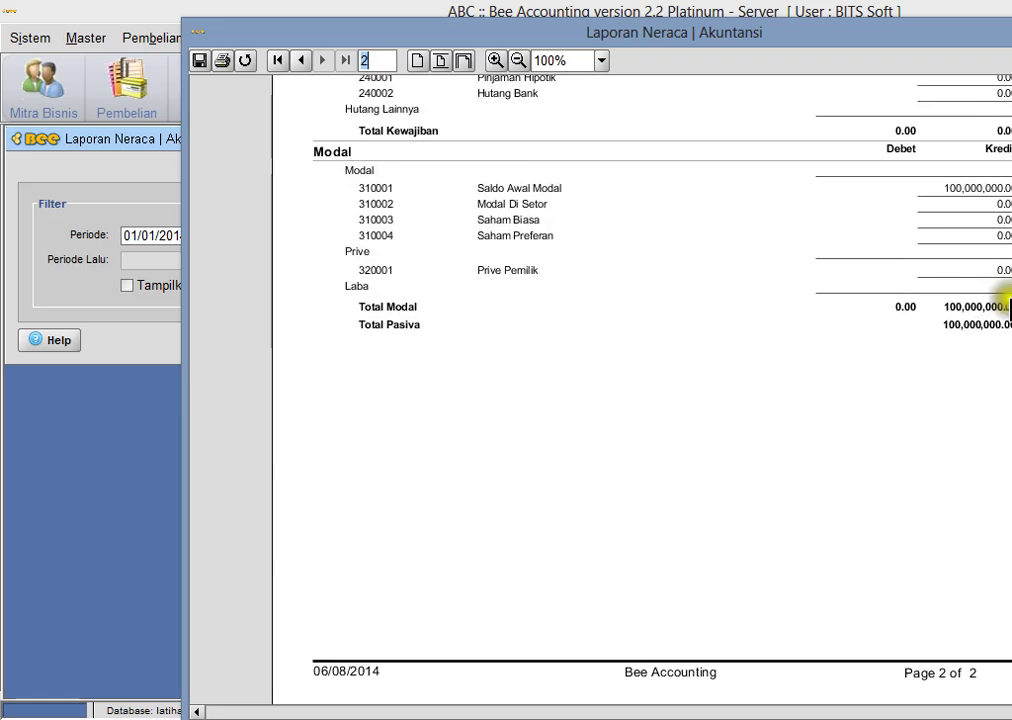
scroll(640, 390, up, 8)
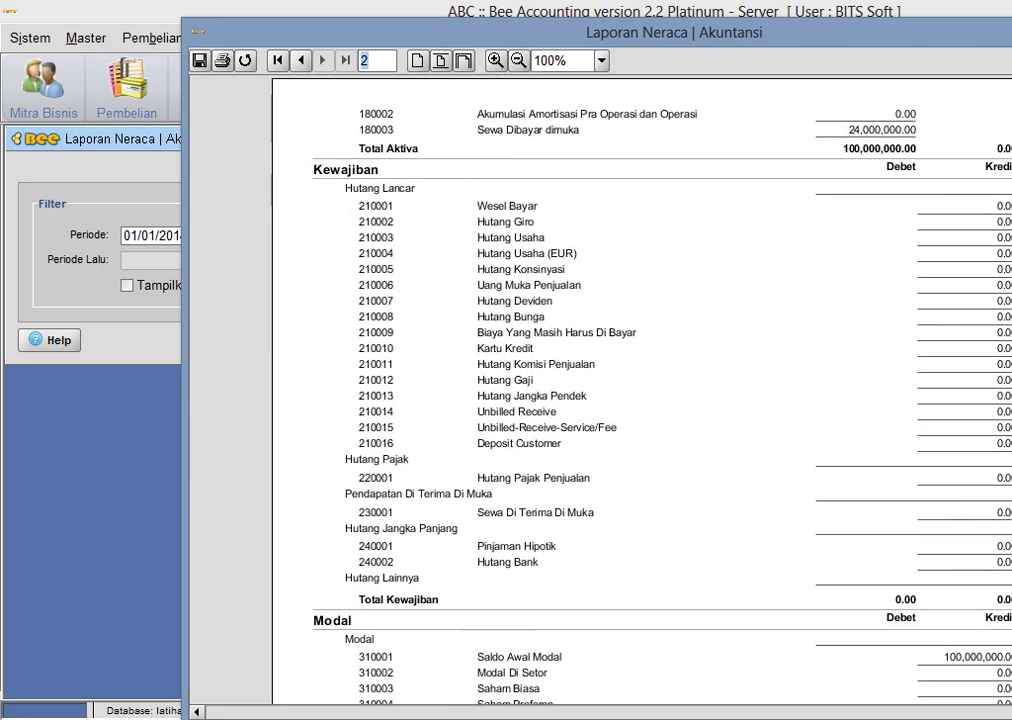
key(Escape)
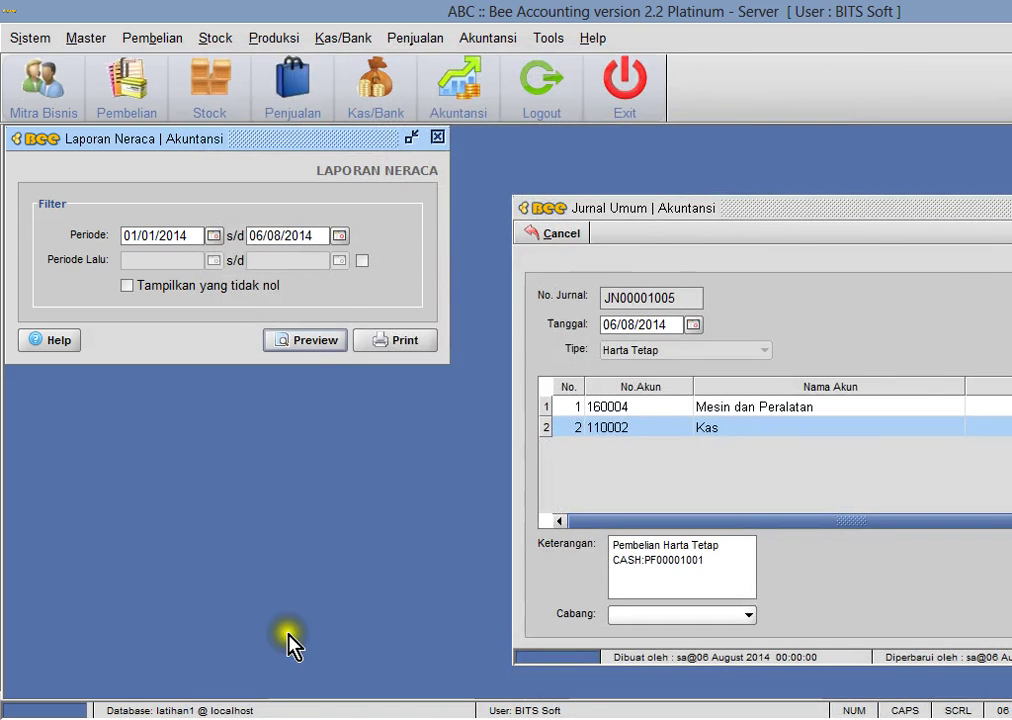
key(alt+Tab)
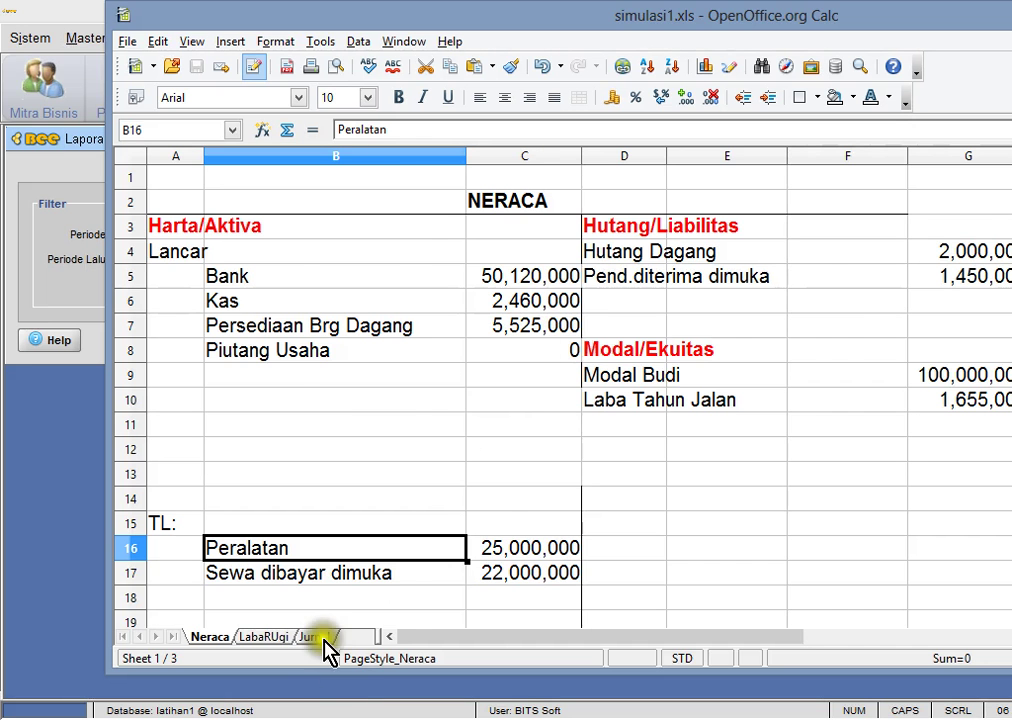
- On the Jurnal sheet, review journal J5's lines and the Ban unit price in H4, then return to Bee Accounting
click(314, 637)
click(463, 408)
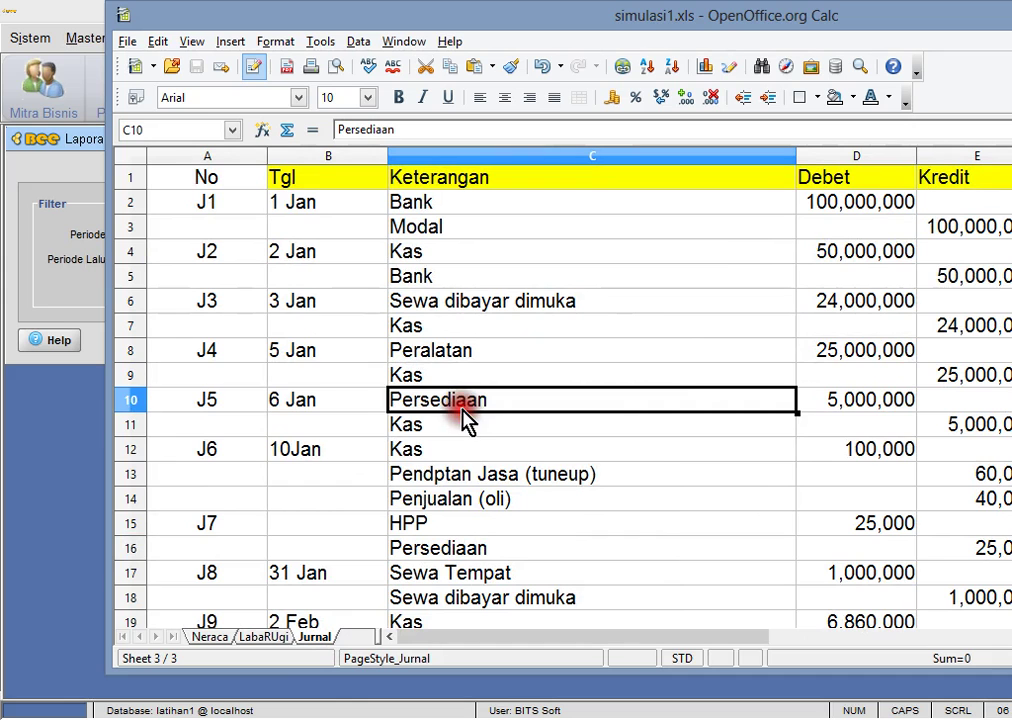
click(448, 426)
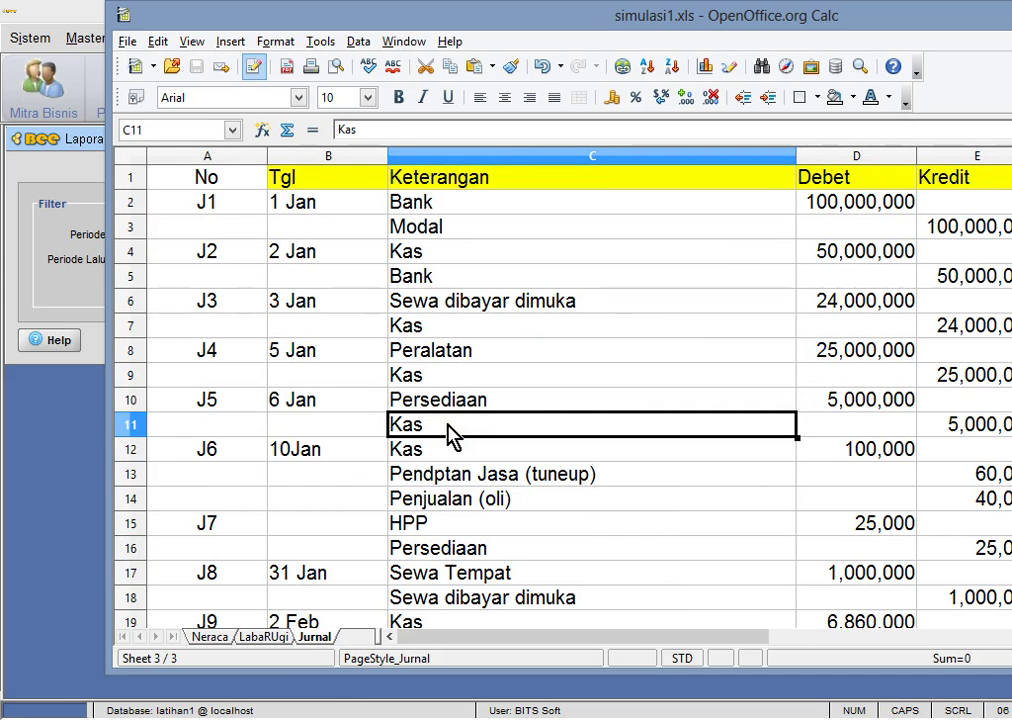
key(Right)
key(Right)
key(Right)
key(Right)
key(Right)
key(Right)
key(Right)
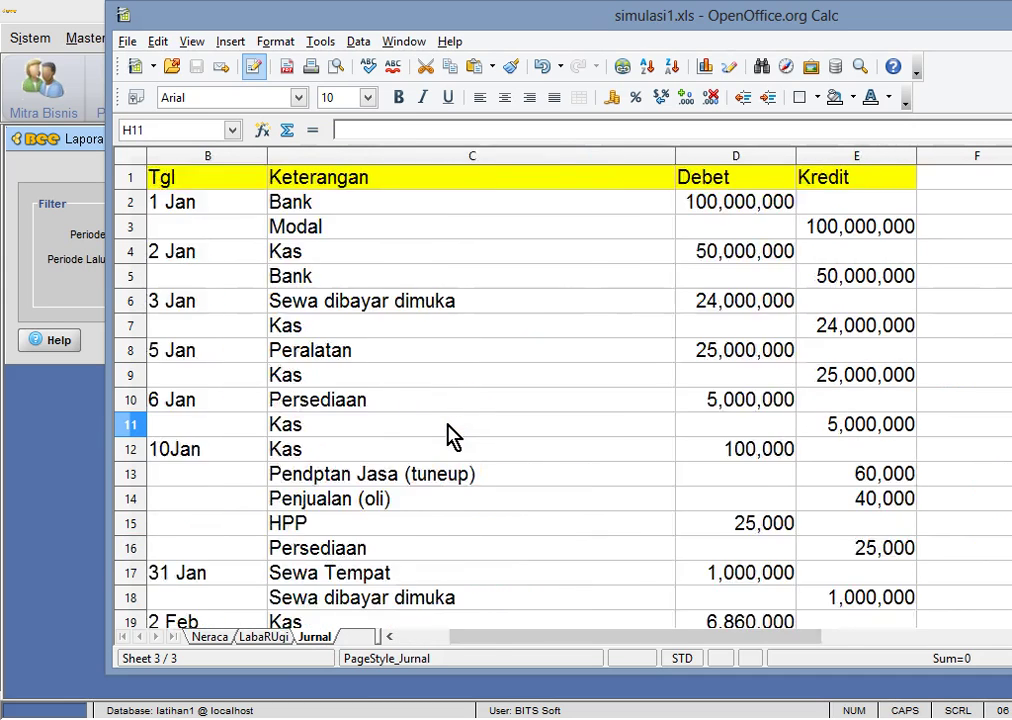
key(Up)
key(Up)
key(Up)
key(Up)
key(Up)
key(Up)
key(Up)
key(Left)
key(Left)
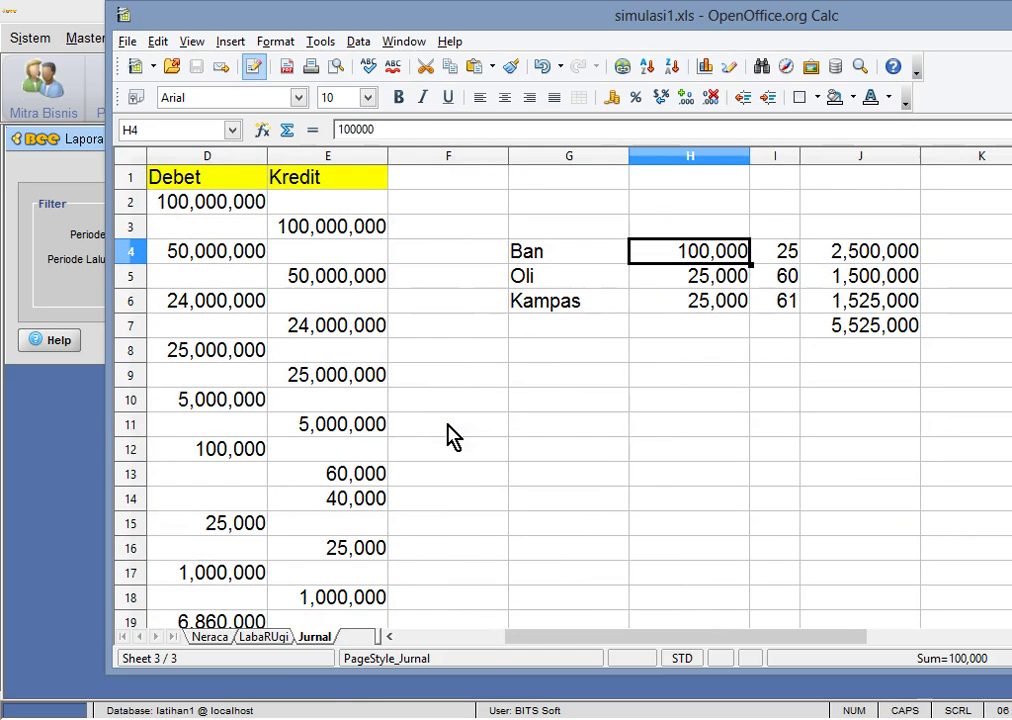
key(alt+Tab)
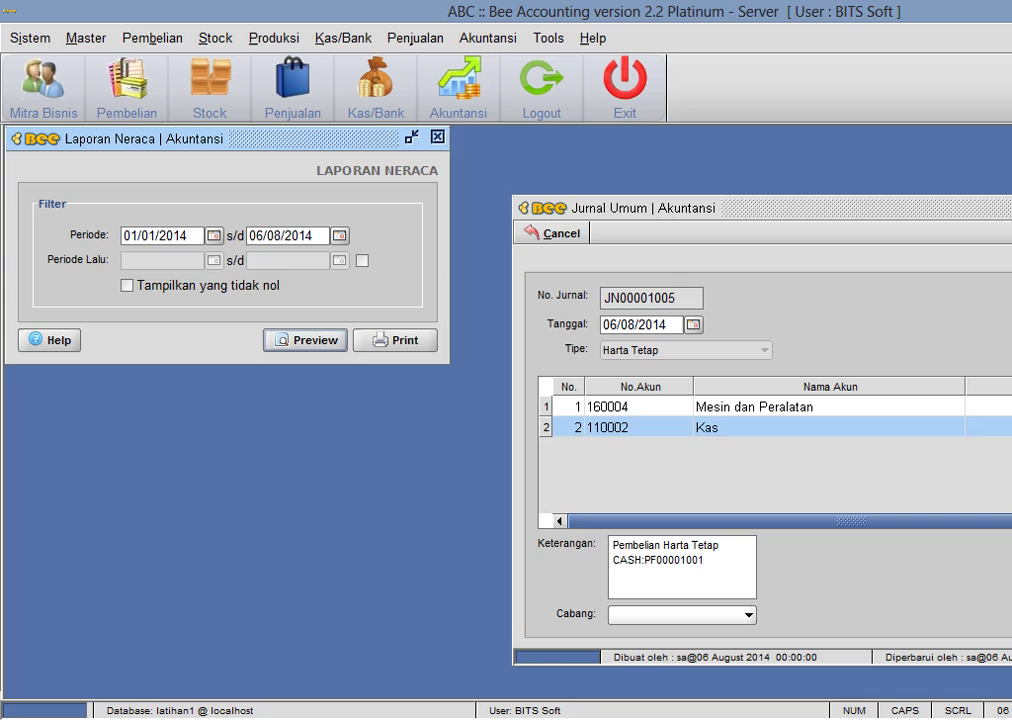
- Close the Neraca report settings and general journal, and open the Browse Item list
click(437, 137)
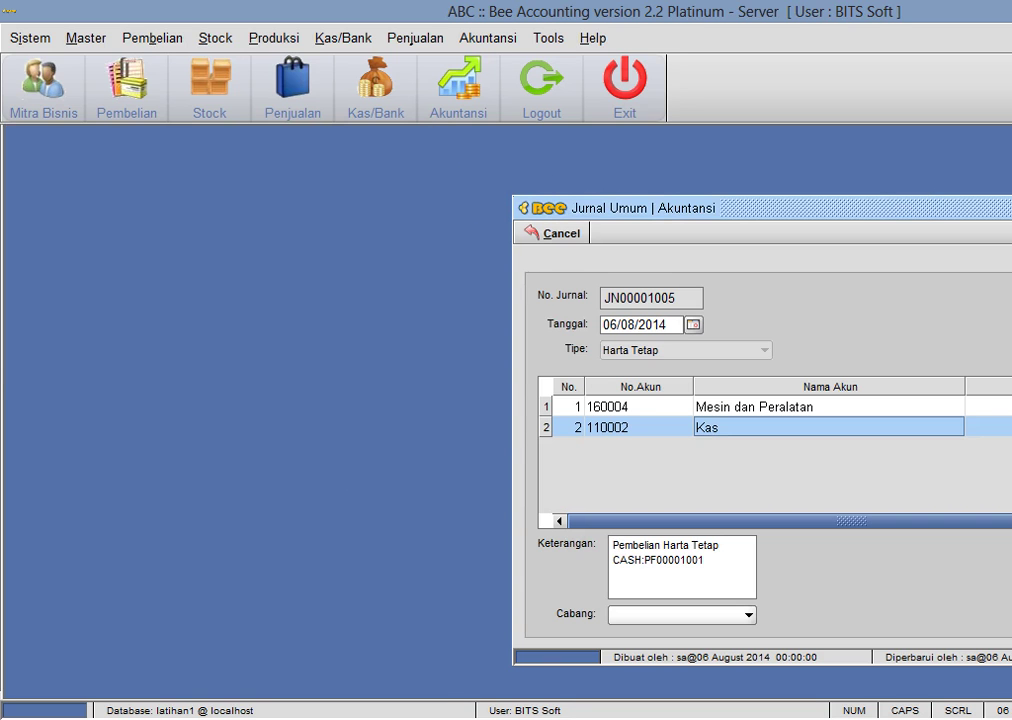
key(Escape)
click(100, 40)
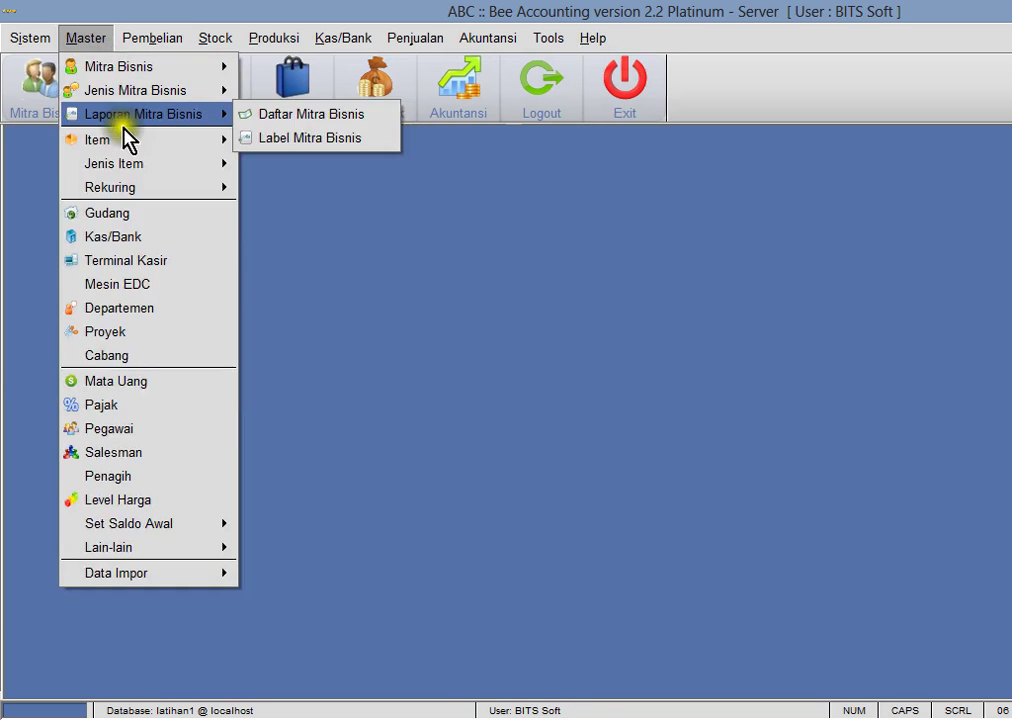
mouse_move(140, 140)
click(279, 142)
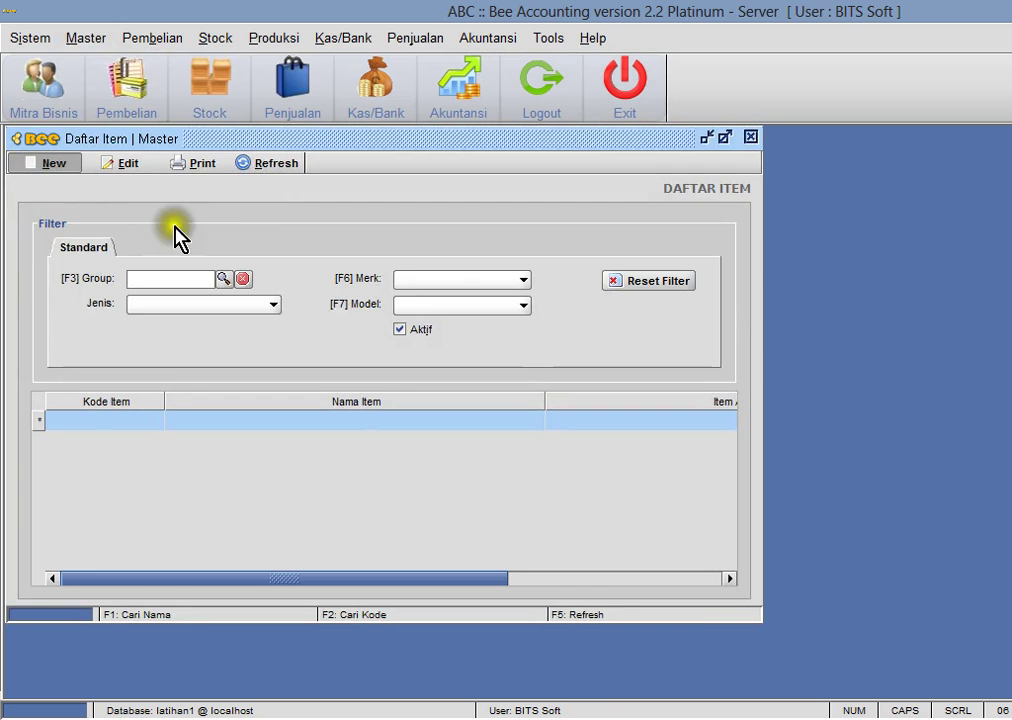
- Start a new inventory item named Ban and check its empty Item Grup lookup
key(alt+n)
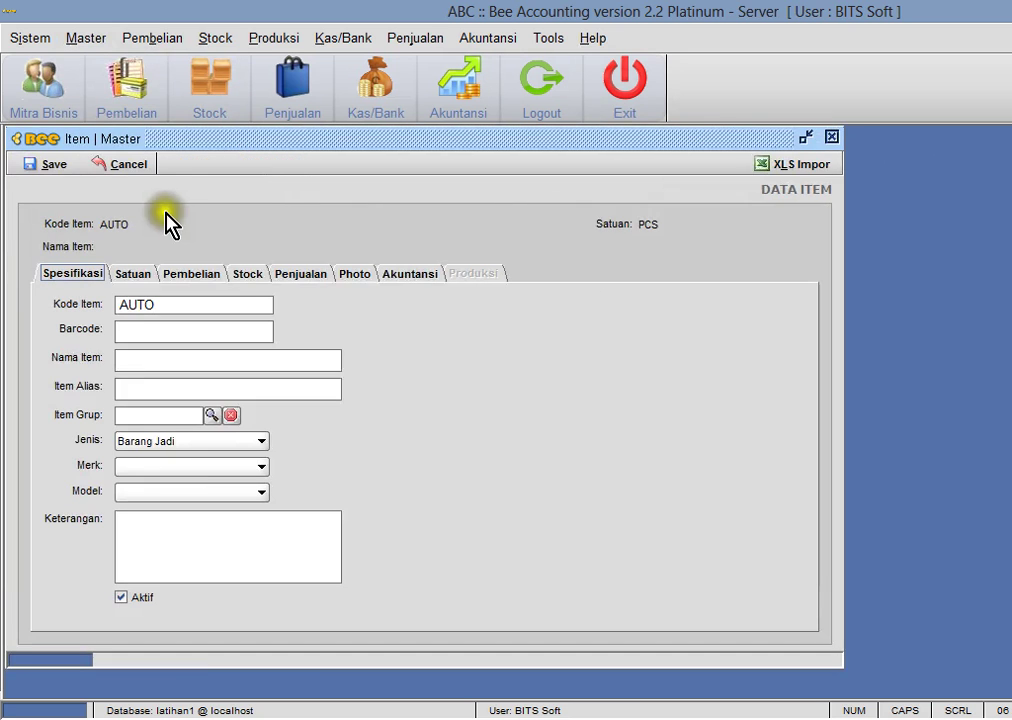
click(456, 350)
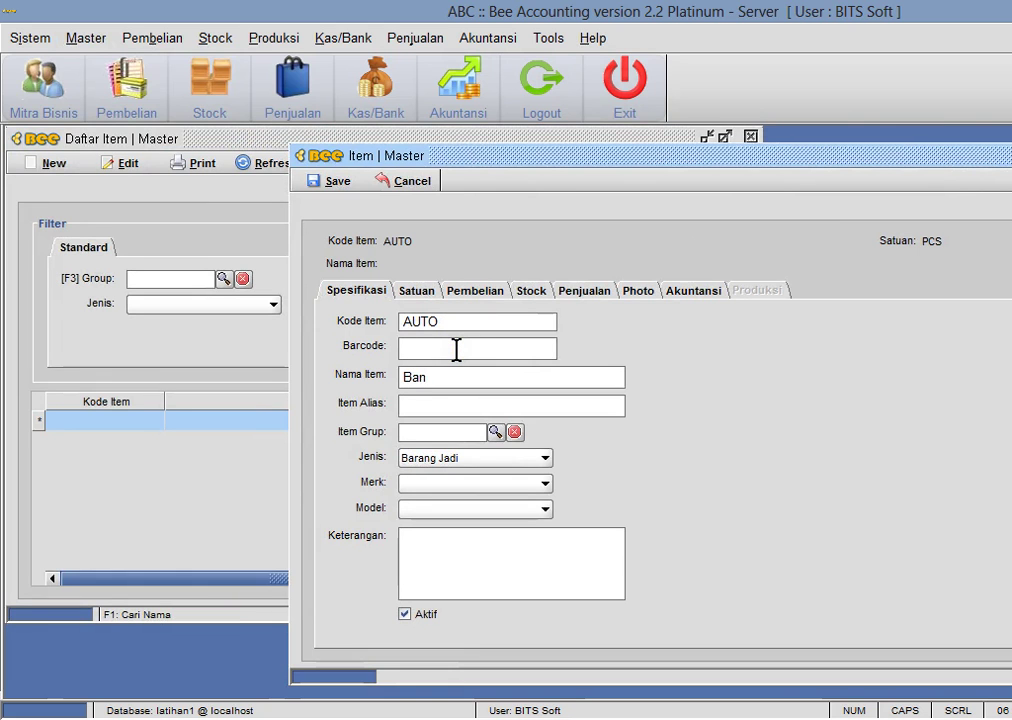
click(495, 431)
click(810, 506)
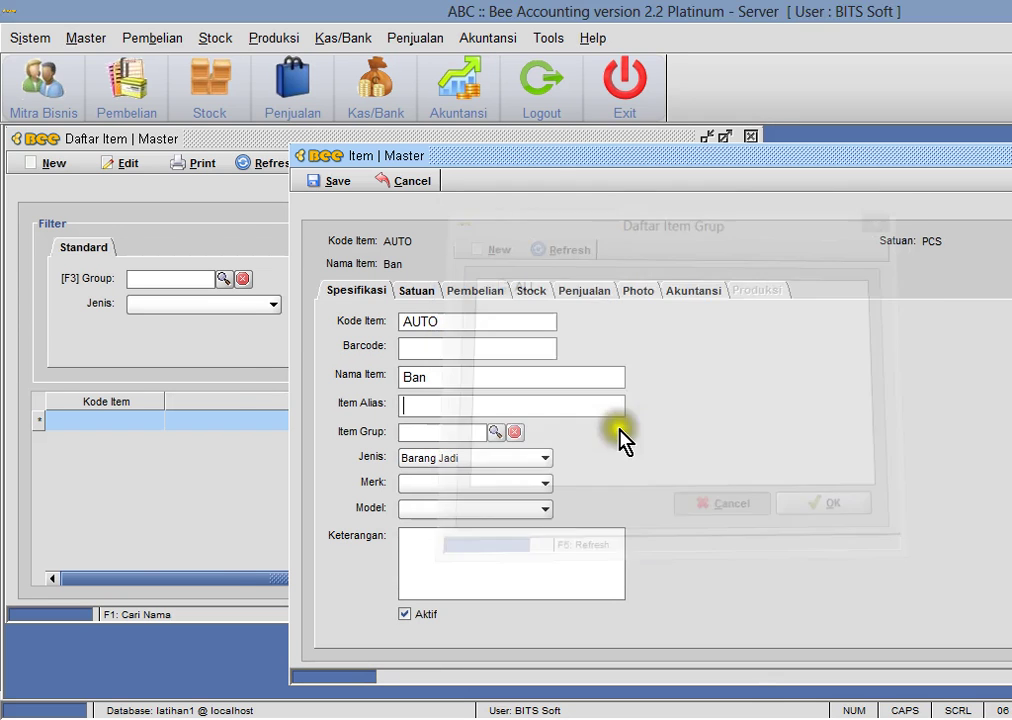
click(100, 42)
- Open the item group manager and add the item group Ban
mouse_move(130, 164)
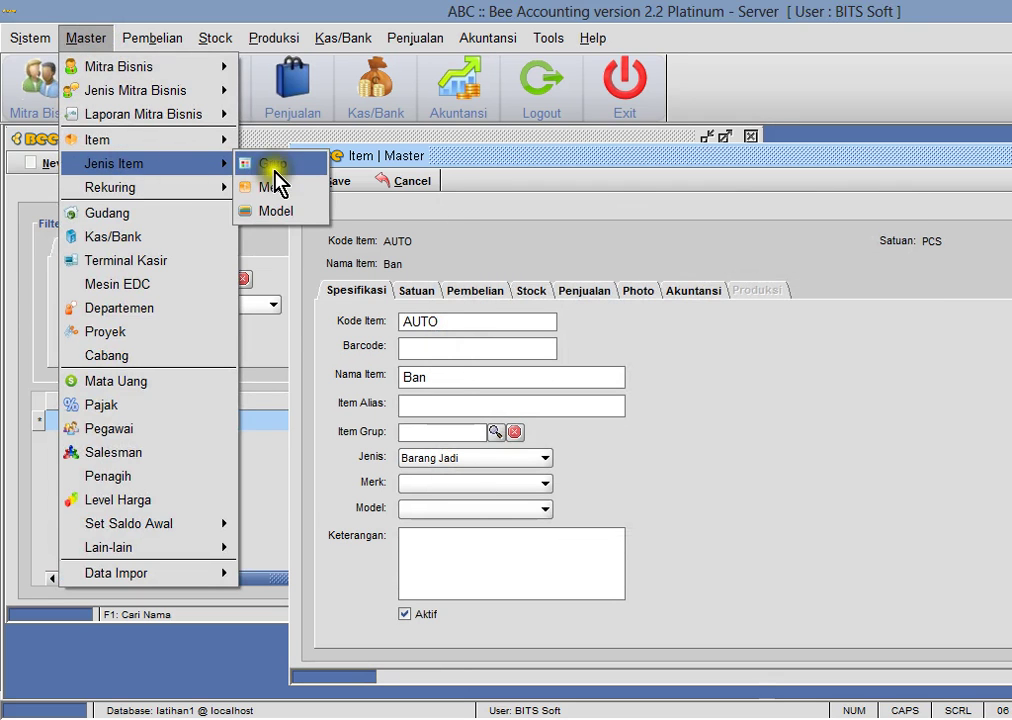
click(266, 165)
click(45, 163)
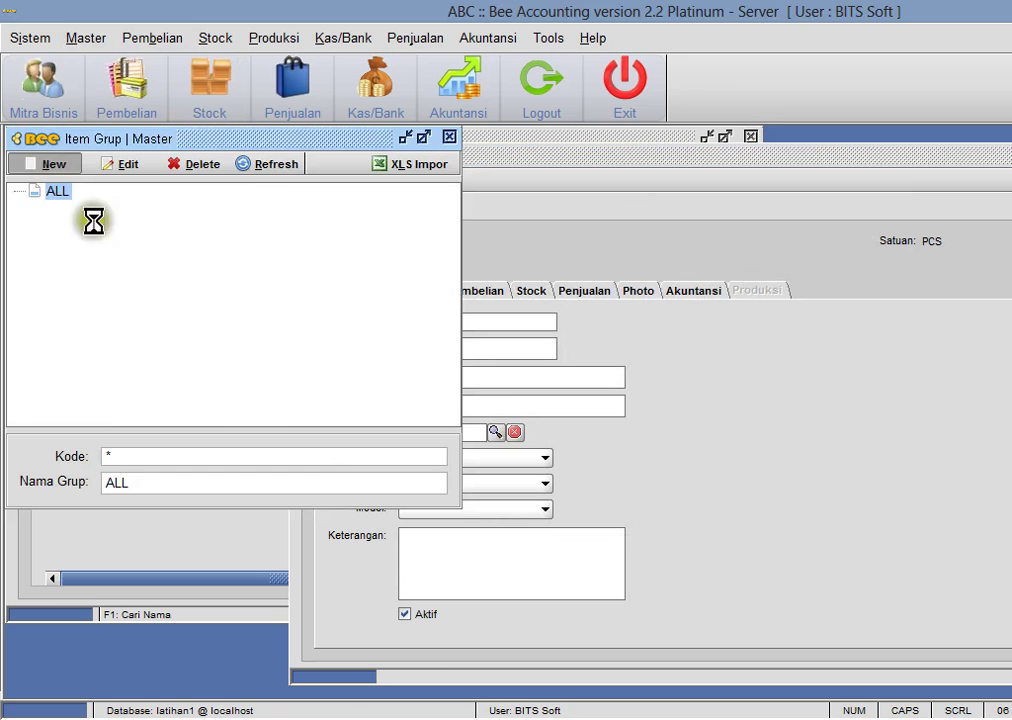
click(170, 473)
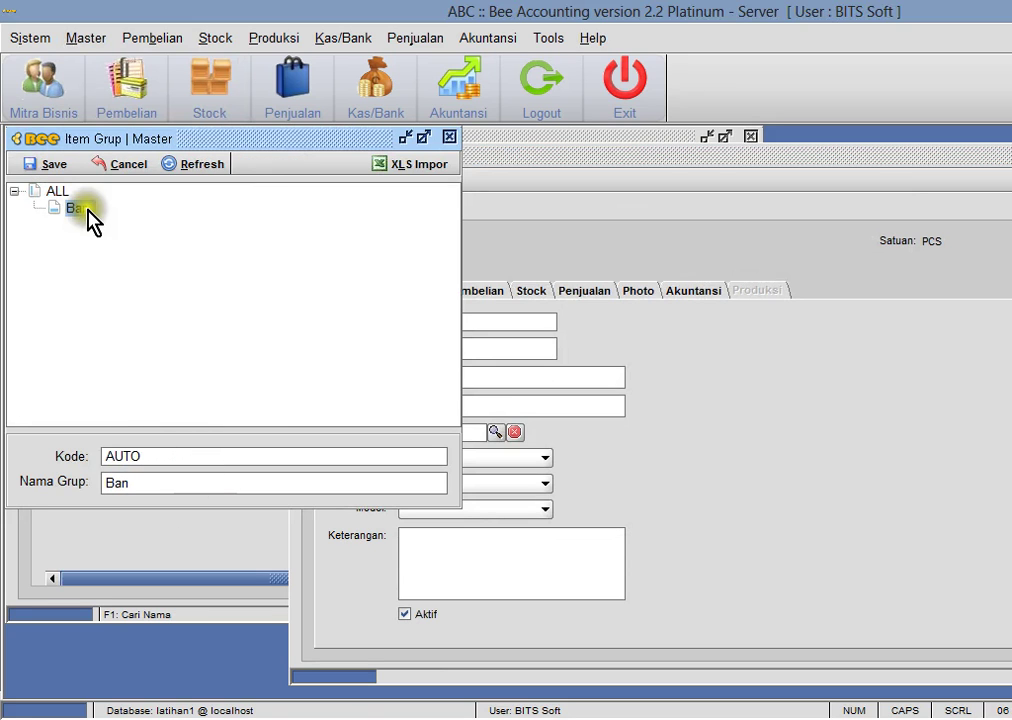
click(57, 192)
click(68, 164)
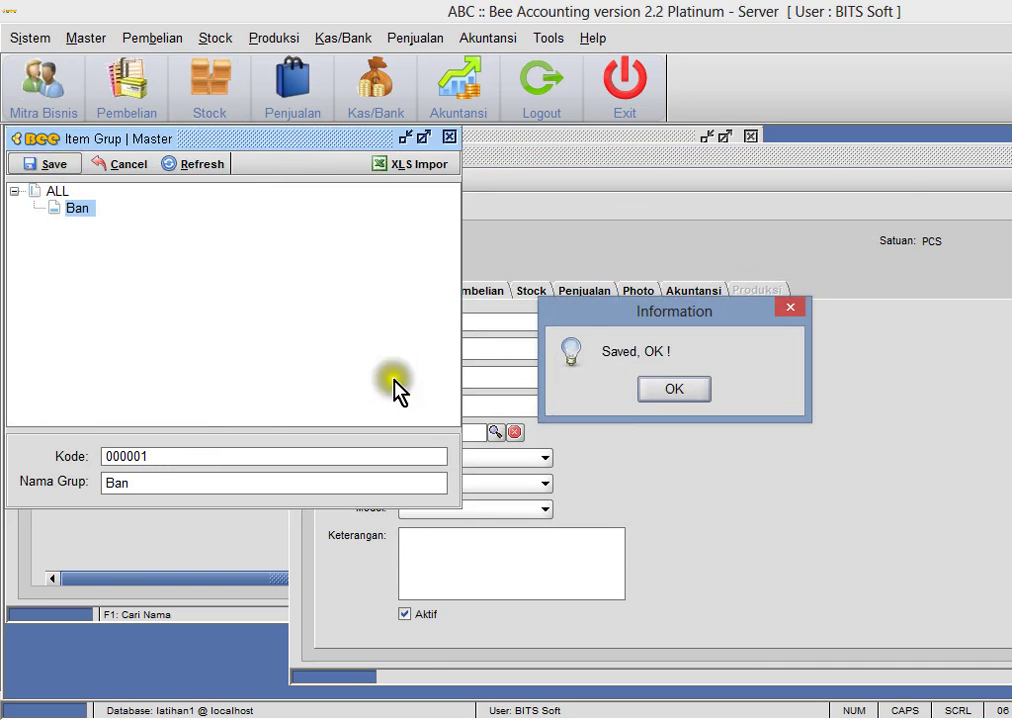
click(665, 390)
- Add the item group Oli under ALL
click(60, 192)
click(32, 163)
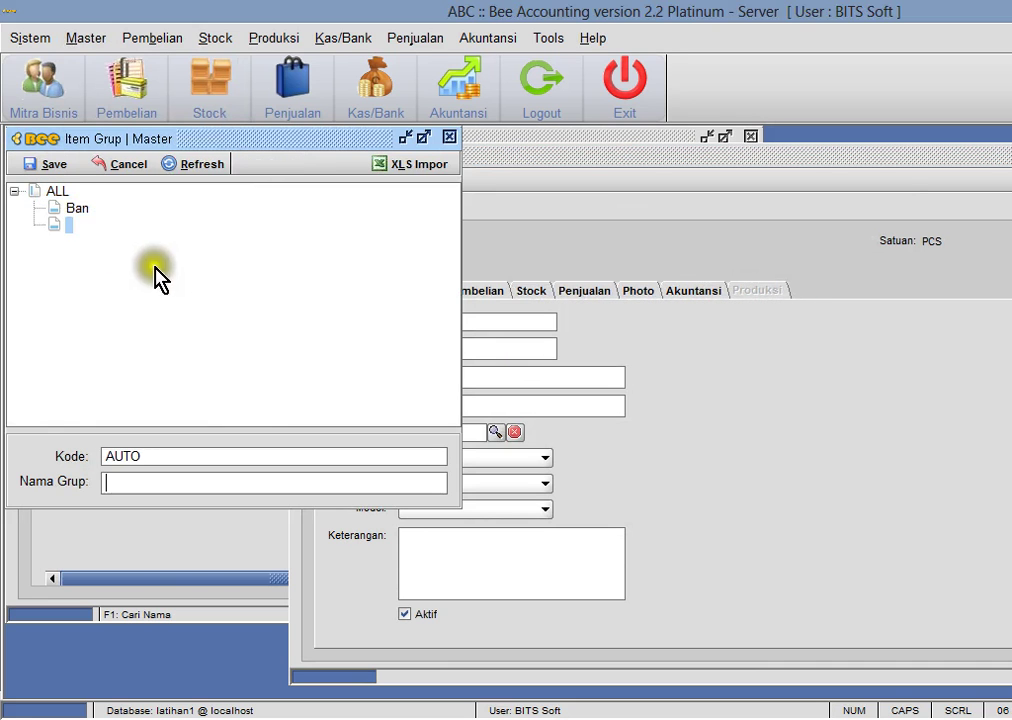
click(241, 381)
click(57, 170)
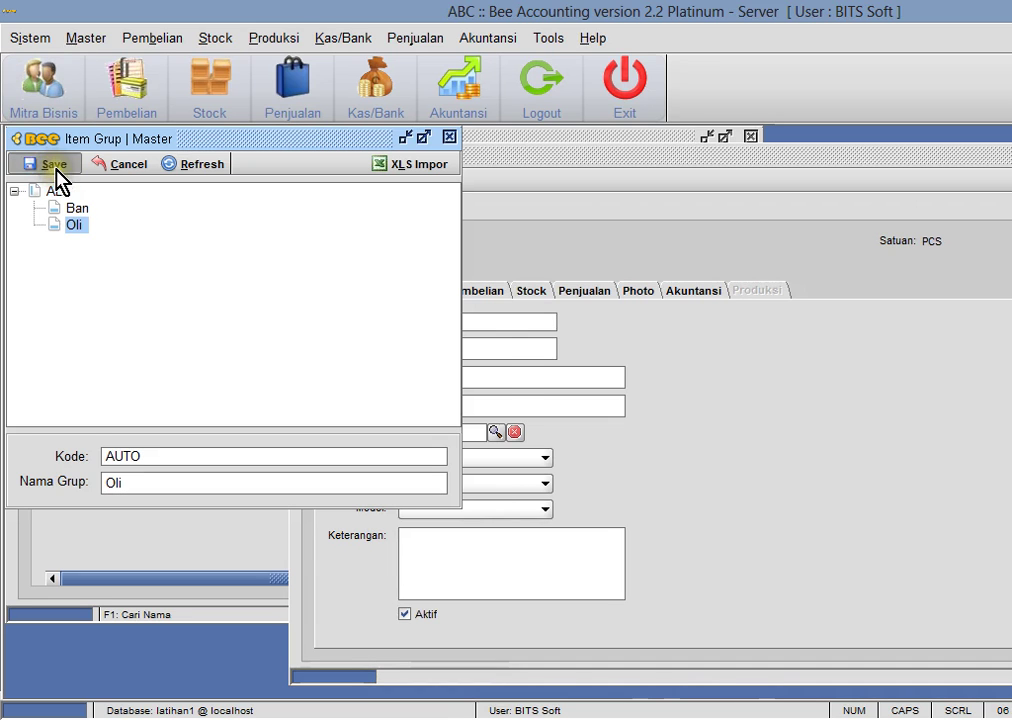
click(656, 392)
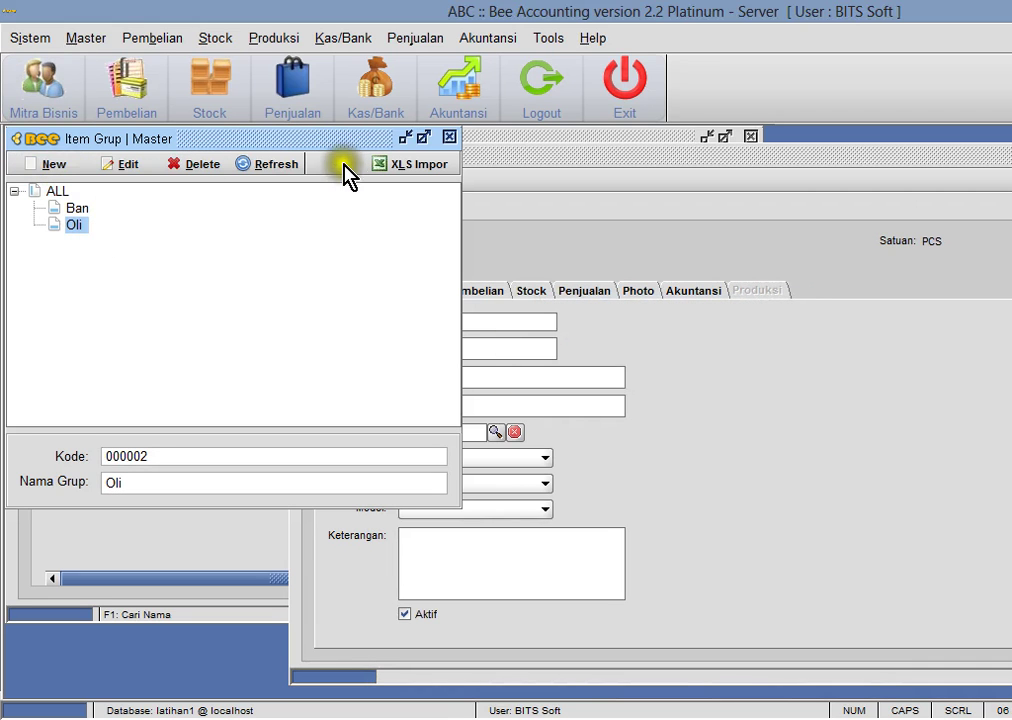
- Add the top-level item group Sparepart under ALL
click(57, 191)
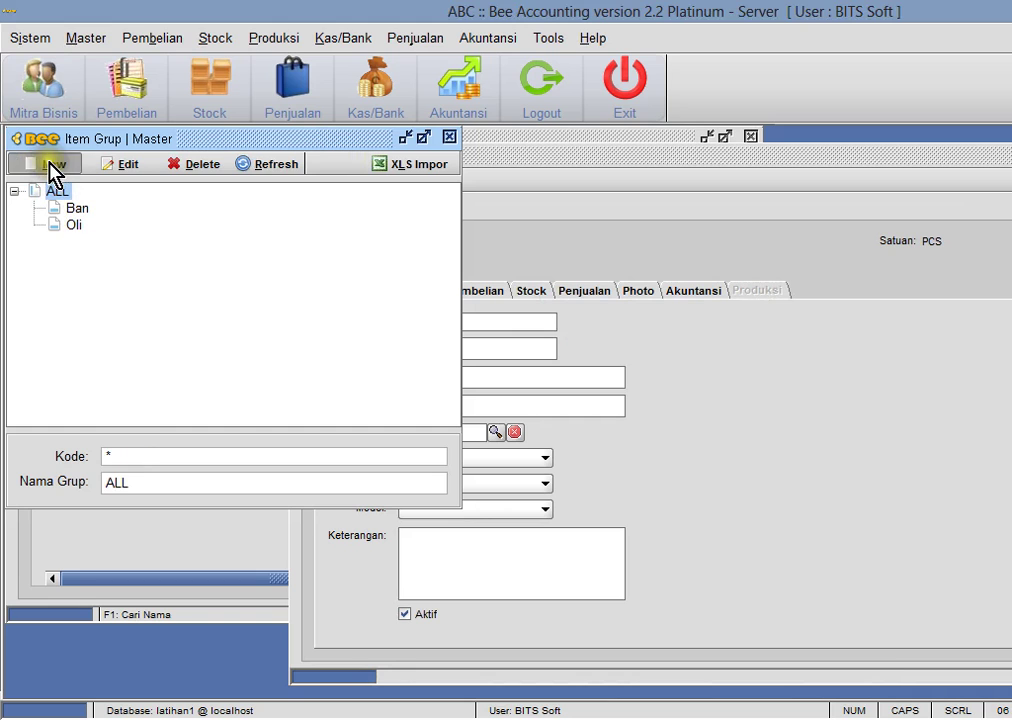
click(50, 164)
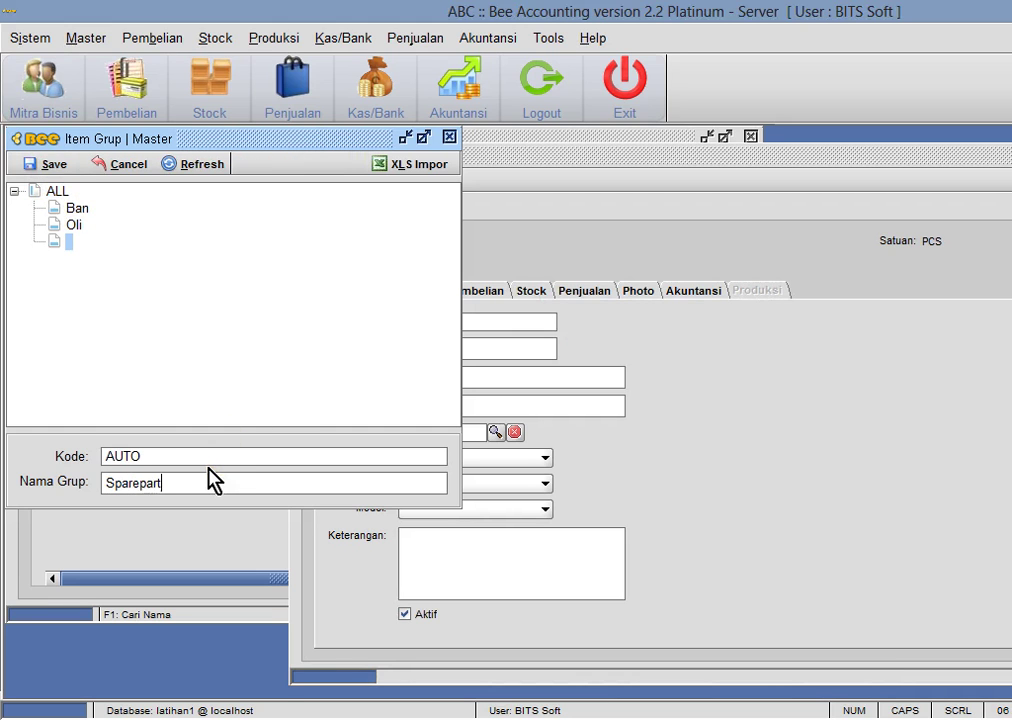
click(22, 165)
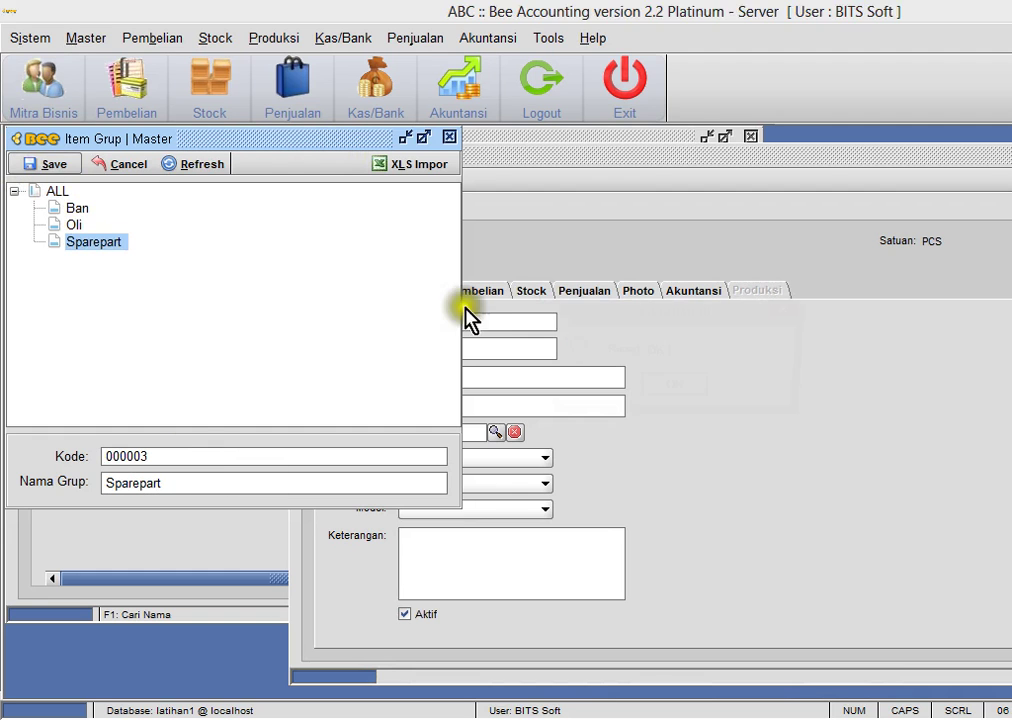
click(673, 392)
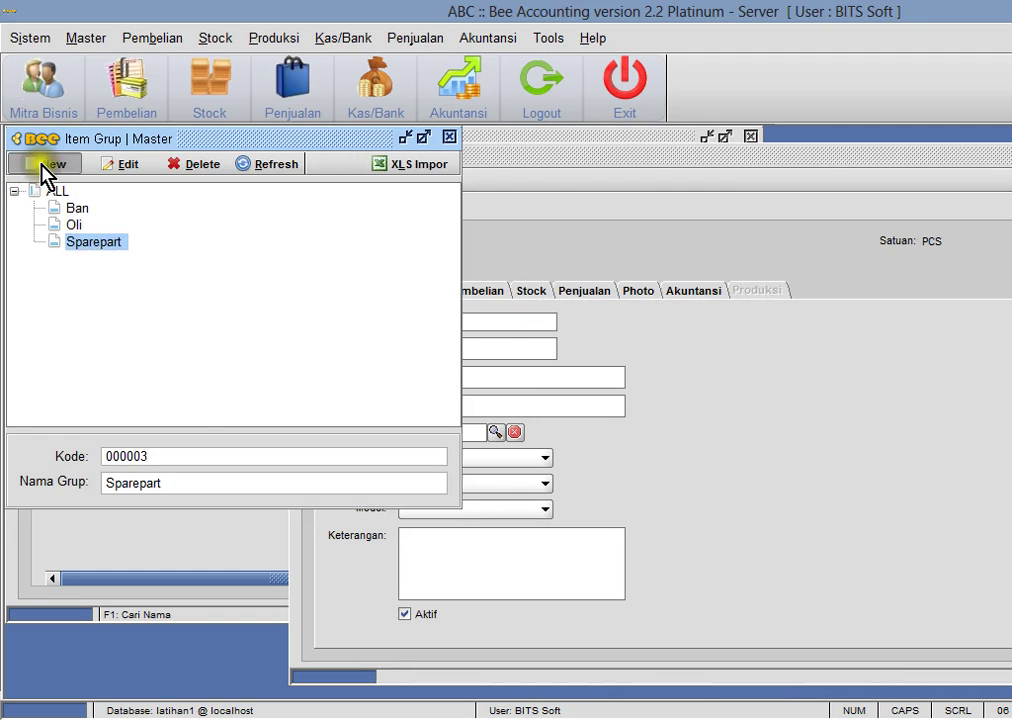
- Add Kampas as a subgroup of Sparepart and close the item group list
click(40, 165)
text(Kampas)
click(30, 164)
click(636, 376)
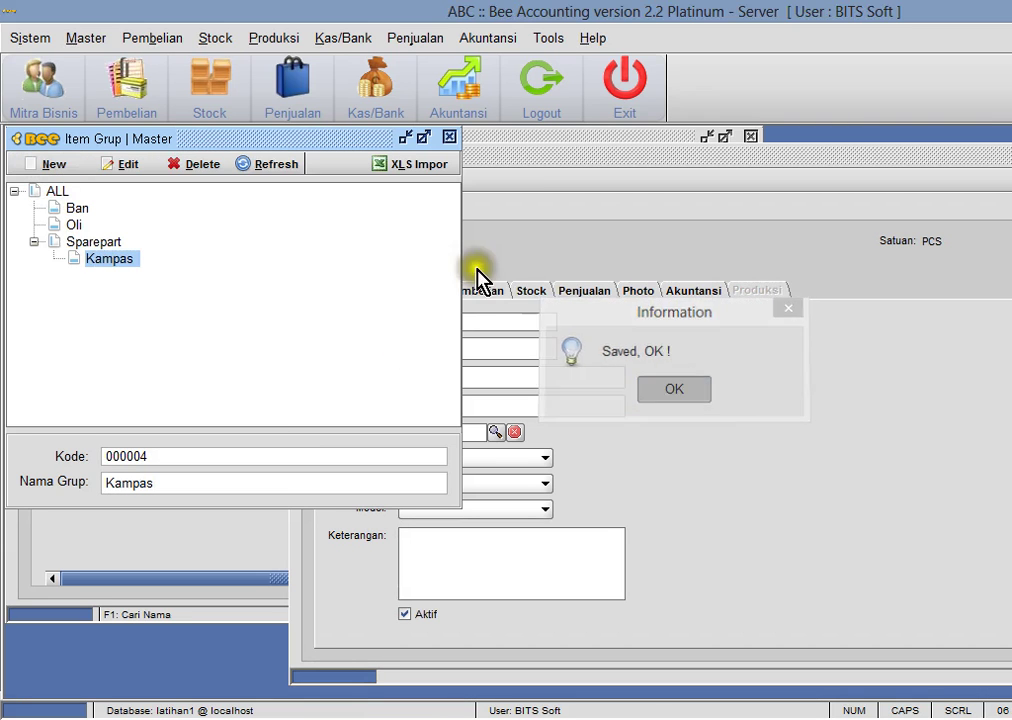
click(449, 137)
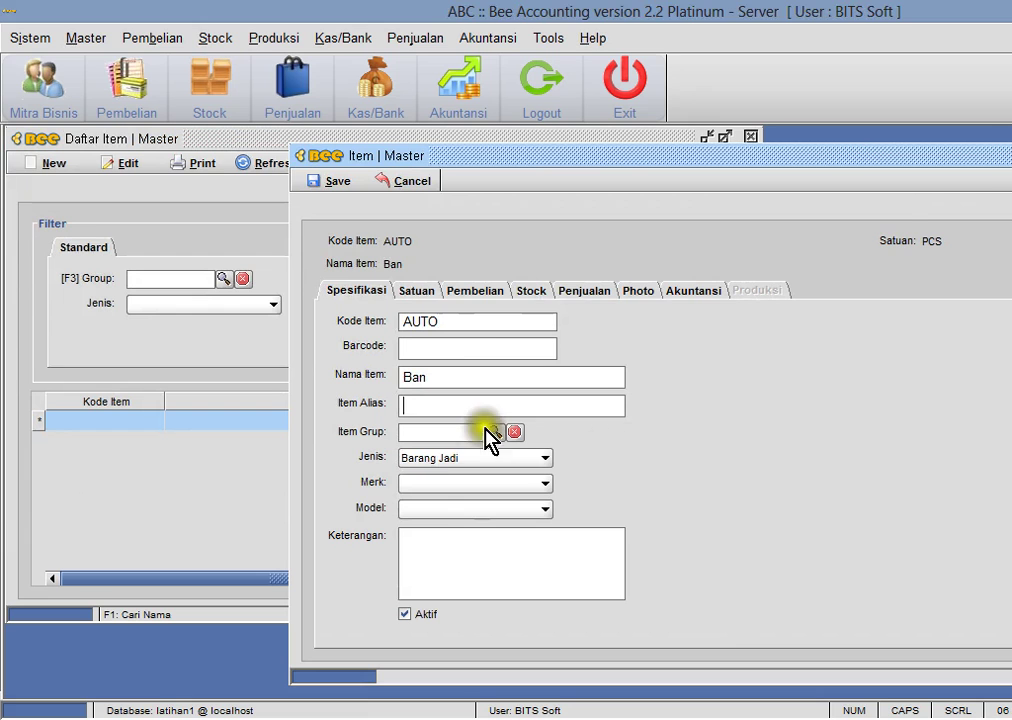
- Assign the Ban group and complete the item name as Ban IRC Ring 12" X001
click(494, 431)
click(540, 298)
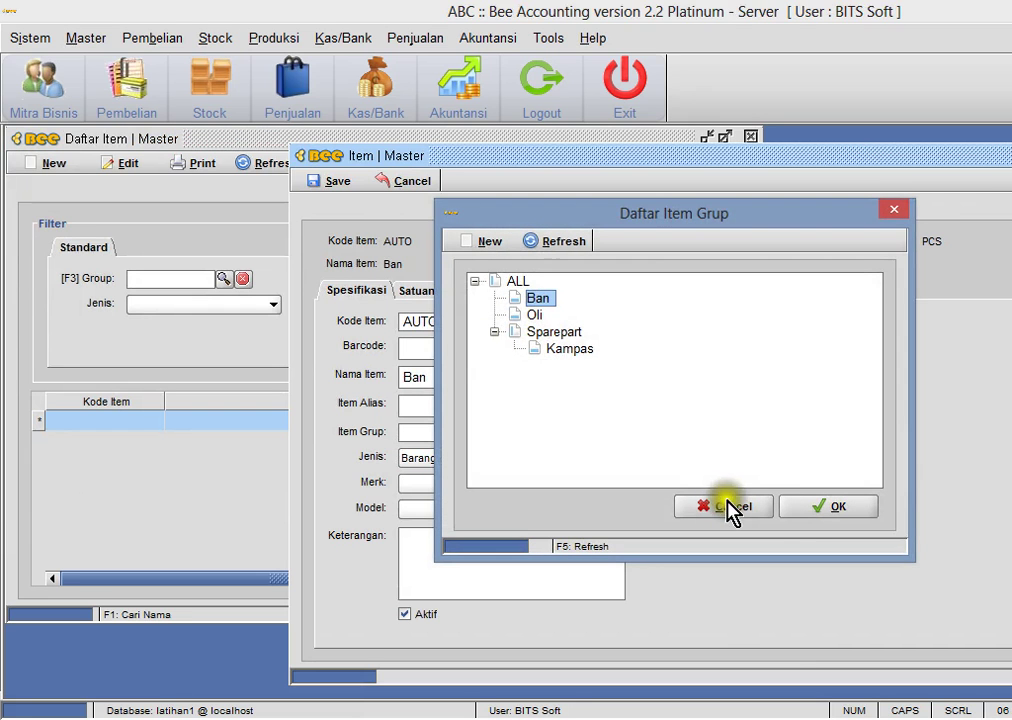
click(809, 510)
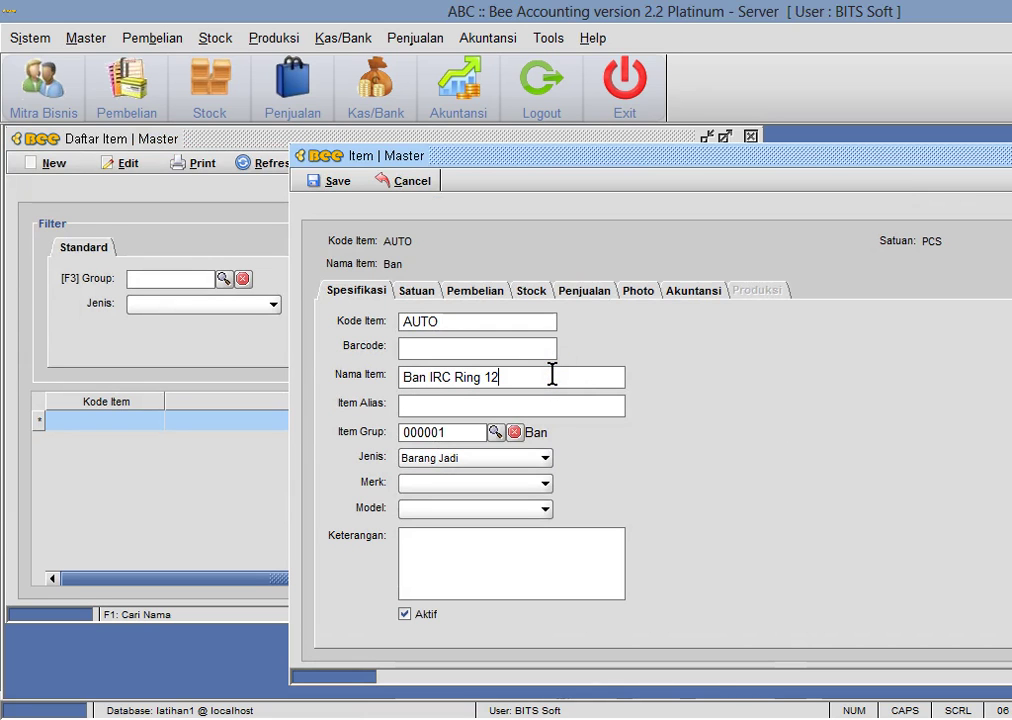
key(Tab)
click(550, 375)
text(X001)
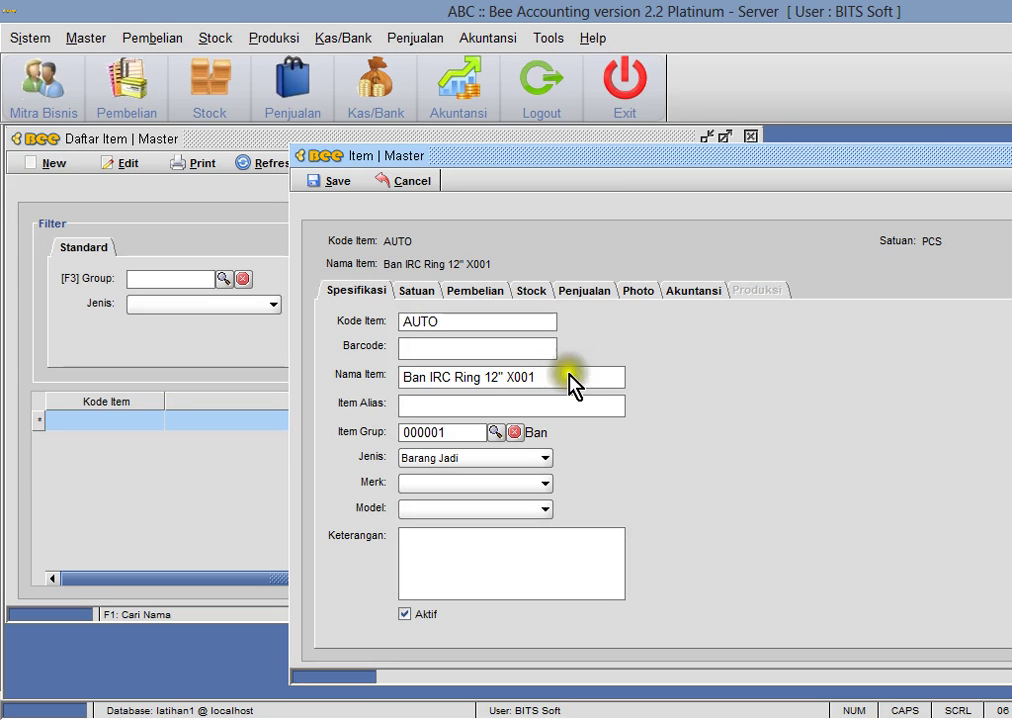
- Set the Retail per-piece selling price to 150,000 and save the item
click(416, 290)
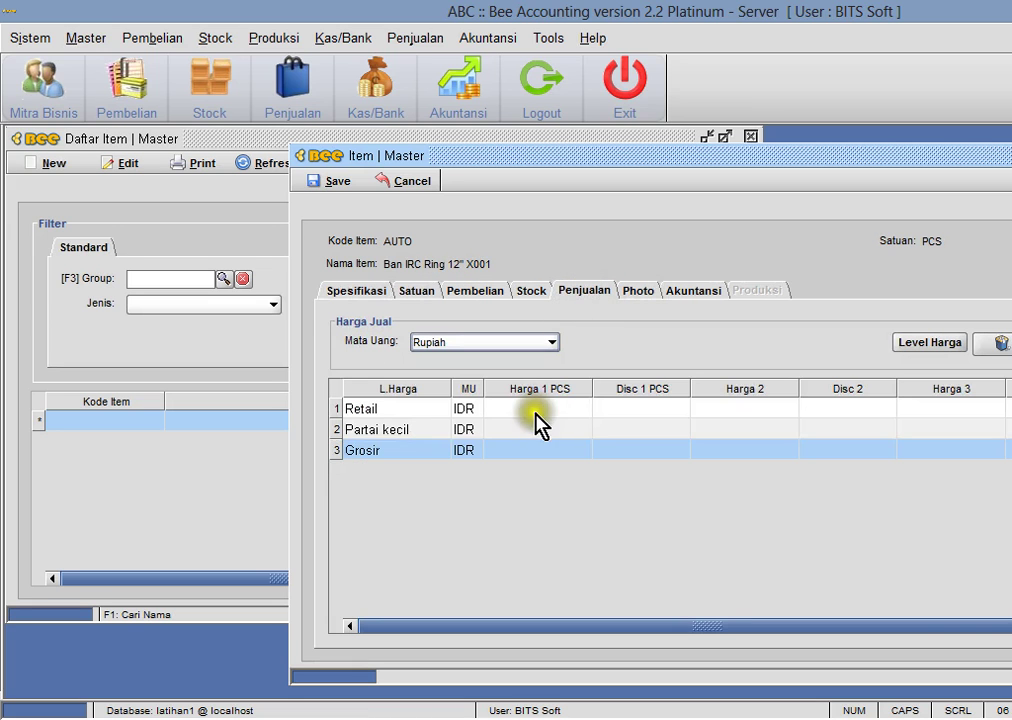
click(538, 410)
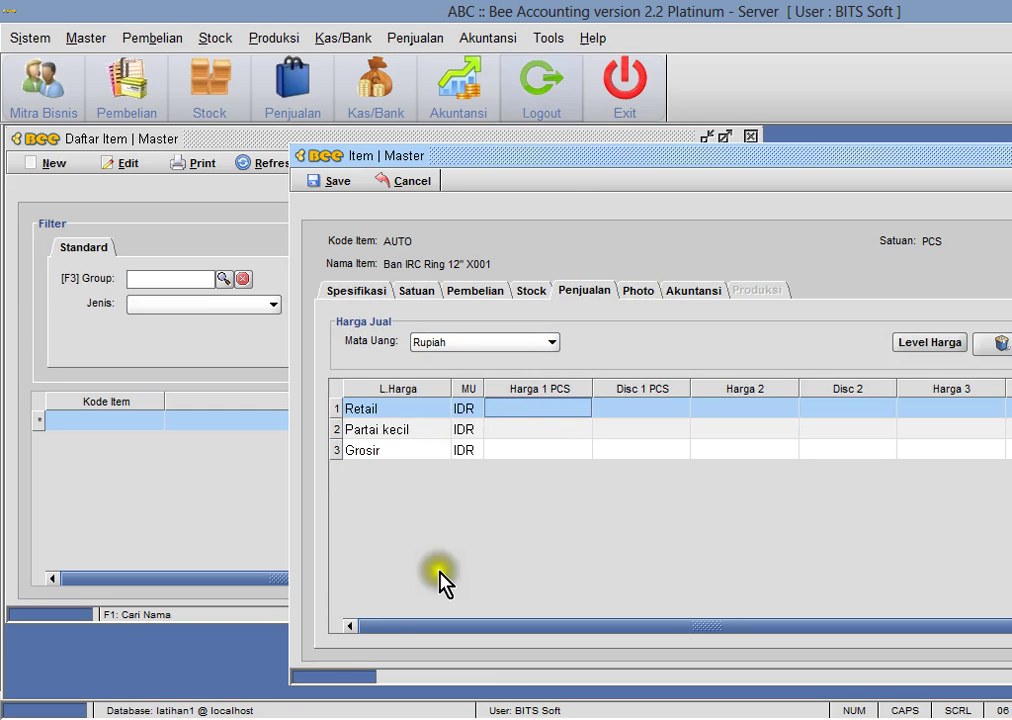
key(alt+Tab)
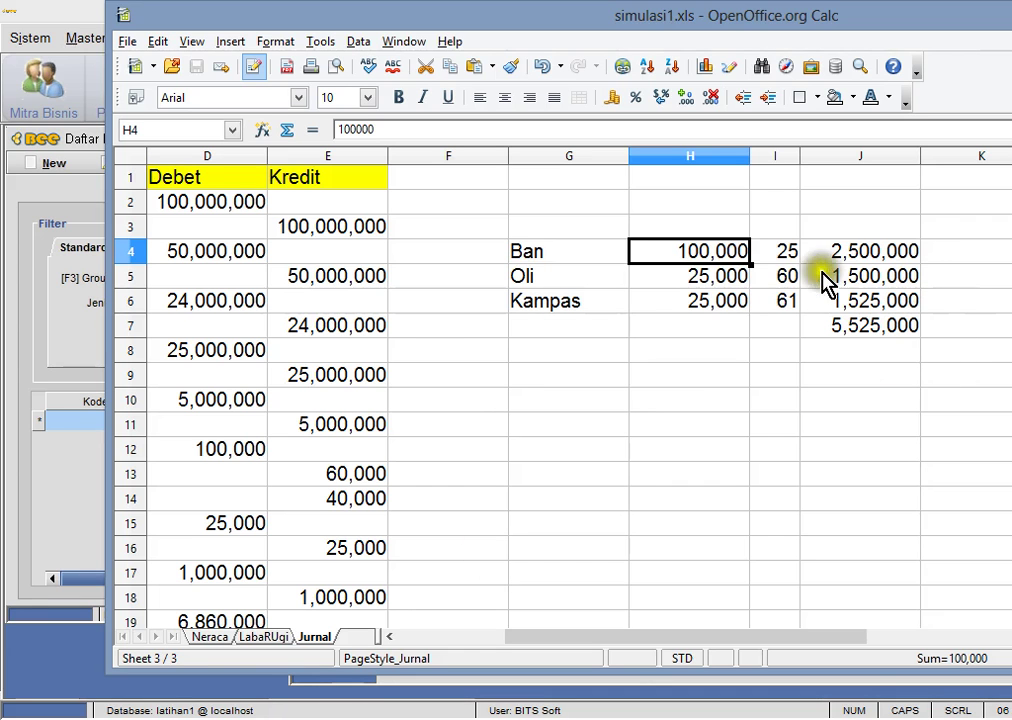
key(alt+Tab)
click(538, 409)
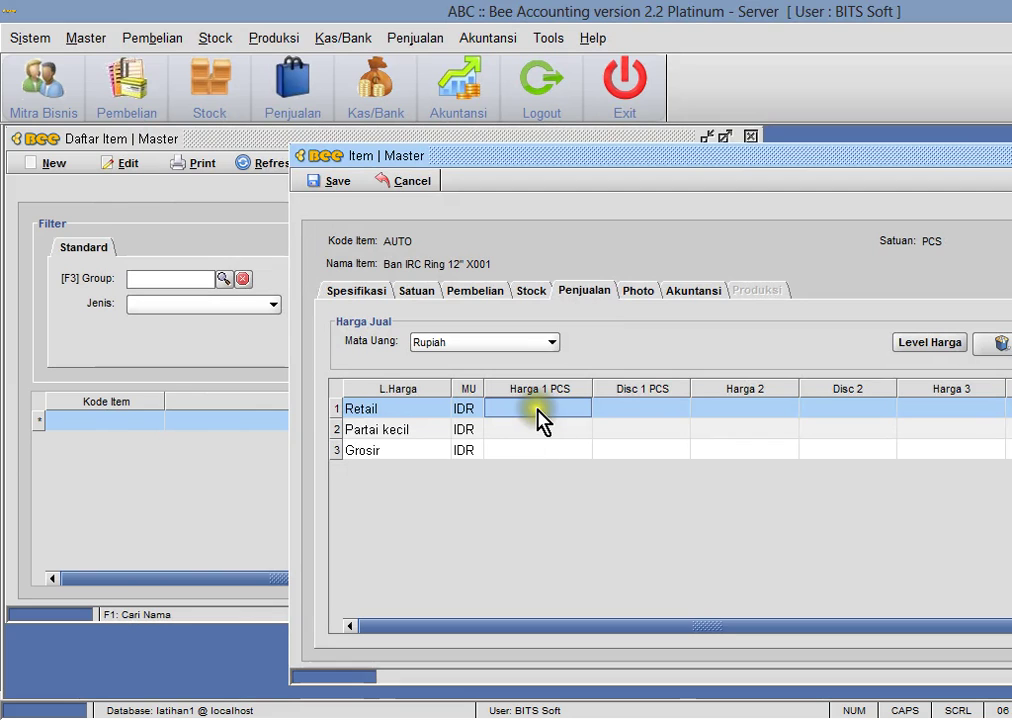
text(1)
text(50,000)
key(Return)
click(332, 181)
- Name a new item Oli Mesran PrimaXP and assign it the Oli group
click(706, 395)
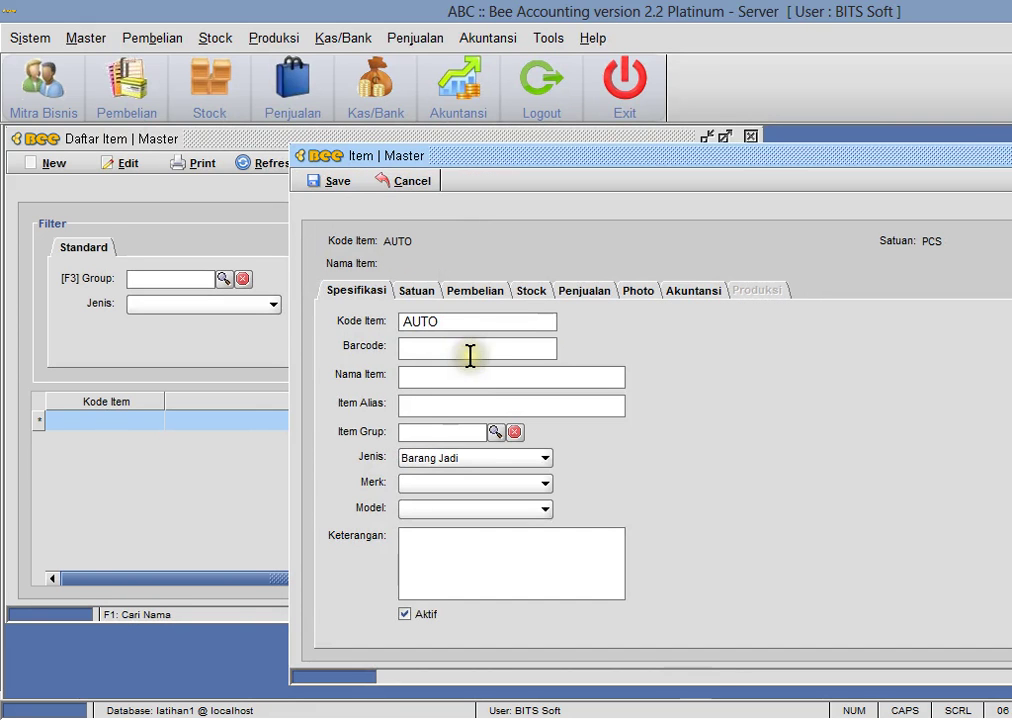
text(Oli Mesran PrimaXP)
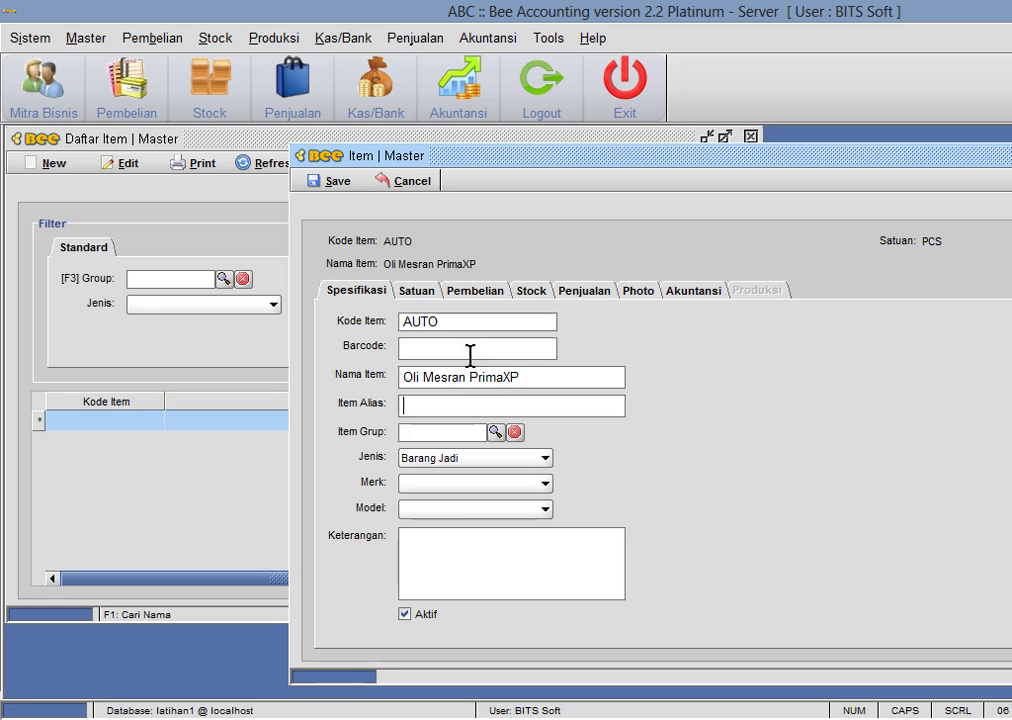
click(494, 431)
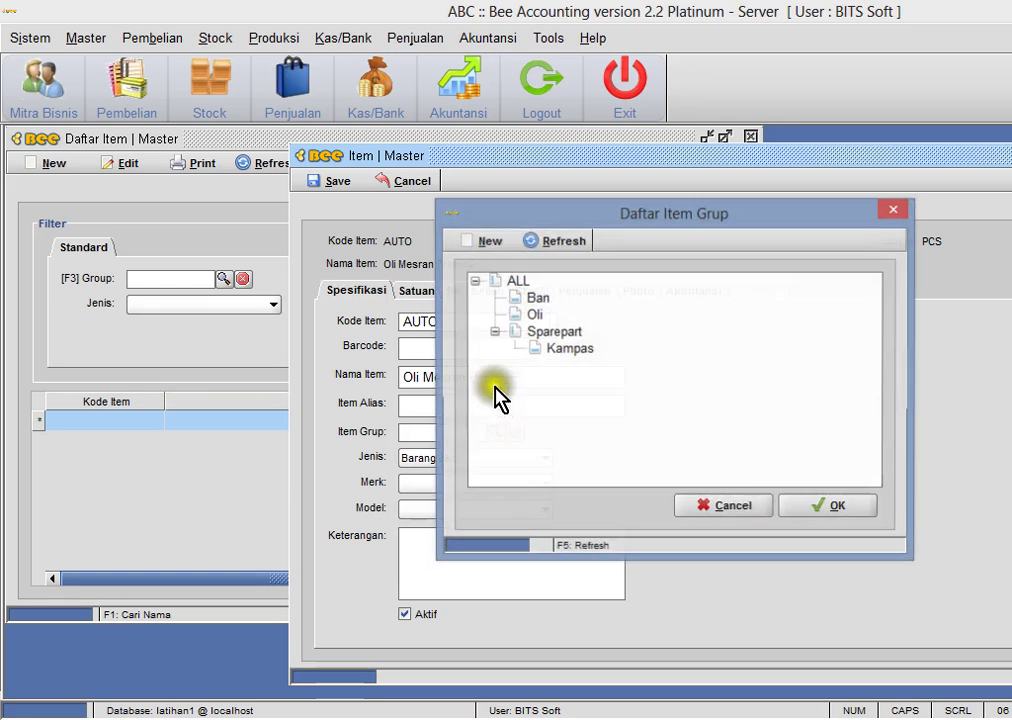
click(538, 316)
click(826, 507)
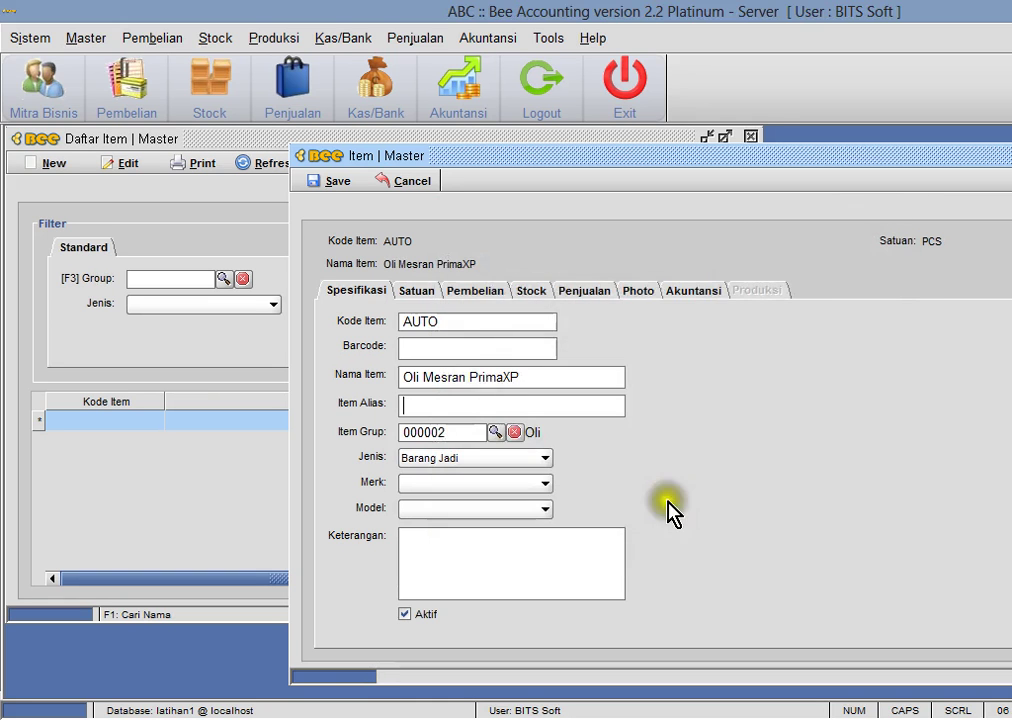
- Set the Oli item's Retail per-piece price to 40,000 and save it
click(684, 291)
click(600, 292)
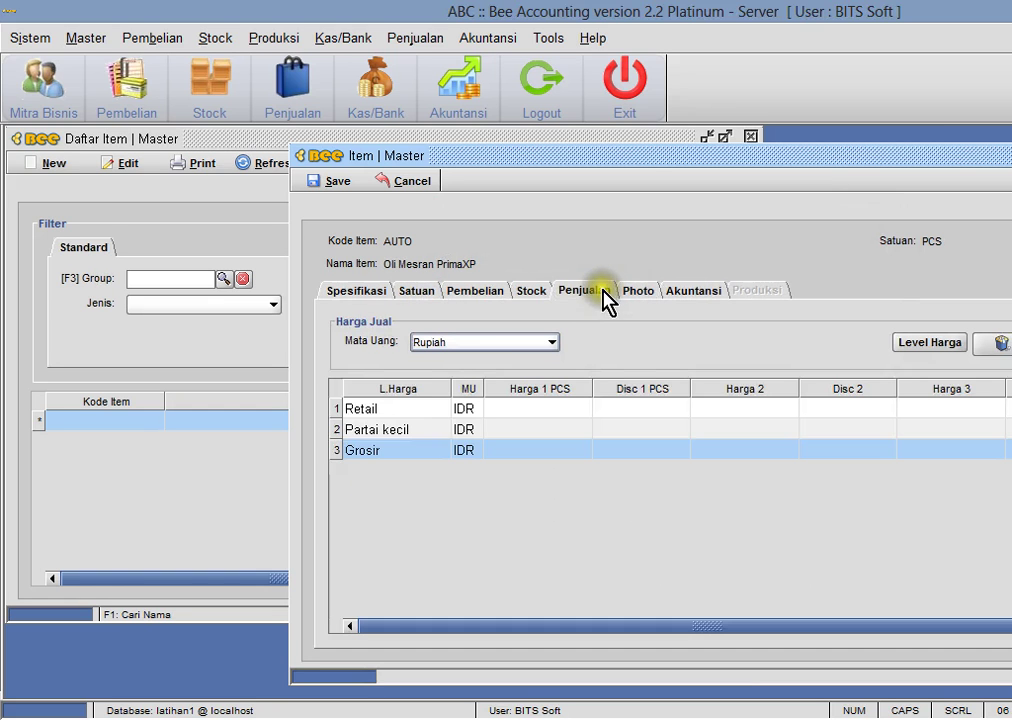
click(529, 412)
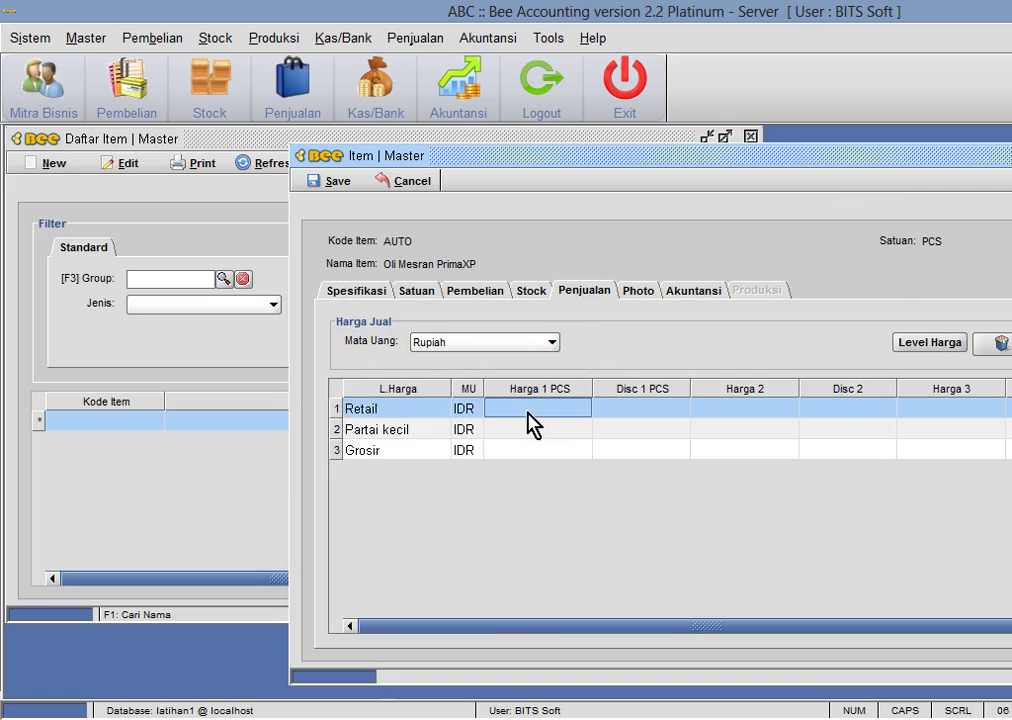
click(532, 416)
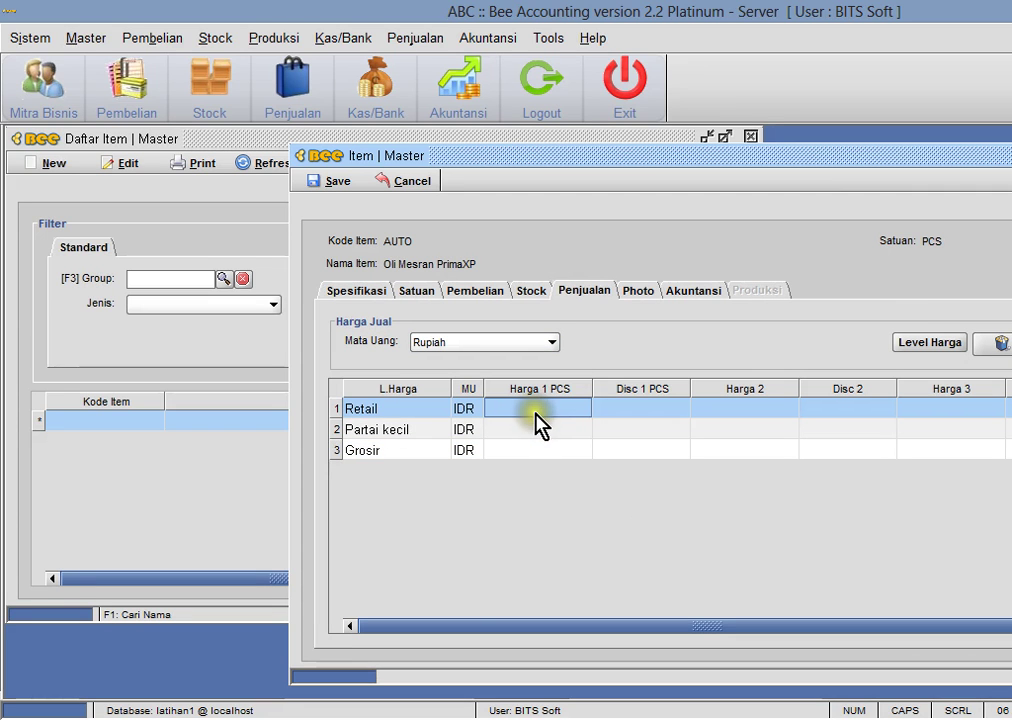
text(40,000)
key(Return)
click(335, 181)
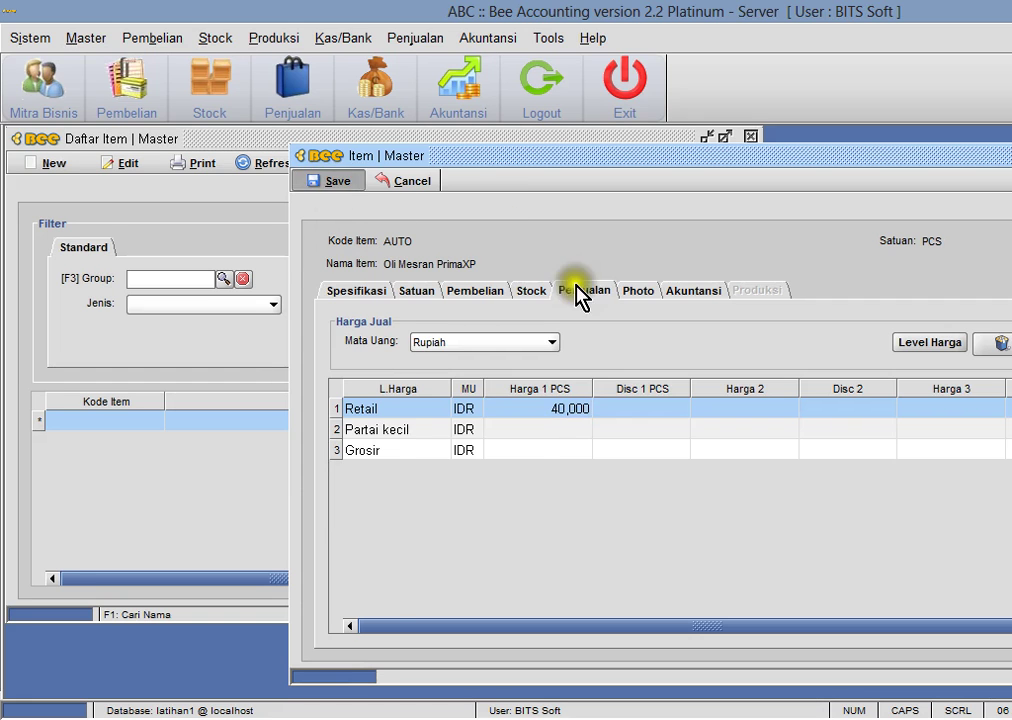
click(650, 386)
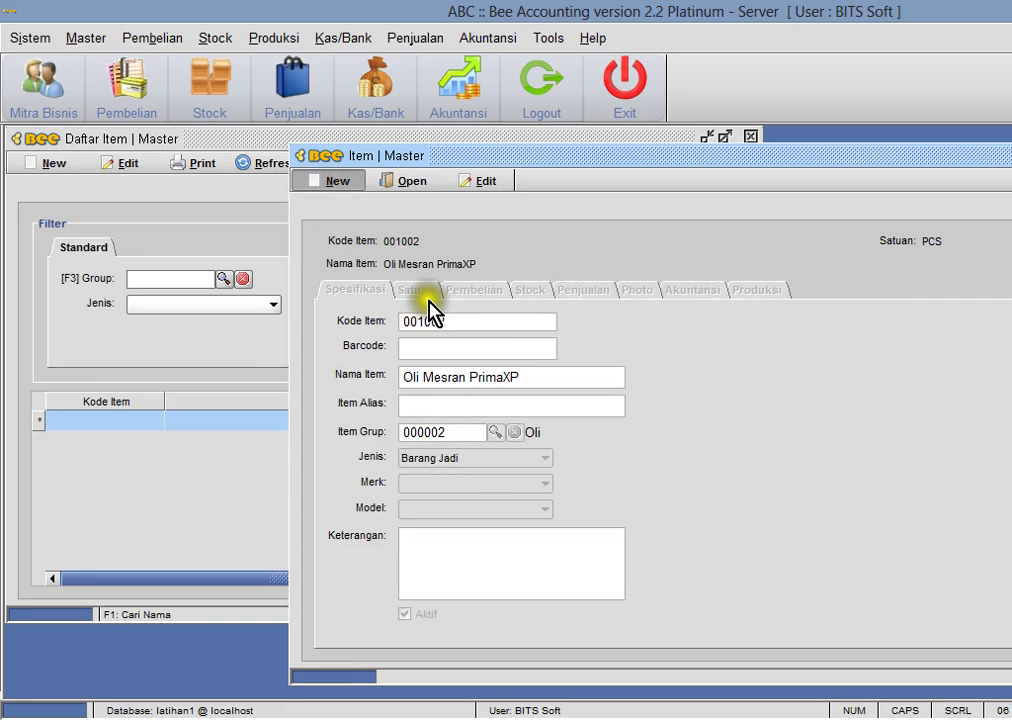
key(ctrl+n)
- Name the new item Kampas Hondra Sprafit AHM and assign it the Kampas group
click(437, 377)
text(Kampas Hondopart)
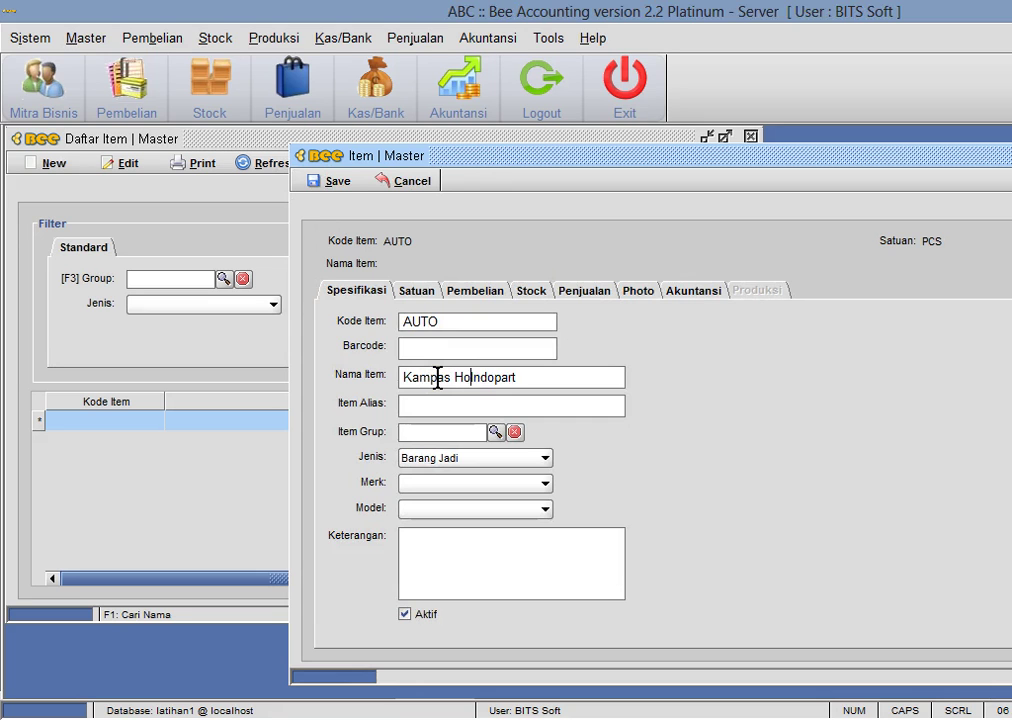
key(BackSpace)
key(BackSpace)
key(BackSpace)
key(BackSpace)
key(BackSpace)
text(ra Sprafit AHM)
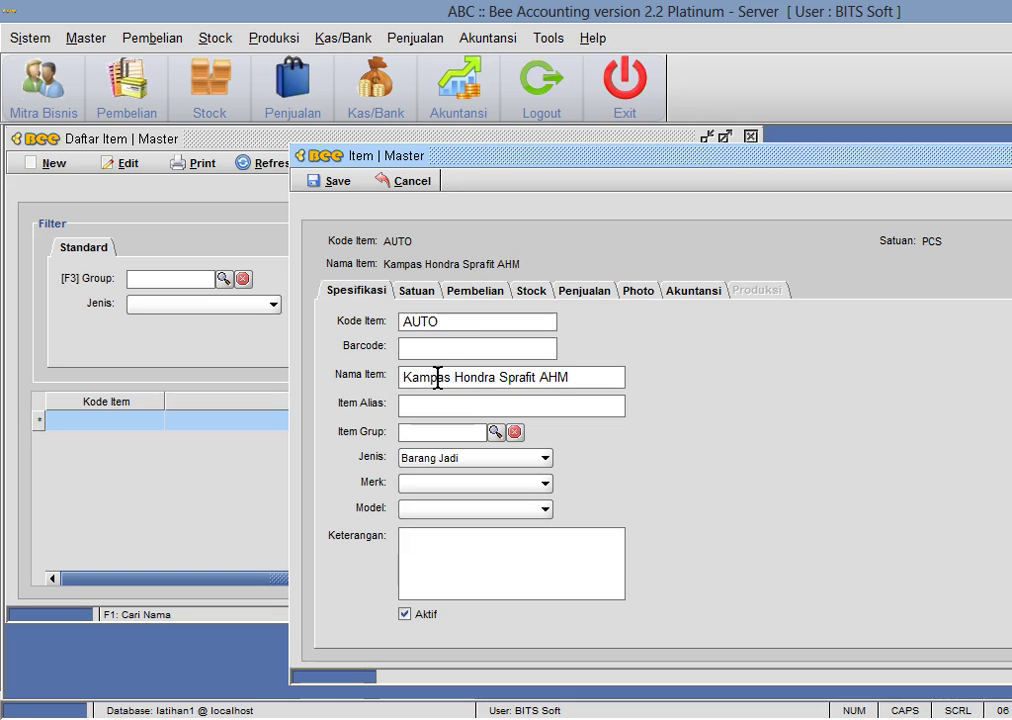
click(497, 432)
click(570, 348)
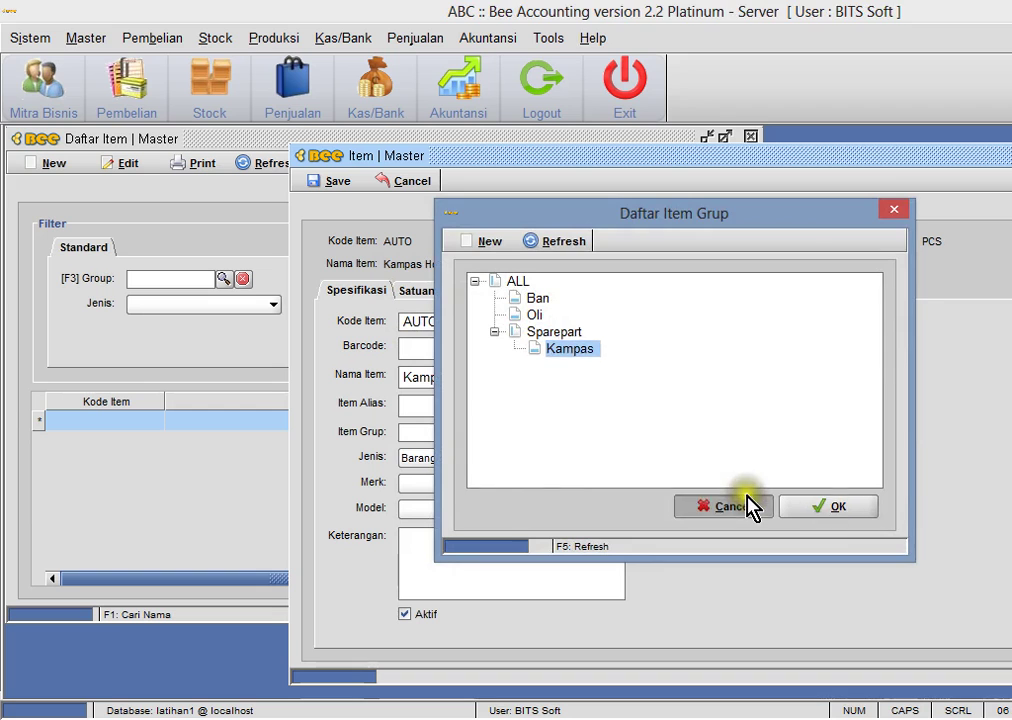
click(749, 507)
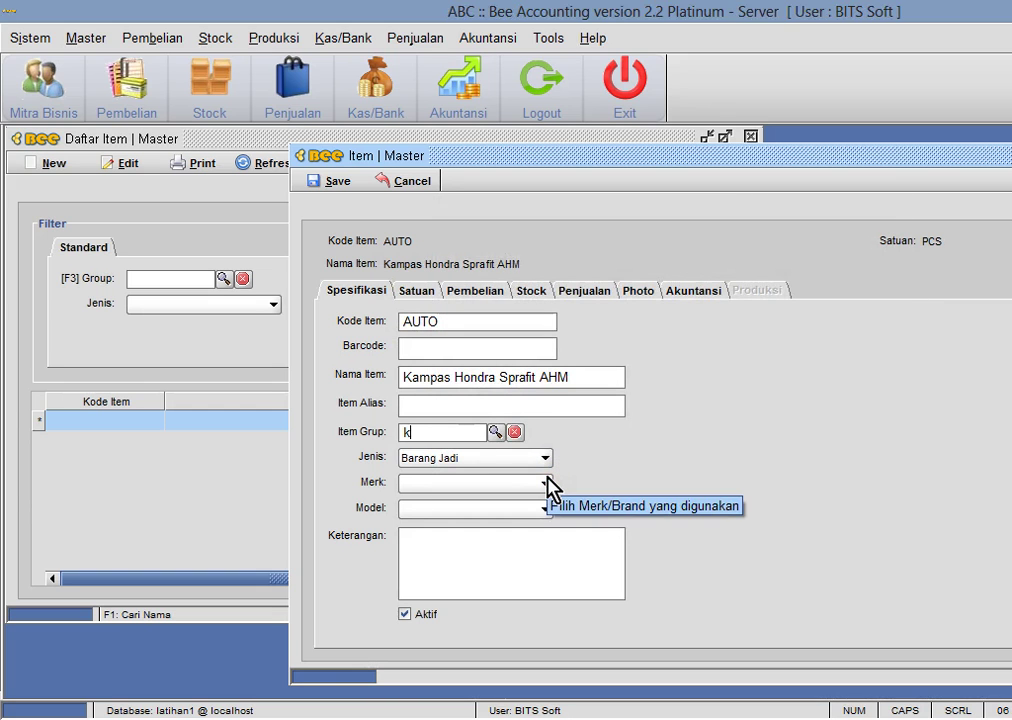
text(kam)
key(Return)
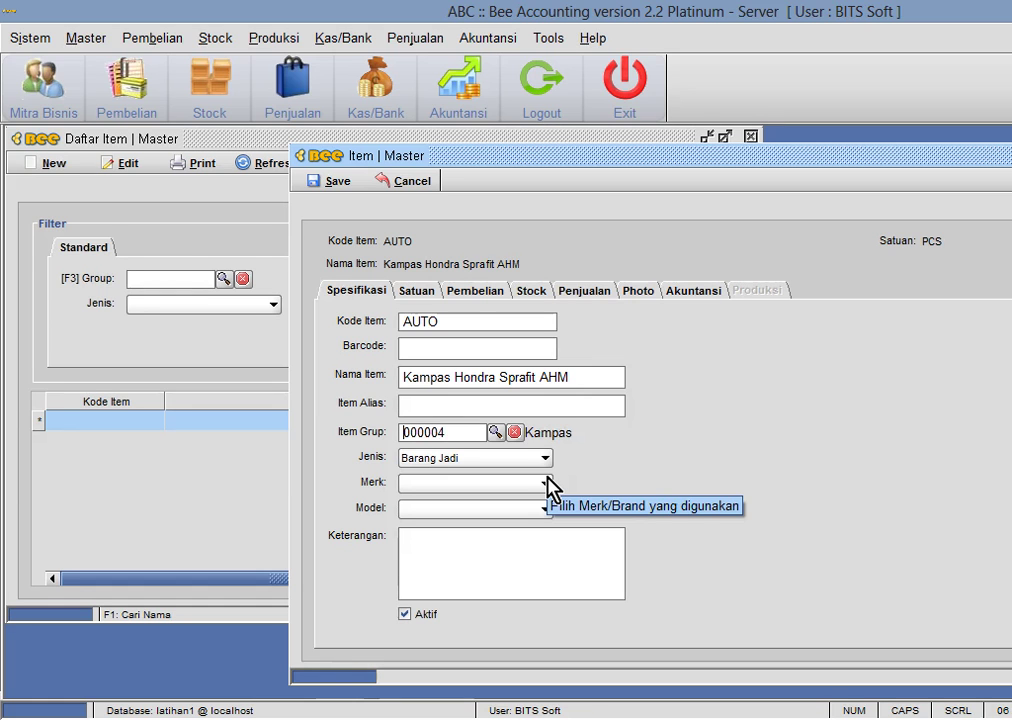
- Set the Retail per-piece price to 40,000 and review the item's default accounts
click(583, 293)
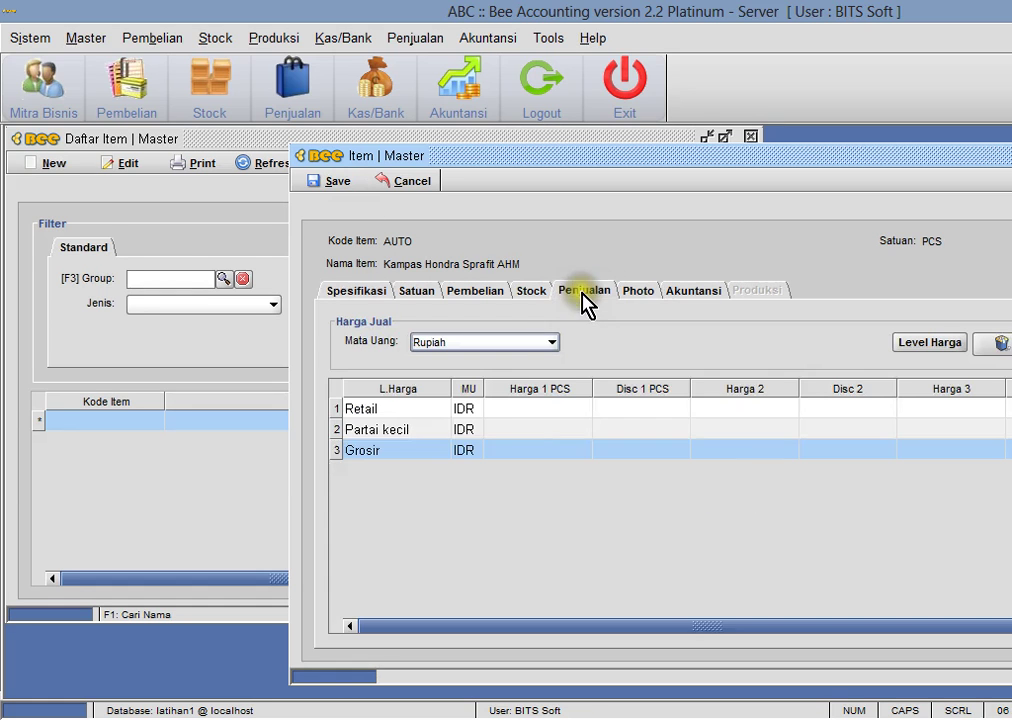
click(505, 409)
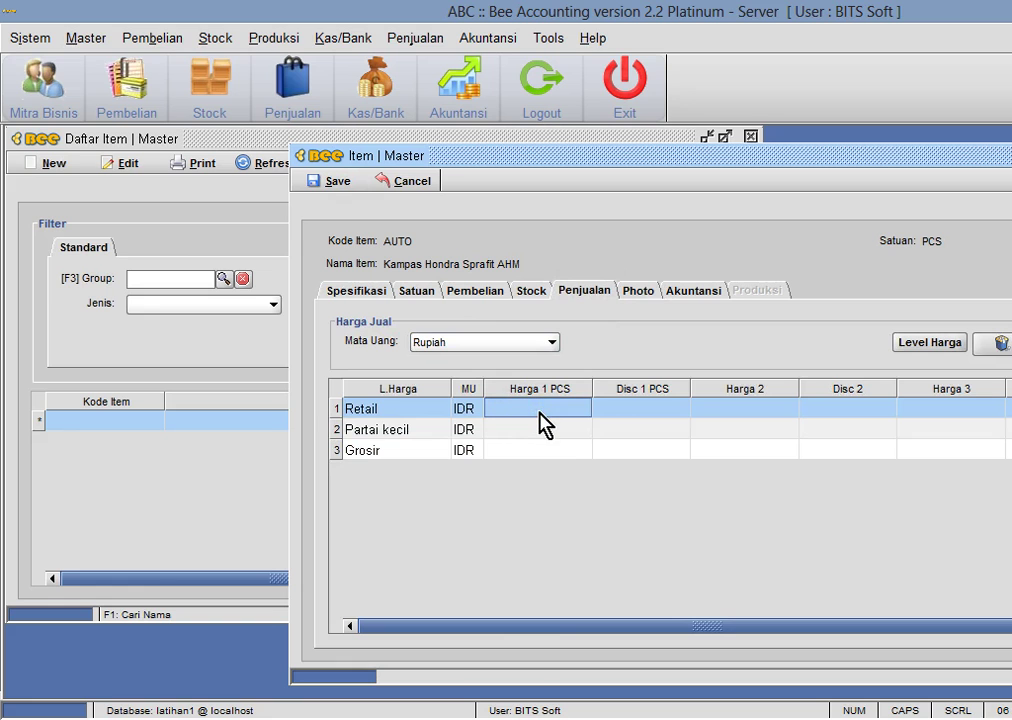
text(40000)
key(Return)
click(690, 291)
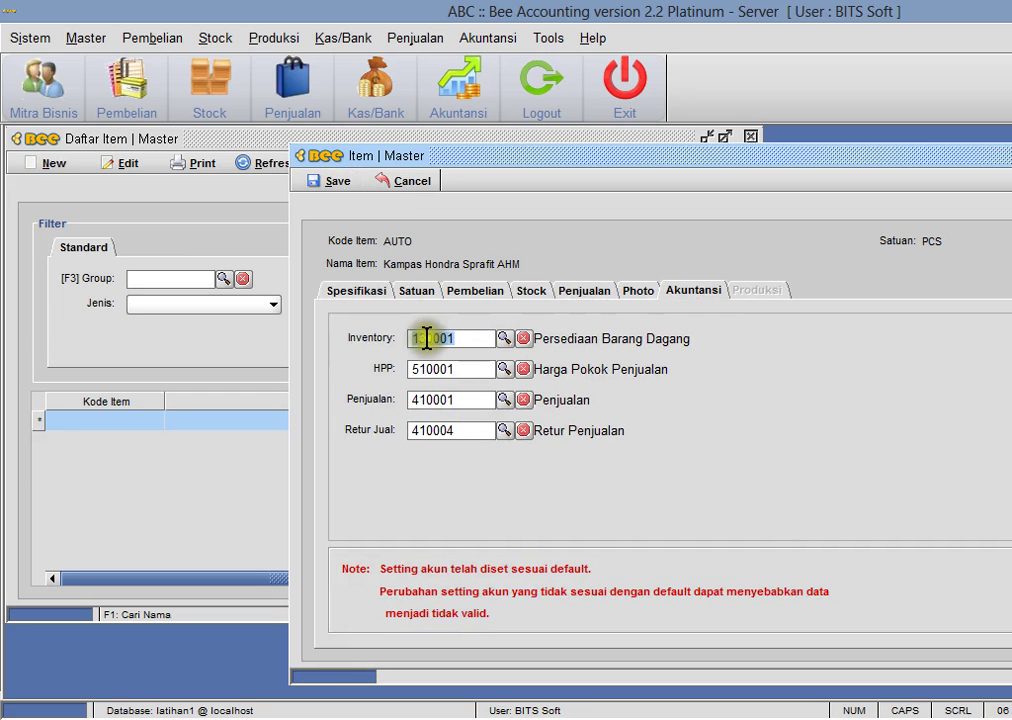
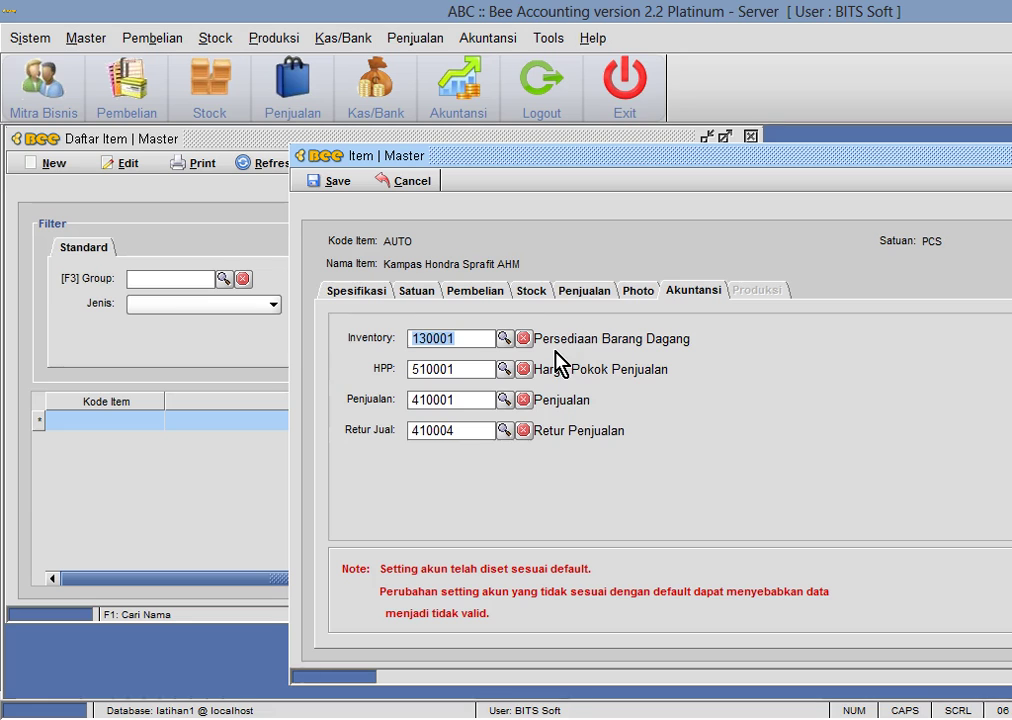
- Save item 001003 'Kampas Hondra Sprafit AHM' and refresh the item list to show all three items
click(555, 350)
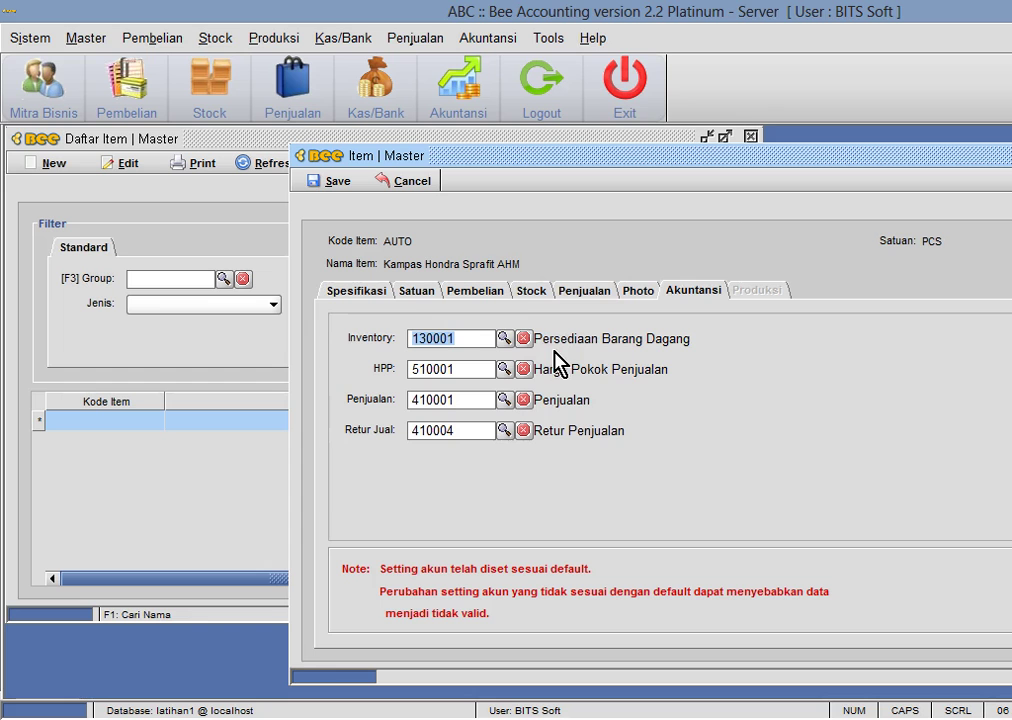
click(330, 182)
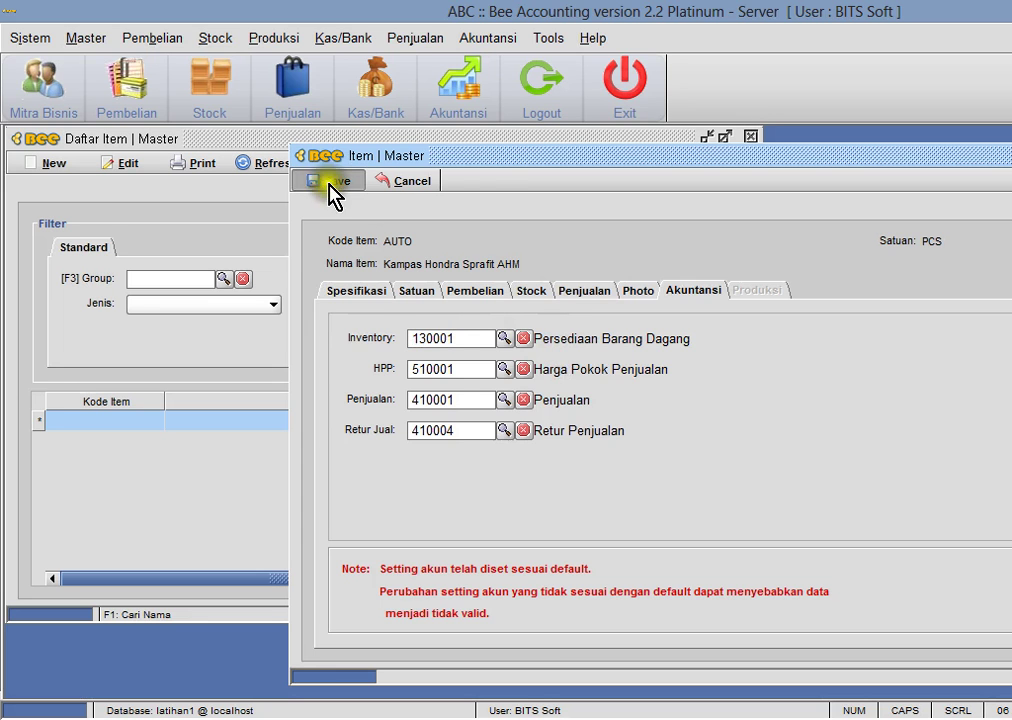
click(661, 399)
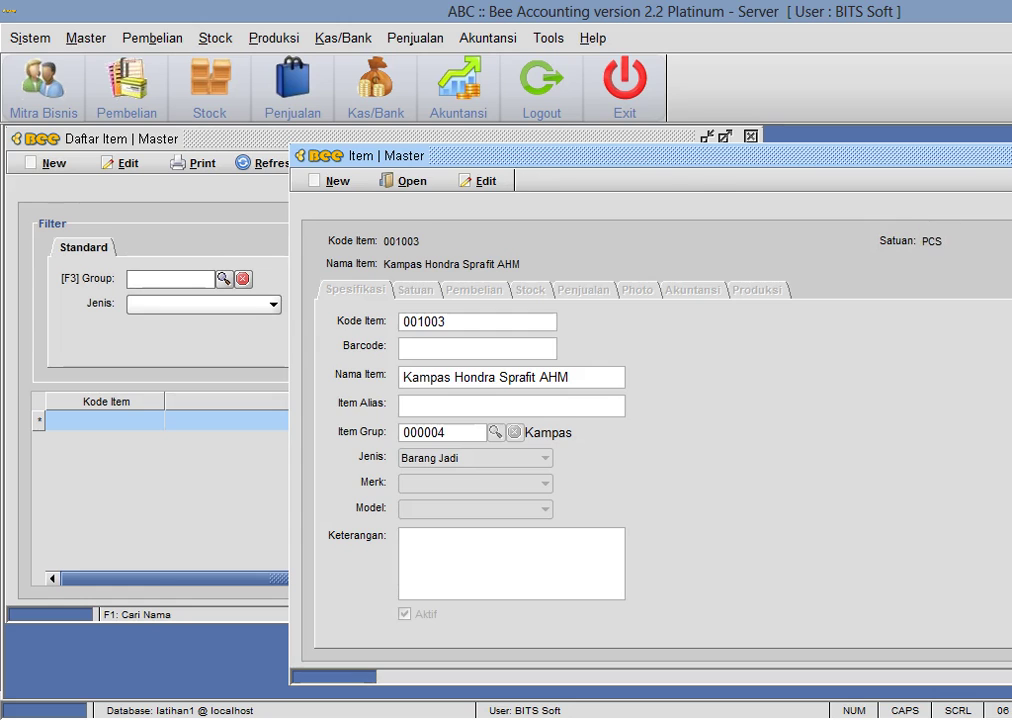
key(Escape)
click(273, 163)
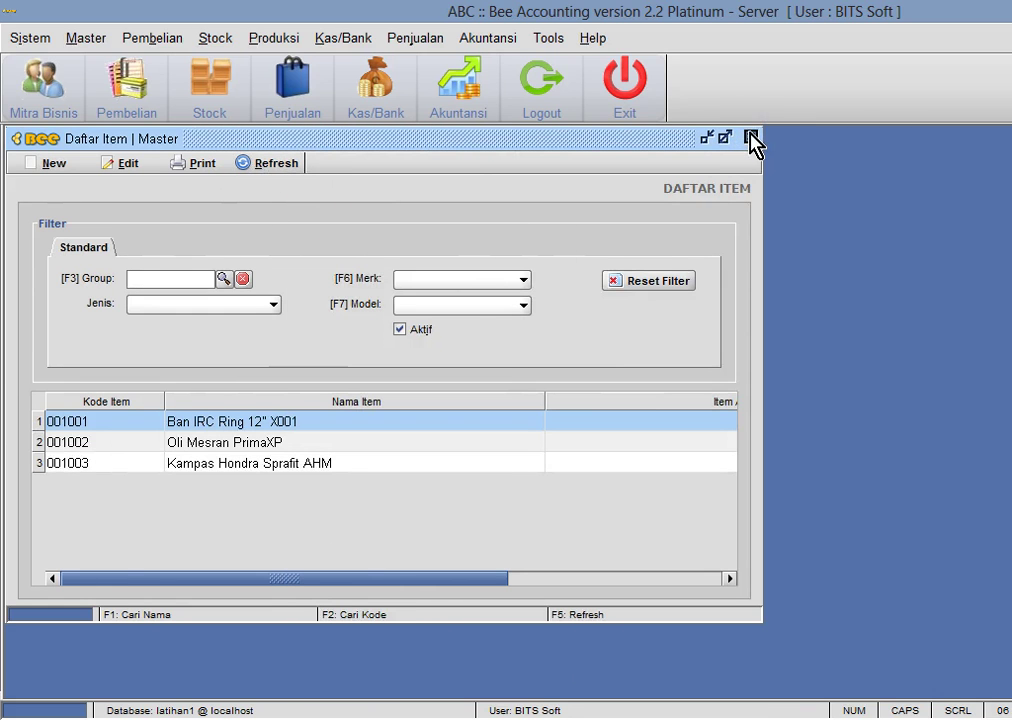
- Refresh the Lihat Stock view and minimise it
click(215, 38)
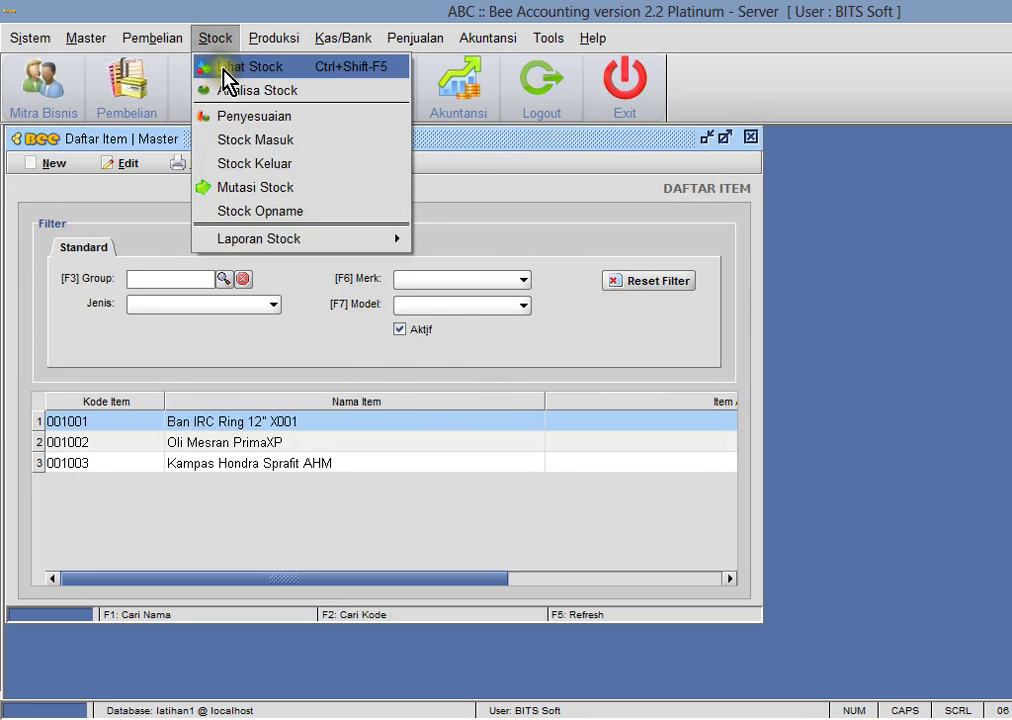
click(178, 63)
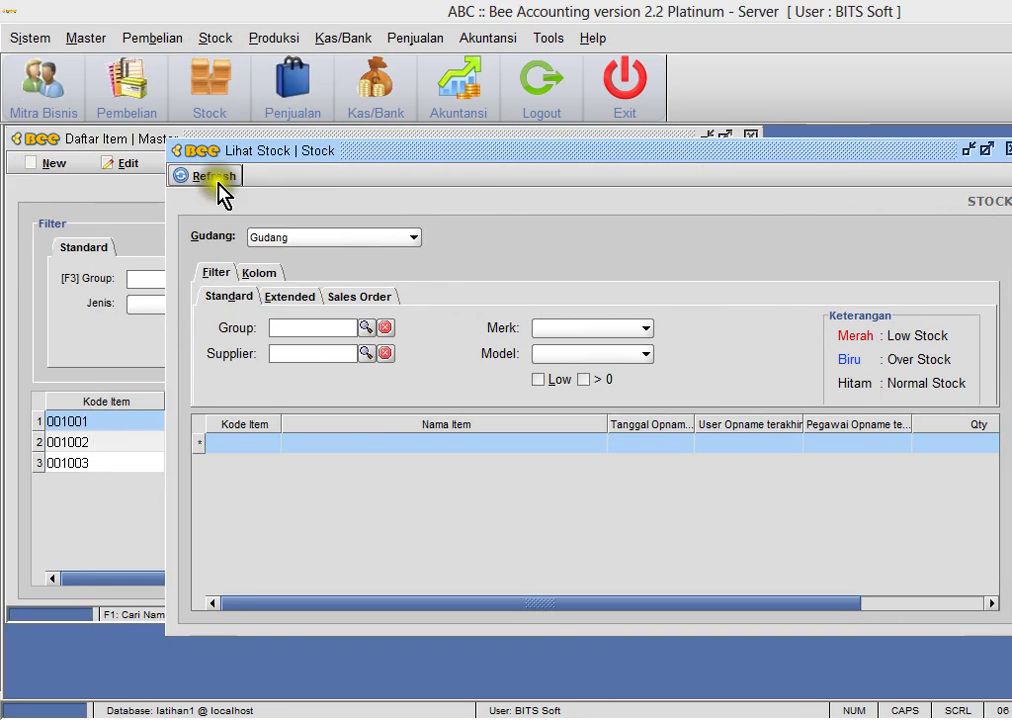
click(208, 176)
click(627, 392)
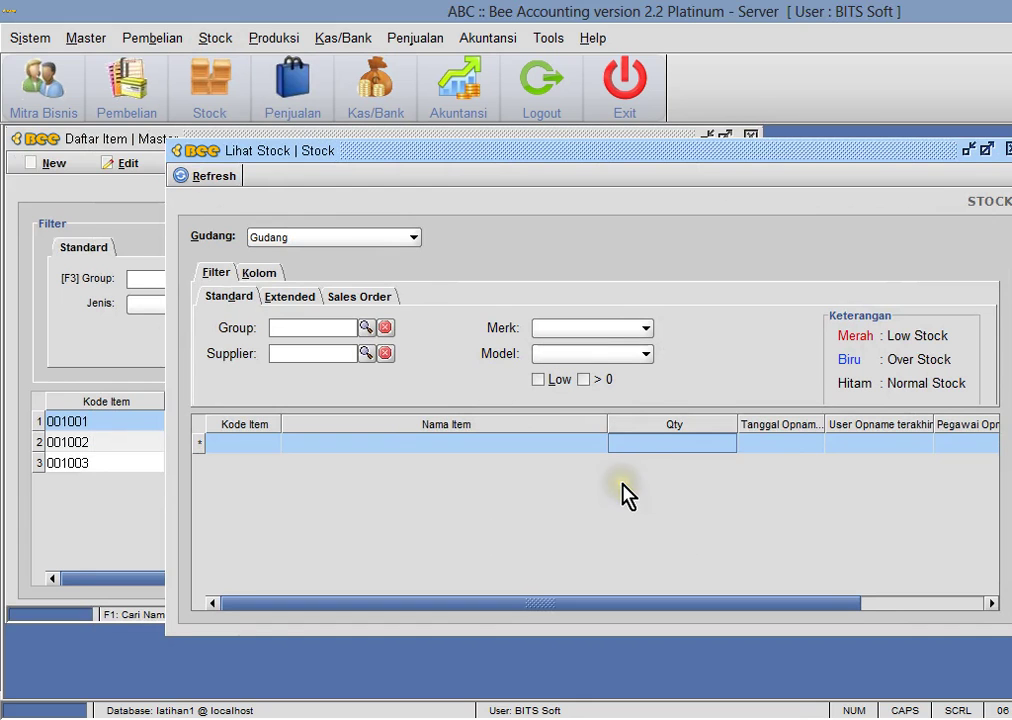
click(968, 150)
- Close the item list and open a blank Pembelian purchase form
click(751, 136)
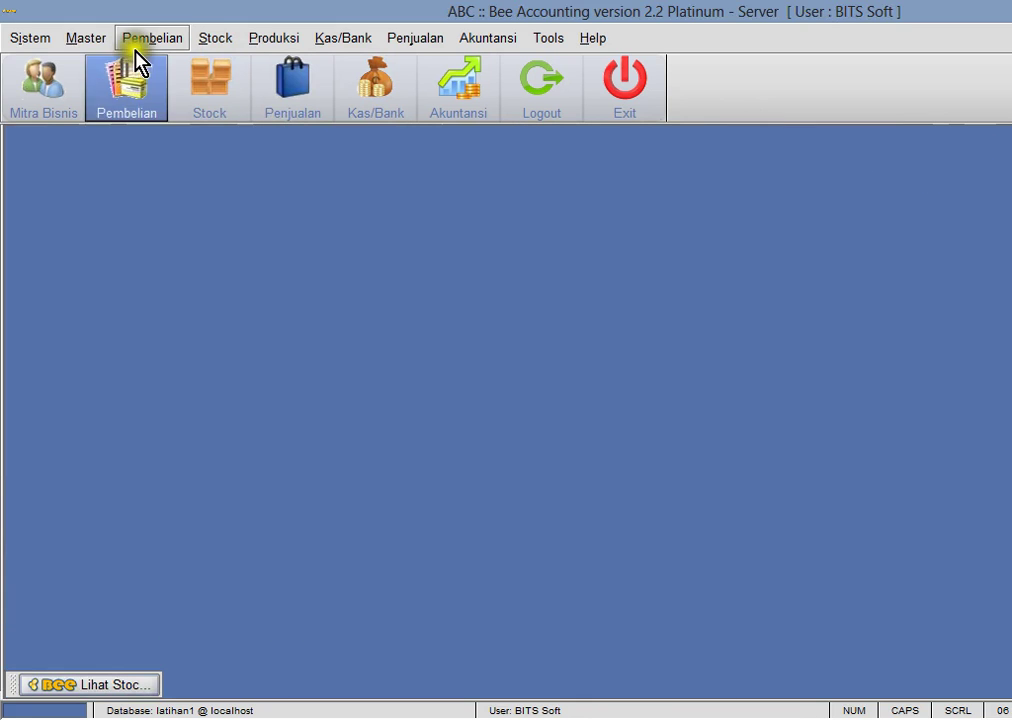
click(140, 40)
mouse_move(172, 140)
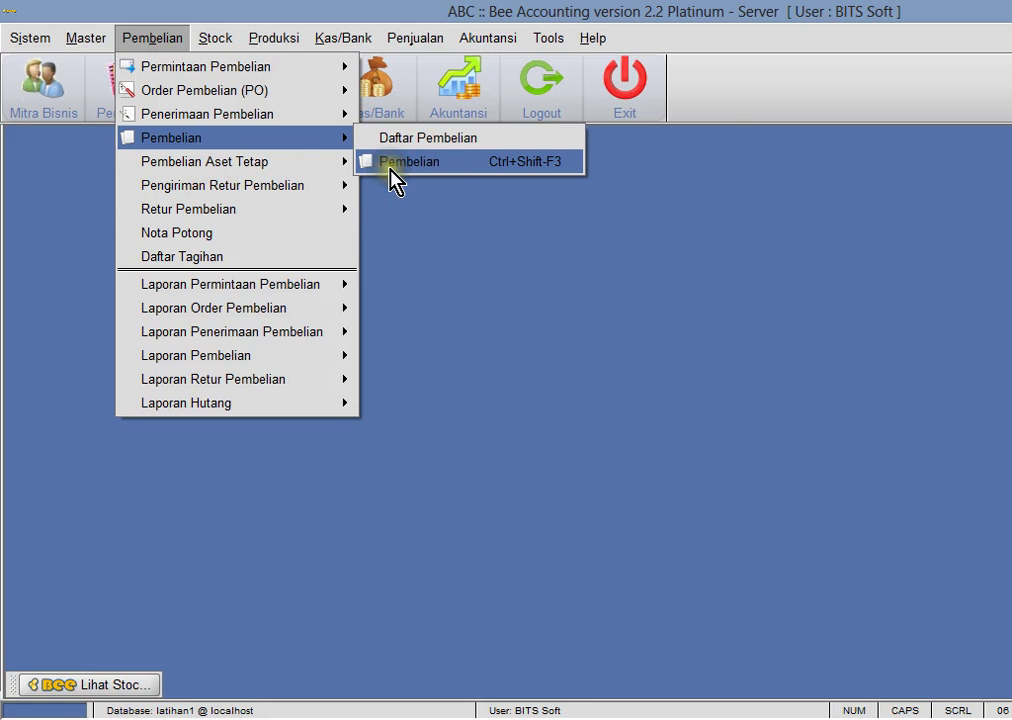
click(388, 164)
- Start a new business partner record in Mitra Bisnis
click(85, 38)
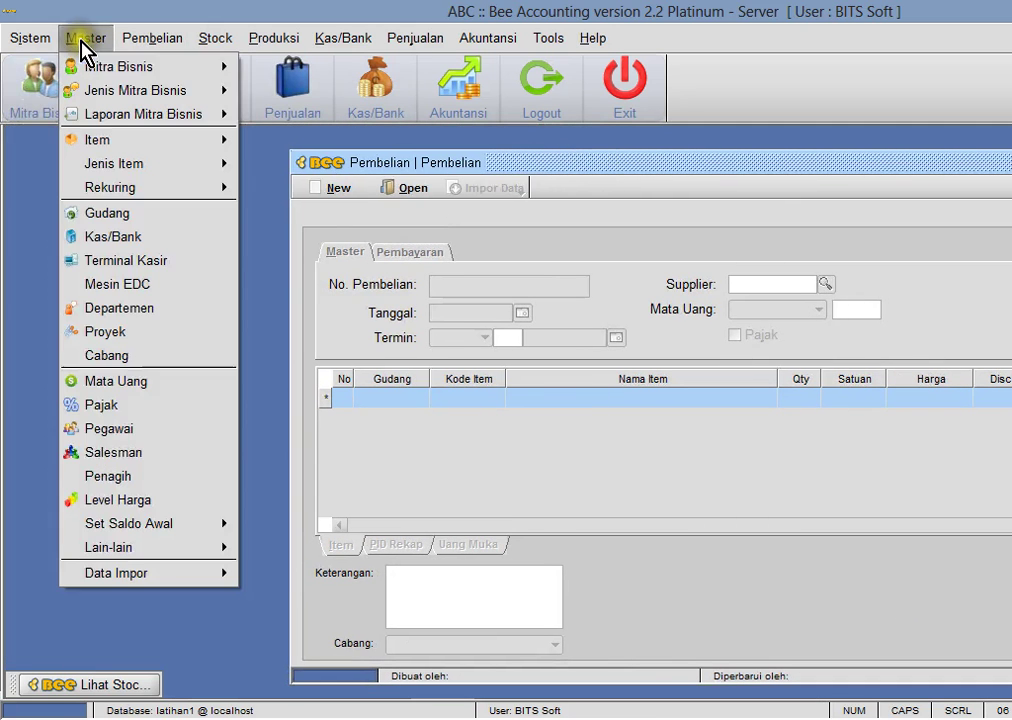
mouse_move(95, 75)
click(278, 92)
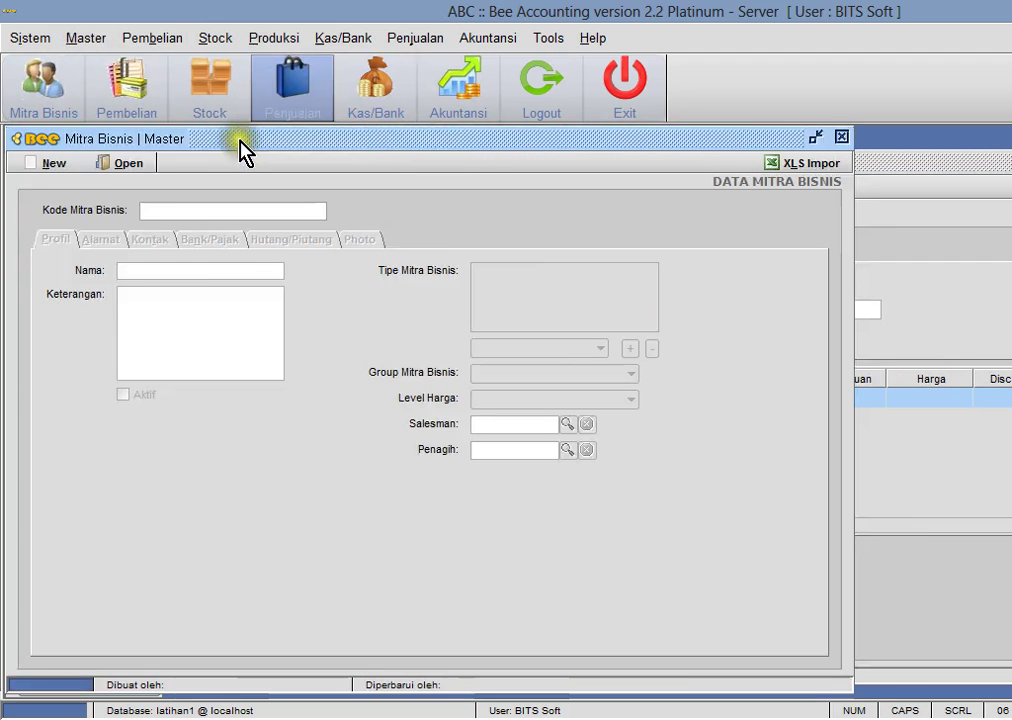
click(55, 164)
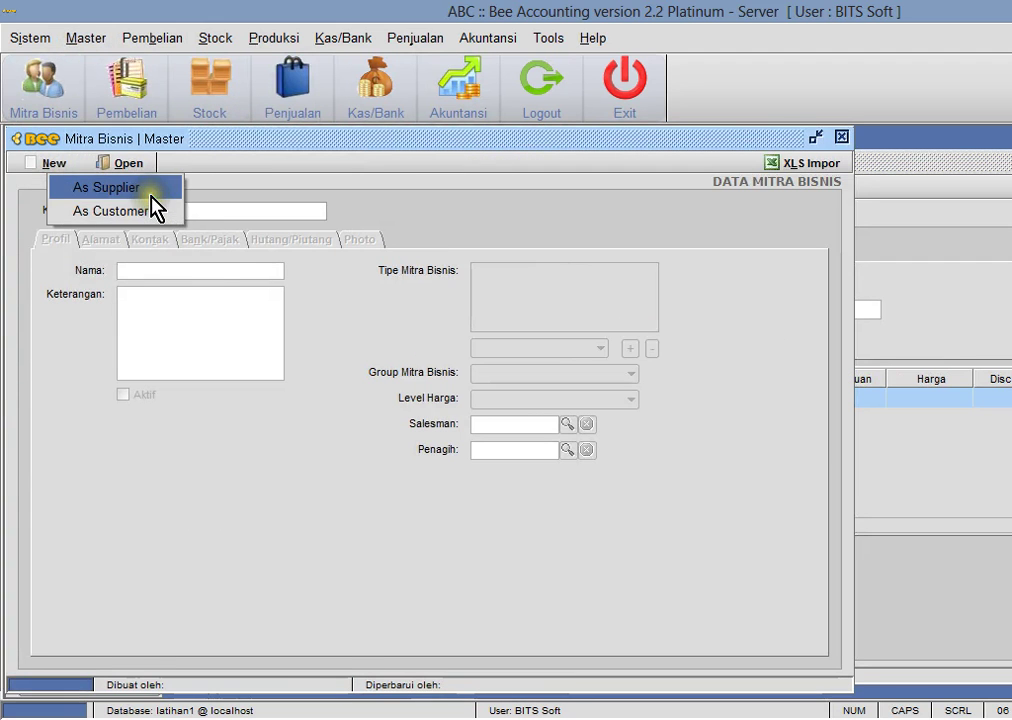
- Save PT. MAJU as new supplier 01001 and close the Mitra Bisnis form
click(148, 190)
click(196, 268)
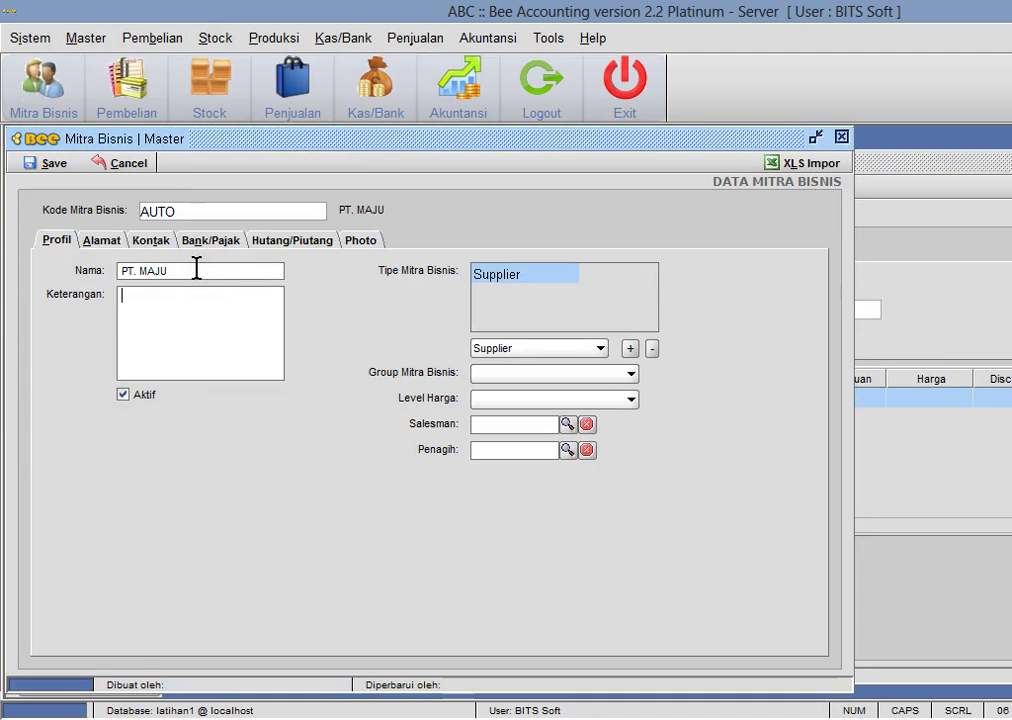
click(45, 164)
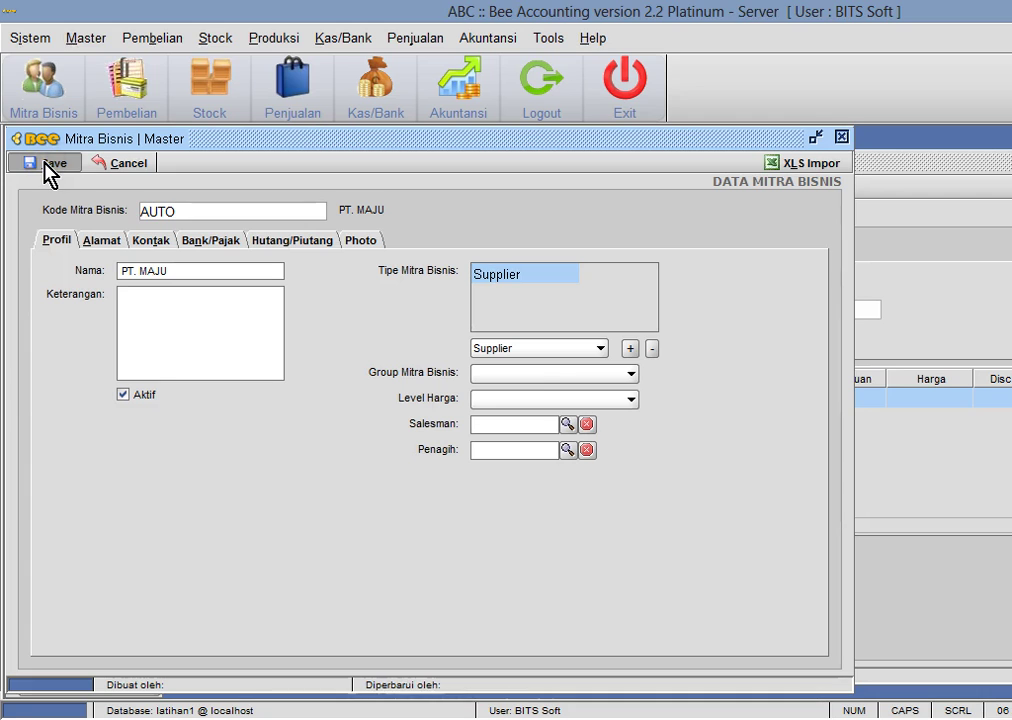
click(672, 389)
click(842, 137)
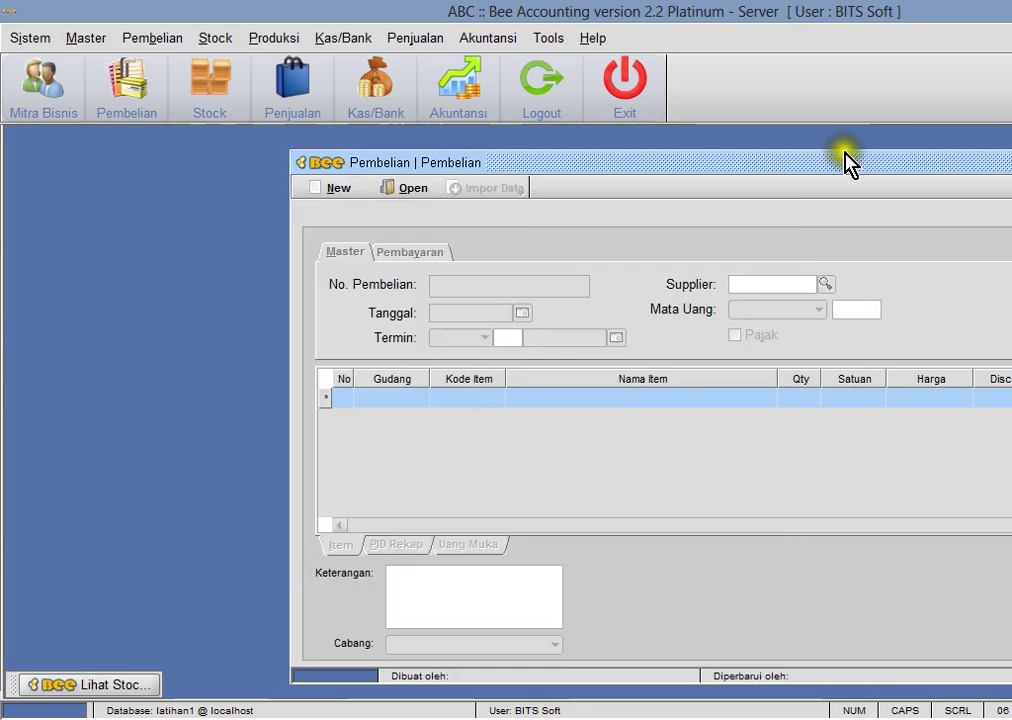
- Start a new untaxed purchase from supplier PT. MAJU, paid from Kas Utama
click(336, 191)
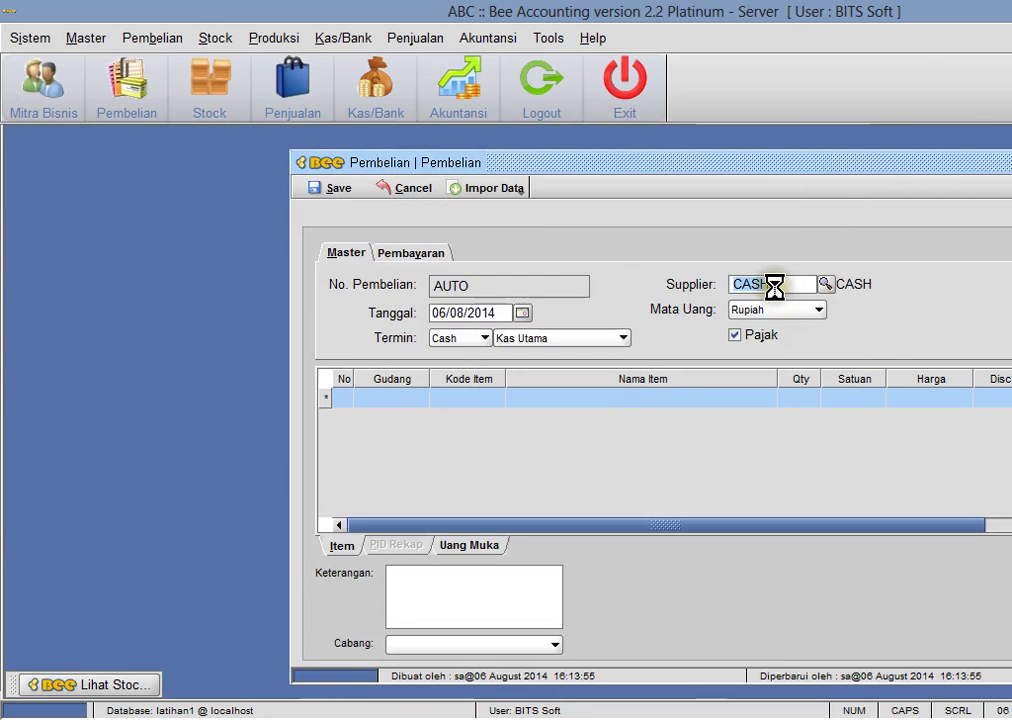
click(732, 284)
text(maj)
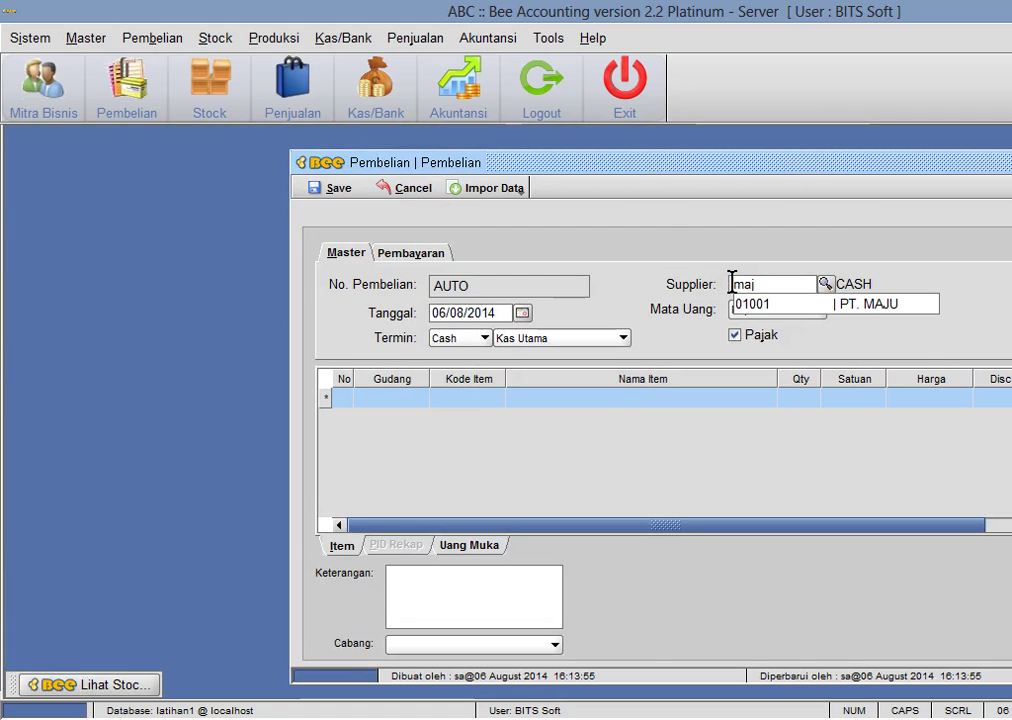
key(Return)
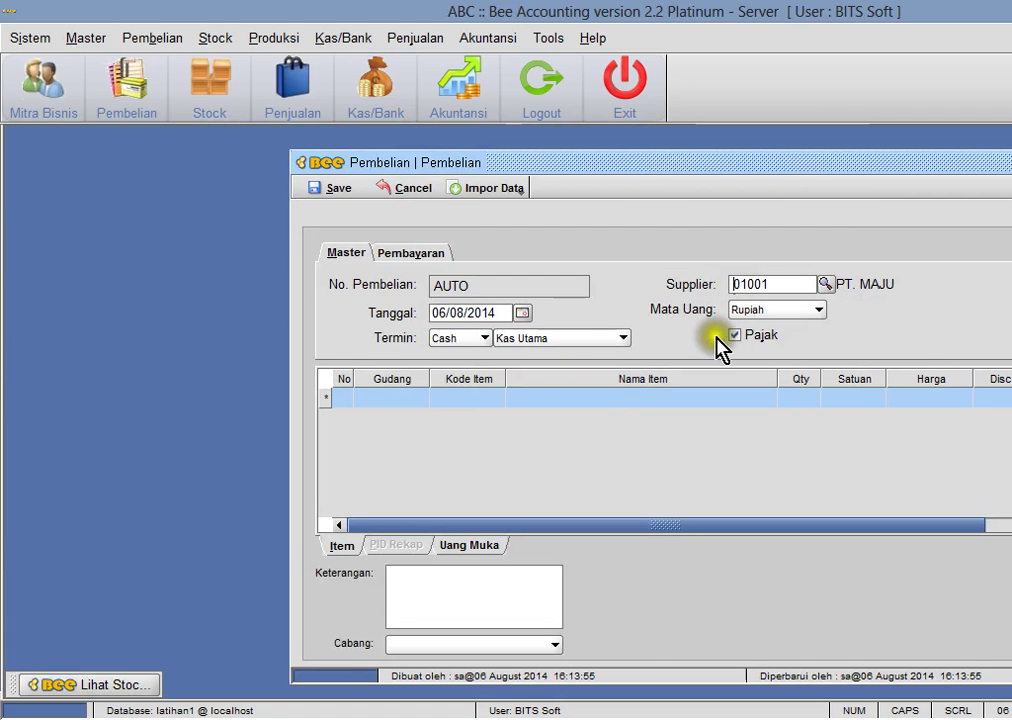
click(735, 336)
click(520, 338)
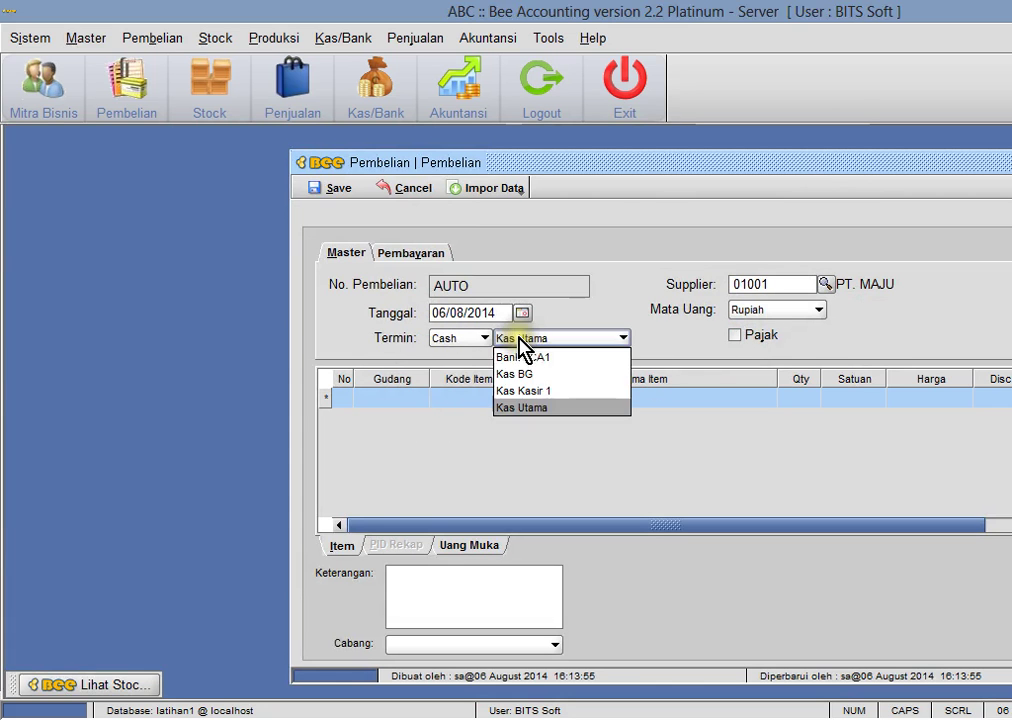
click(562, 408)
- Add items 001001, 001002 and 001003 on three purchase rows
click(470, 399)
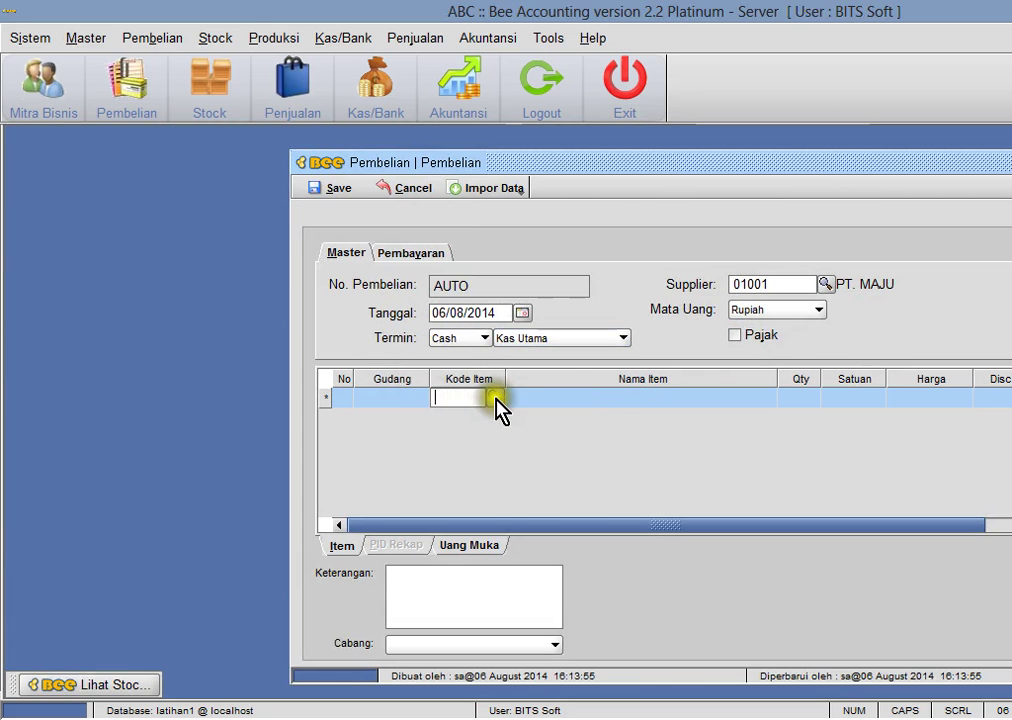
click(493, 399)
double_click(515, 430)
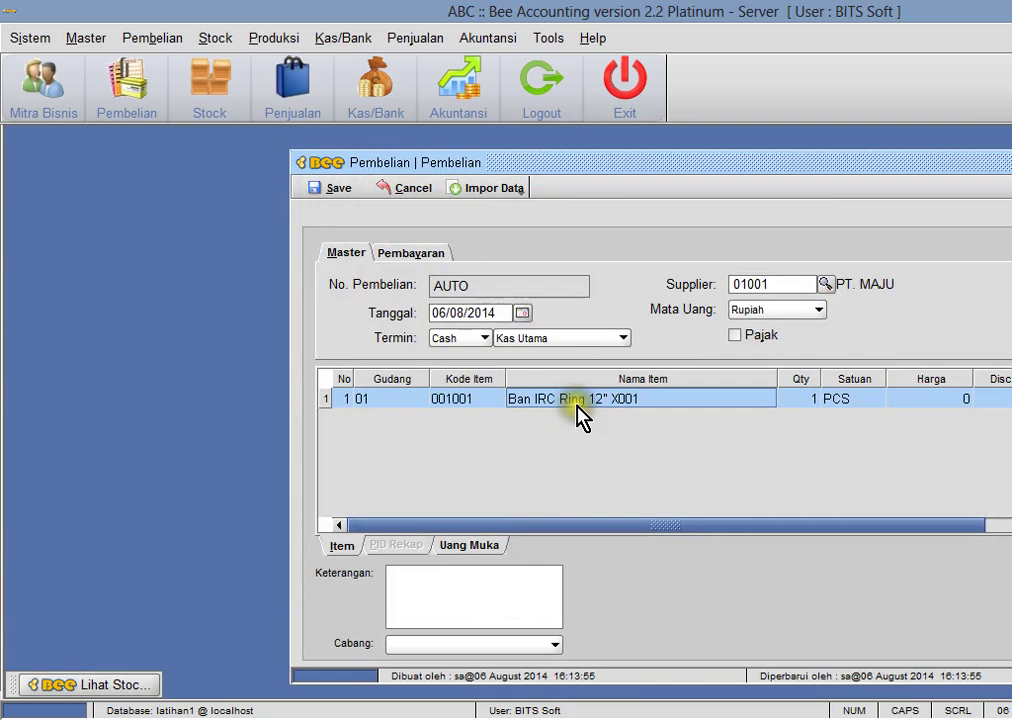
key(Down)
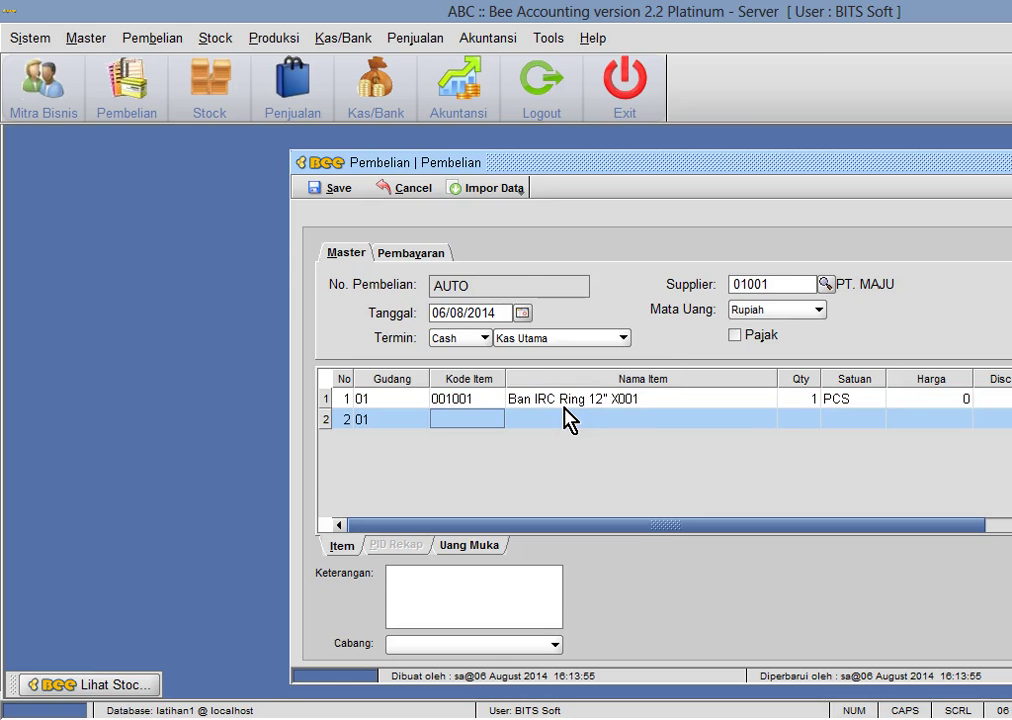
key(Return)
key(Down)
key(Return)
key(Down)
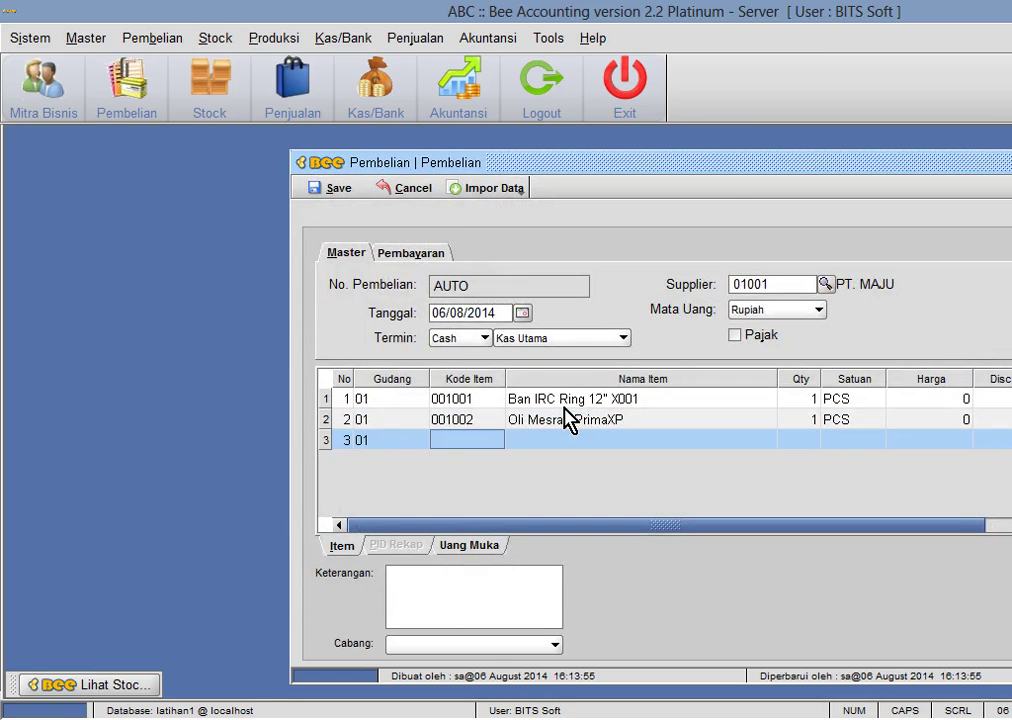
key(Return)
key(Down)
key(Return)
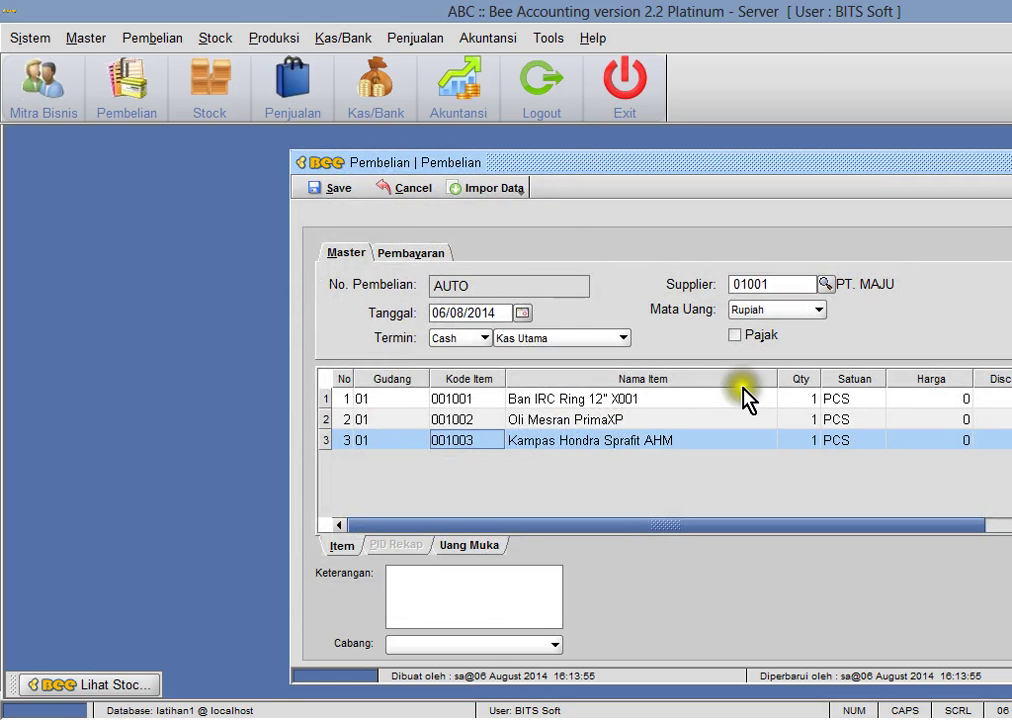
key(alt+Tab)
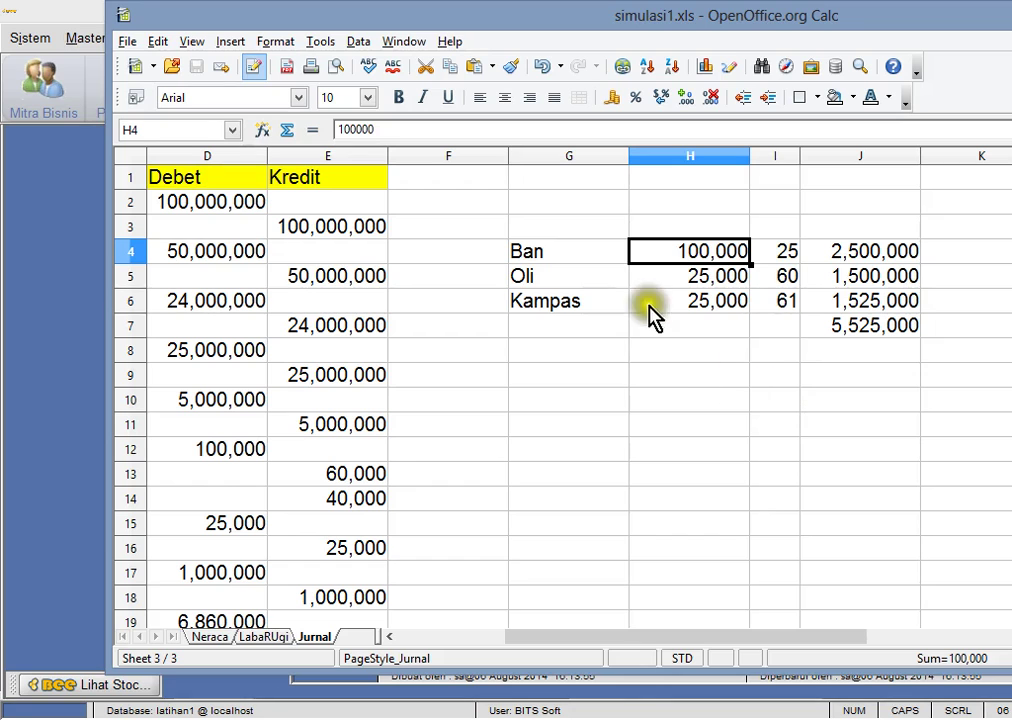
click(777, 280)
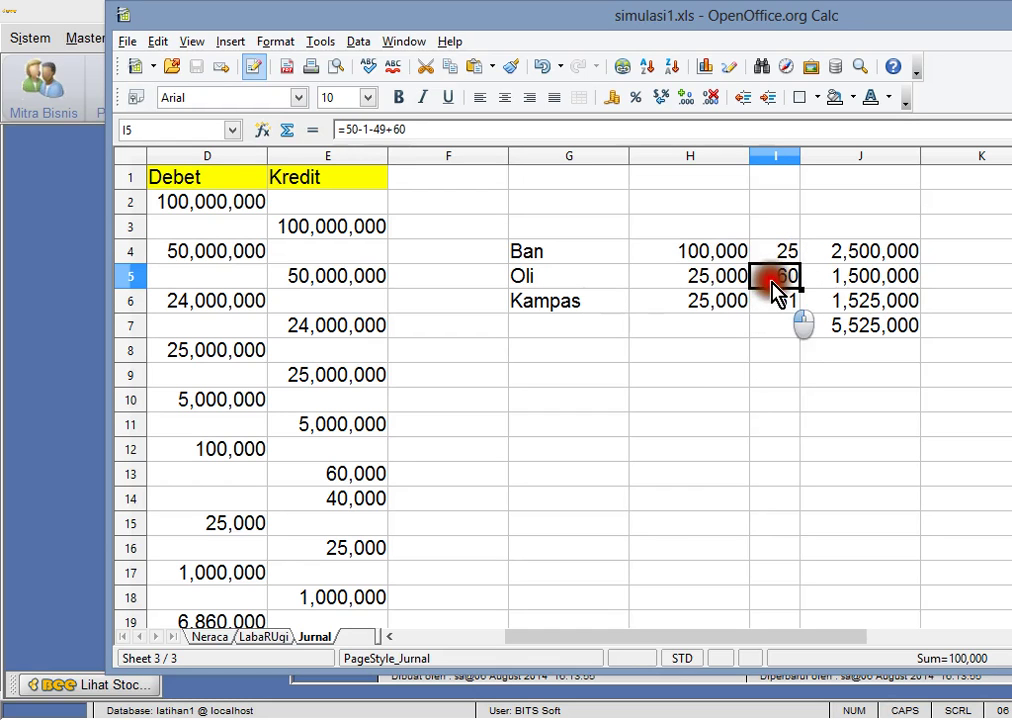
key(alt+Tab)
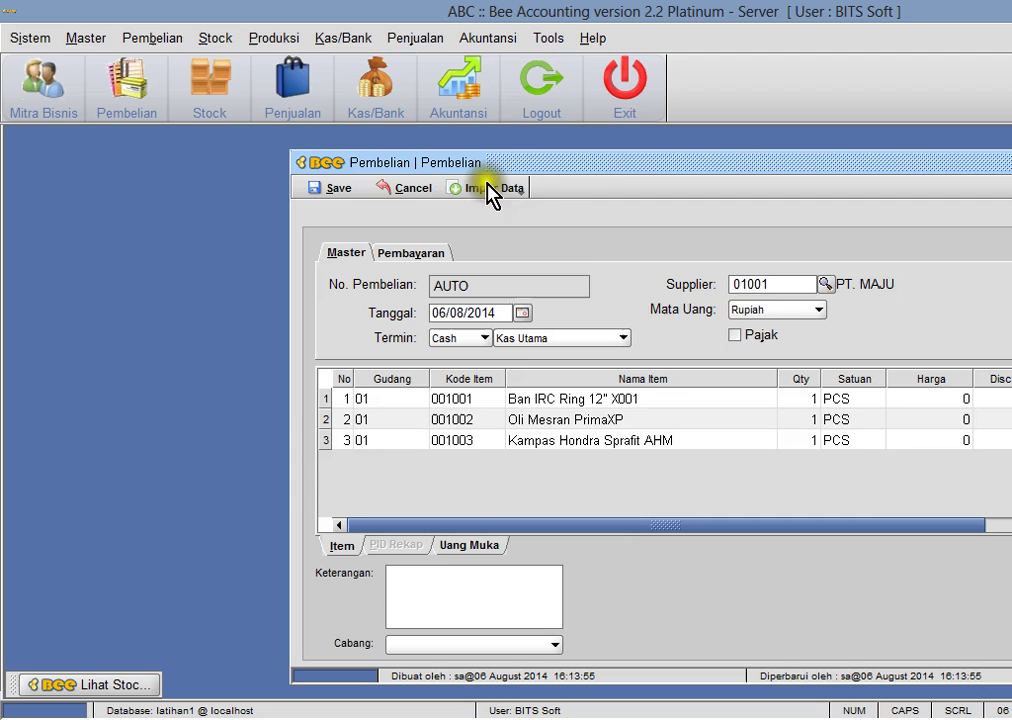
- Fill in the row figures, including a 100,000 price on row 1, and drop the empty extra row
click(794, 399)
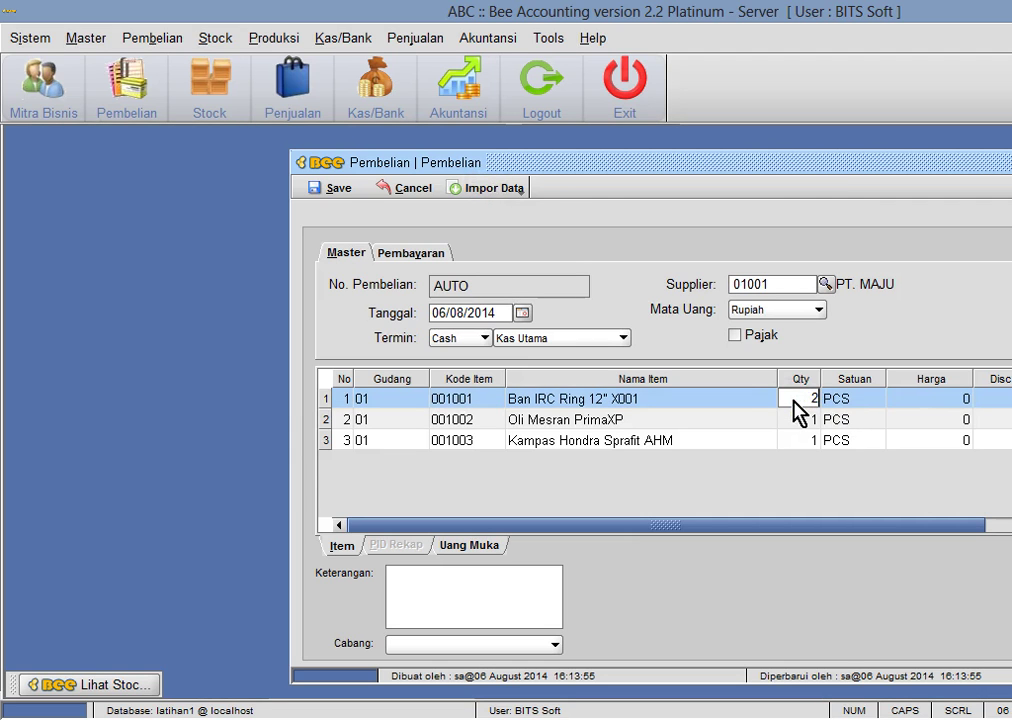
text(100000)
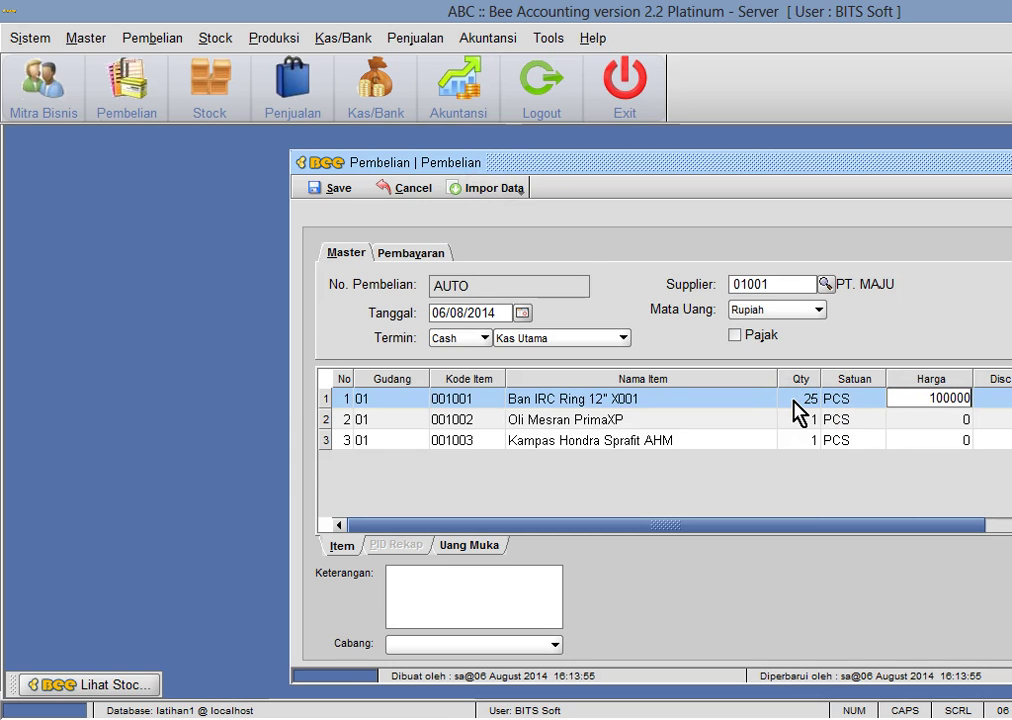
key(Return)
key(Down)
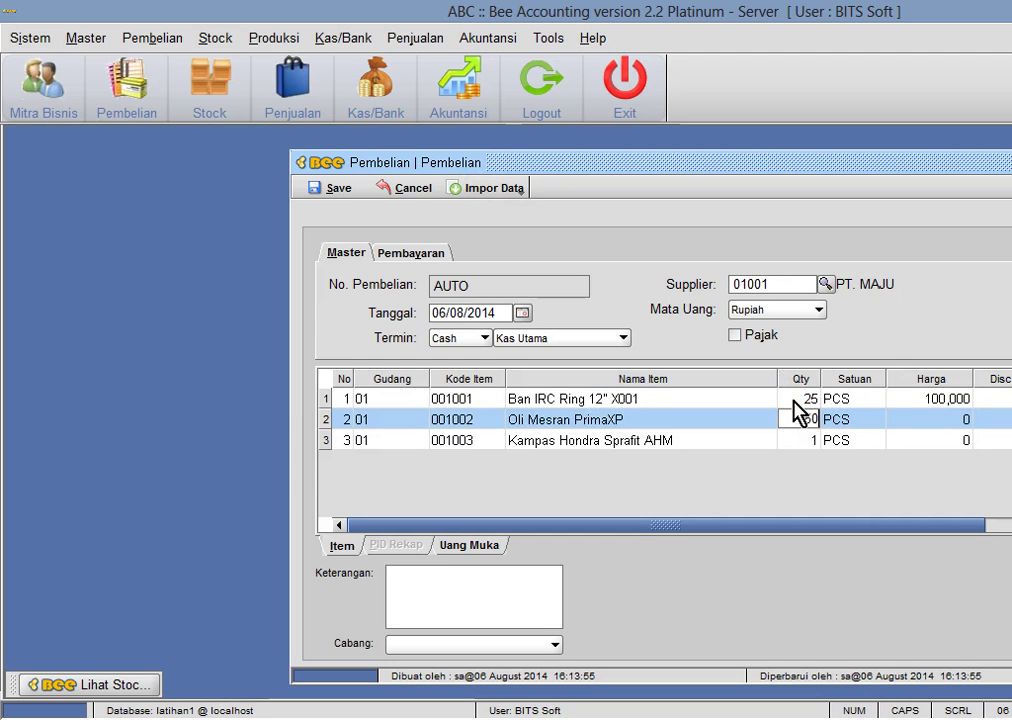
text(25,000)
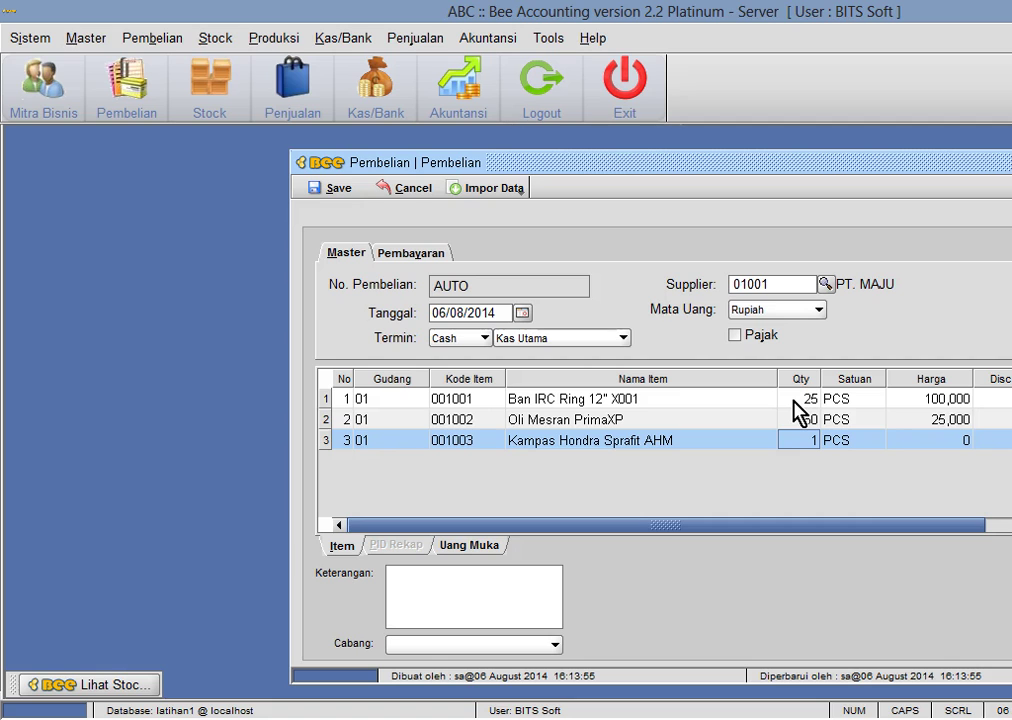
key(Return)
key(Return)
key(Up)
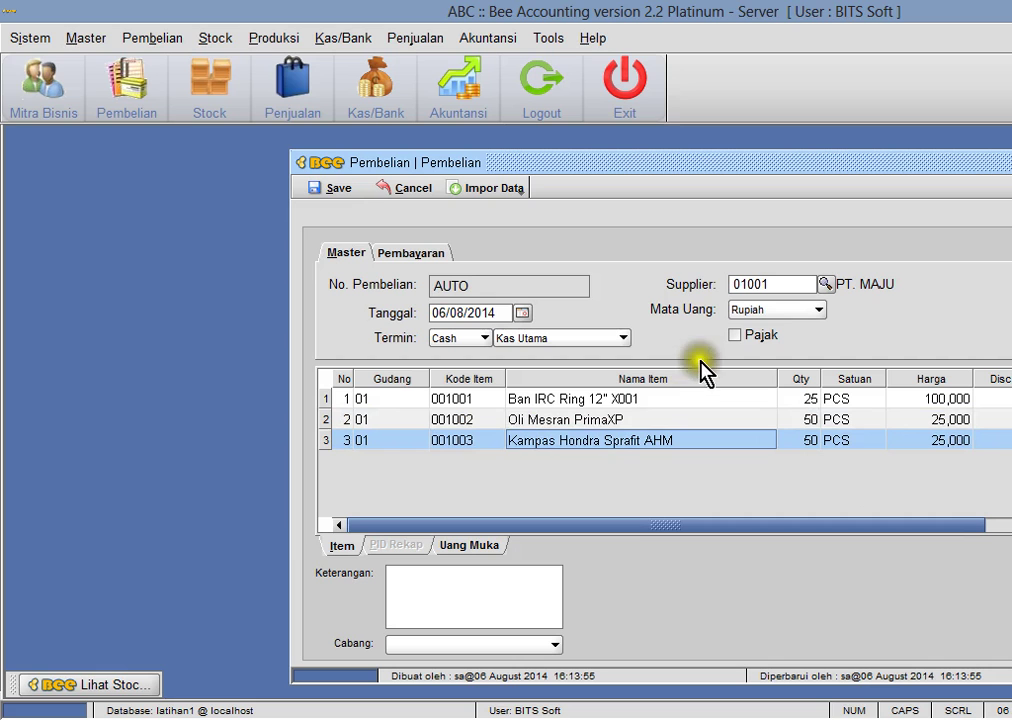
drag(671, 165, 603, 155)
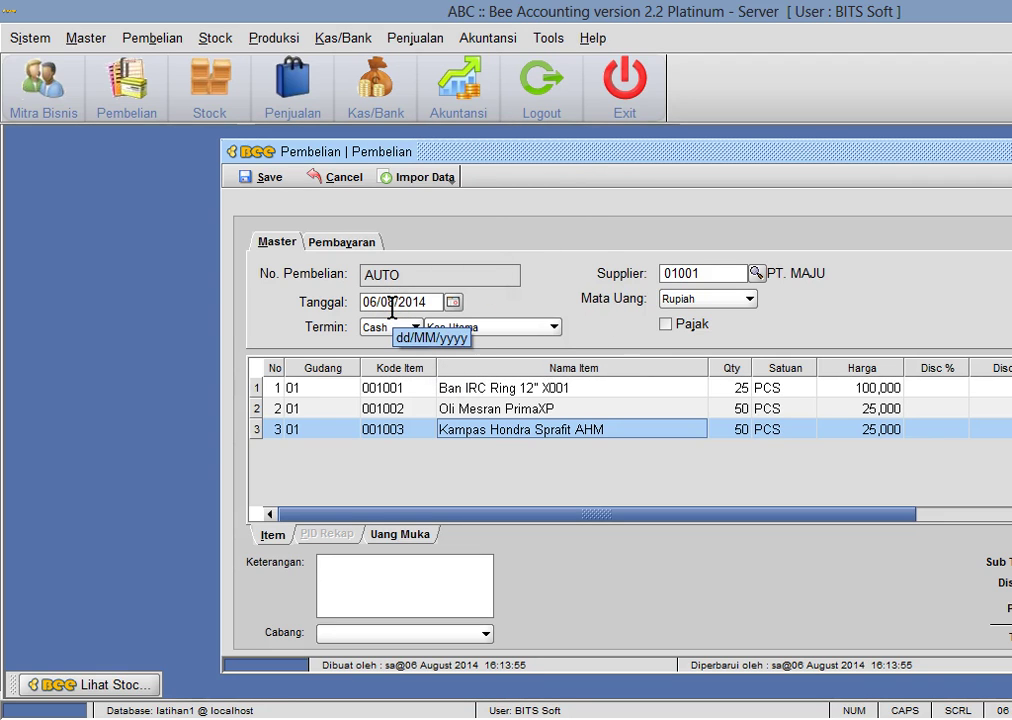
- Save the purchase as BL00001001 without printing it
click(264, 177)
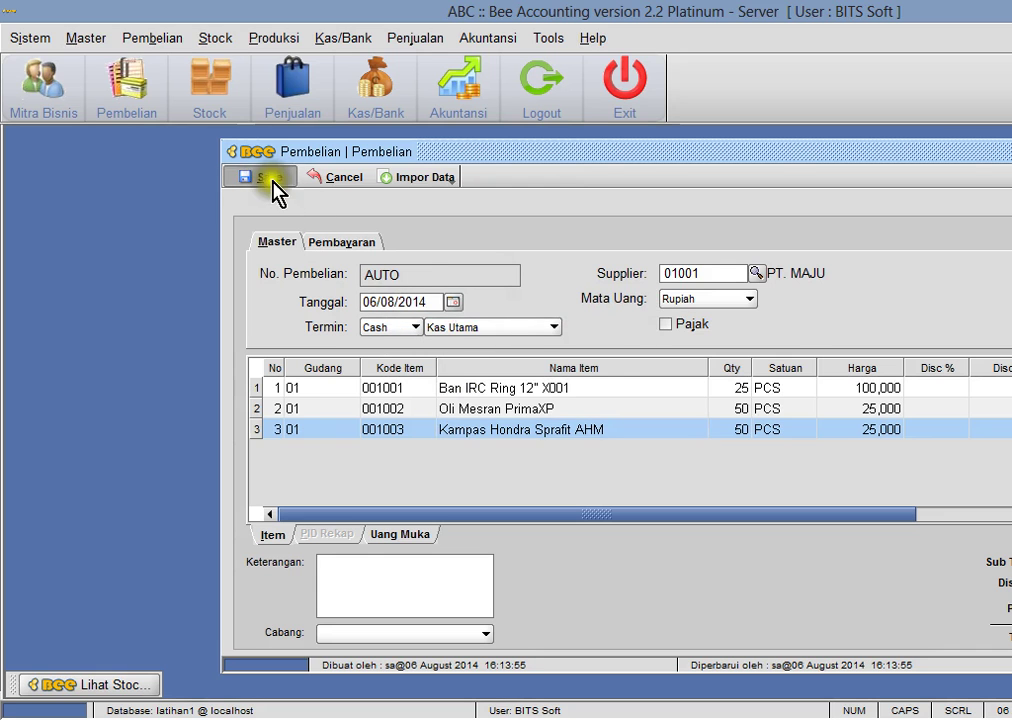
click(674, 390)
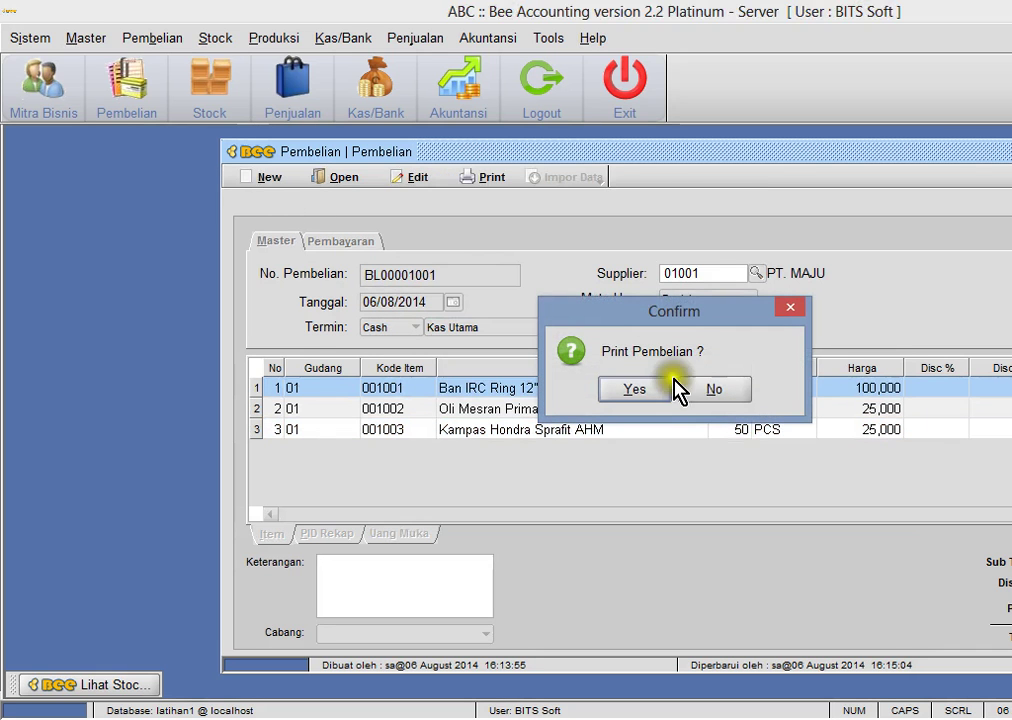
click(738, 395)
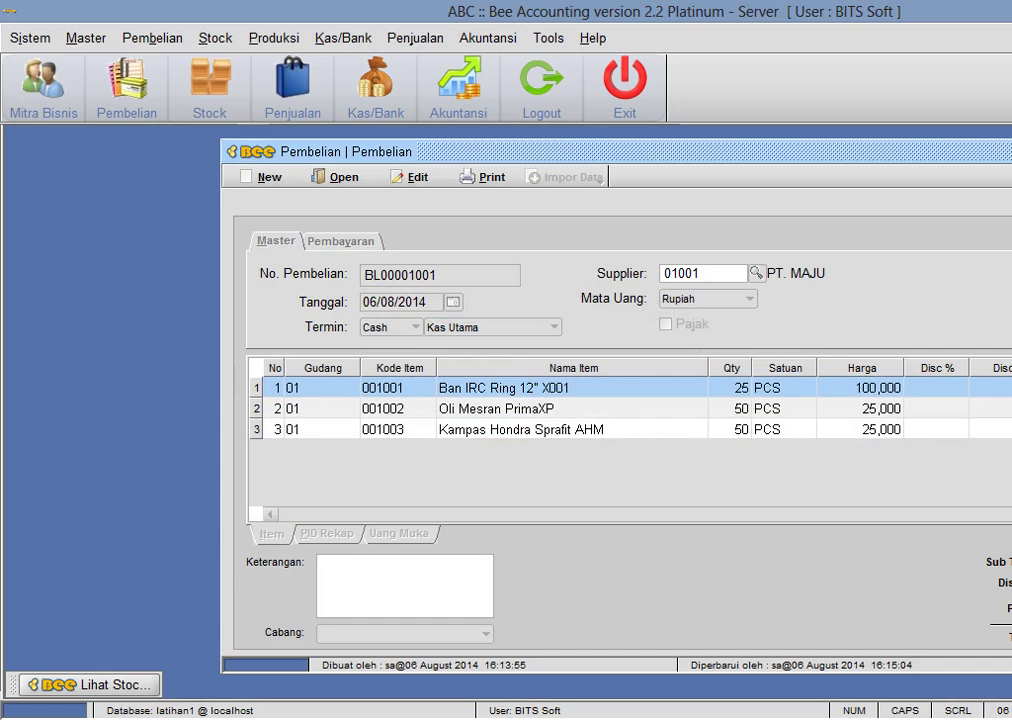
click(507, 40)
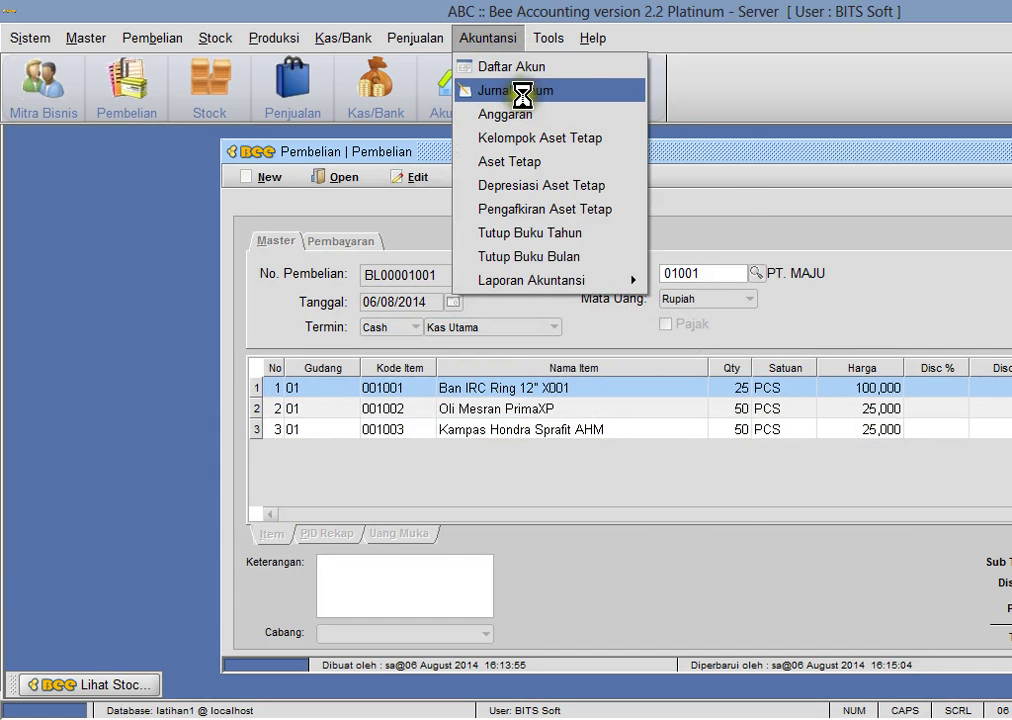
click(520, 92)
click(120, 166)
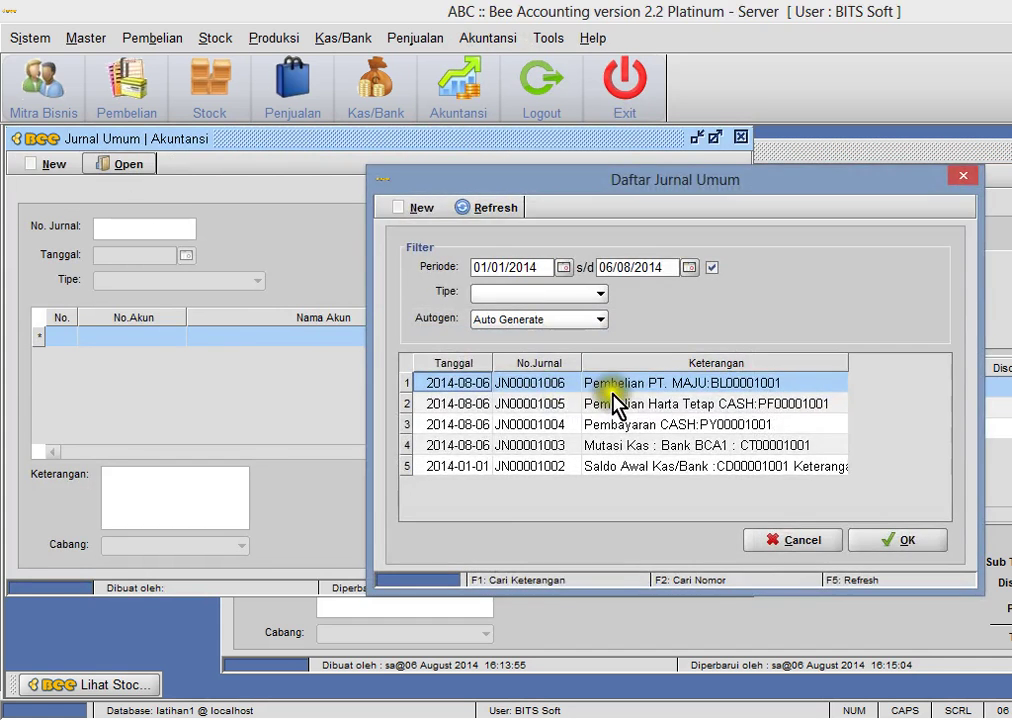
double_click(621, 395)
click(272, 338)
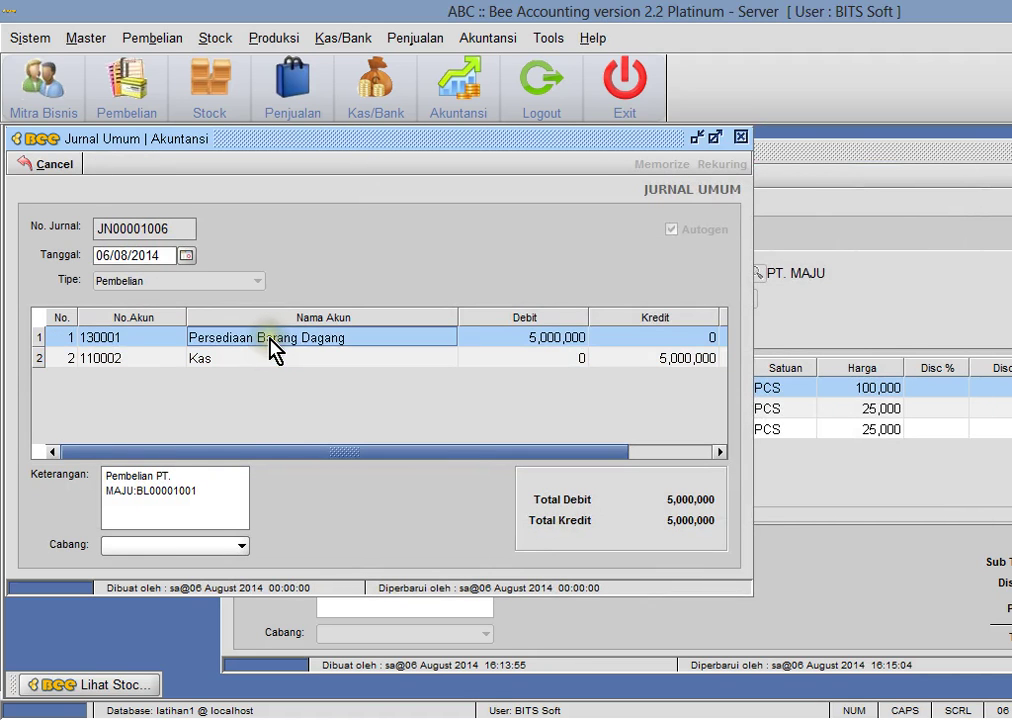
click(360, 360)
click(615, 360)
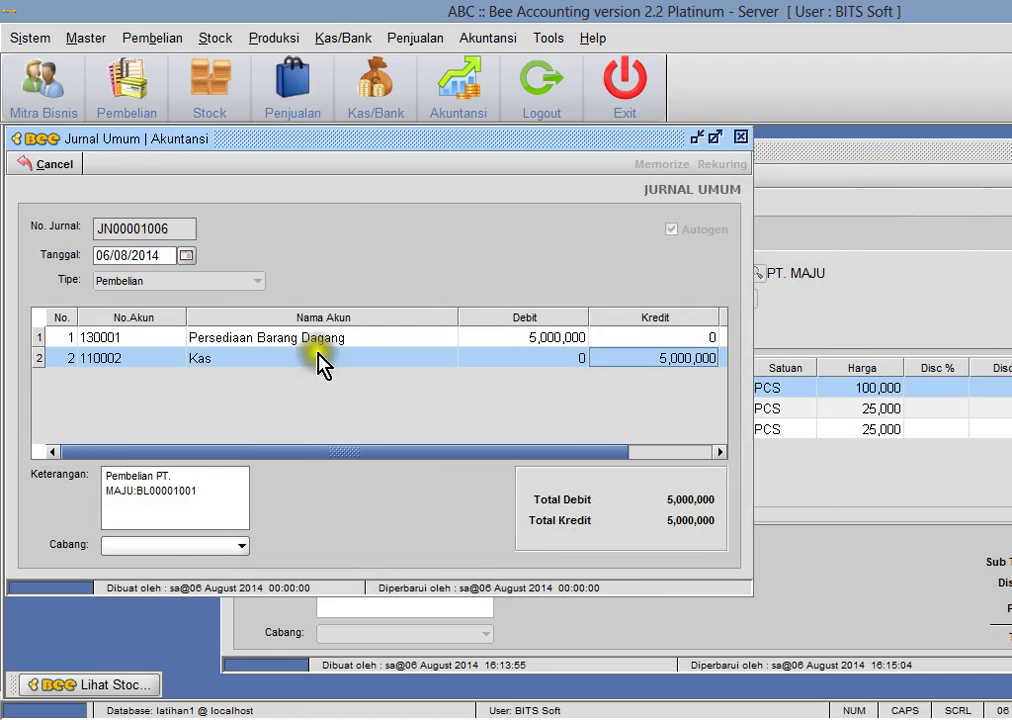
click(284, 337)
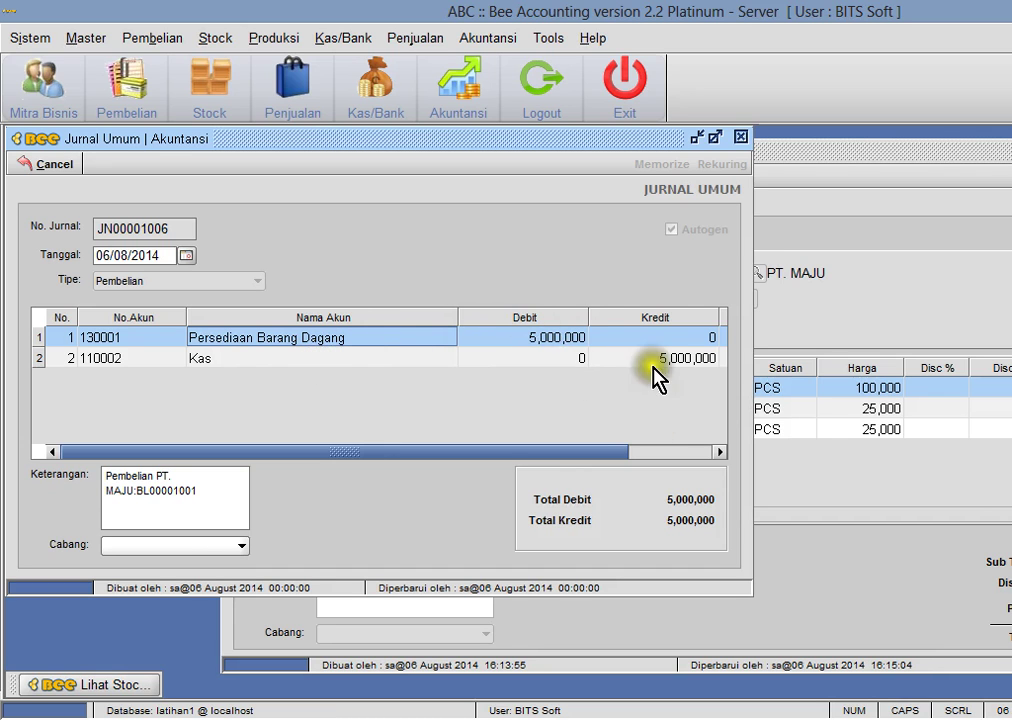
click(741, 137)
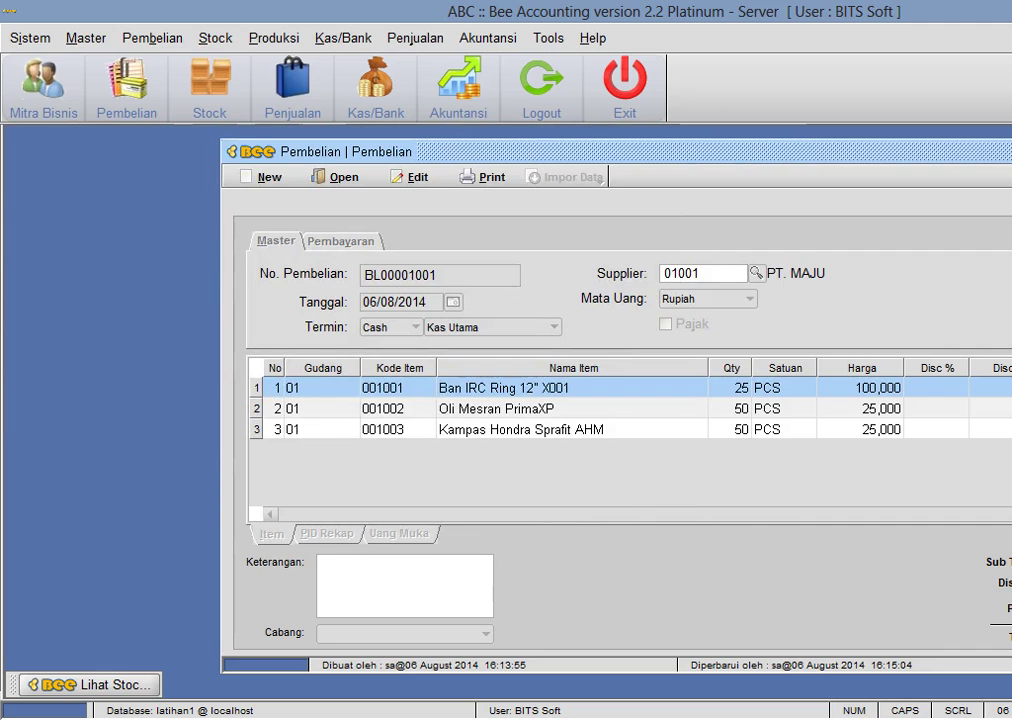
- Close the purchase form, refresh Lihat Stock to confirm 25, 50 and 50 PCS, then close it
key(Escape)
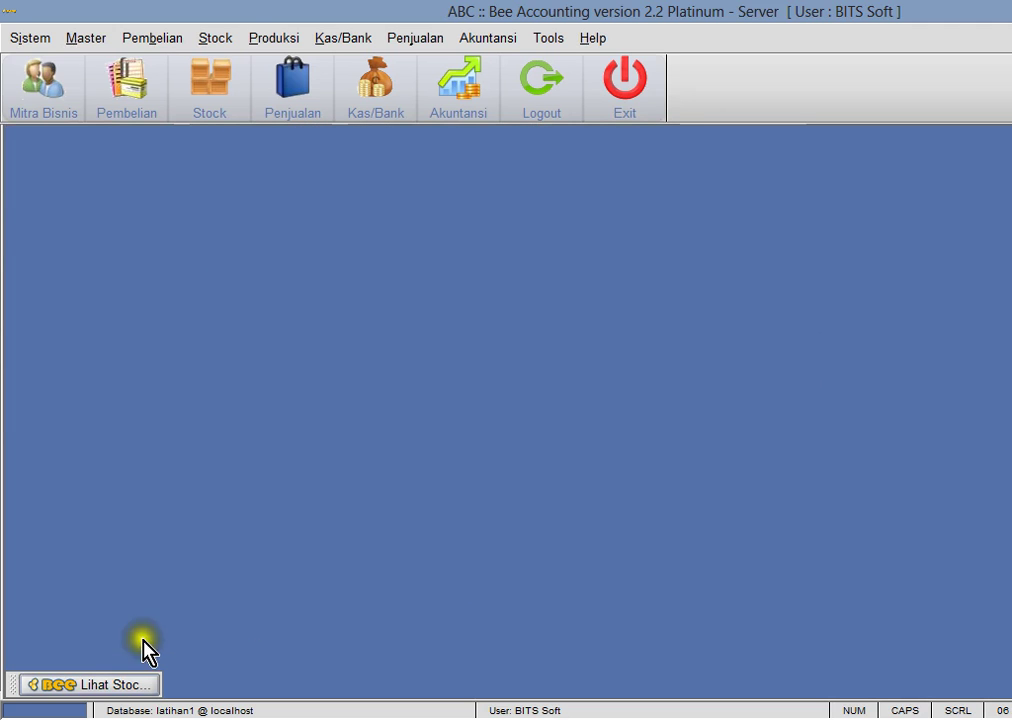
click(110, 684)
click(192, 177)
click(634, 392)
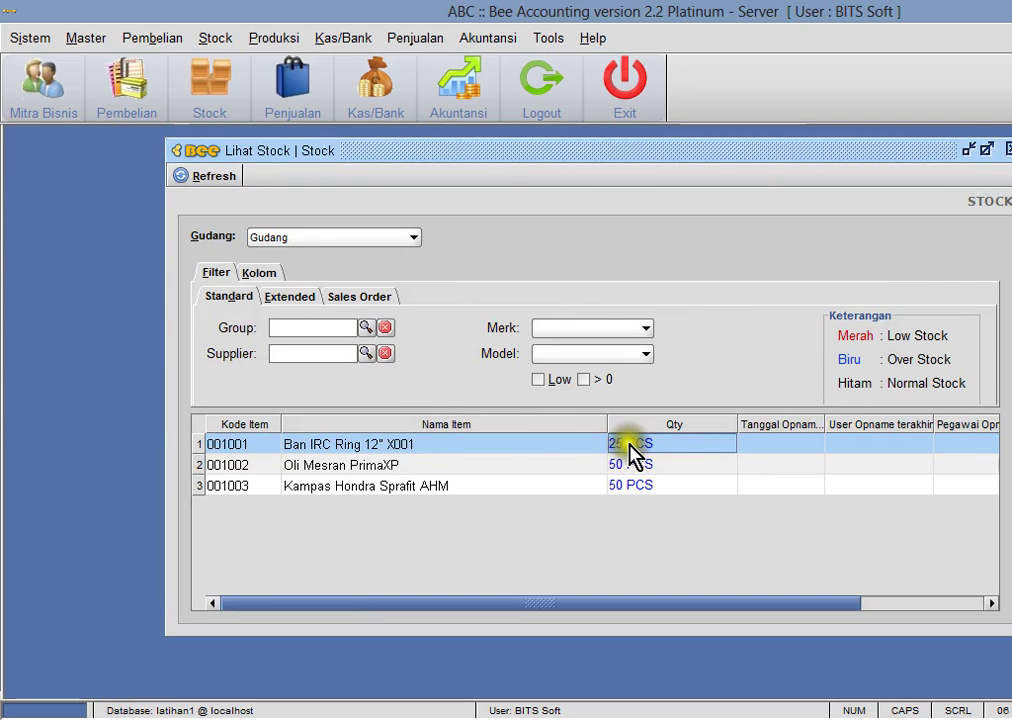
click(500, 36)
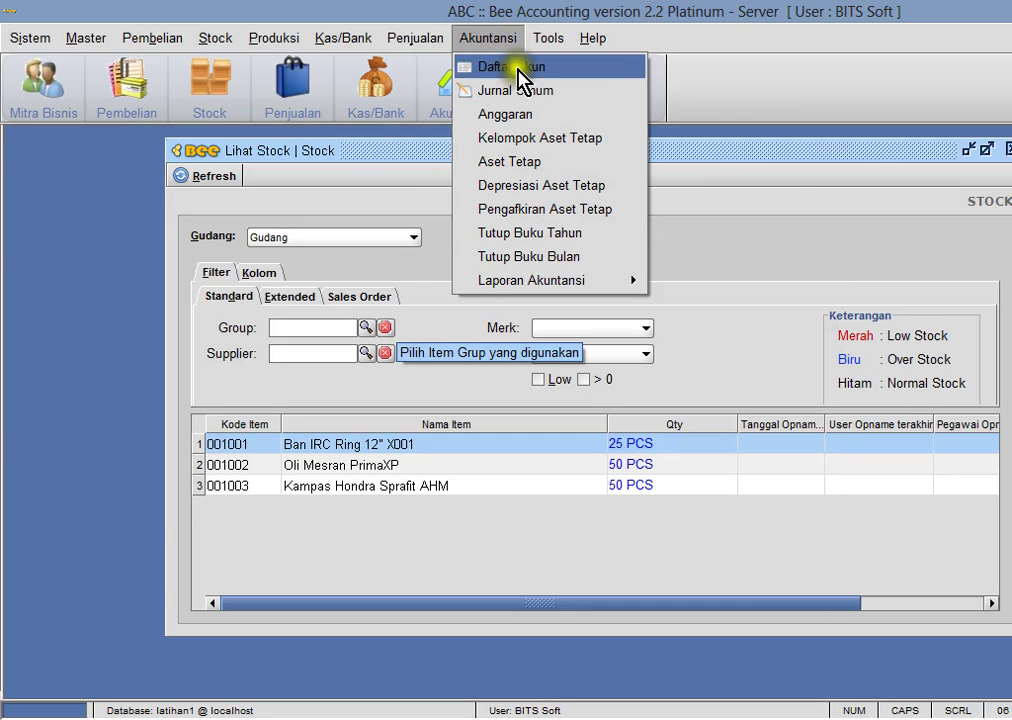
click(944, 149)
click(1007, 149)
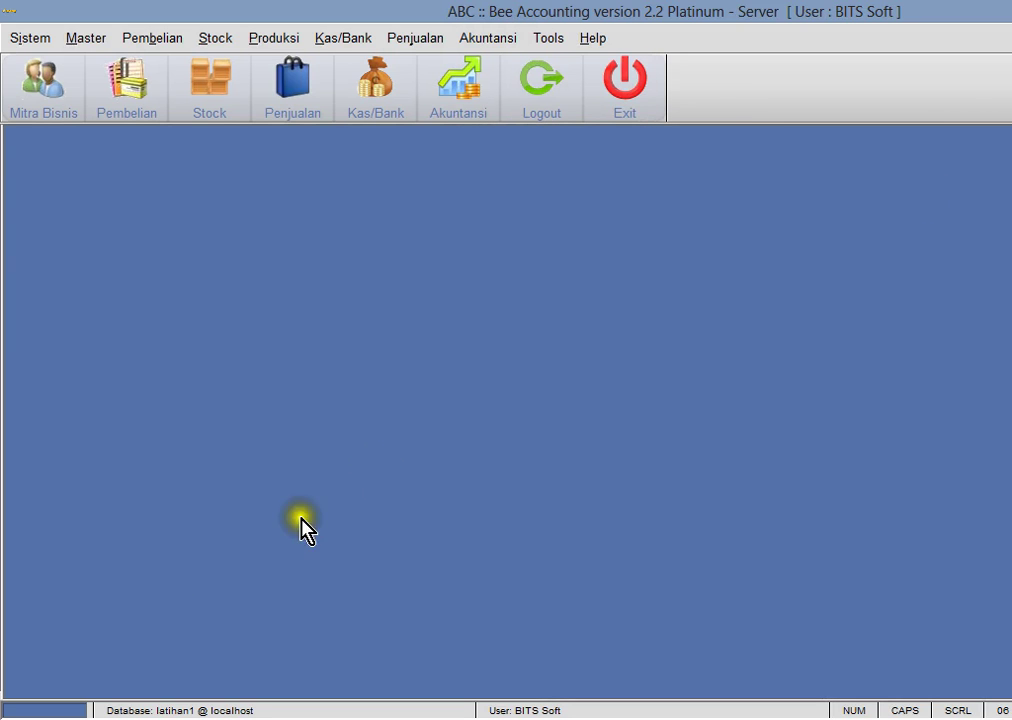
- Review the J6 journal entry in row 12: 10Jan, Kas, 100,000 Debet
key(alt+Tab)
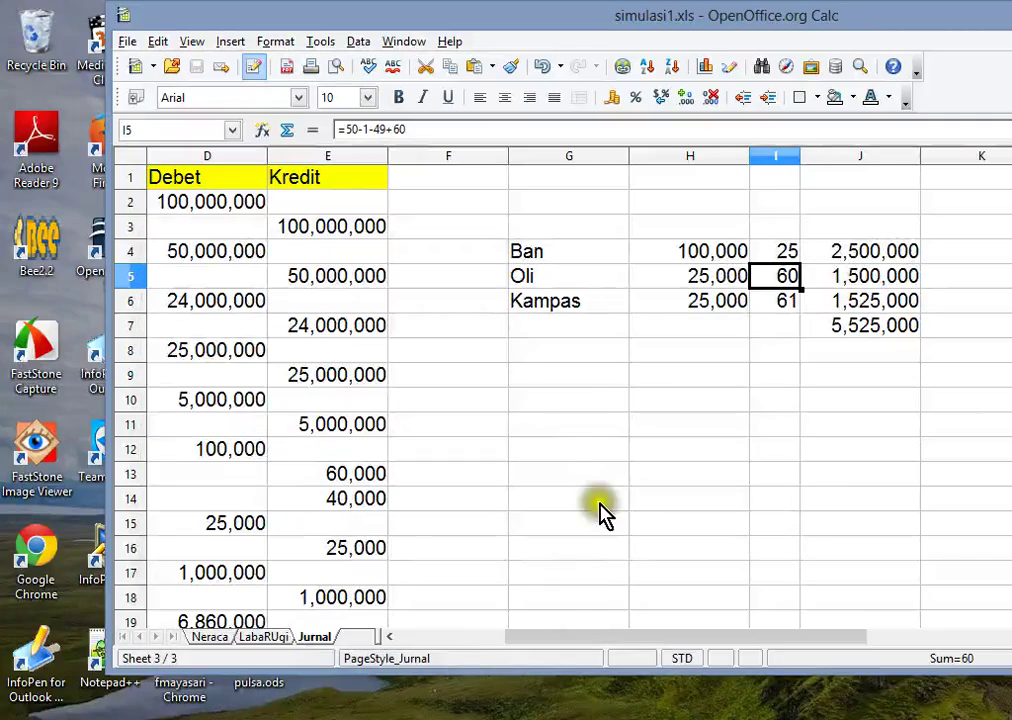
click(345, 503)
key(Left)
key(Left)
key(Left)
key(Left)
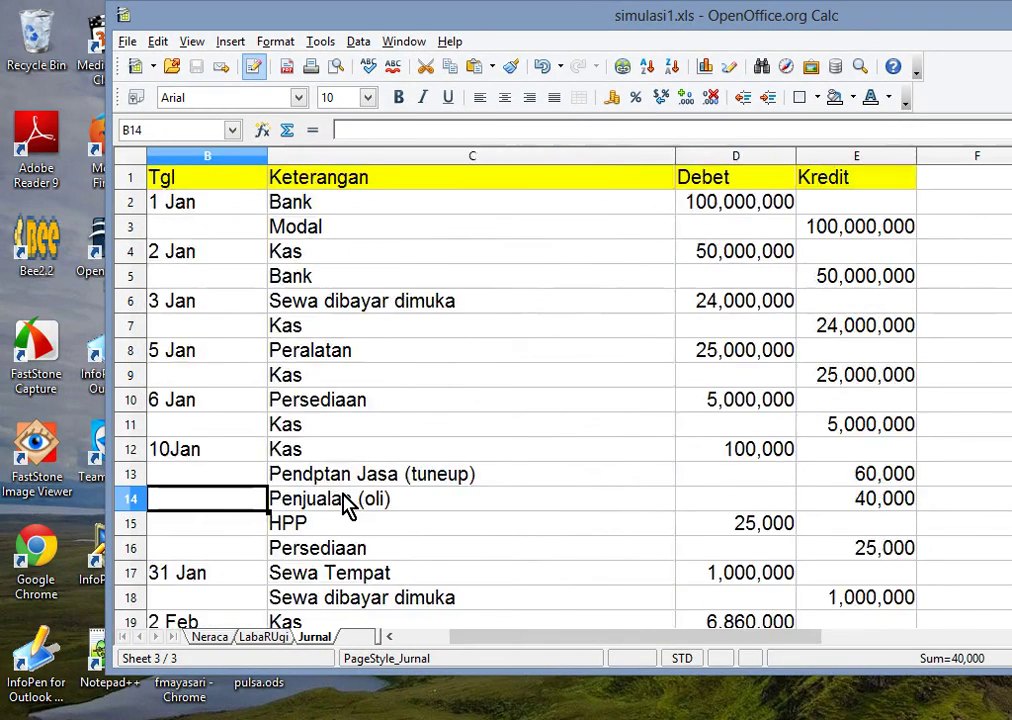
key(Up)
key(Up)
key(Up)
key(Up)
key(Down)
key(Down)
key(Up)
key(Right)
key(Right)
key(Down)
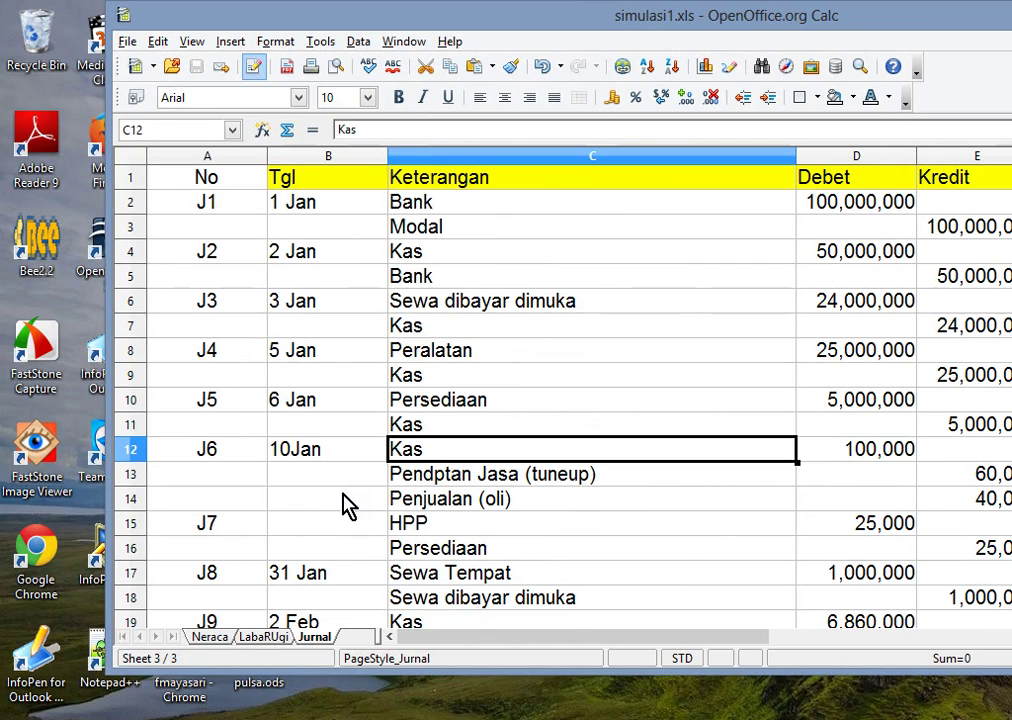
key(Right)
key(Down)
key(Down)
key(Up)
key(Up)
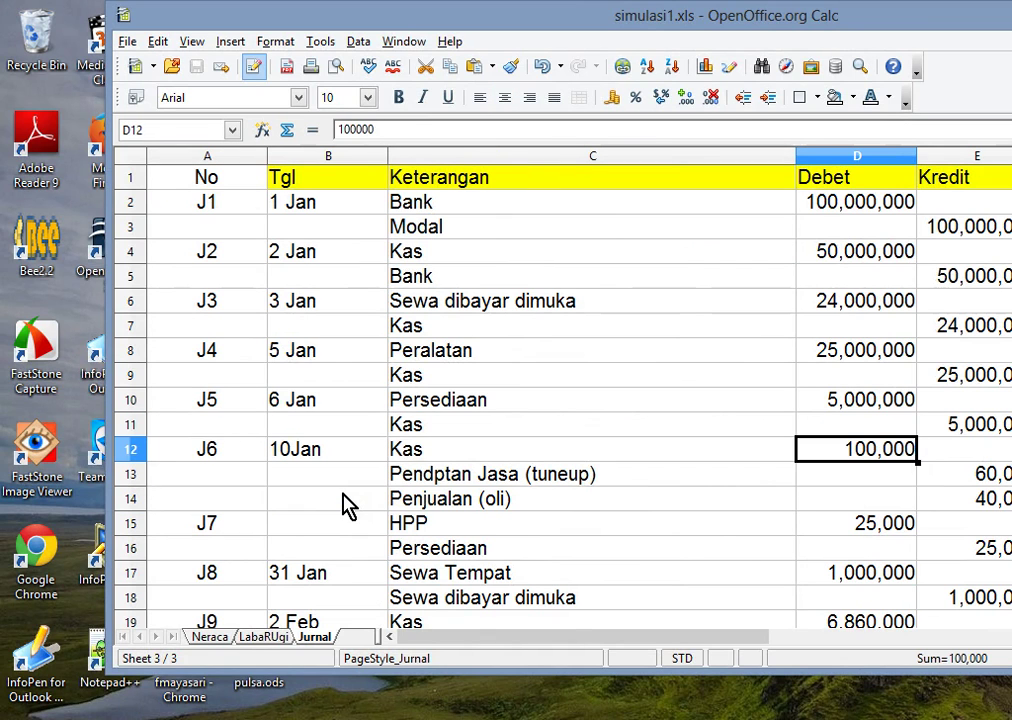
key(Left)
key(Left)
key(Right)
key(Down)
key(Up)
key(Up)
key(Down)
key(Up)
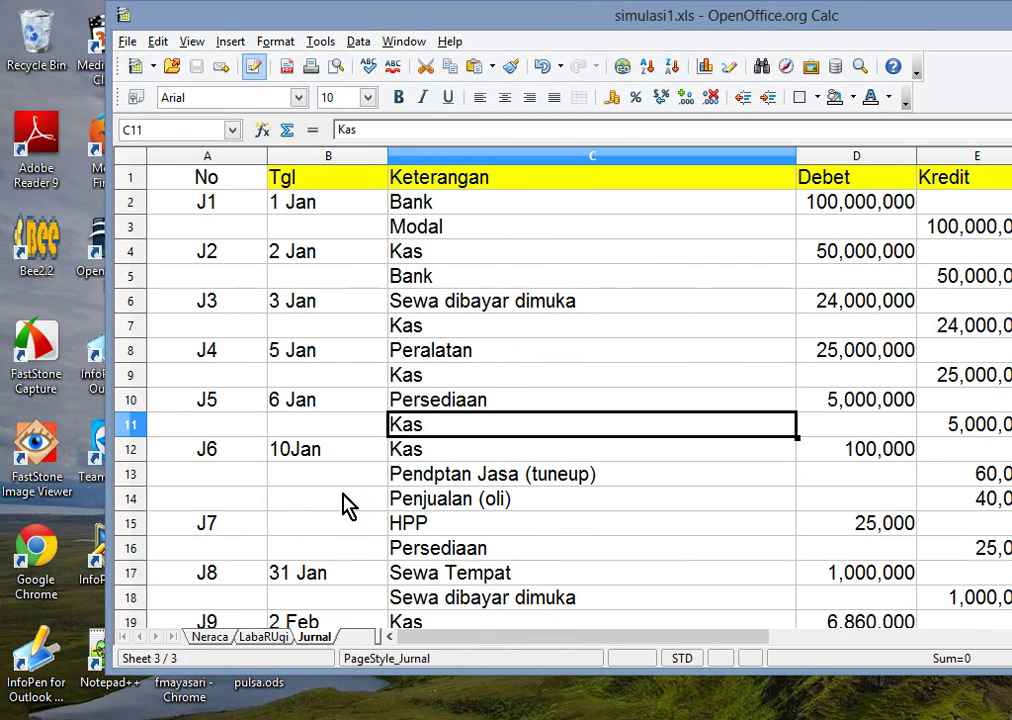
key(Down)
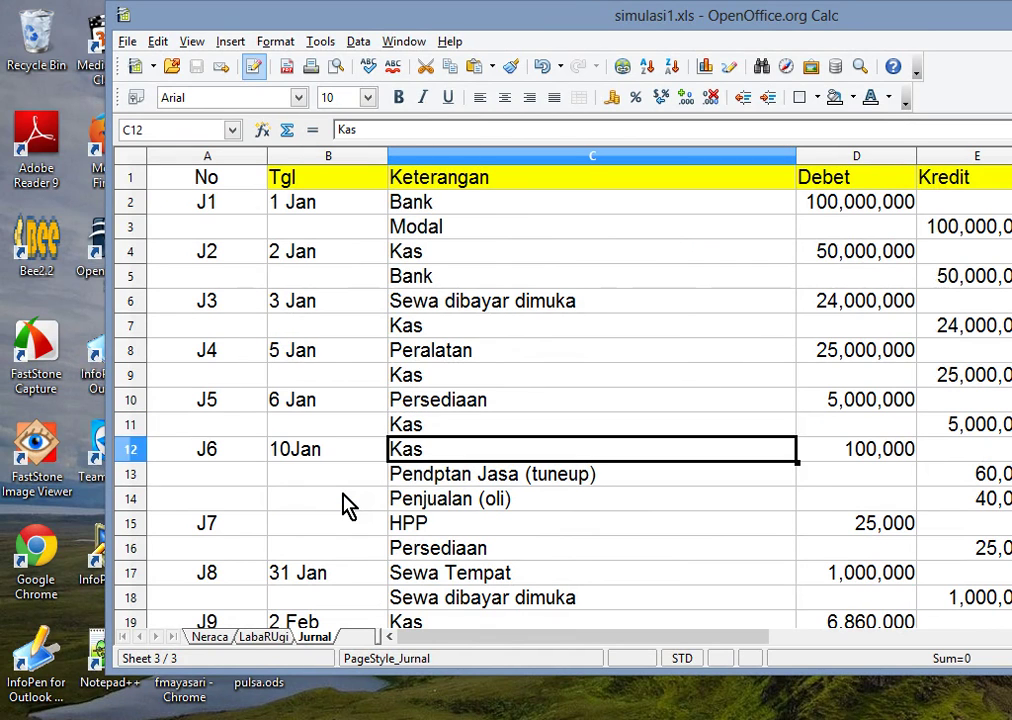
key(Down)
key(Down)
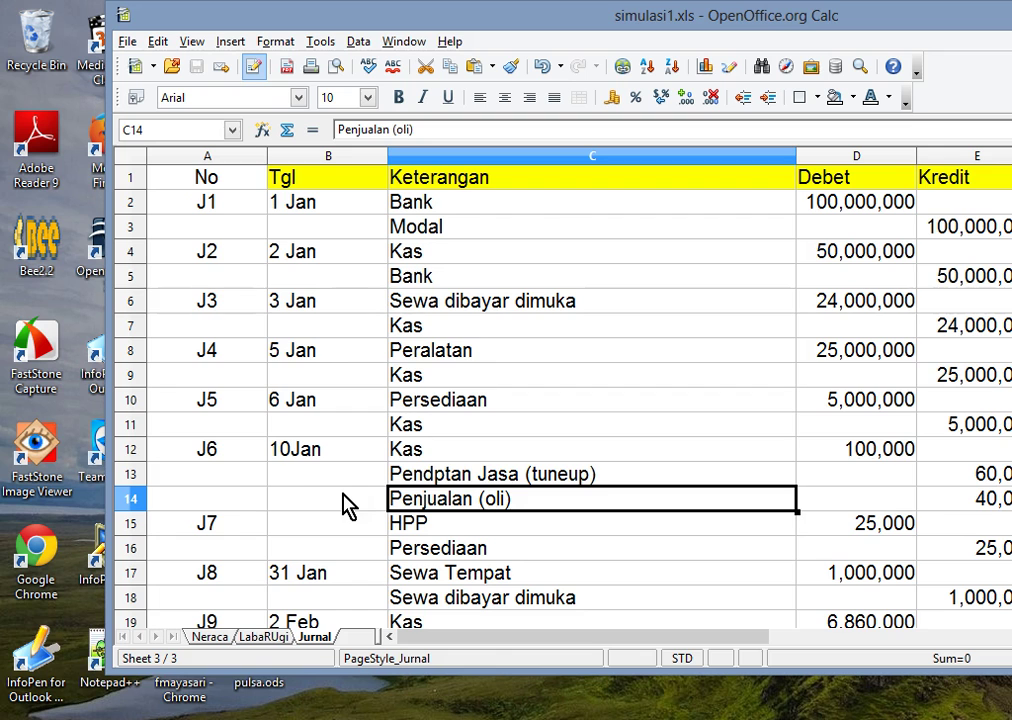
- Check the Kas, Pendptan Jasa (tuneup), Penjualan (oli) and HPP entries in C12–C15
scroll(600, 440, down, 1)
click(672, 388)
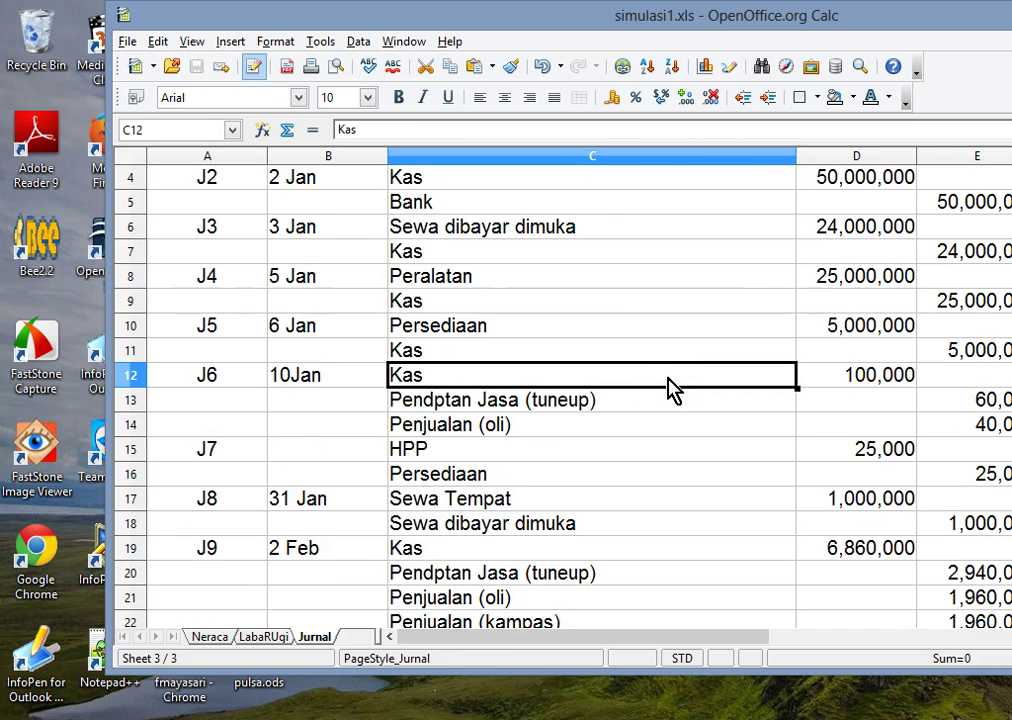
click(517, 410)
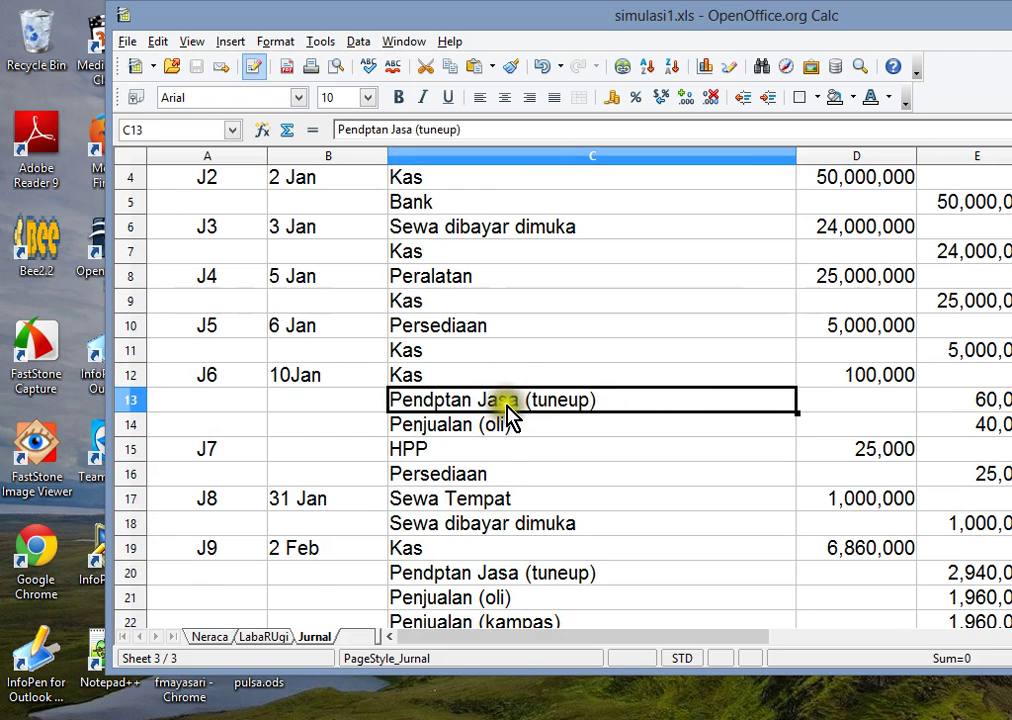
click(502, 430)
click(515, 405)
click(505, 452)
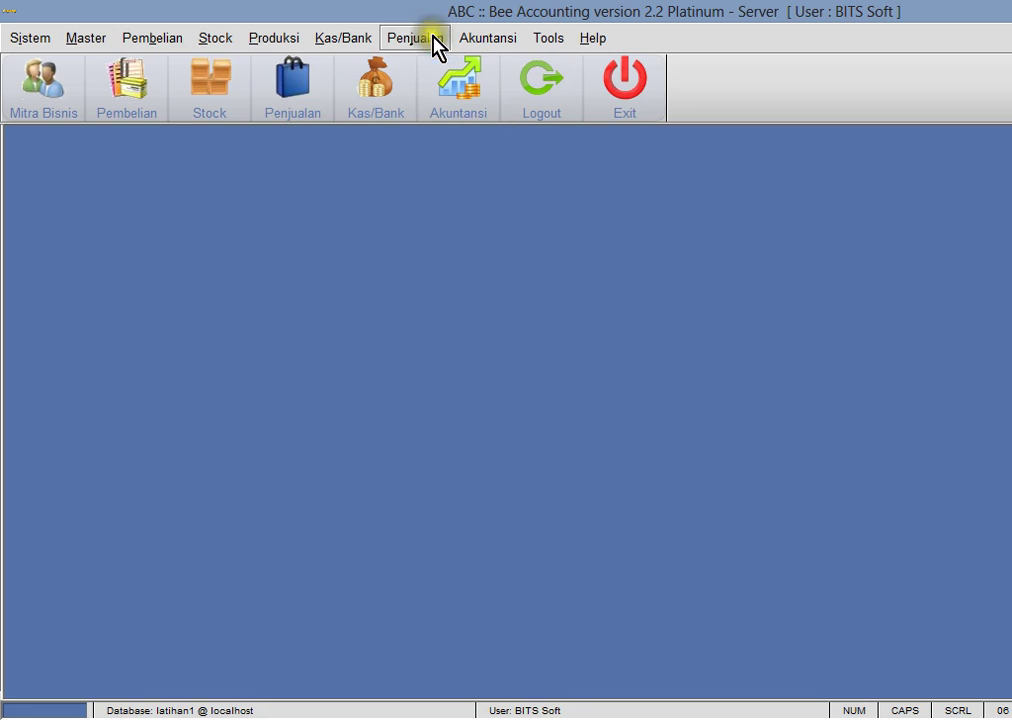
- Start a new sale dated 06/08/2014, leaving the item lookup without choosing an item
click(432, 38)
mouse_move(460, 137)
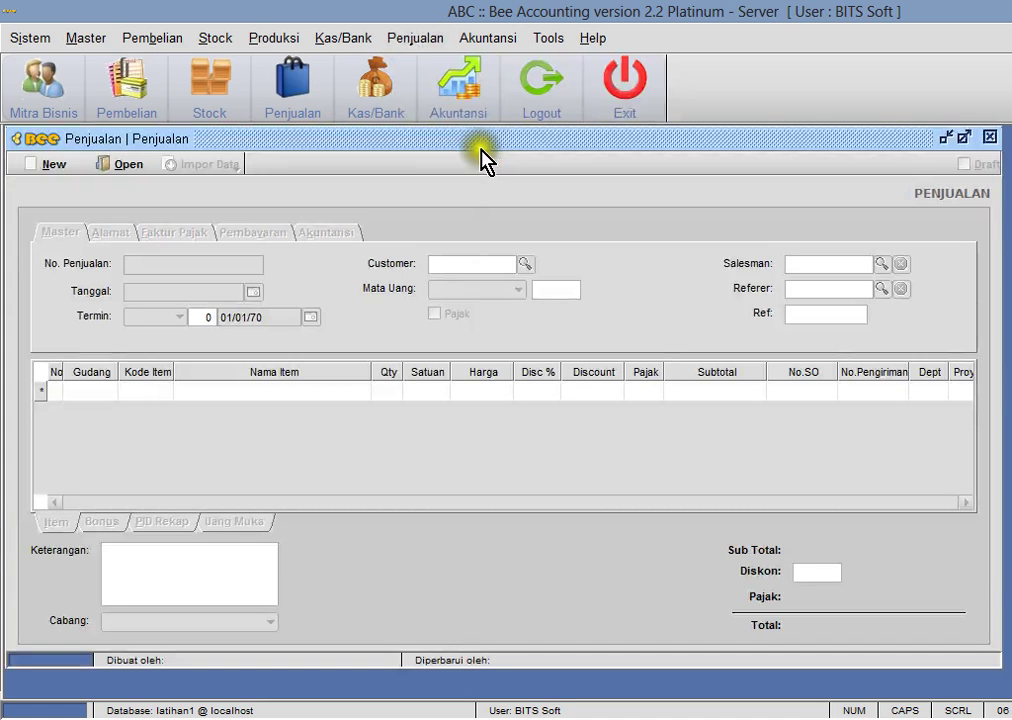
drag(477, 150, 660, 150)
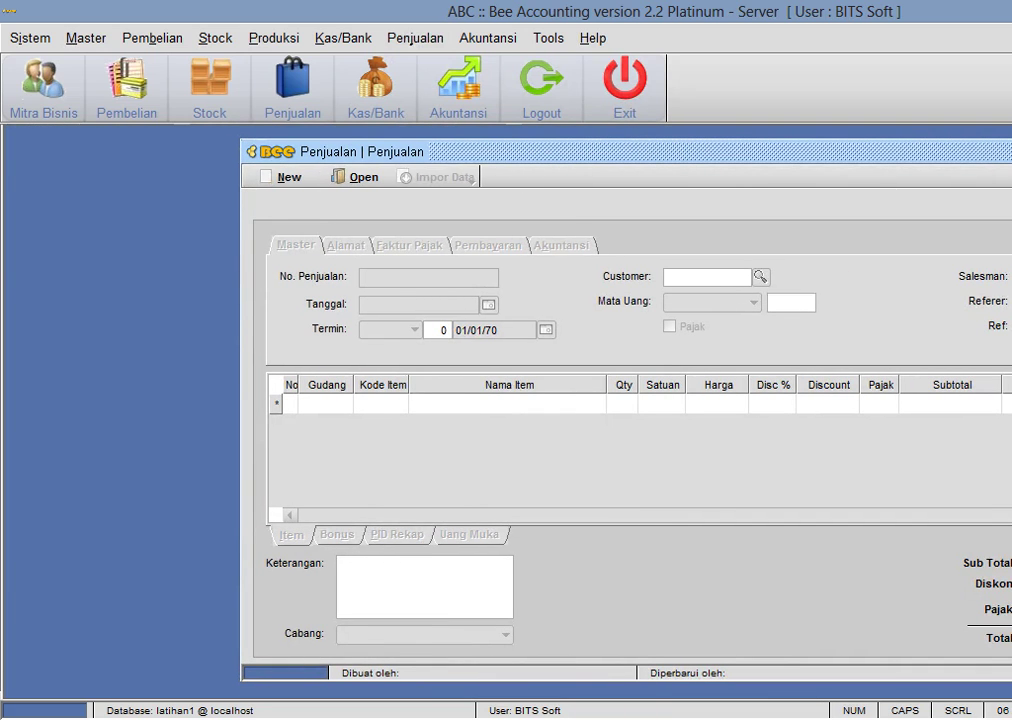
click(270, 177)
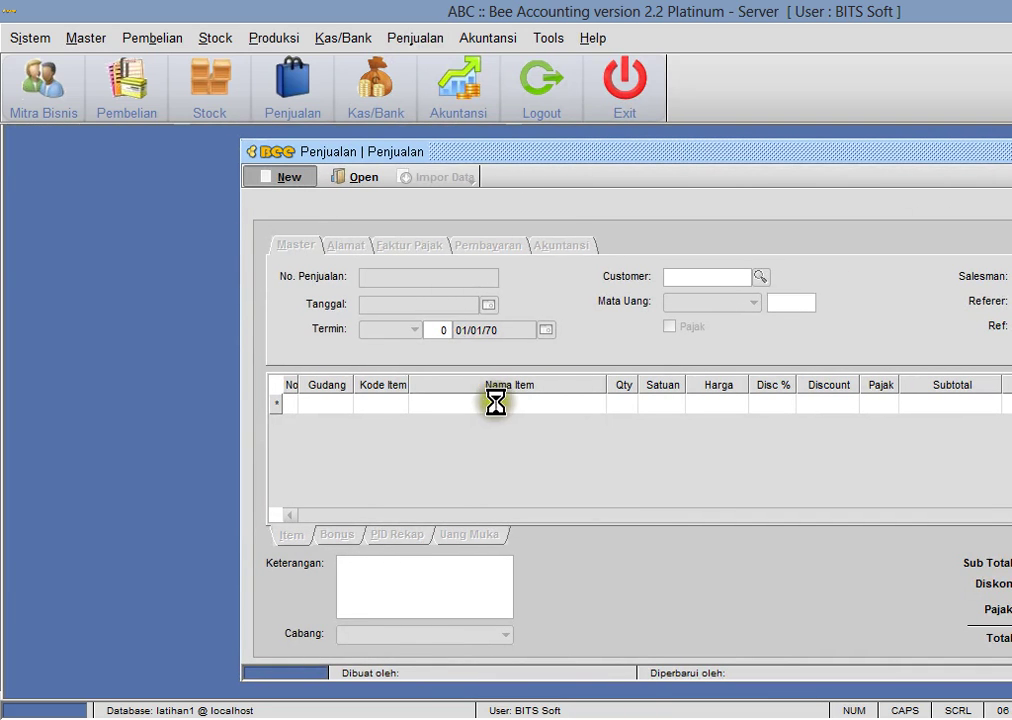
click(404, 413)
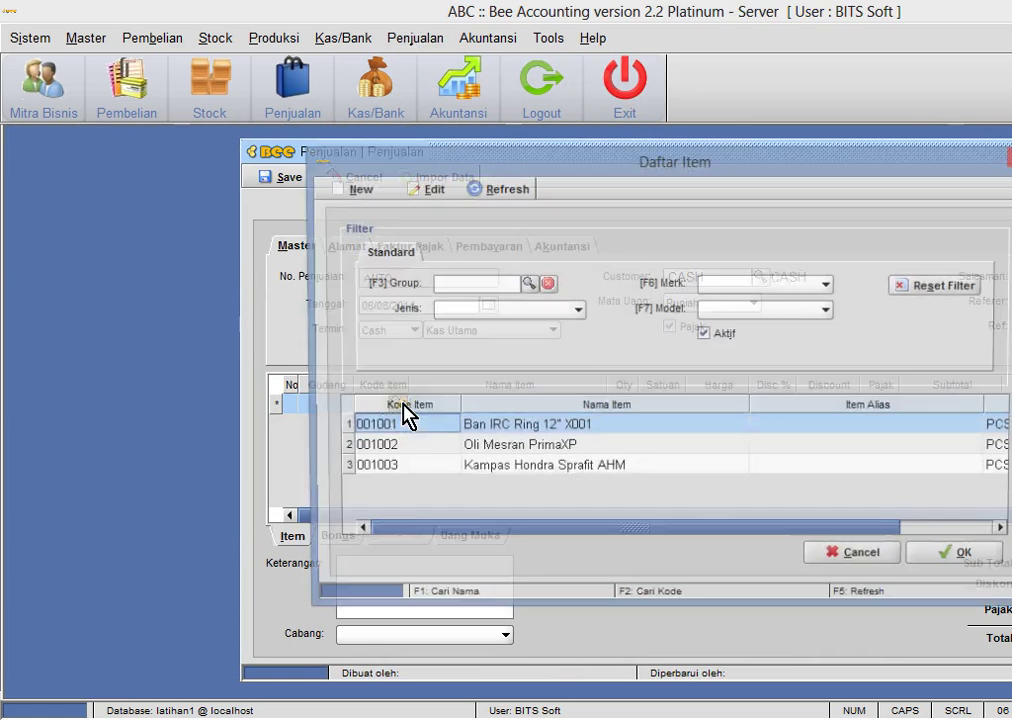
key(Escape)
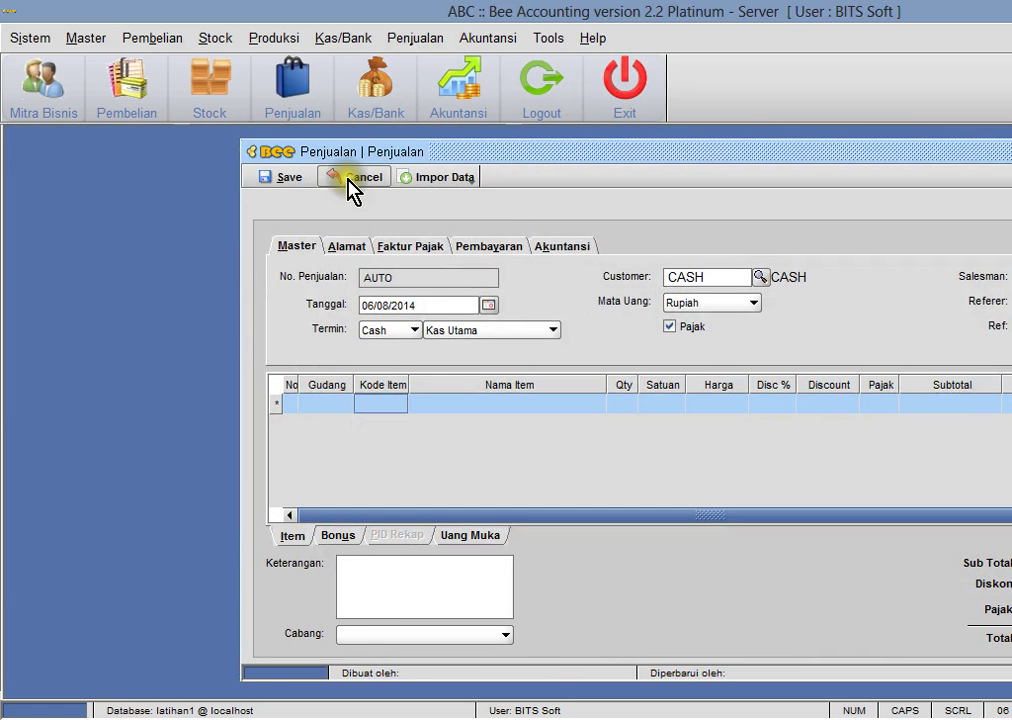
- Open the Item master records to create a new item
click(66, 40)
mouse_move(146, 142)
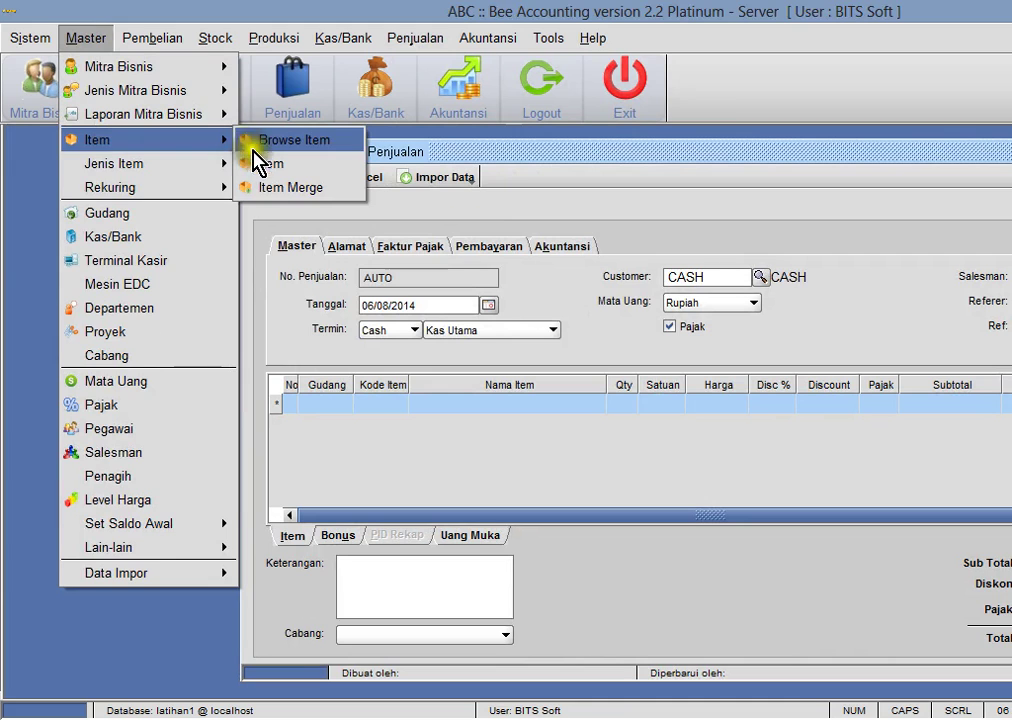
click(267, 163)
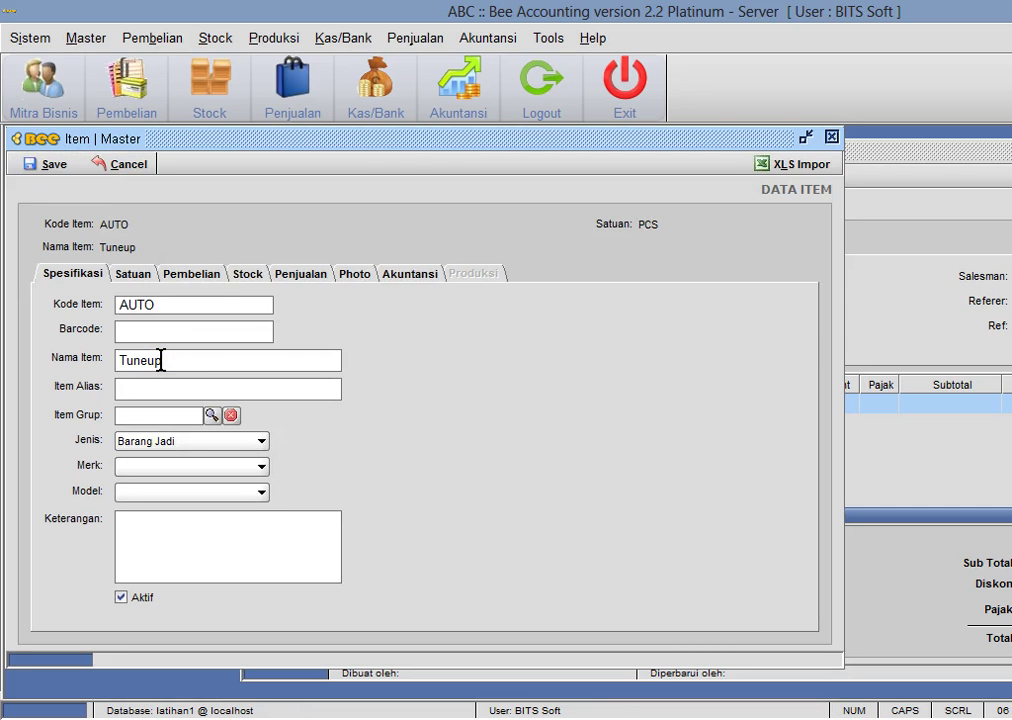
- Set the Tuneup item's type to Jasa and view its Akuntansi account settings
click(169, 443)
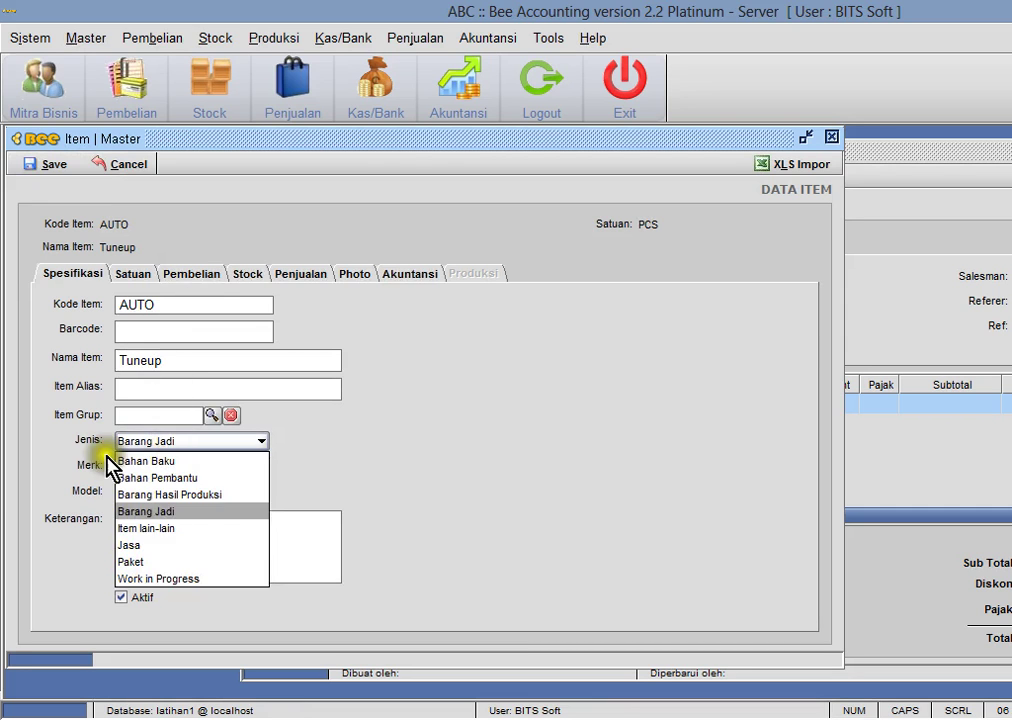
click(152, 545)
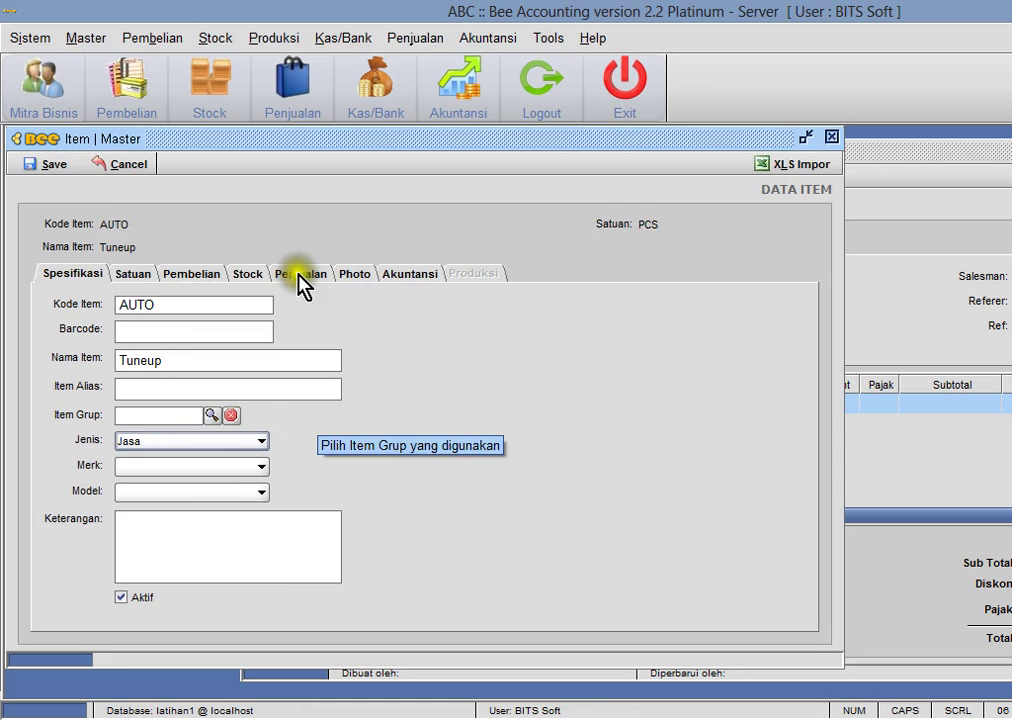
click(300, 276)
click(406, 275)
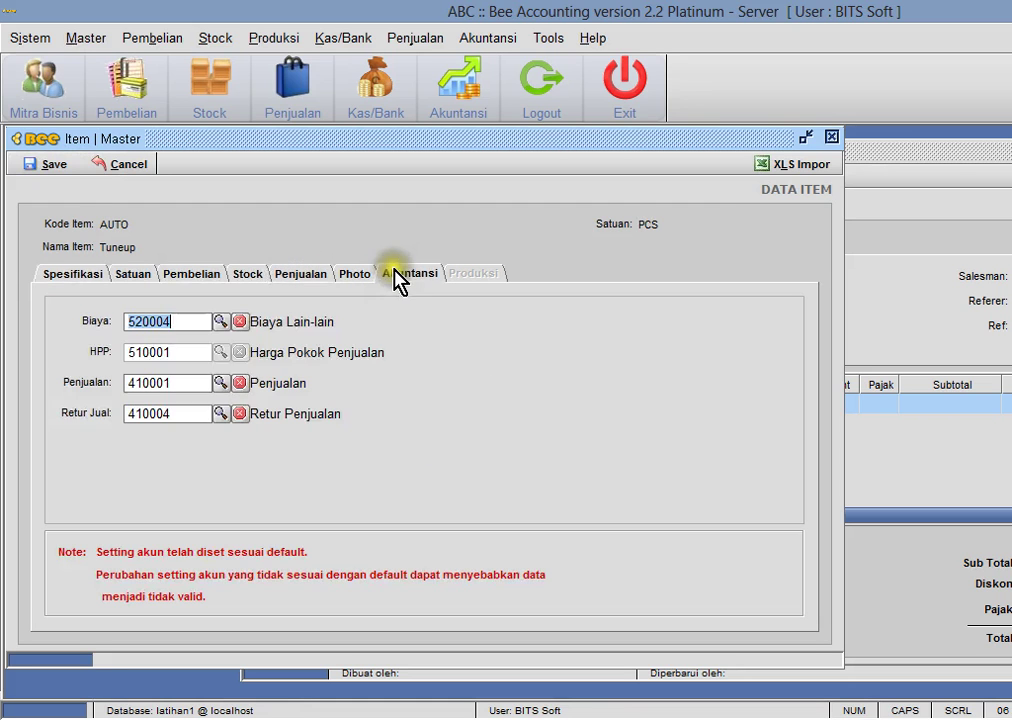
- Browse Pendapatan accounts in the sales-account lookup, closing it without changing the account
click(220, 385)
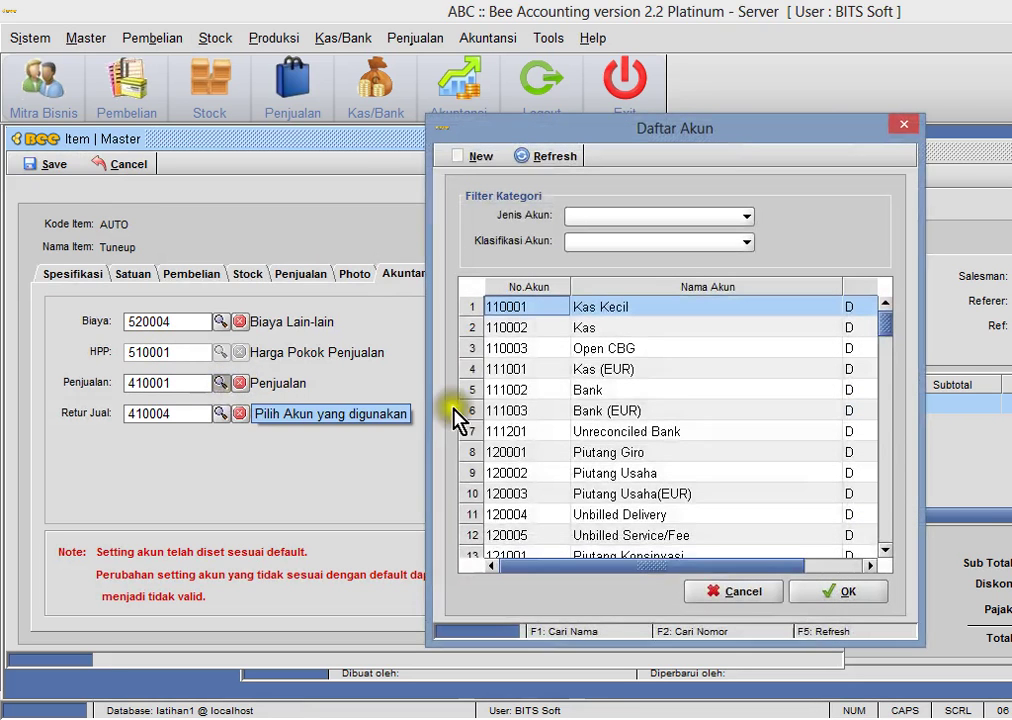
click(617, 217)
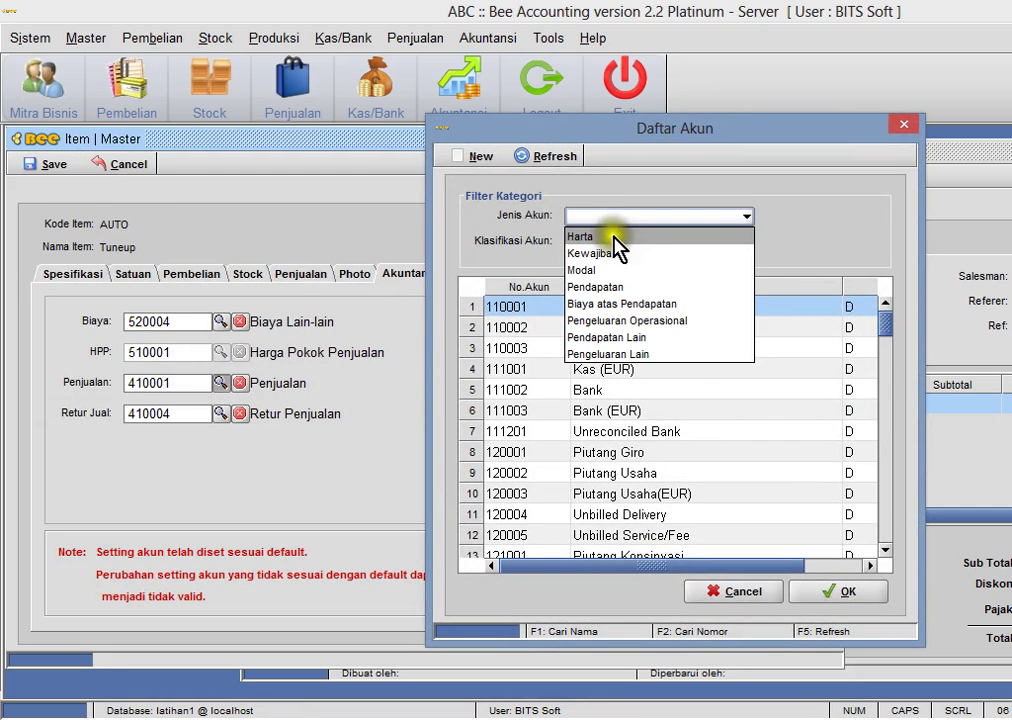
click(614, 287)
click(546, 158)
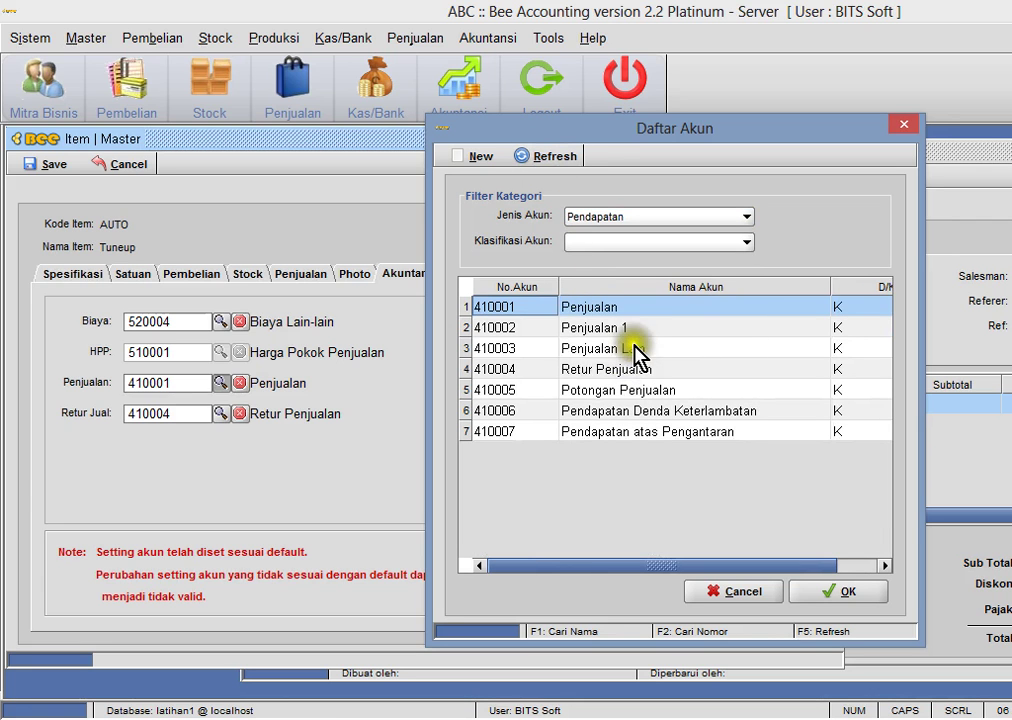
click(630, 330)
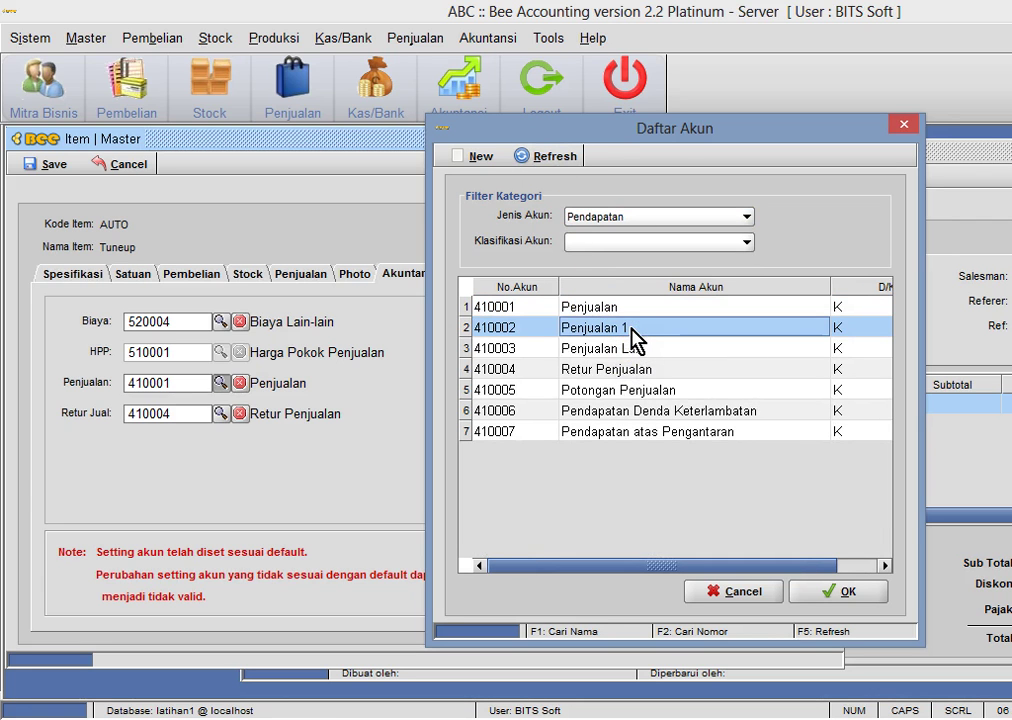
key(Escape)
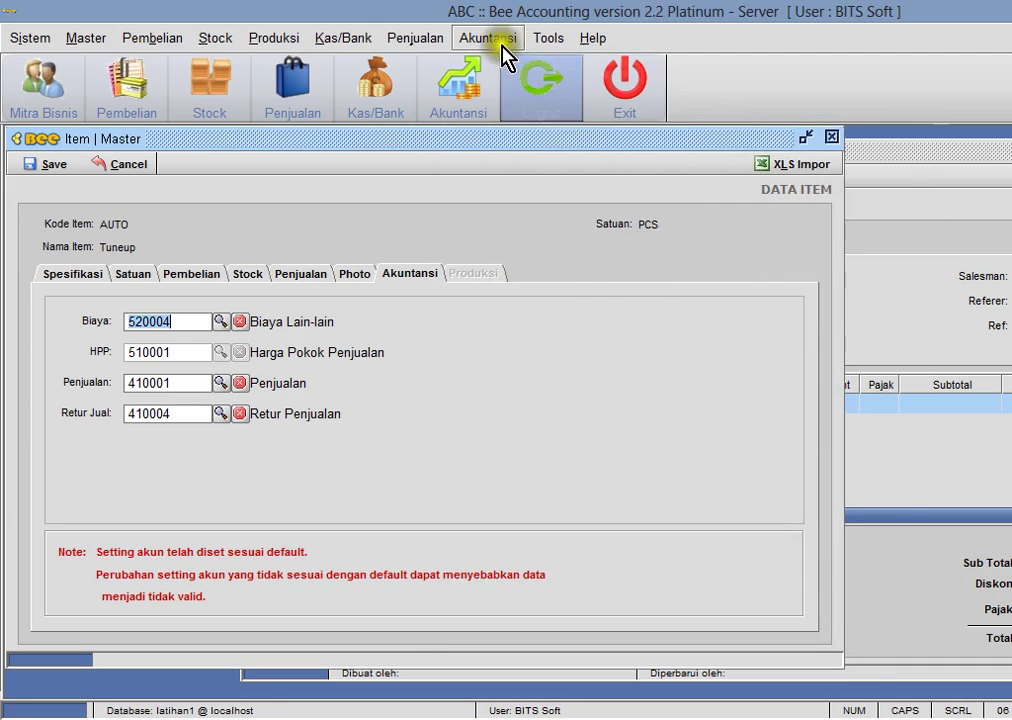
- Rename account 410002 from Penjualan 1 to Pendapatan Jasa and save it
click(500, 40)
click(505, 66)
drag(357, 158, 748, 155)
click(565, 247)
click(578, 316)
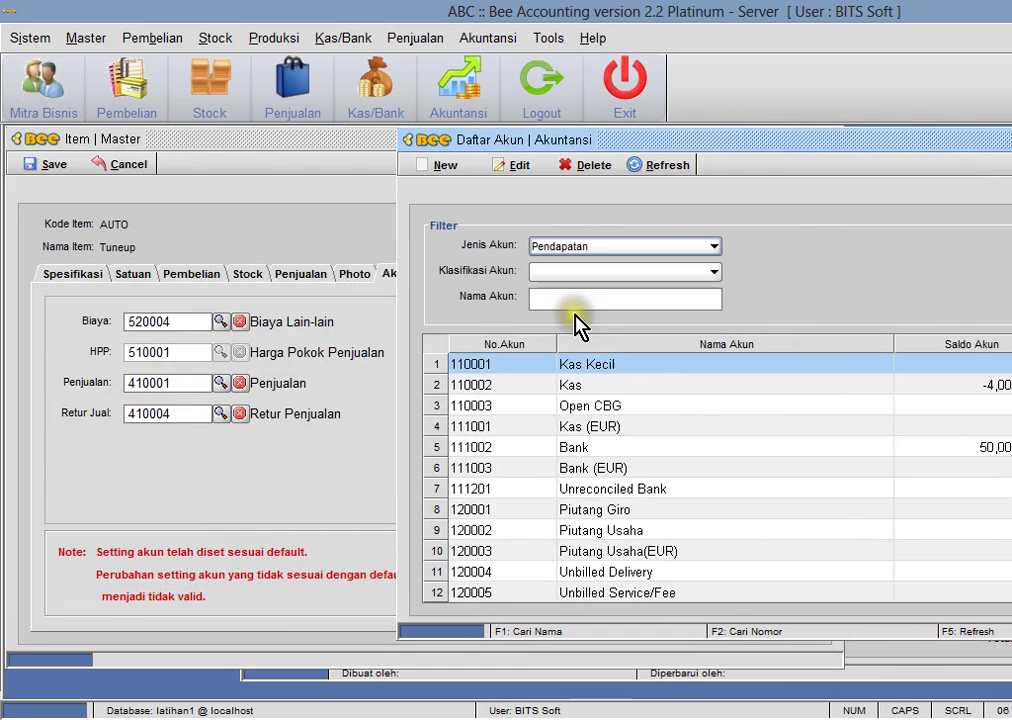
click(649, 168)
click(594, 386)
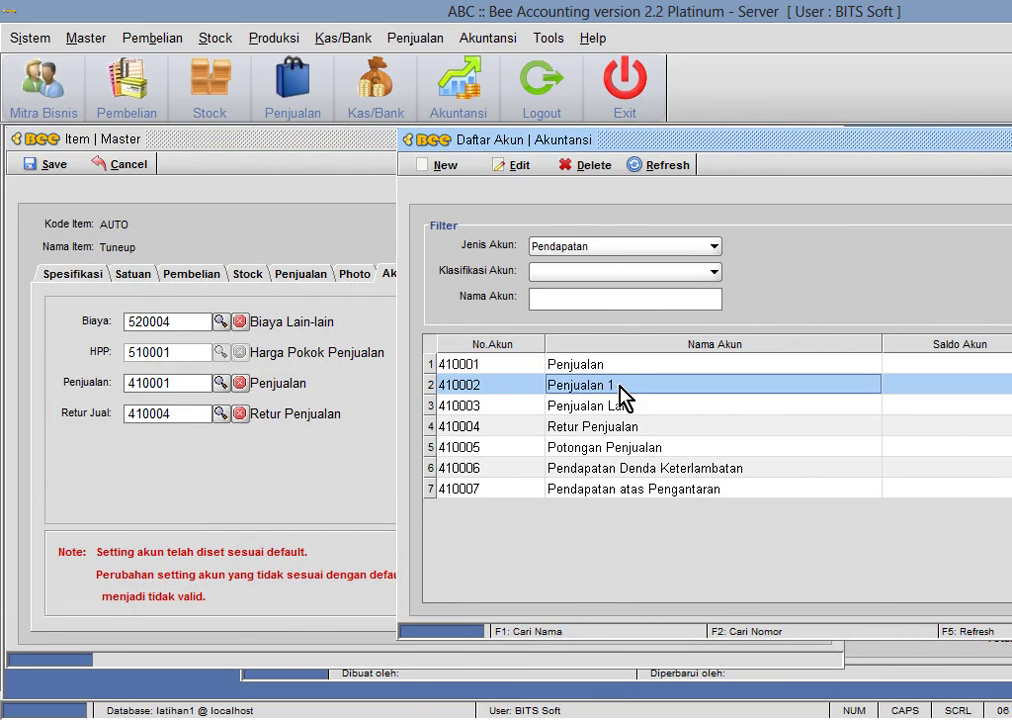
double_click(622, 397)
drag(524, 337, 280, 310)
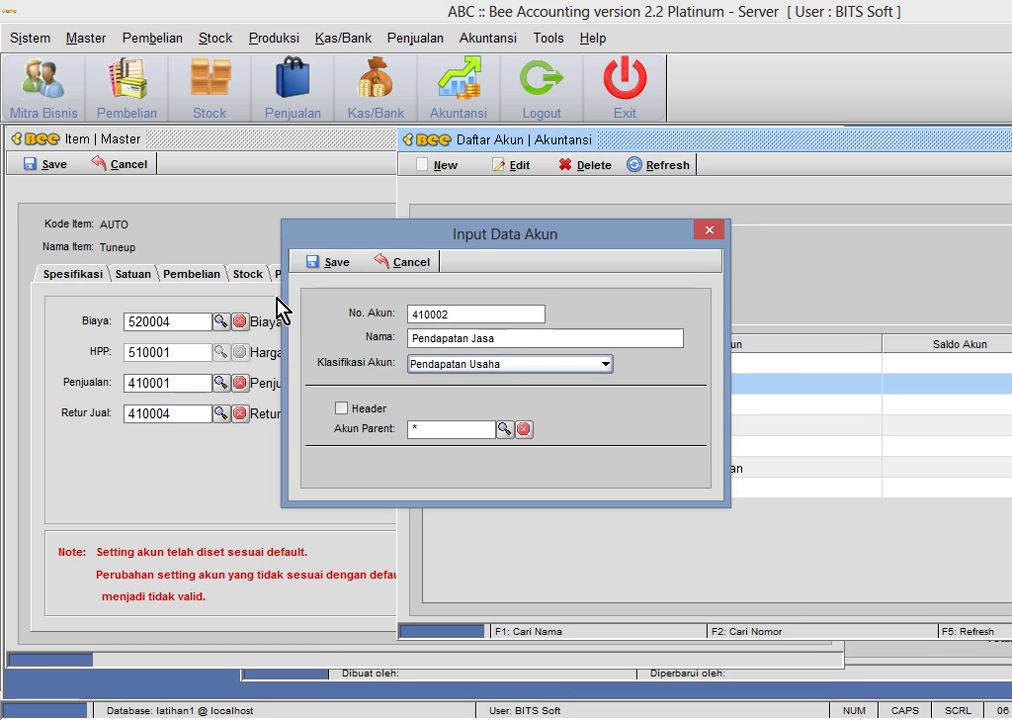
click(336, 263)
click(700, 388)
click(660, 166)
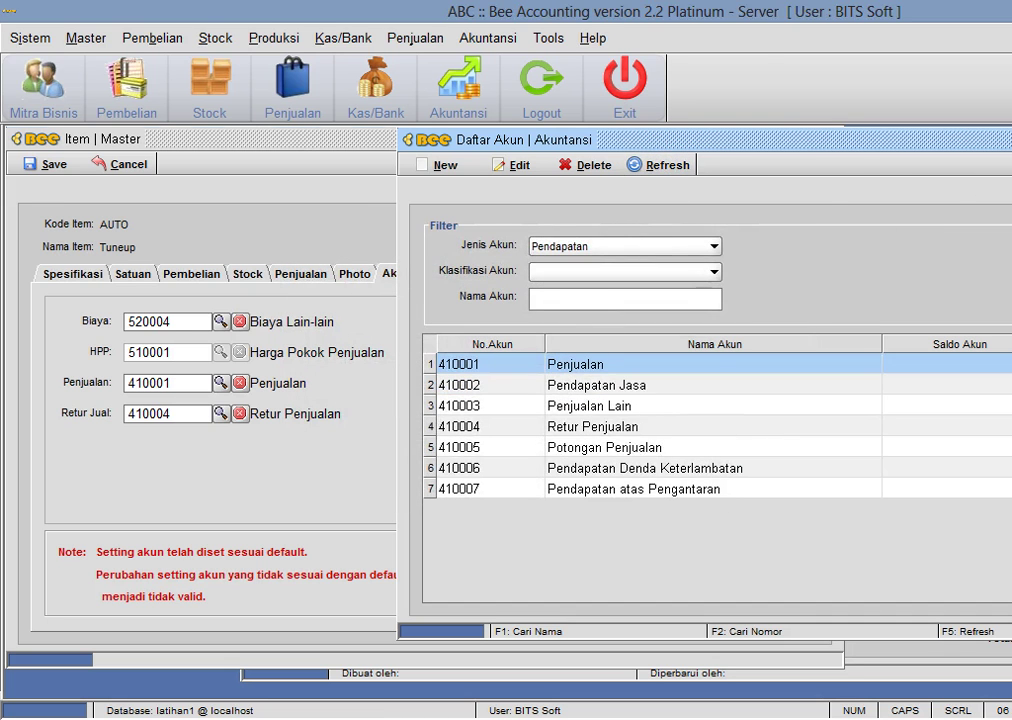
- Preview the Laba Rugi report to confirm the renamed Pendapatan Jasa account
key(Escape)
click(490, 38)
mouse_move(567, 284)
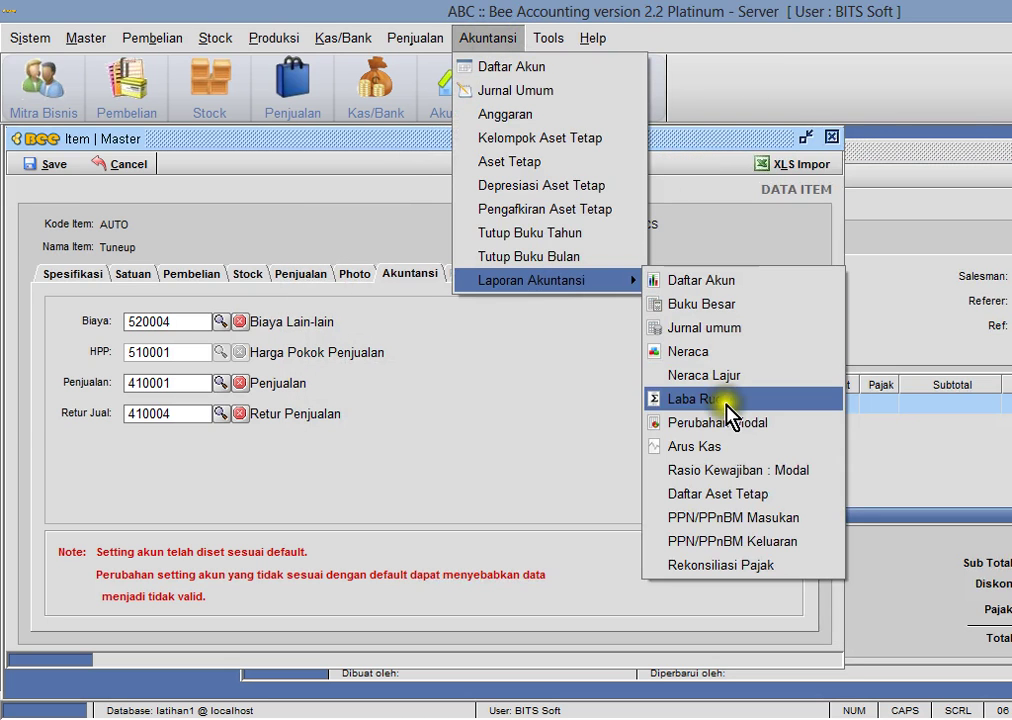
click(726, 400)
click(268, 408)
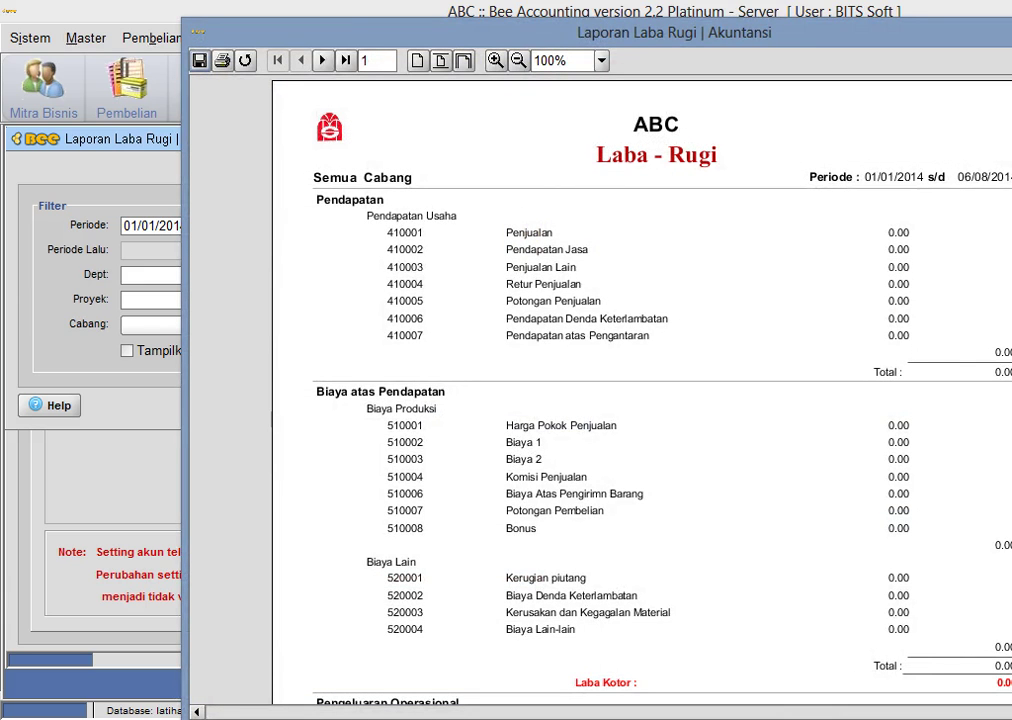
key(alt+F4)
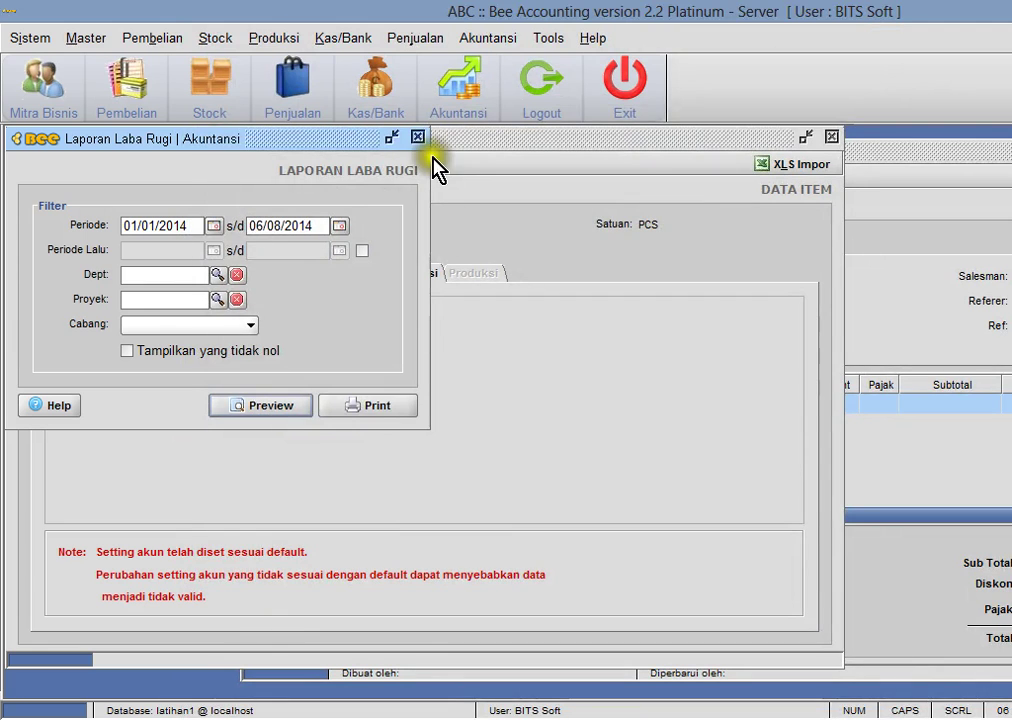
drag(393, 150, 1011, 378)
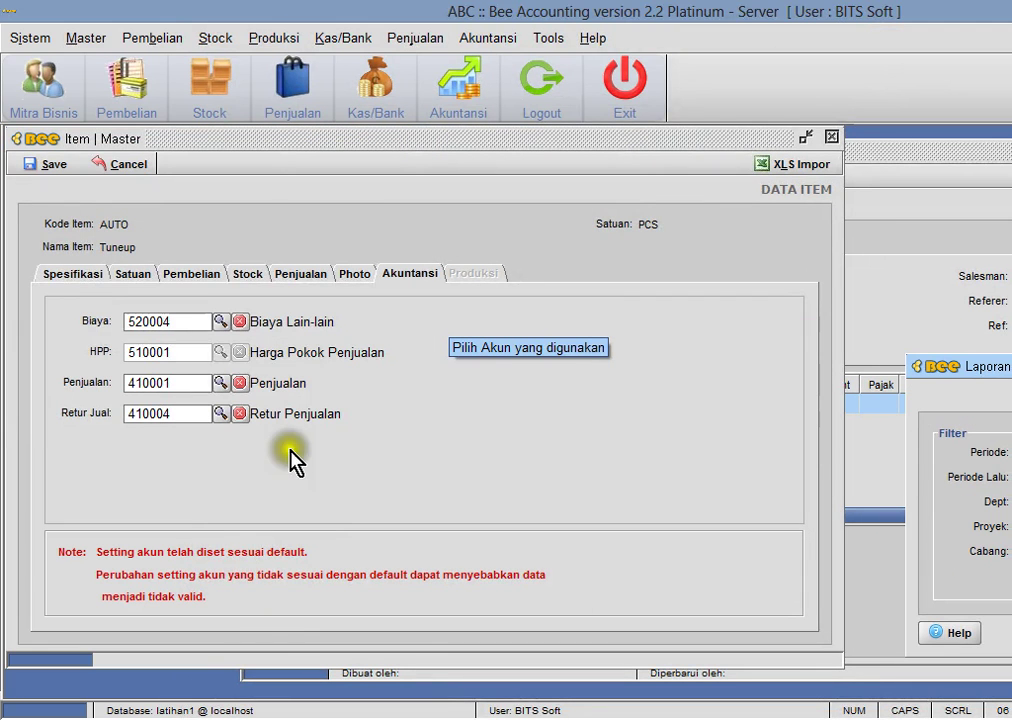
- Set Tuneup's sales account to 410002 Pendapatan Jasa and confirm the change
click(222, 384)
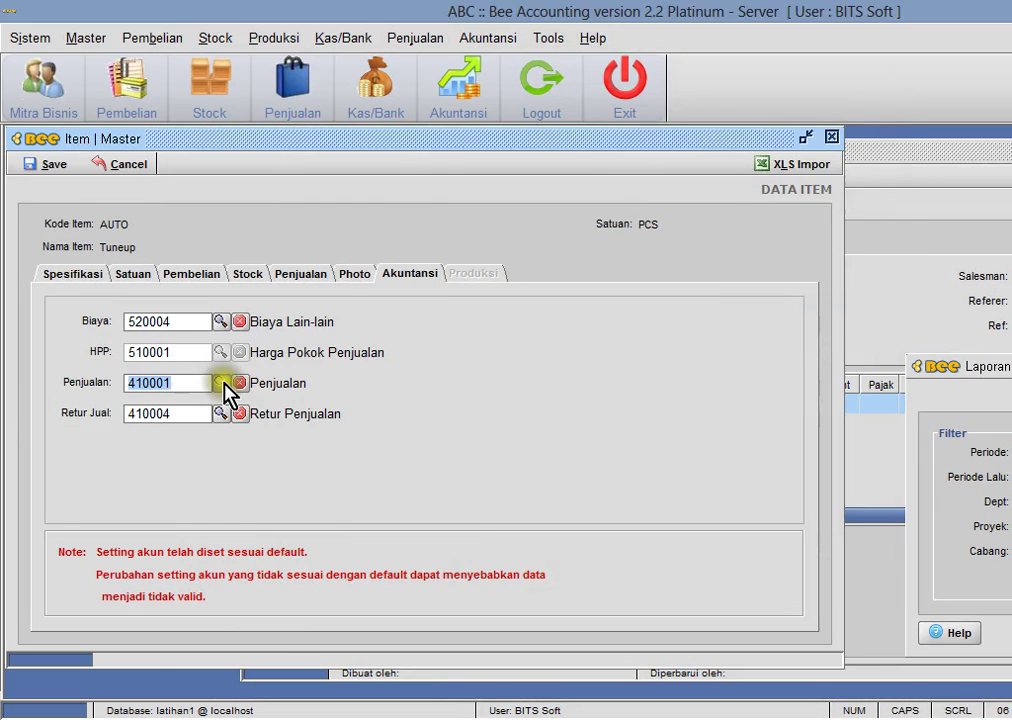
click(637, 330)
double_click(637, 338)
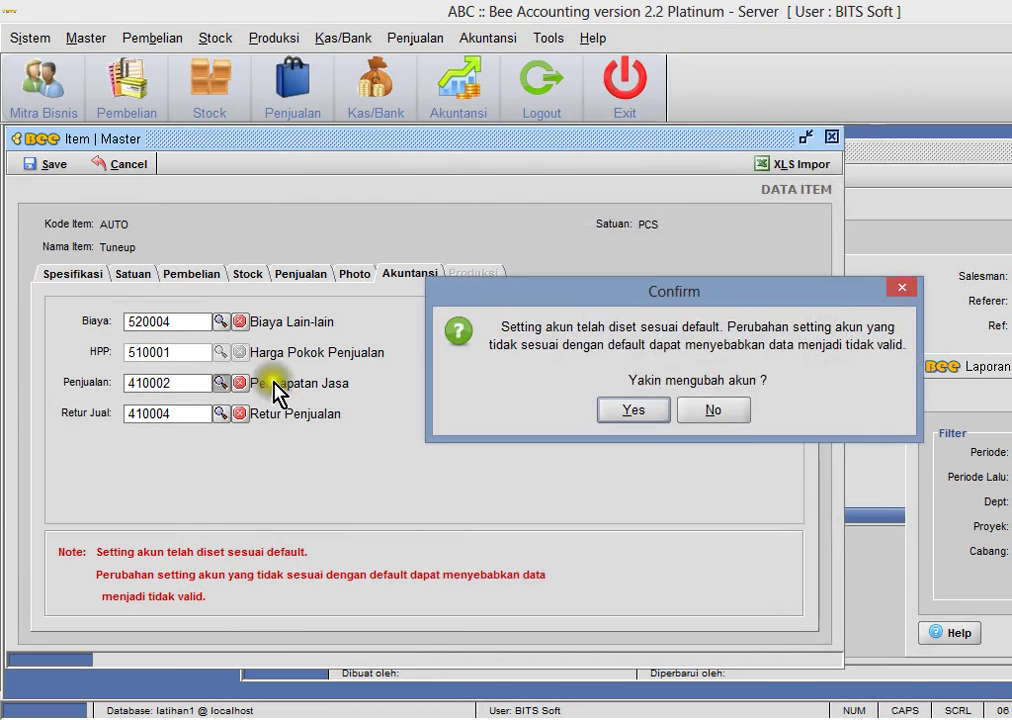
click(653, 415)
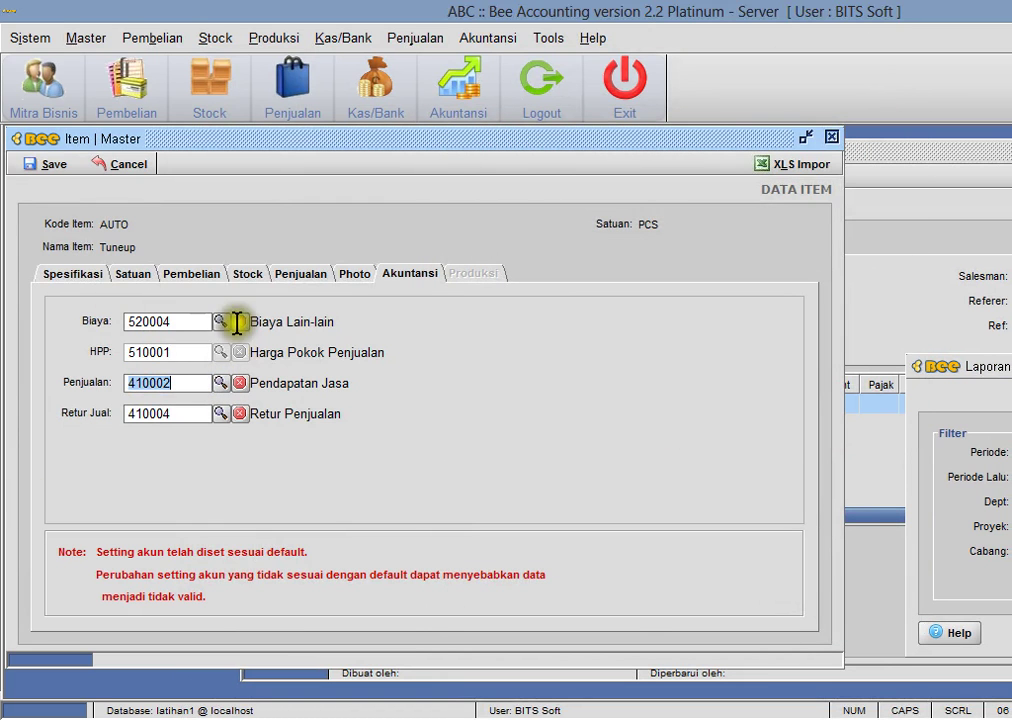
- Replace the item's first unit PCS with X
click(74, 272)
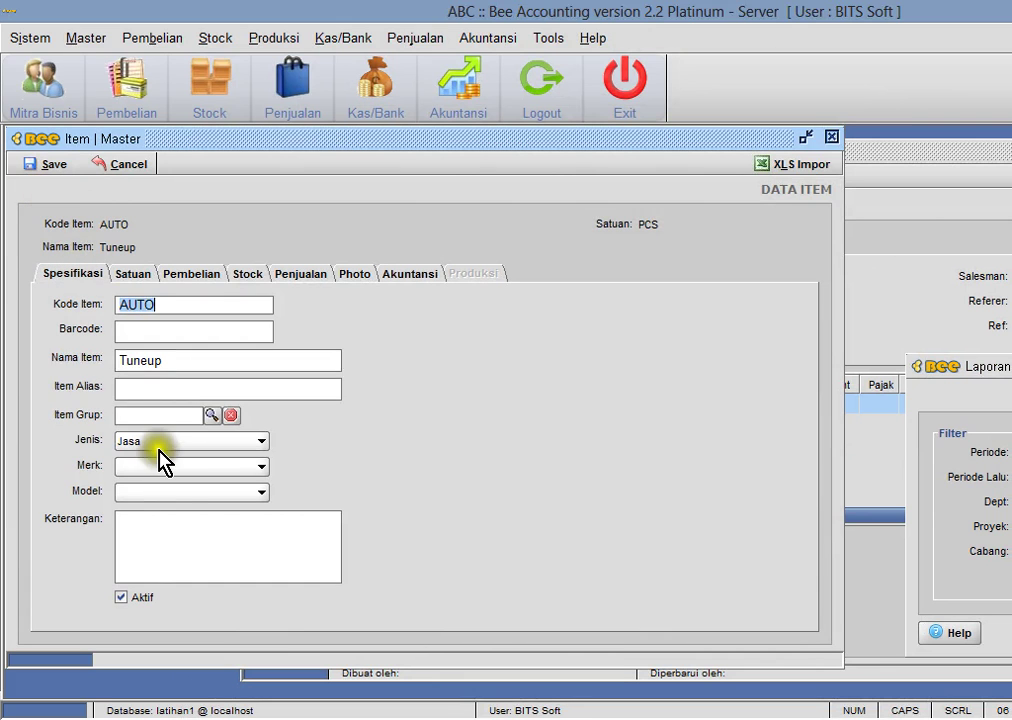
click(136, 274)
click(184, 320)
drag(184, 320, 63, 310)
text(X)
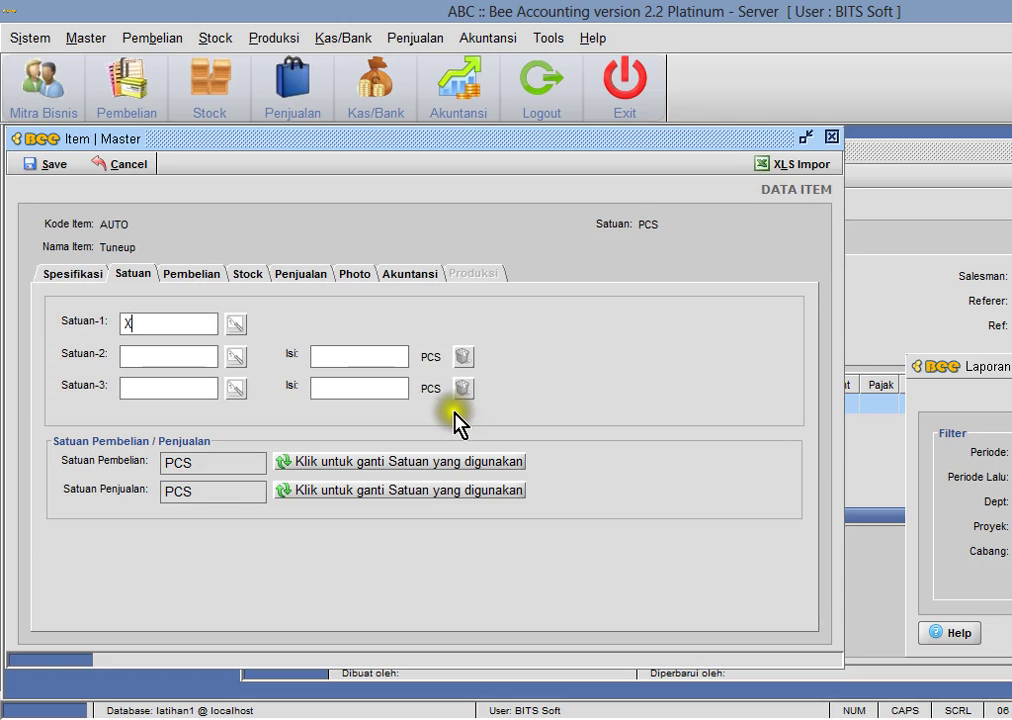
key(Tab)
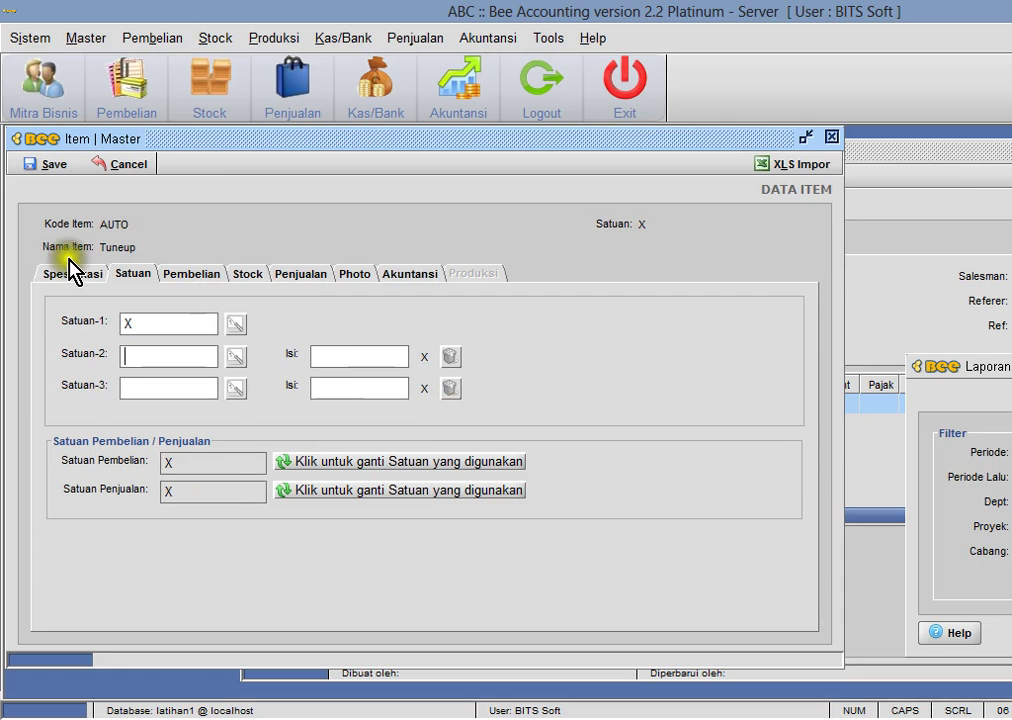
- Save the Tuneup service item as code 001004
click(66, 273)
click(136, 274)
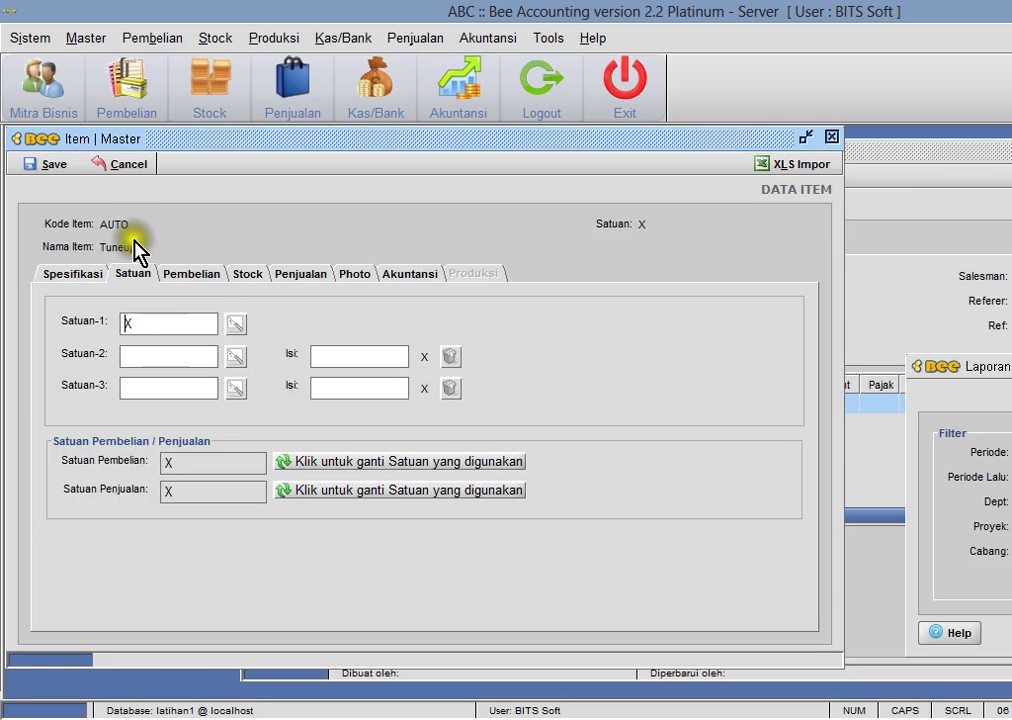
click(55, 164)
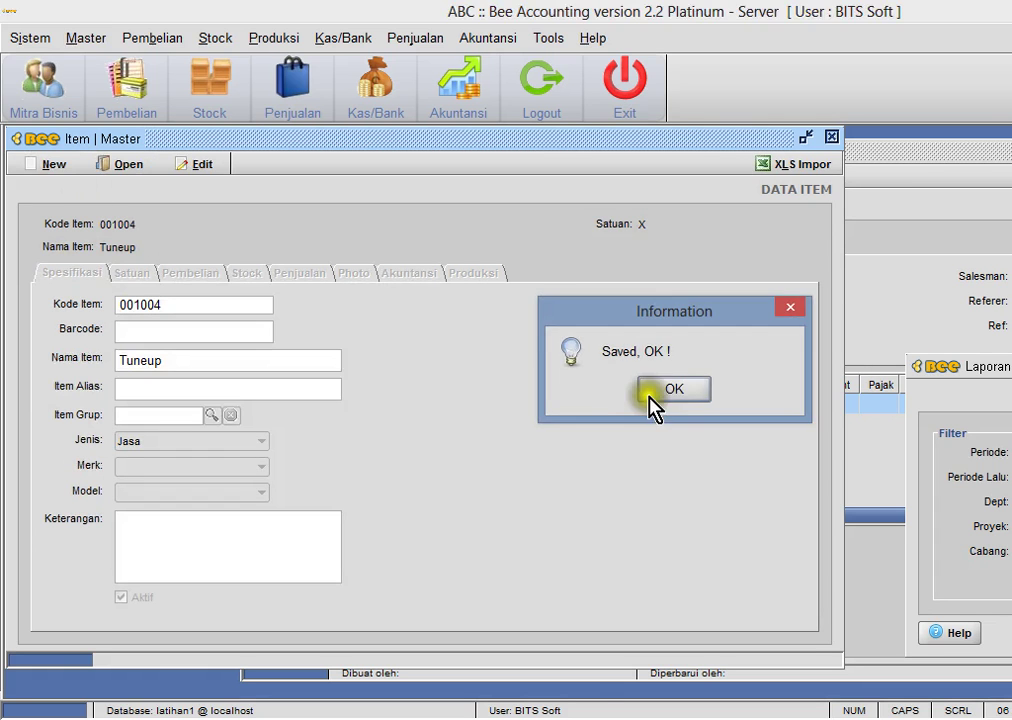
click(652, 400)
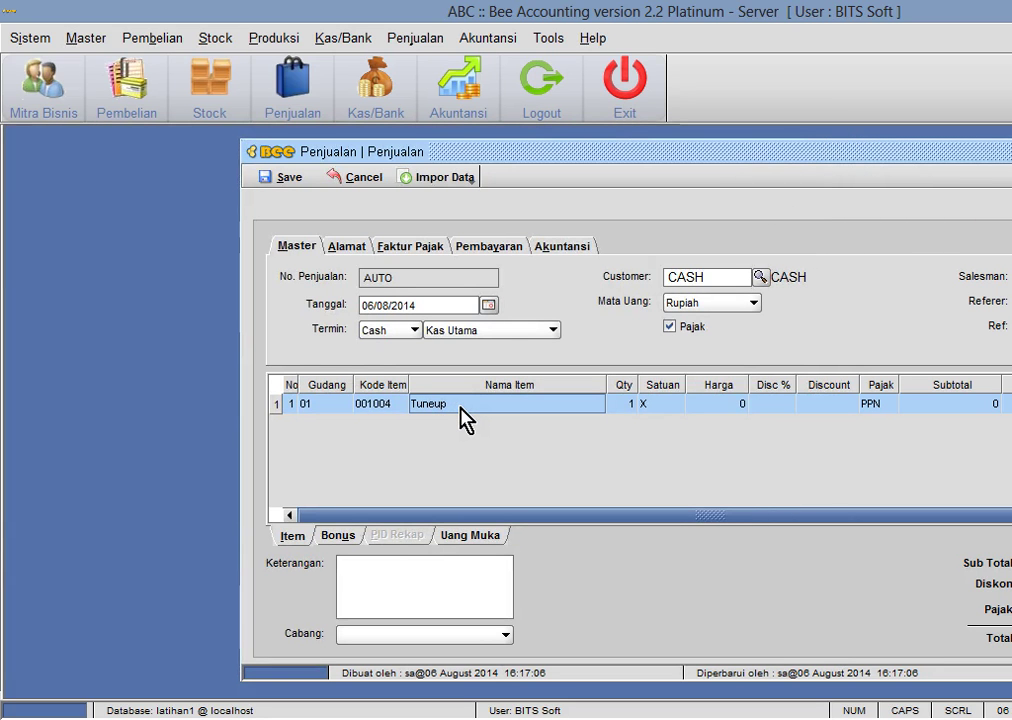
- Start a fresh sale, add 001004 Tuneup to a line, then discard the unsaved sale
click(352, 178)
click(280, 180)
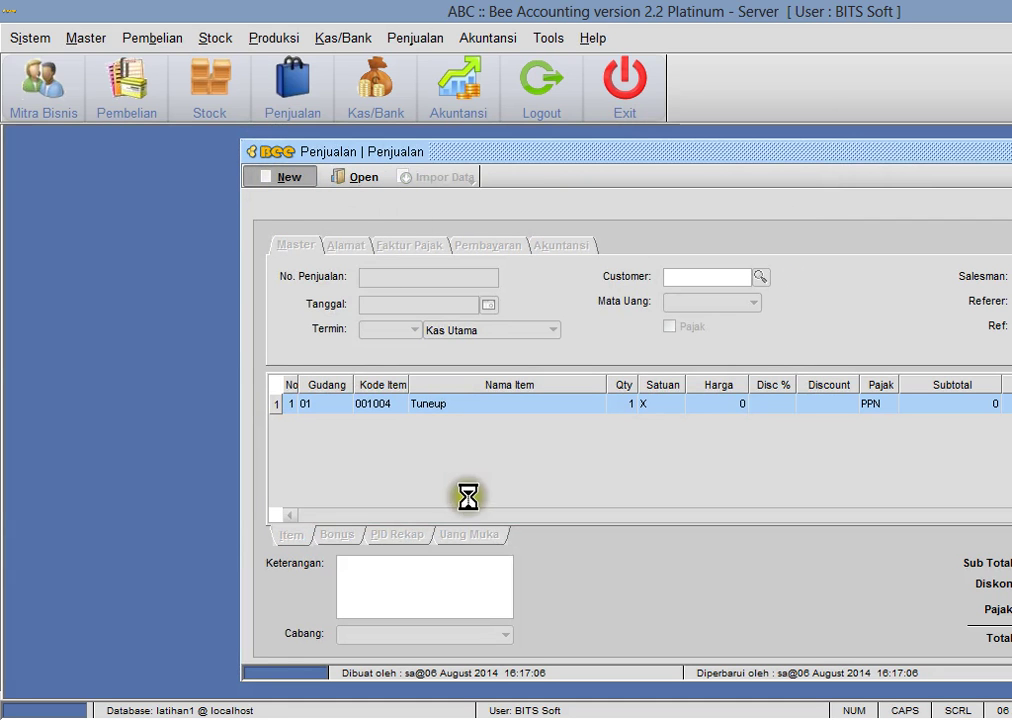
click(390, 408)
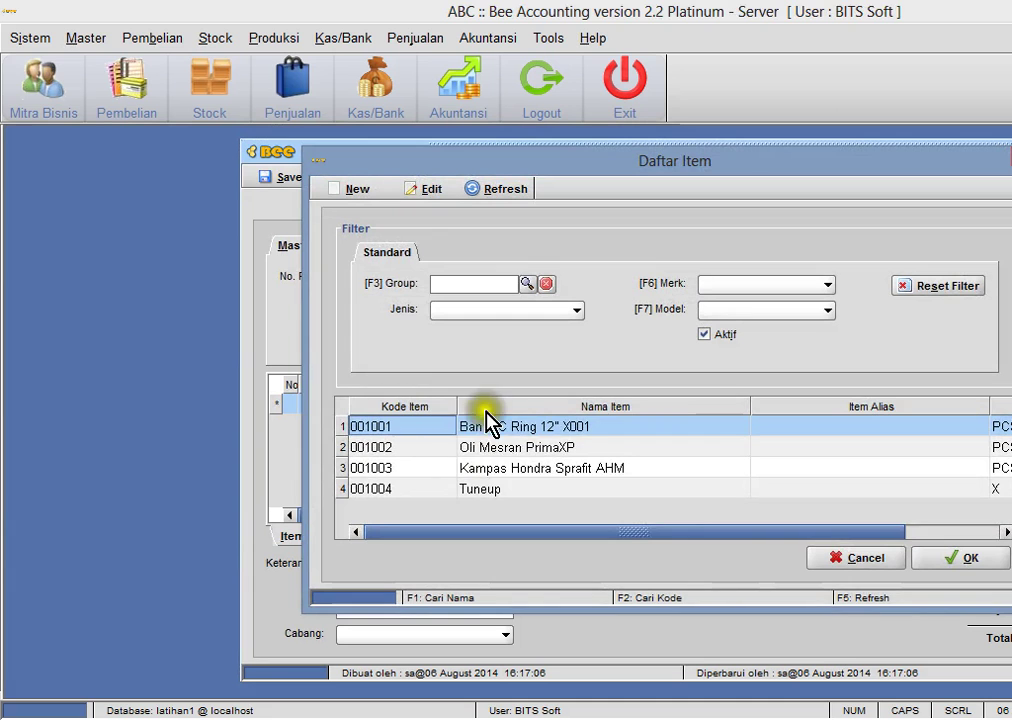
double_click(468, 490)
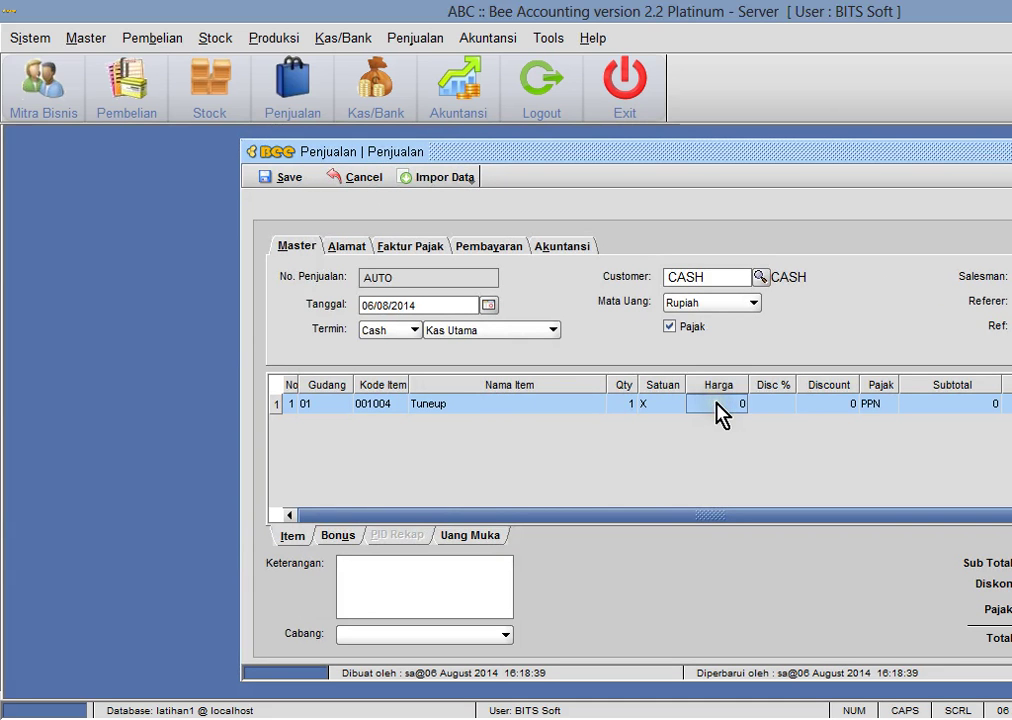
click(372, 181)
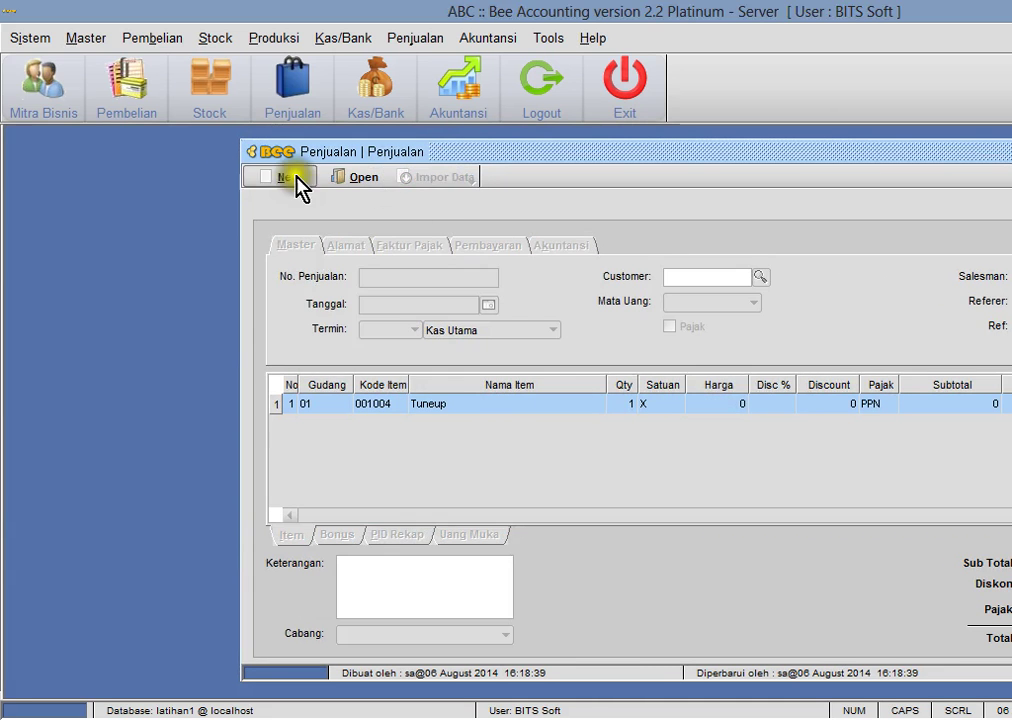
click(86, 38)
- Enter 60,000 as item 001004 Tuneup's Retail Harga 1, save it, and close the item master
mouse_move(112, 142)
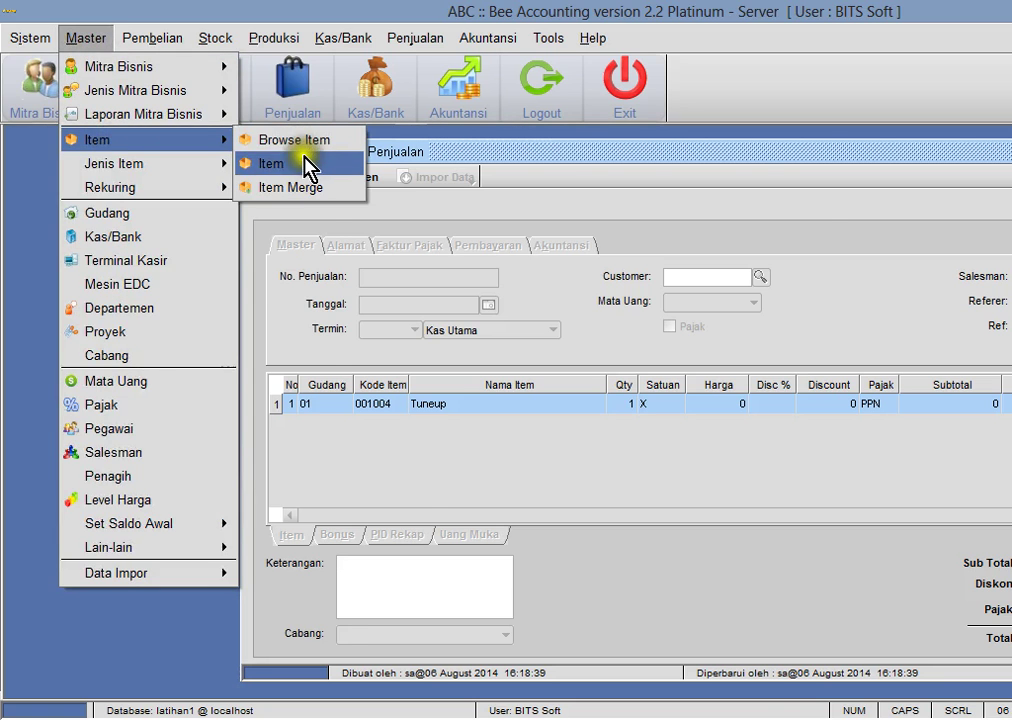
click(305, 164)
click(128, 164)
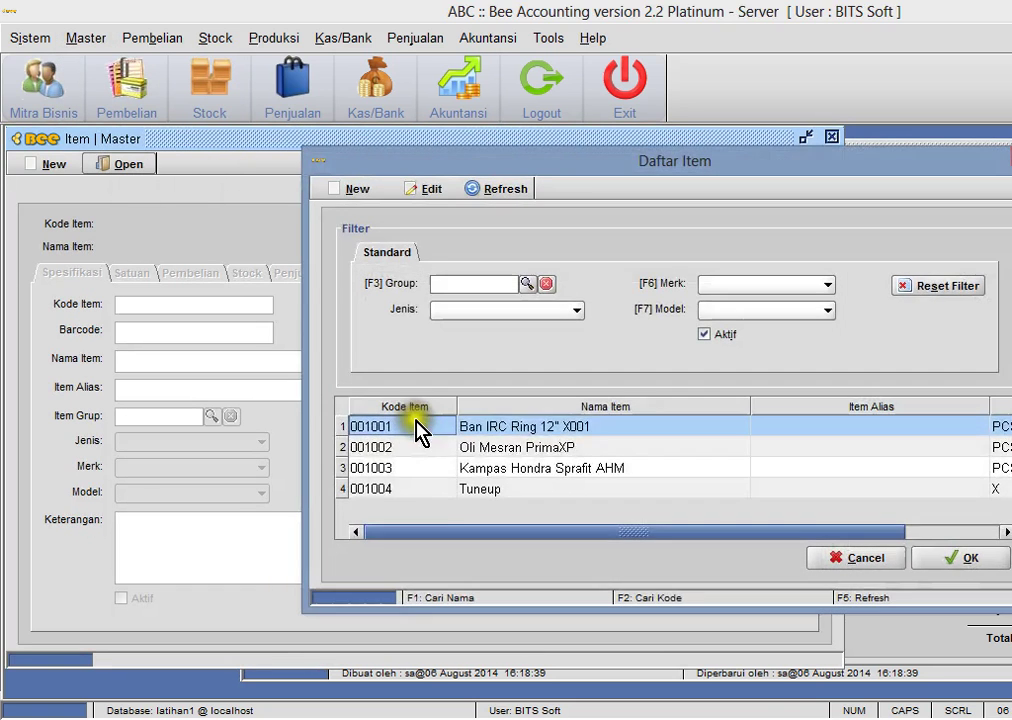
double_click(455, 489)
click(322, 274)
click(263, 387)
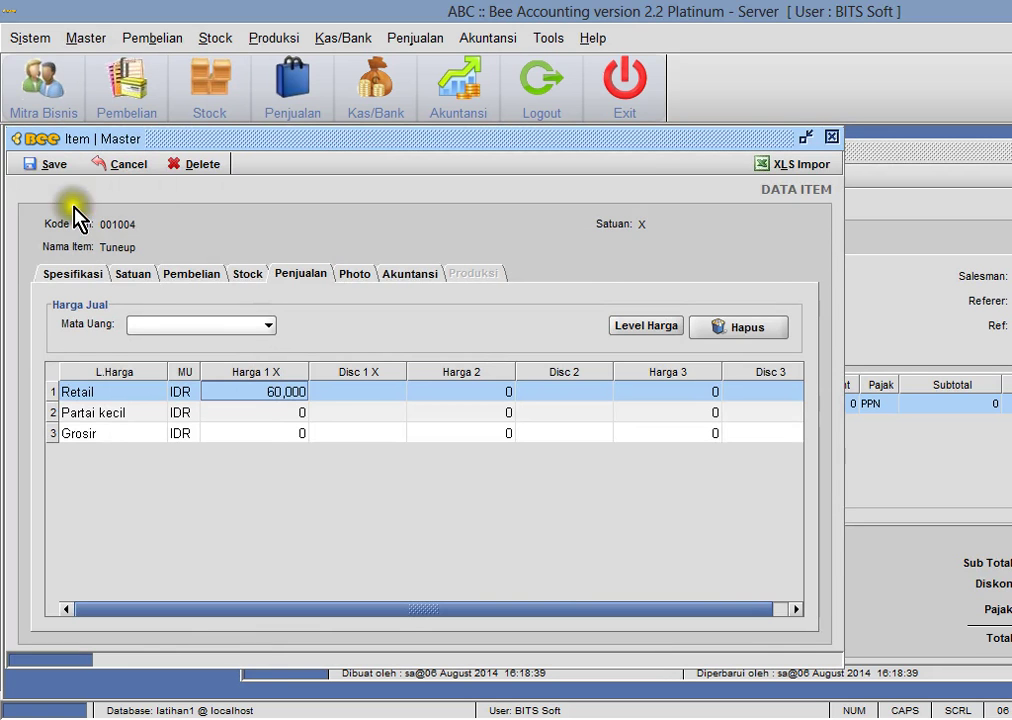
click(47, 164)
click(832, 140)
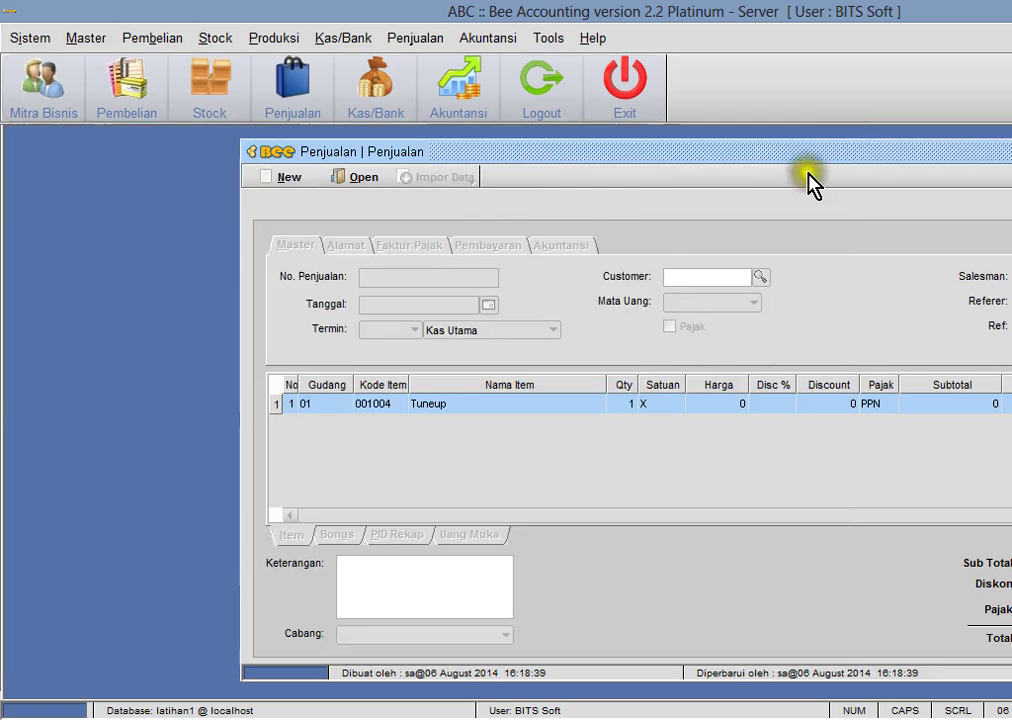
- Start a new sale with Tuneup on the first line and tax turned off
click(292, 179)
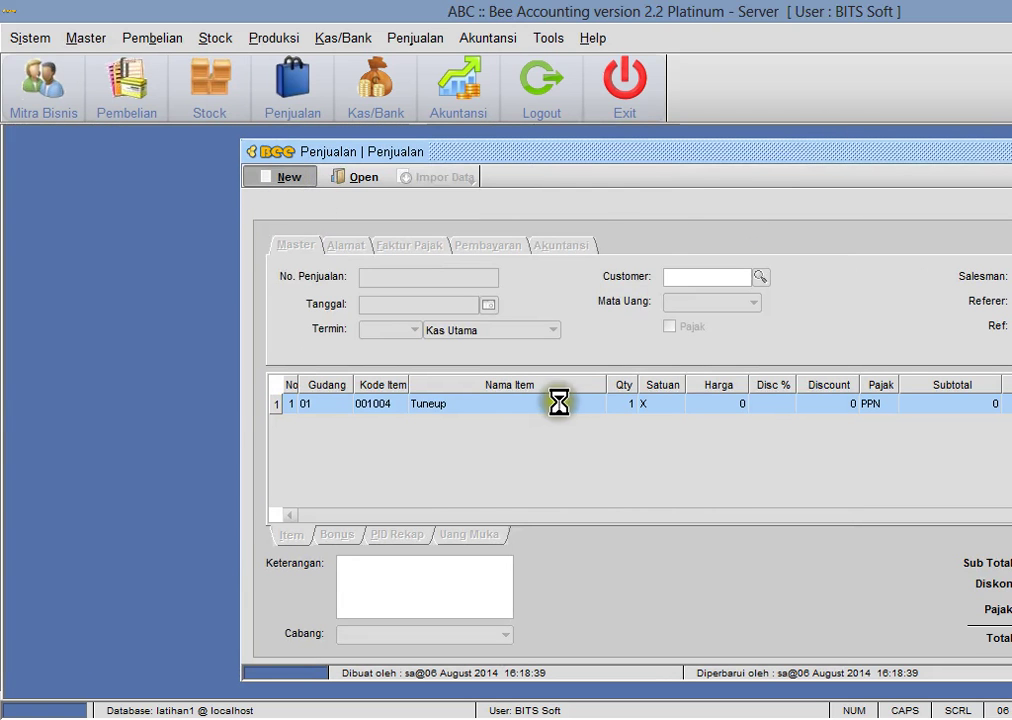
double_click(395, 418)
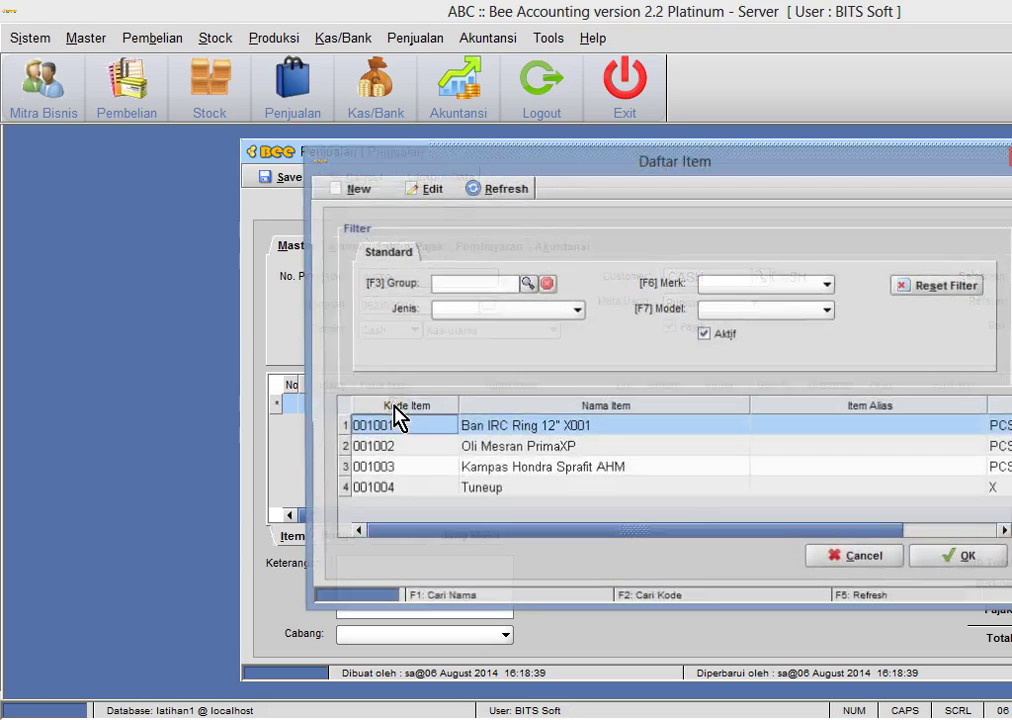
double_click(481, 493)
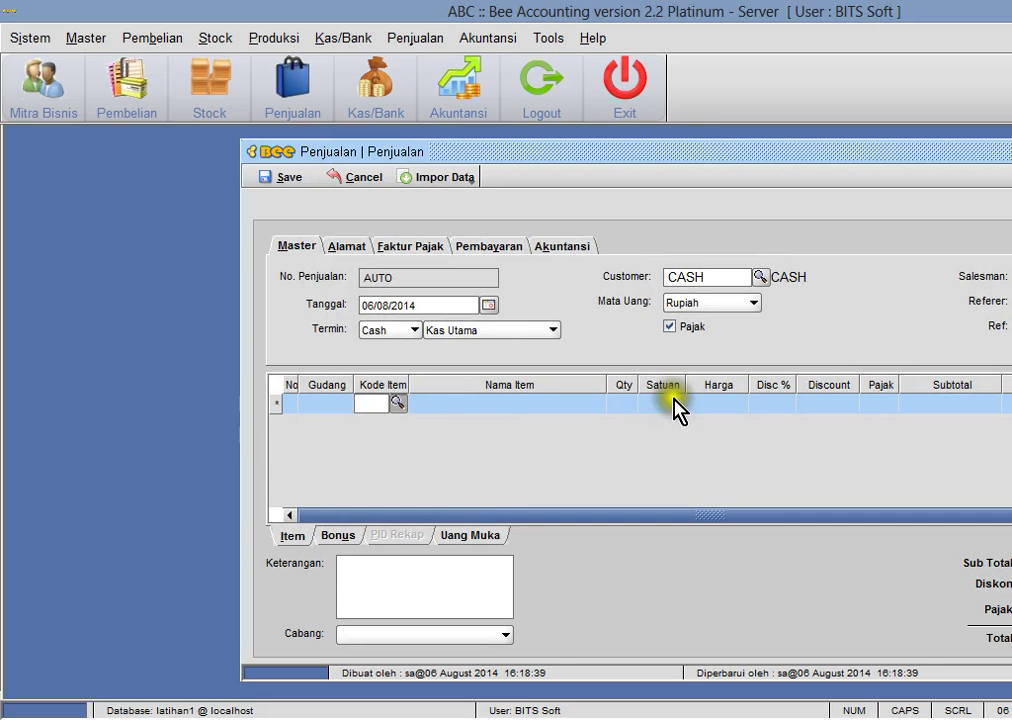
click(669, 326)
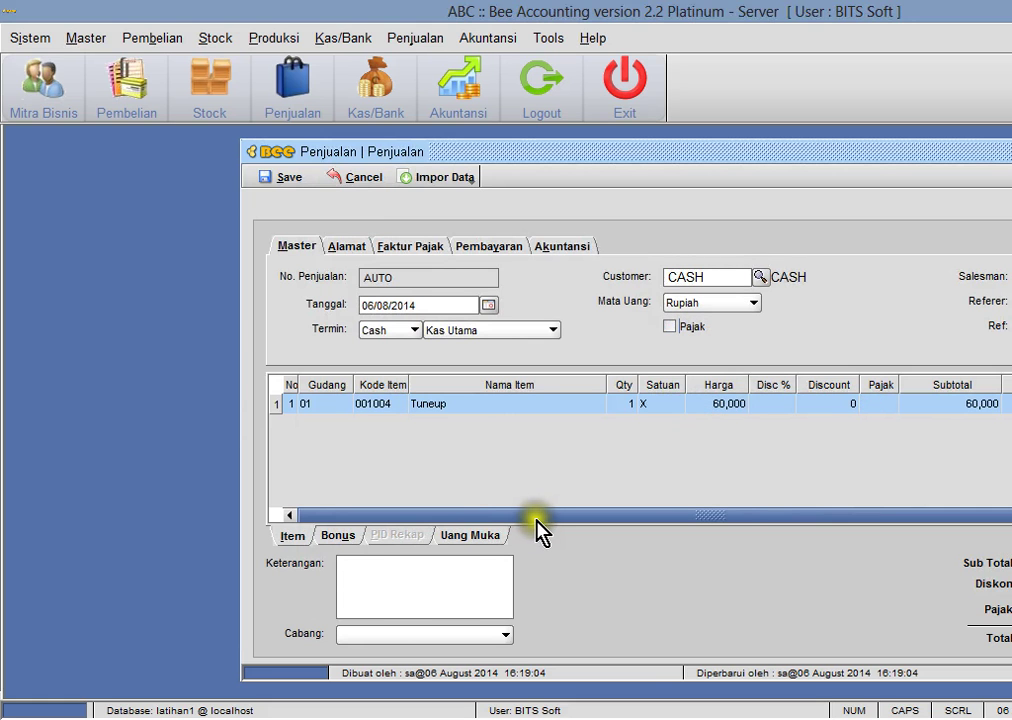
key(alt+Tab)
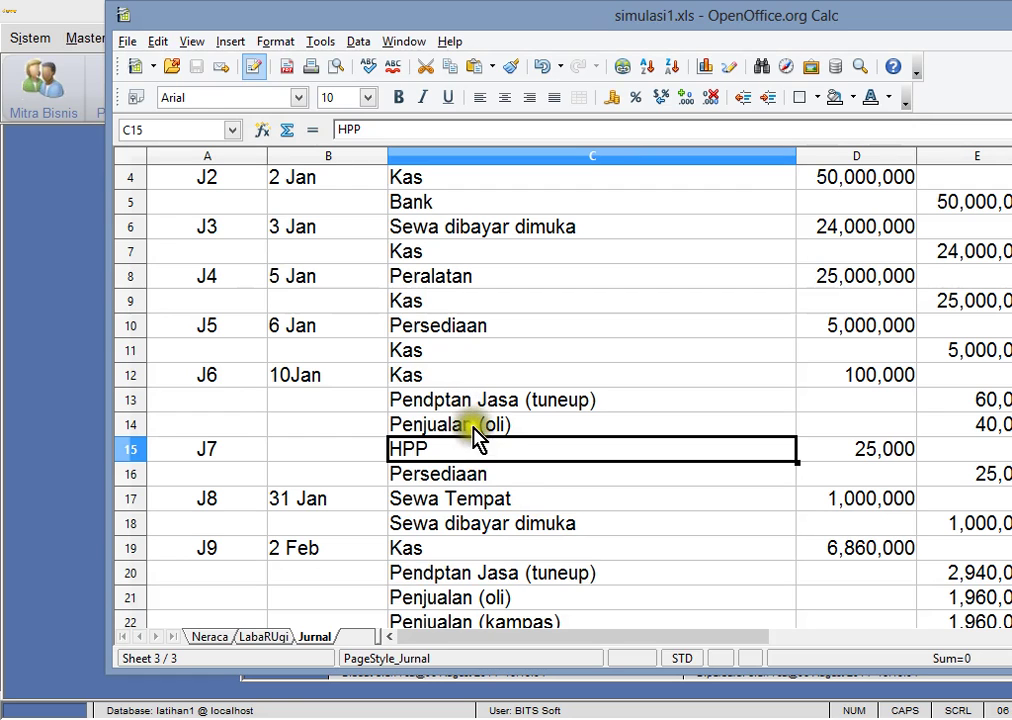
click(476, 432)
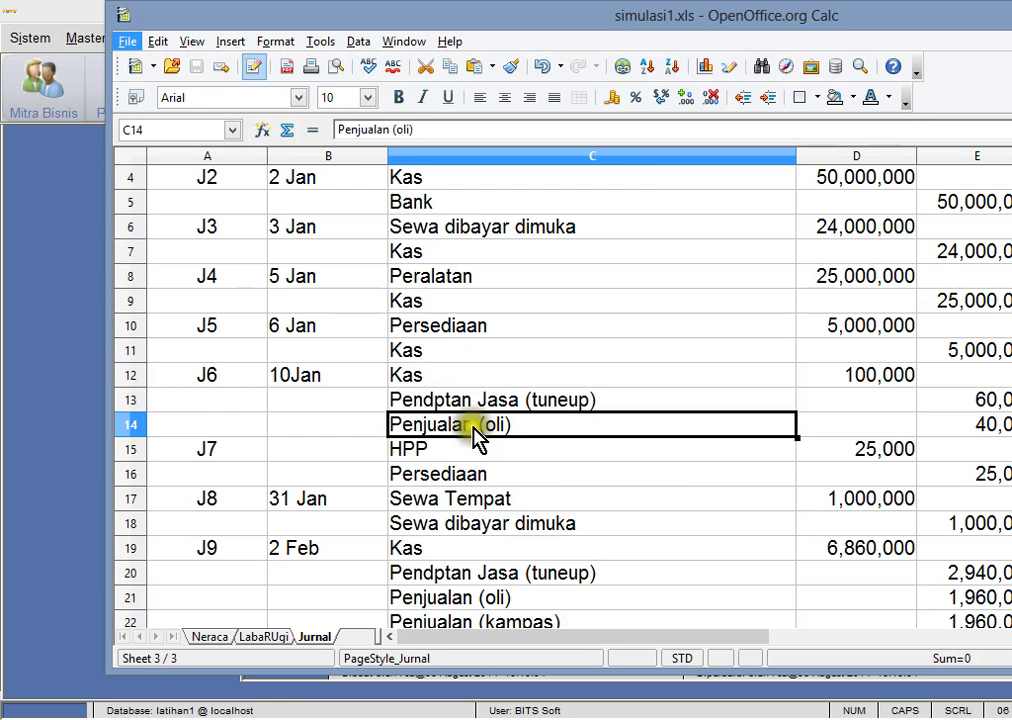
key(alt+Tab)
- Add Oli Mesran PrimaXP as a second line and save sale JL00001001 without printing
click(412, 406)
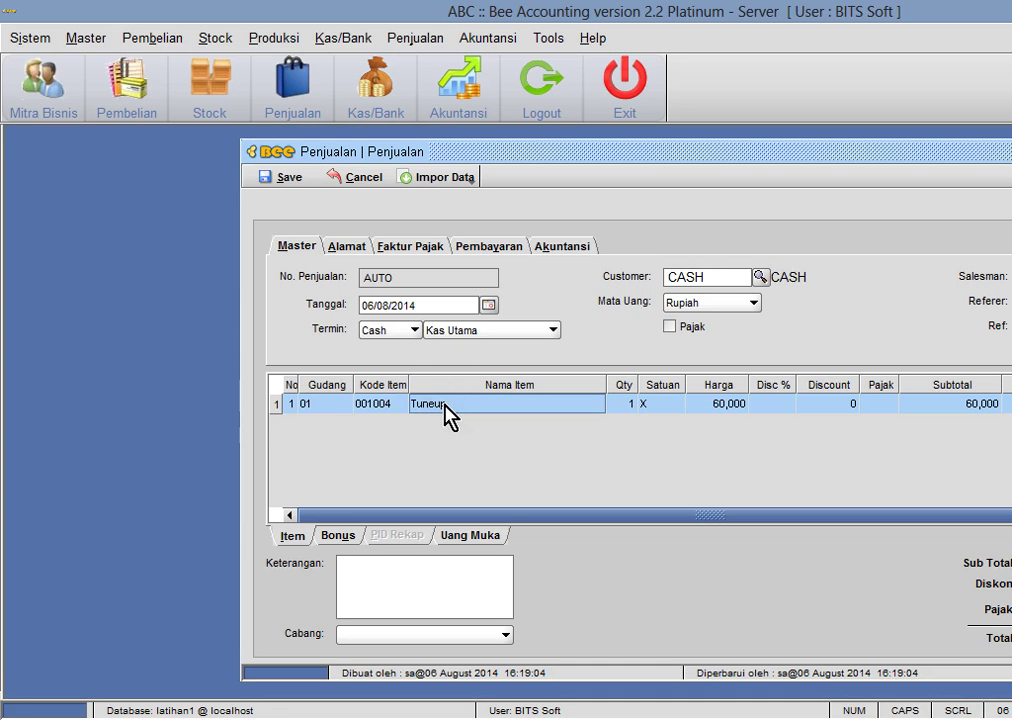
key(Down)
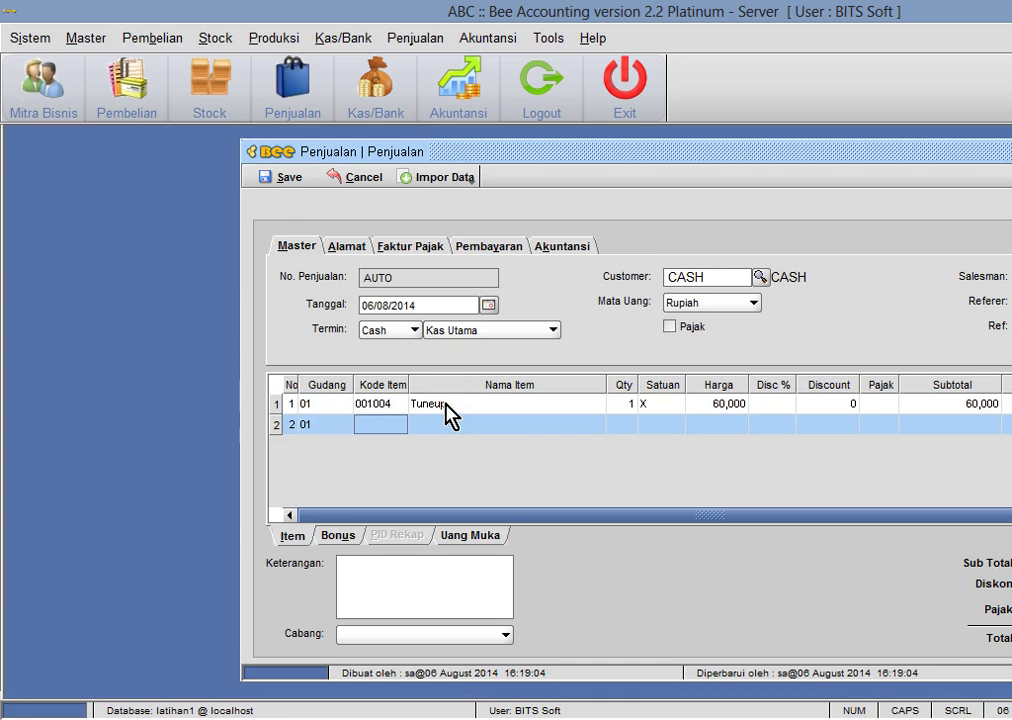
key(Return)
key(Down)
key(Down)
key(Up)
key(Escape)
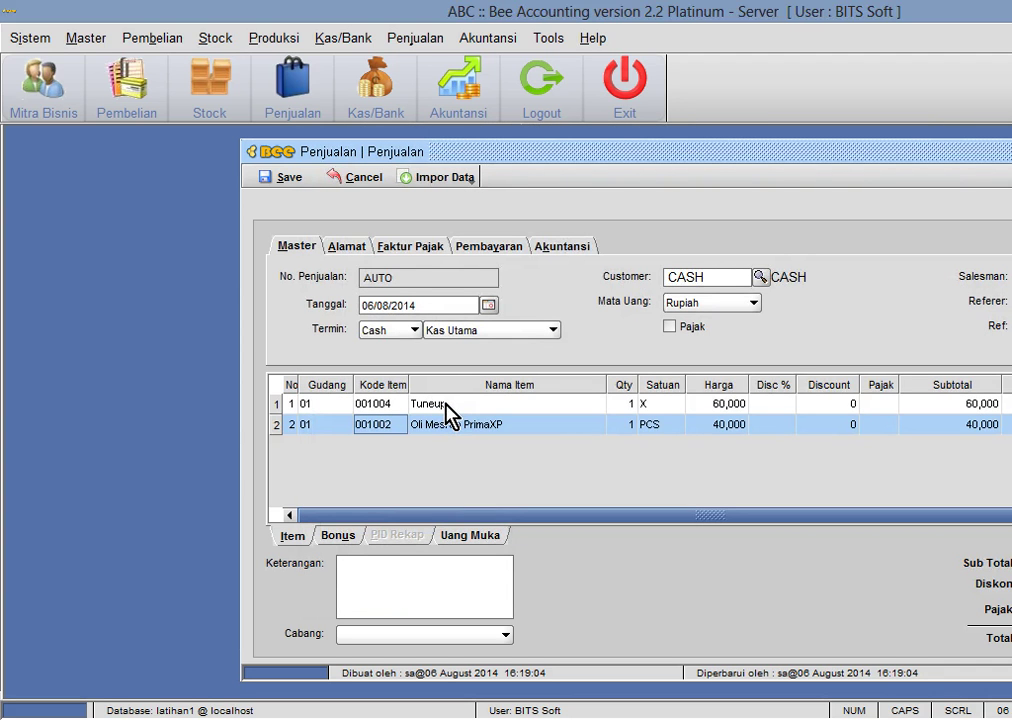
click(289, 184)
click(680, 392)
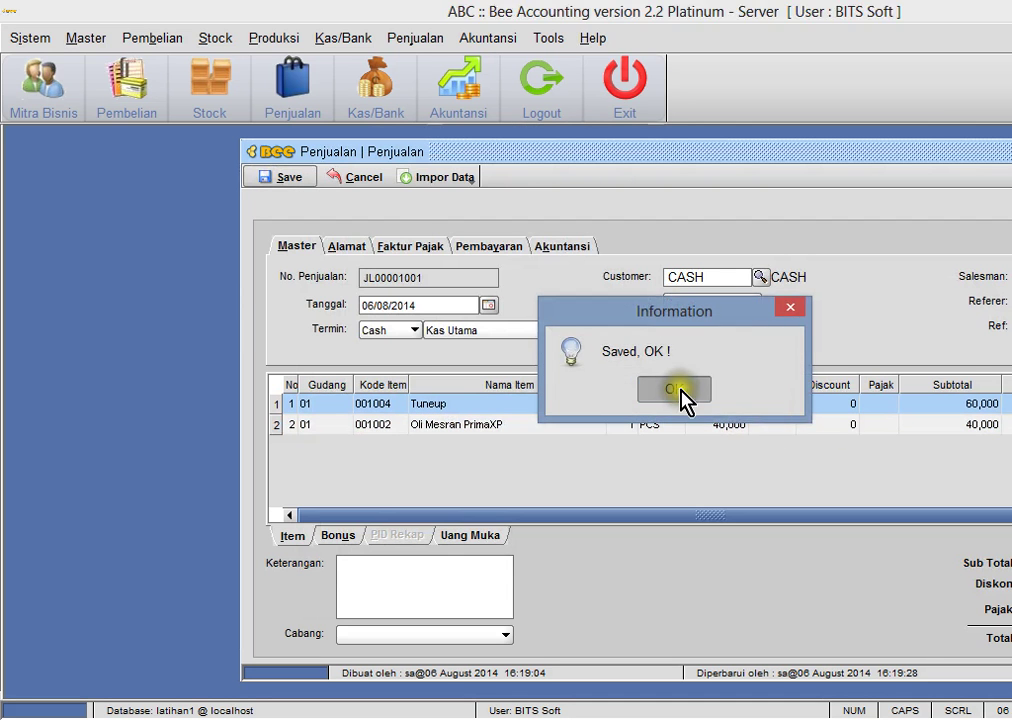
click(714, 389)
drag(1008, 158, 855, 165)
click(488, 38)
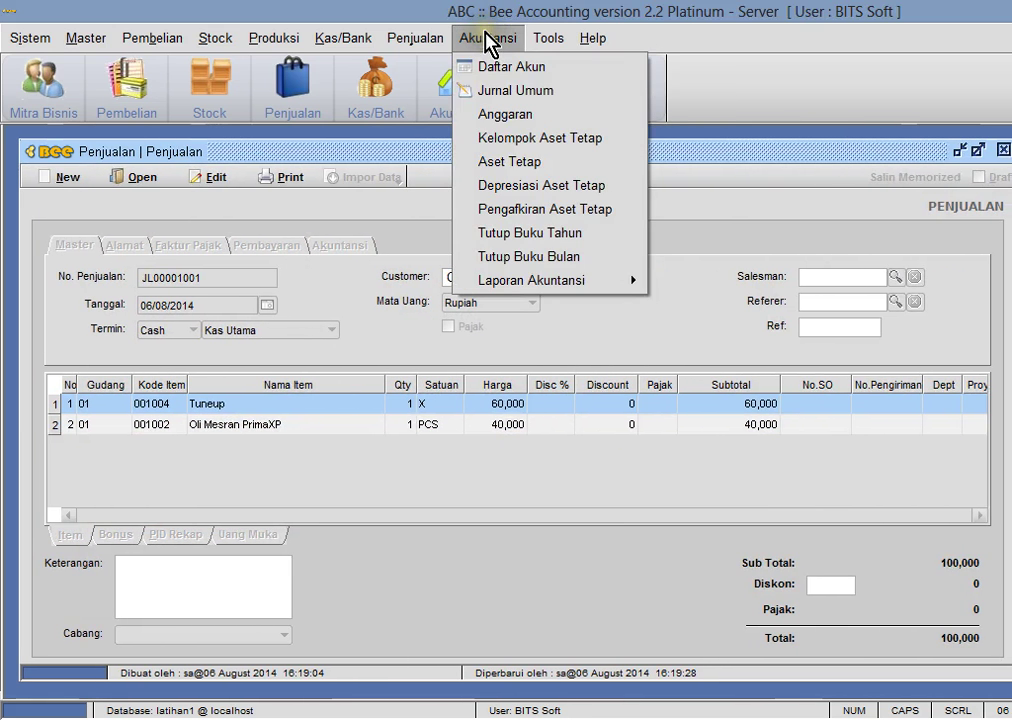
- Open sales journal JN00001007 in Jurnal Umum
click(521, 95)
drag(479, 142, 925, 163)
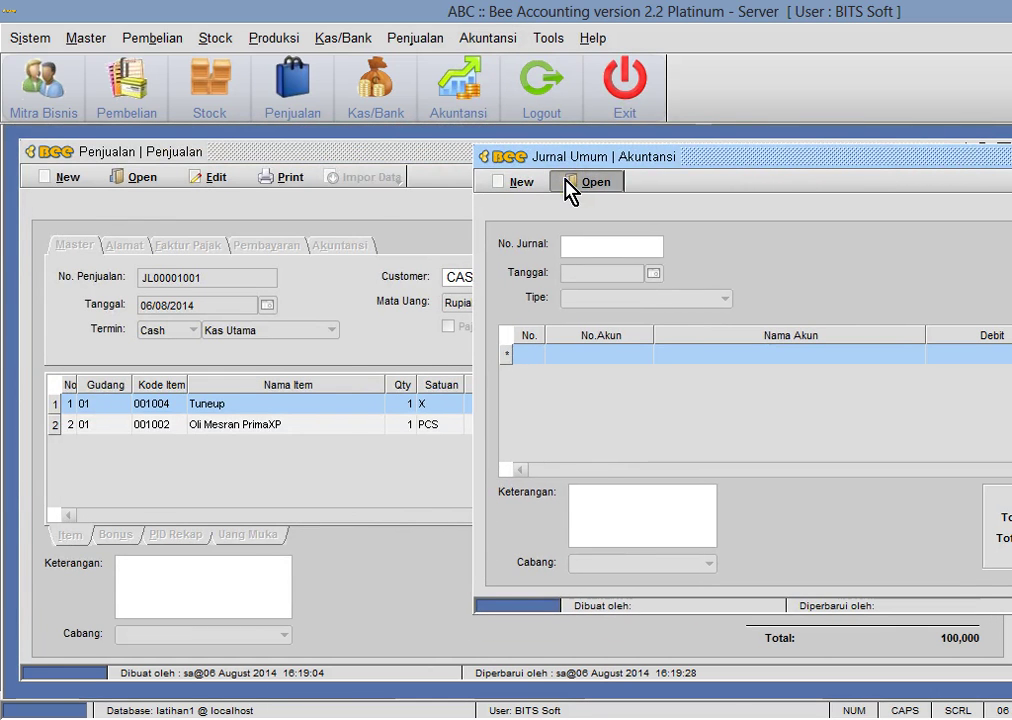
click(567, 182)
click(604, 397)
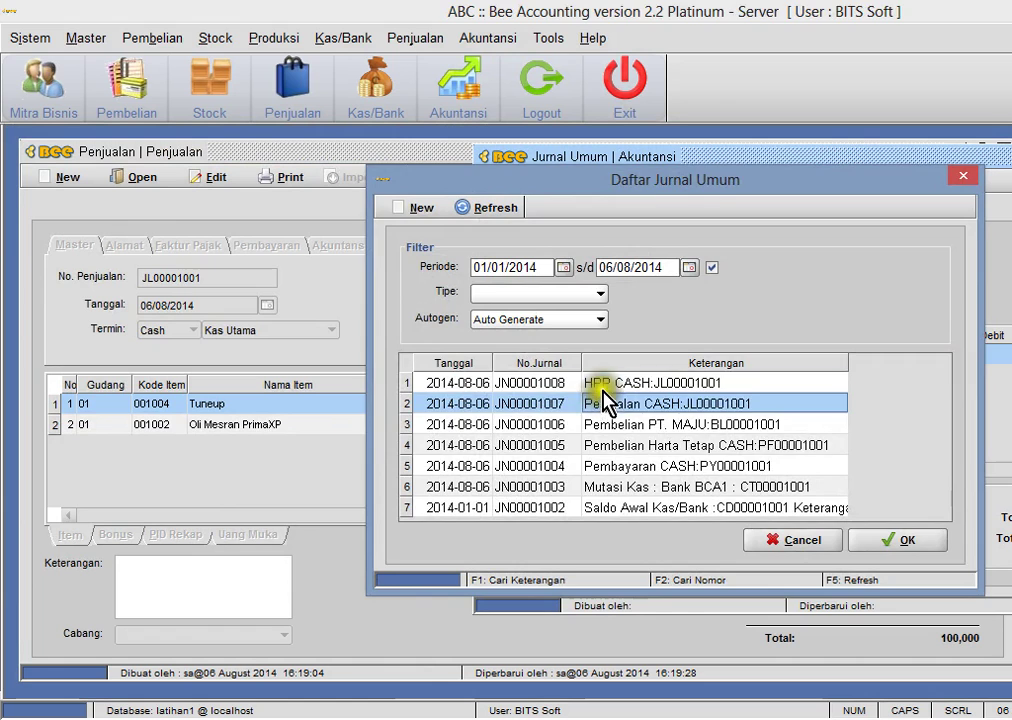
double_click(604, 401)
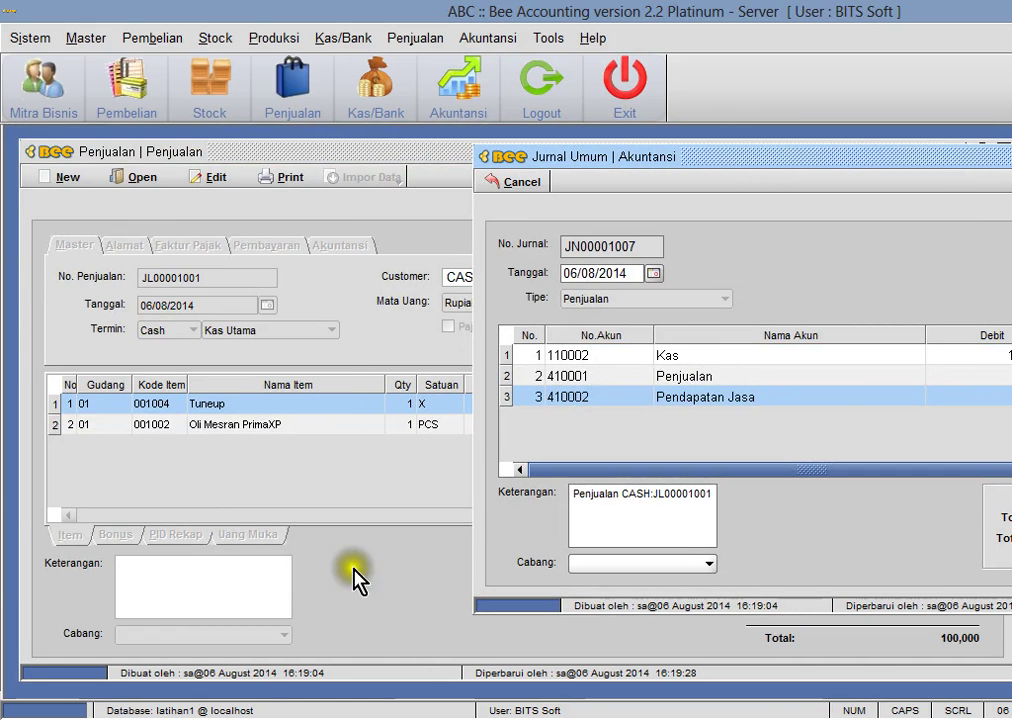
- Compare it with the spreadsheet's J6 entry: 60,000 service, 40,000 oli, 100,000 cash
key(alt+Tab)
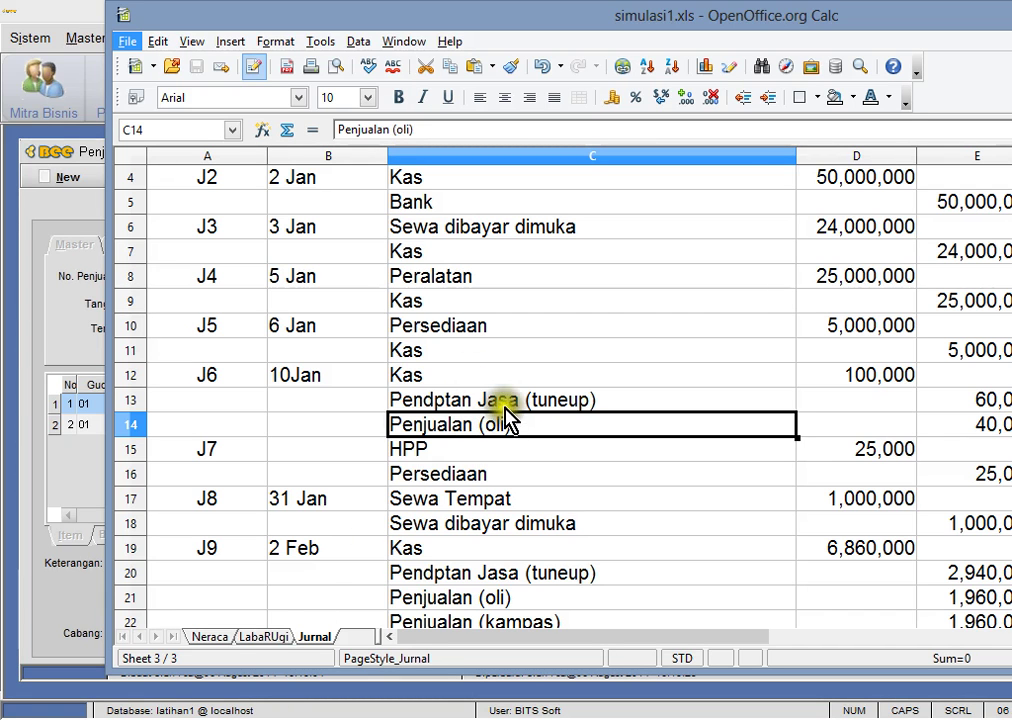
click(478, 400)
click(990, 400)
click(1000, 428)
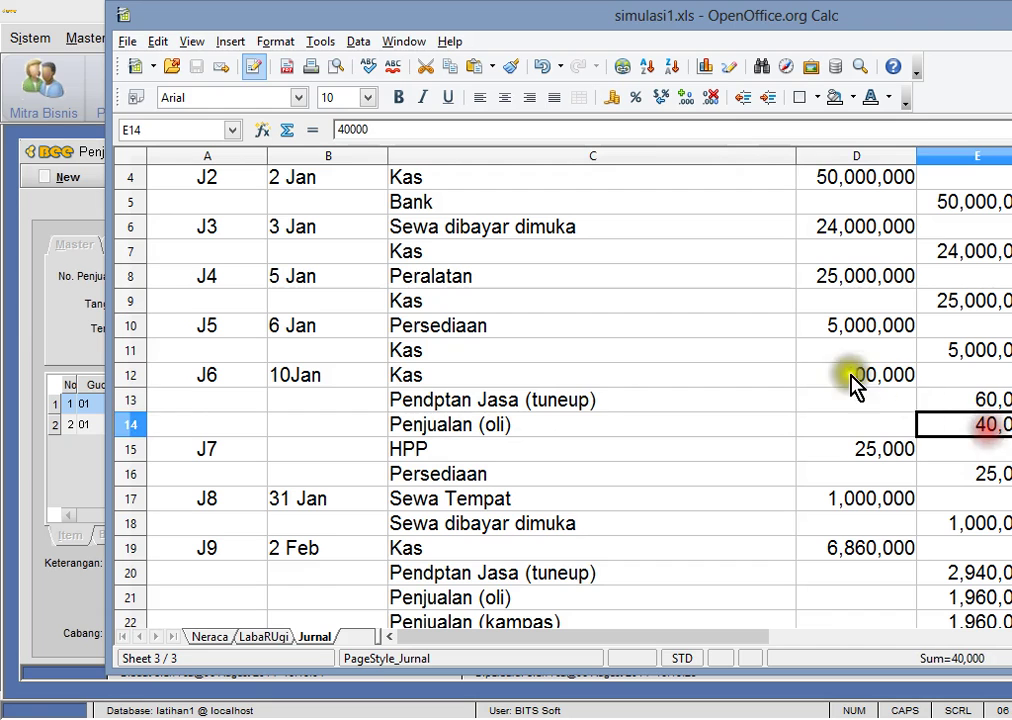
click(870, 375)
drag(600, 377, 980, 430)
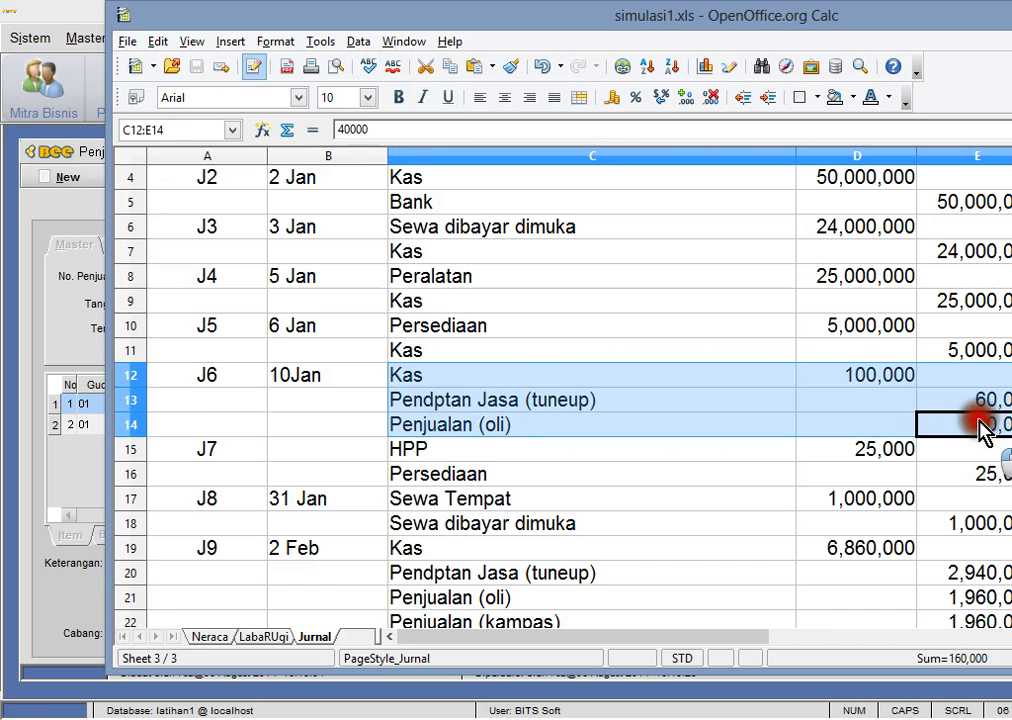
key(alt+Tab)
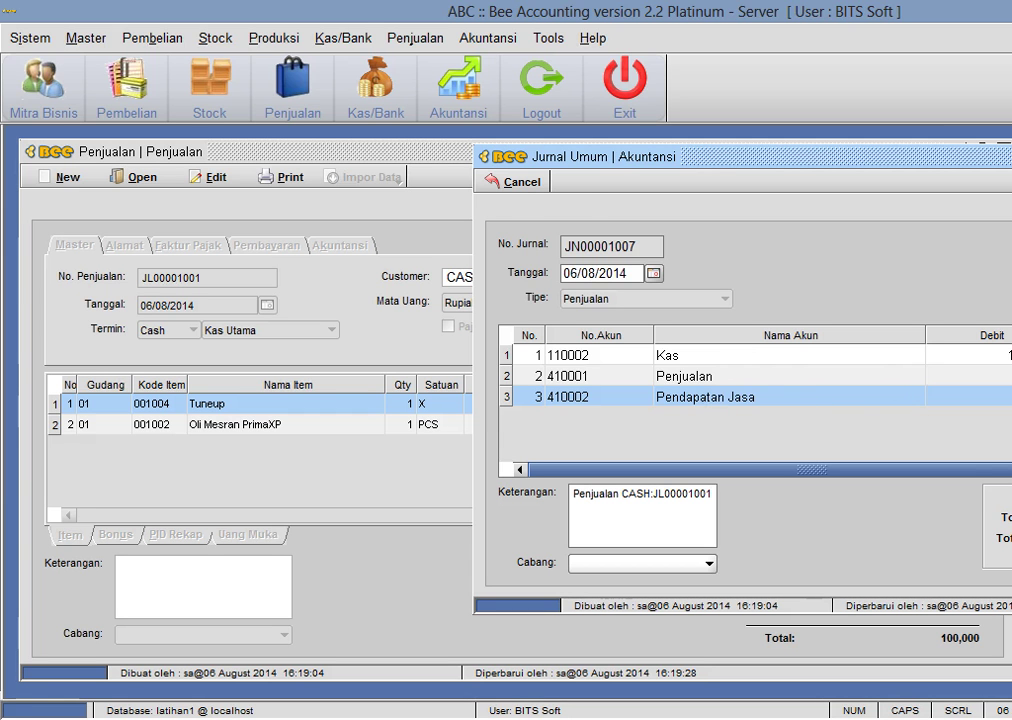
- Open cost-of-sales journal JN00001008 and review its Harga Pokok Penjualan line
click(524, 183)
click(583, 183)
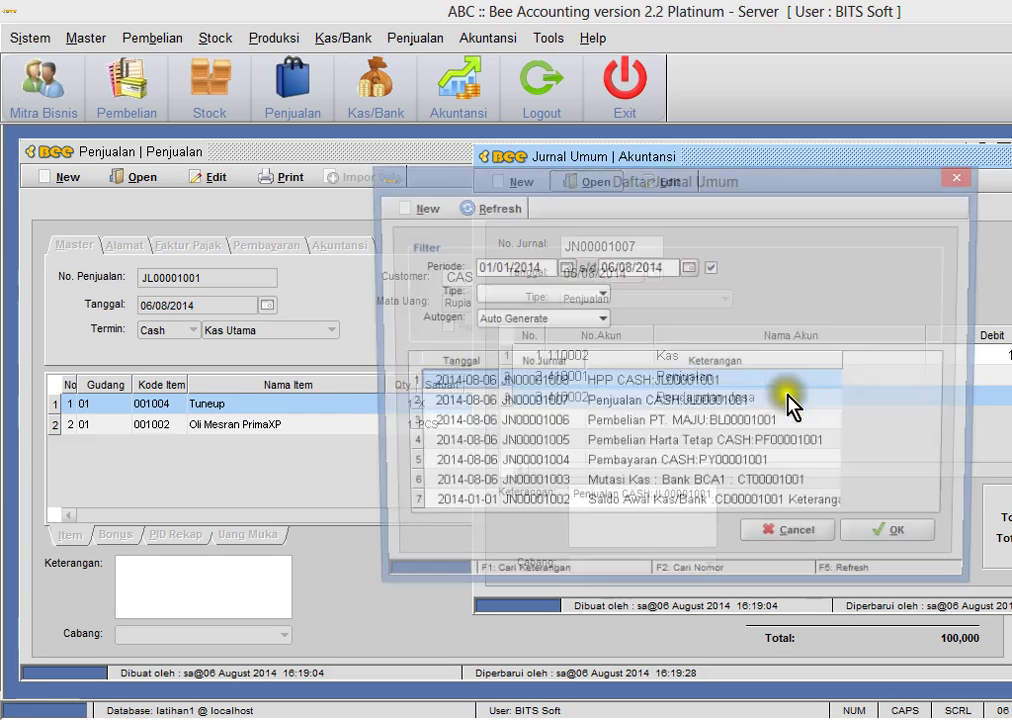
double_click(638, 386)
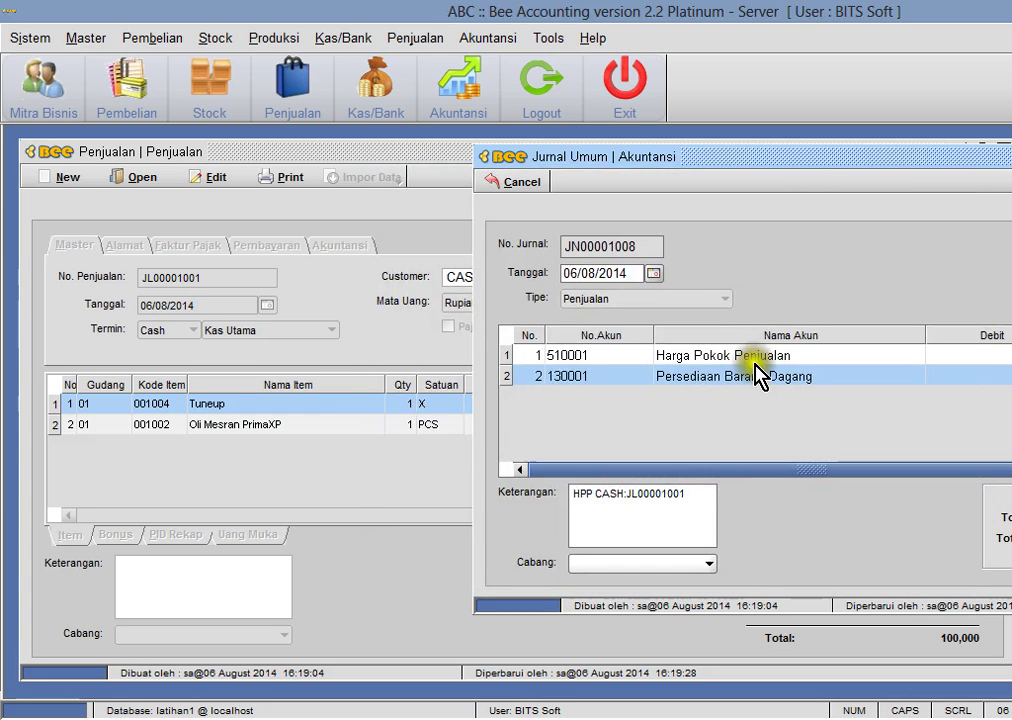
click(958, 356)
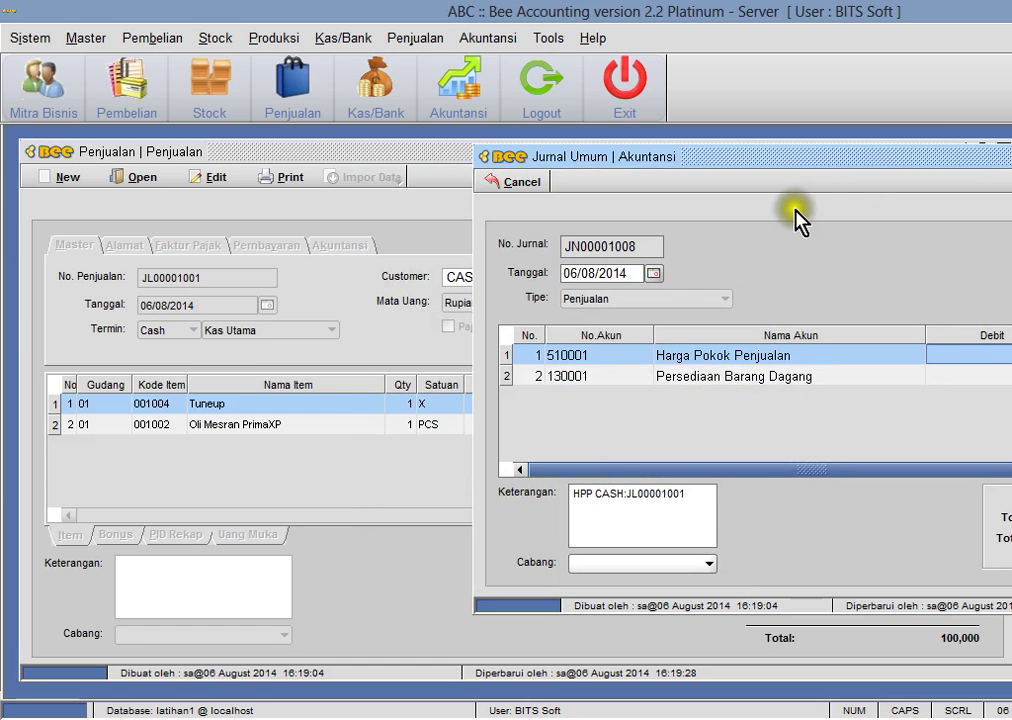
click(502, 182)
- Minimize the Jurnal Umum and Penjualan windows
click(440, 233)
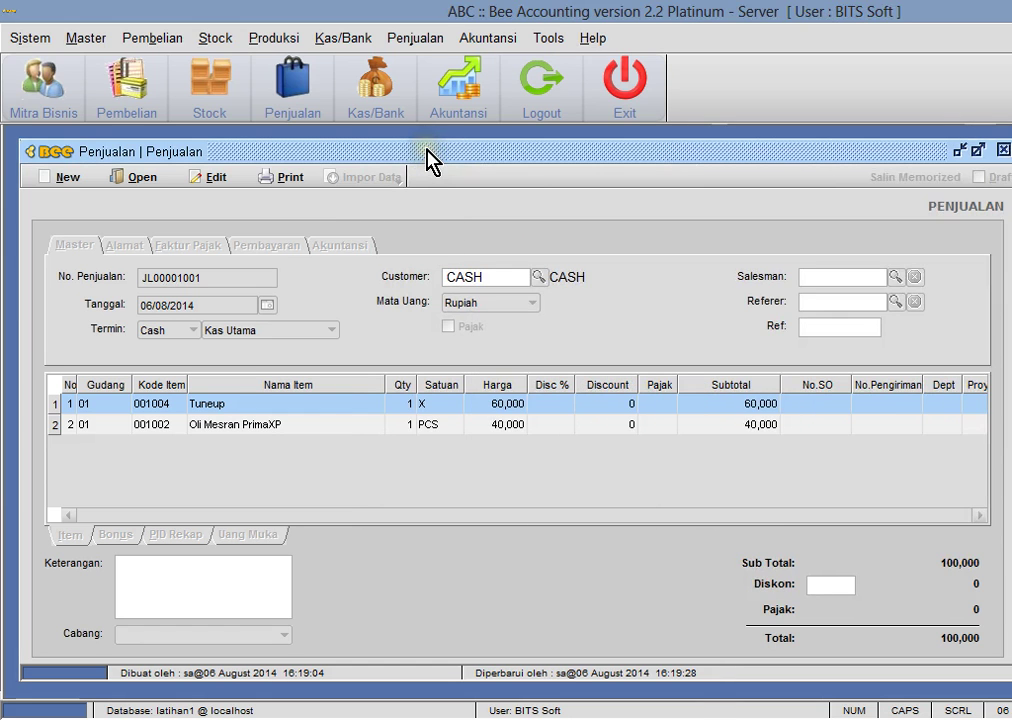
click(486, 38)
click(530, 93)
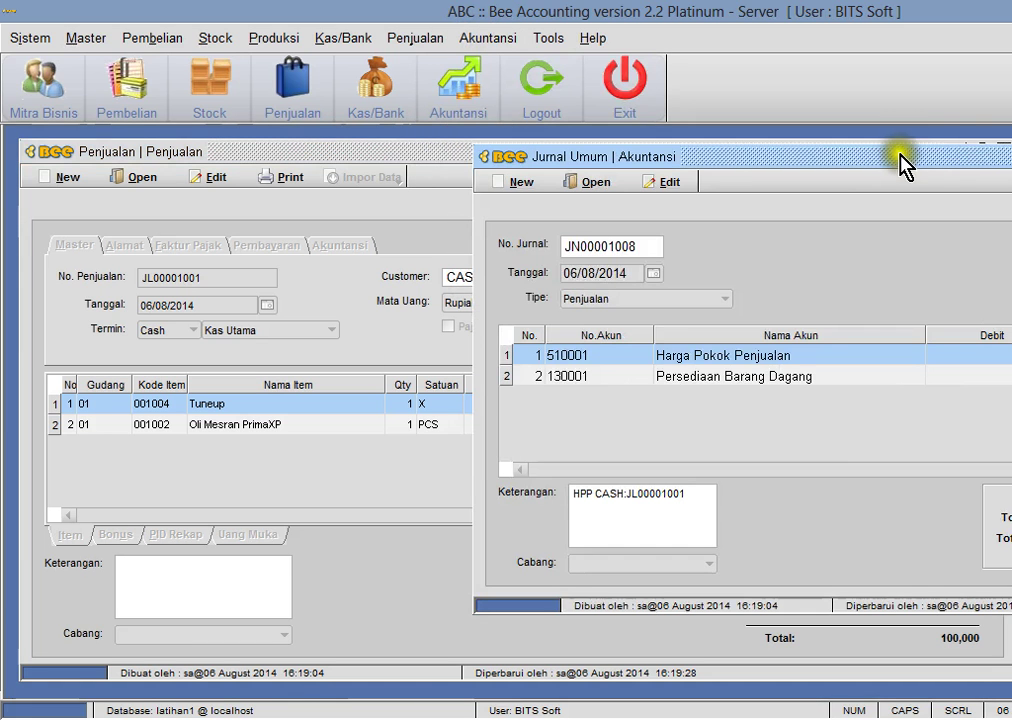
click(966, 152)
click(965, 151)
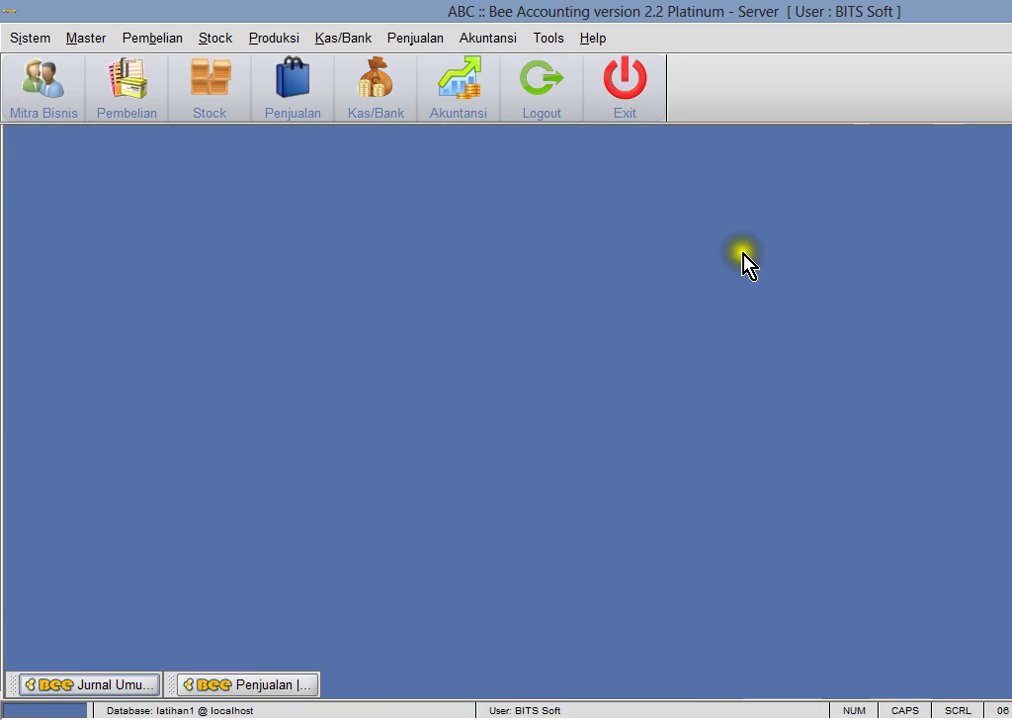
- Preview the Laba Rugi report showing revenue 100,000, cost 25,000, gross profit 75,000
click(505, 40)
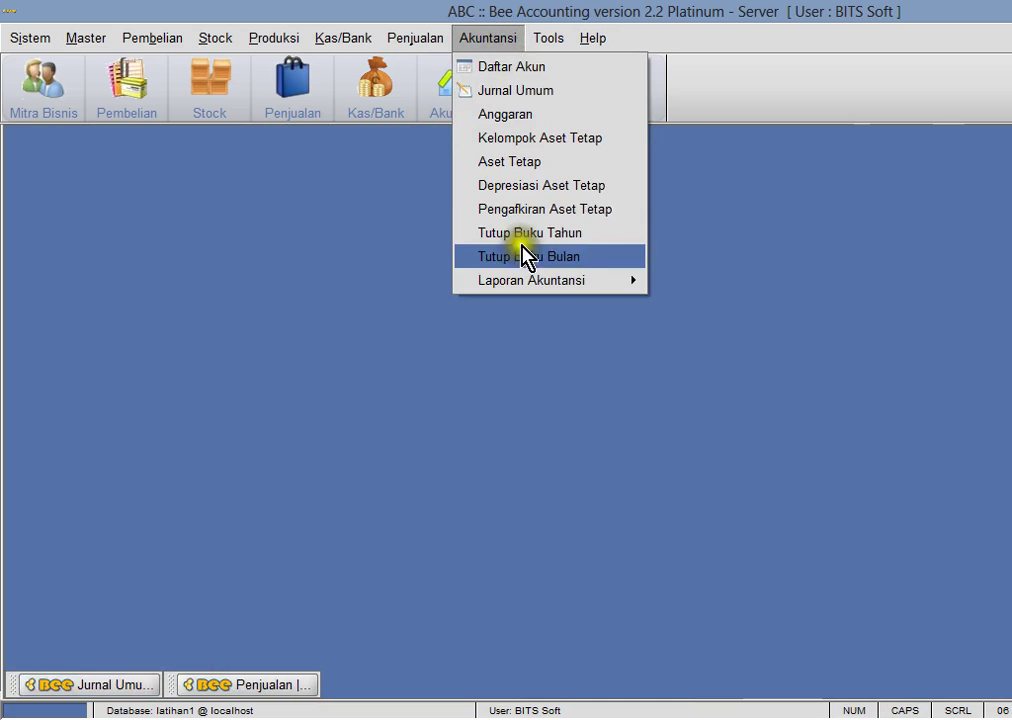
mouse_move(524, 283)
click(690, 399)
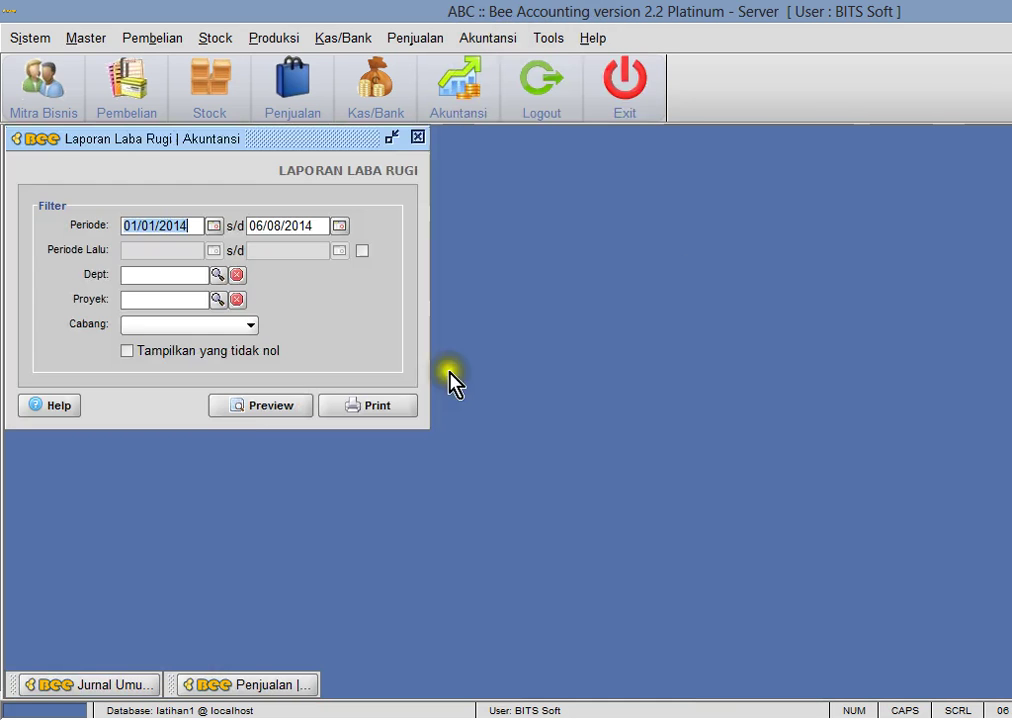
click(312, 406)
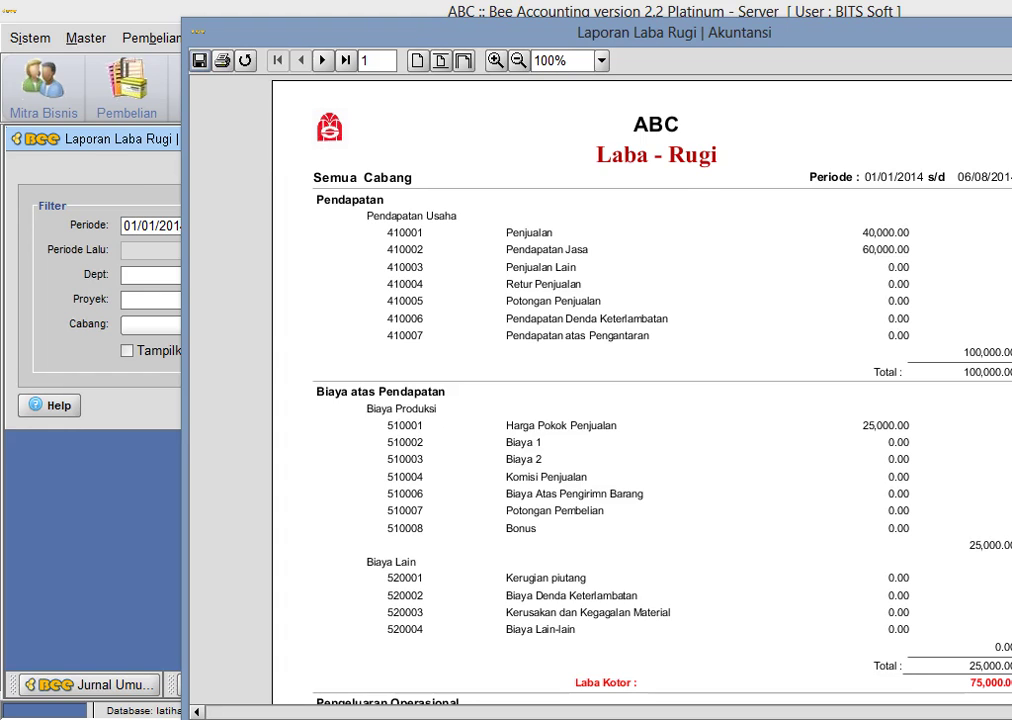
scroll(802, 165, down, 3)
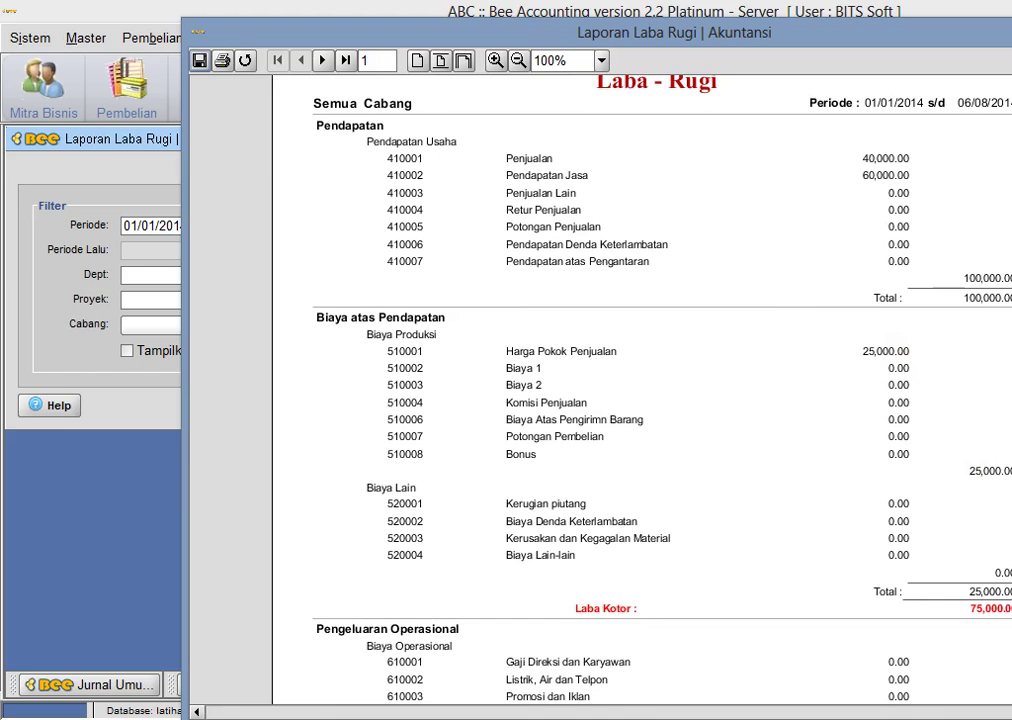
scroll(640, 390, down, 5)
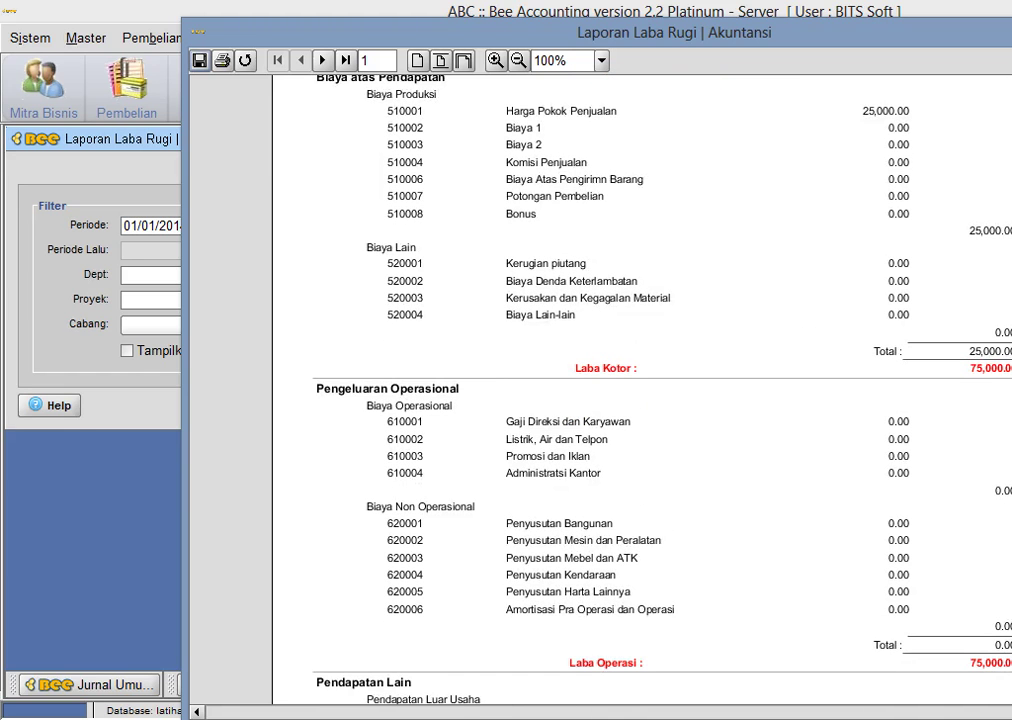
- Close the Laba Rugi preview and minimize the Laporan Laba Rugi form
key(alt+F4)
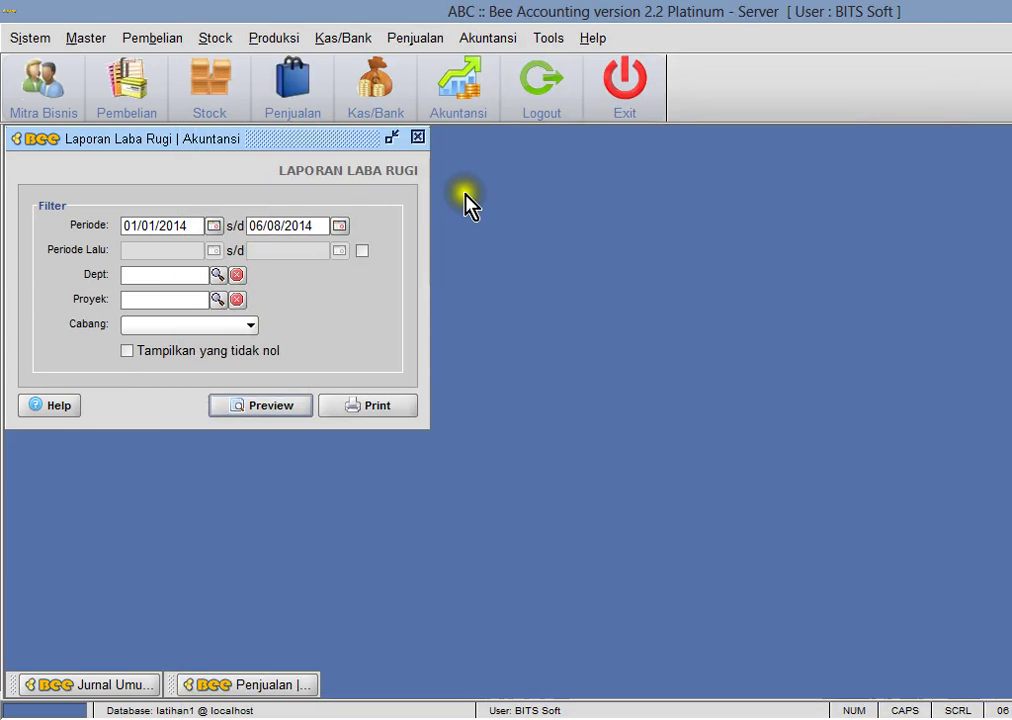
click(393, 137)
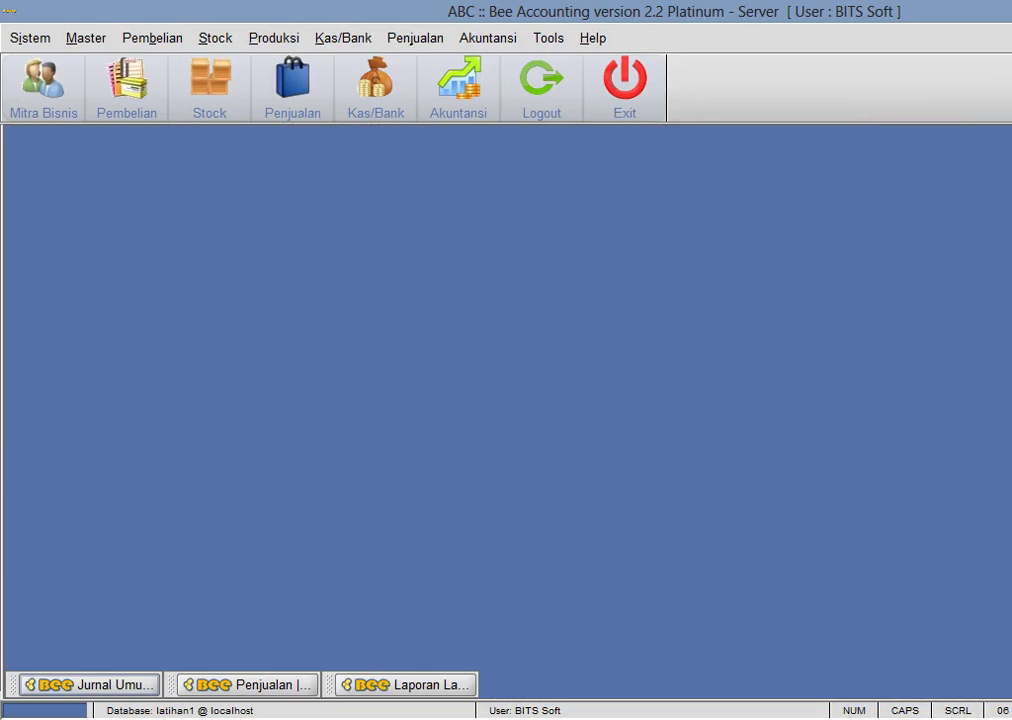
key(alt+Tab)
- Review cells C15–C17 (HPP, Persediaan, Sewa Tempat) and scroll down to the J8 entry
click(508, 455)
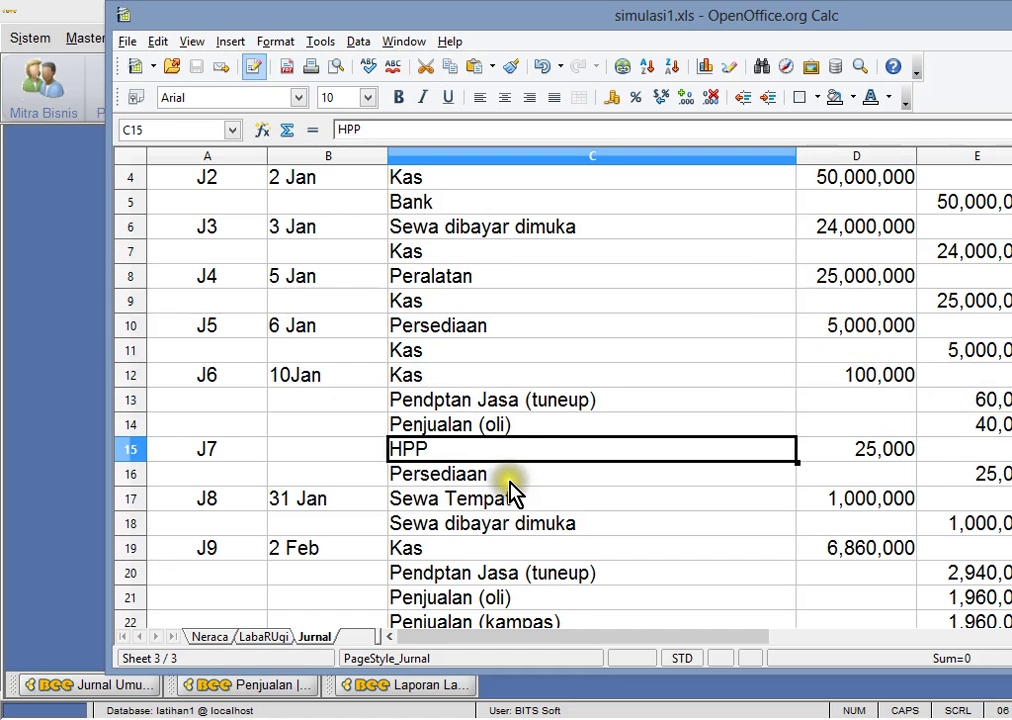
click(510, 478)
click(490, 500)
scroll(705, 445, down, 1)
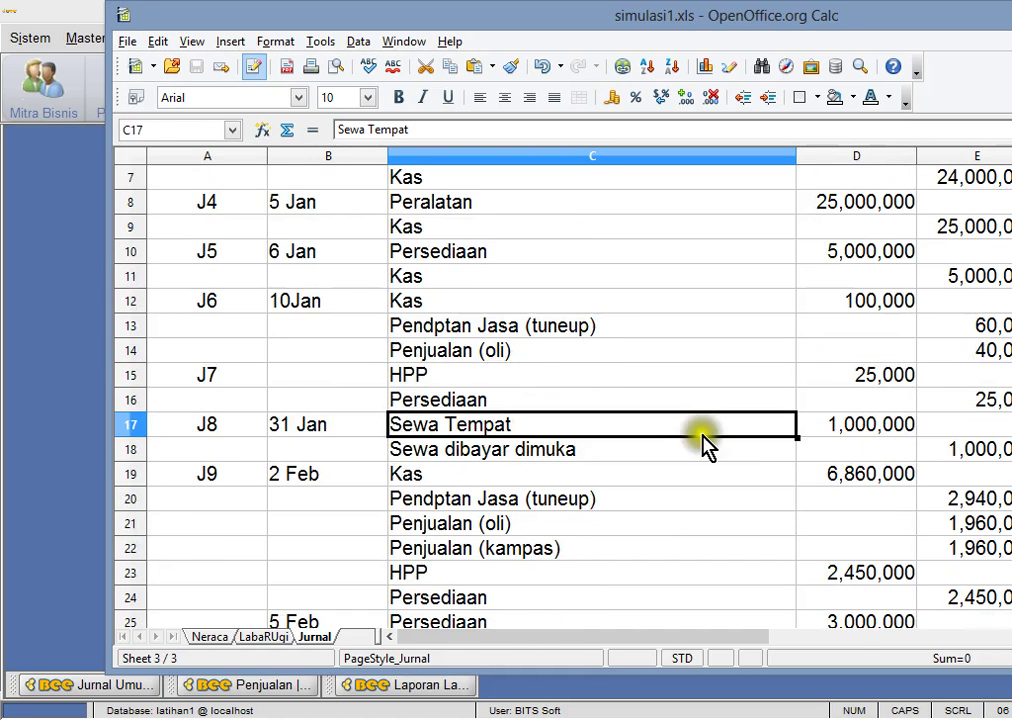
scroll(625, 447, down, 1)
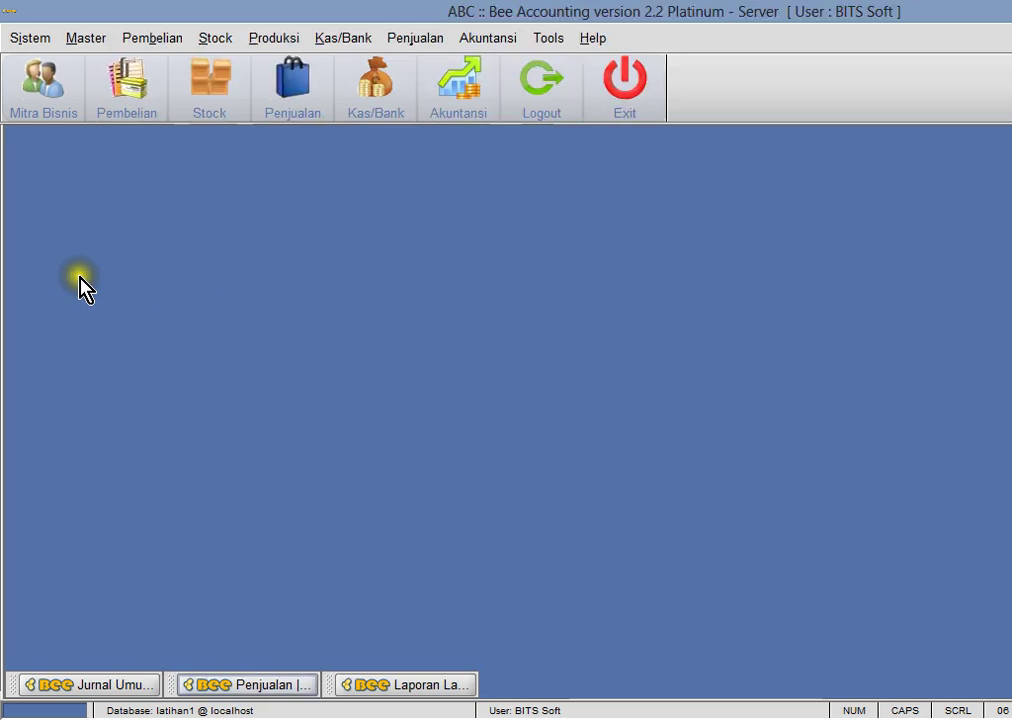
- Open the chart of accounts filtered to Pengeluaran Operasional accounts
click(79, 287)
click(512, 40)
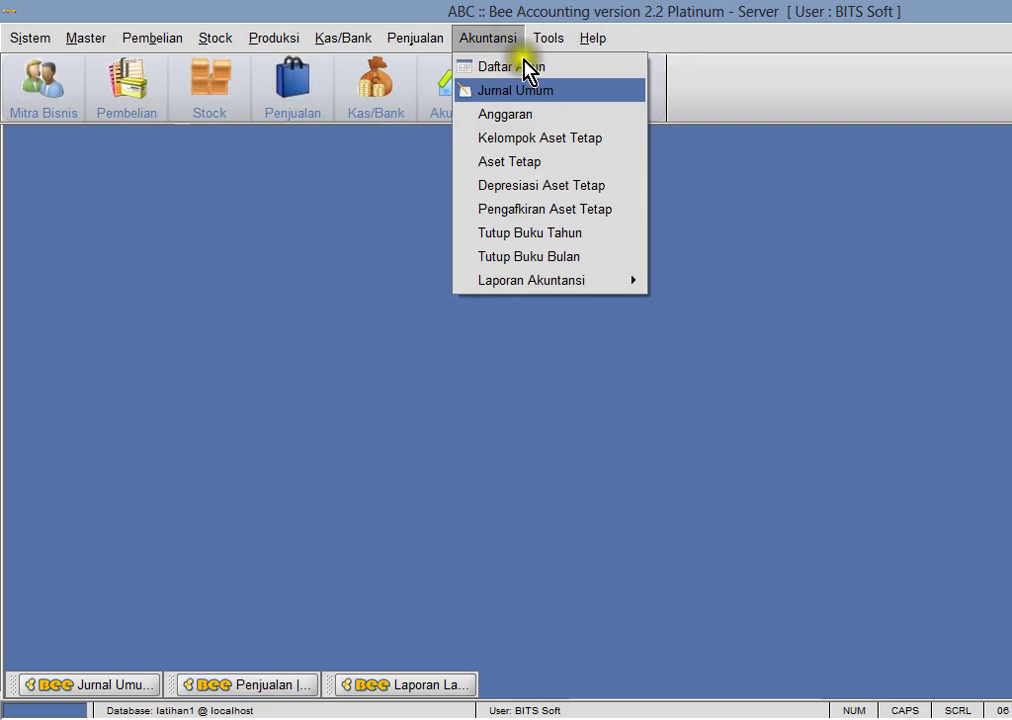
click(533, 68)
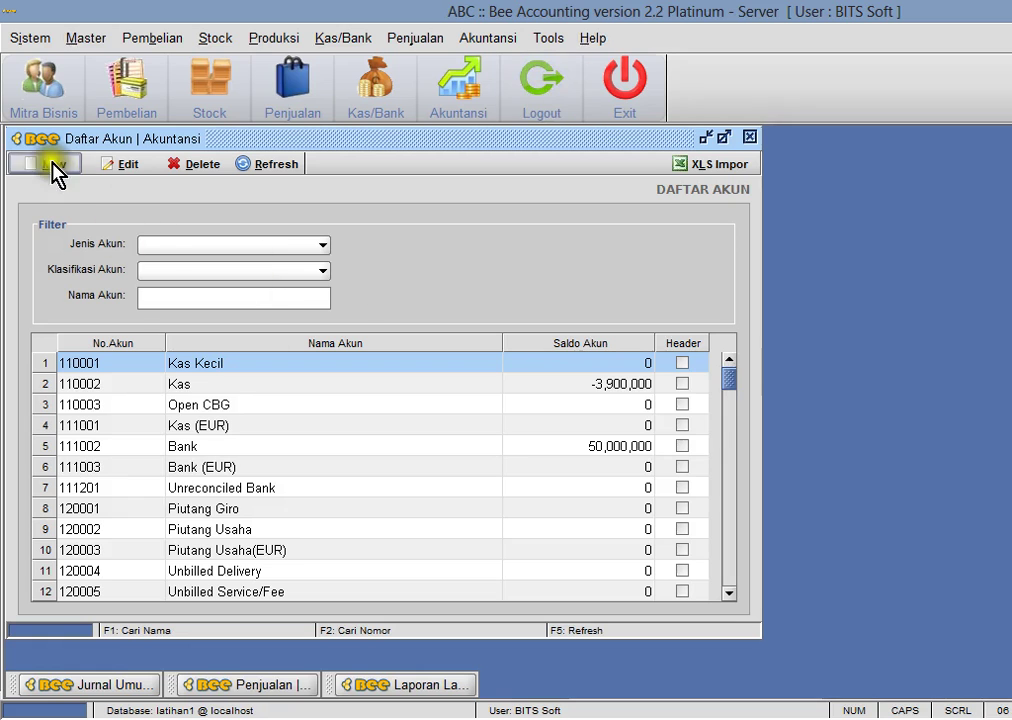
click(296, 245)
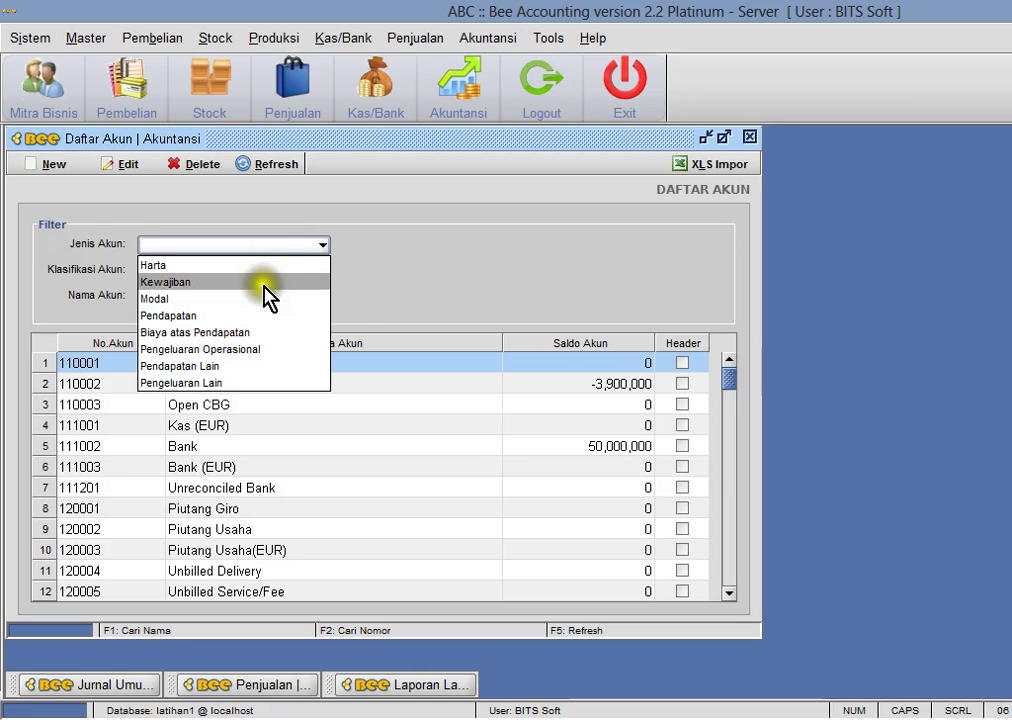
click(226, 350)
click(262, 165)
click(243, 405)
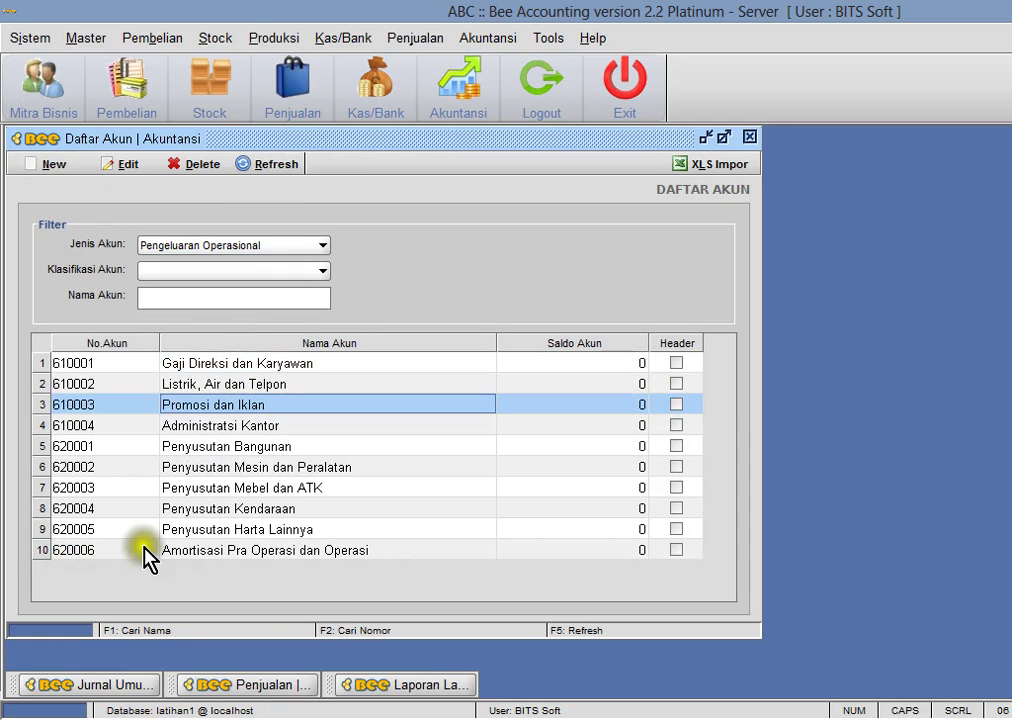
drag(329, 150, 477, 150)
- Create account 620007 Beban Sewa classified as Biaya Operasional and save it
click(185, 165)
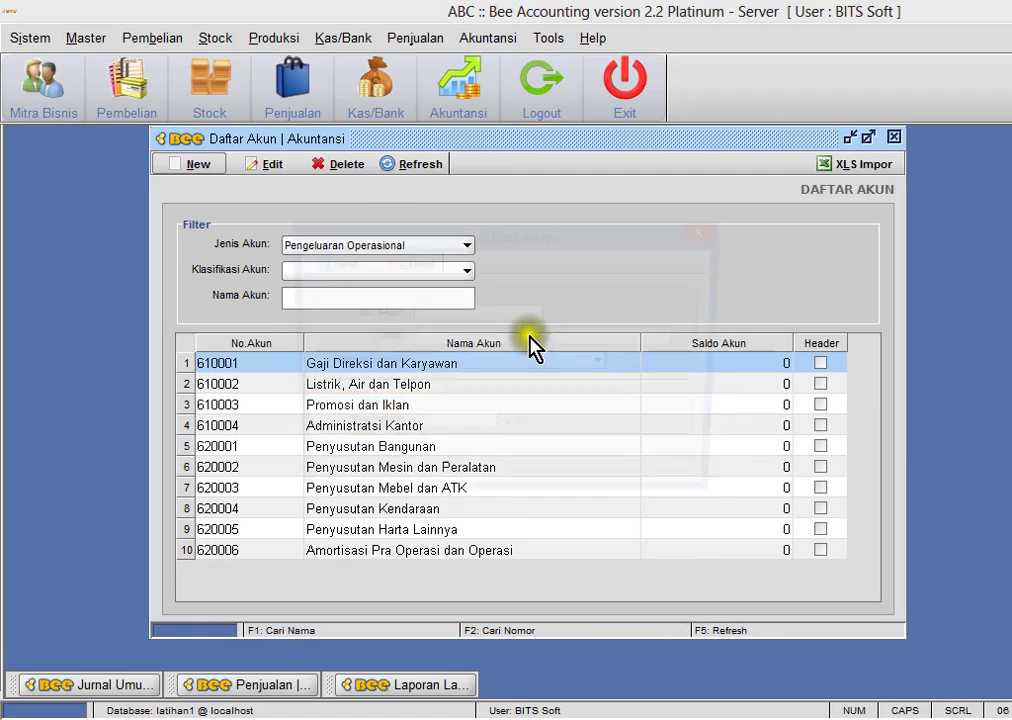
click(499, 312)
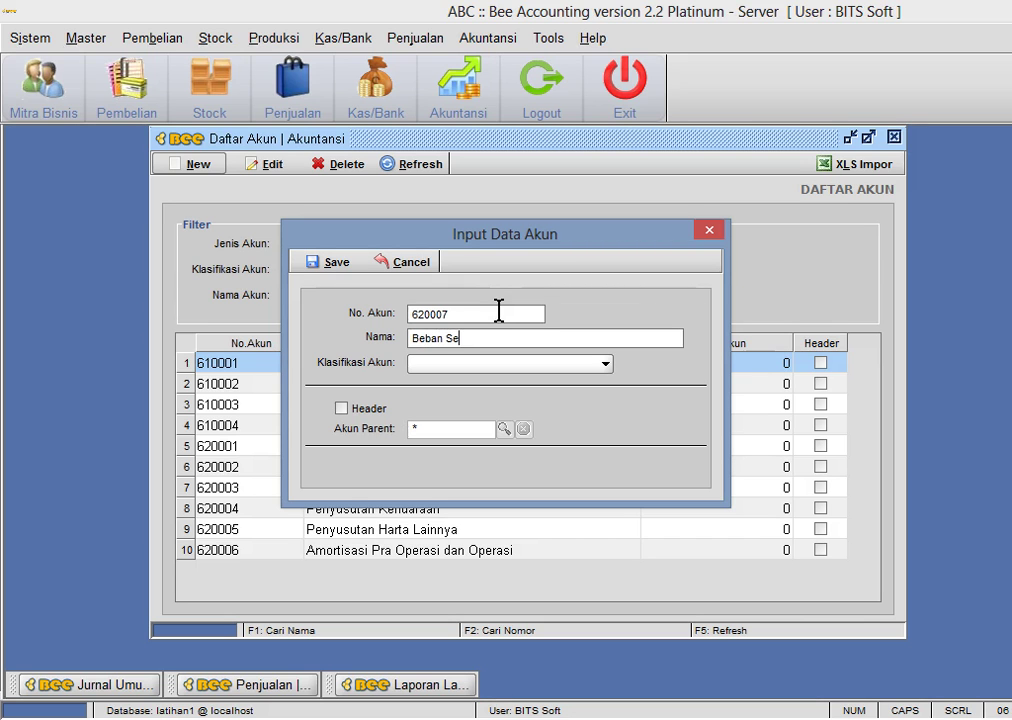
click(505, 364)
scroll(492, 495, down, 1)
scroll(488, 472, down, 1)
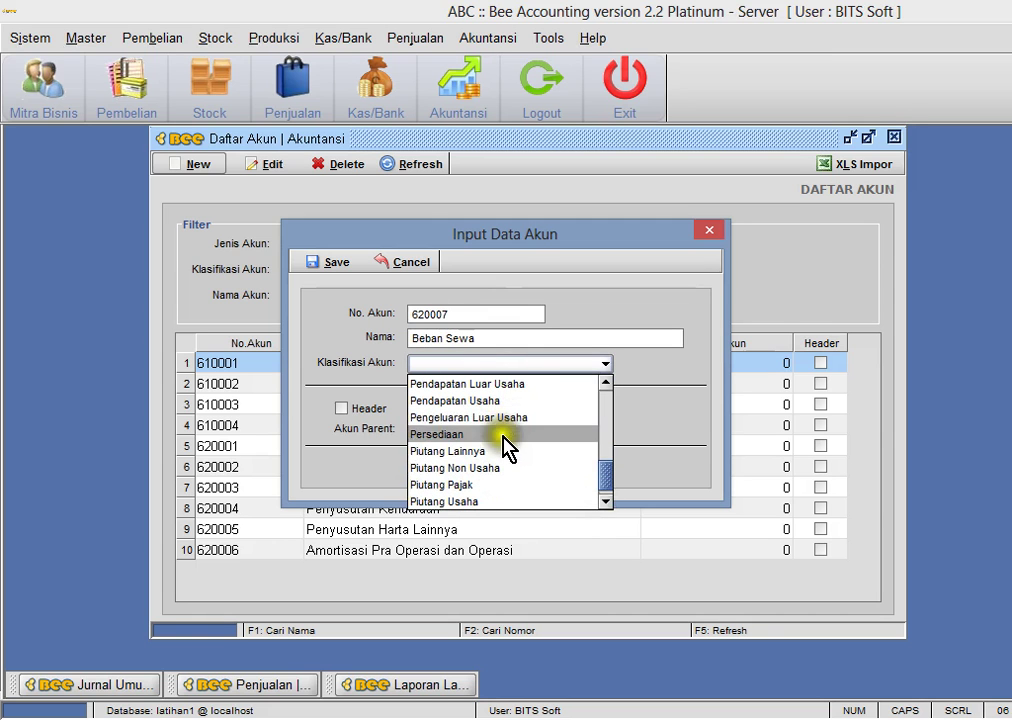
scroll(508, 466, down, 1)
scroll(510, 473, up, 2)
scroll(510, 473, up, 3)
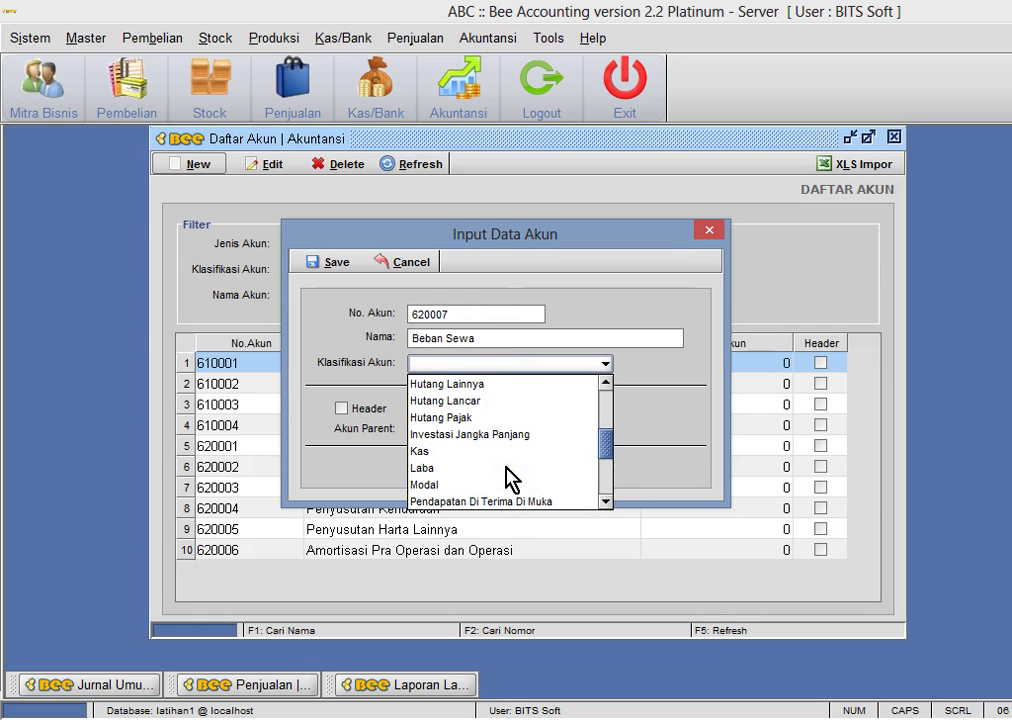
click(502, 386)
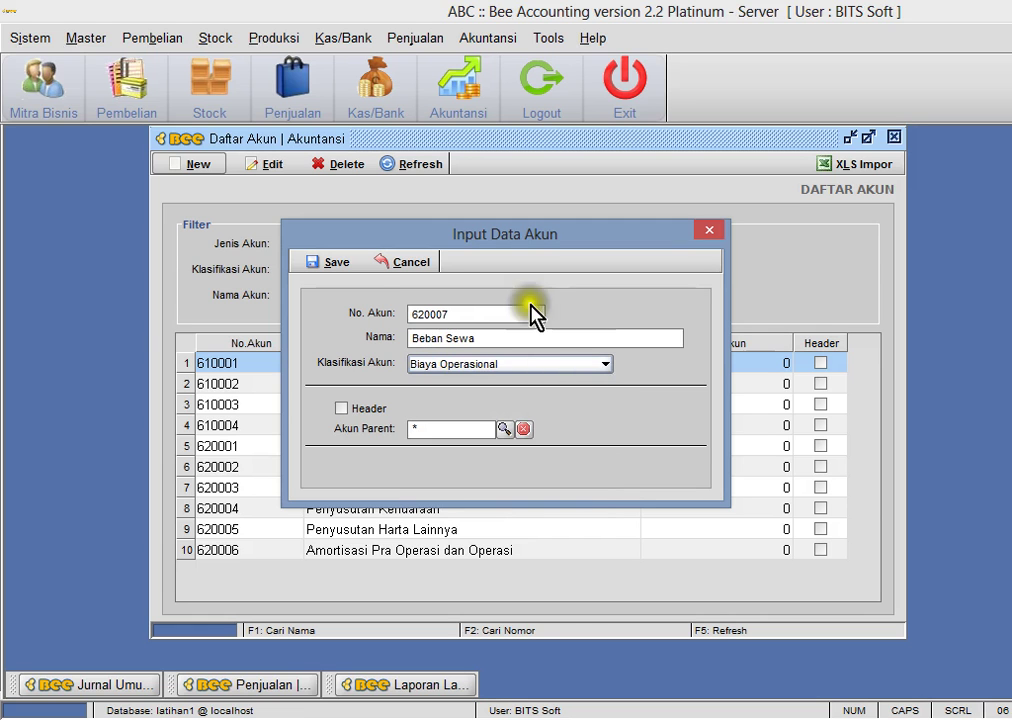
click(329, 263)
key(Return)
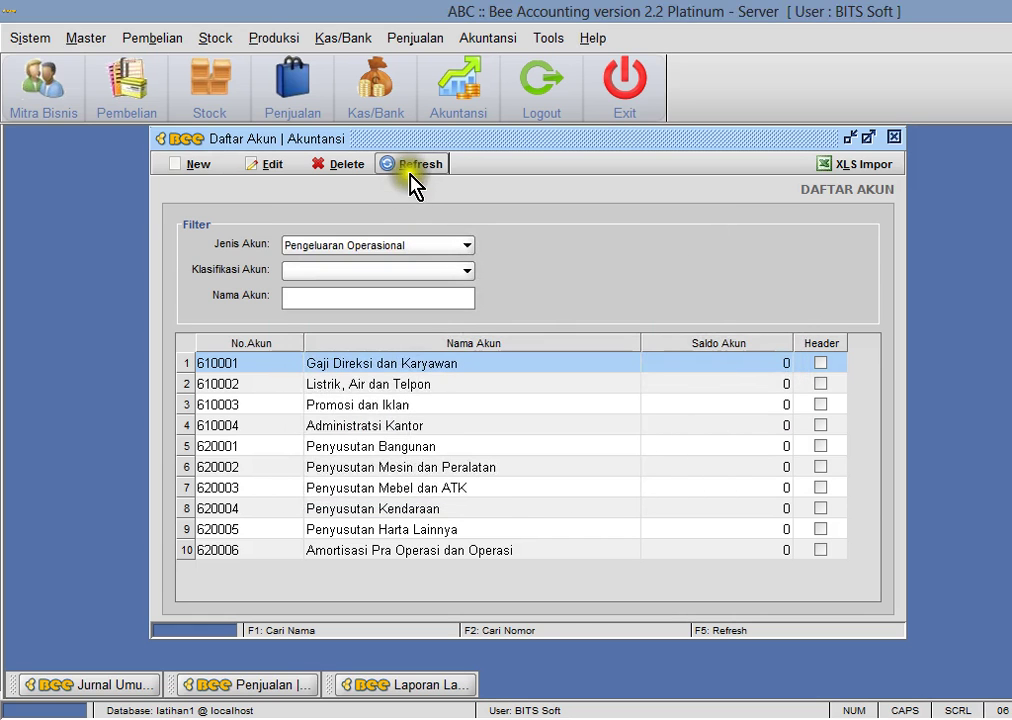
- Refresh the list, check the Beban Sewa account, and close the chart of accounts
click(410, 166)
click(330, 558)
double_click(332, 570)
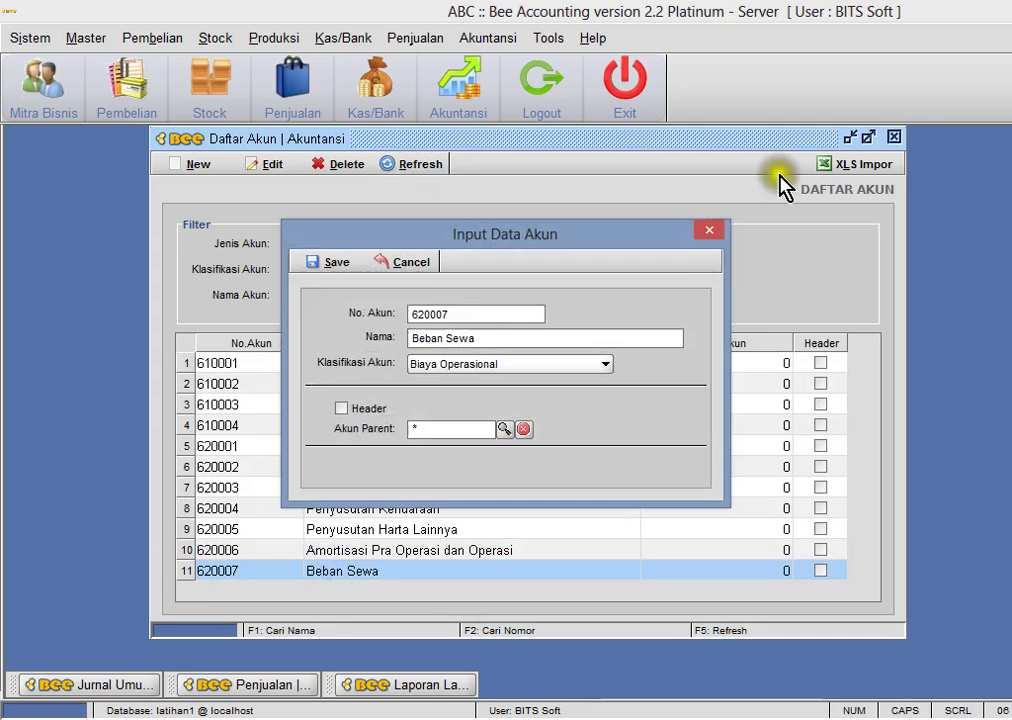
click(715, 230)
click(880, 140)
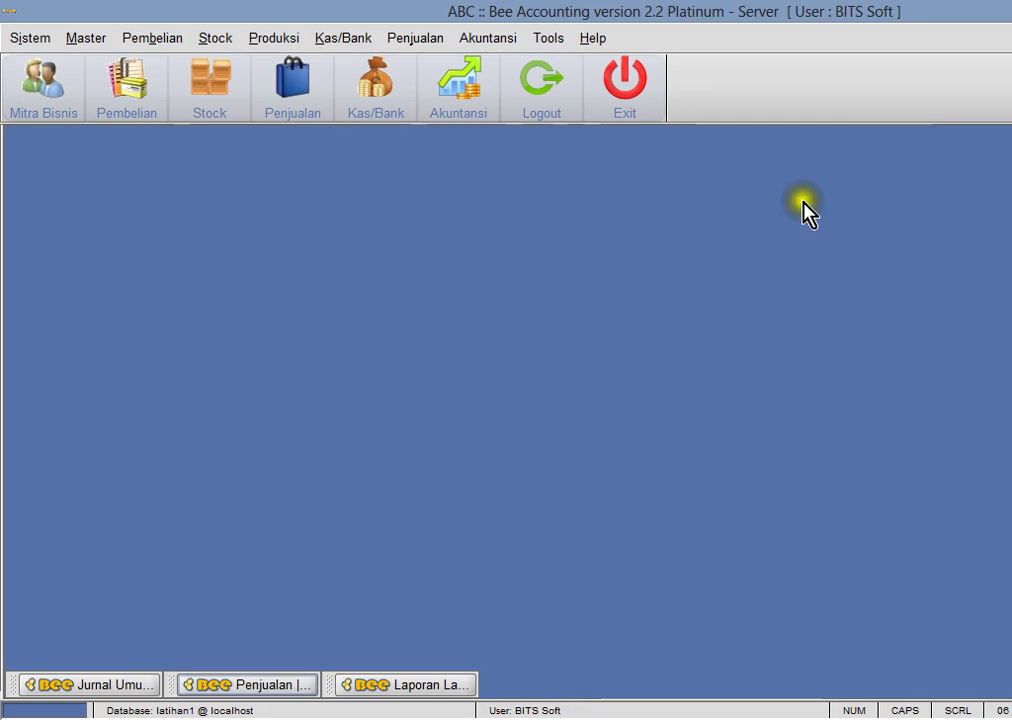
- Start a new general journal debiting Beban Sewa 1,000,000
click(500, 45)
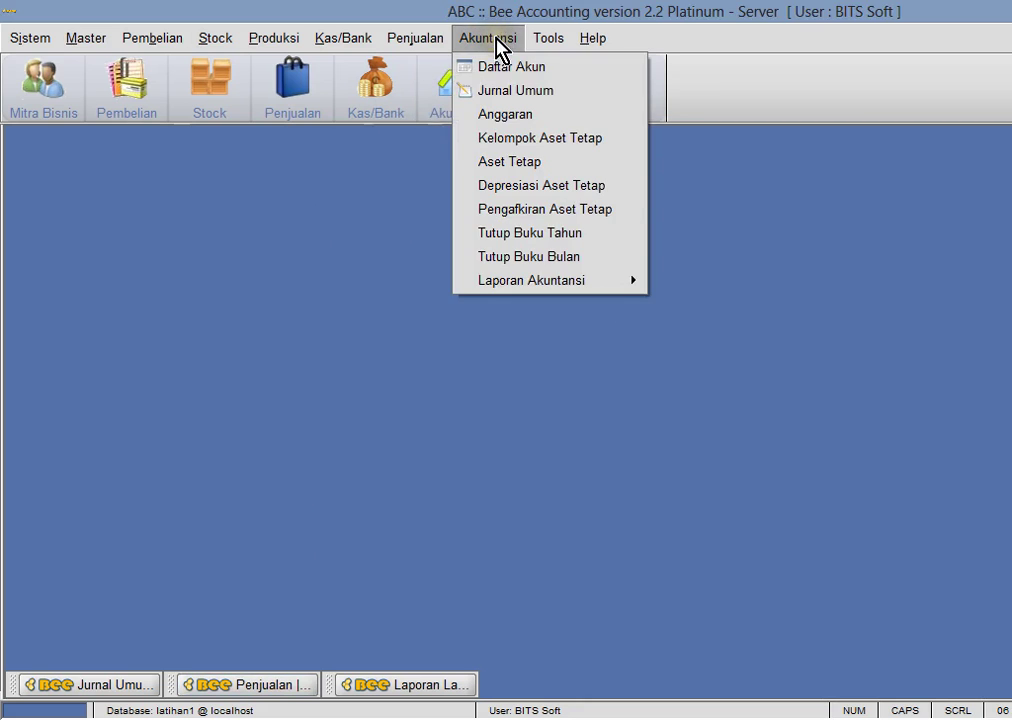
click(506, 91)
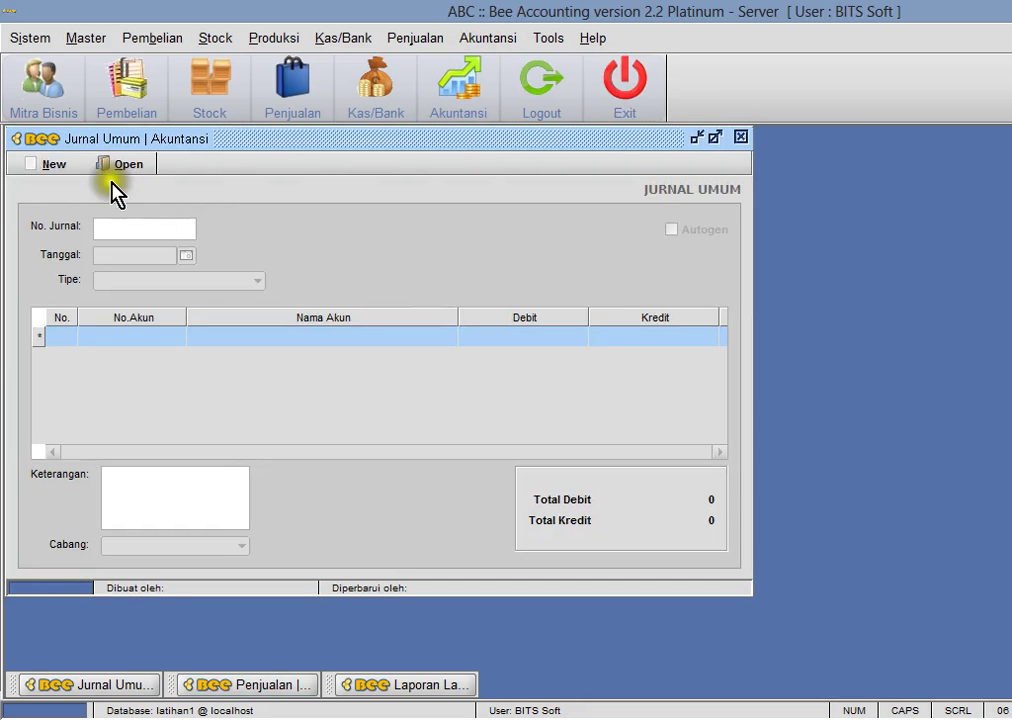
click(53, 165)
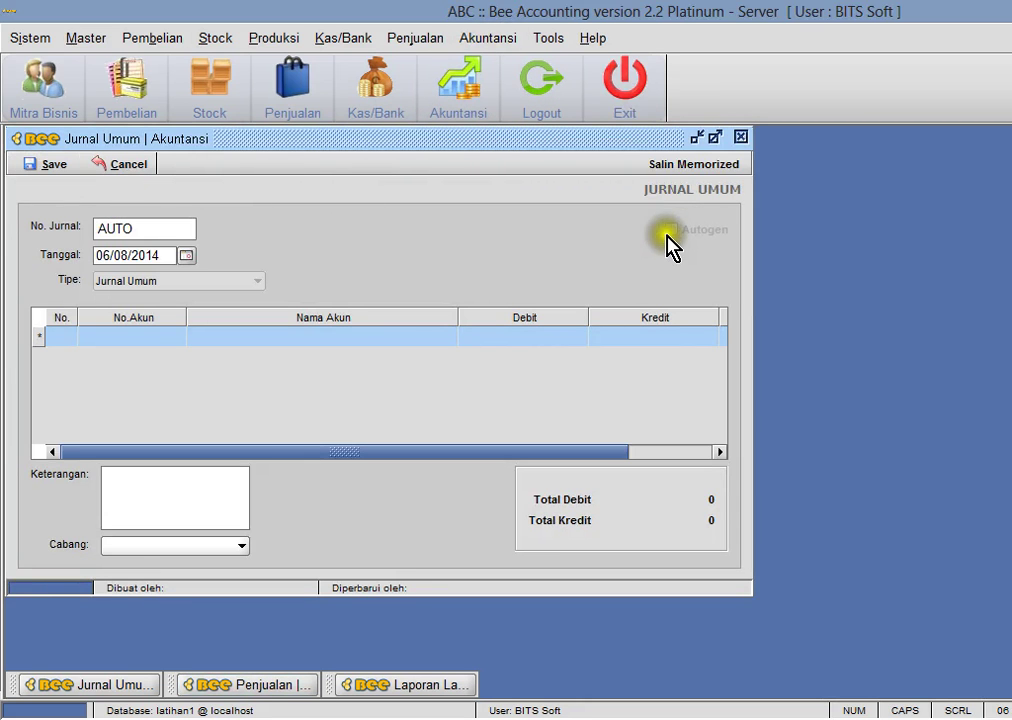
click(160, 340)
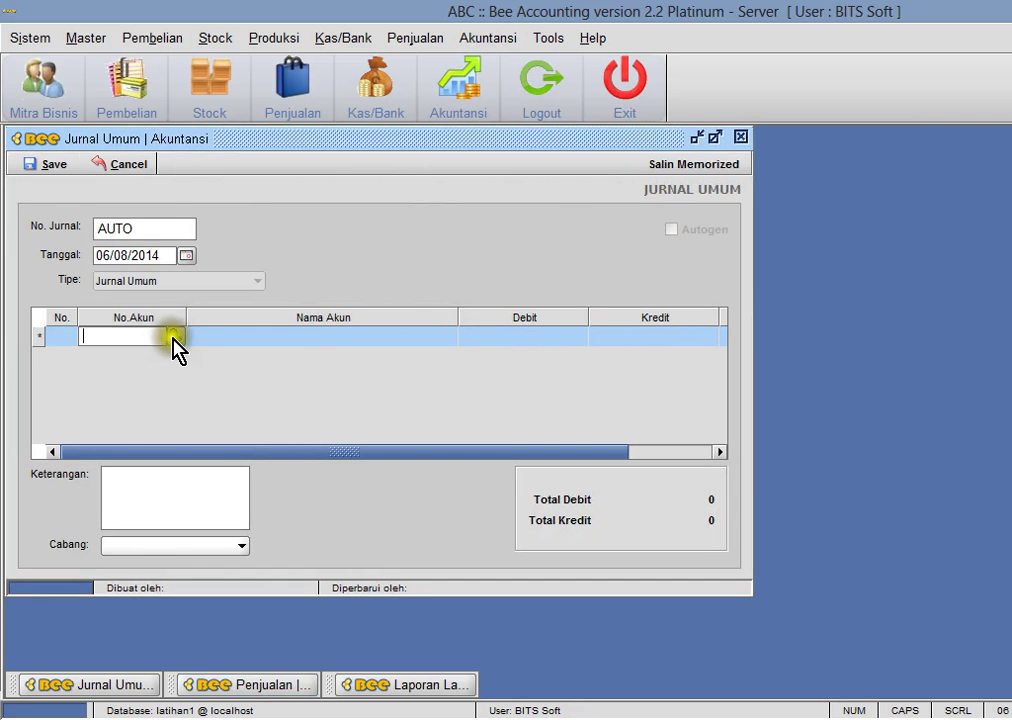
click(177, 338)
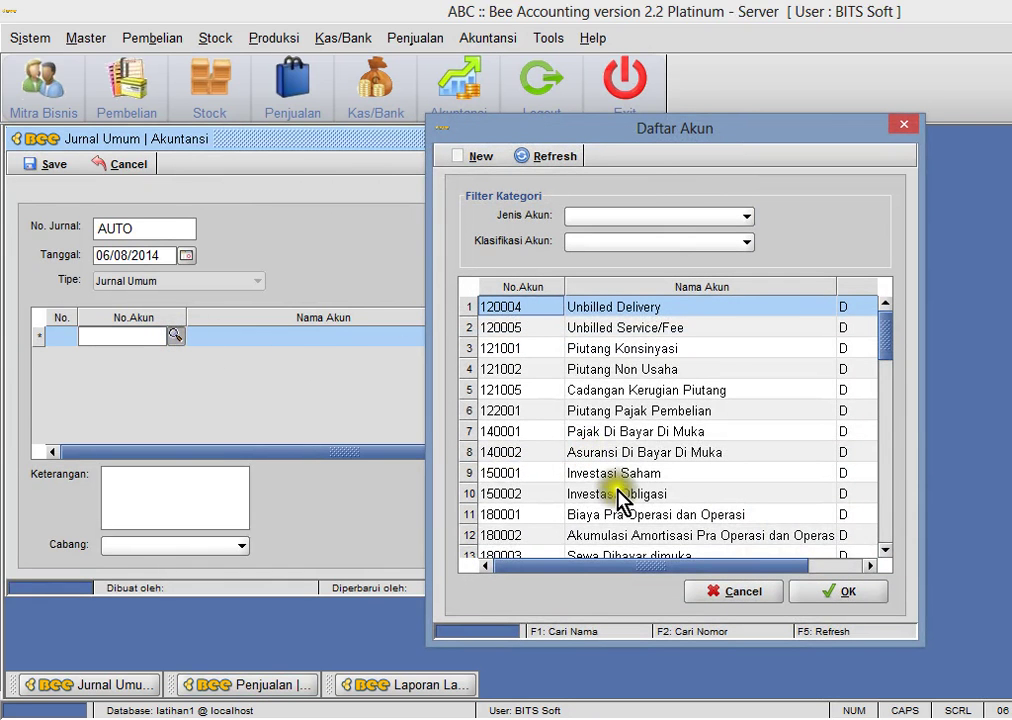
key(F1)
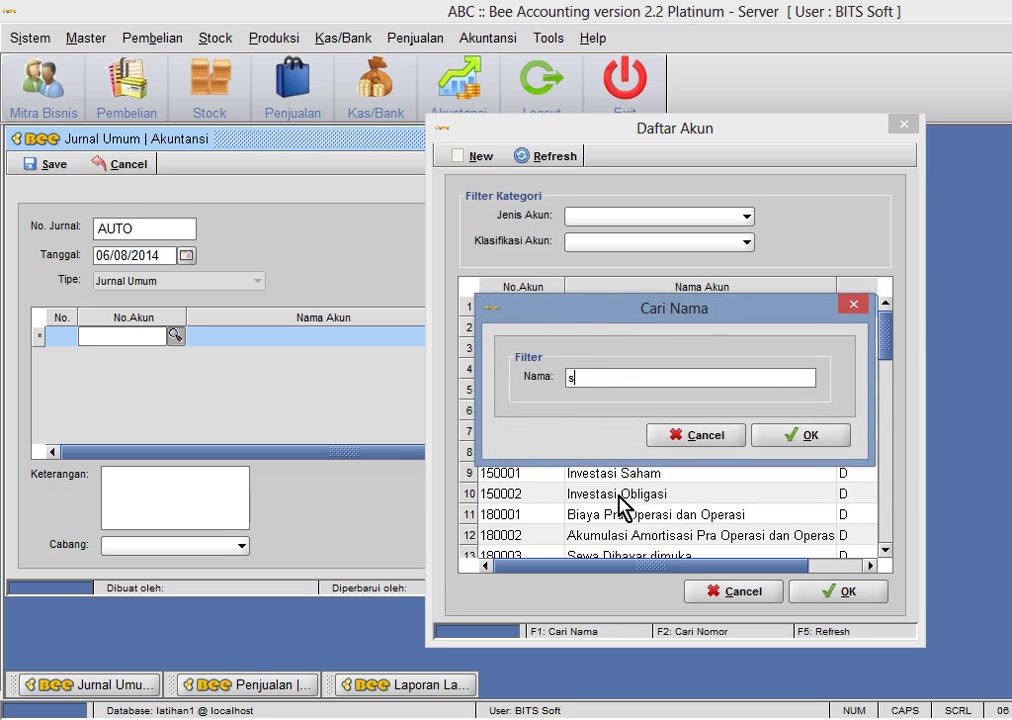
key(Return)
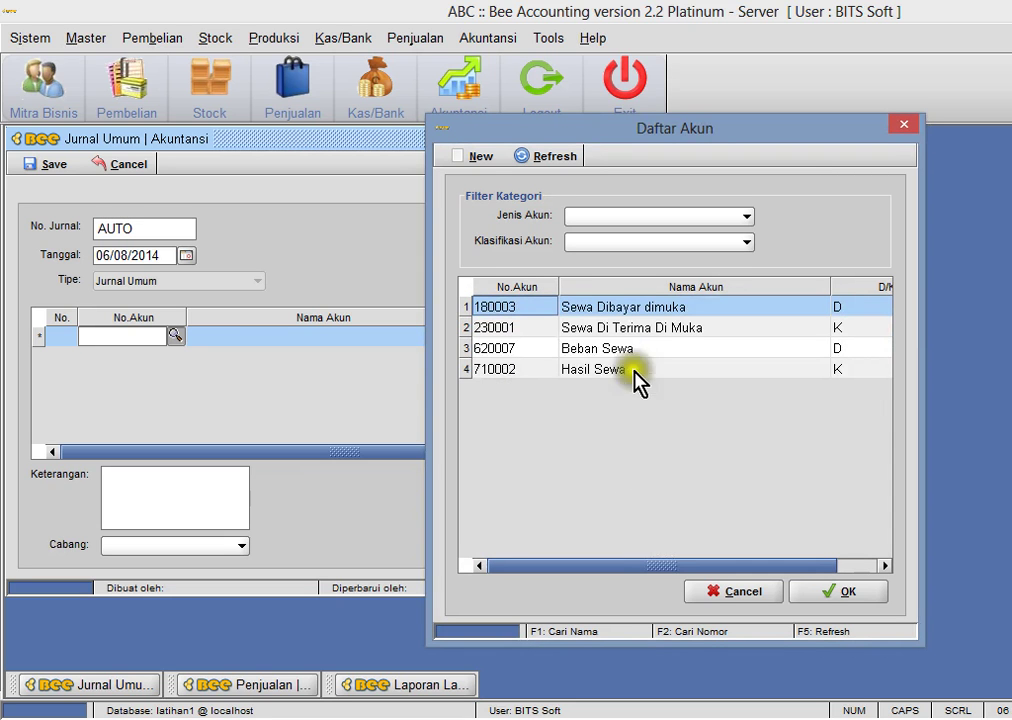
double_click(620, 352)
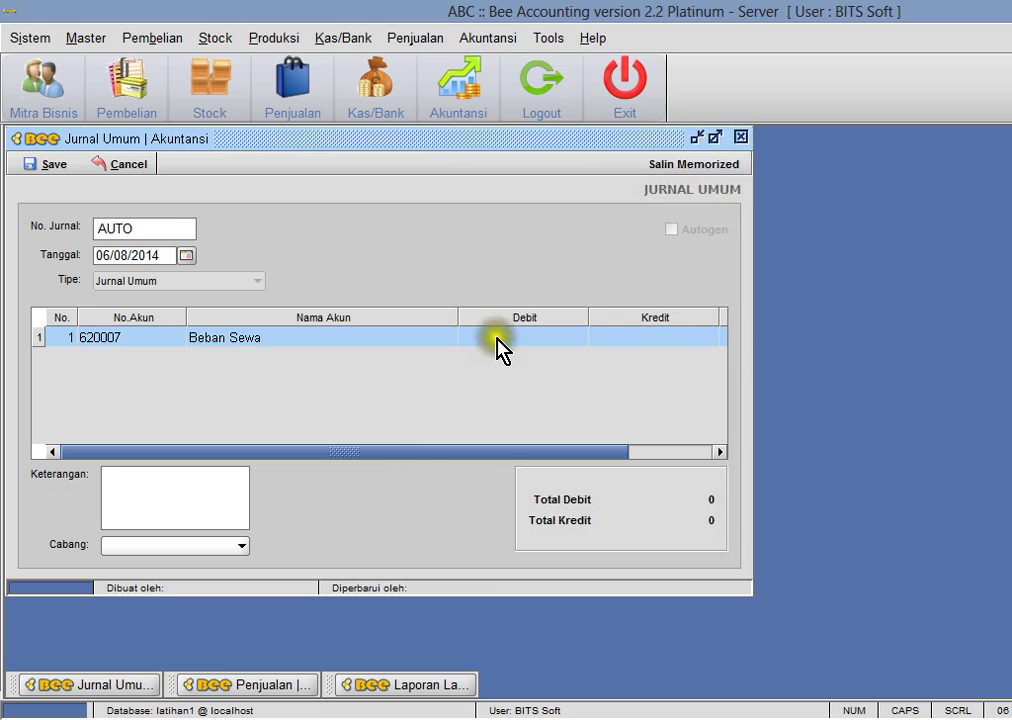
text(1000000)
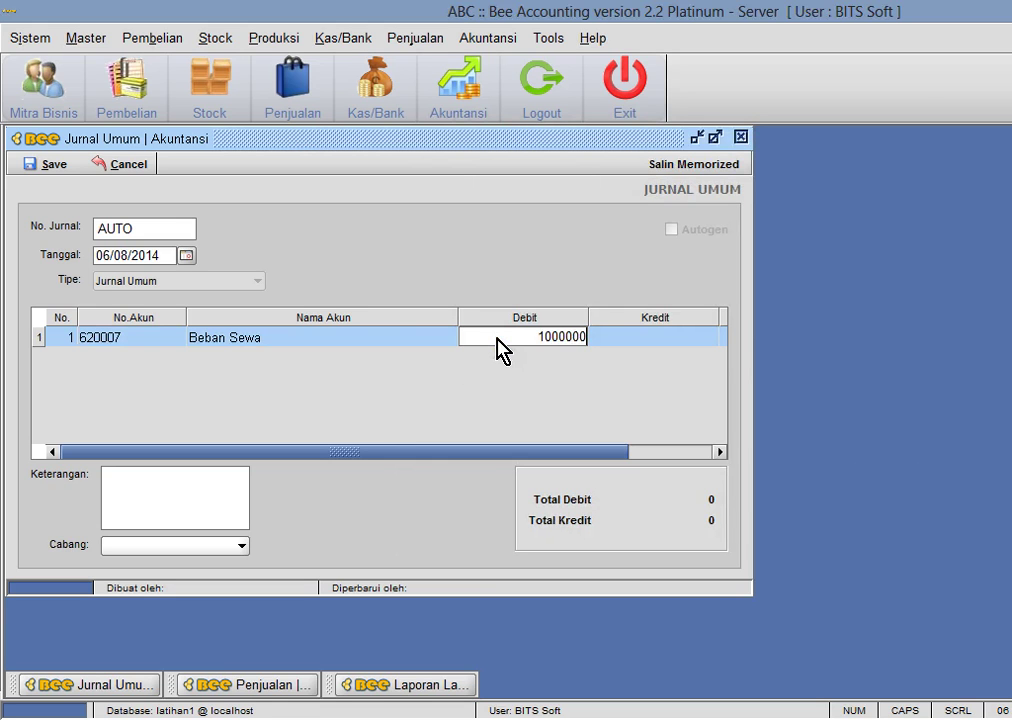
key(Return)
- Credit Sewa Dibayar dimuka 1,000,000 and save the journal as JN00001010
key(Down)
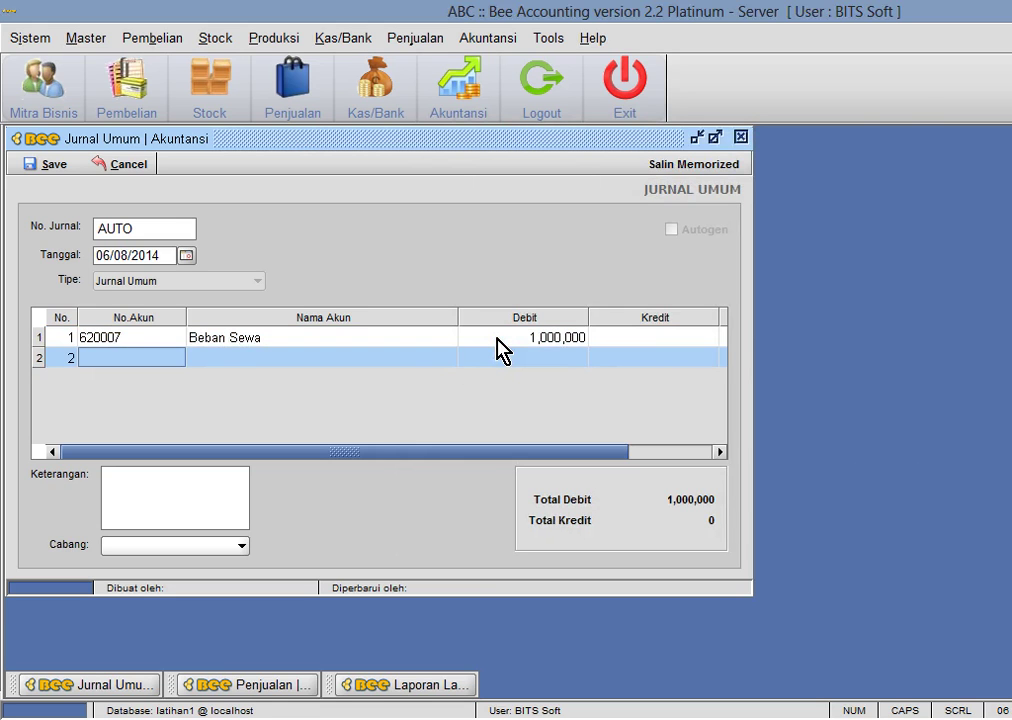
key(Return)
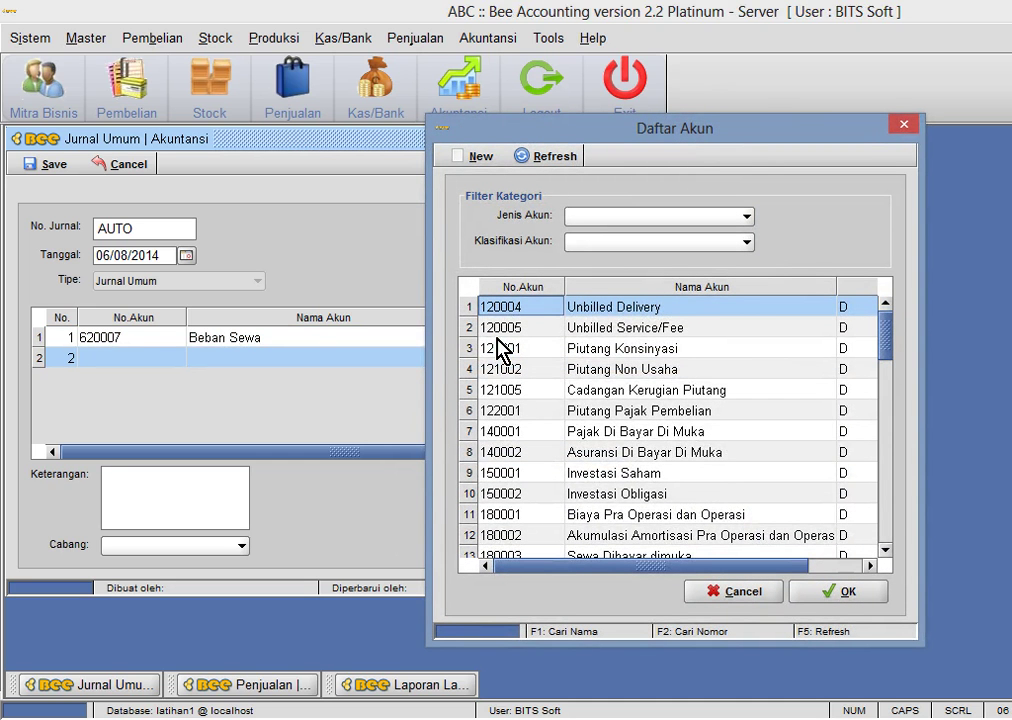
key(F1)
text(muka)
key(Return)
click(497, 348)
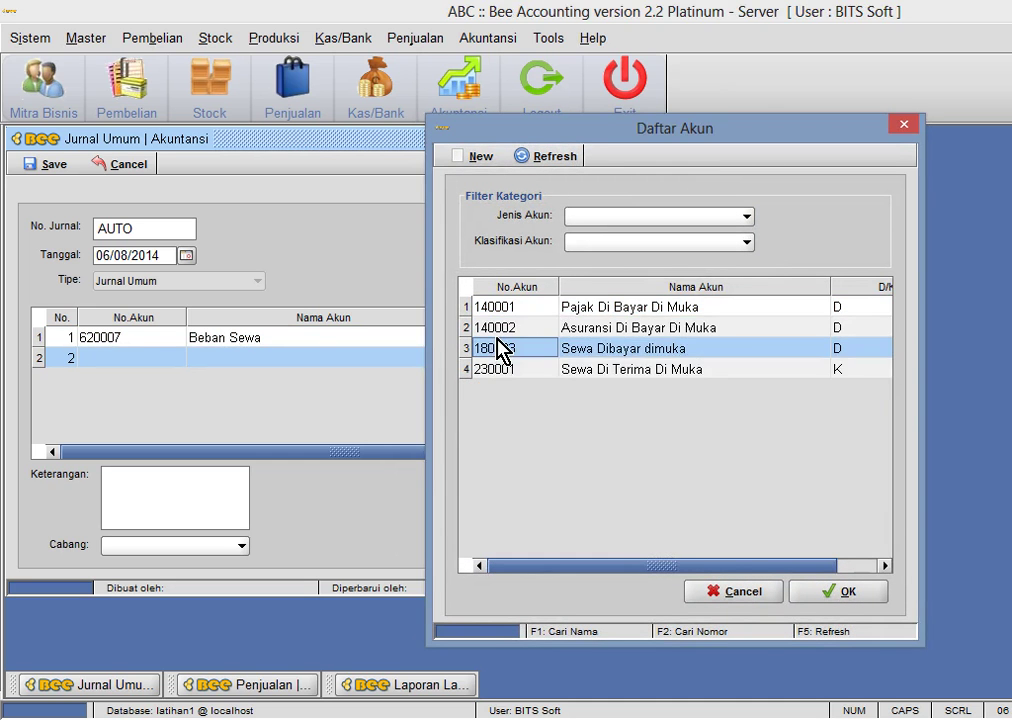
double_click(497, 348)
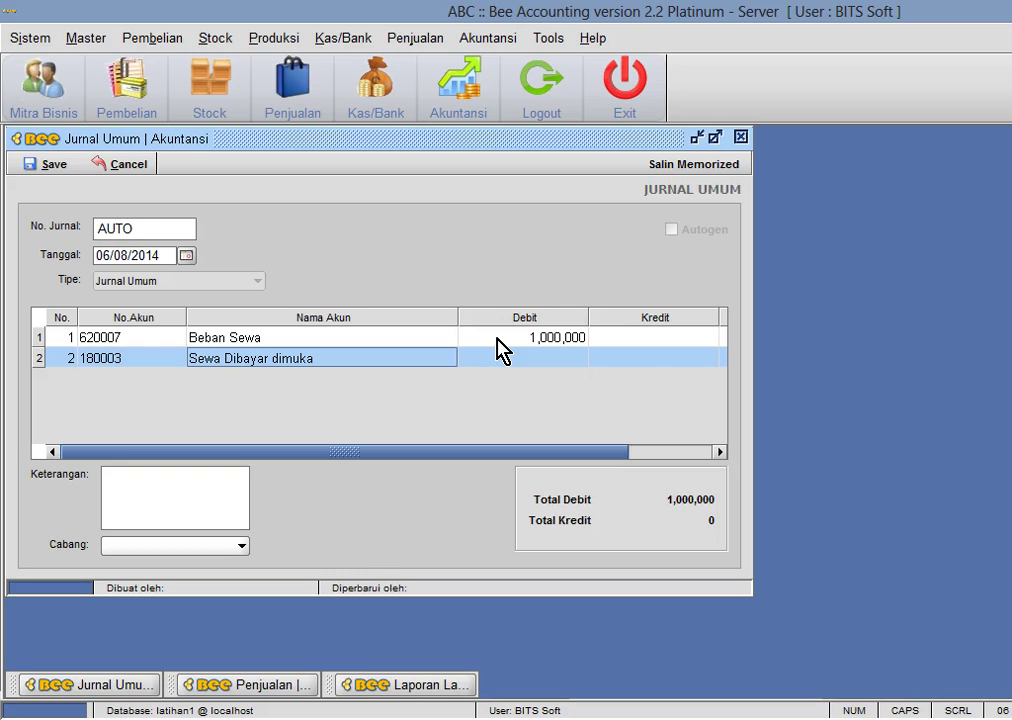
text(1000000)
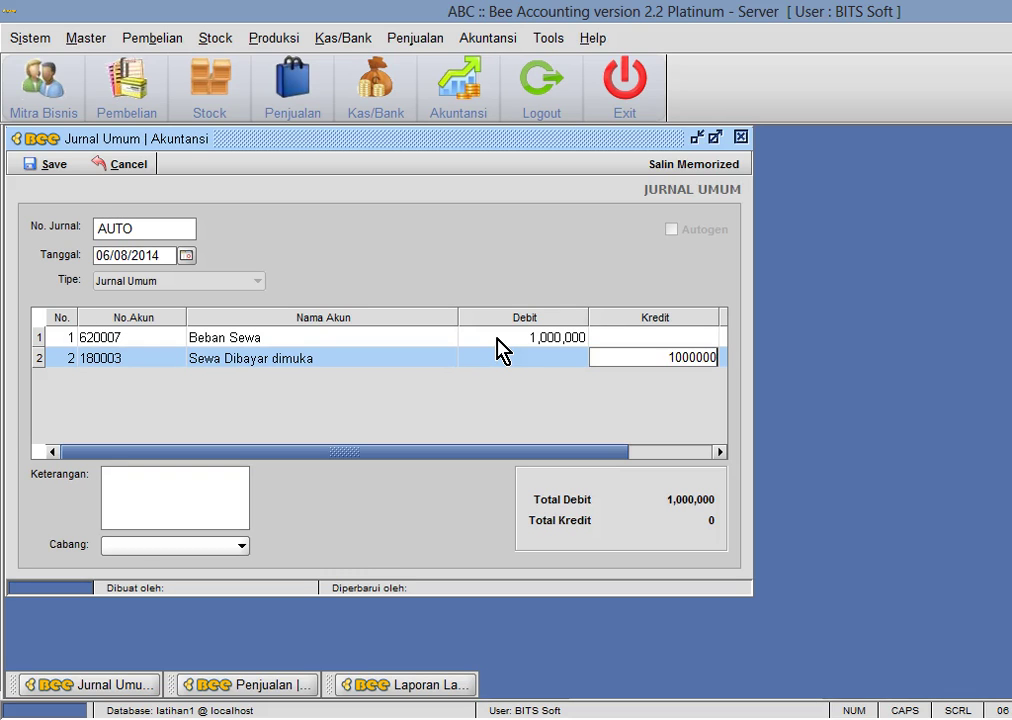
key(Return)
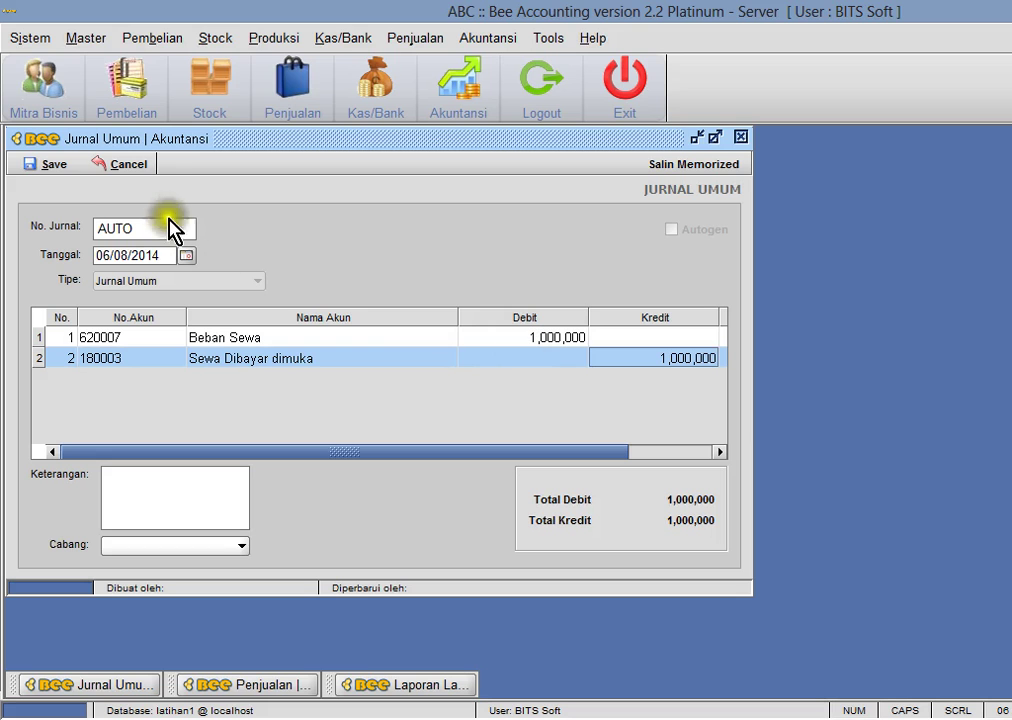
click(57, 166)
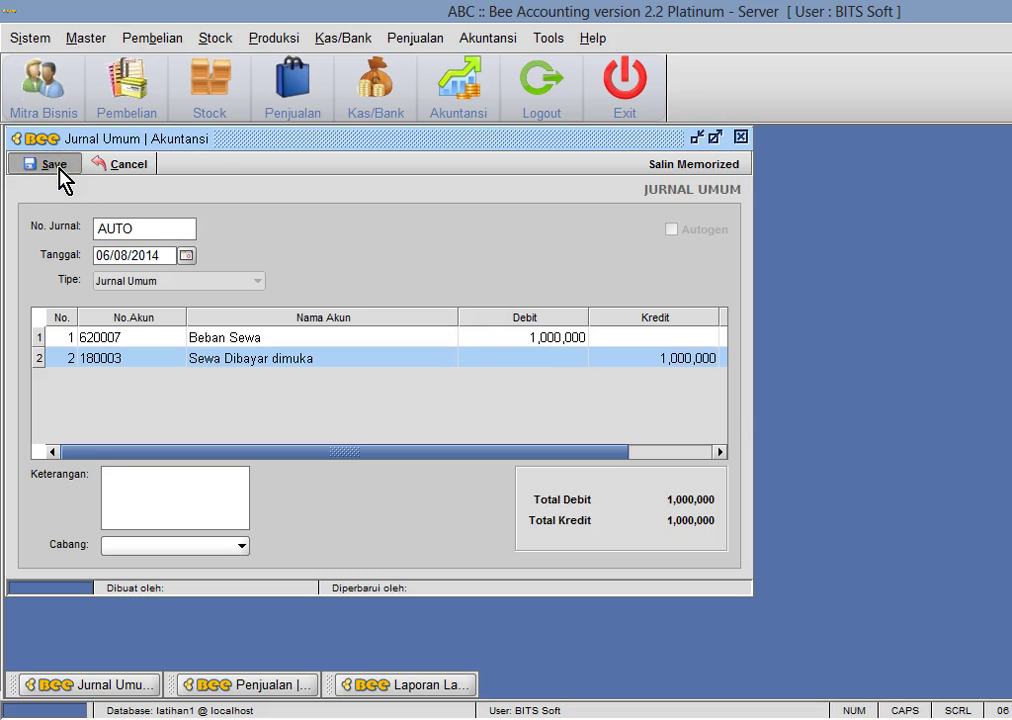
click(691, 393)
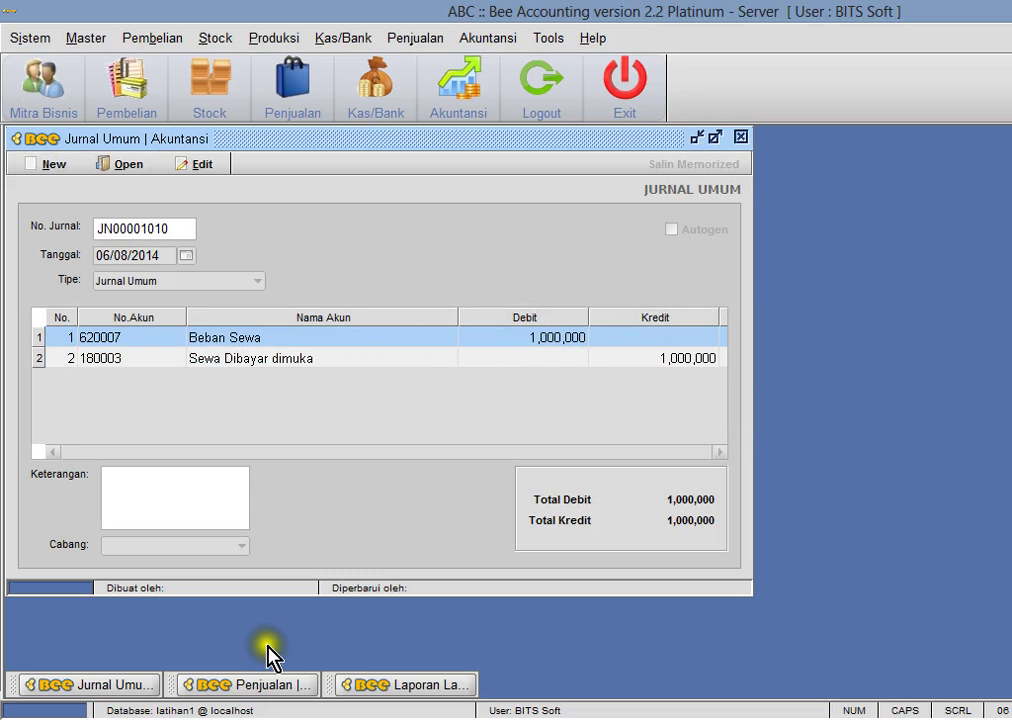
key(alt+Tab)
- Check the J9 Kas line and 1,000,000 credit in E18, then close Bee's general journal
click(435, 400)
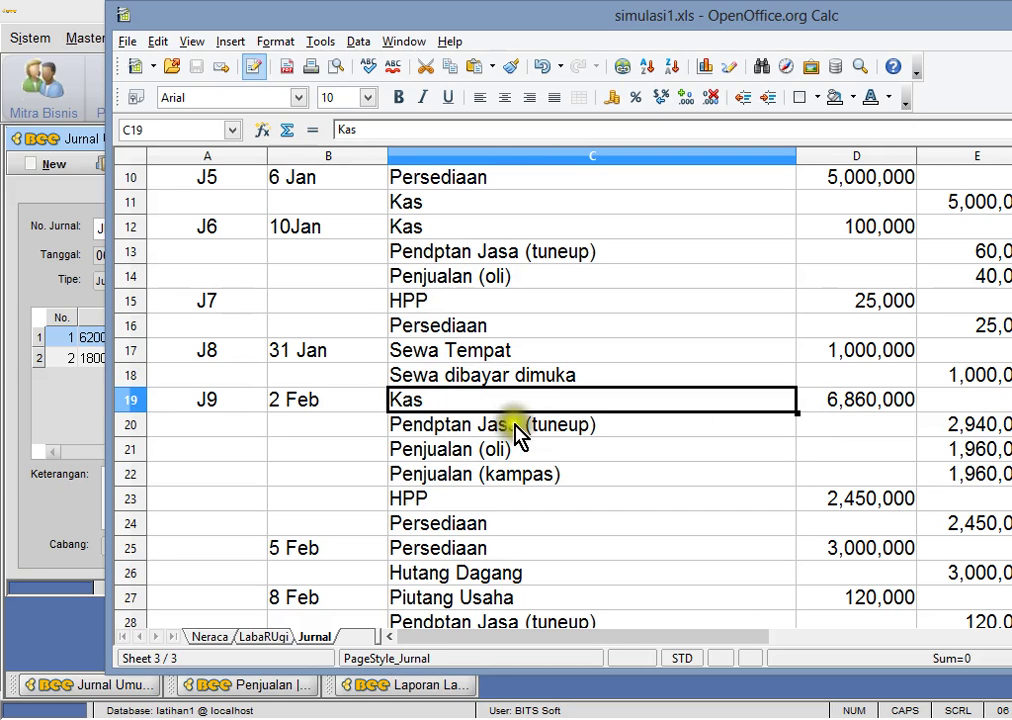
click(993, 380)
click(662, 400)
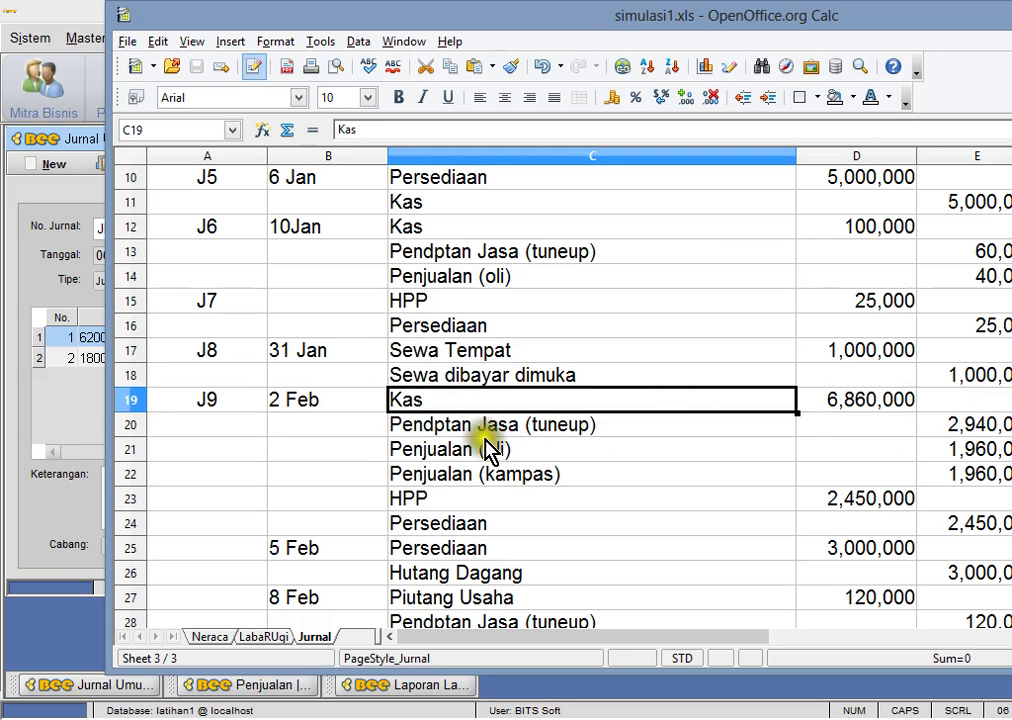
click(88, 445)
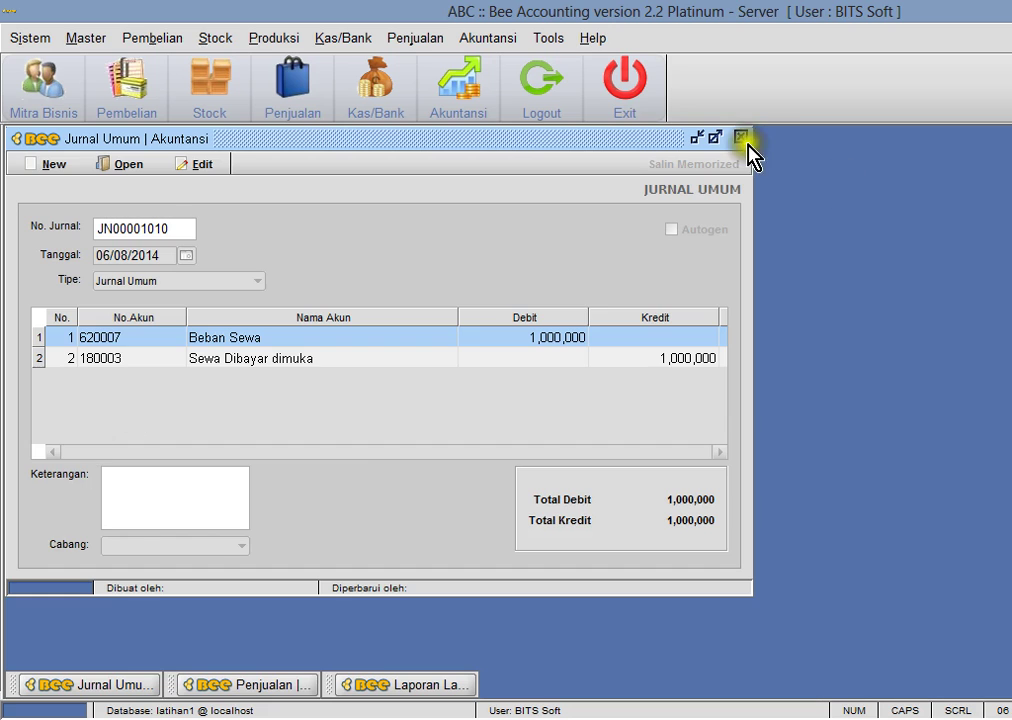
click(740, 136)
click(415, 38)
- Start a new sale in Penjualan with tax turned off and Tuneup as the first item
mouse_move(479, 140)
click(712, 163)
click(50, 164)
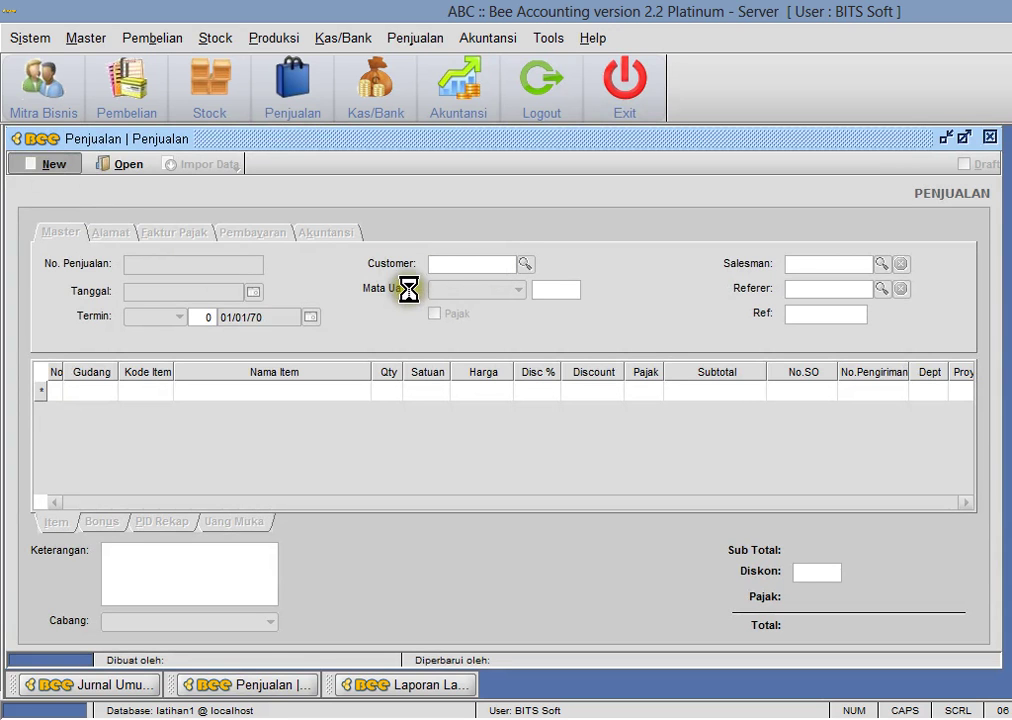
click(434, 313)
click(159, 393)
double_click(510, 485)
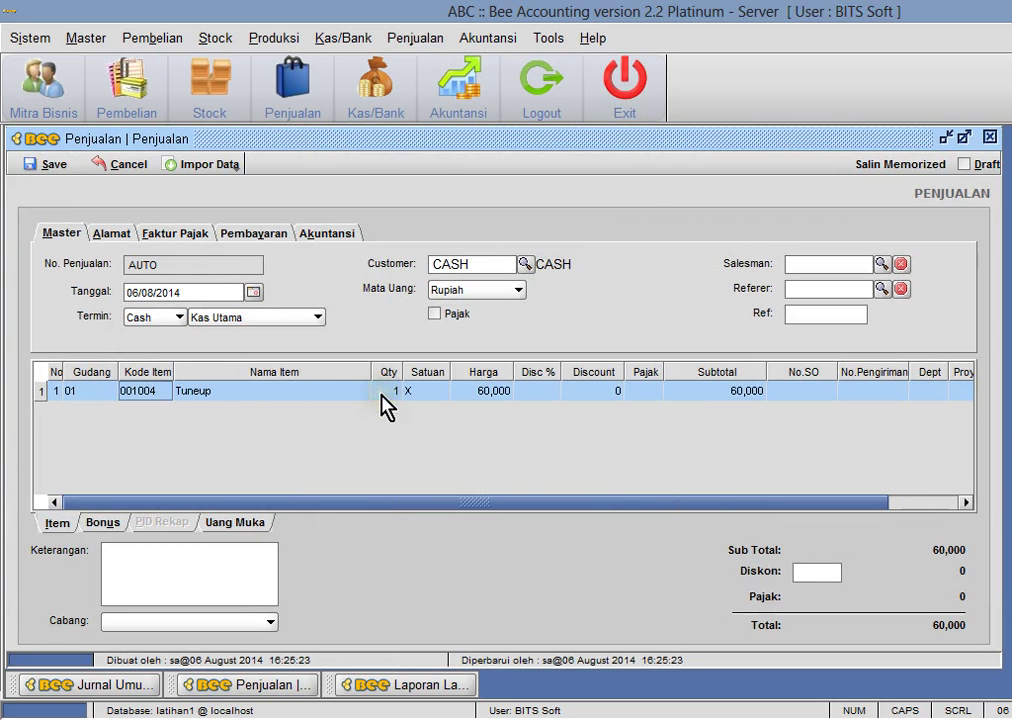
- Set the Tuneup quantity to 49, comparing it against the spreadsheet
click(383, 391)
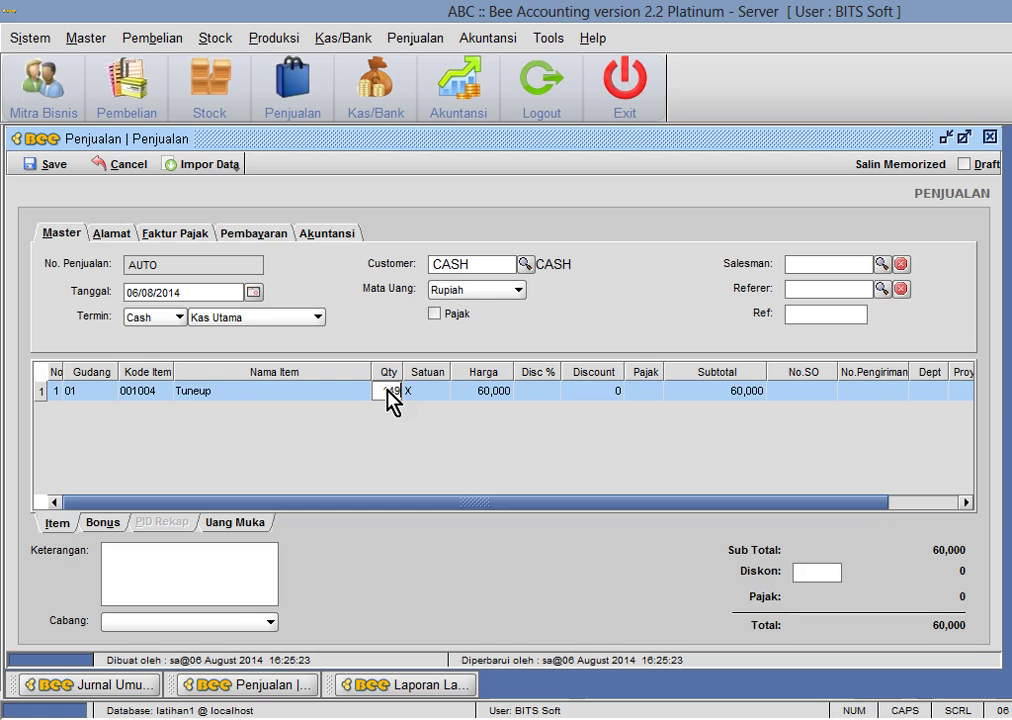
key(Return)
key(alt+Tab)
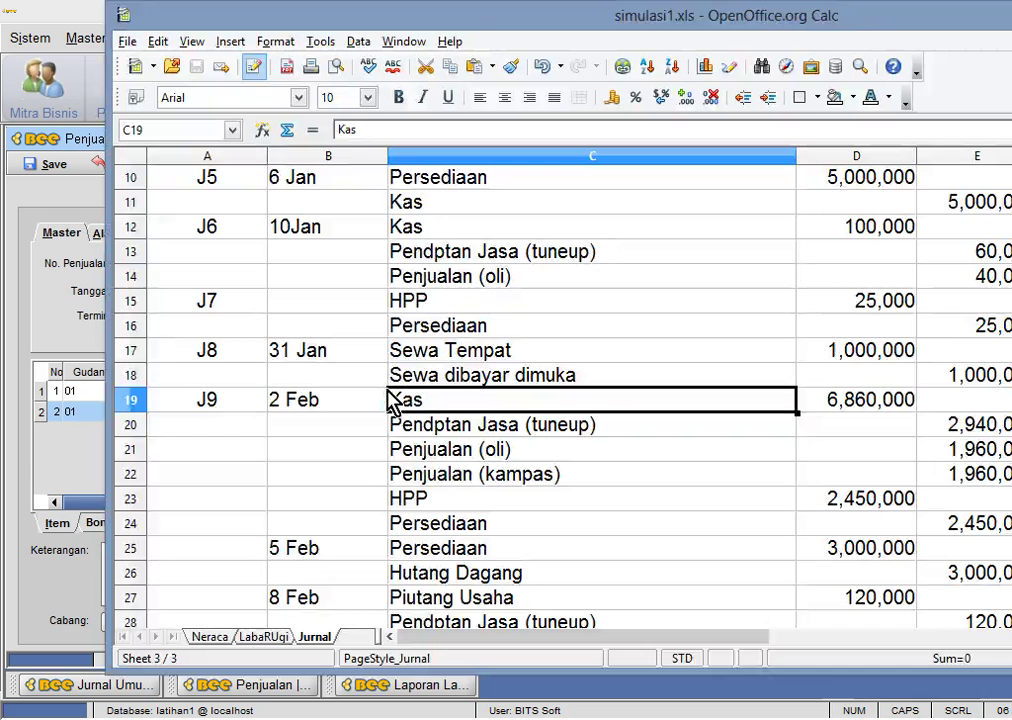
key(alt+Tab)
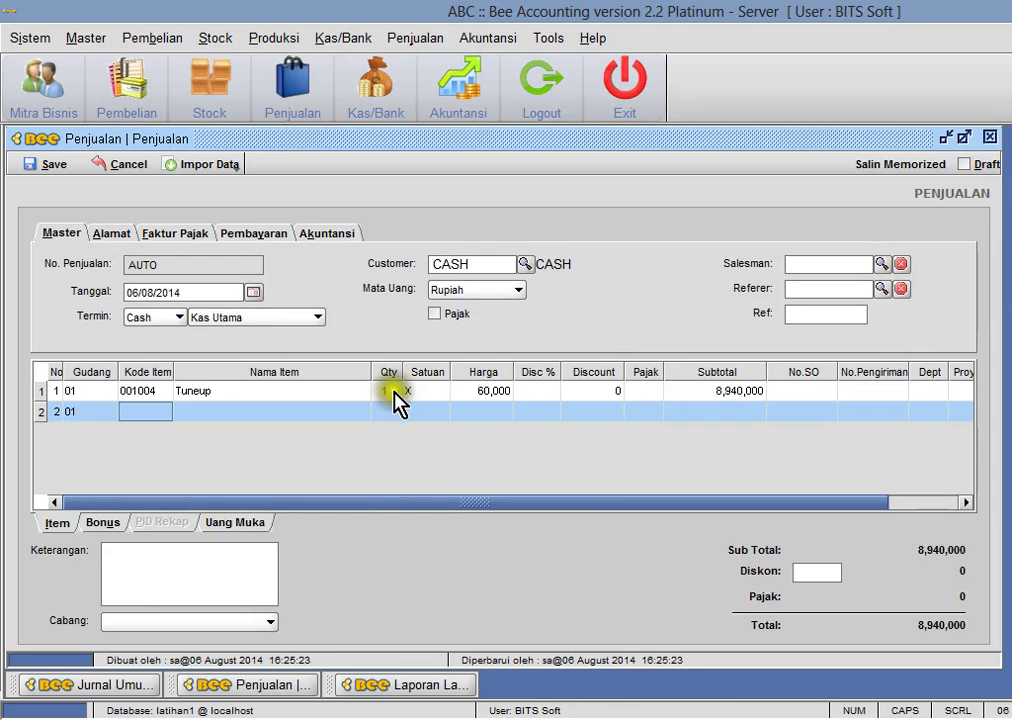
click(392, 392)
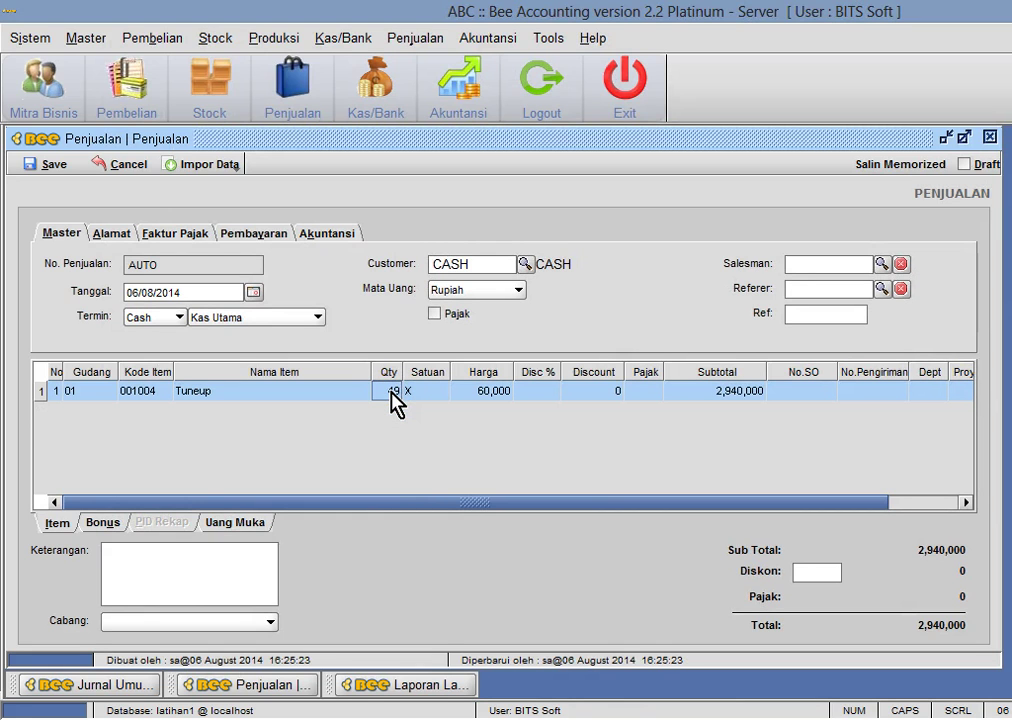
key(Return)
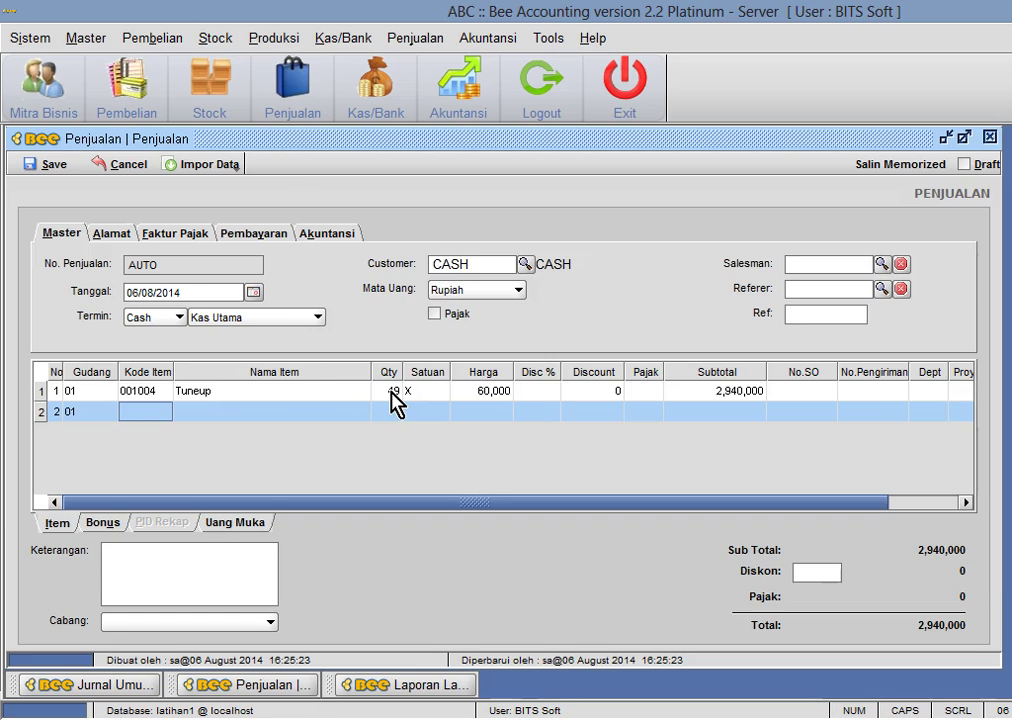
- Add Oli Mesran PrimaXP (001002) on line two, whose quantity triggers 'Stock tidak mencukupi'
key(Return)
key(Down)
key(Down)
key(Up)
key(Escape)
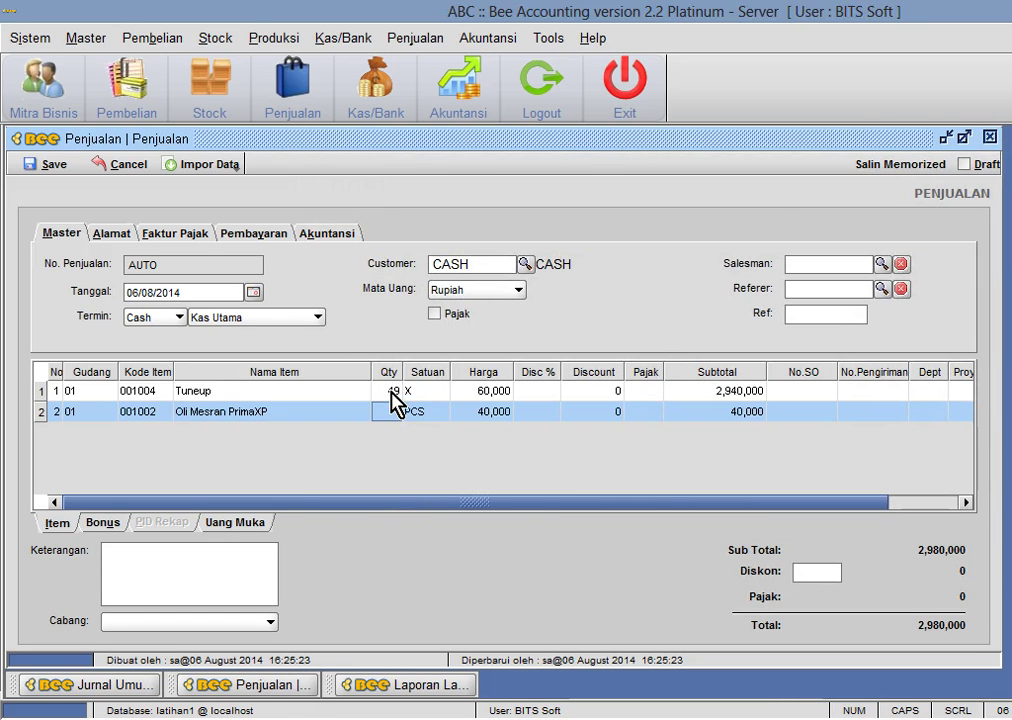
text(40)
key(Return)
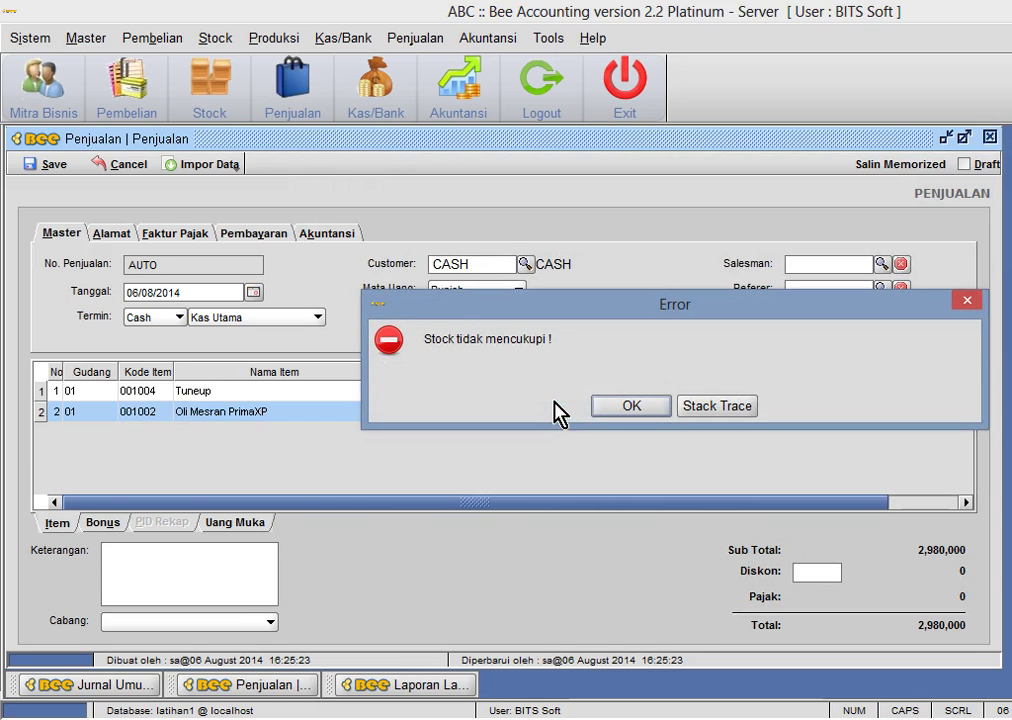
- Clear the stock error, keep 49 Oli Mesran PrimaXP, and add 49 Kampas Hondra Sprafit AHM (001003)
click(610, 410)
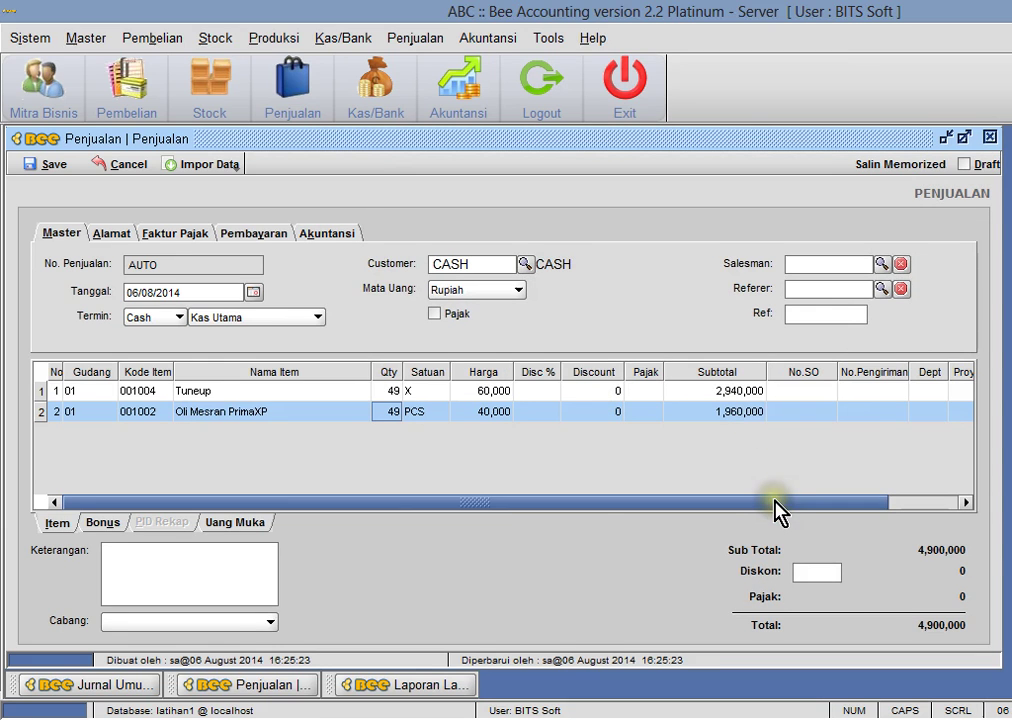
key(alt+Tab)
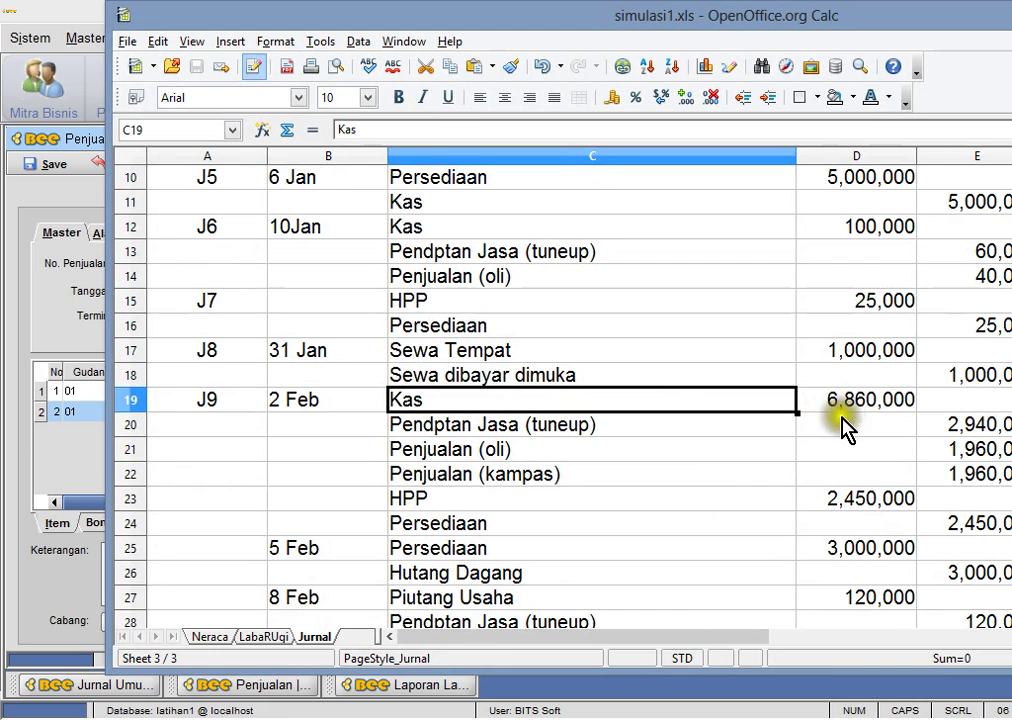
key(alt+Tab)
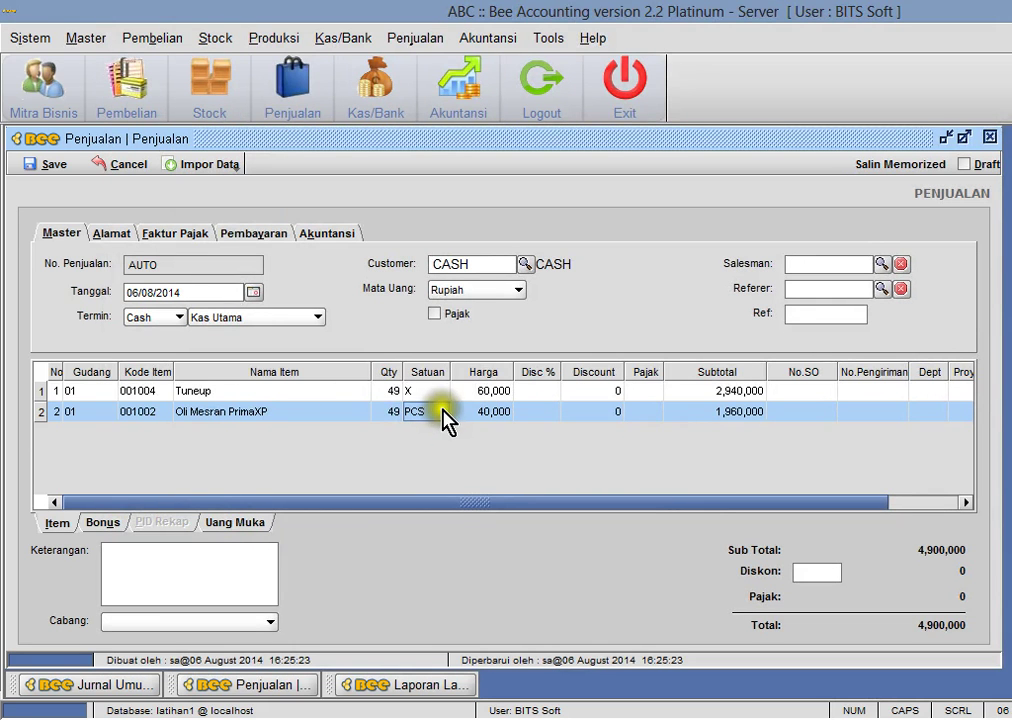
key(Down)
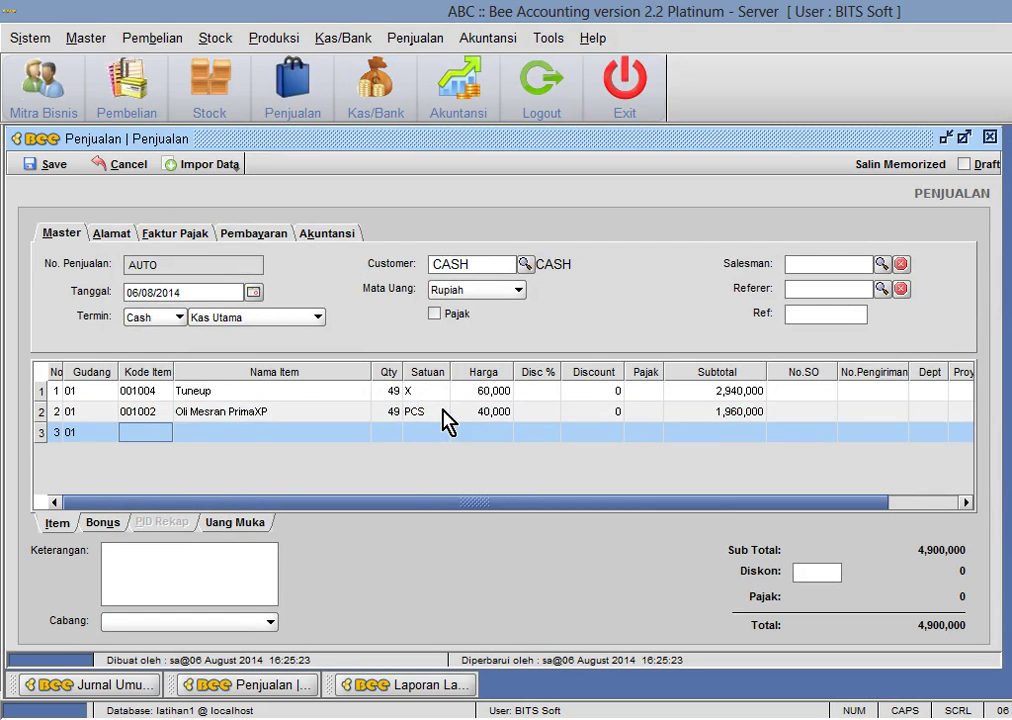
key(Return)
key(Down)
key(Escape)
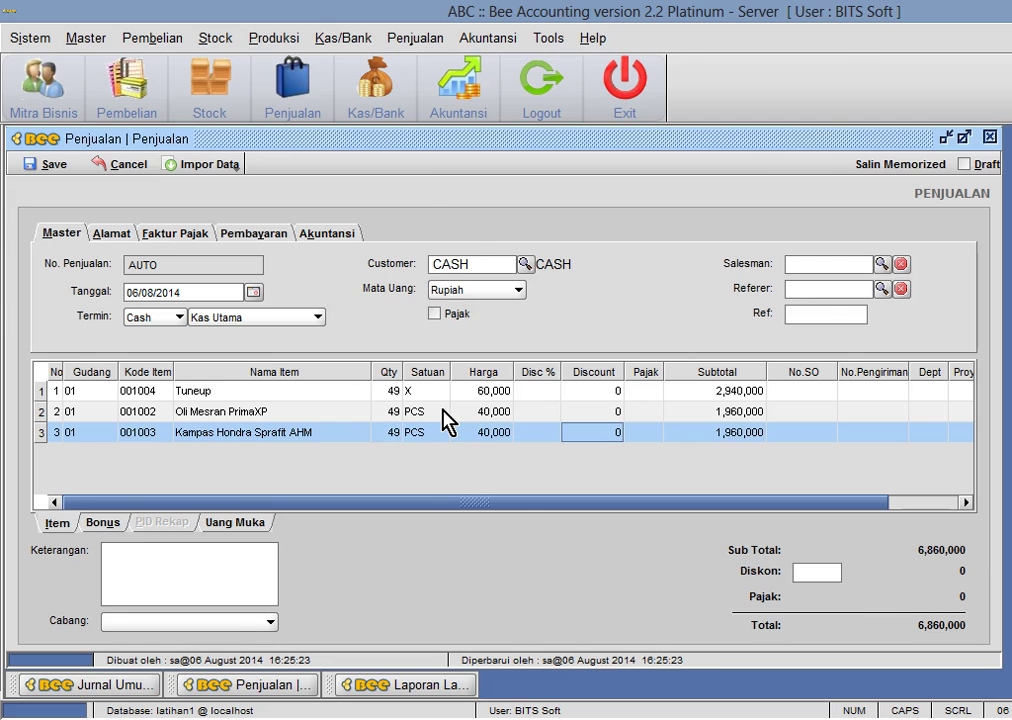
key(alt+Tab)
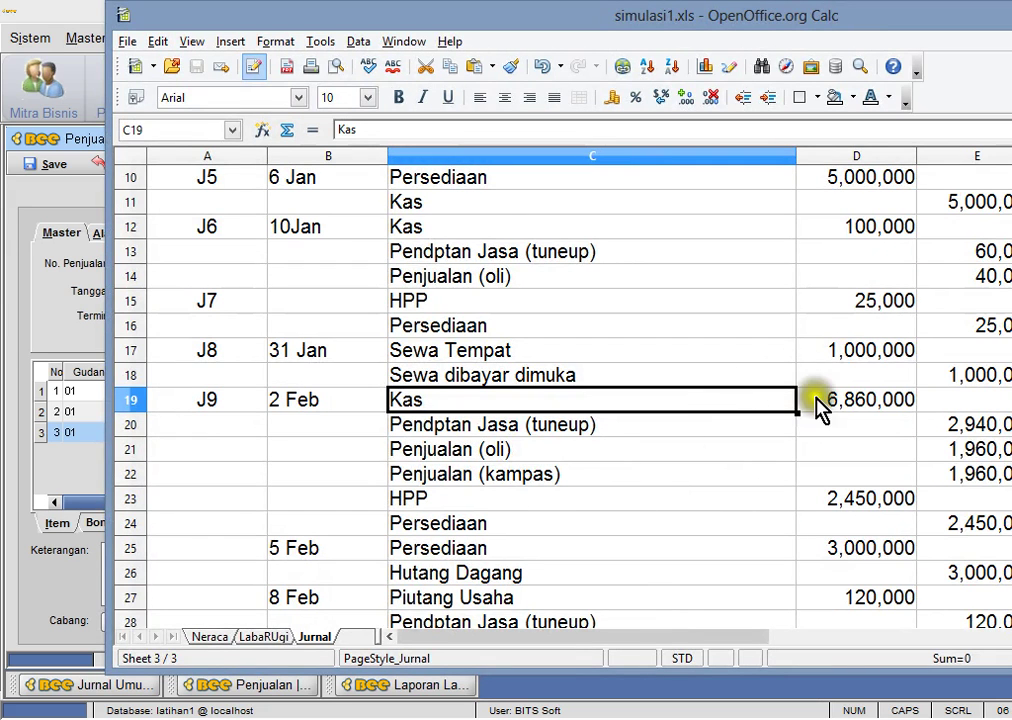
key(alt+Tab)
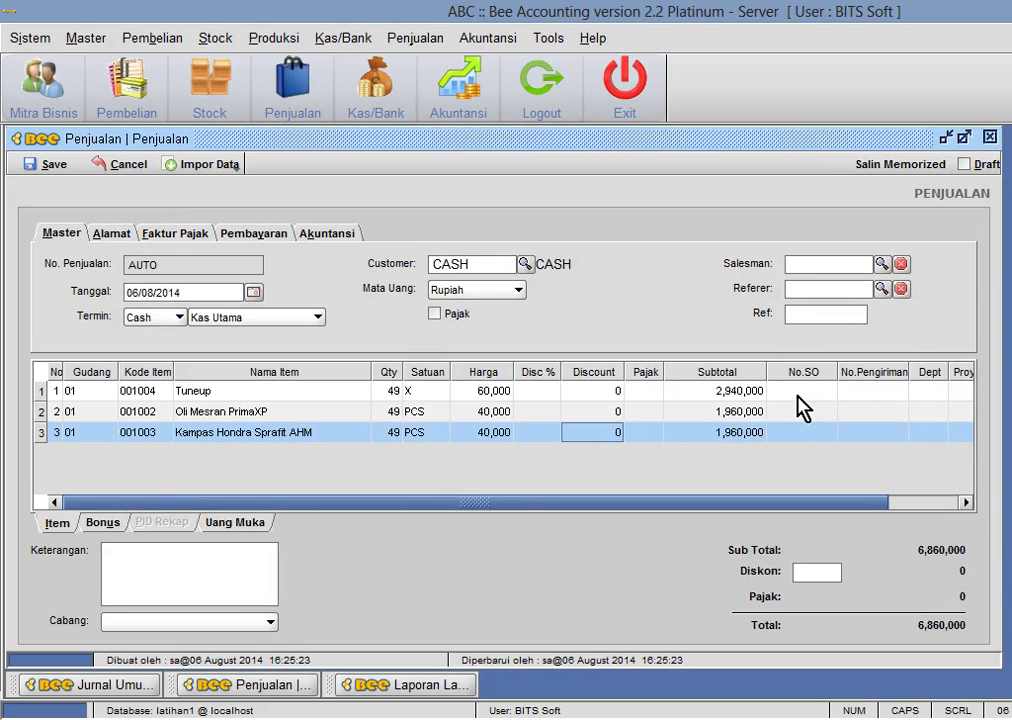
- Save sale JL00001002 and preview its invoice without the Rekap Invoice report
click(52, 164)
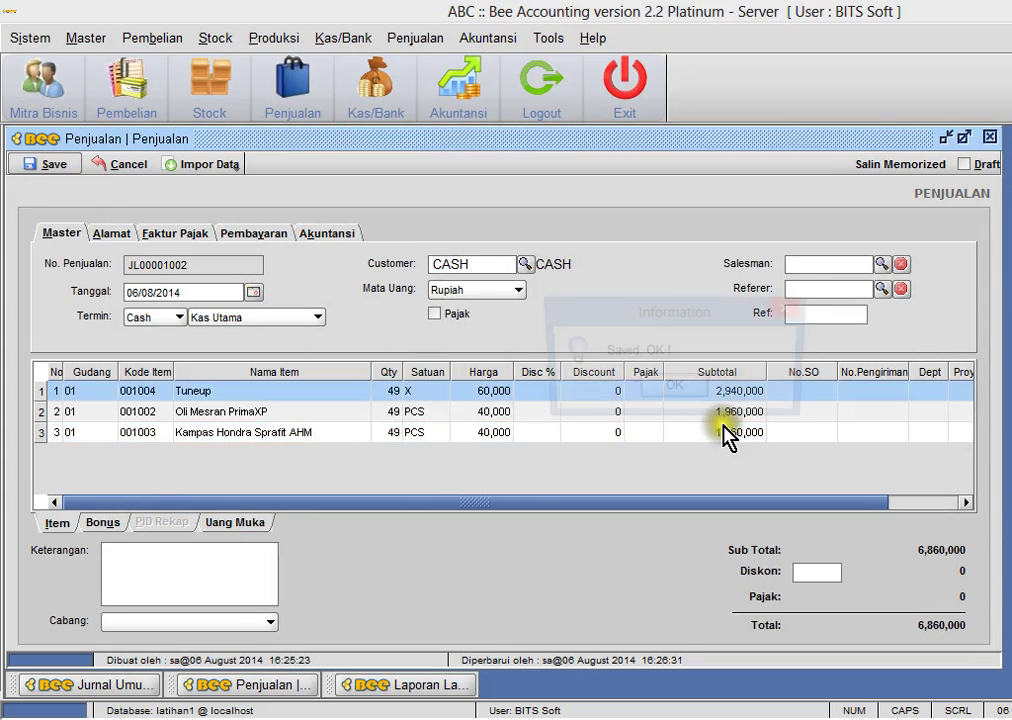
click(684, 391)
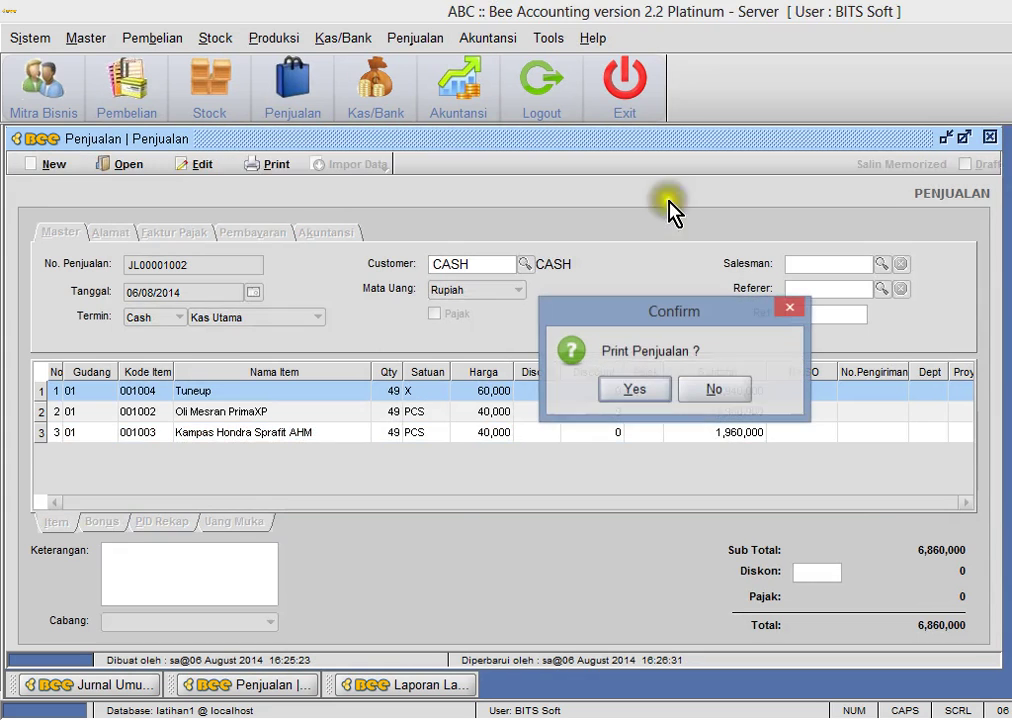
click(646, 406)
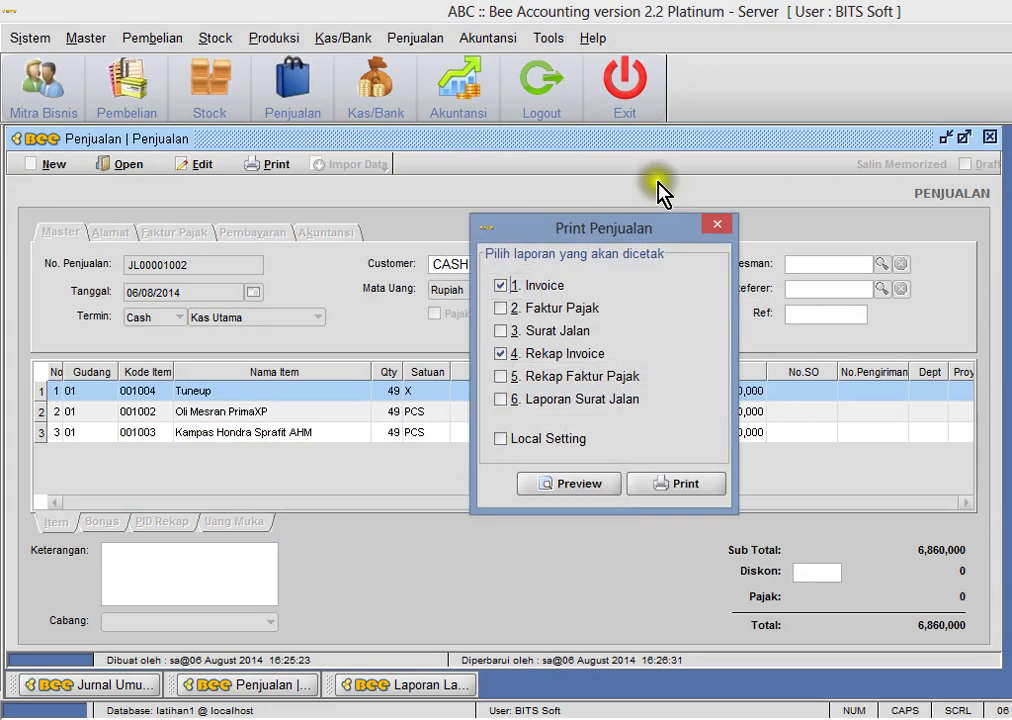
click(528, 355)
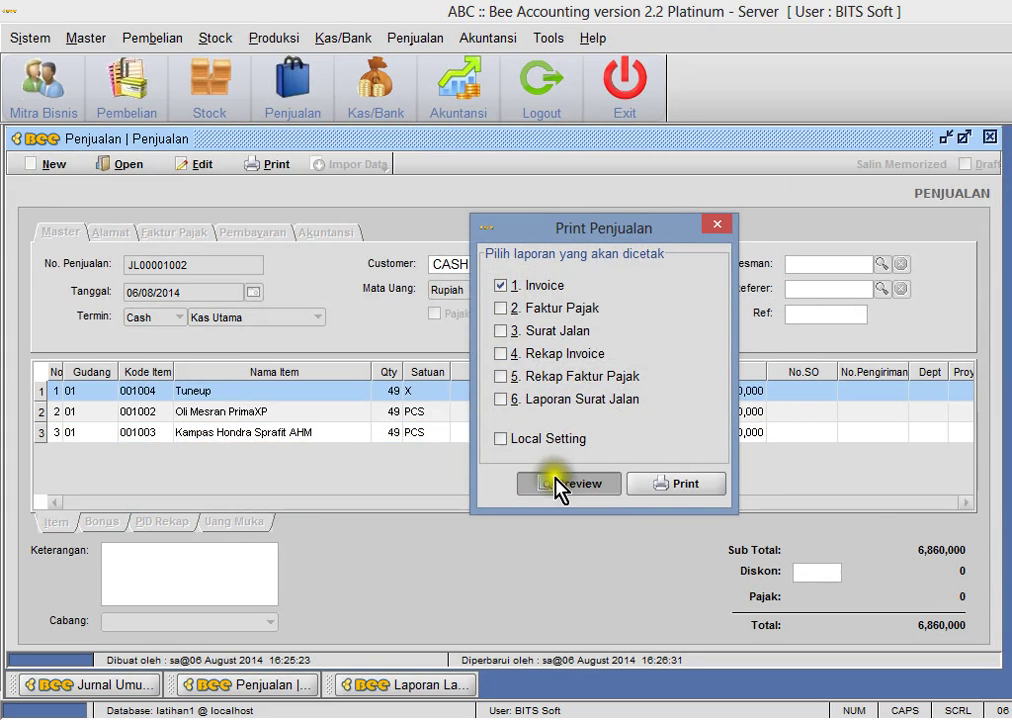
click(556, 484)
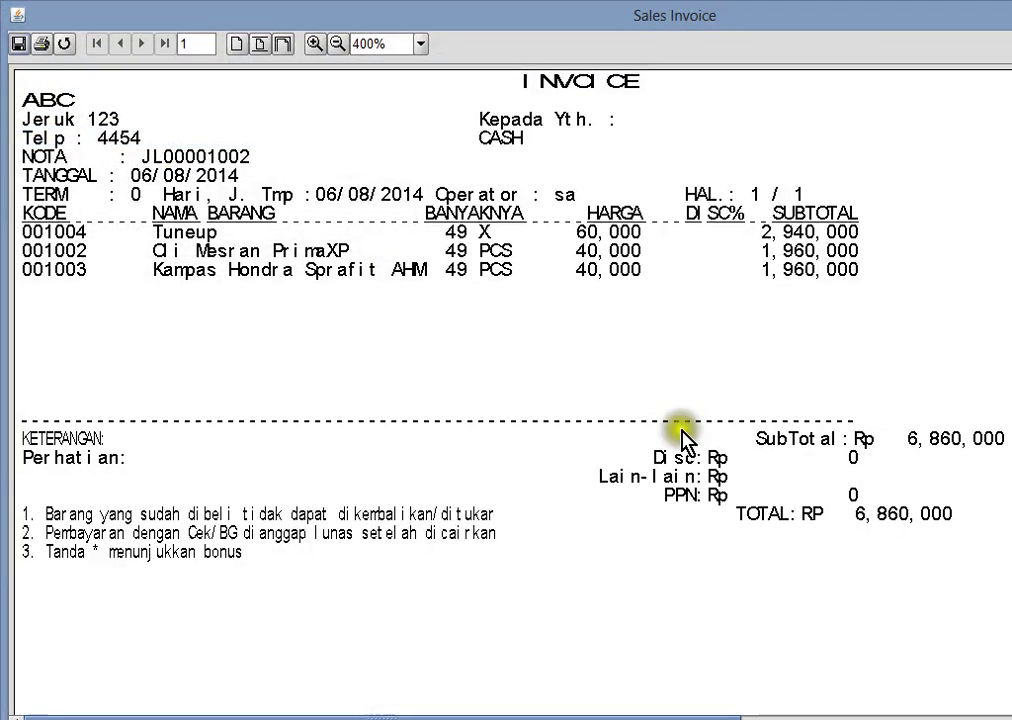
key(alt+F4)
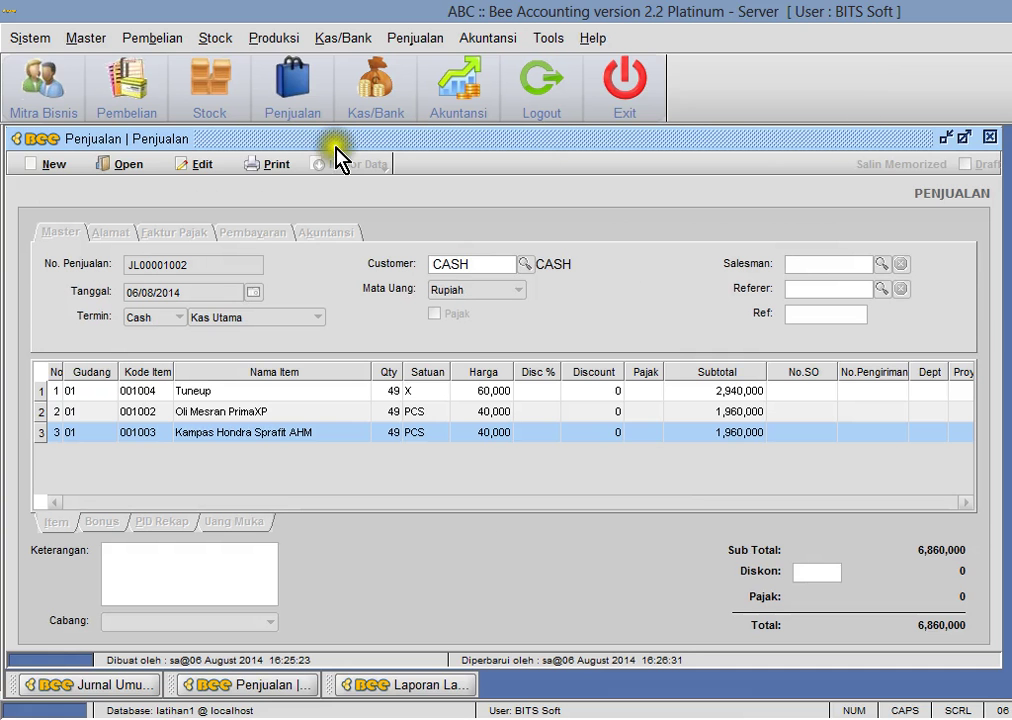
- Preview the invoice in graphic report format, then close the cash sale window
click(265, 166)
click(267, 218)
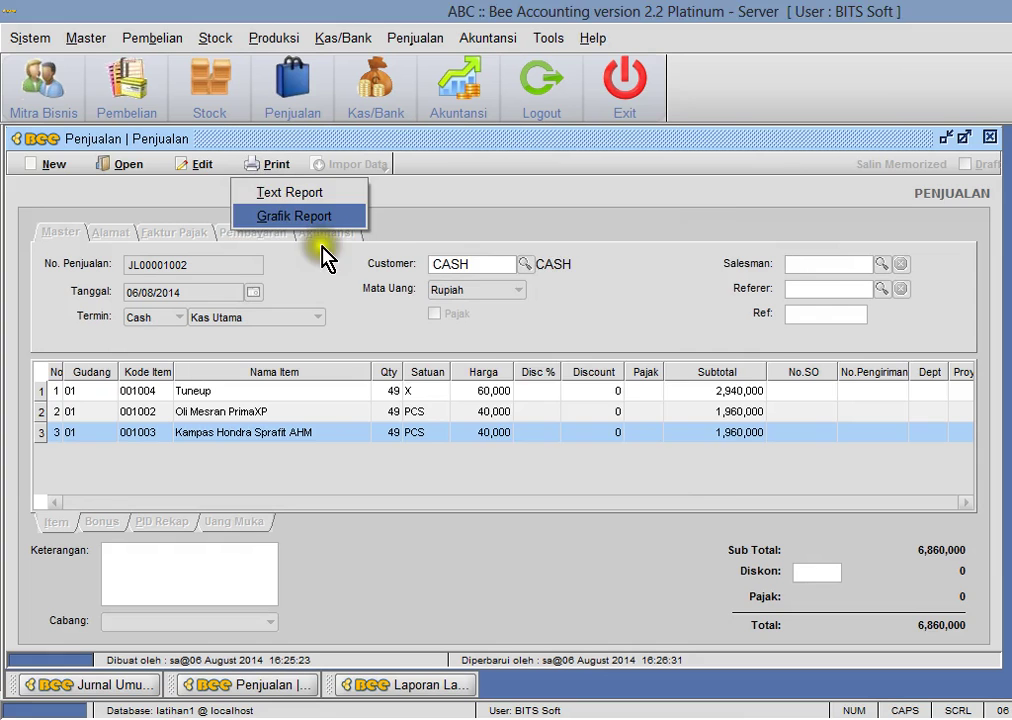
click(583, 486)
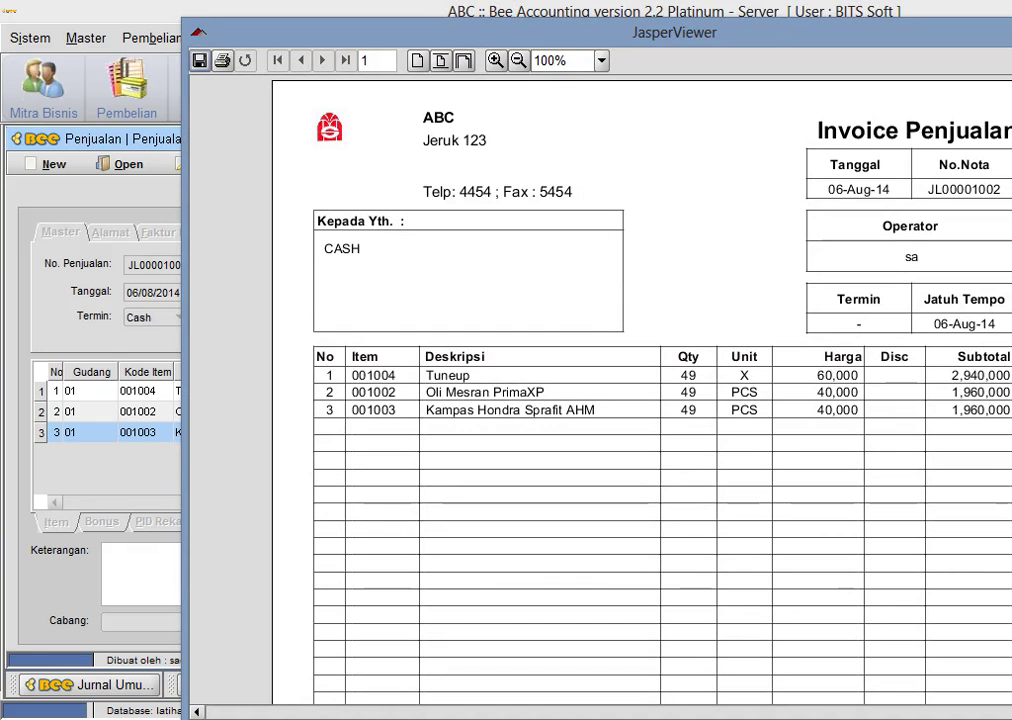
key(alt+F4)
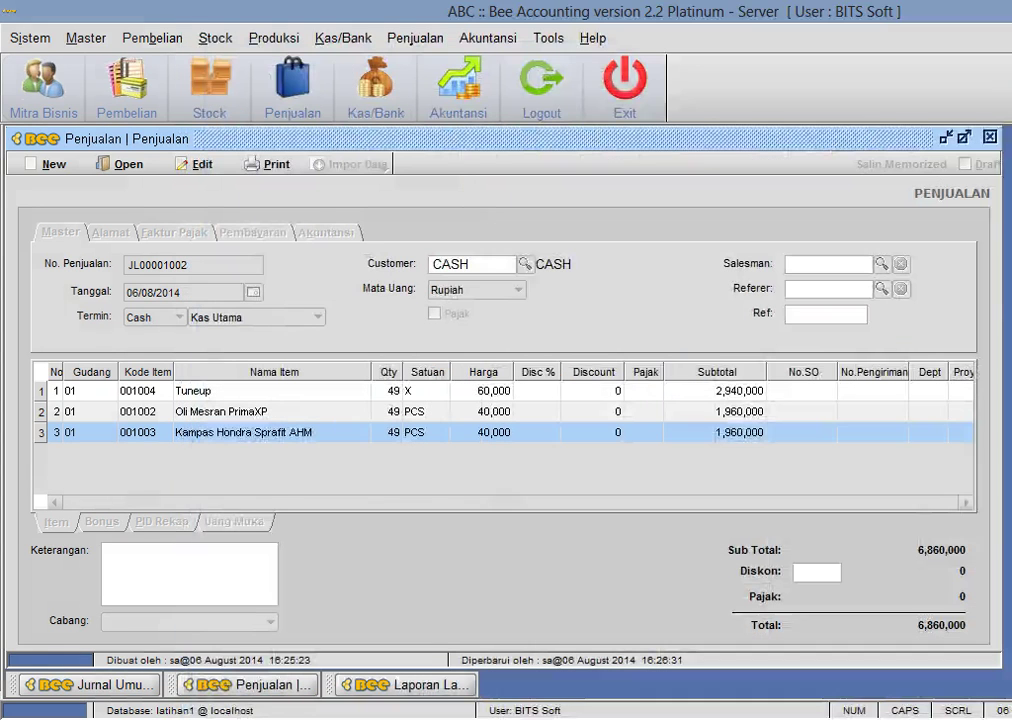
click(990, 137)
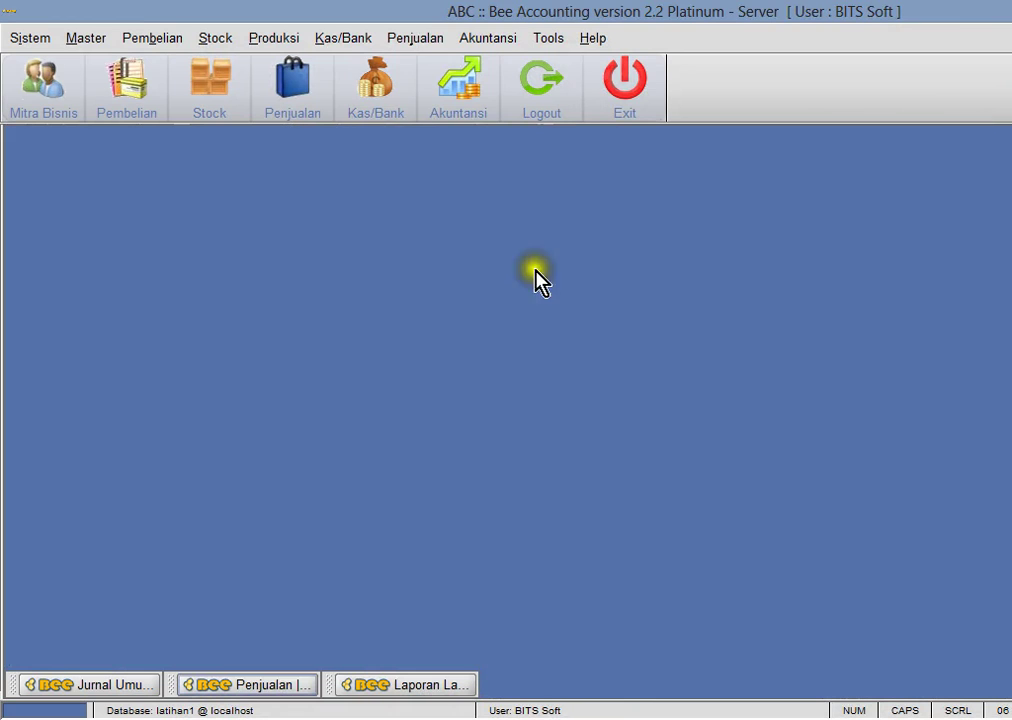
click(487, 38)
click(517, 92)
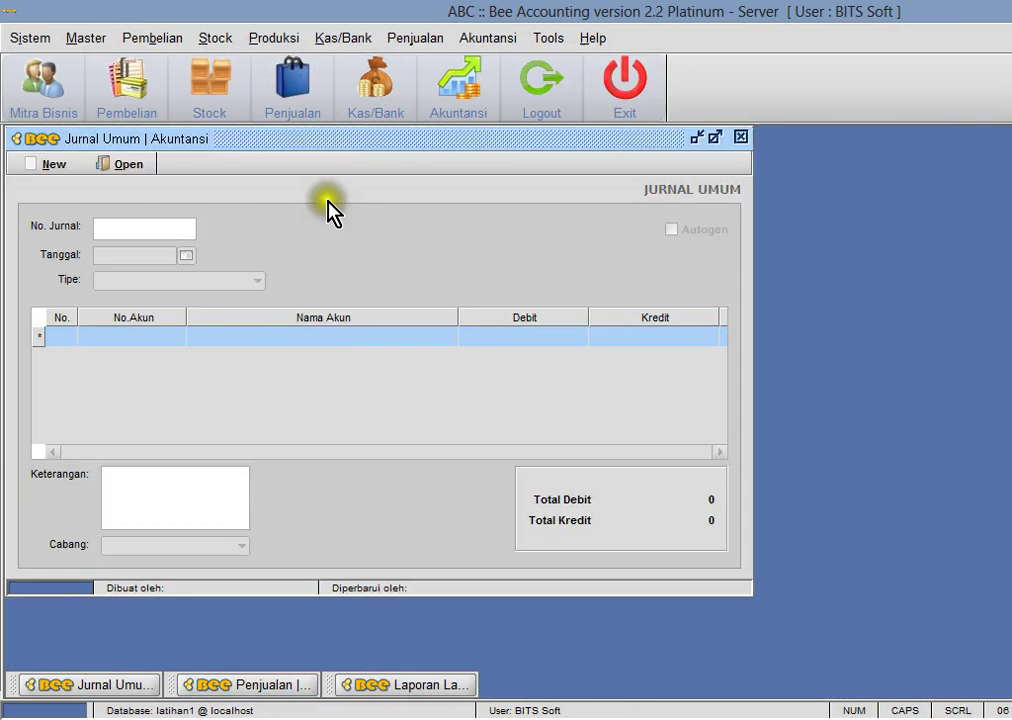
click(125, 164)
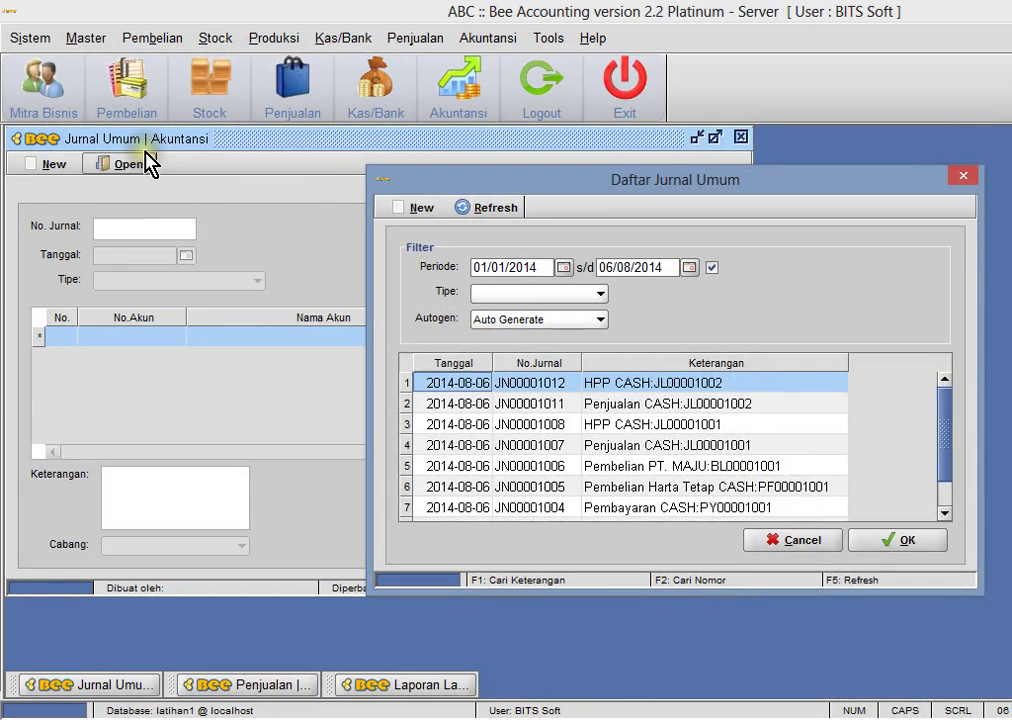
double_click(636, 406)
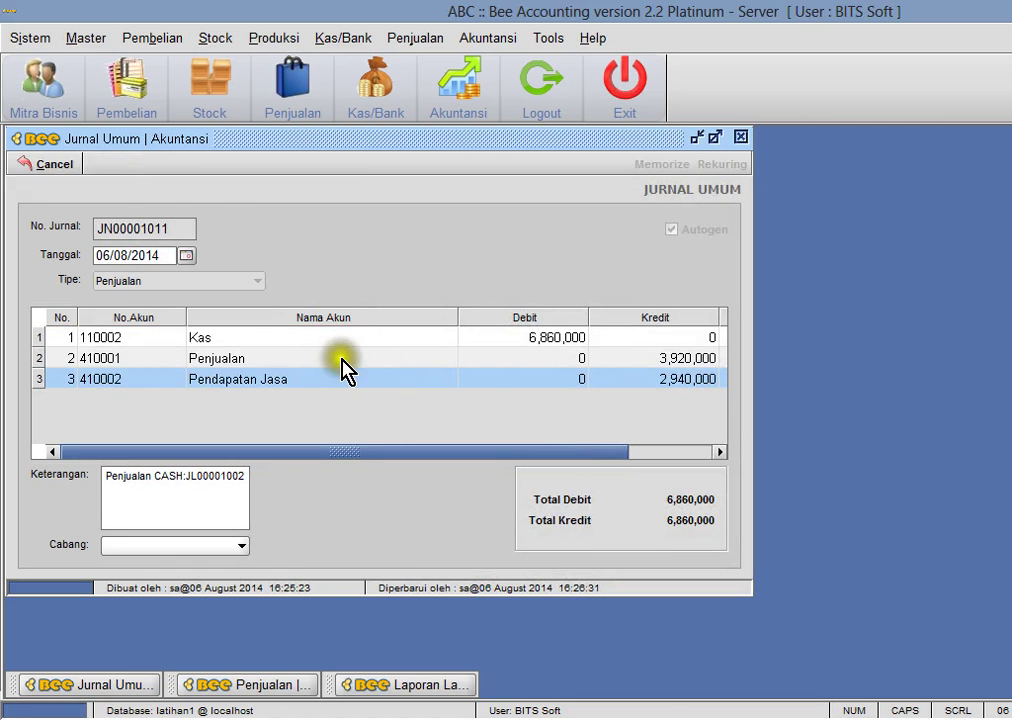
click(342, 360)
click(655, 358)
click(655, 379)
click(362, 358)
click(362, 337)
click(66, 164)
click(126, 164)
double_click(655, 386)
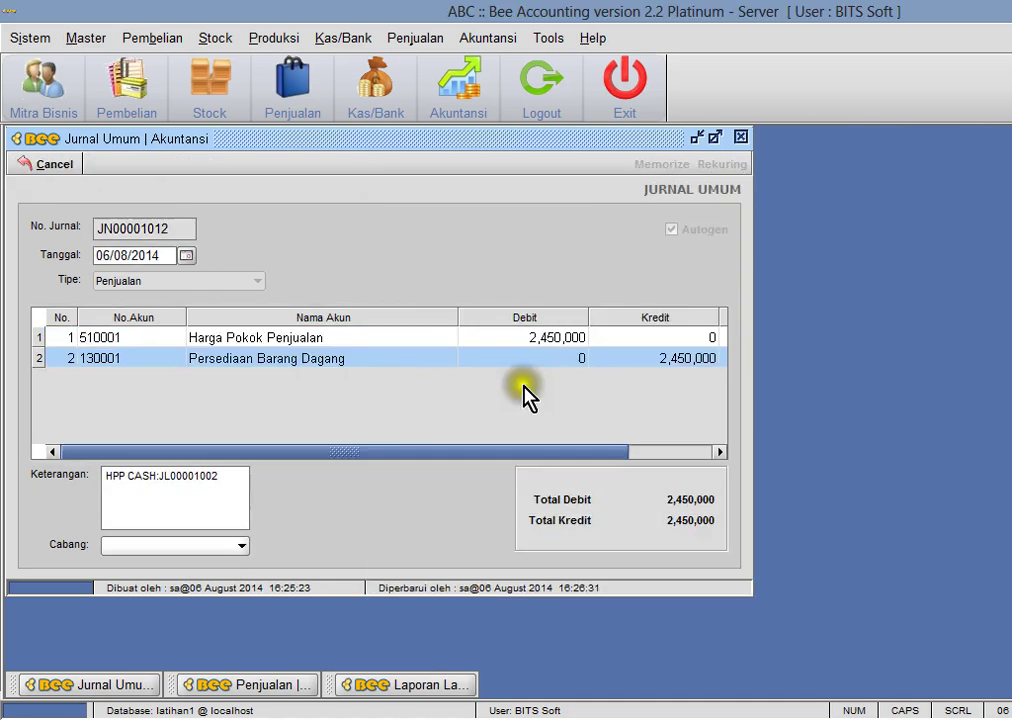
click(538, 343)
click(630, 358)
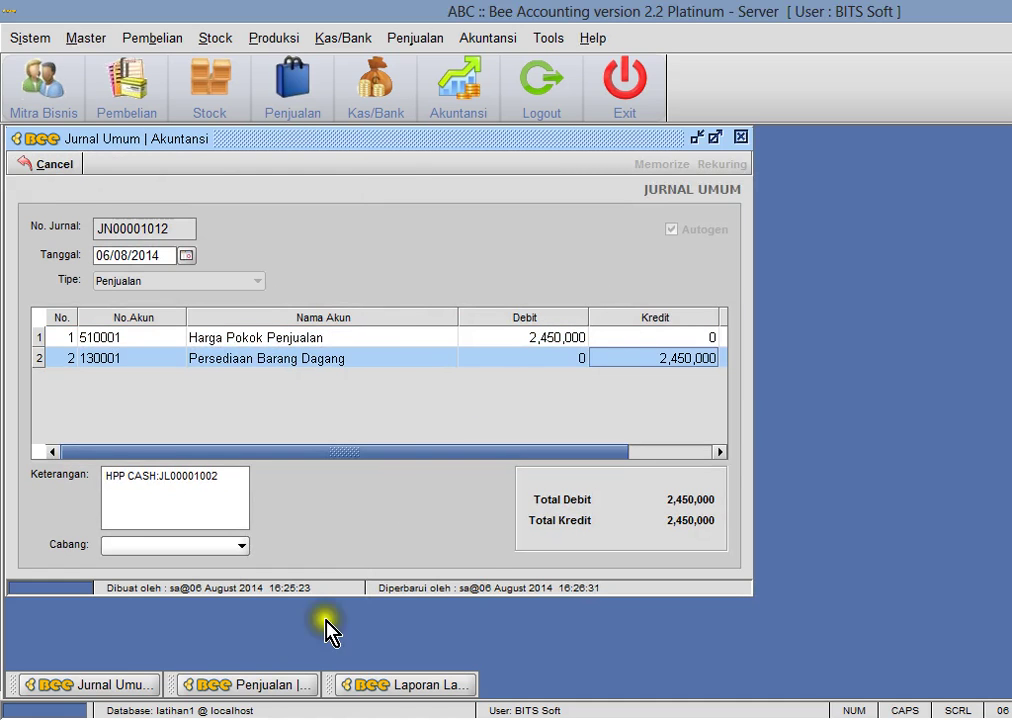
key(alt+Tab)
click(858, 499)
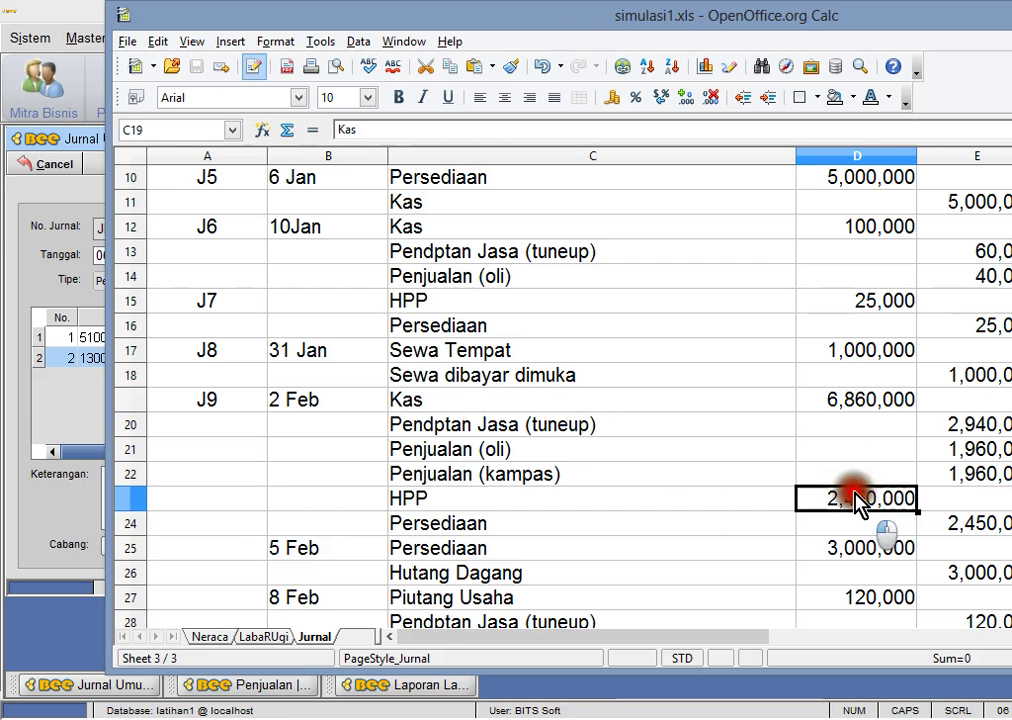
click(976, 545)
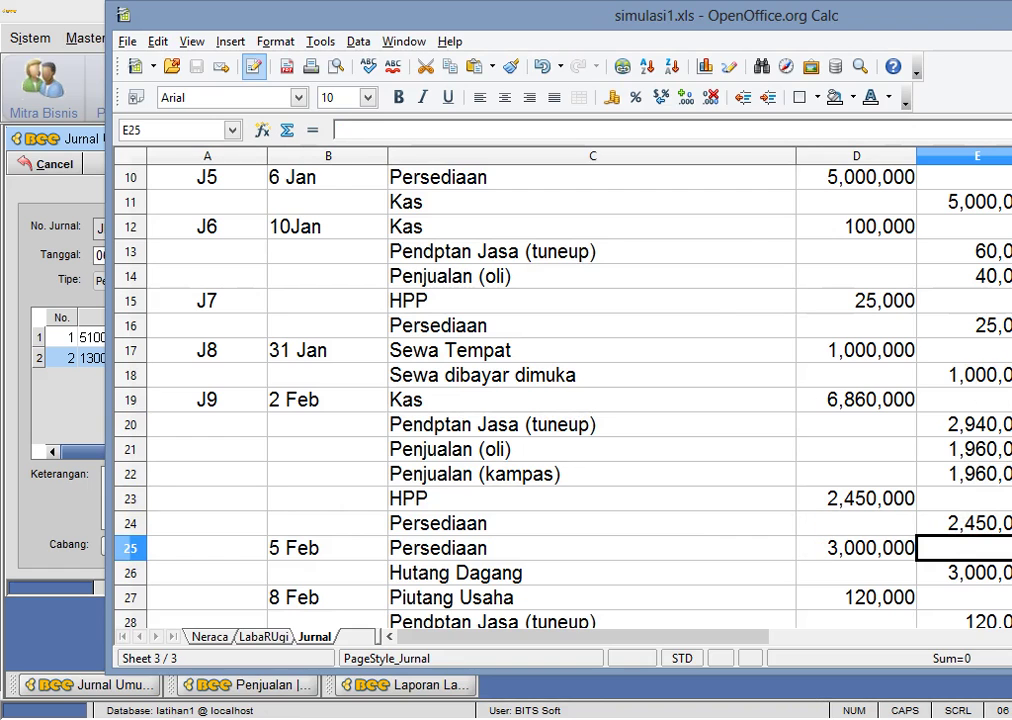
key(alt+Tab)
click(741, 138)
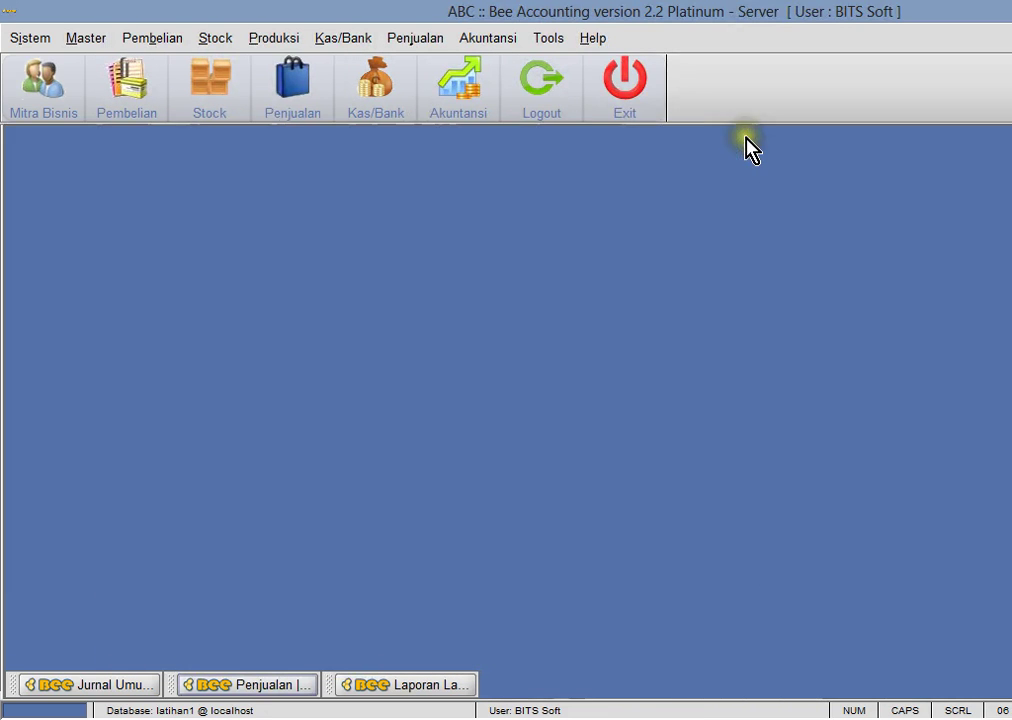
- Preview the Neraca for 01/01–06/08/2014, checking Kas 2,960,000 and inventory 2,525,000
click(480, 40)
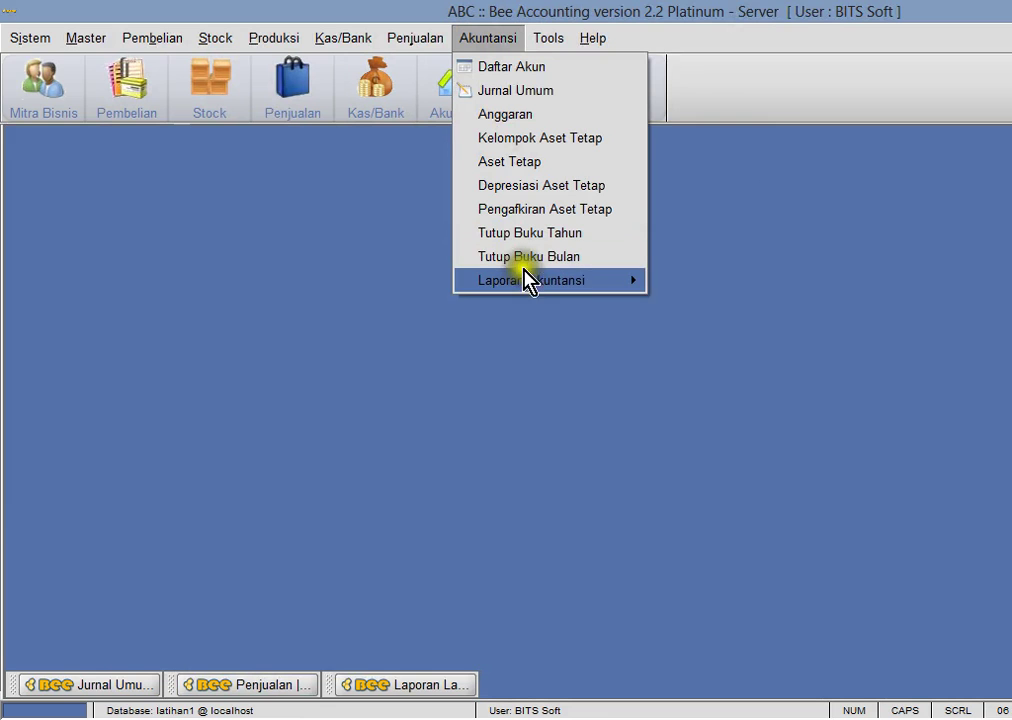
mouse_move(527, 280)
click(737, 351)
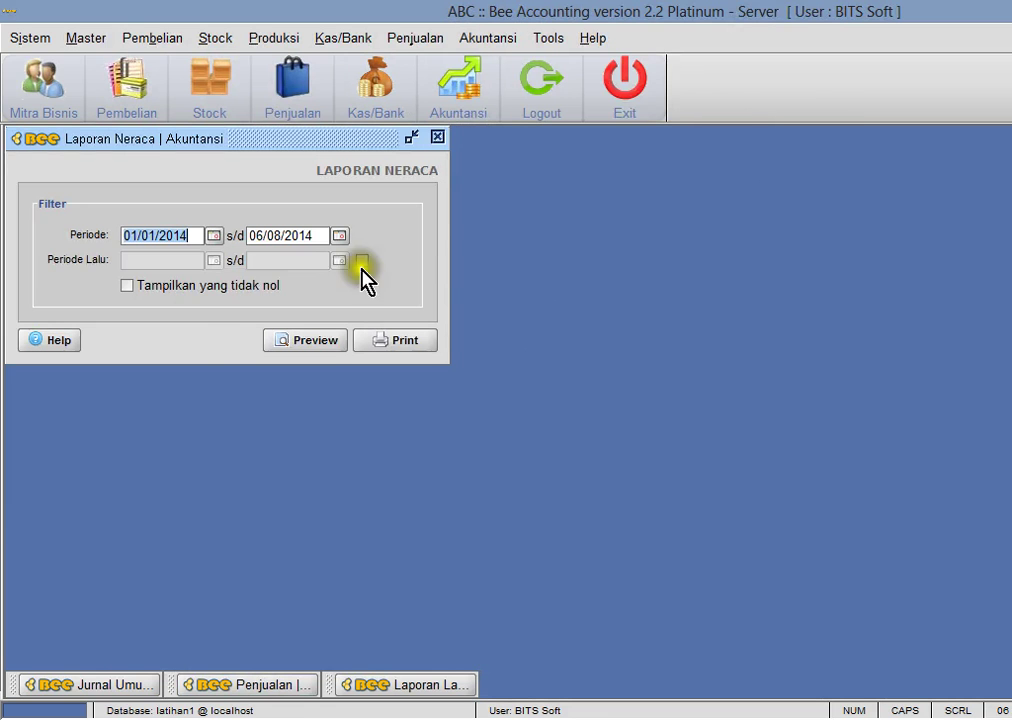
click(327, 340)
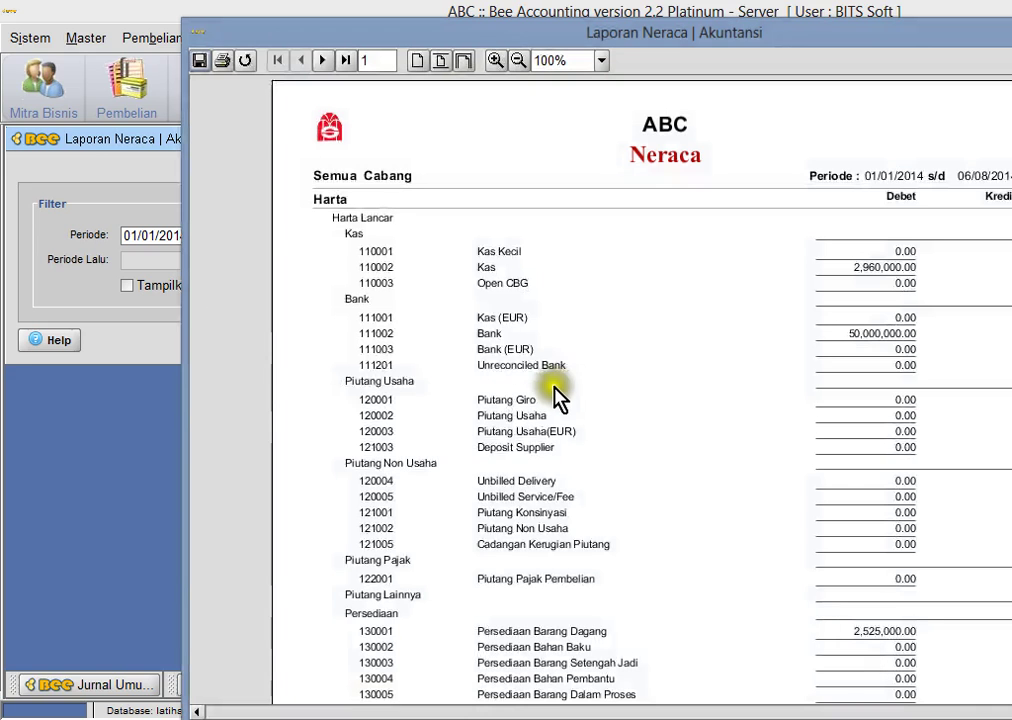
scroll(640, 390, down, 5)
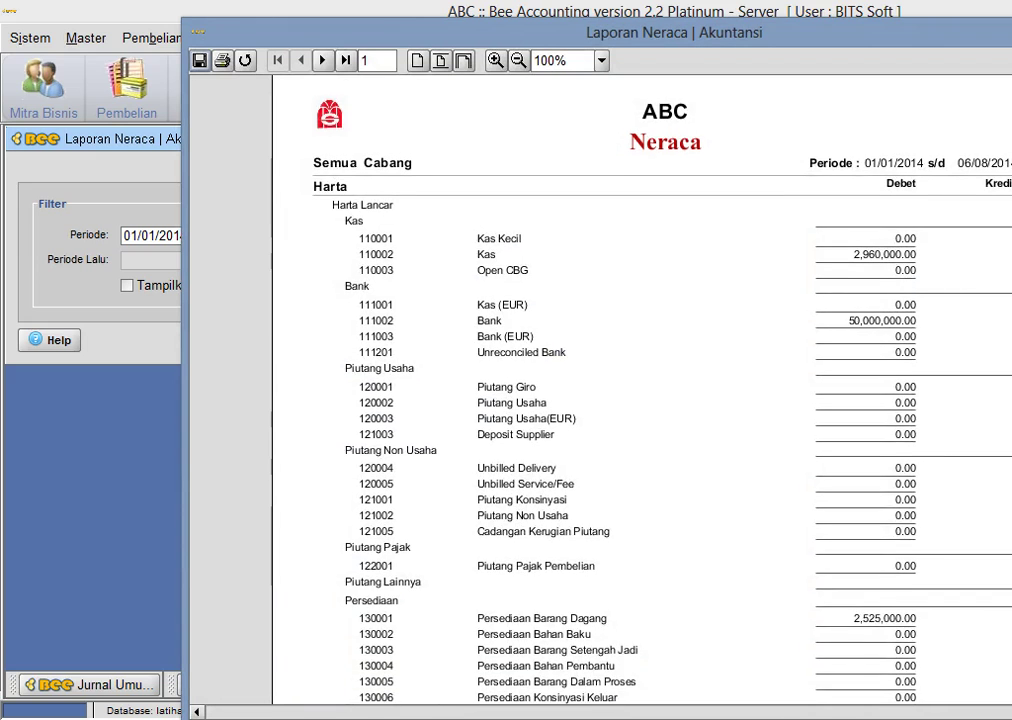
scroll(520, 400, down, 2)
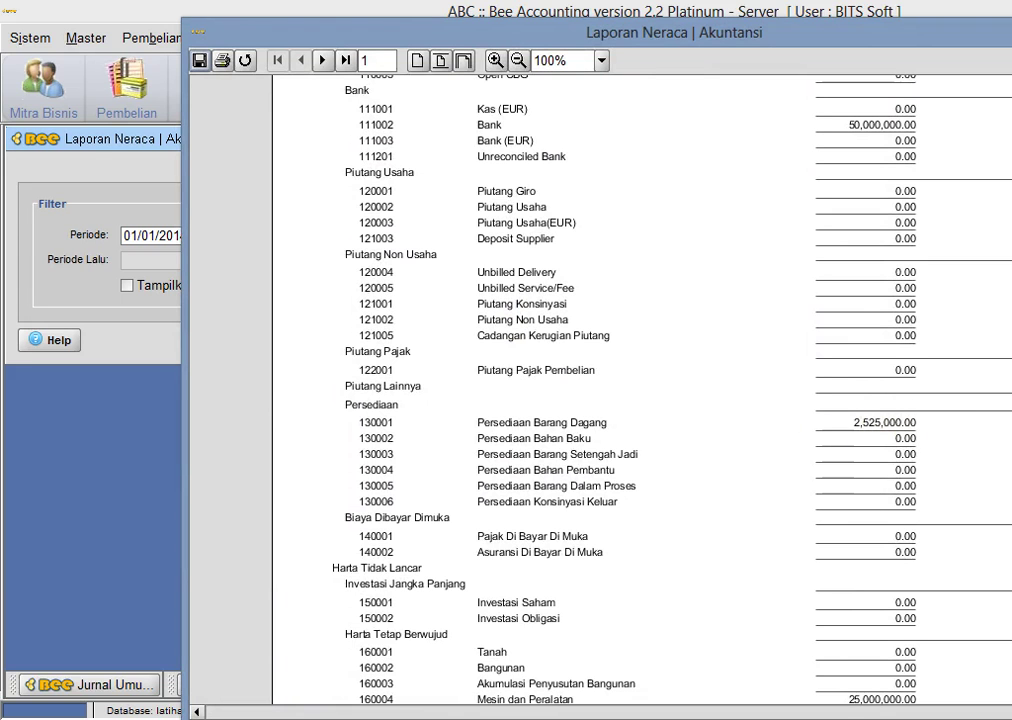
scroll(520, 400, down, 1)
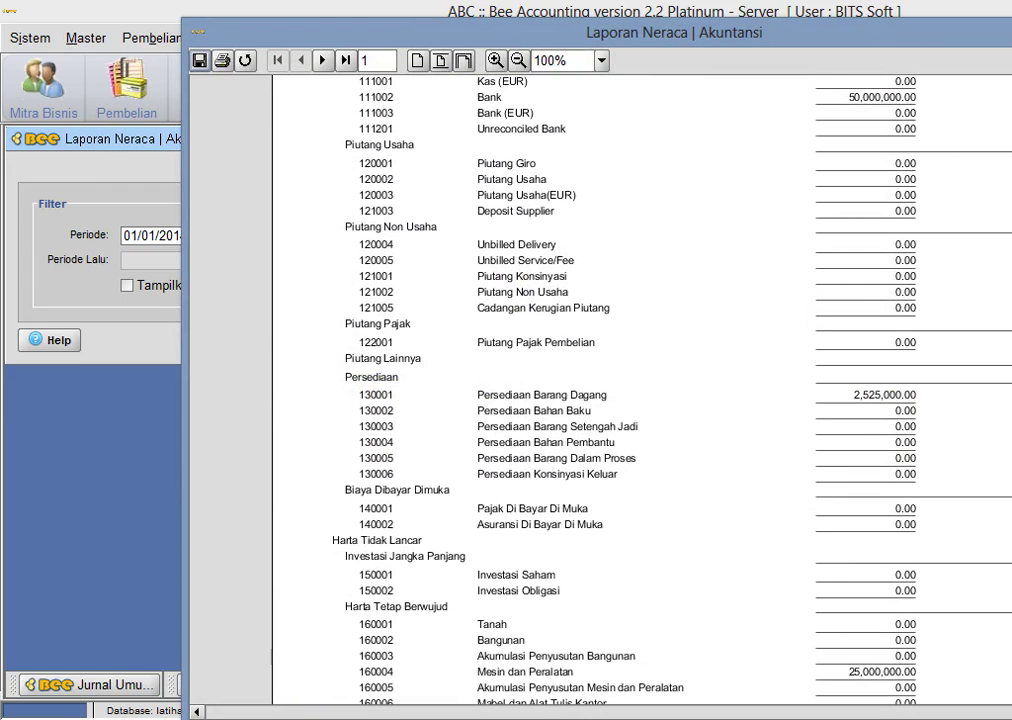
key(Escape)
click(488, 38)
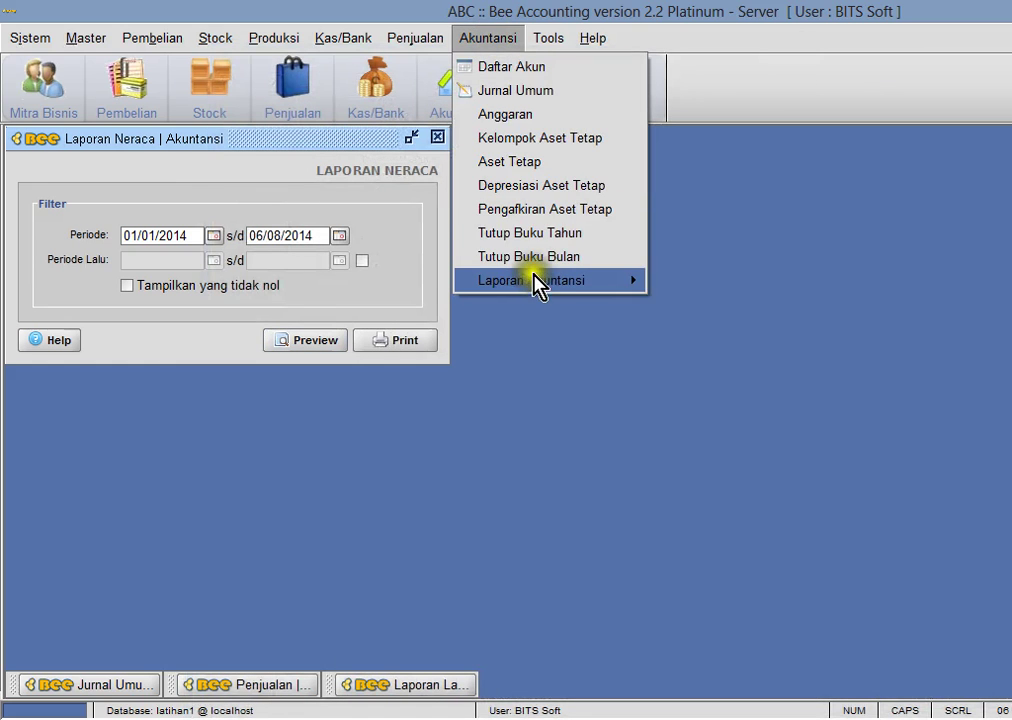
- Preview the Buku Besar for account 130001, showing a 2,525,000 balance, and compare with simulasi1.xls
mouse_move(540, 282)
click(712, 305)
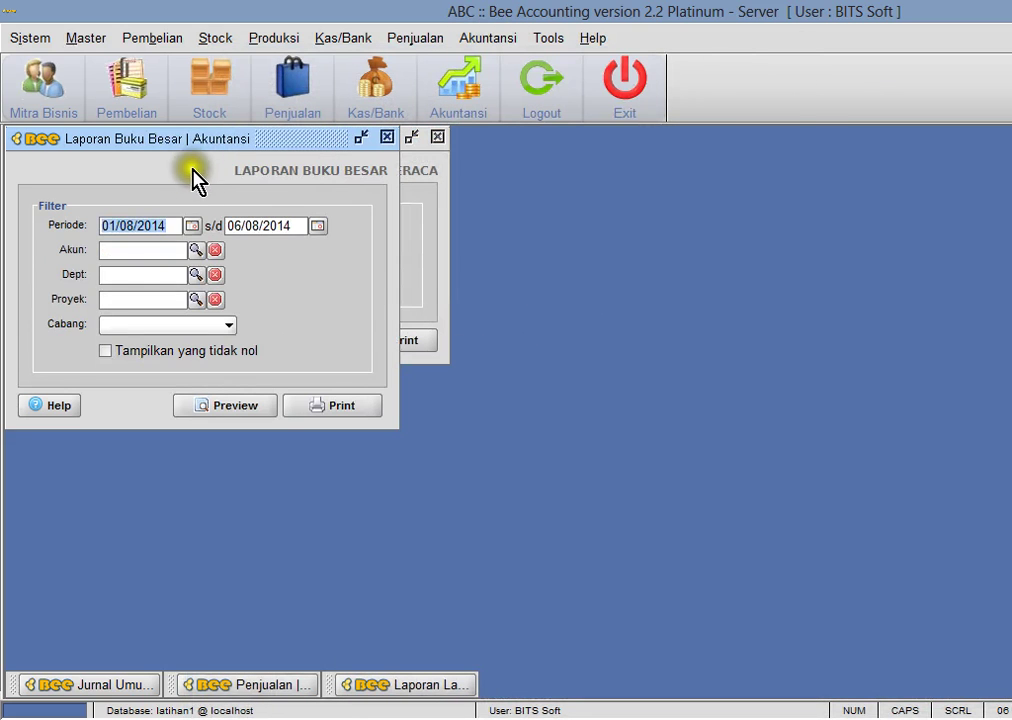
drag(196, 140, 774, 207)
click(716, 322)
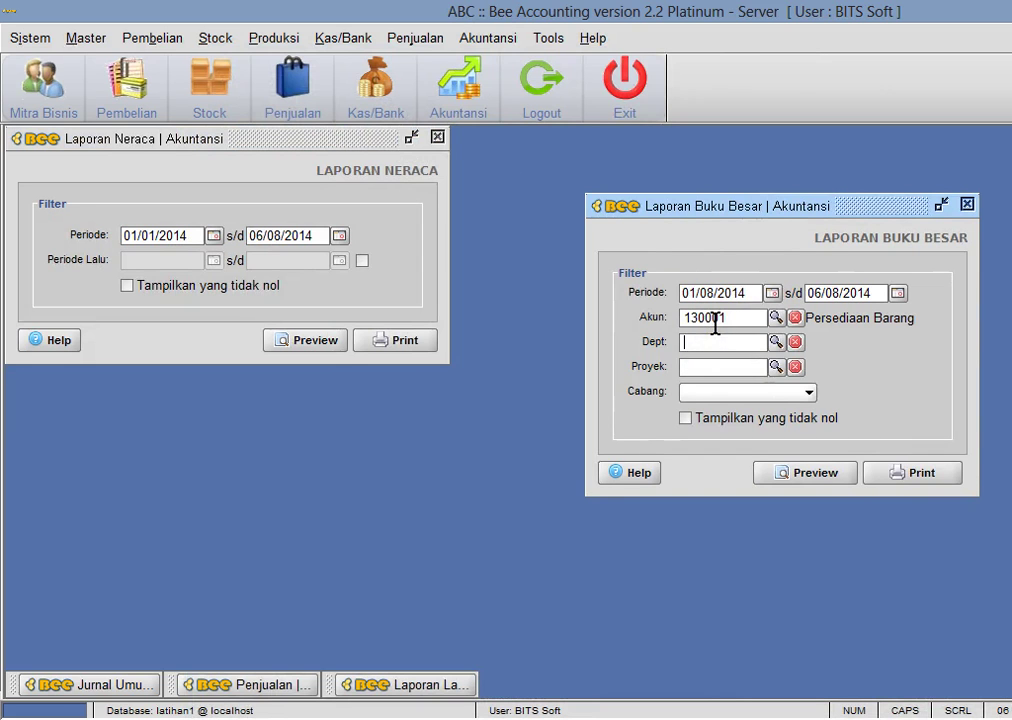
click(814, 479)
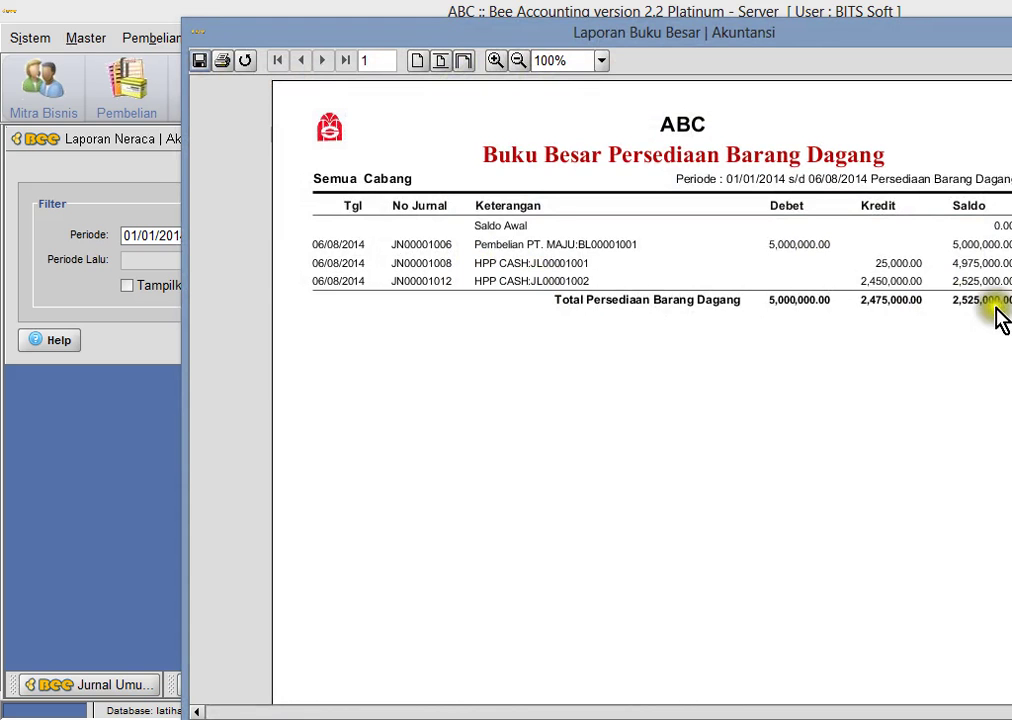
key(Escape)
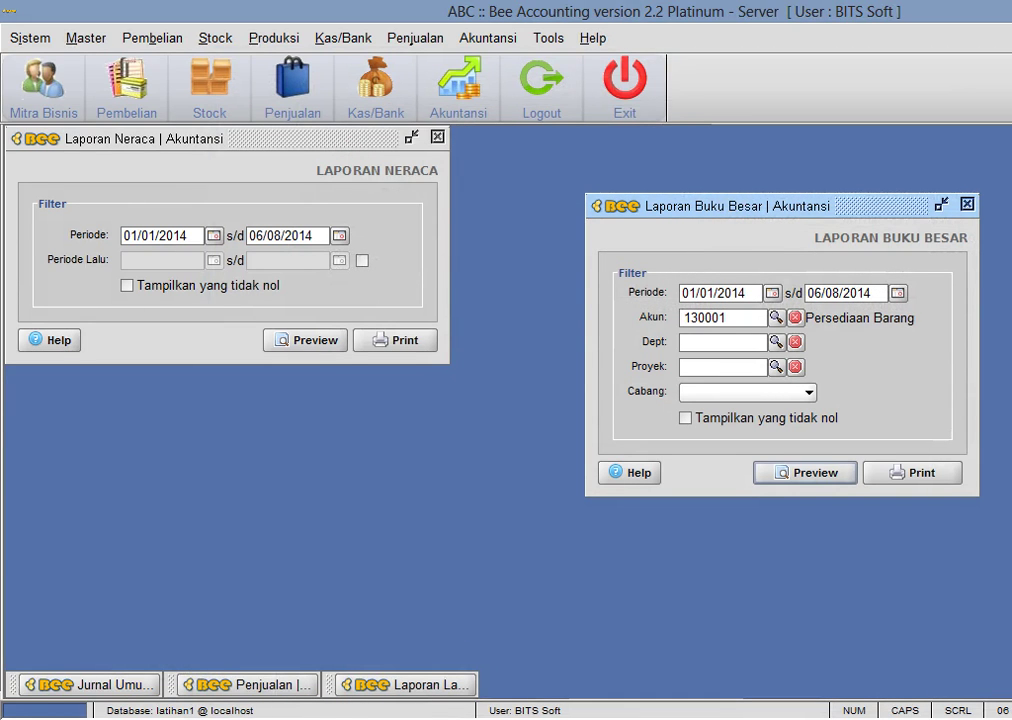
key(alt+Tab)
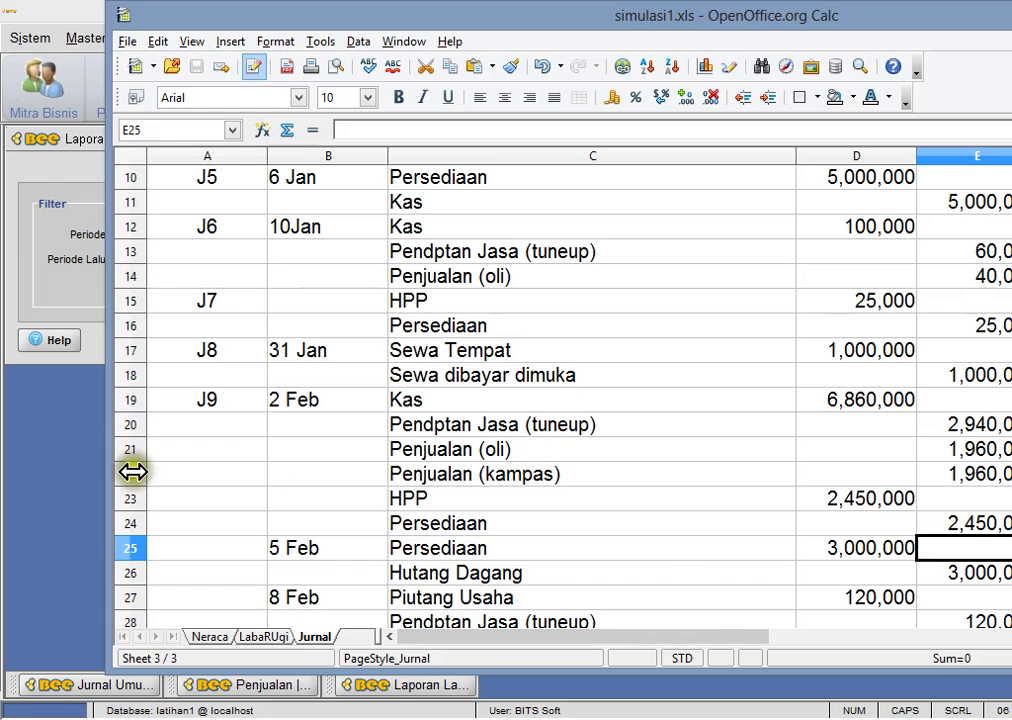
click(68, 449)
- Preview the Laba Rugi report: gross profit 4,485,000 and operating profit 3,485,000
click(472, 40)
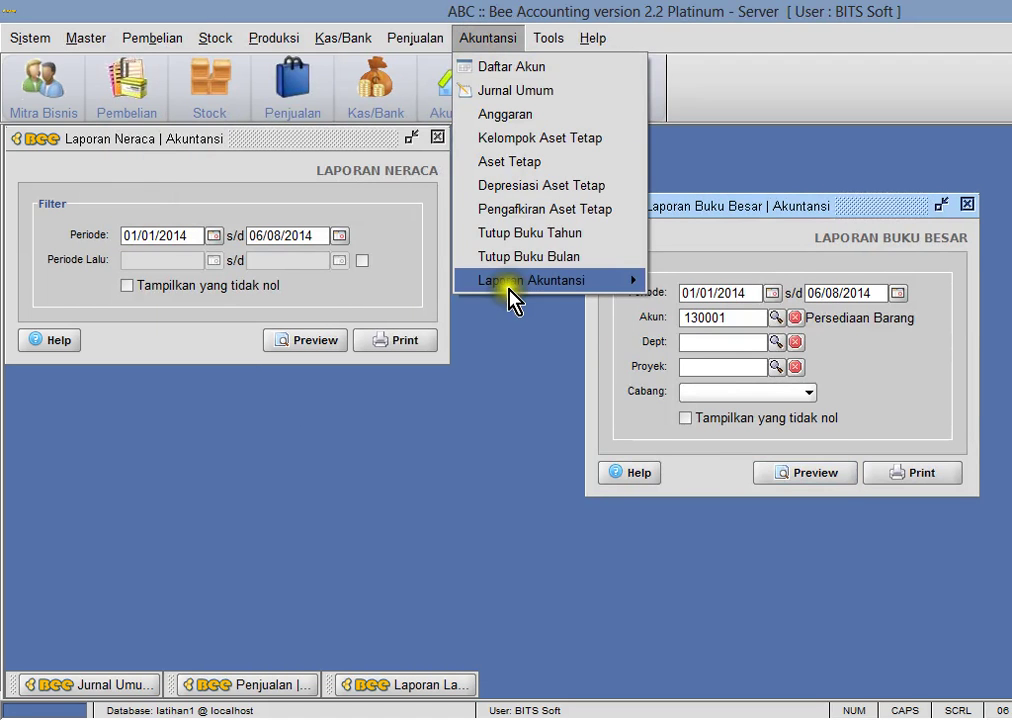
mouse_move(510, 283)
click(683, 399)
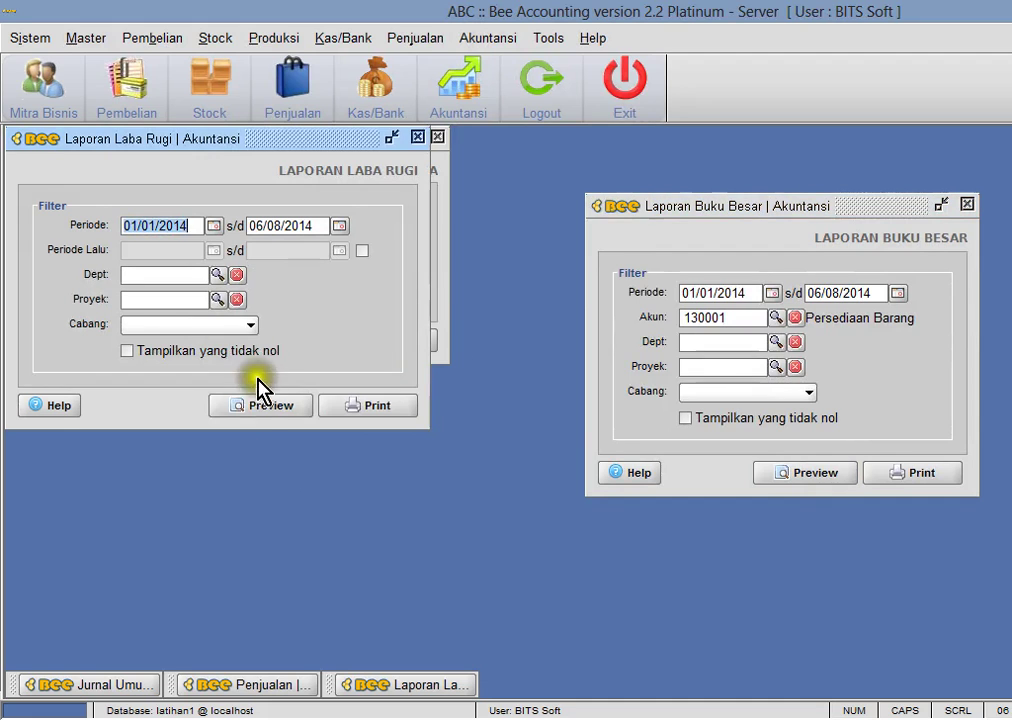
click(270, 410)
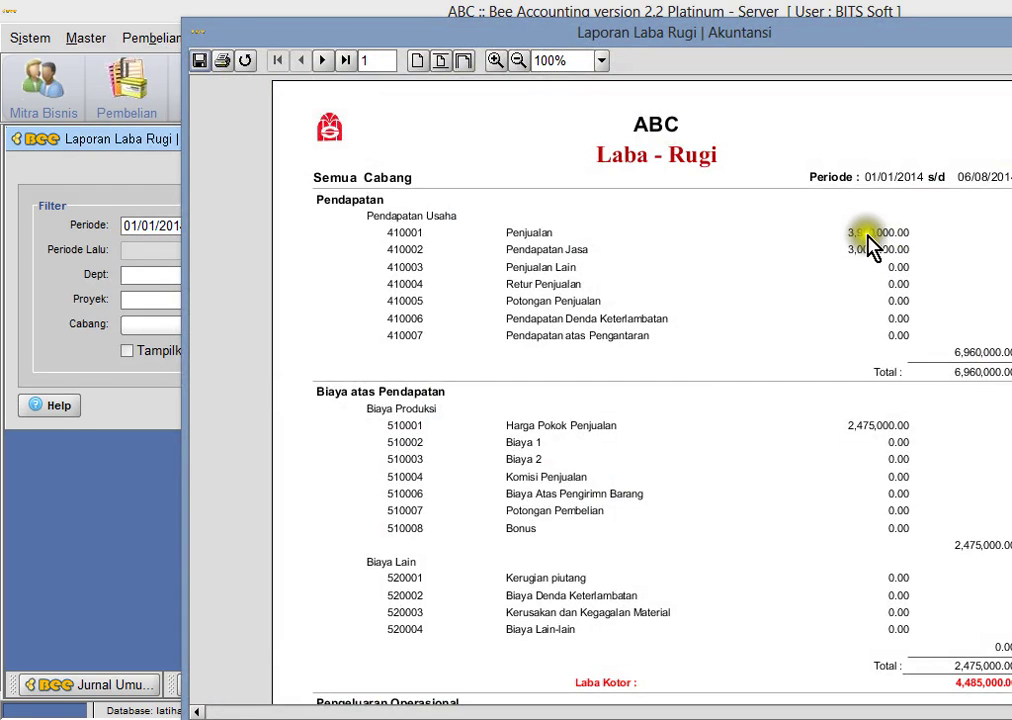
scroll(640, 390, down, 5)
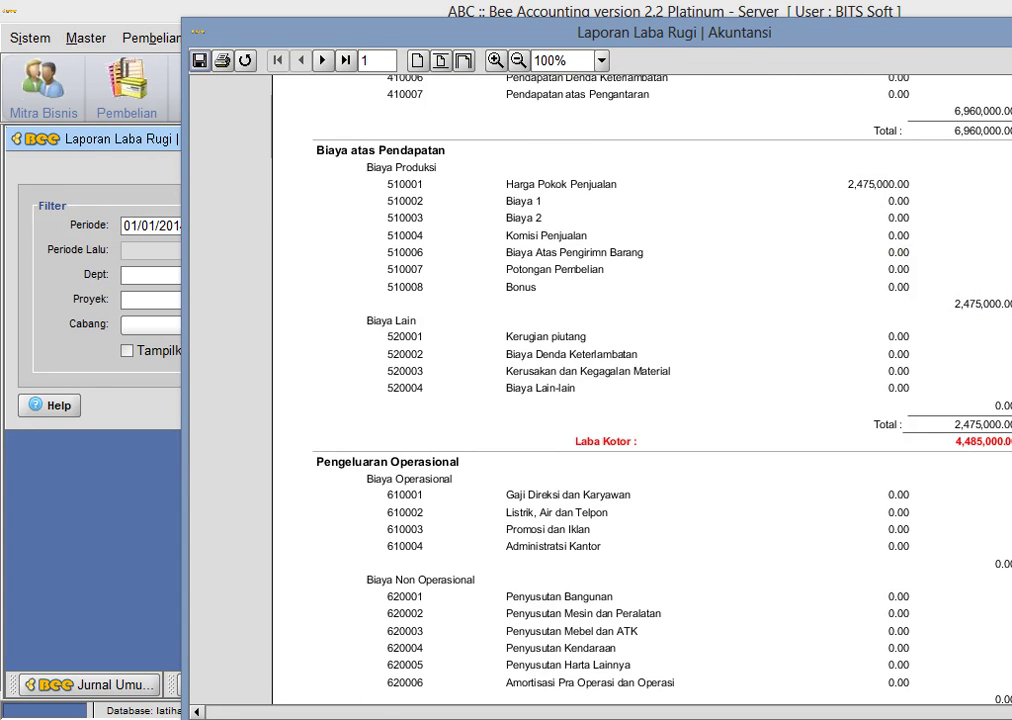
scroll(640, 390, down, 5)
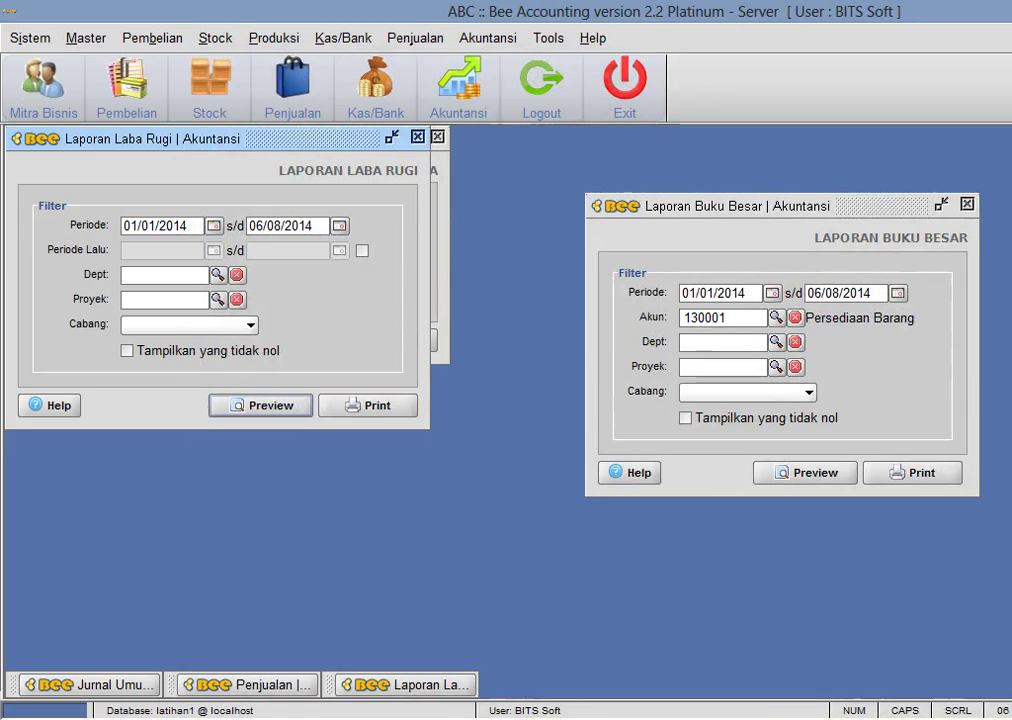
key(alt+Tab)
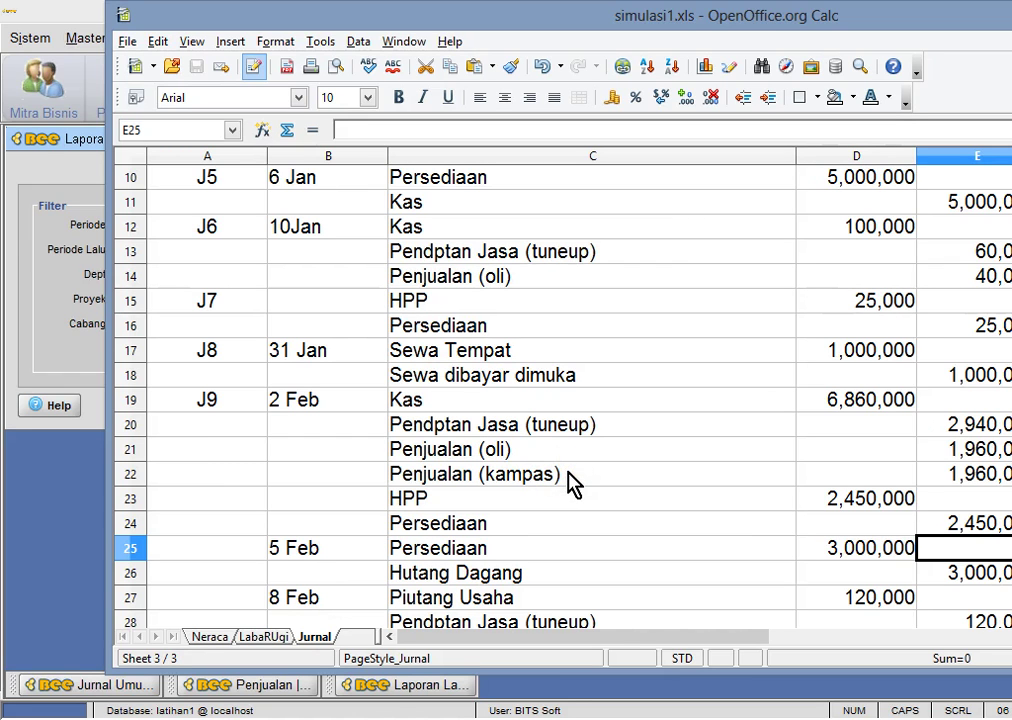
- Scroll the Jurnal sheet to rows 19–37 and inspect the 5 Feb Persediaan and Hutang Dagang lines
scroll(573, 483, down, 2)
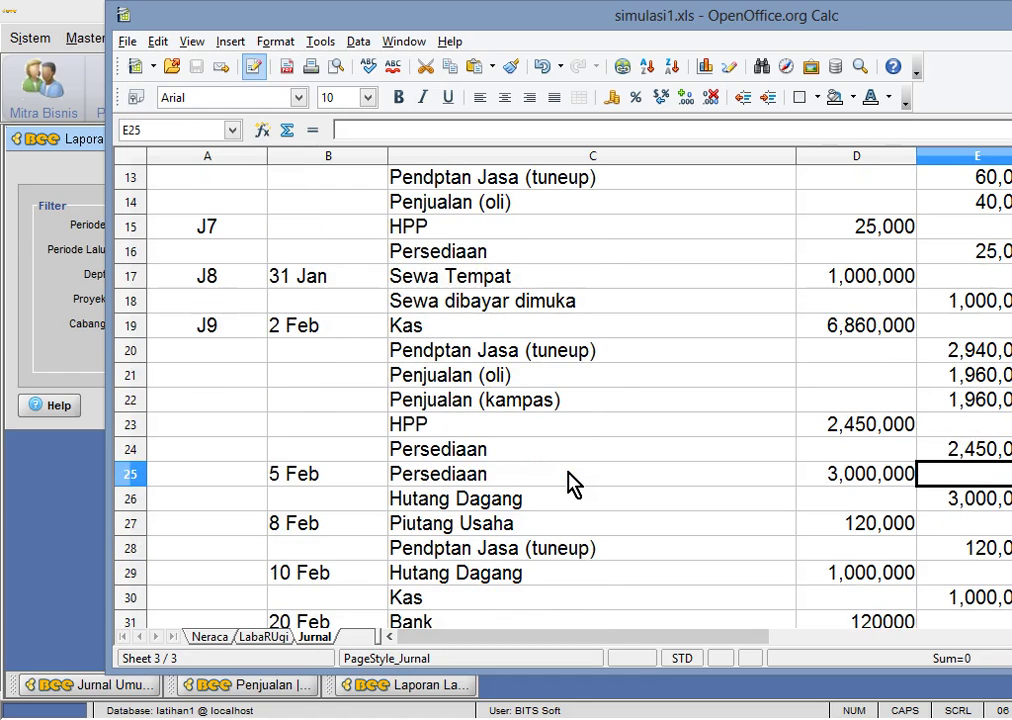
scroll(576, 478, down, 1)
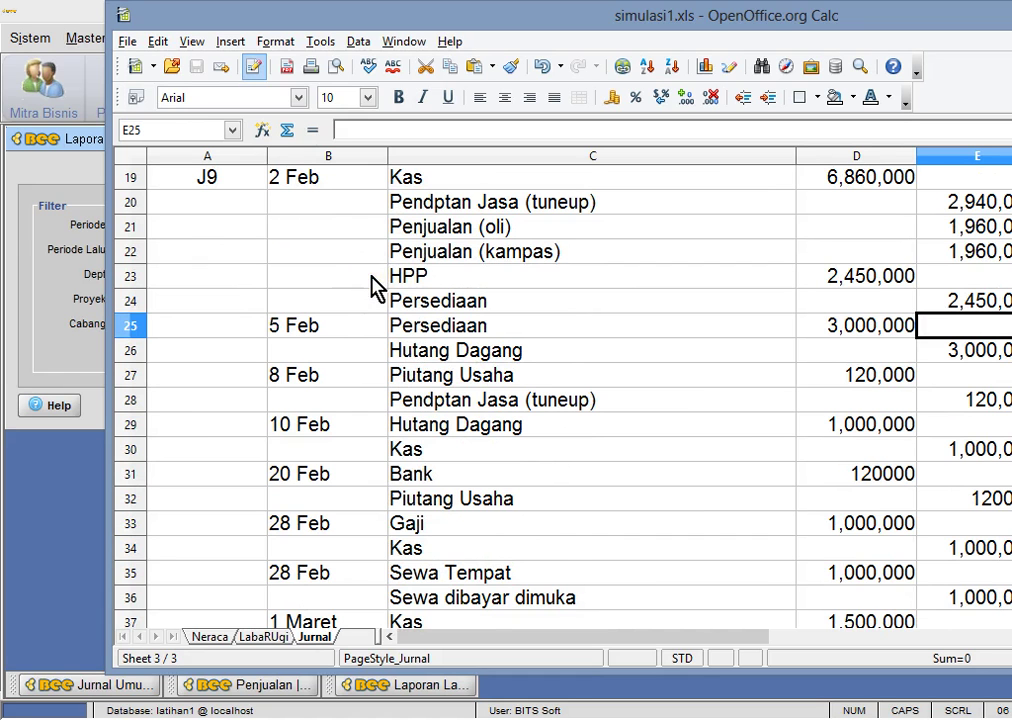
scroll(318, 285, up, 2)
scroll(372, 380, down, 2)
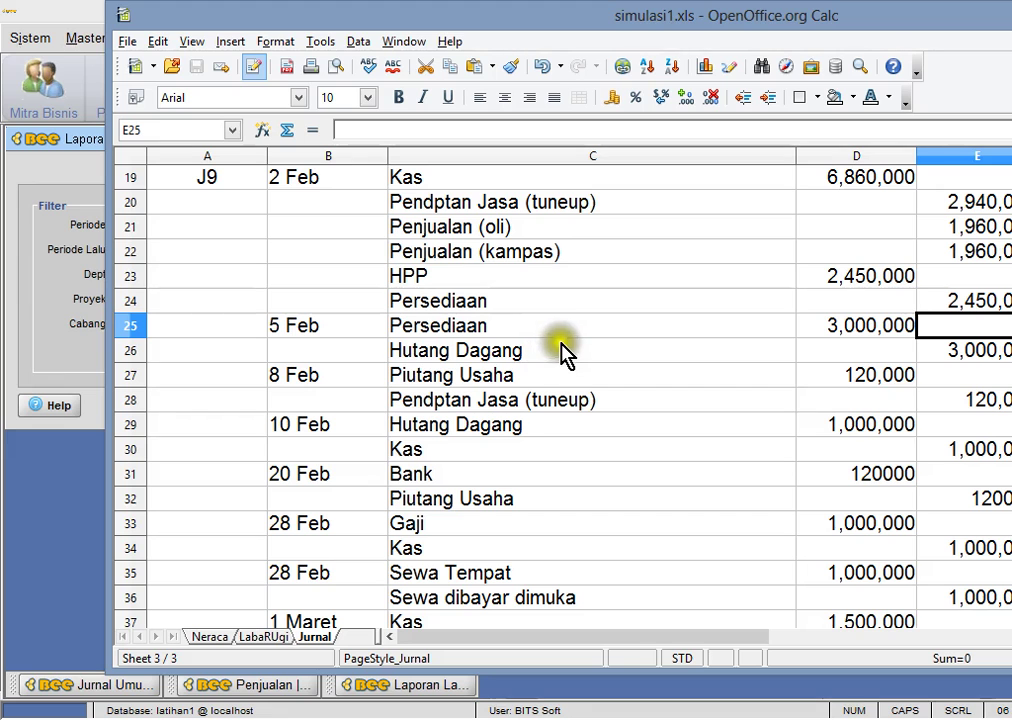
click(485, 335)
click(486, 350)
key(alt+Tab)
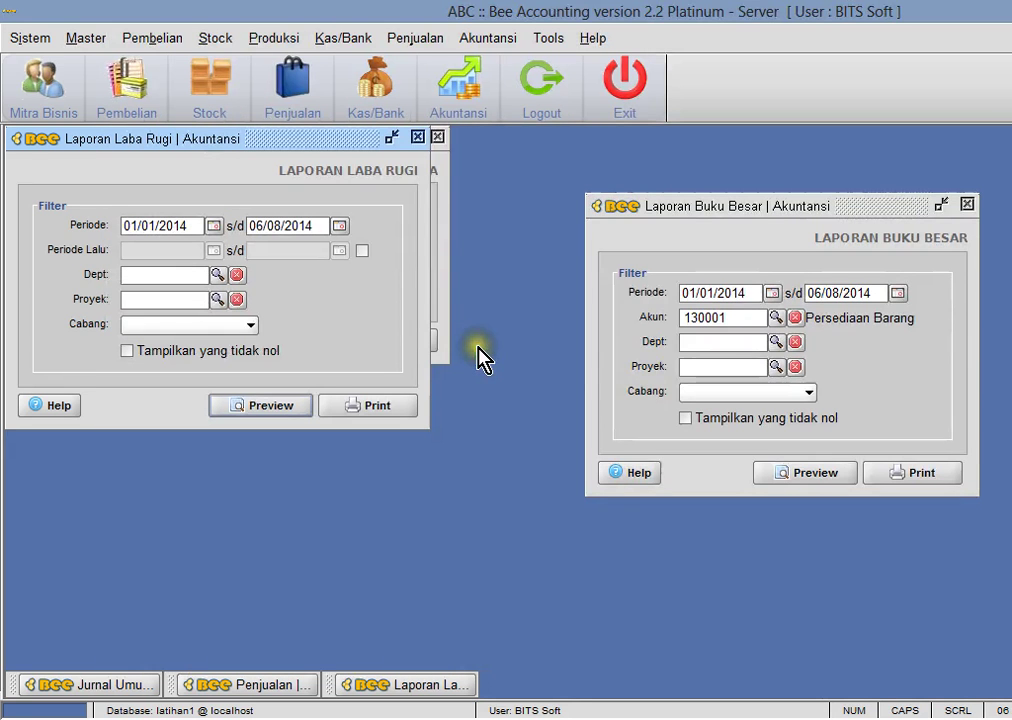
- Close the Buku Besar, Laba Rugi and Neraca report dialogs
click(966, 204)
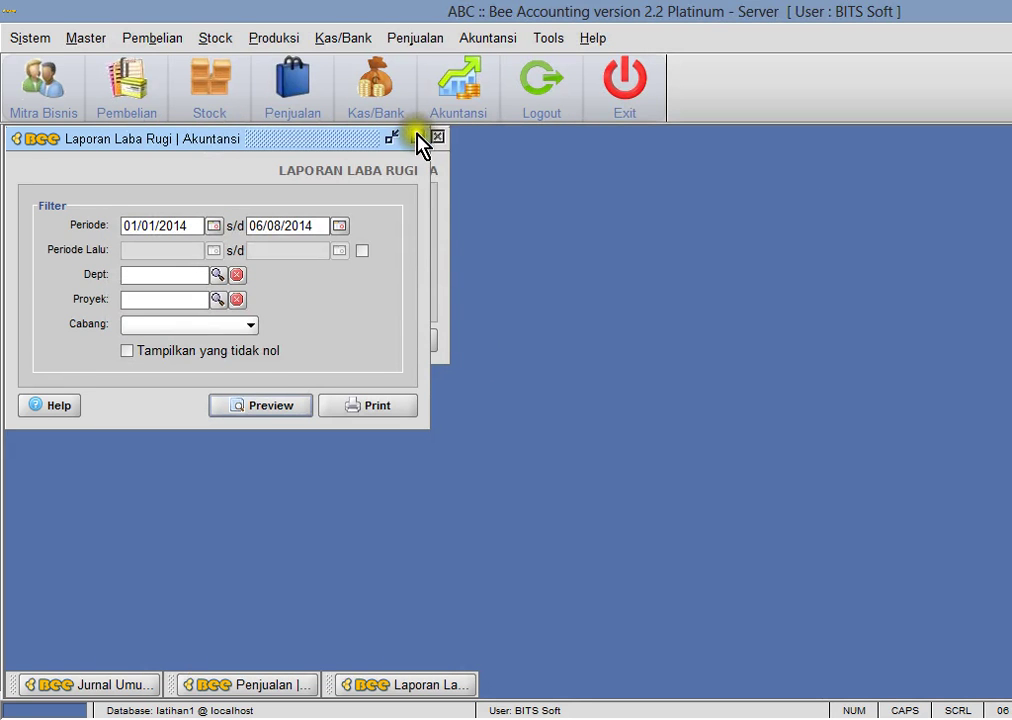
click(437, 137)
click(437, 137)
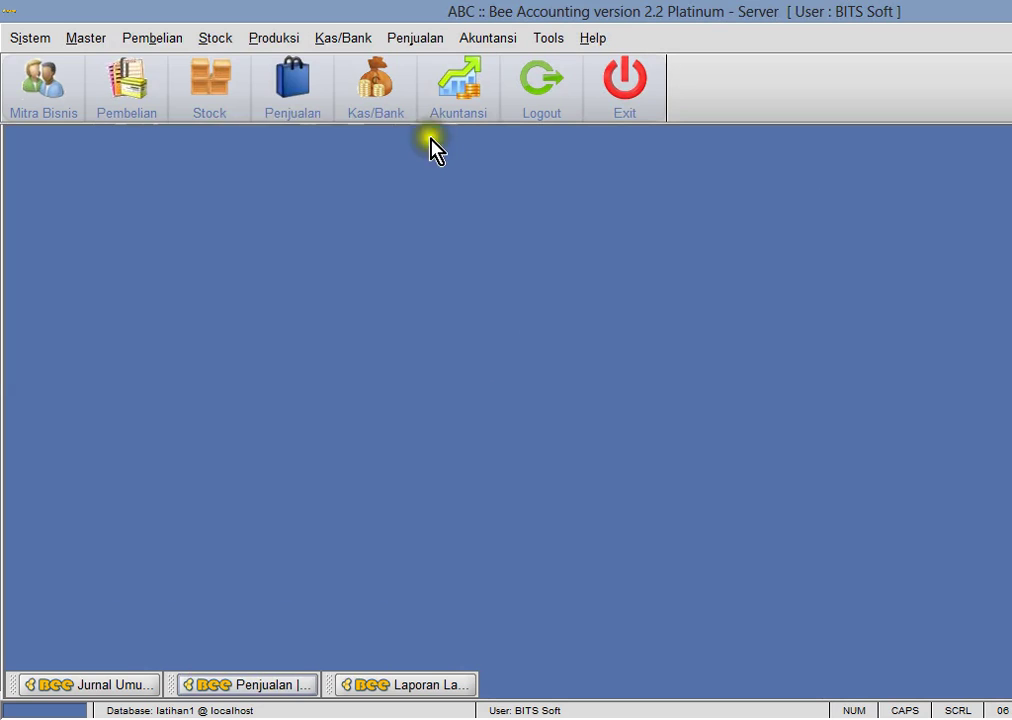
- Register PT. GMMILANG as a new supplier in Mitra Bisnis, saved as partner 01002
click(145, 38)
mouse_move(190, 140)
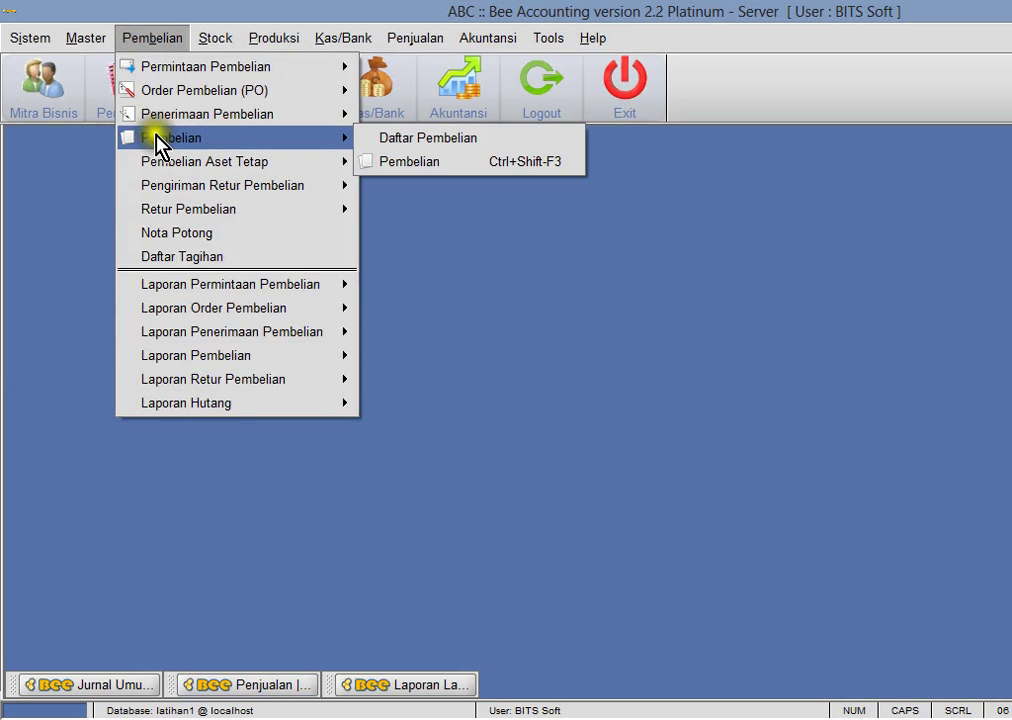
mouse_move(87, 45)
mouse_move(95, 67)
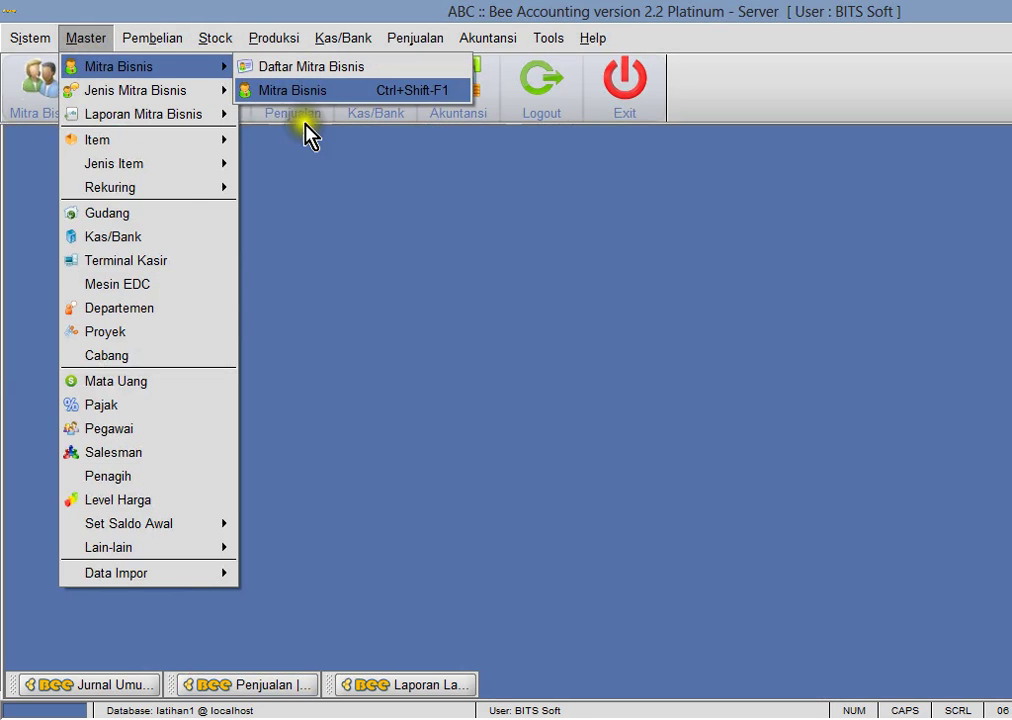
click(292, 90)
click(58, 163)
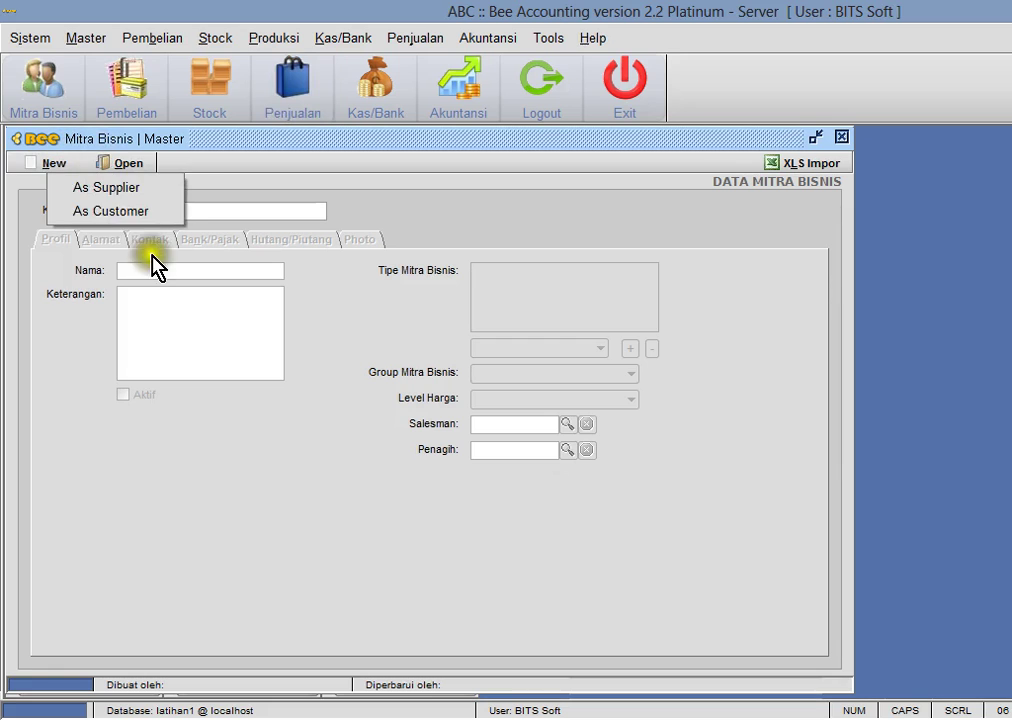
click(105, 187)
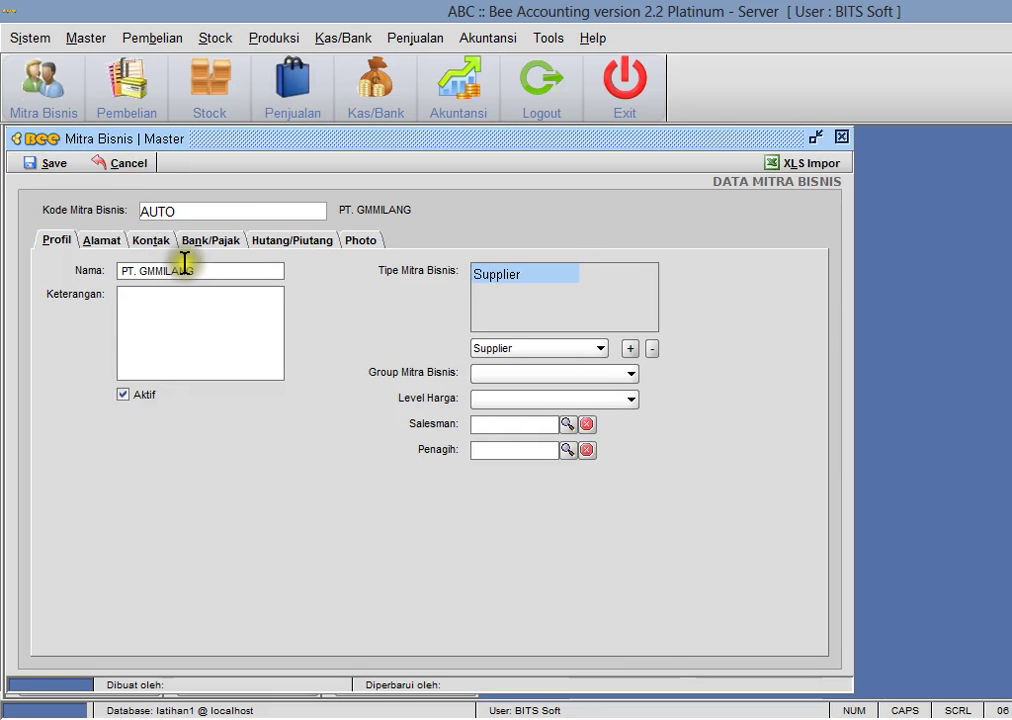
click(47, 164)
key(Return)
click(841, 137)
click(127, 40)
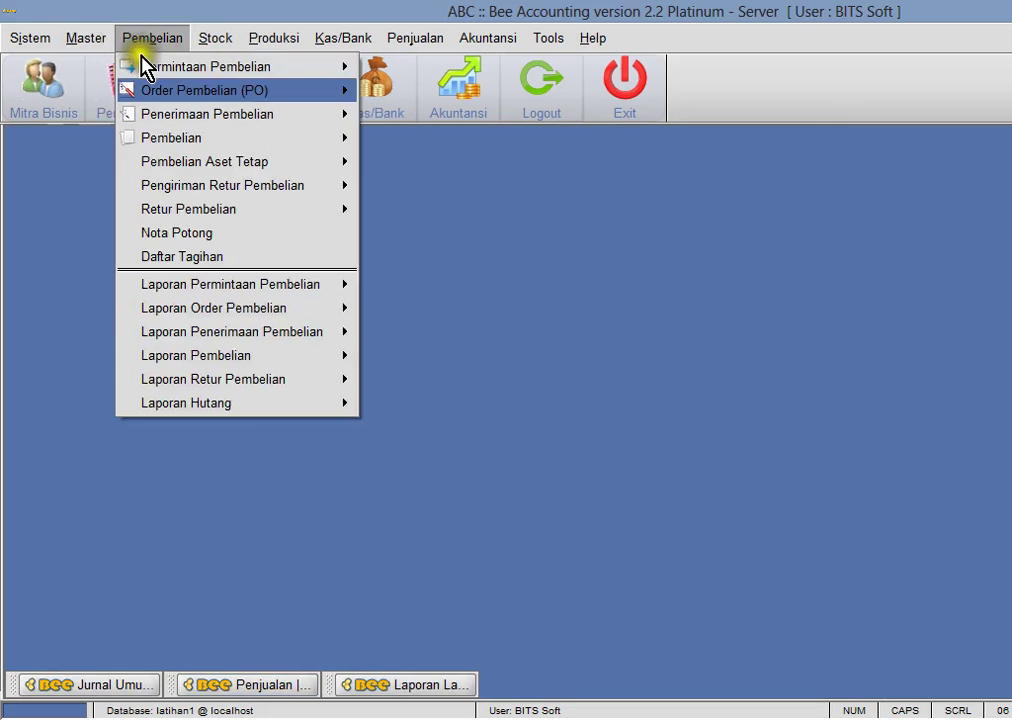
- Start a new purchase from supplier PT. GMMILANG on Credit terms with tax turned off
mouse_move(165, 136)
click(400, 162)
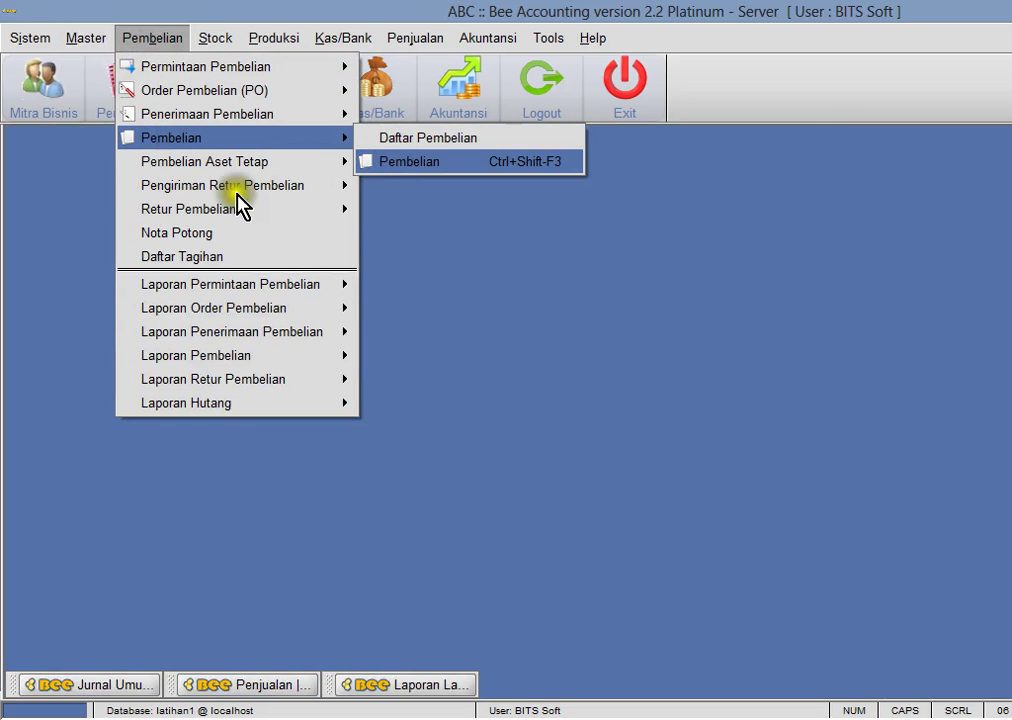
click(80, 166)
click(199, 314)
click(178, 330)
click(515, 262)
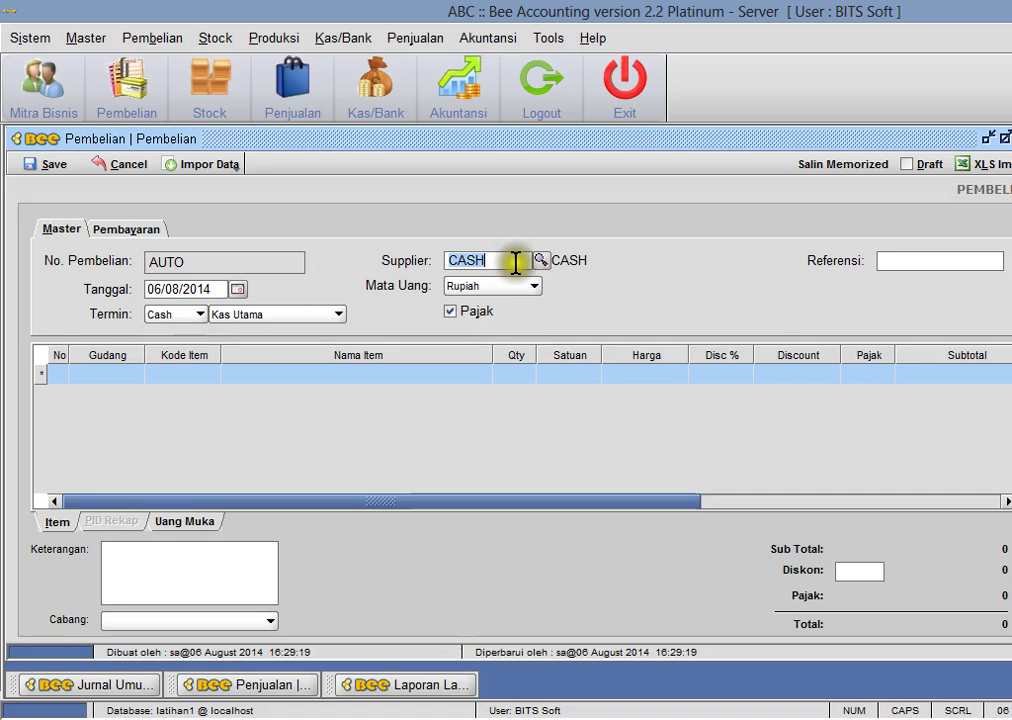
click(546, 264)
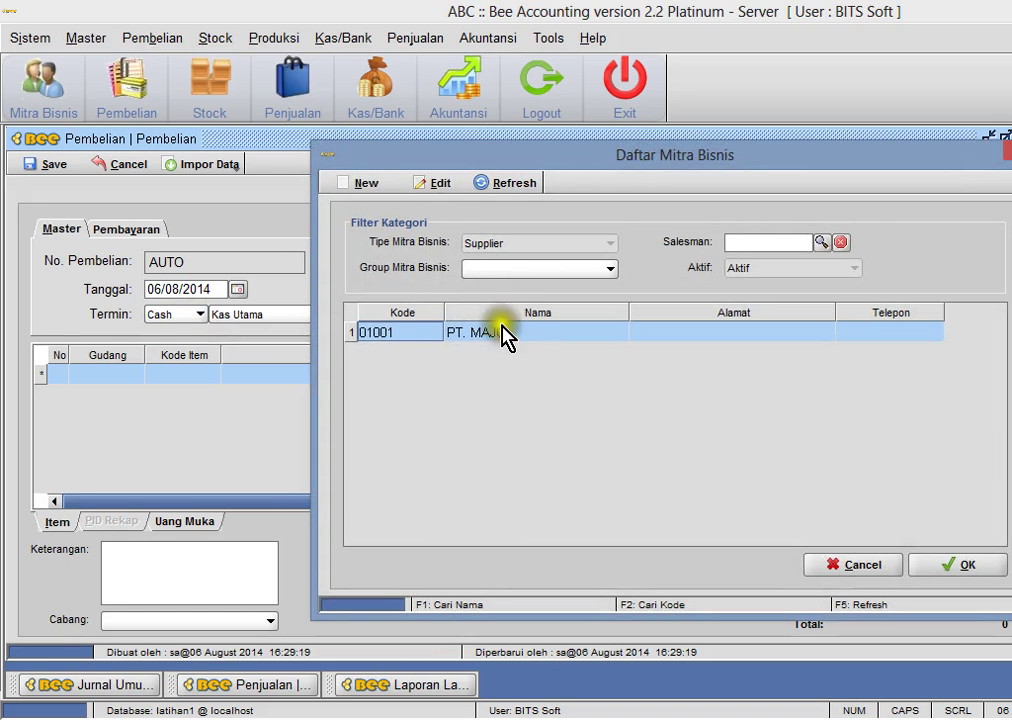
click(488, 188)
double_click(490, 355)
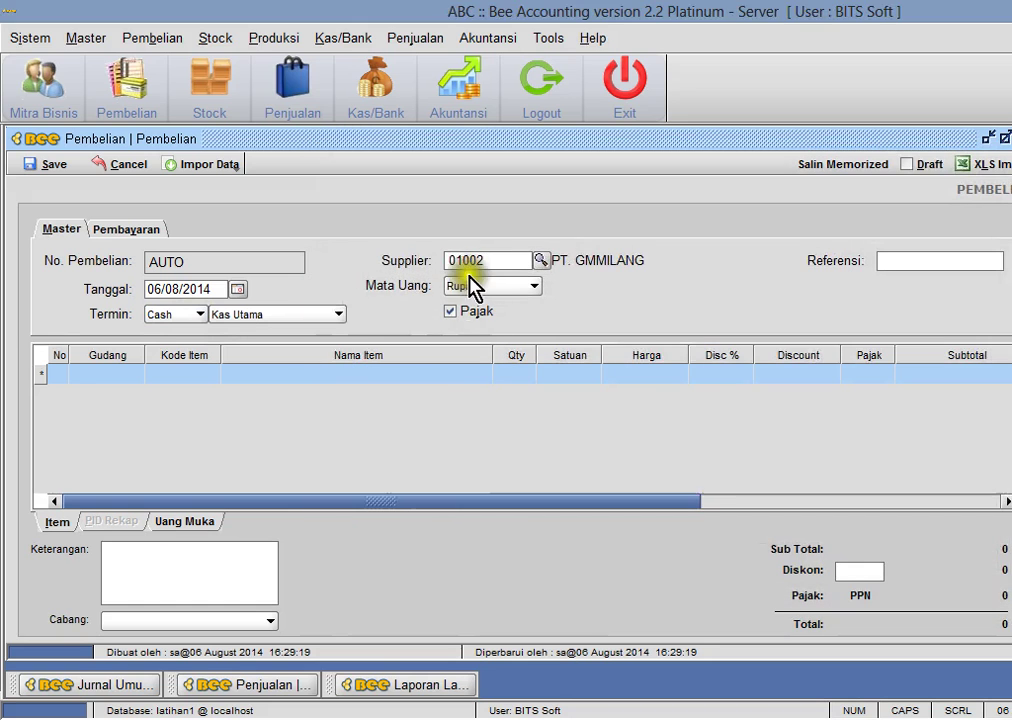
click(199, 316)
click(185, 350)
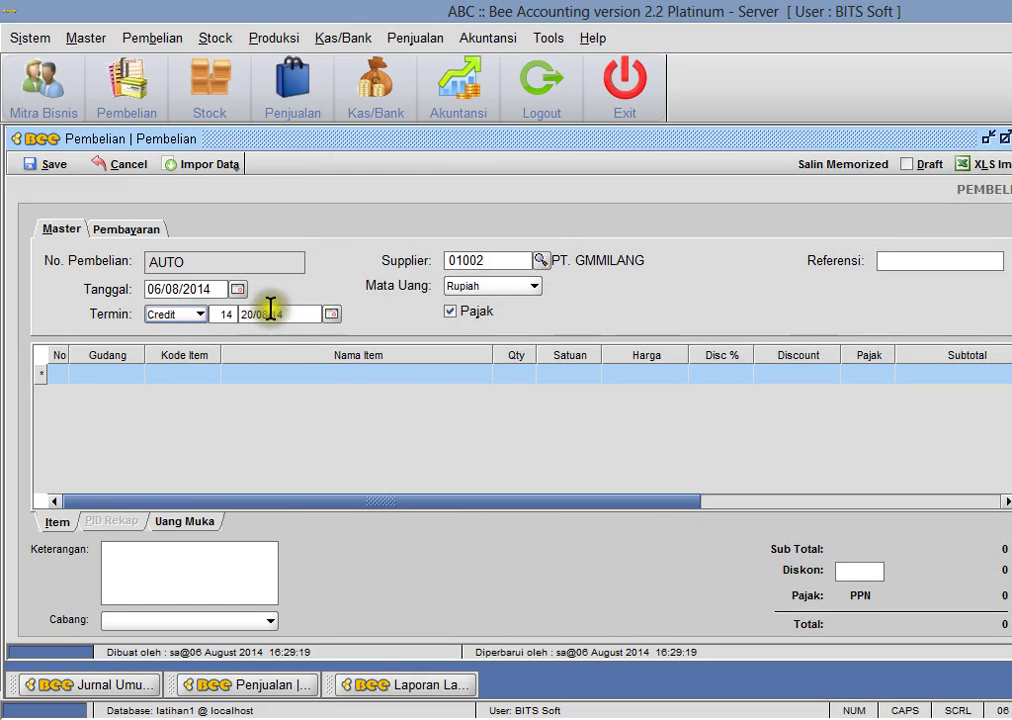
click(432, 314)
- Add 60 Oli Mesran PrimaXP and 60 Kampas Hondra Sprafit AHM as purchase lines
click(154, 373)
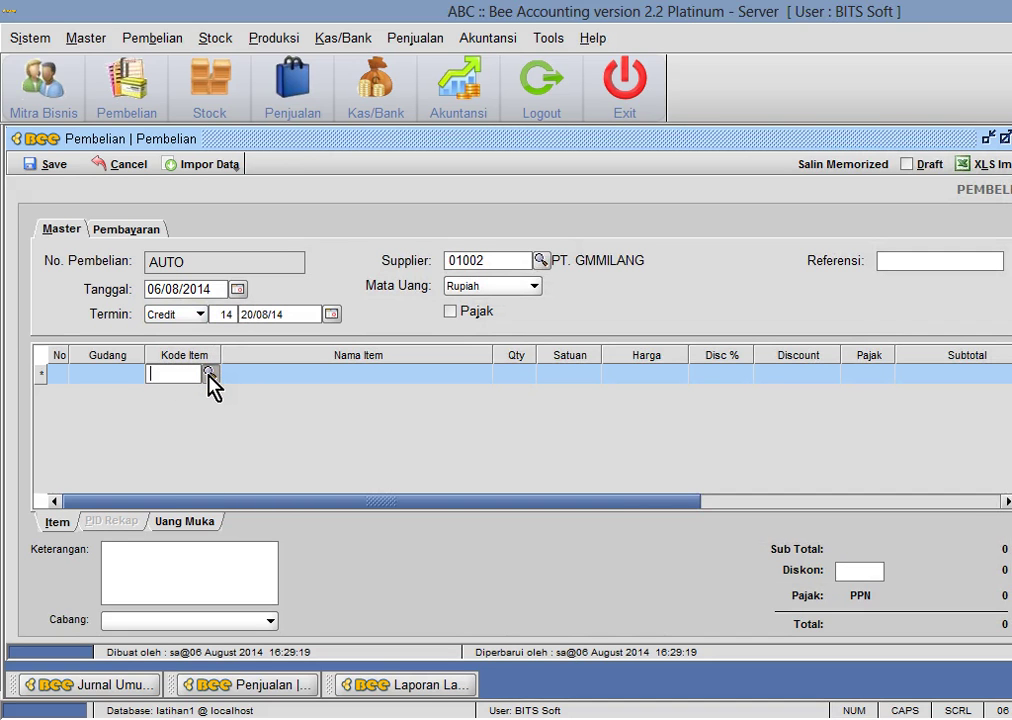
click(209, 374)
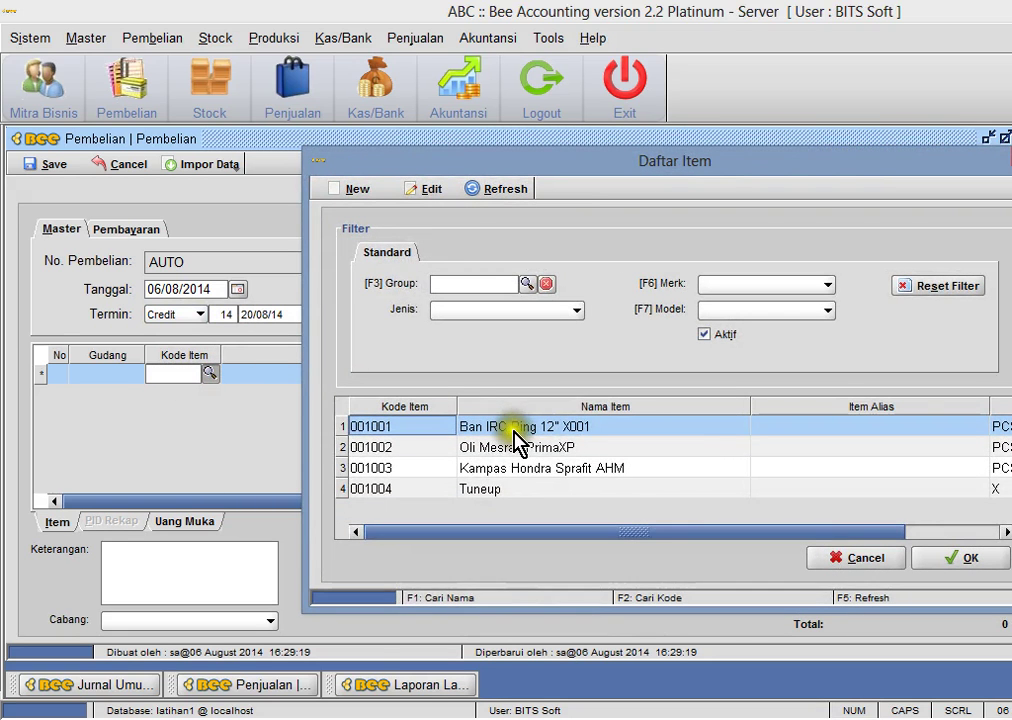
double_click(505, 447)
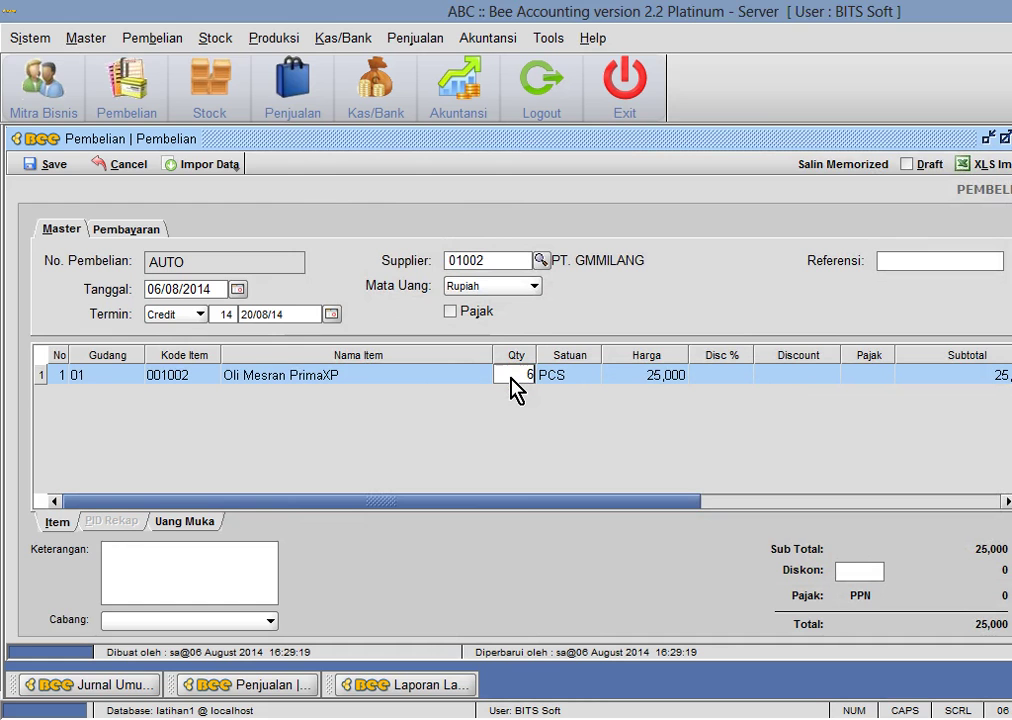
key(Return)
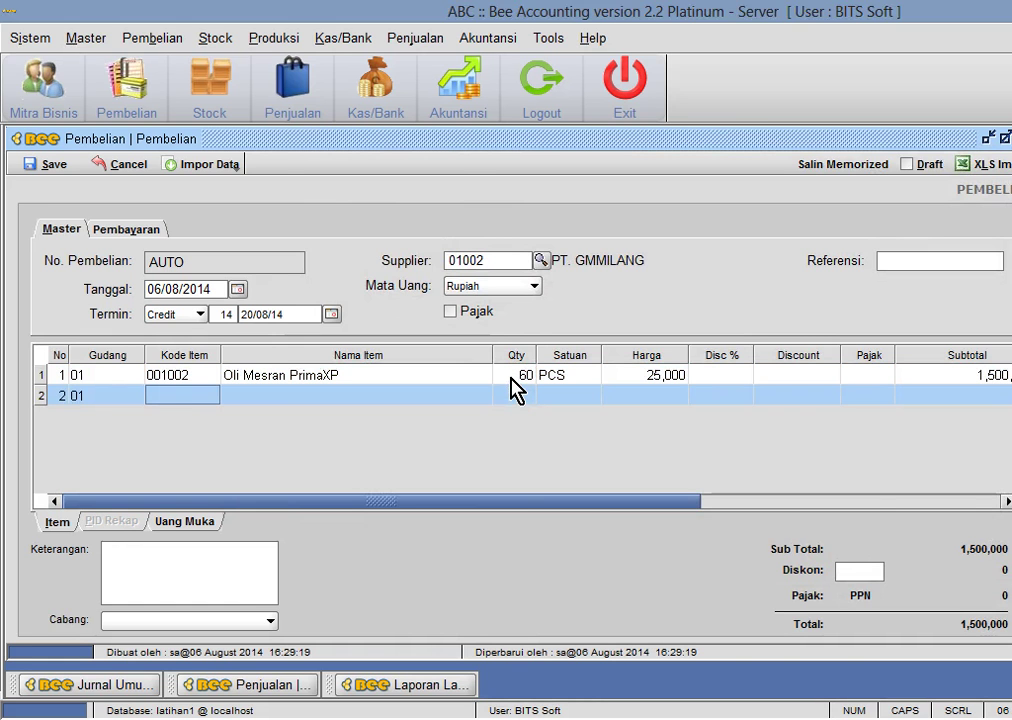
key(Return)
key(Down)
key(Down)
key(Return)
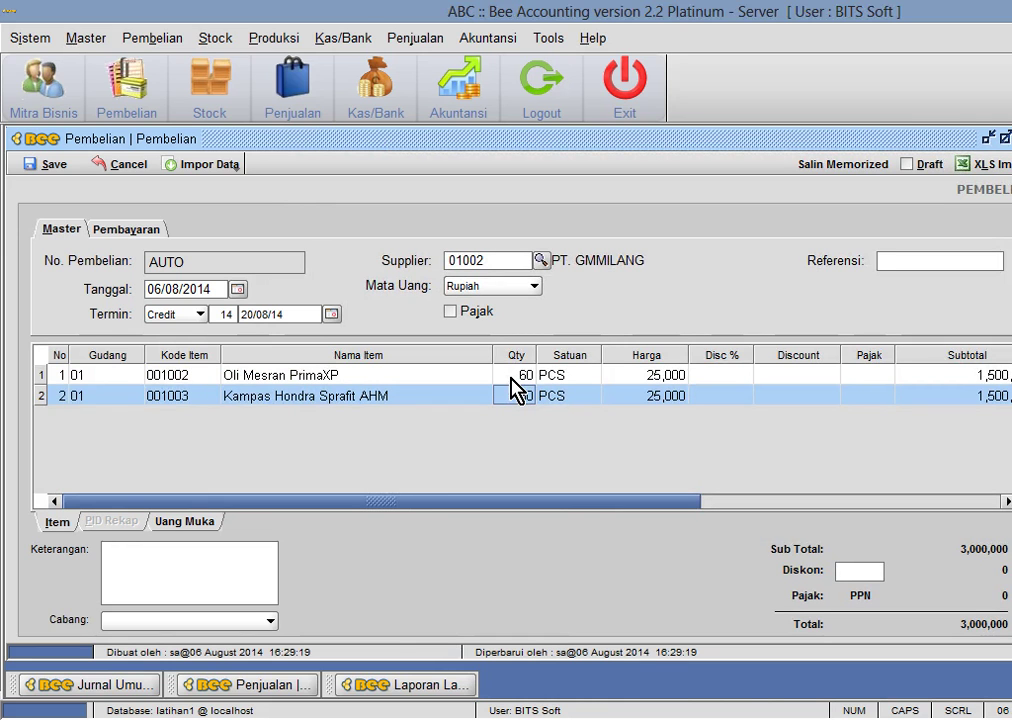
key(Up)
key(Left)
key(Left)
key(Down)
key(Left)
key(Right)
key(Right)
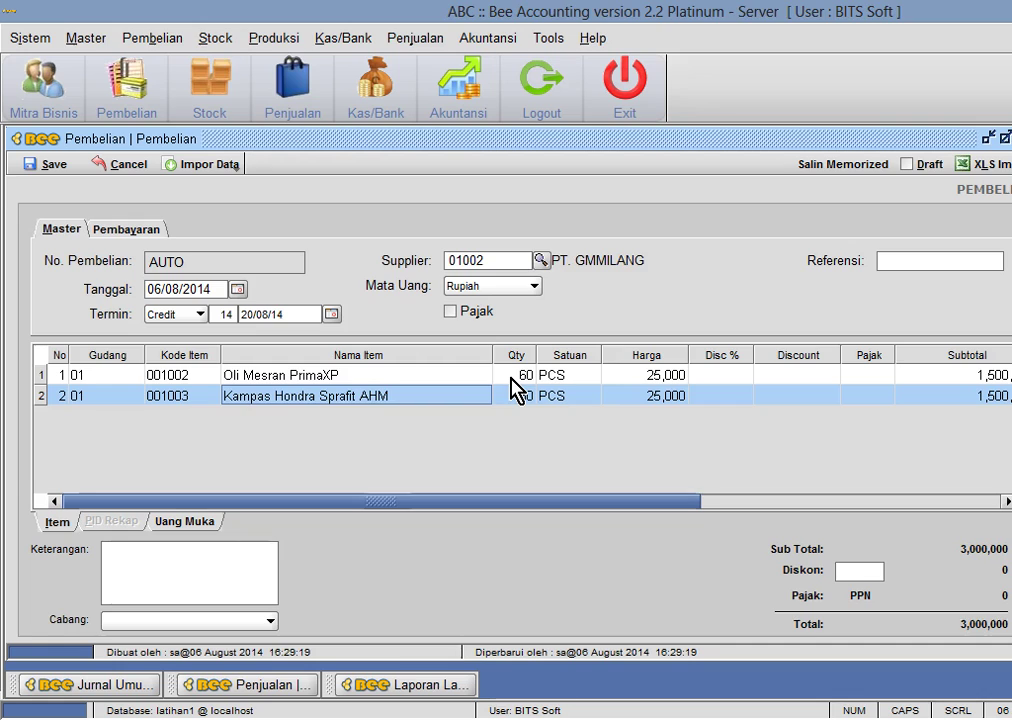
- Check the 3,000,000 total against cell D25 in the spreadsheet and save the purchase
key(alt+Tab)
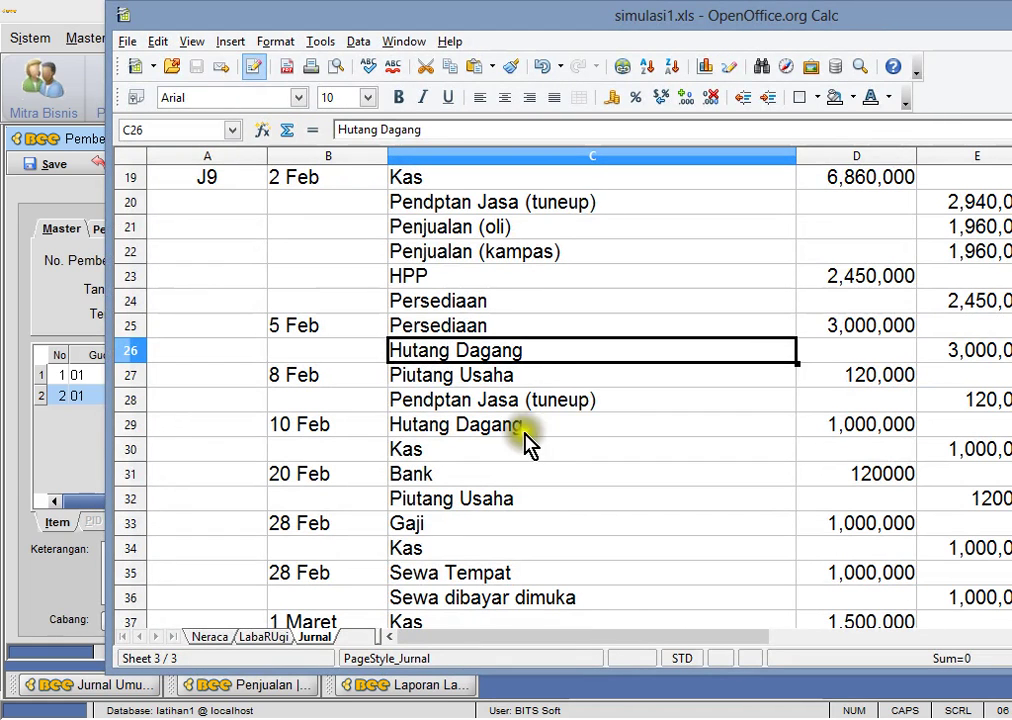
click(880, 328)
key(alt+Tab)
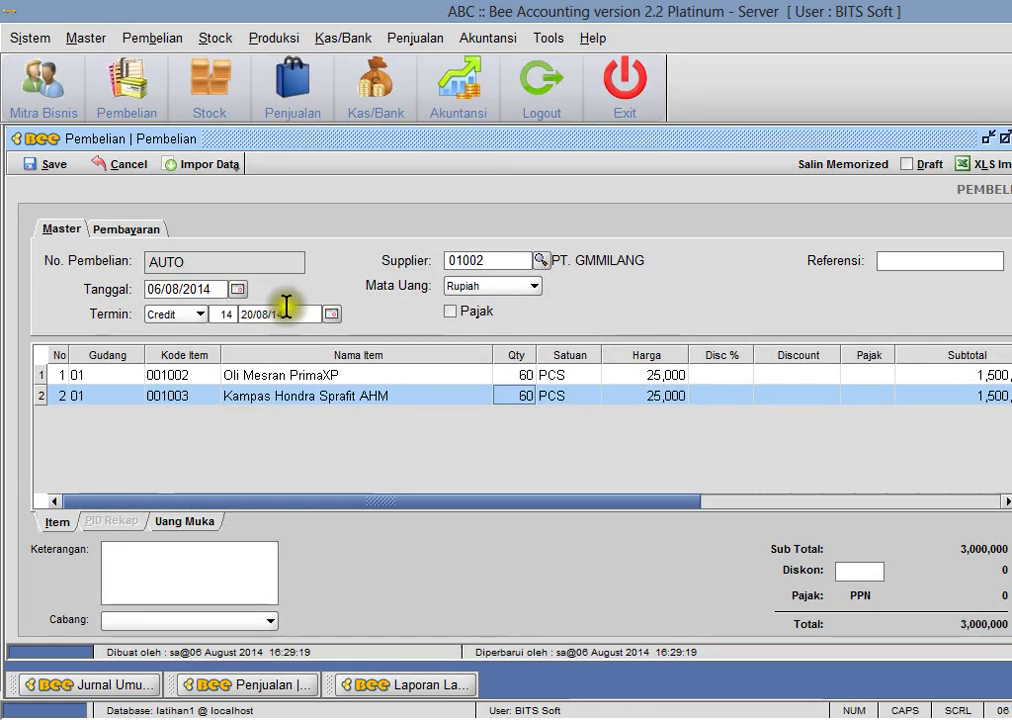
click(50, 165)
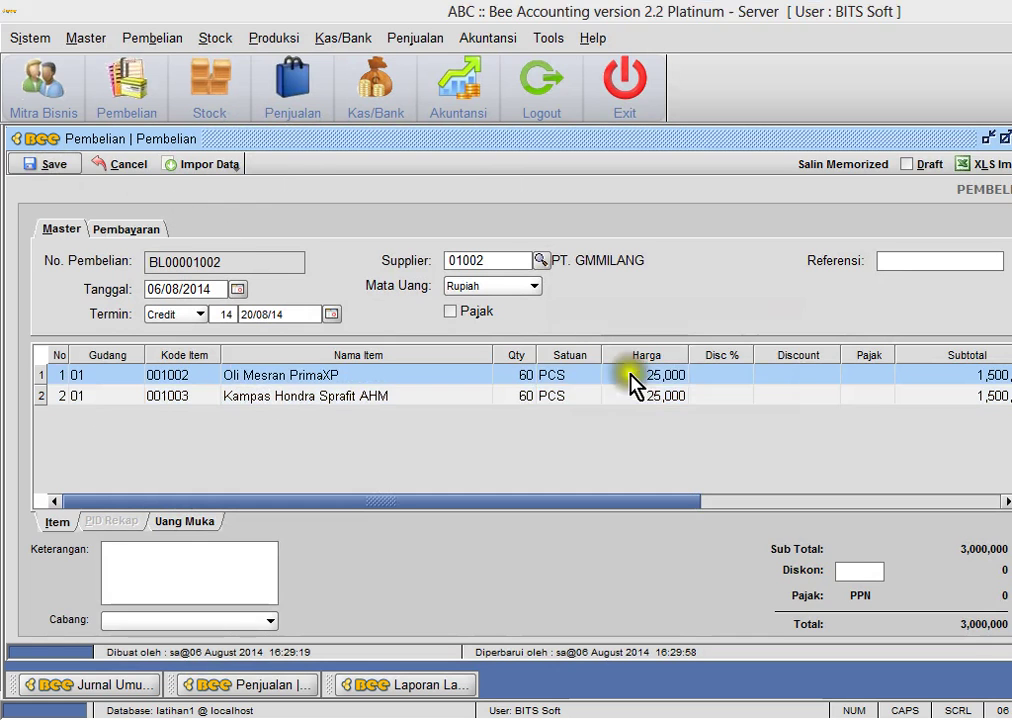
- Acknowledge the save, decline printing, and close the purchase form
click(676, 395)
click(714, 390)
key(Escape)
- Load Lihat Stock for all items: Oli Mesran PrimaXP 60 PCS, Kampas Hondra Sprafit AHM 61 PCS
click(212, 42)
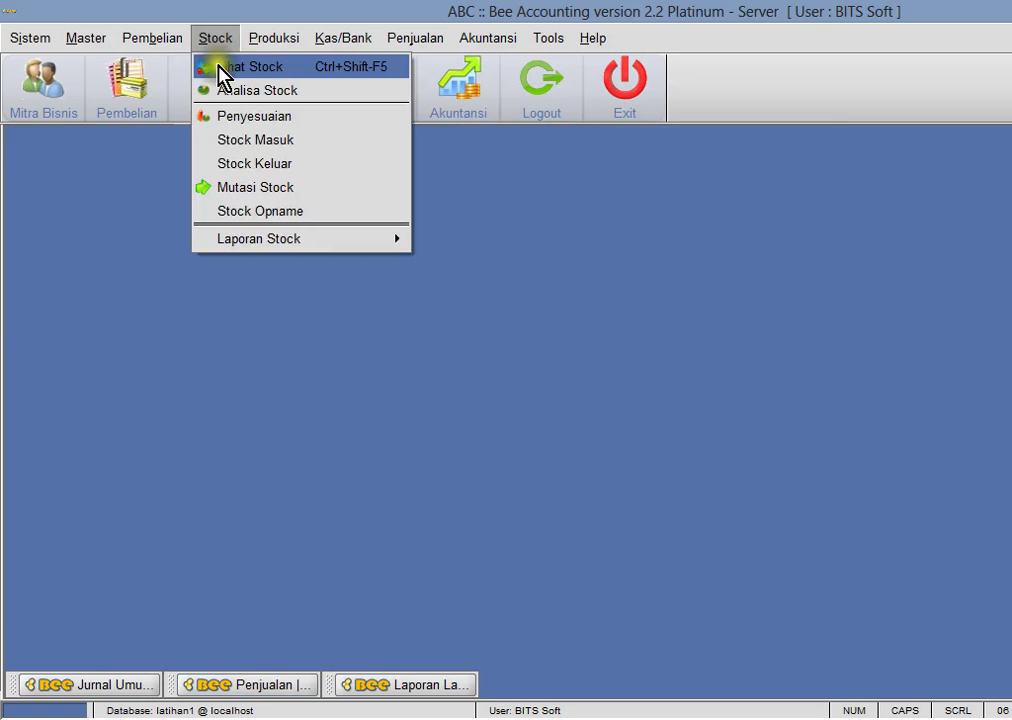
click(217, 68)
click(62, 164)
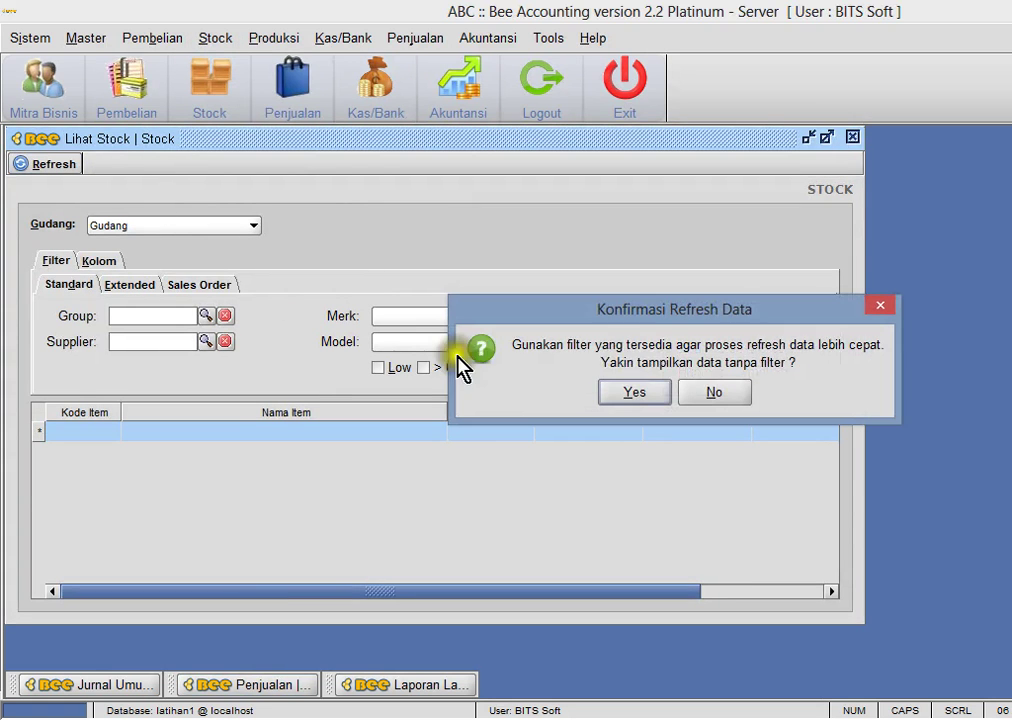
click(634, 393)
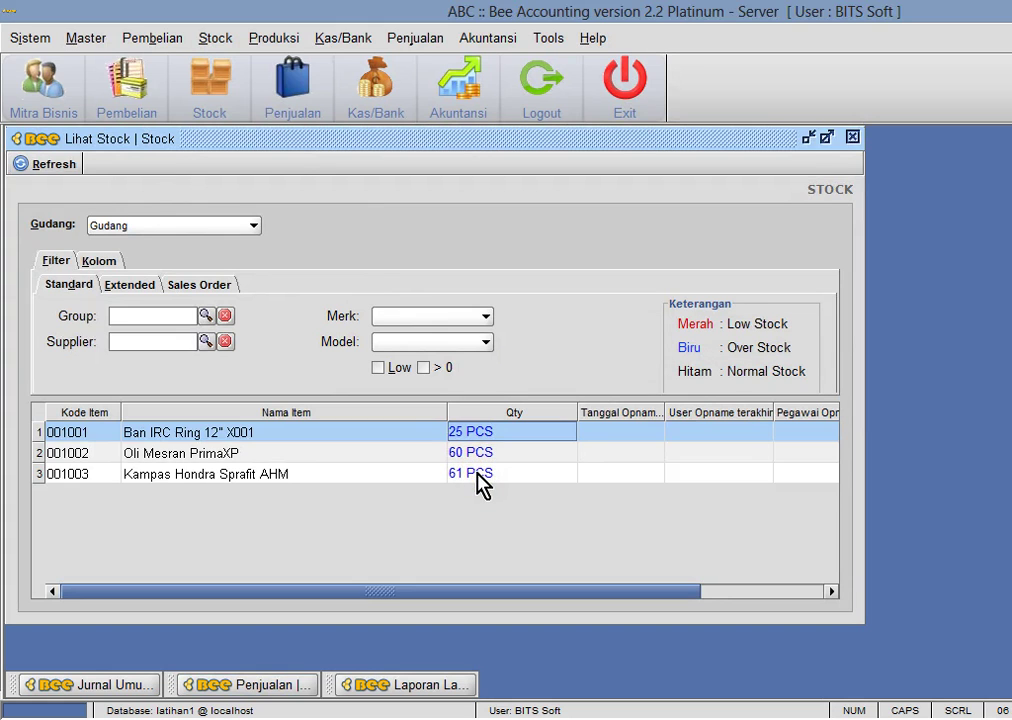
click(479, 474)
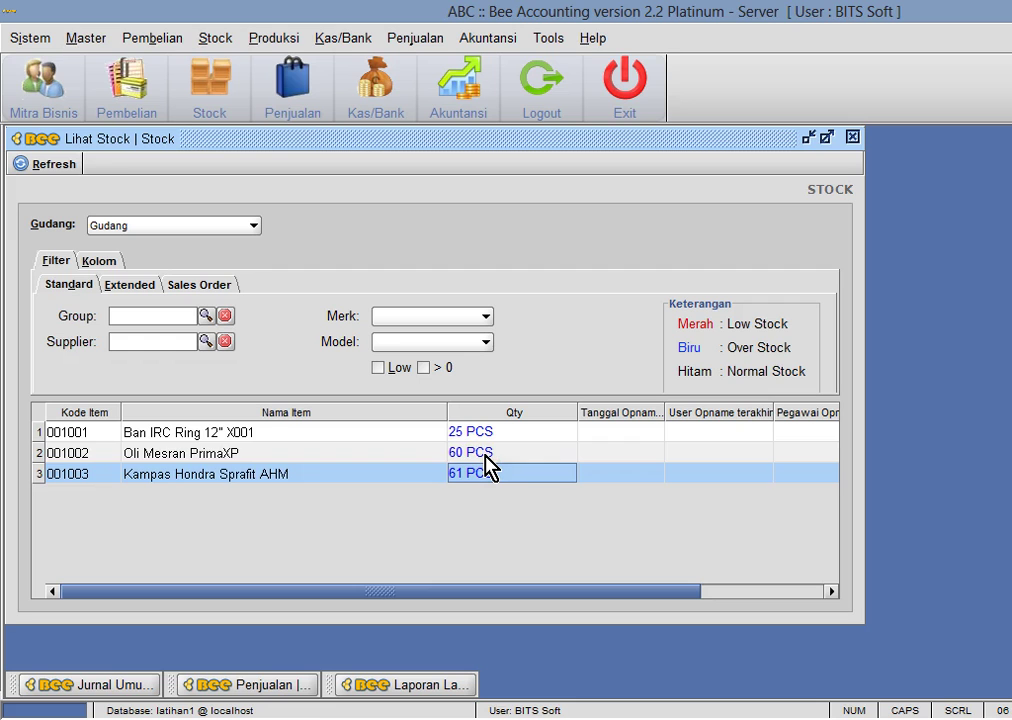
click(485, 455)
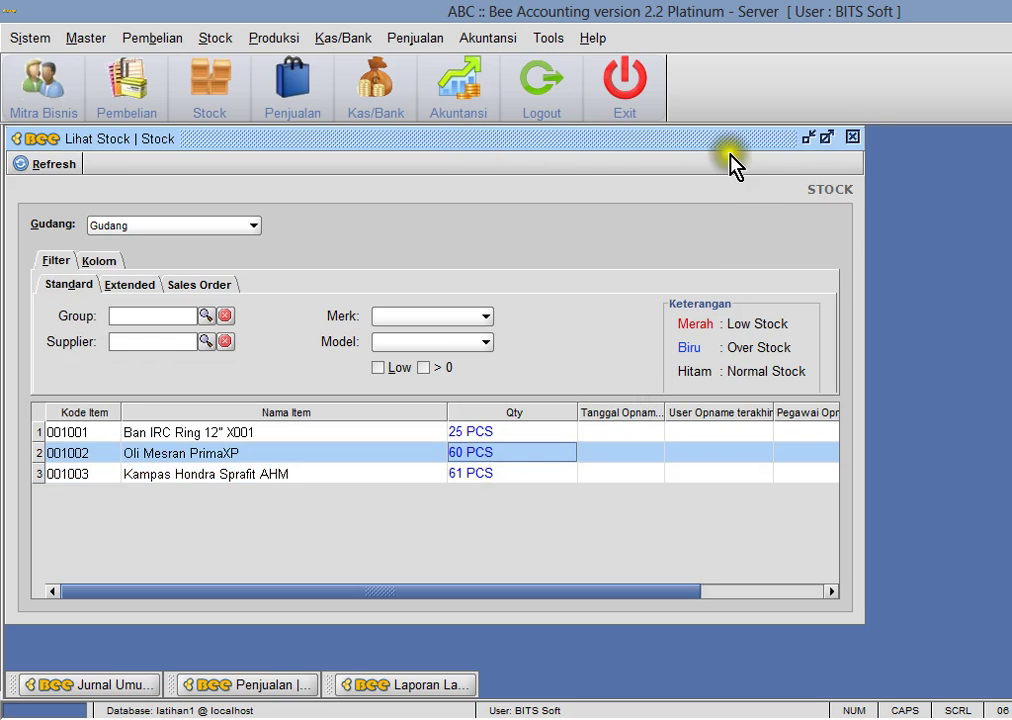
click(180, 478)
click(373, 457)
click(368, 478)
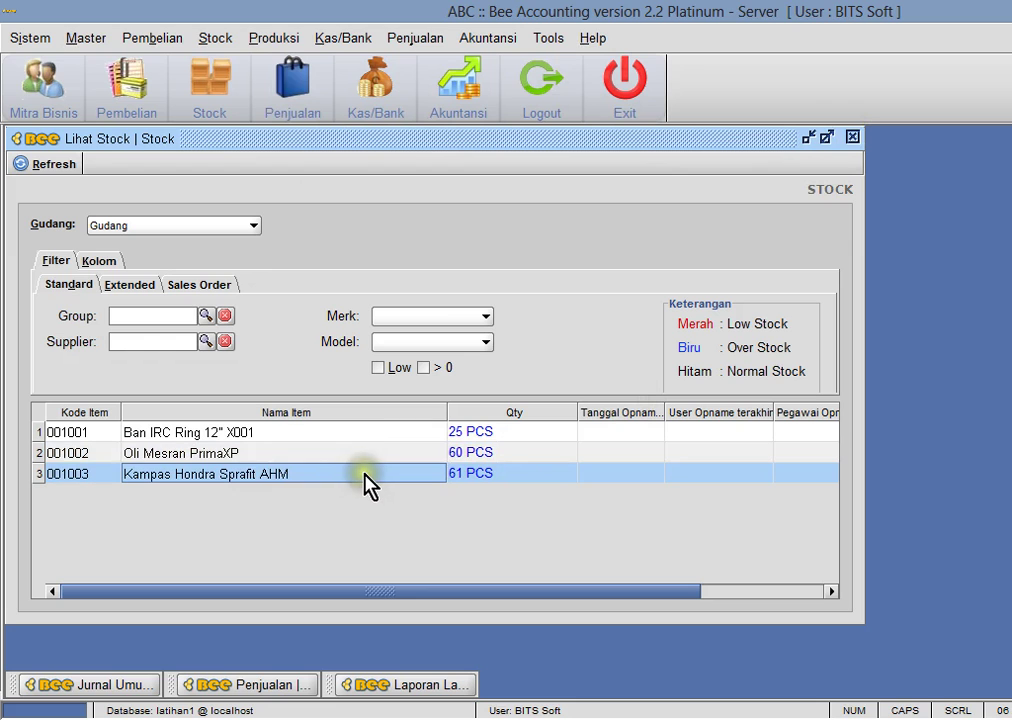
click(368, 458)
click(229, 40)
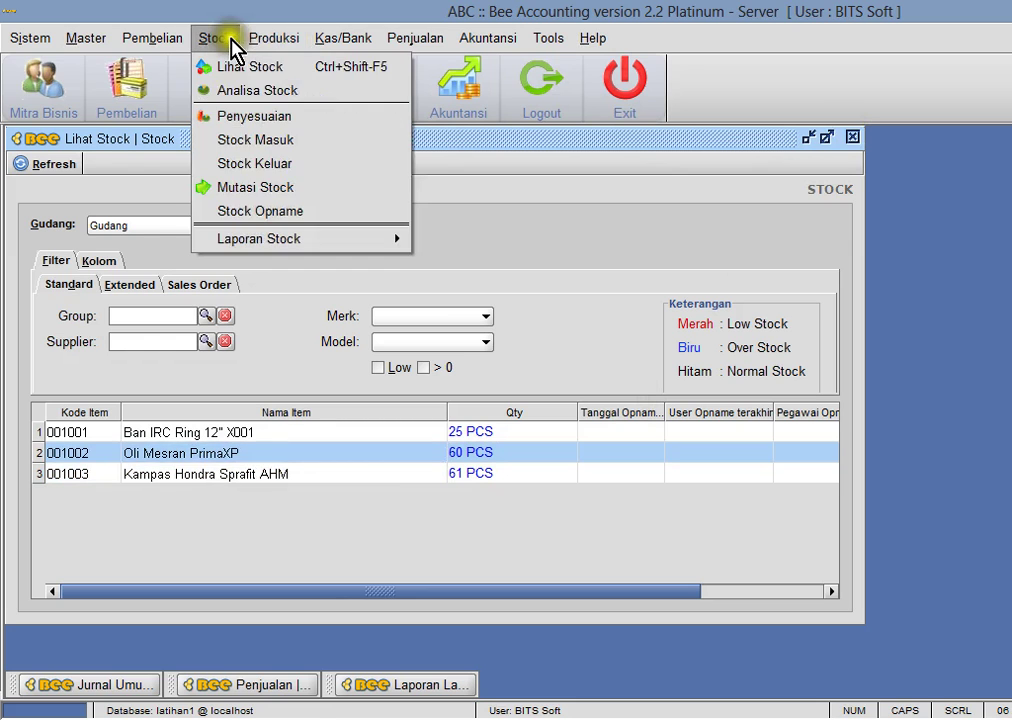
- Open the Laporan Kartu Stock report and select item 001002 Oli Mesran PrimaXP
mouse_move(359, 242)
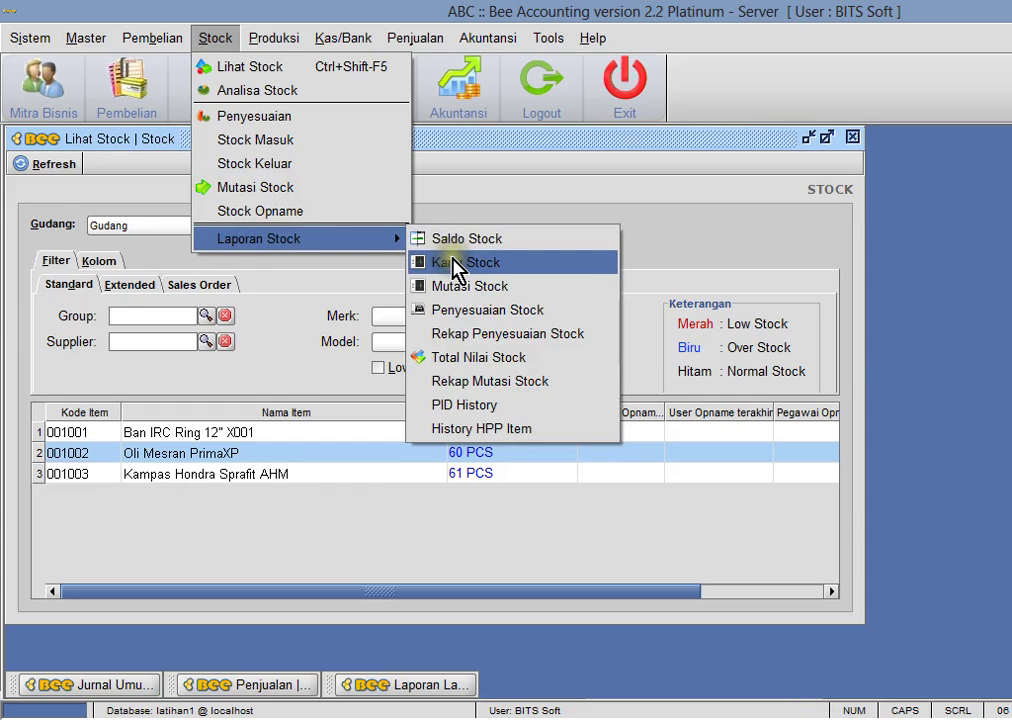
click(455, 264)
drag(287, 140, 897, 165)
click(748, 271)
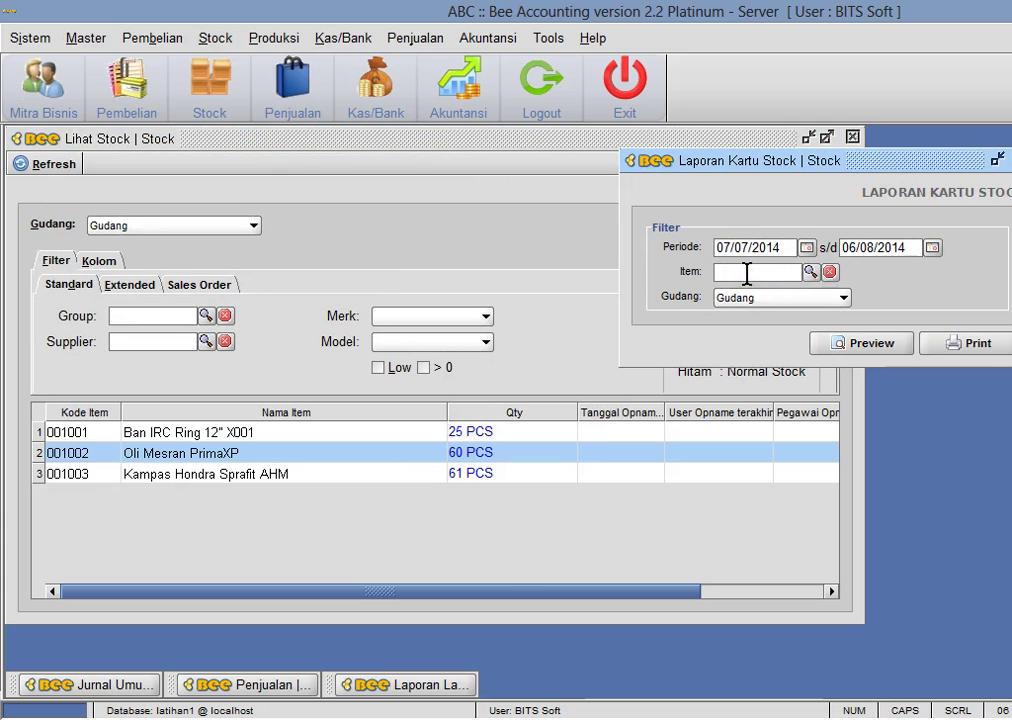
key(Return)
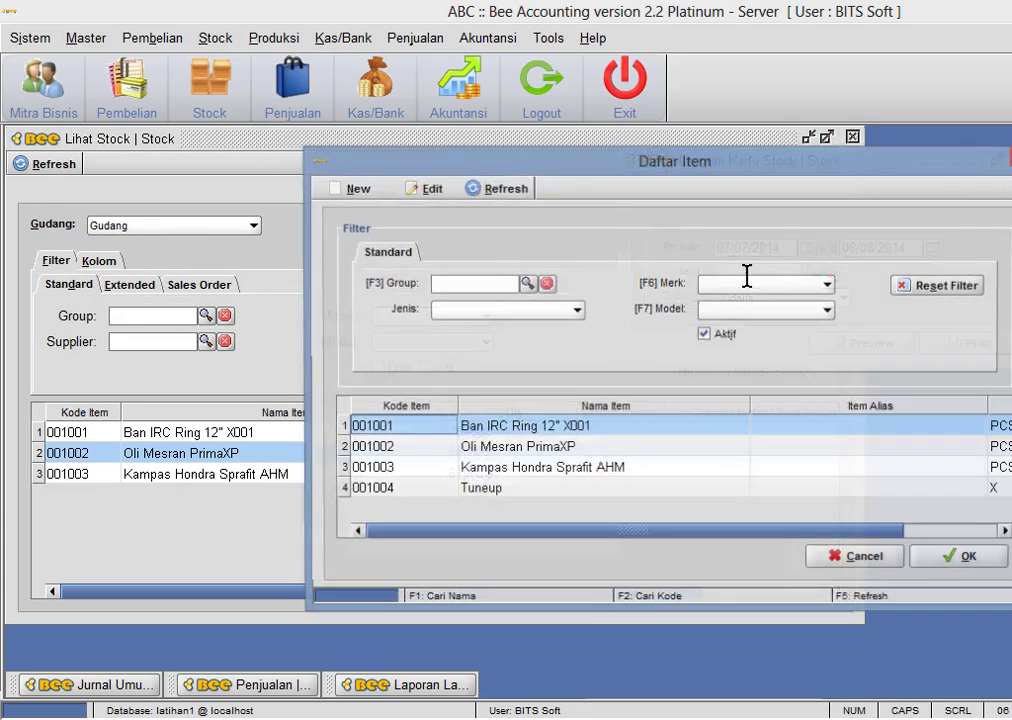
double_click(503, 451)
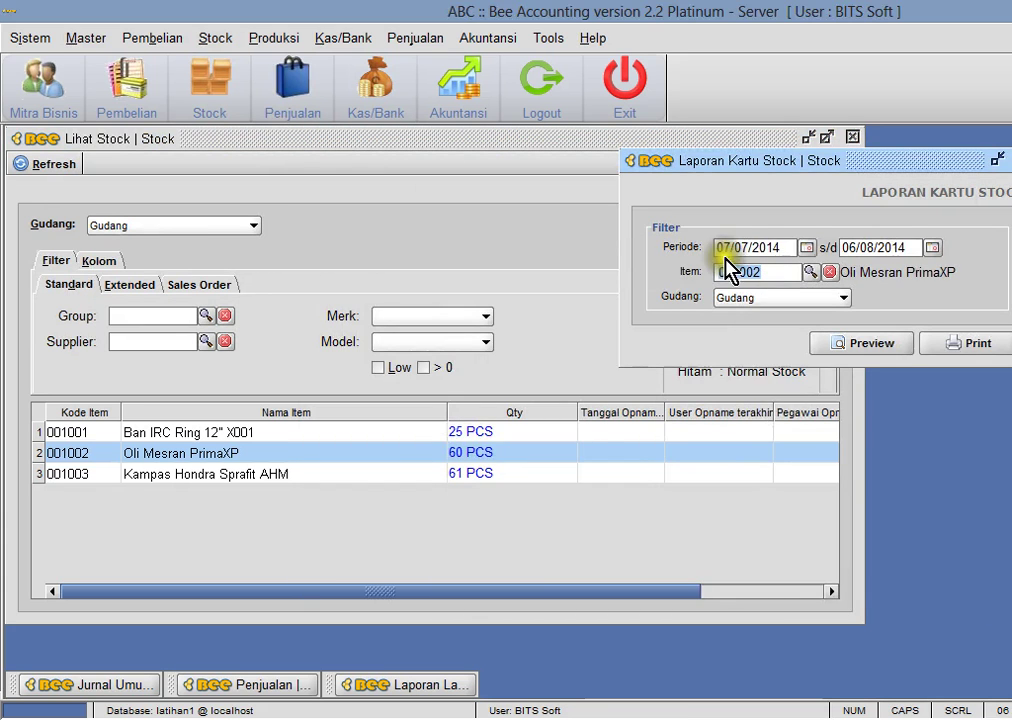
- Preview the stock card from 01/01/2014 showing the 60 PCS purchase, then close it
click(747, 250)
click(855, 348)
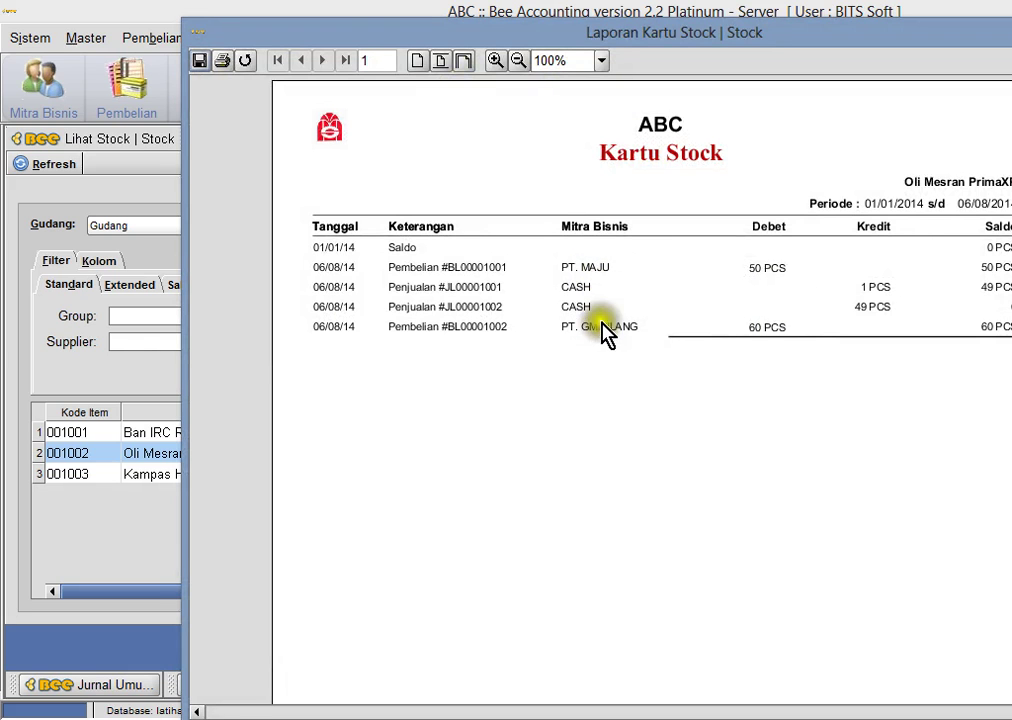
key(alt+F4)
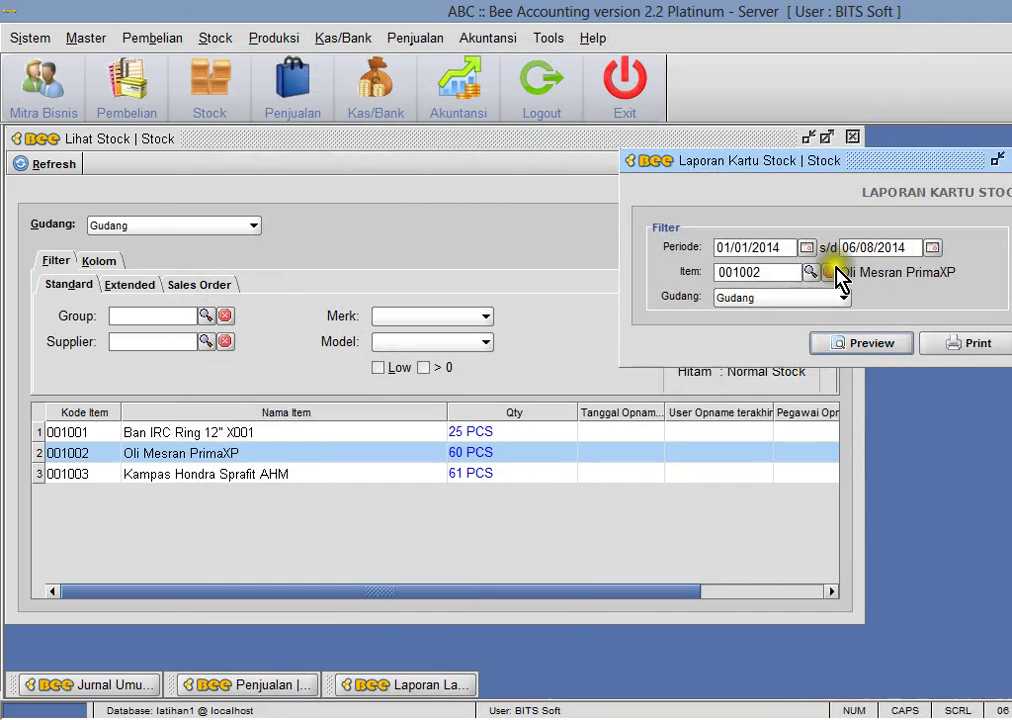
key(alt+F4)
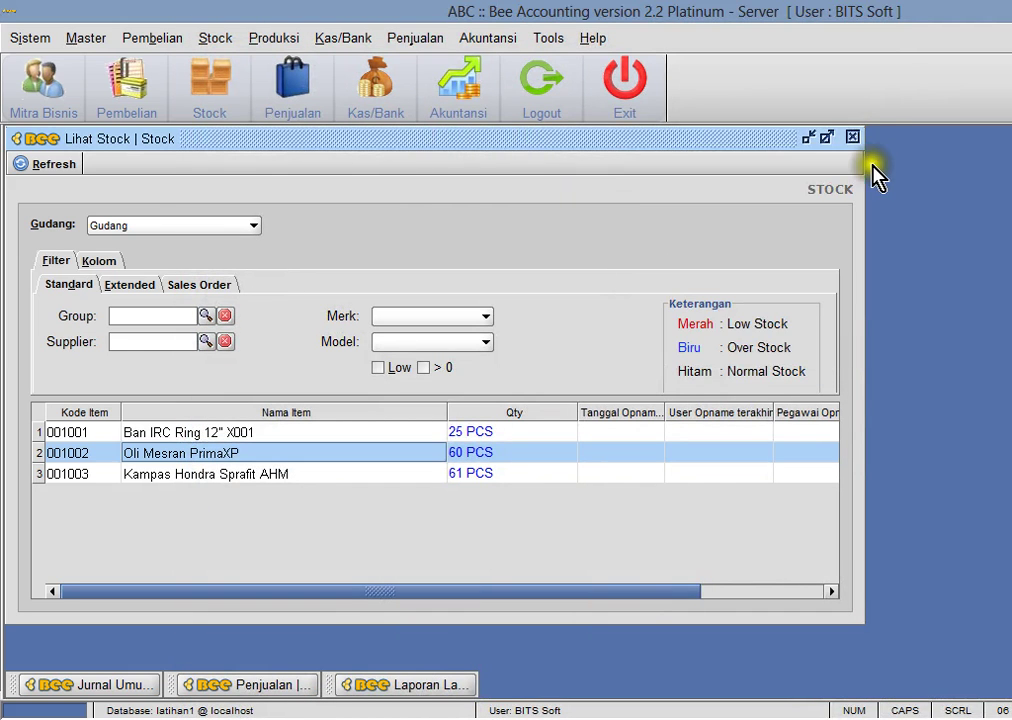
click(852, 137)
- Review the 8 Feb Piutang Usaha and tuneup income entries on rows 27–28 of simulasi1.xls
key(alt+Tab)
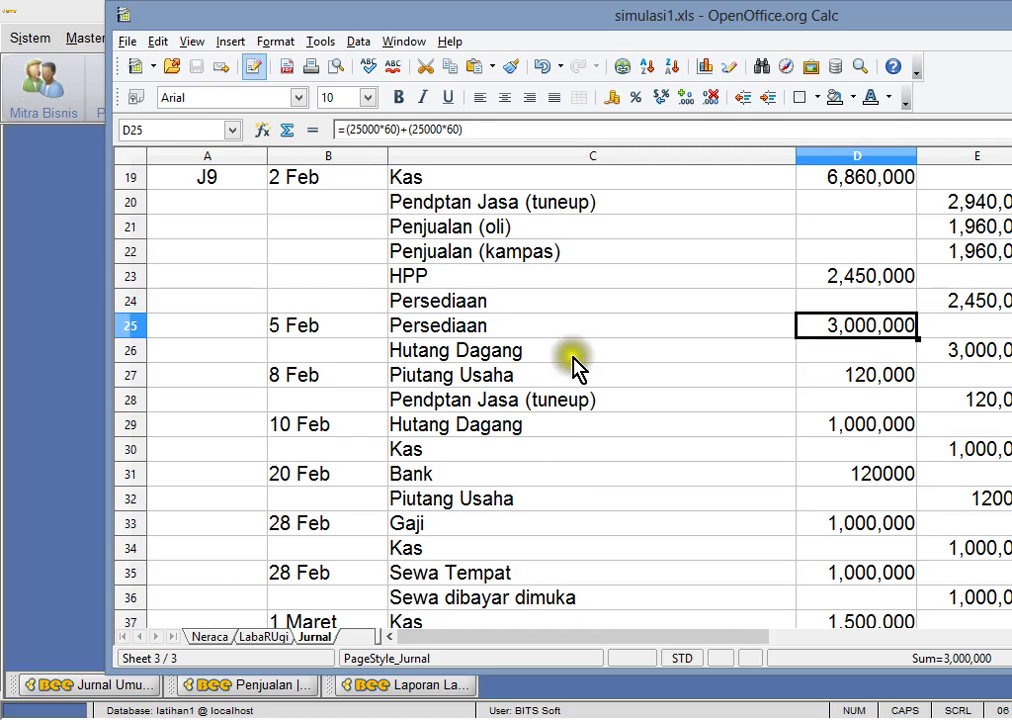
click(493, 389)
click(487, 395)
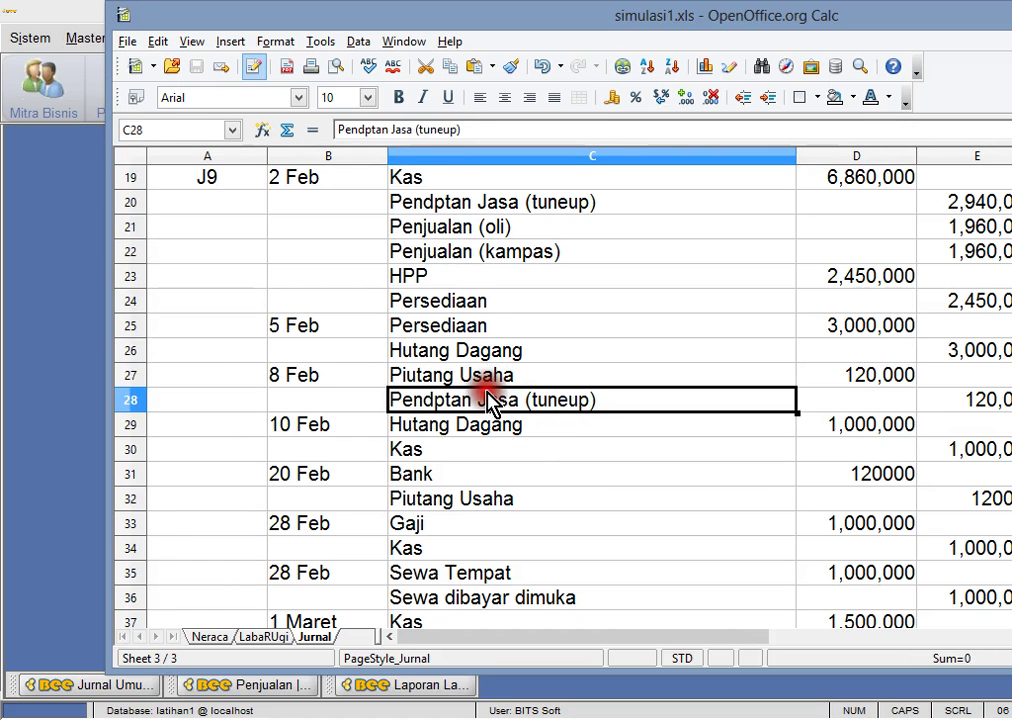
key(alt+Tab)
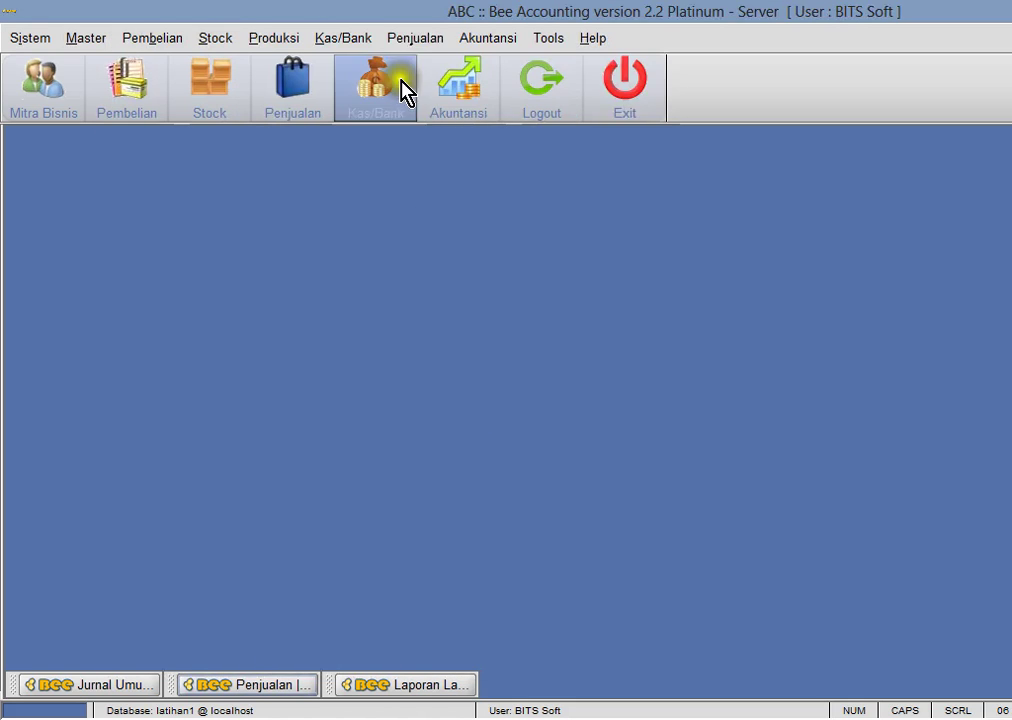
- Open the Penjualan sales entry form from the sales menu
click(420, 39)
mouse_move(460, 140)
click(733, 165)
drag(242, 142, 380, 154)
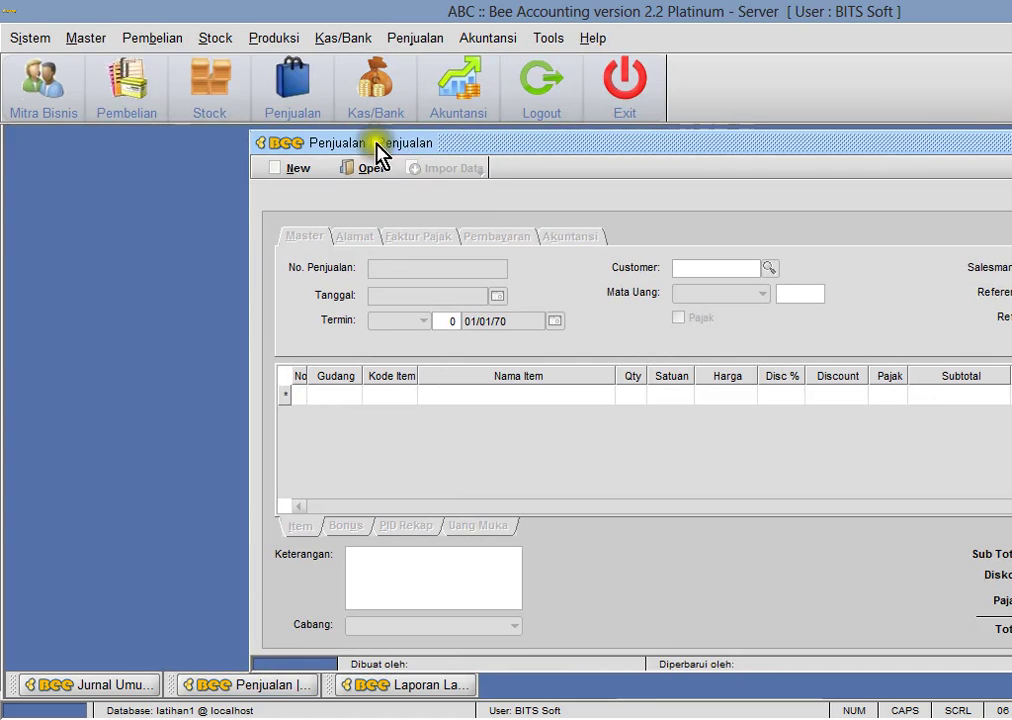
- Start a new Mitra Bisnis record, close that form, and begin a new sale
click(98, 40)
mouse_move(110, 68)
click(302, 92)
click(52, 163)
click(490, 145)
click(842, 137)
drag(846, 155, 731, 156)
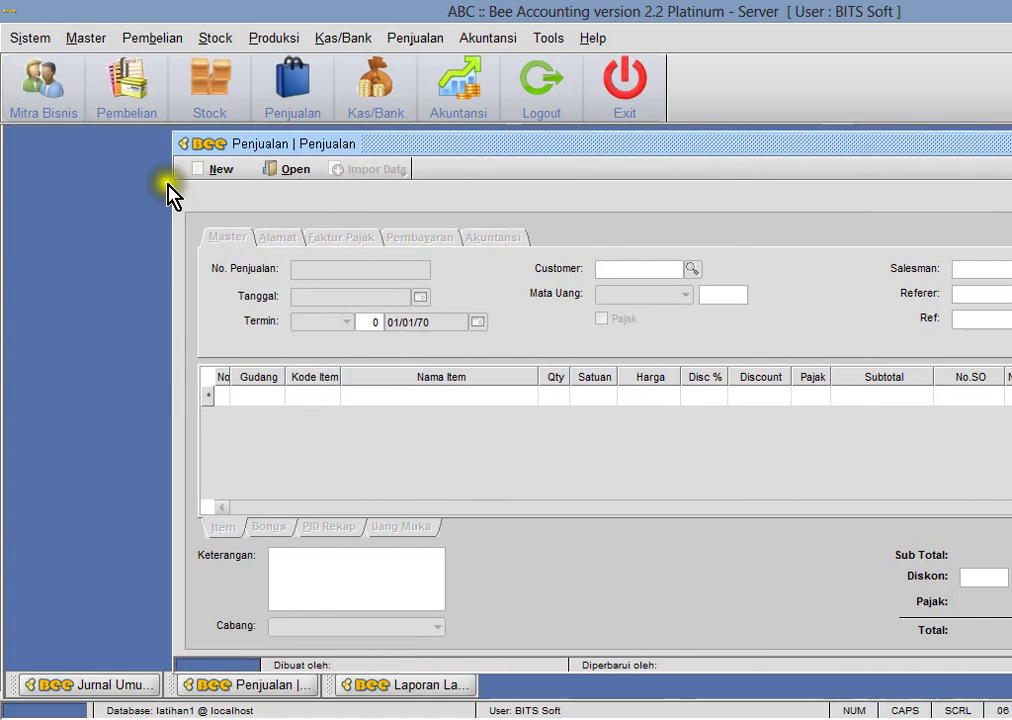
click(216, 169)
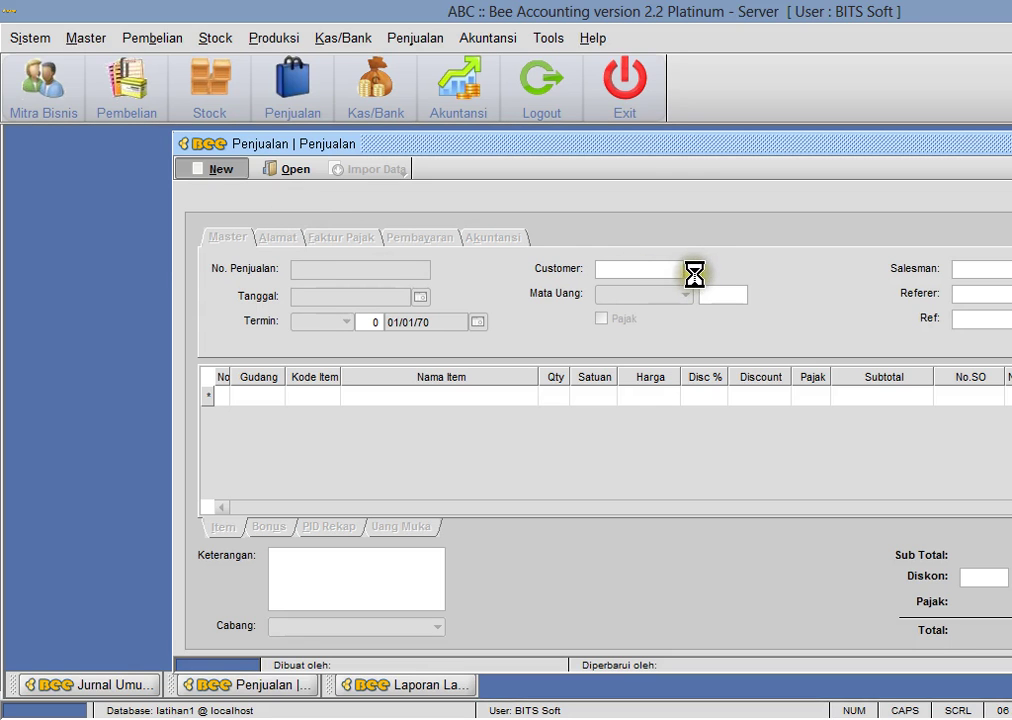
- Register and save a new customer from the sale's customer lookup
click(695, 272)
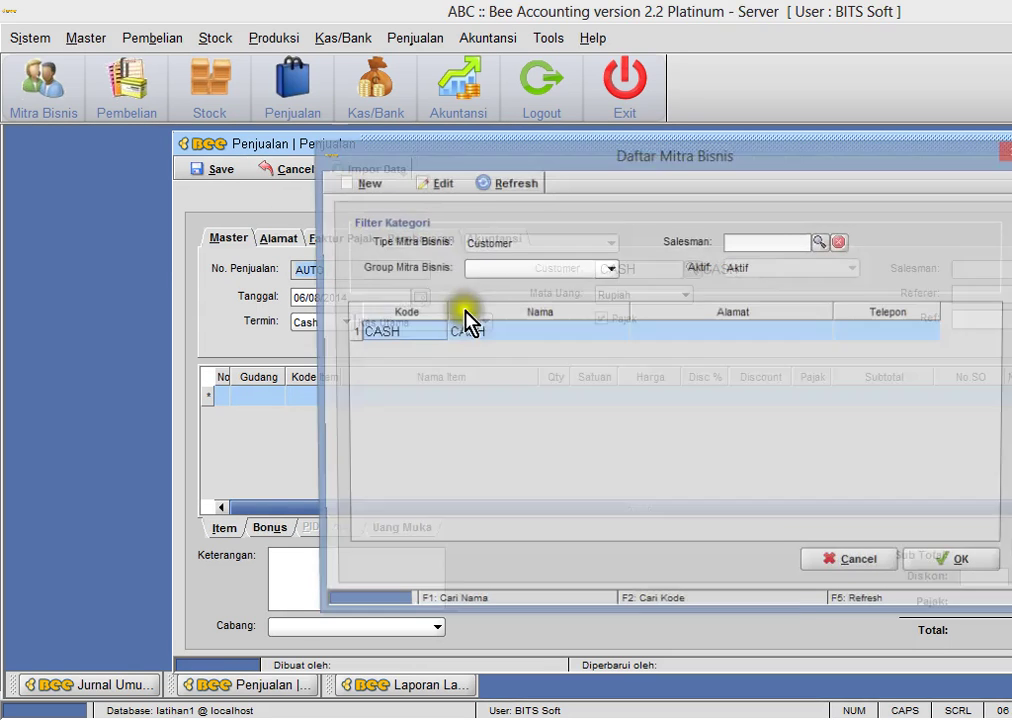
click(366, 184)
click(442, 236)
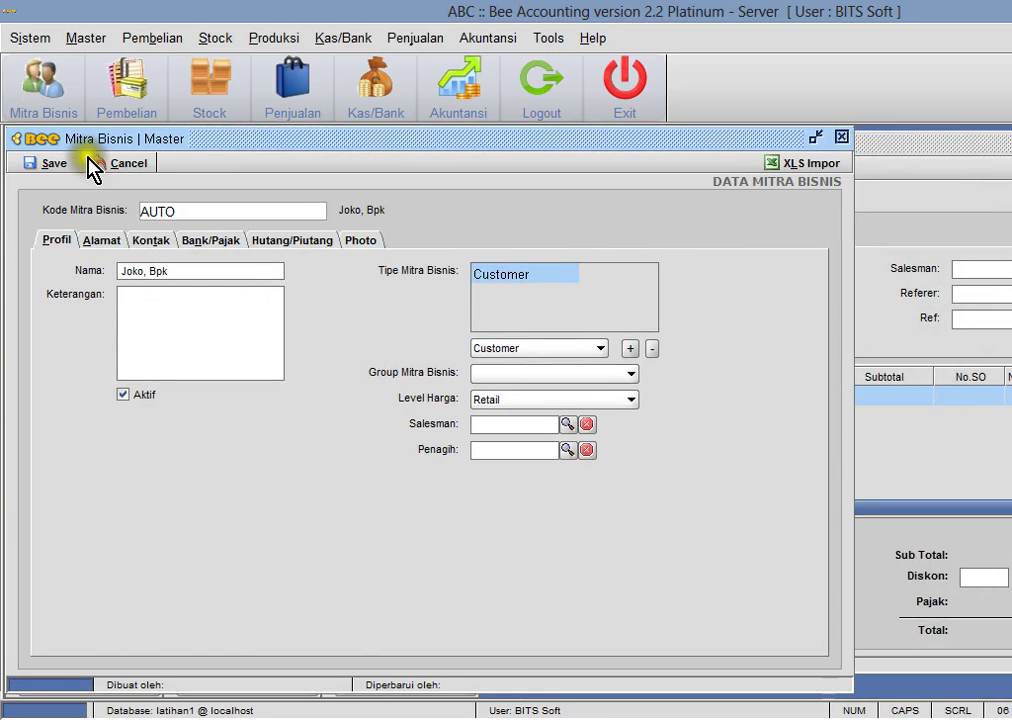
click(42, 162)
key(Return)
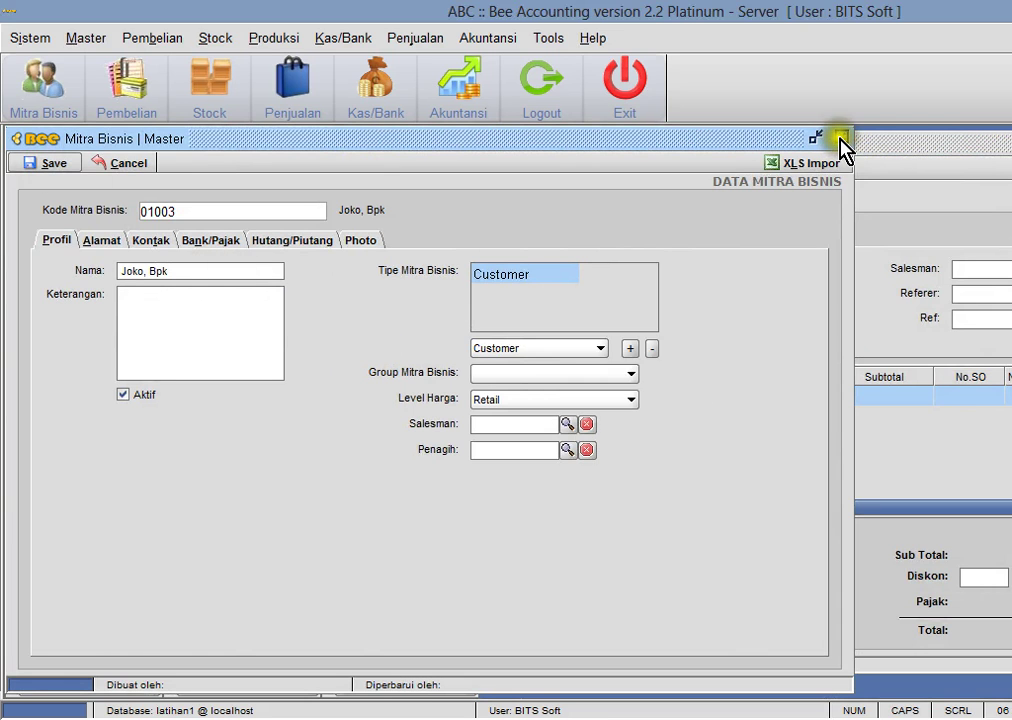
click(841, 137)
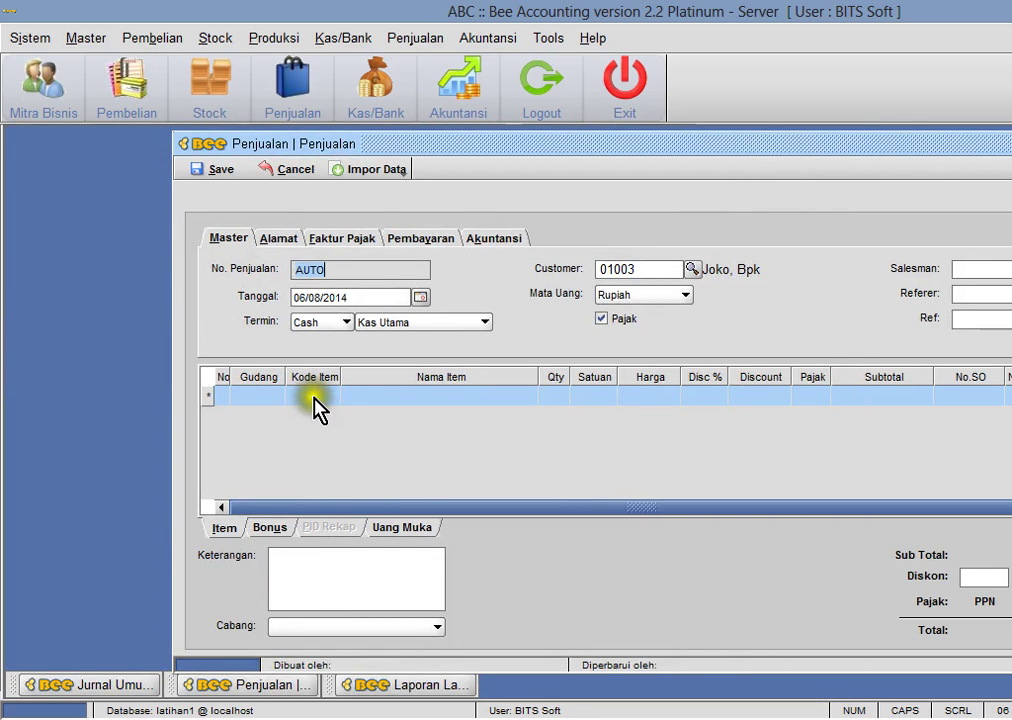
- Set the sale's payment terms to Credit with 7 days
click(338, 323)
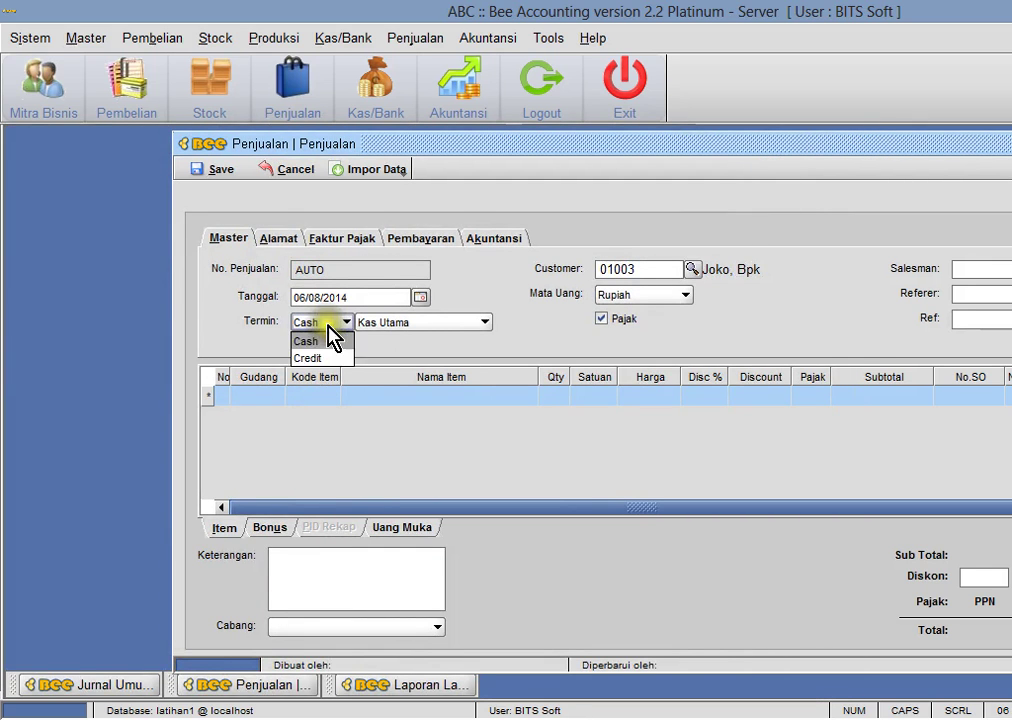
click(326, 357)
click(372, 321)
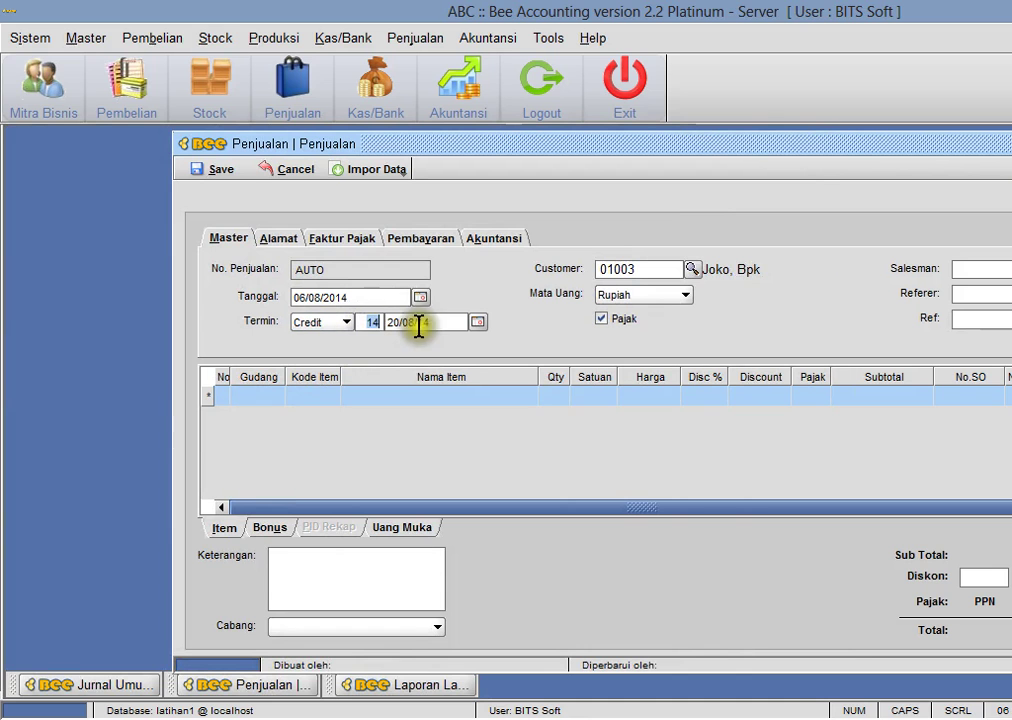
- Add item 001004 Tuneup to the first sales row, quantity 2 at 60,000
double_click(334, 398)
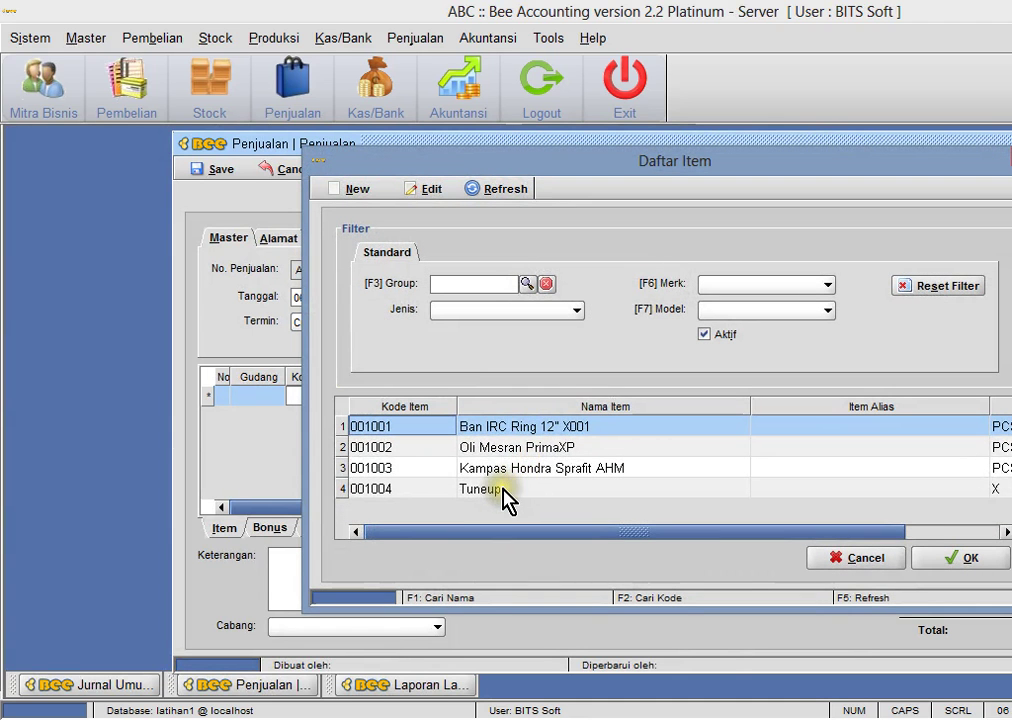
key(alt+Tab)
click(505, 495)
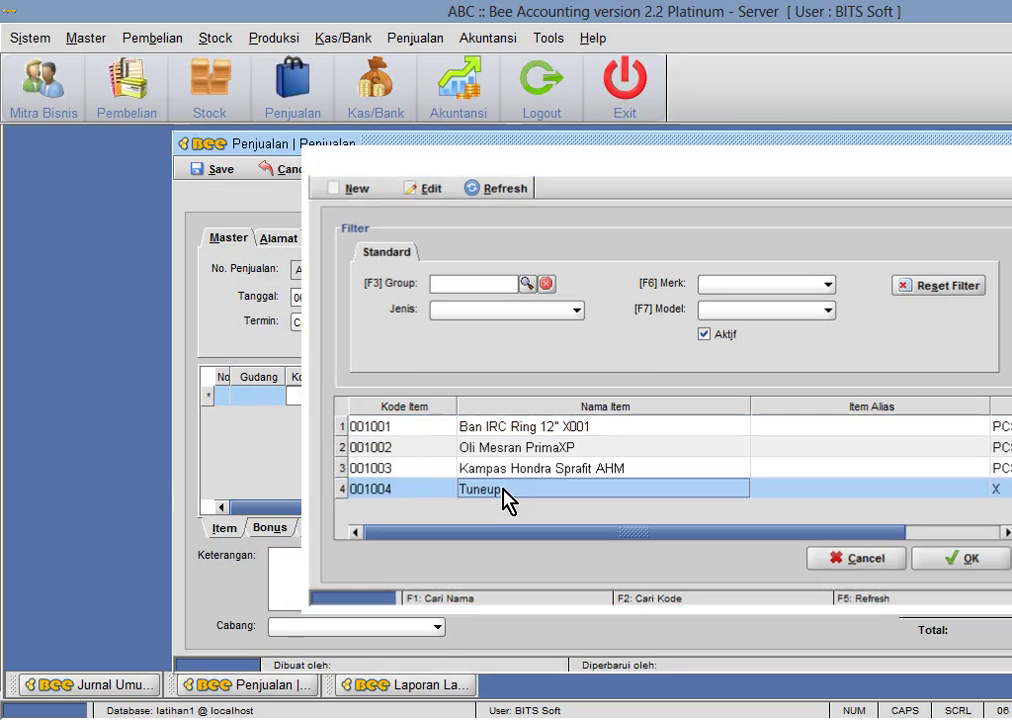
double_click(505, 495)
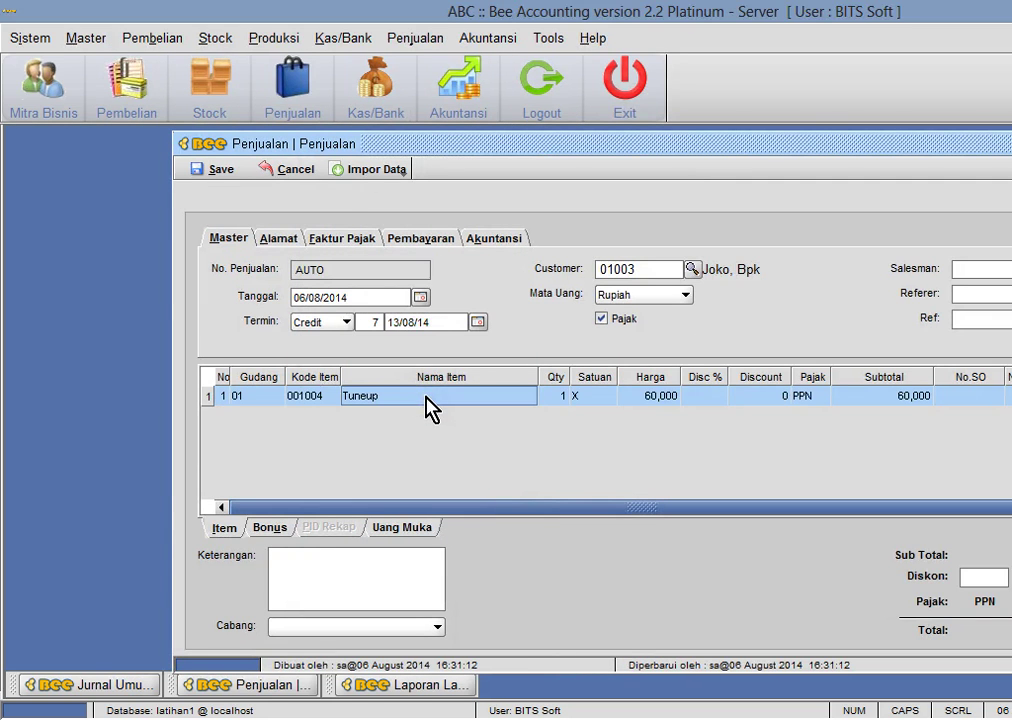
key(alt+Tab)
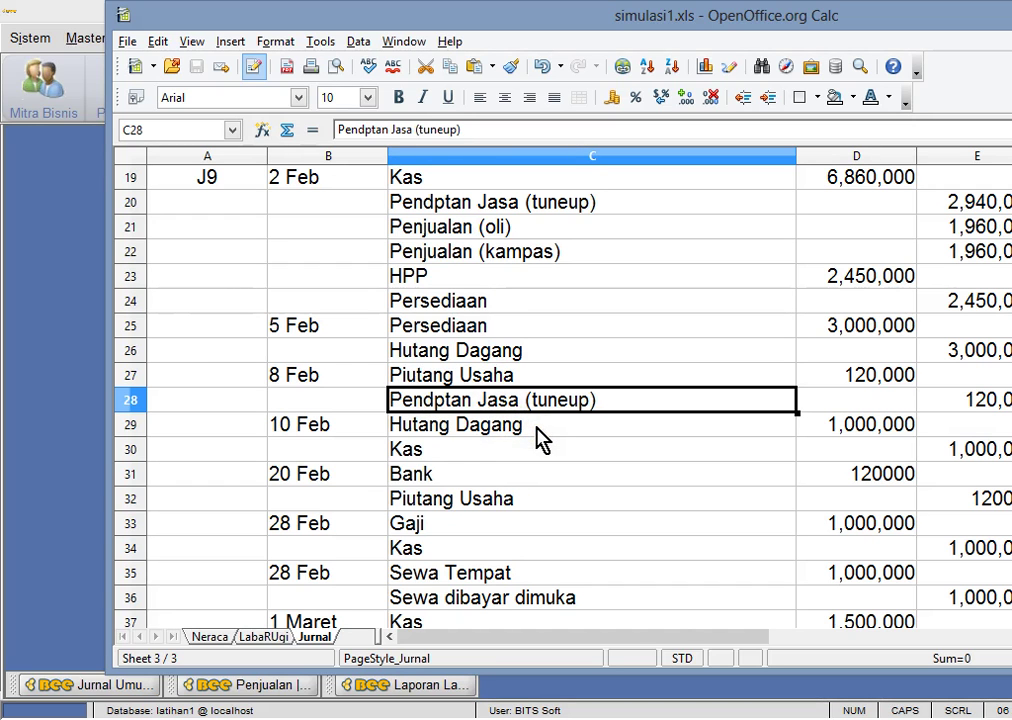
key(alt+Tab)
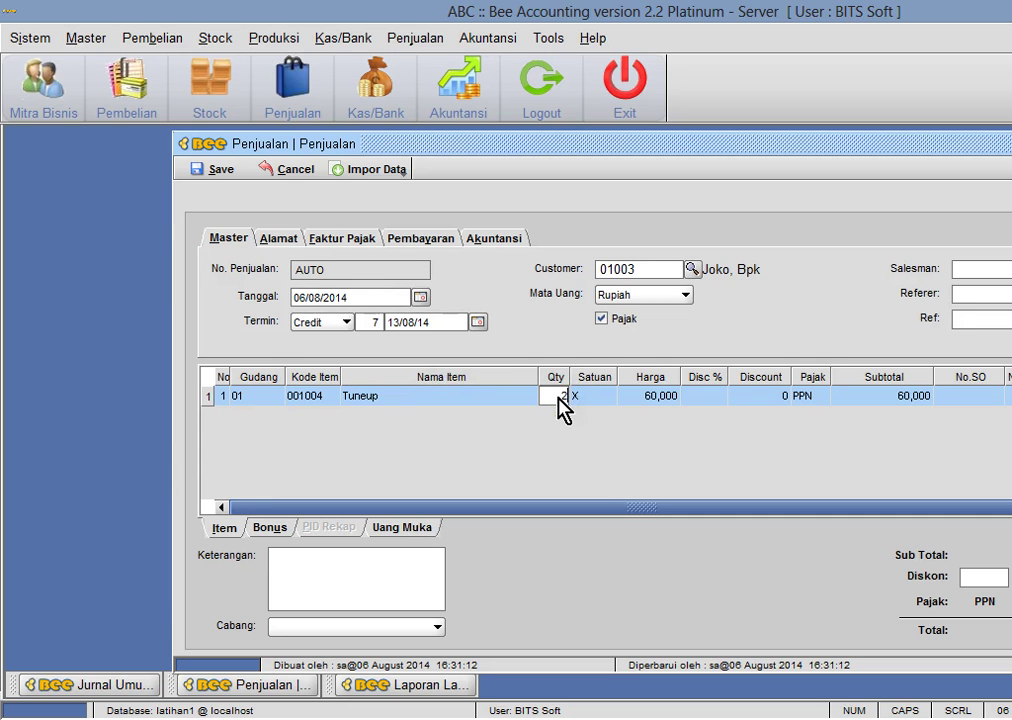
- Turn off tax on the sale, leaving a 120,000 subtotal
click(603, 320)
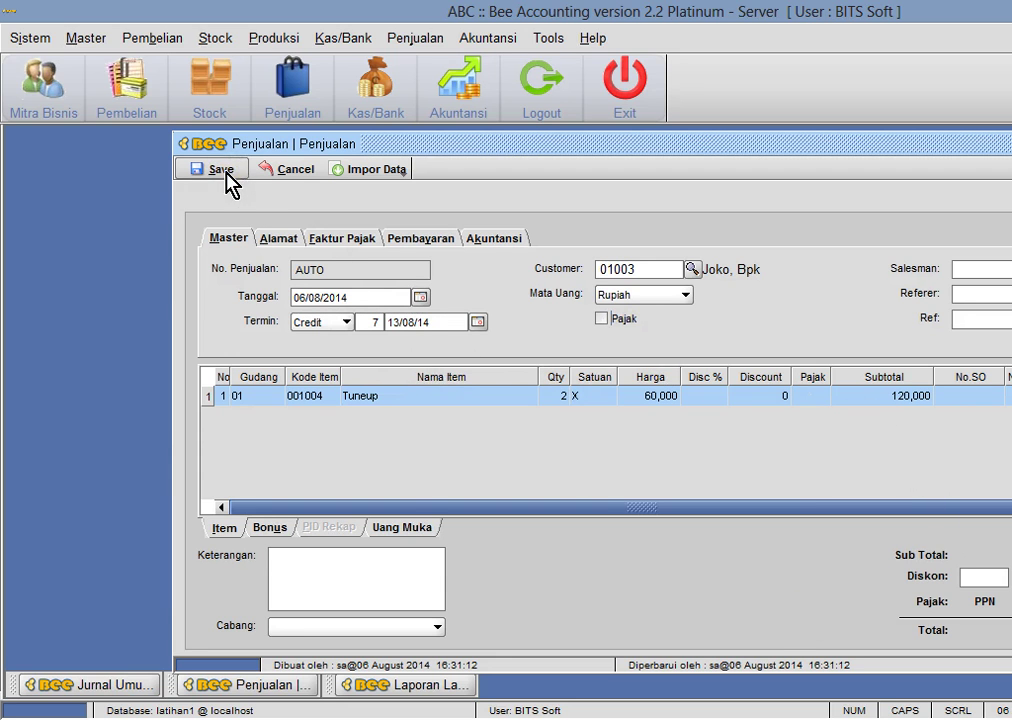
drag(290, 145, 438, 145)
click(97, 42)
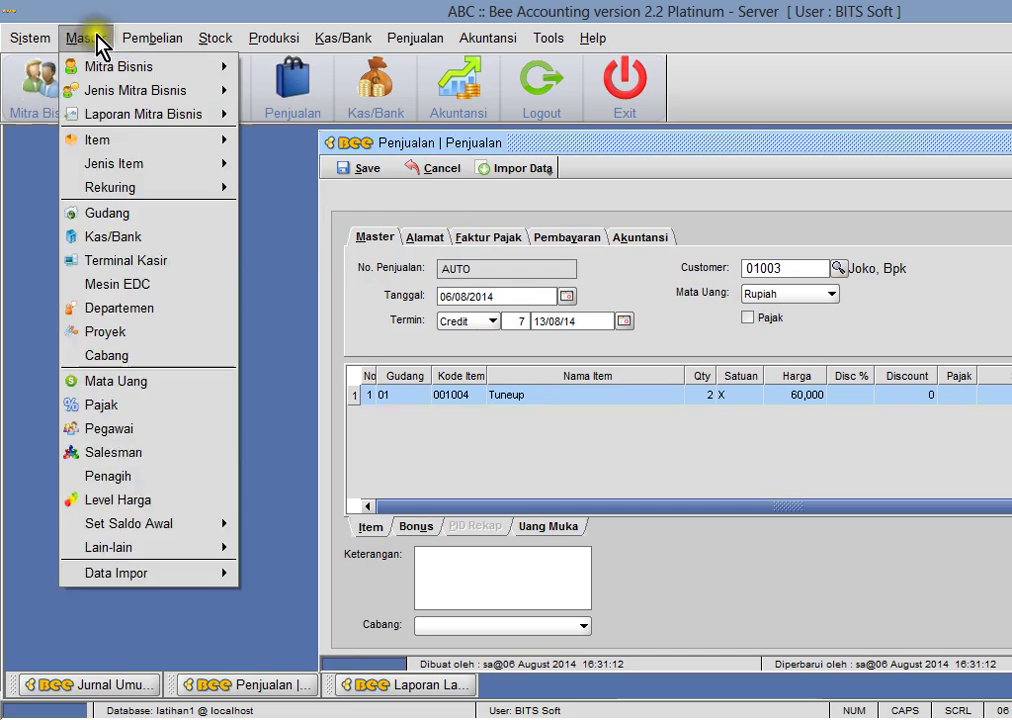
- Open the new customer's Mitra Bisnis record and show its Hutang/Piutang tab (Cash terms, account 120002)
mouse_move(108, 66)
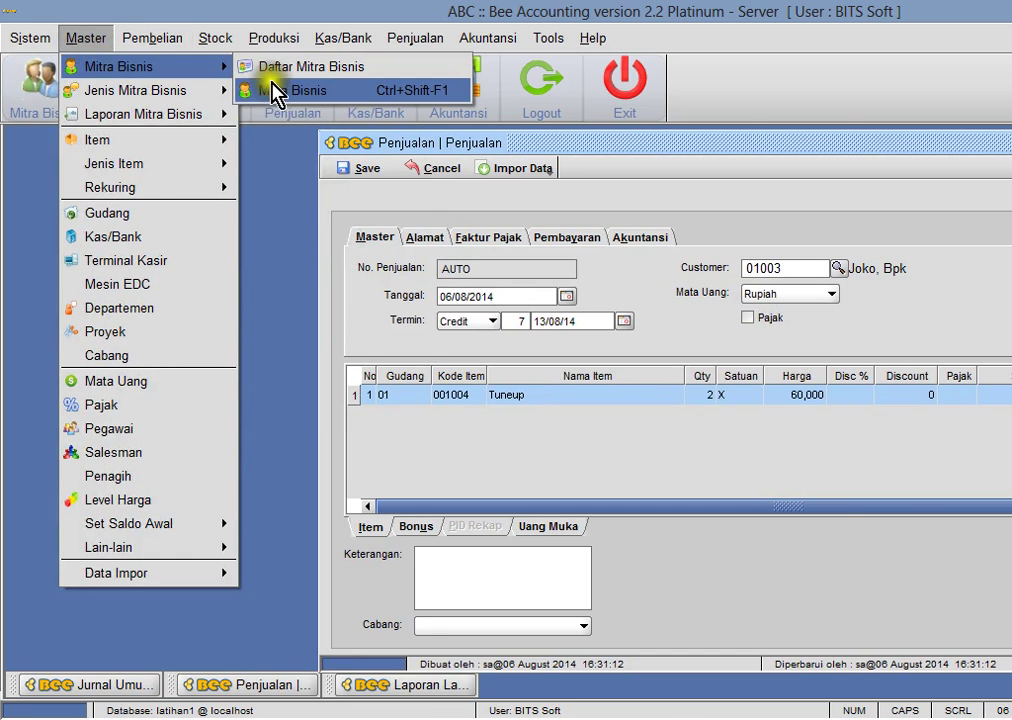
key(Return)
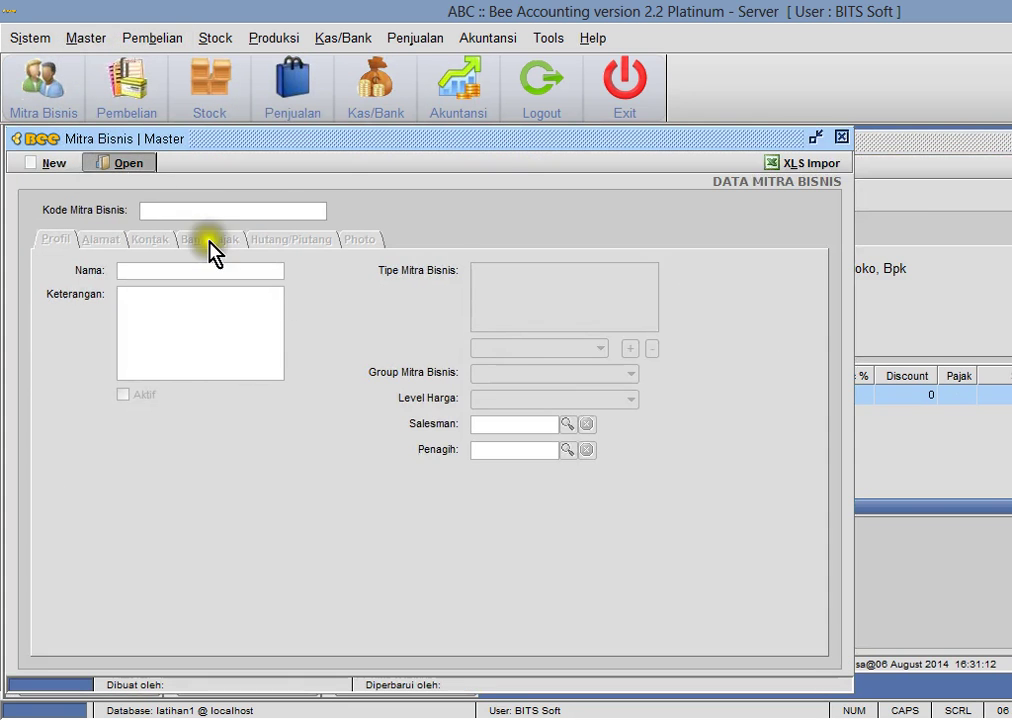
double_click(497, 384)
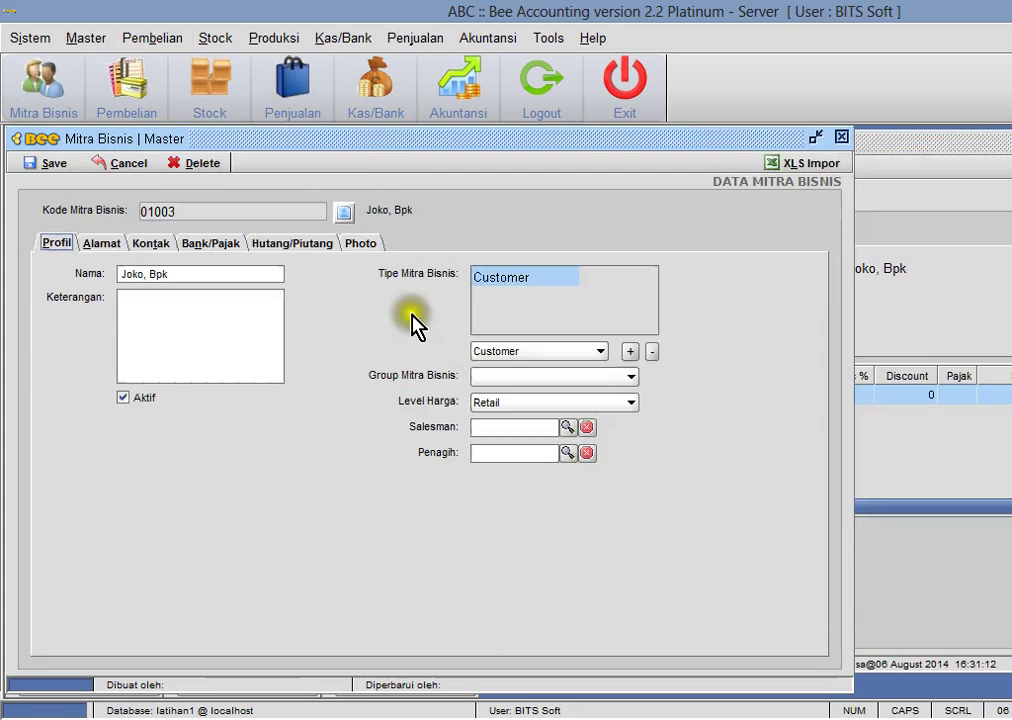
click(293, 243)
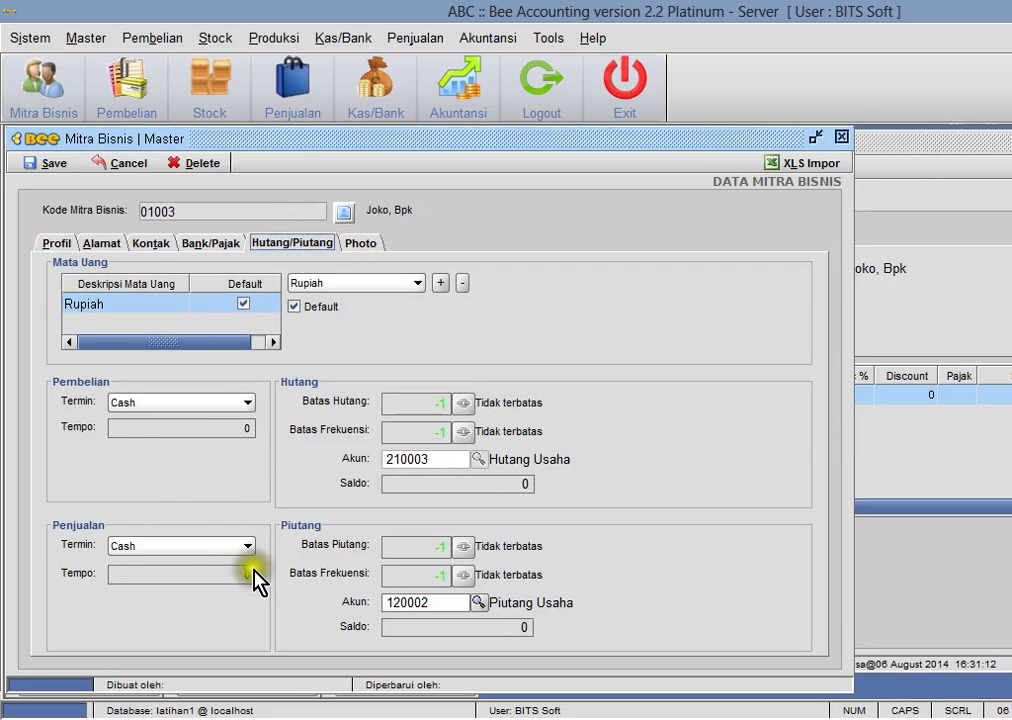
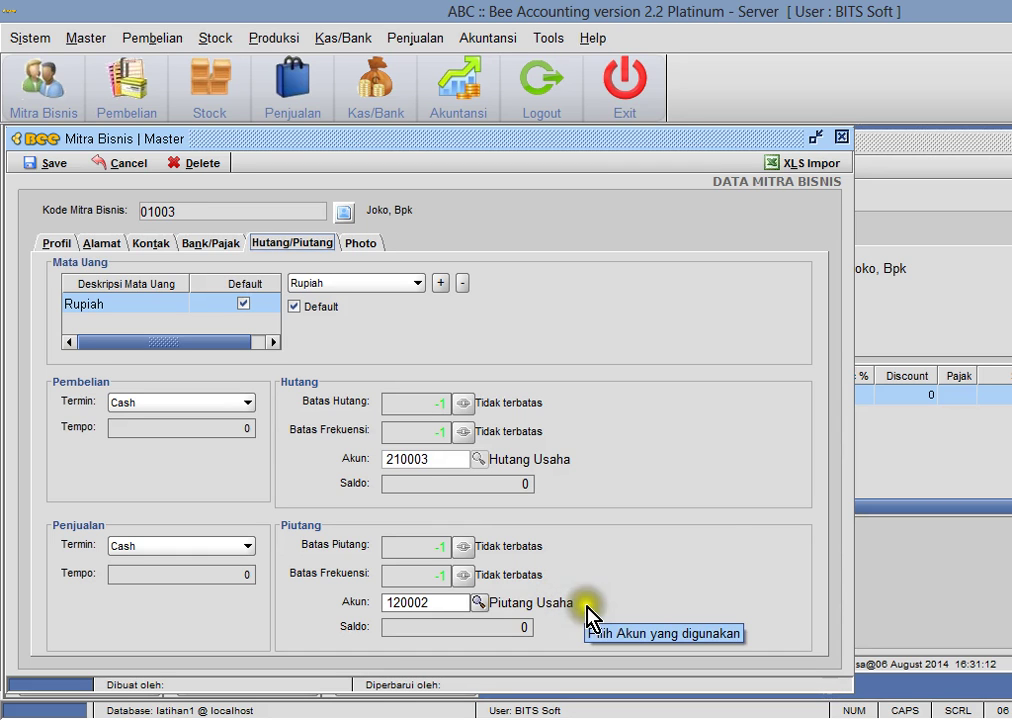
- Save the credit invoice for two 60,000 tune-ups without printing it
click(845, 140)
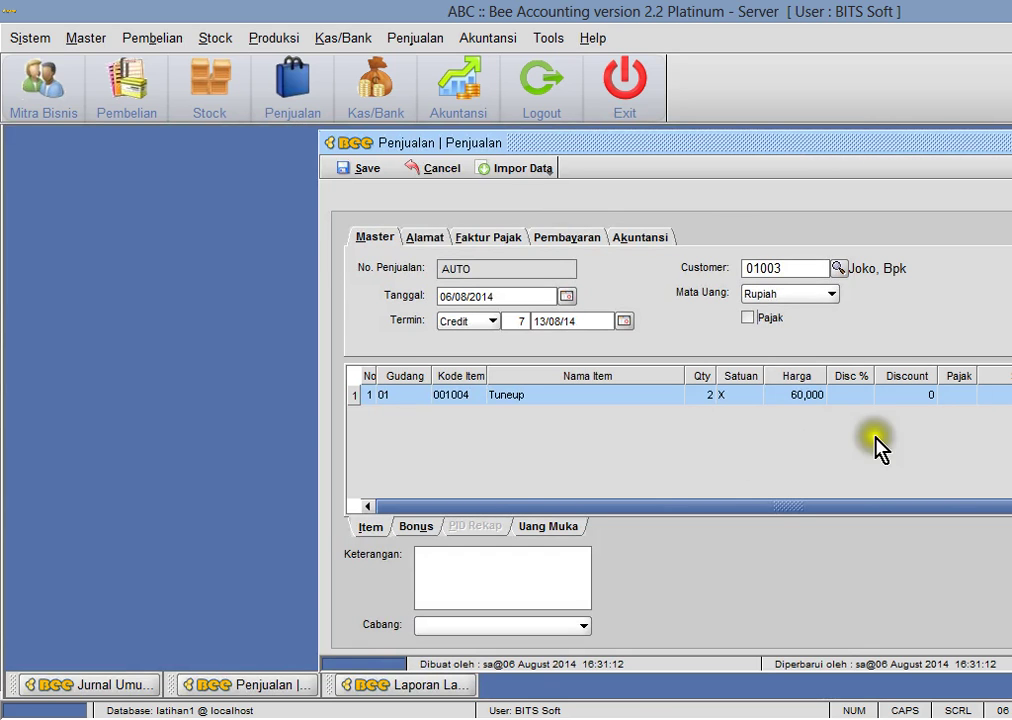
click(366, 170)
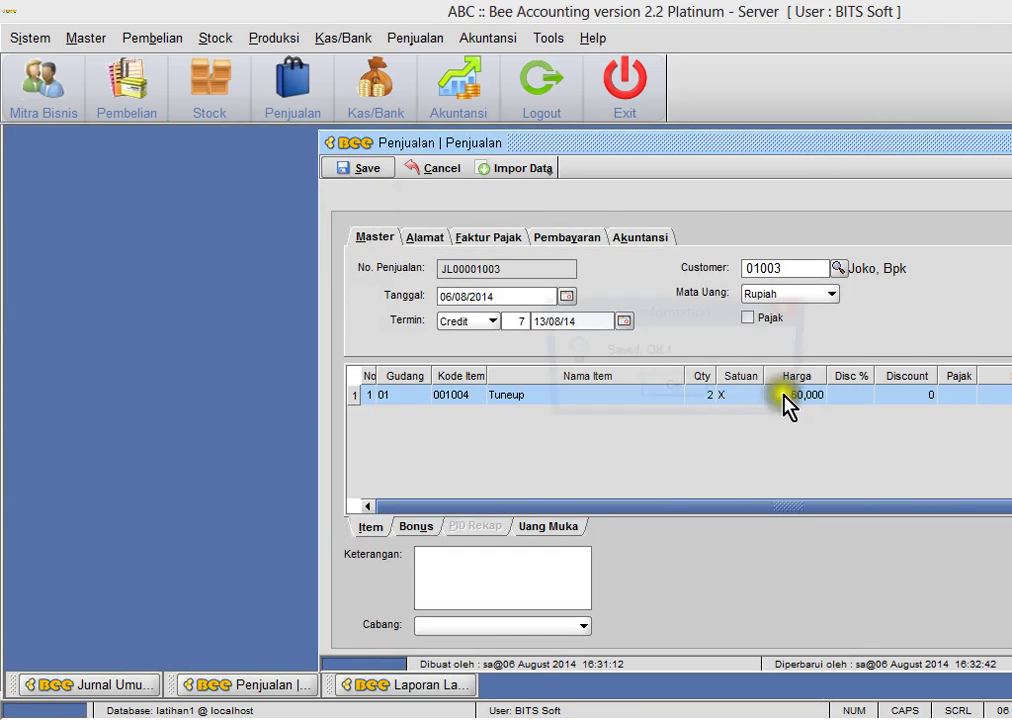
click(689, 391)
key(Escape)
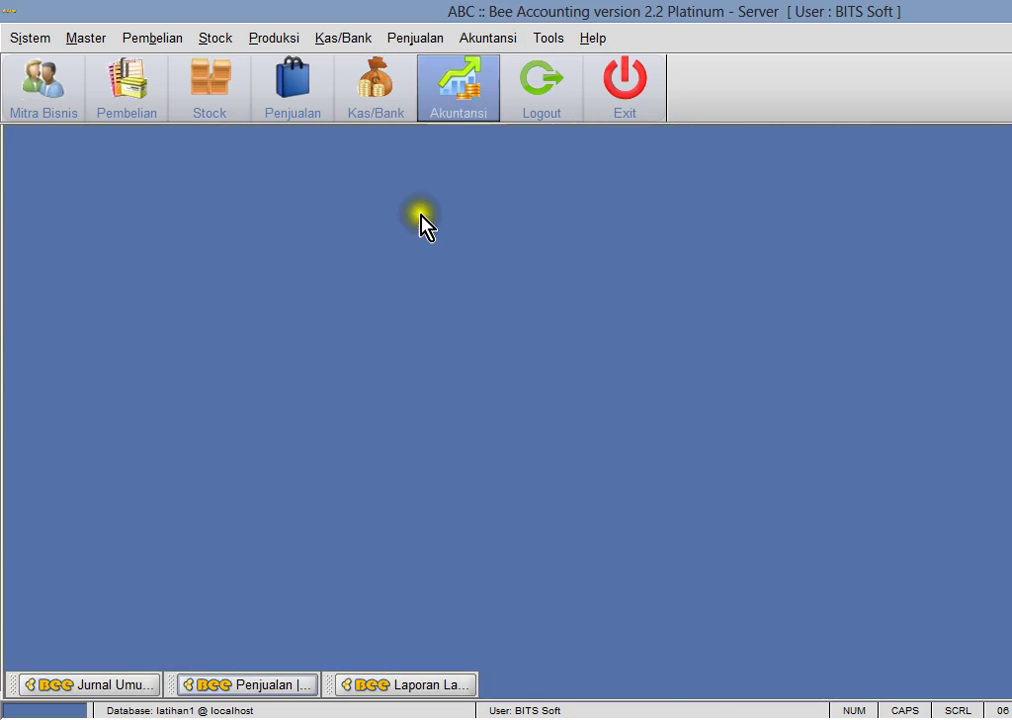
- Preview the Neraca balance sheet showing 120,000 in Piutang Usaha
click(541, 42)
mouse_move(487, 38)
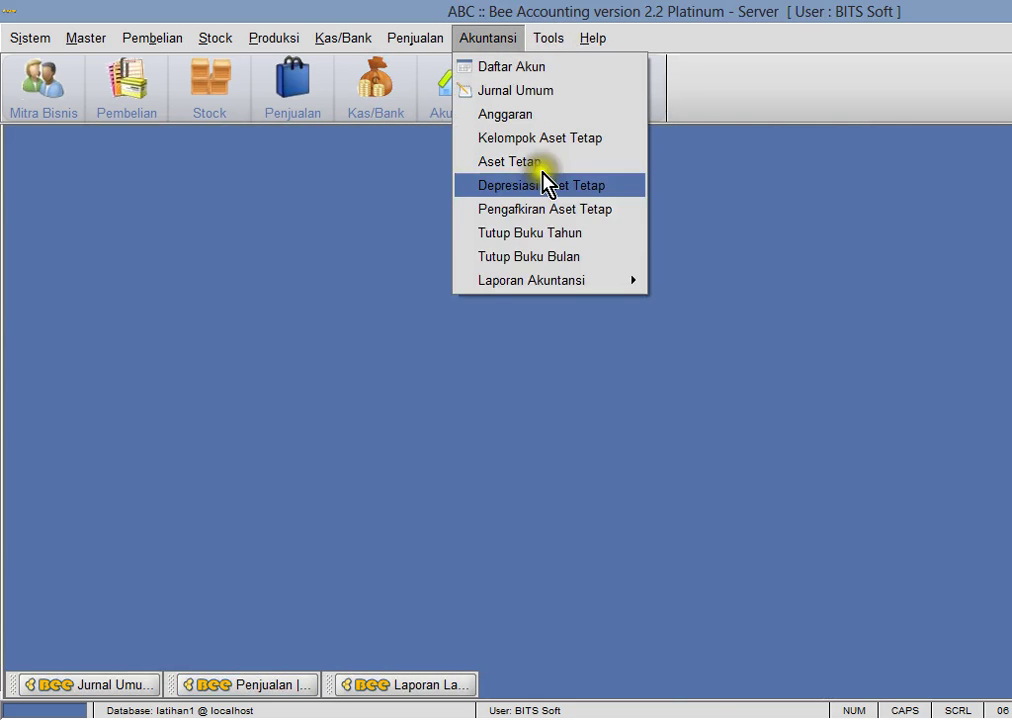
mouse_move(560, 289)
click(714, 358)
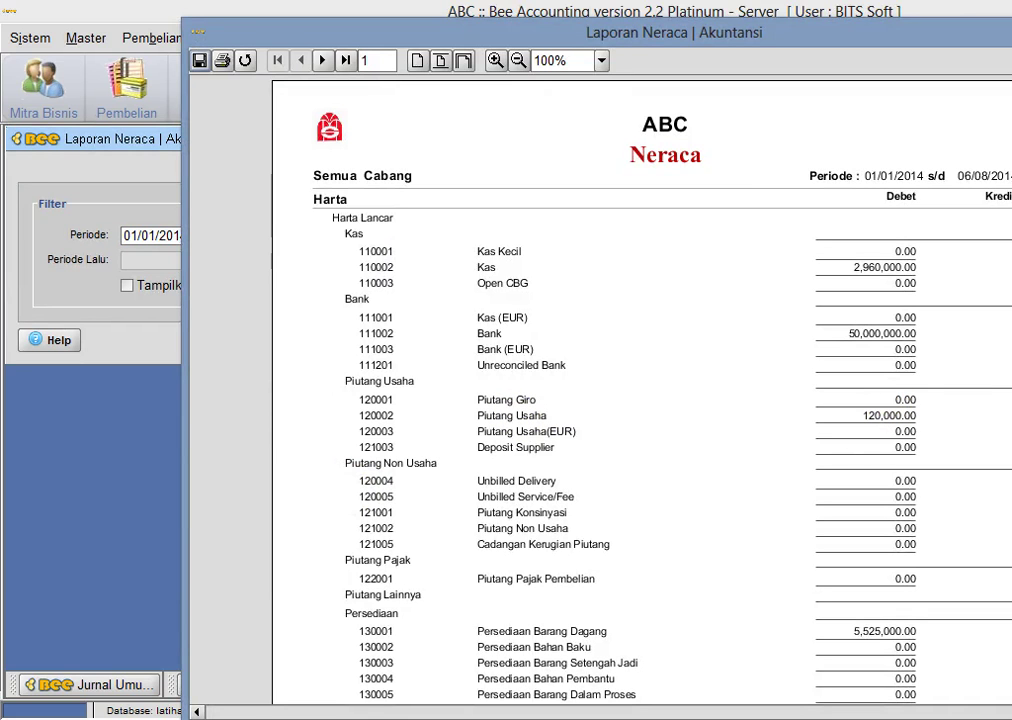
key(Escape)
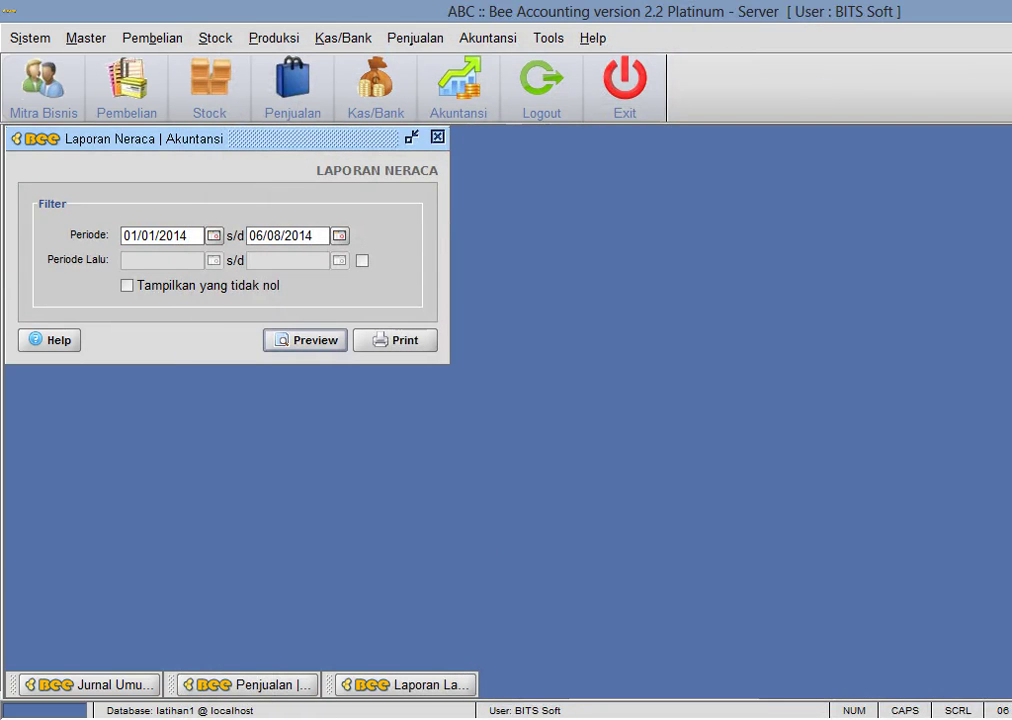
- Glance at the simulasi1.xls spreadsheet, then return to the Akuntansi menu
key(alt+Tab)
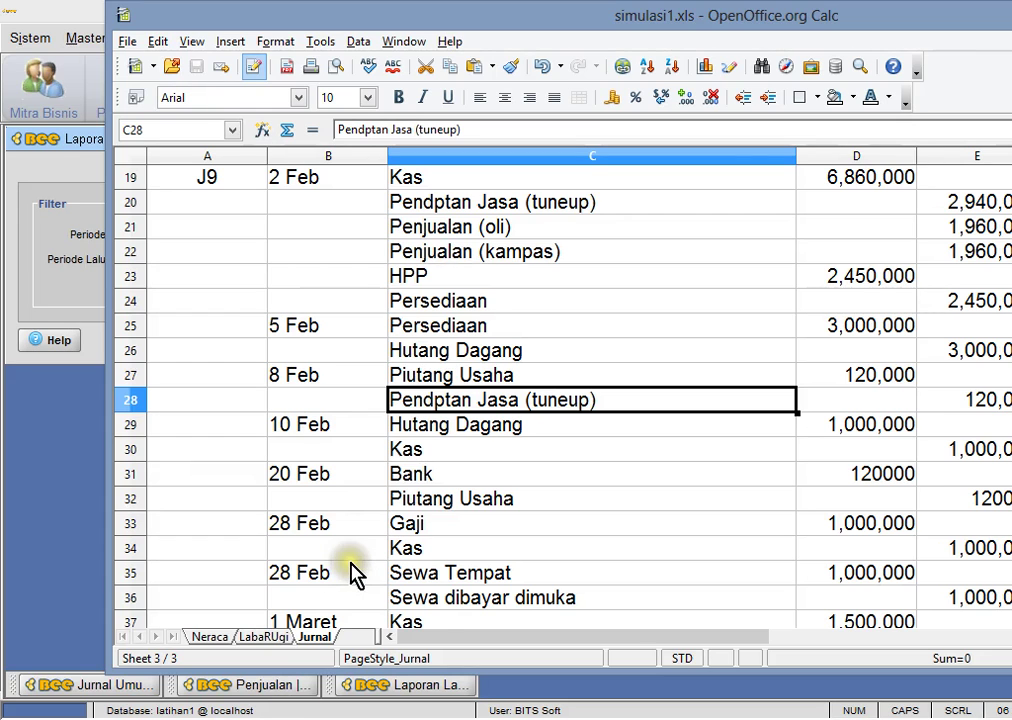
click(60, 485)
click(505, 42)
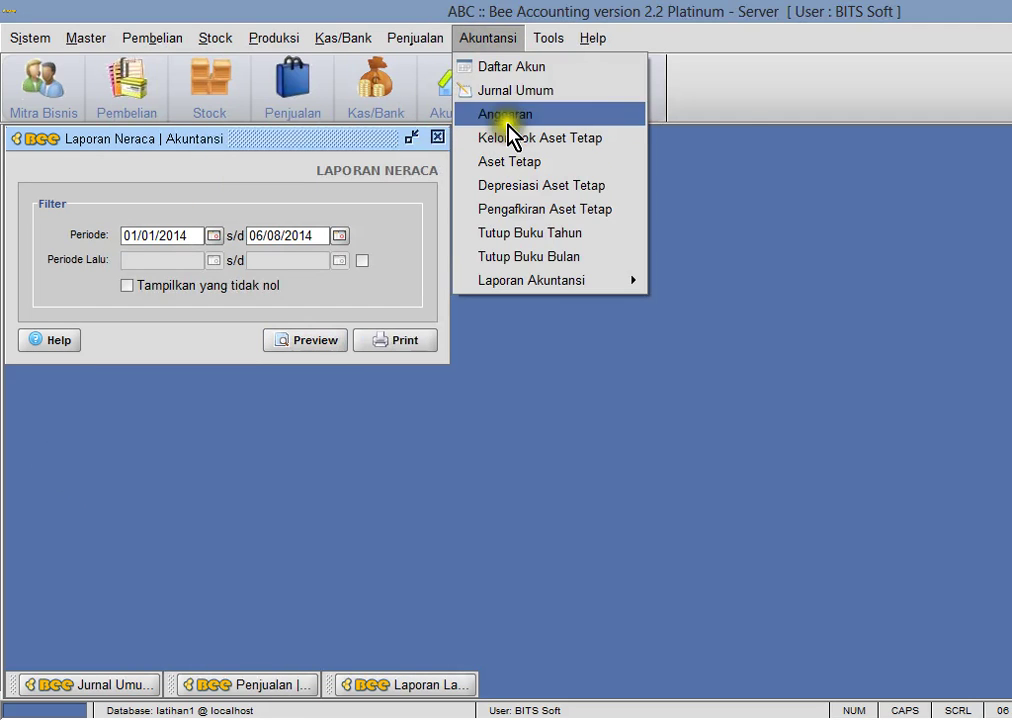
- Load a Penjualan entry in the Jurnal Umum, then cancel it
click(538, 100)
drag(161, 140, 431, 169)
click(389, 190)
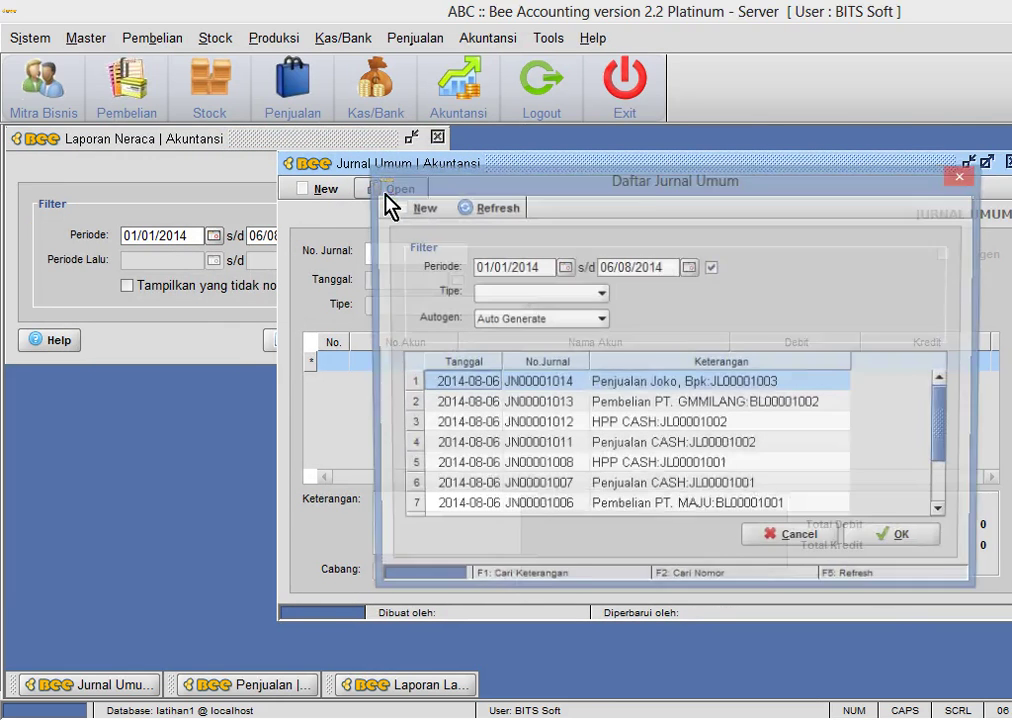
double_click(643, 393)
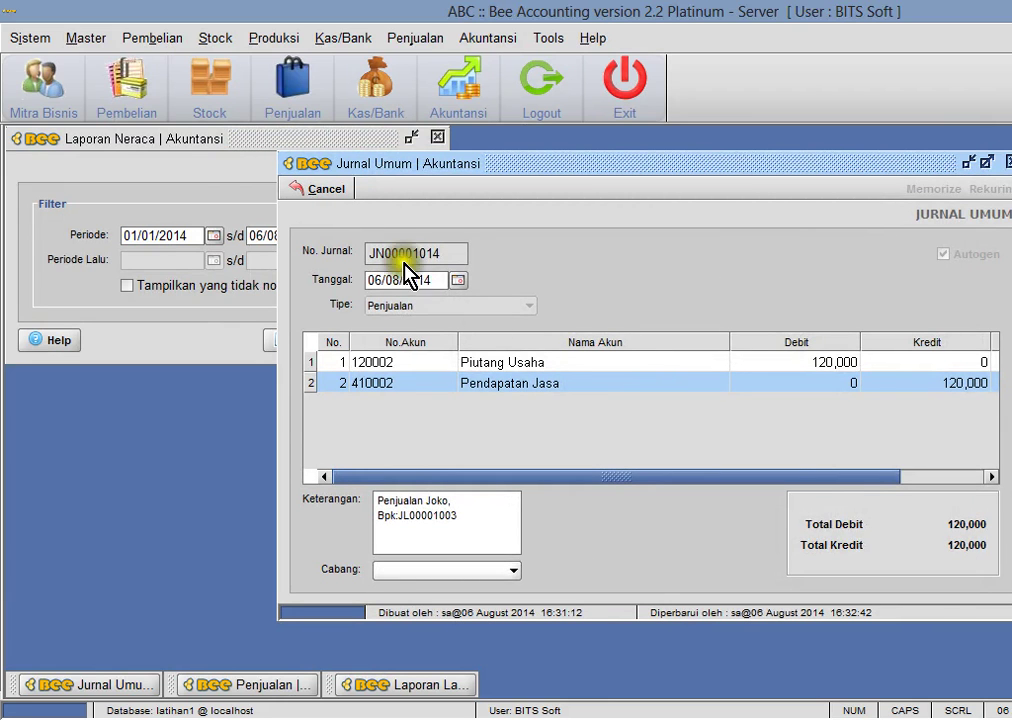
click(322, 190)
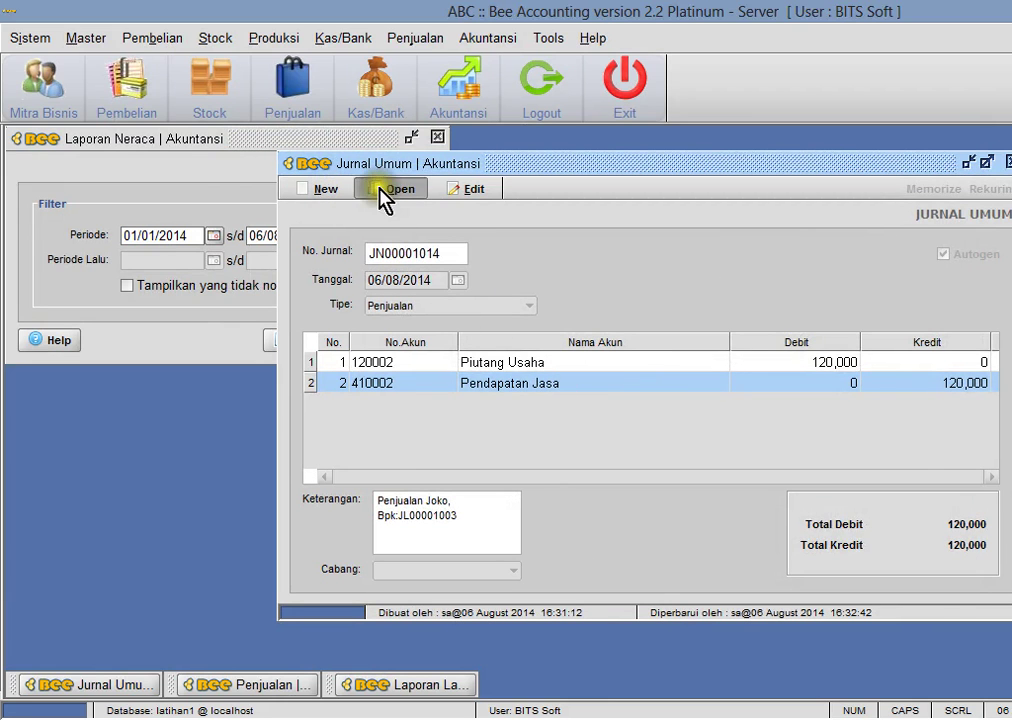
- Review journal JN00001014: Piutang Usaha debit, Pendapatan Jasa credit 120,000; then return to simulasi1.xls
click(389, 190)
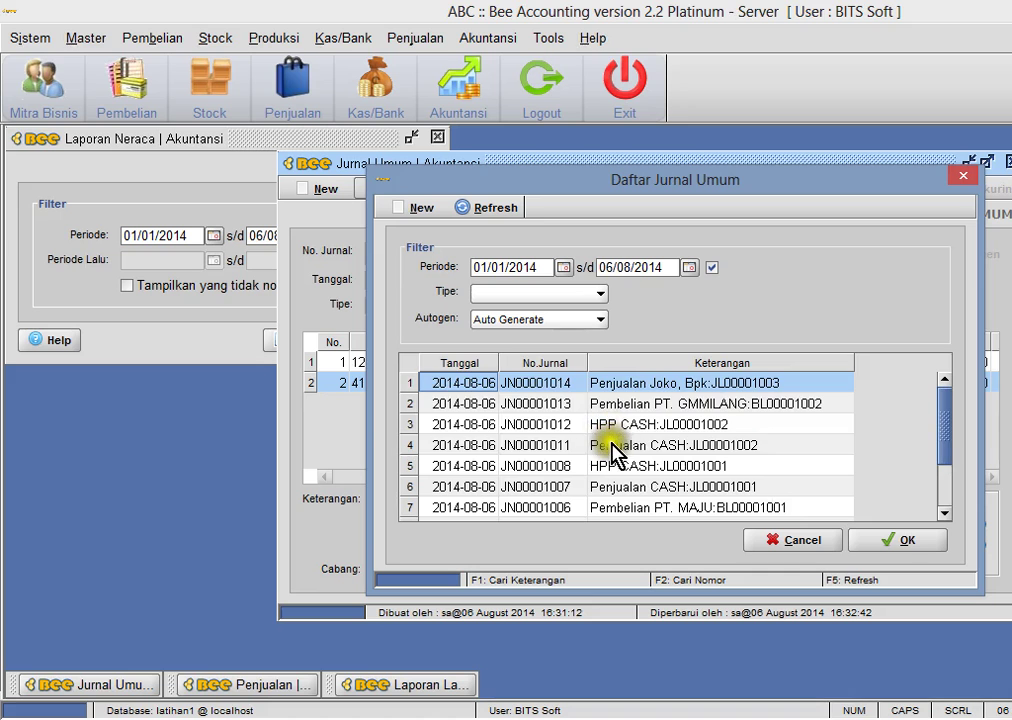
click(607, 444)
click(612, 426)
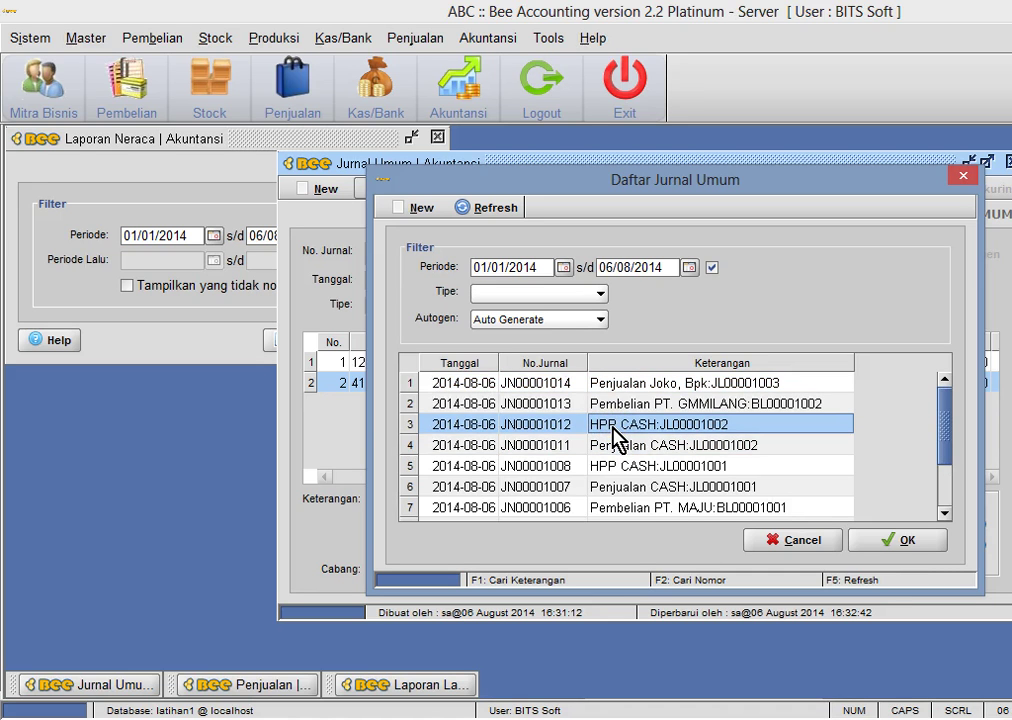
click(612, 384)
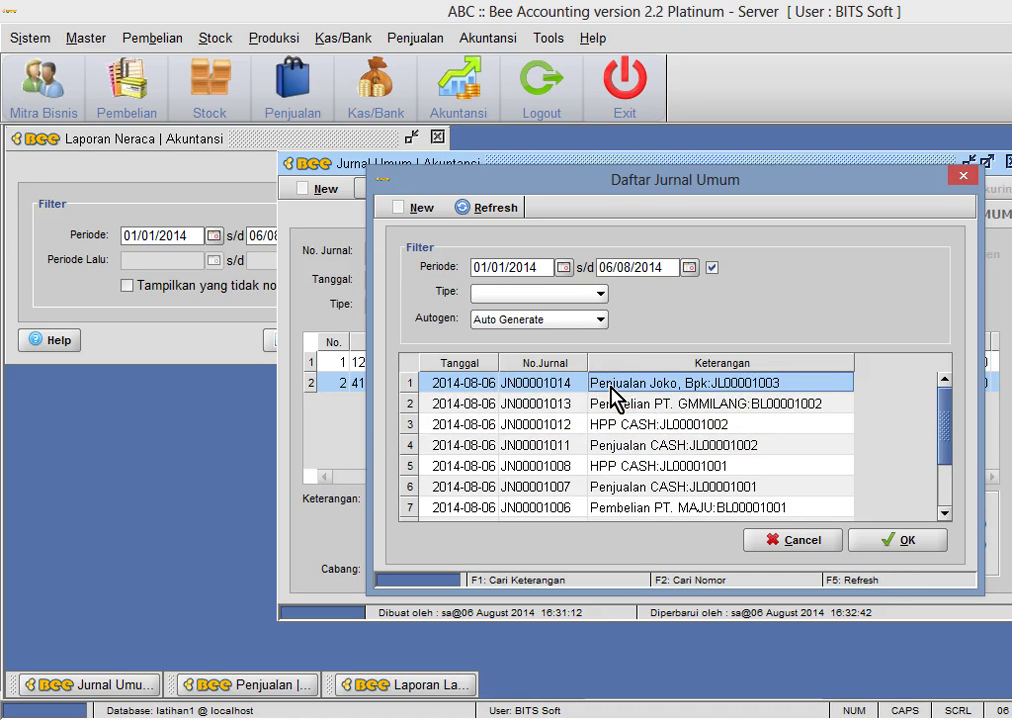
double_click(612, 385)
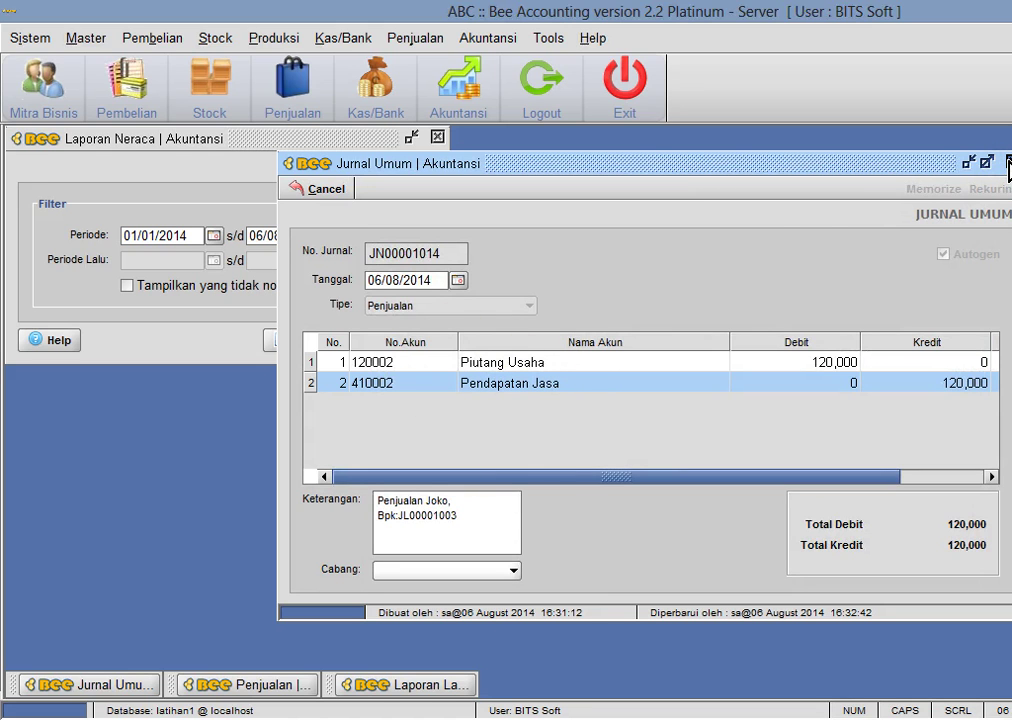
click(1009, 163)
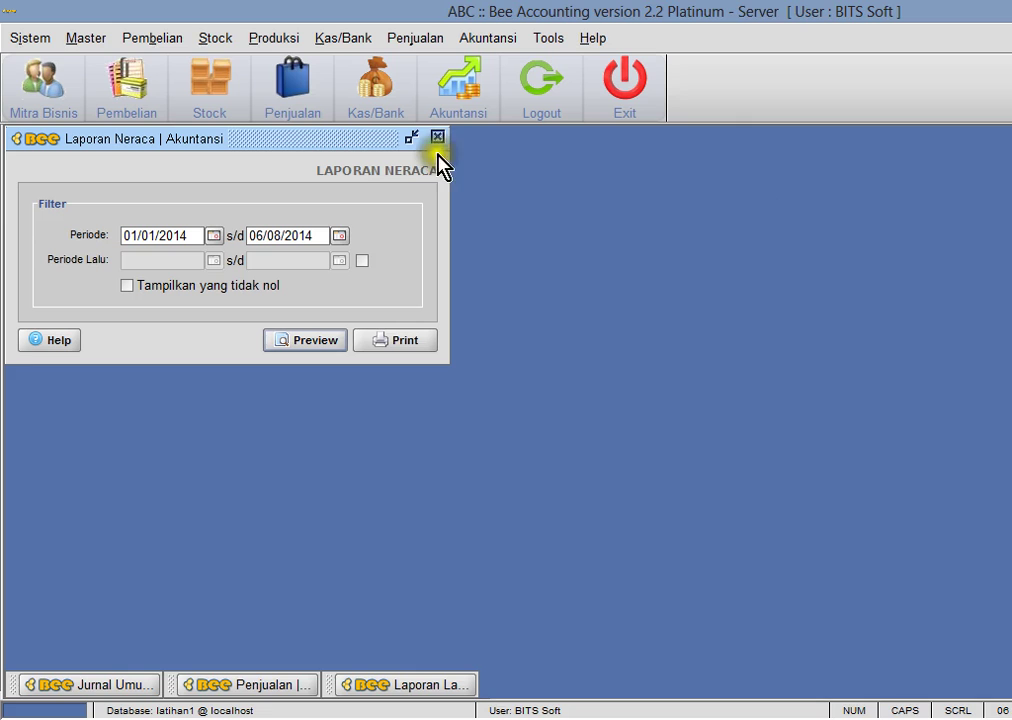
key(alt+Tab)
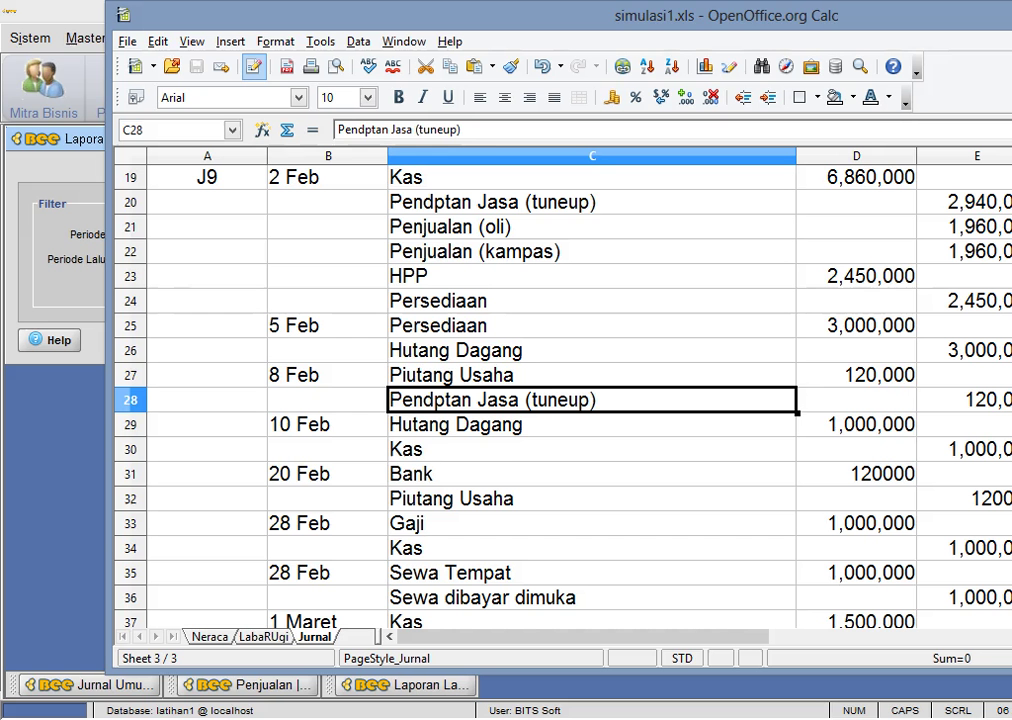
- Check the Hutang Dagang and Kas journal rows in the spreadsheet's column C
click(510, 424)
click(524, 452)
click(562, 422)
click(551, 455)
double_click(560, 448)
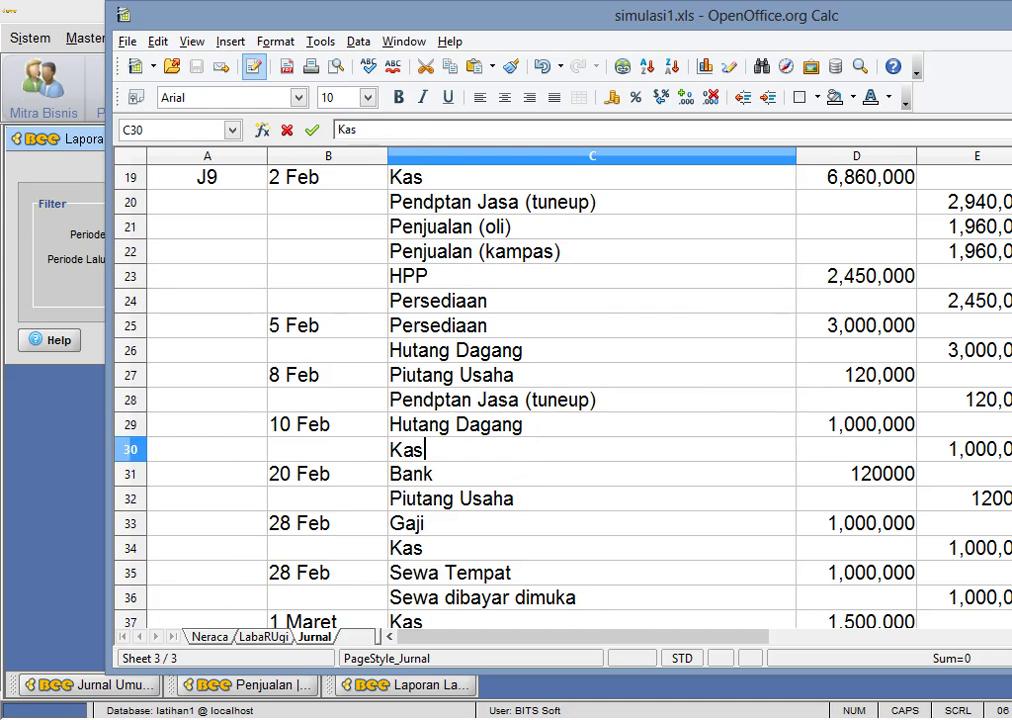
- Minimize the spreadsheet and the old Neraca report form
key(super+Down)
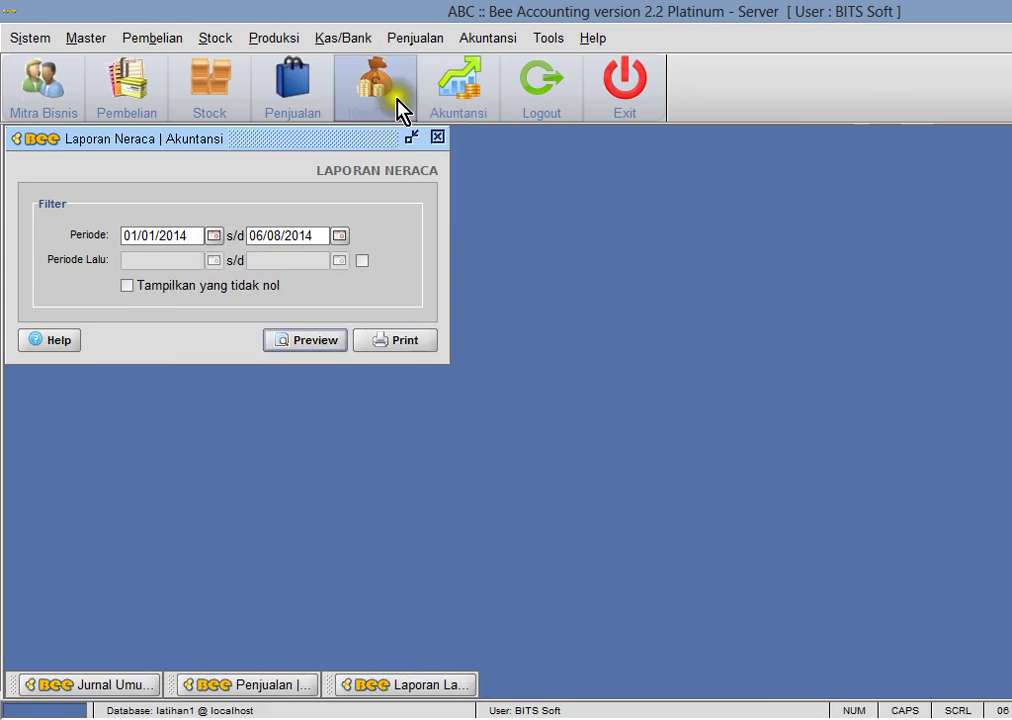
click(410, 137)
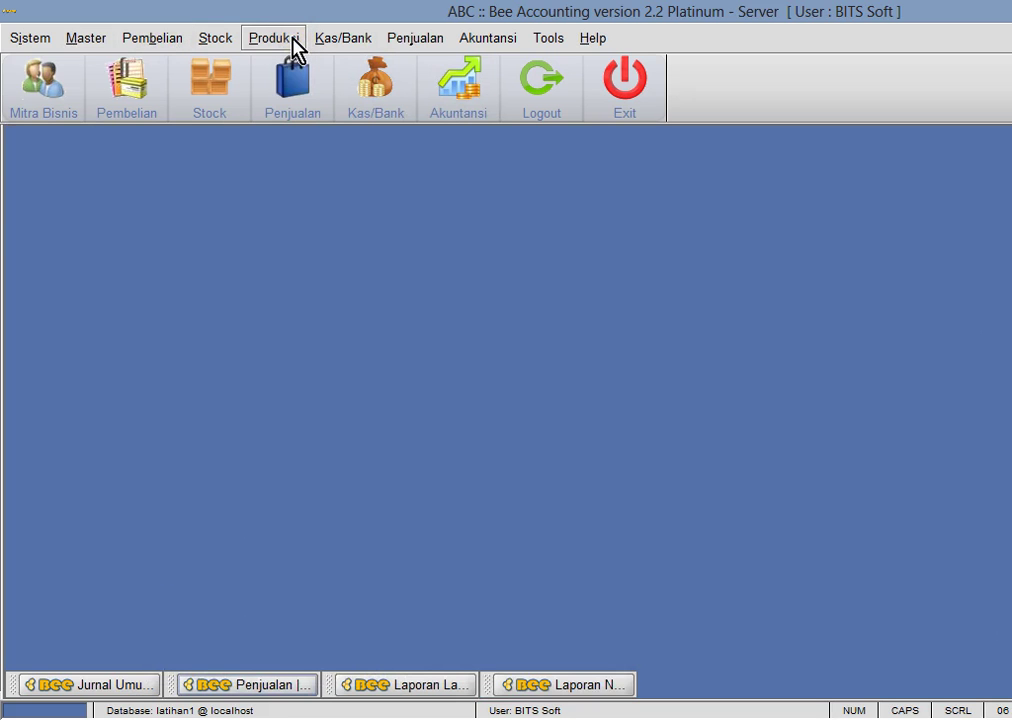
click(130, 40)
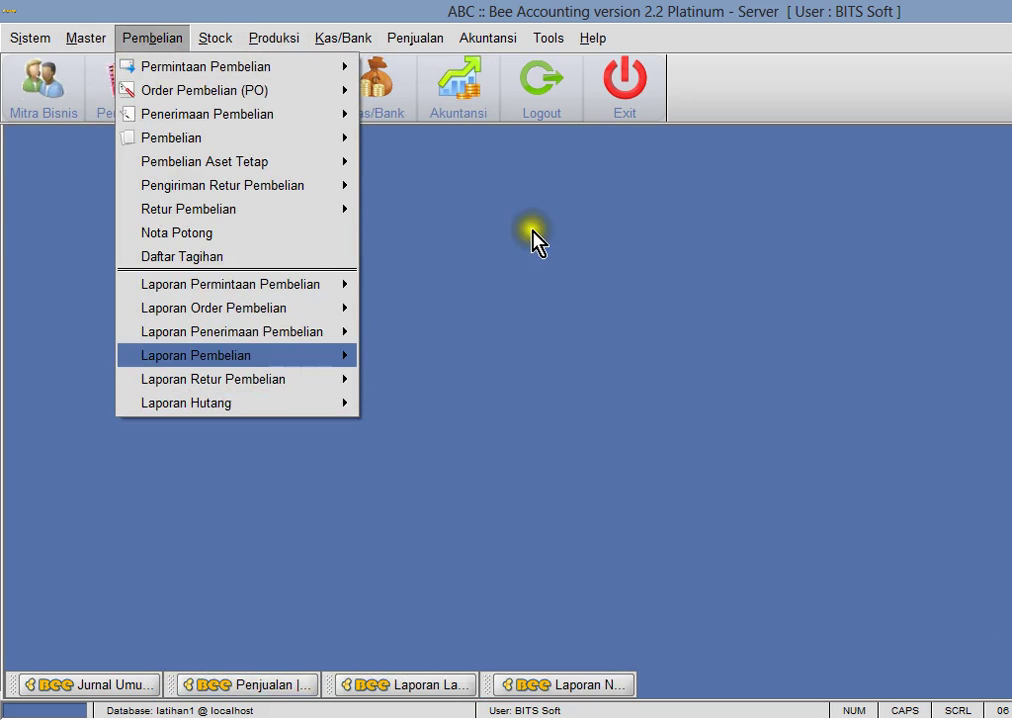
click(533, 240)
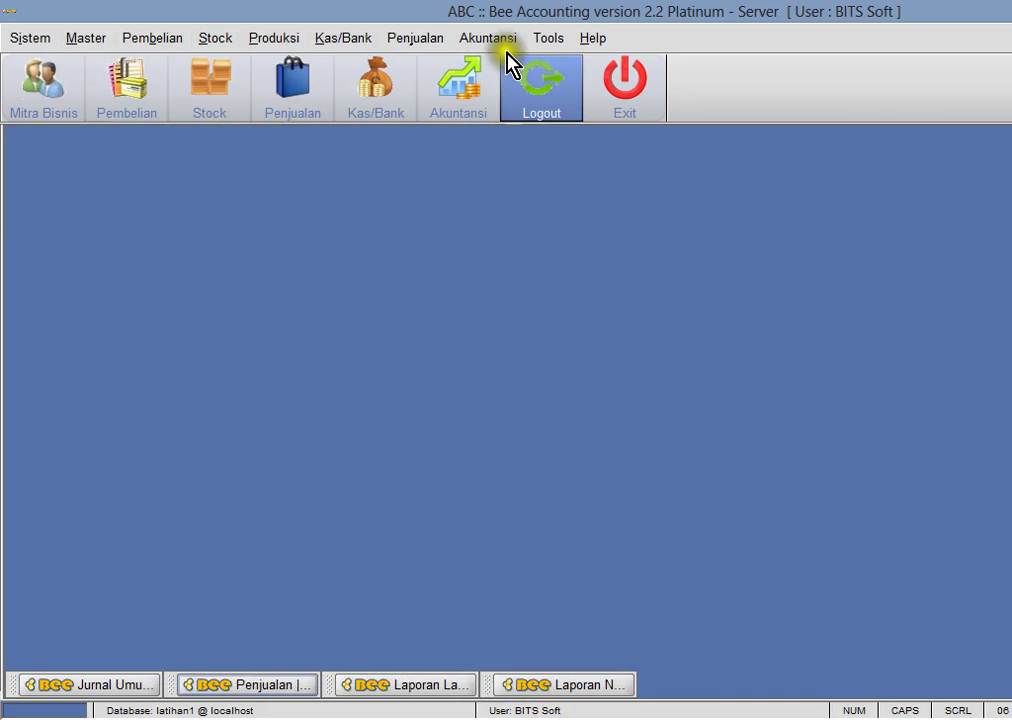
- Preview the 01/01/2014–06/08/2014 balance sheet and page through to page 2
click(495, 40)
mouse_move(600, 280)
click(690, 351)
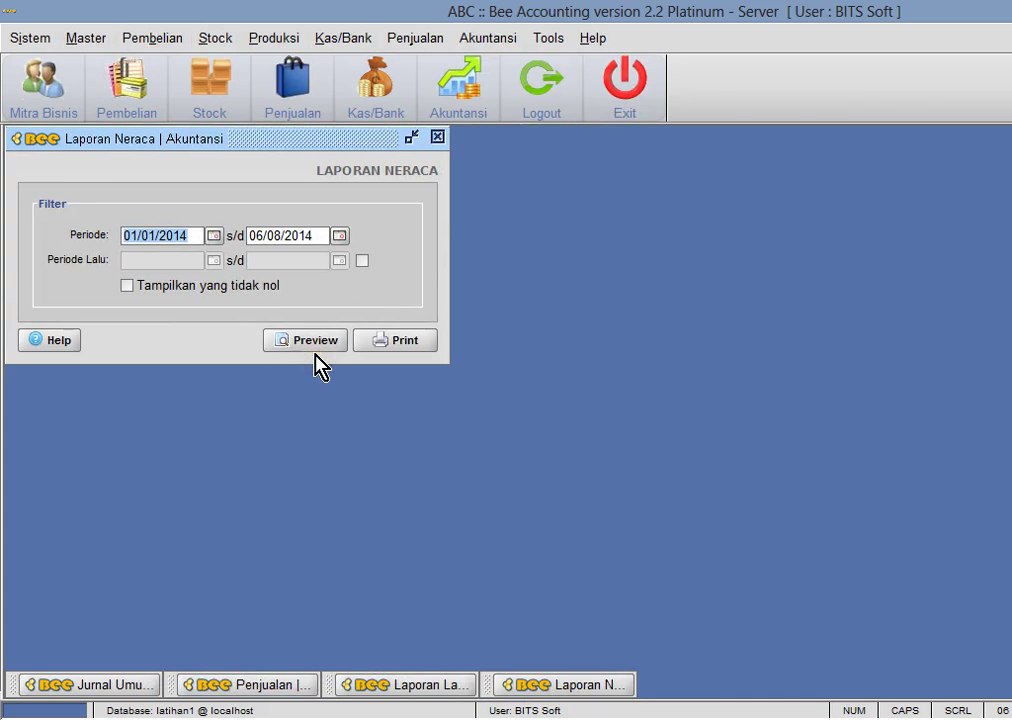
click(314, 347)
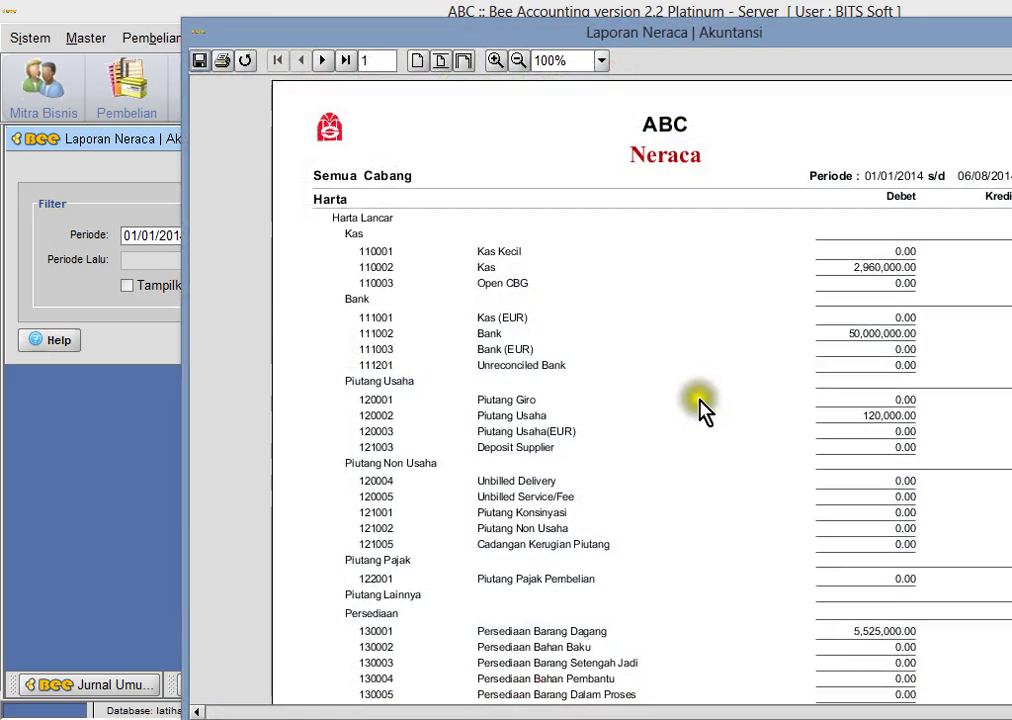
scroll(413, 151, down, 3)
scroll(413, 151, up, 3)
click(323, 61)
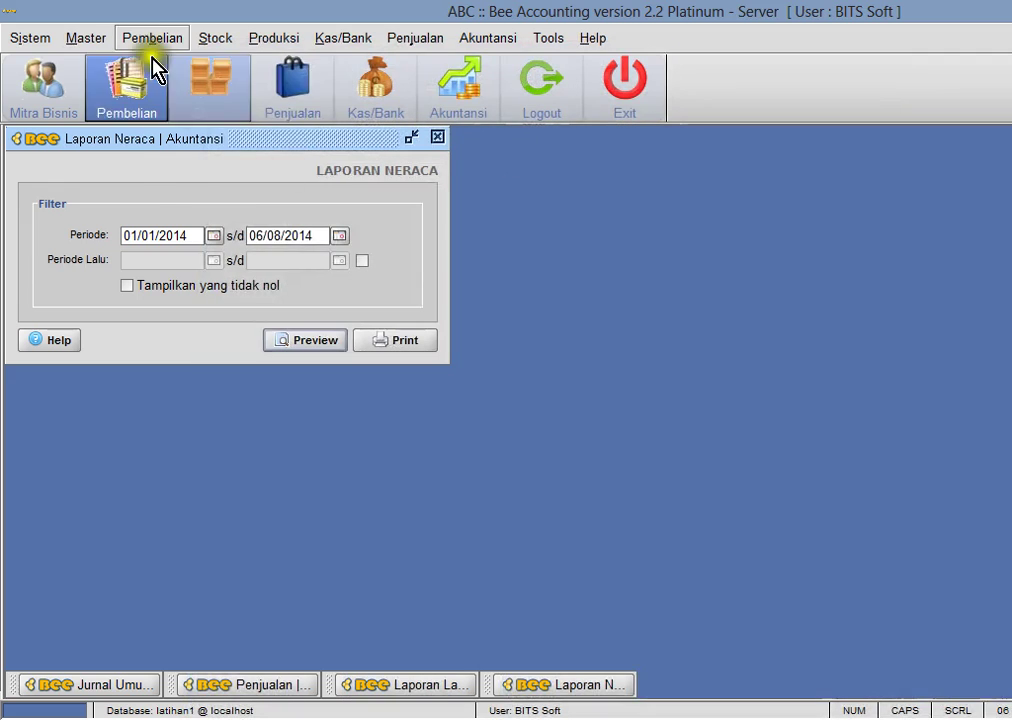
- Open the Statement Hutang form, then close it again
click(152, 38)
mouse_move(218, 412)
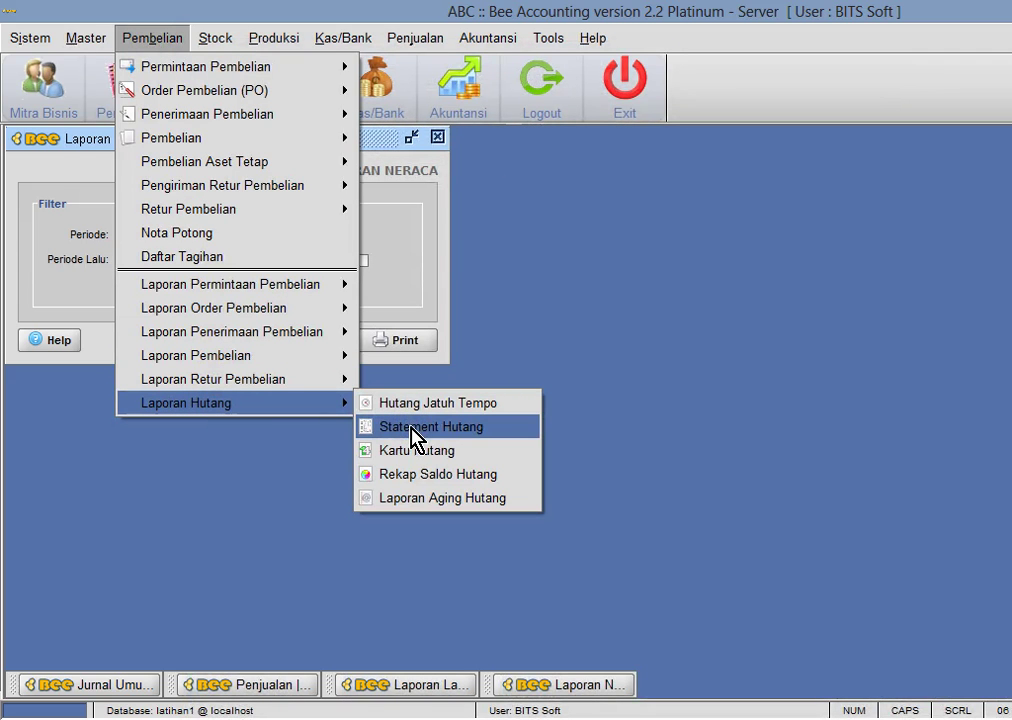
click(416, 427)
click(350, 139)
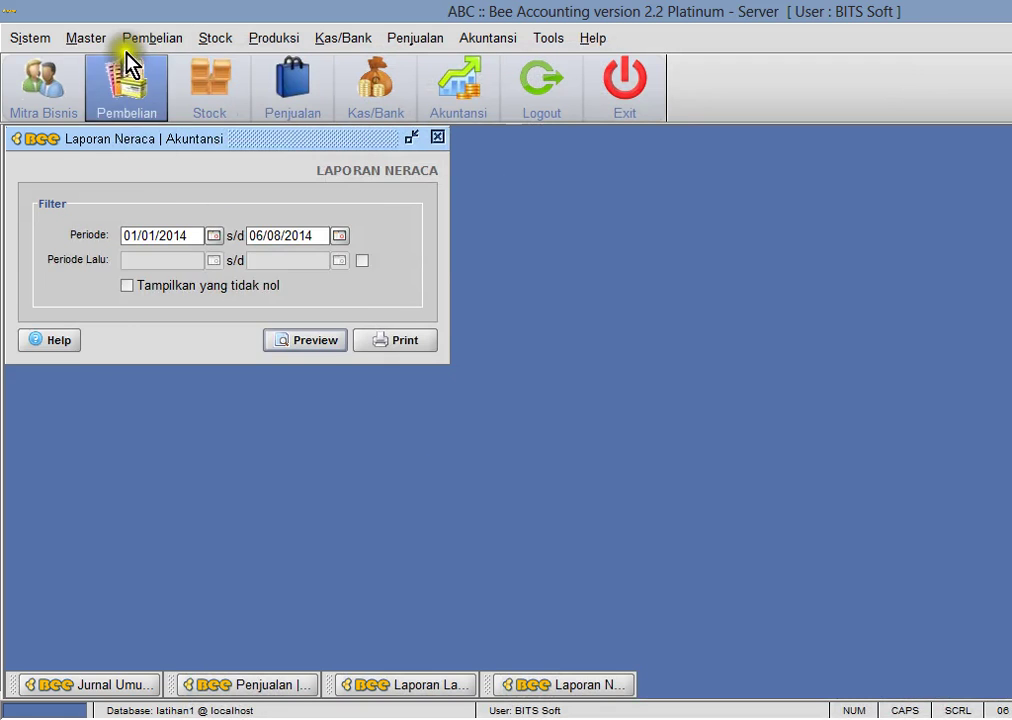
- Preview the Rekap Saldo Hutang as of today: 3,000,000 owed to PT. GMMILANG
click(145, 39)
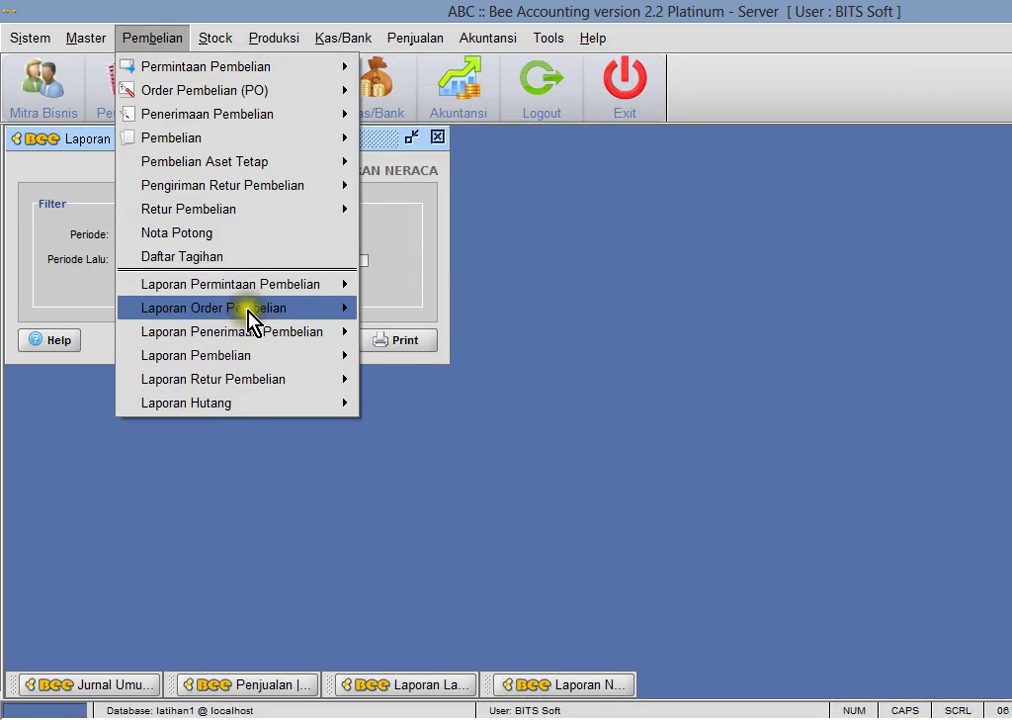
mouse_move(244, 396)
click(422, 488)
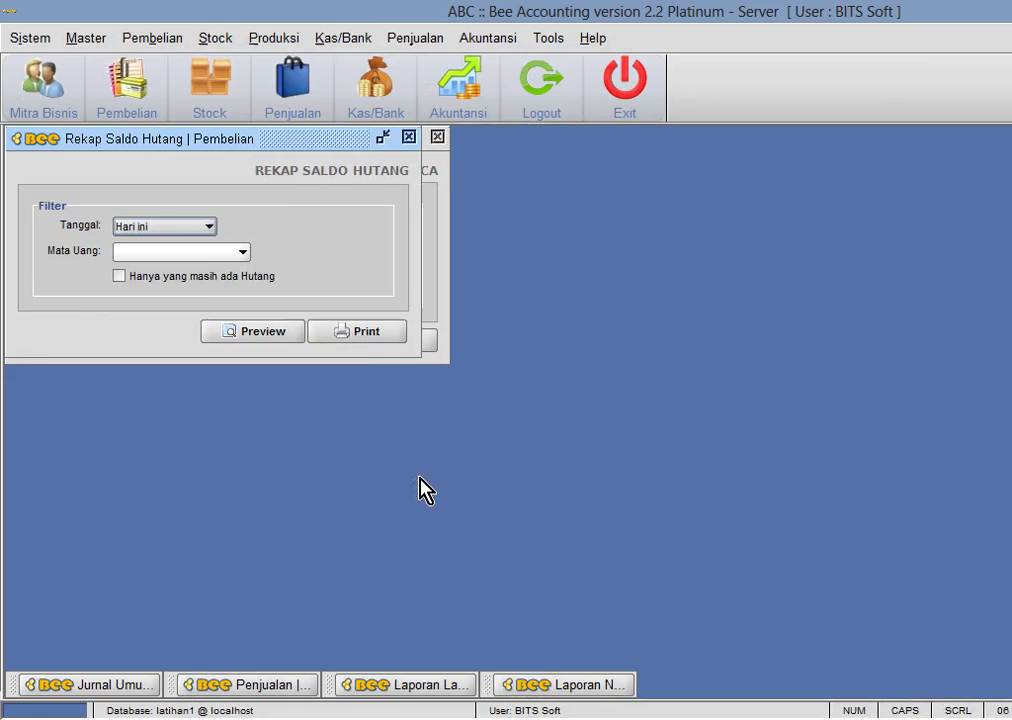
drag(235, 148, 732, 158)
click(670, 237)
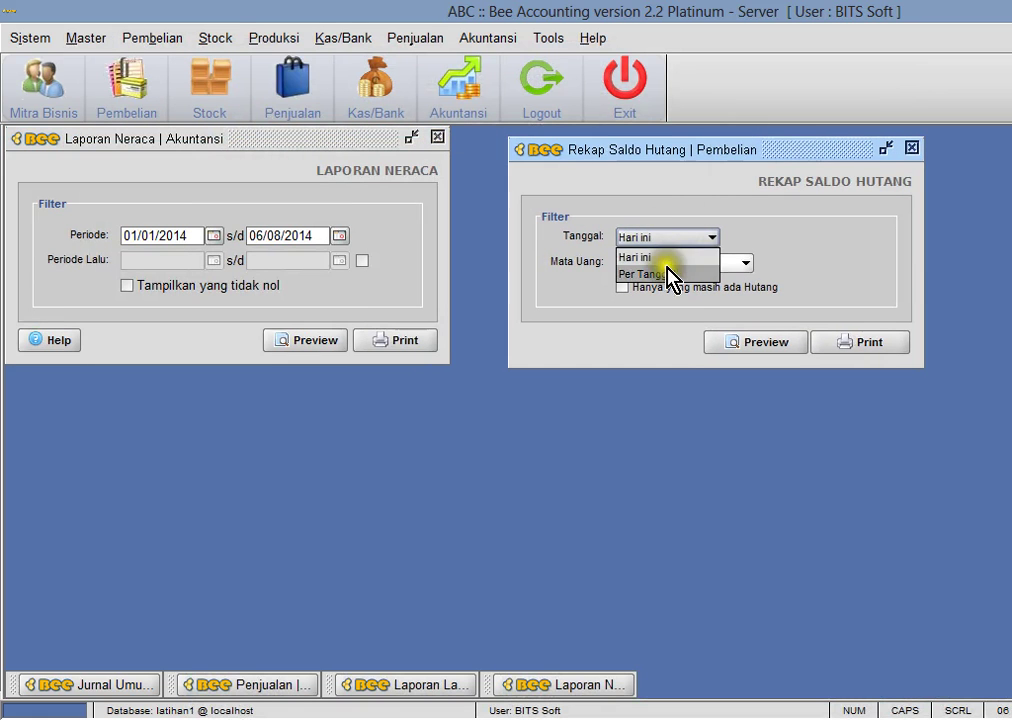
click(668, 273)
click(712, 240)
click(662, 258)
click(747, 343)
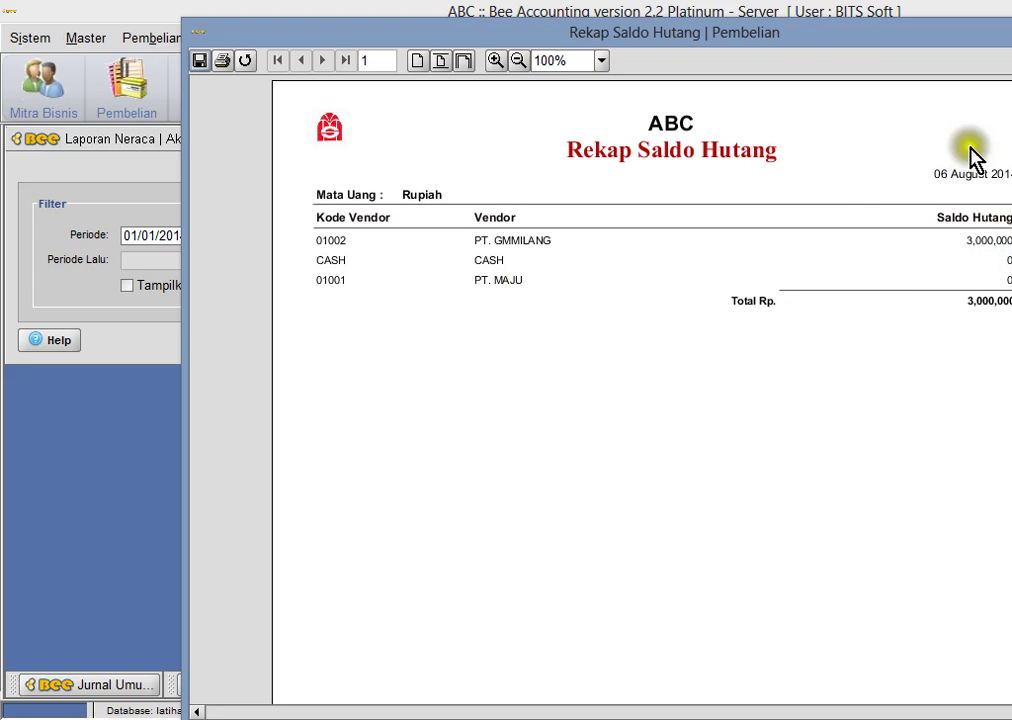
key(Escape)
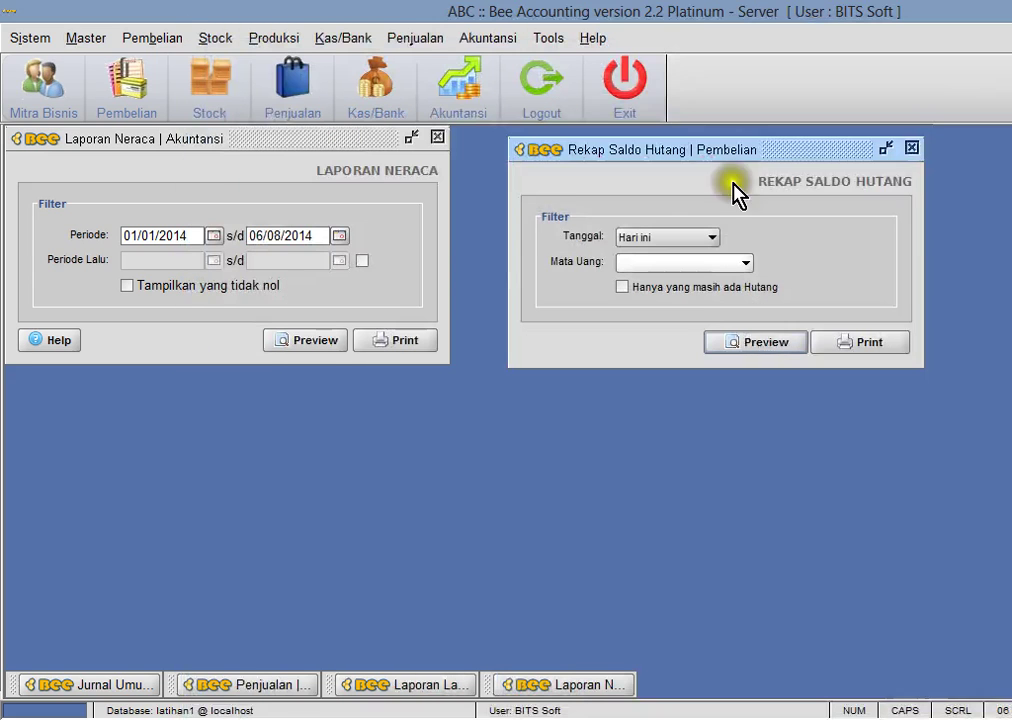
- Preview Statement Hutang for supplier 01002, showing invoice BL00001002 with 3,000,000 unpaid
click(147, 40)
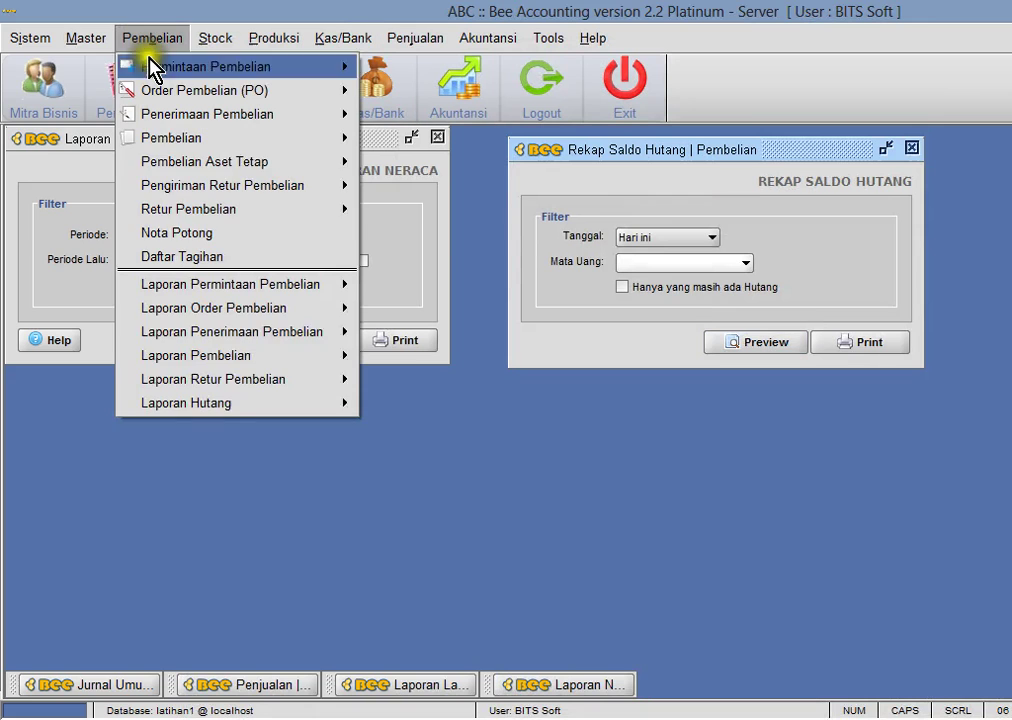
mouse_move(205, 405)
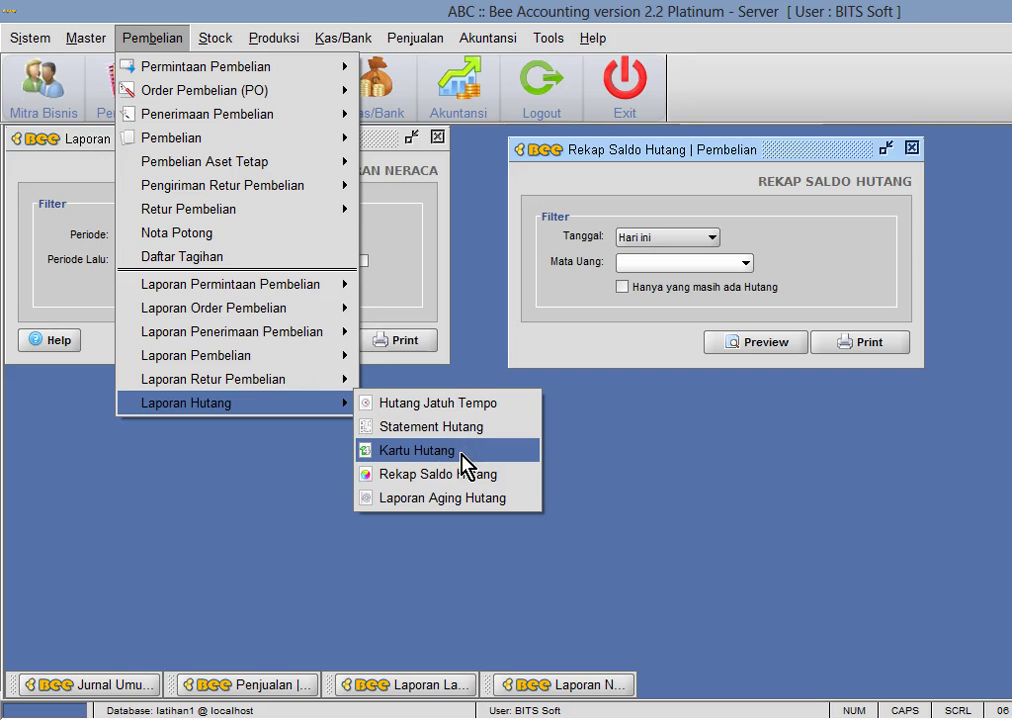
click(468, 428)
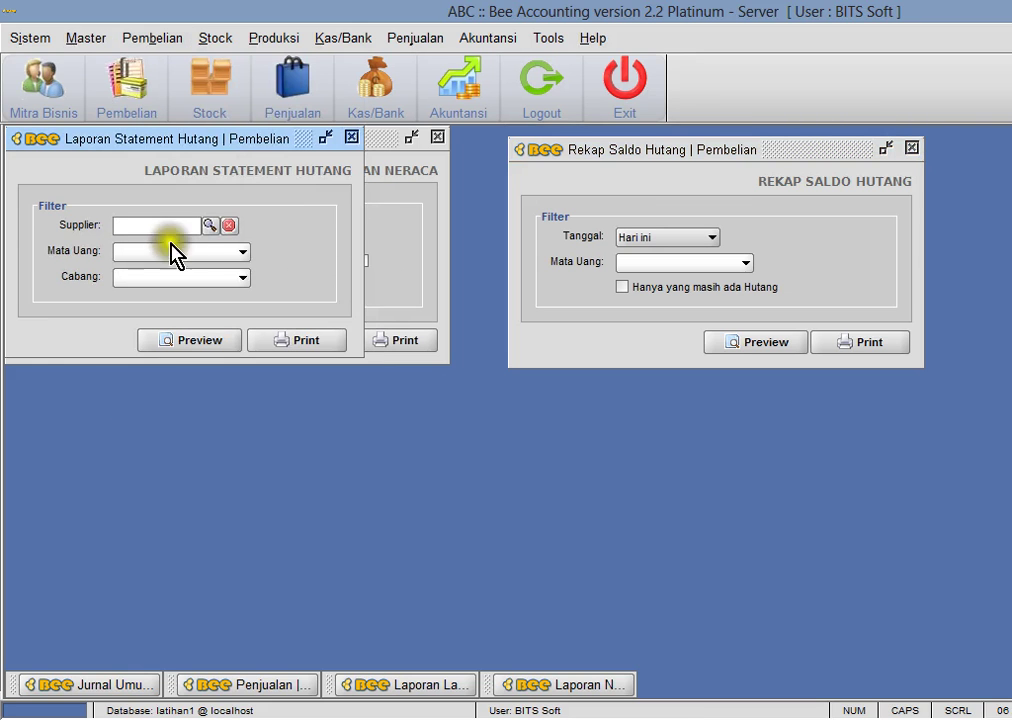
click(211, 225)
double_click(492, 356)
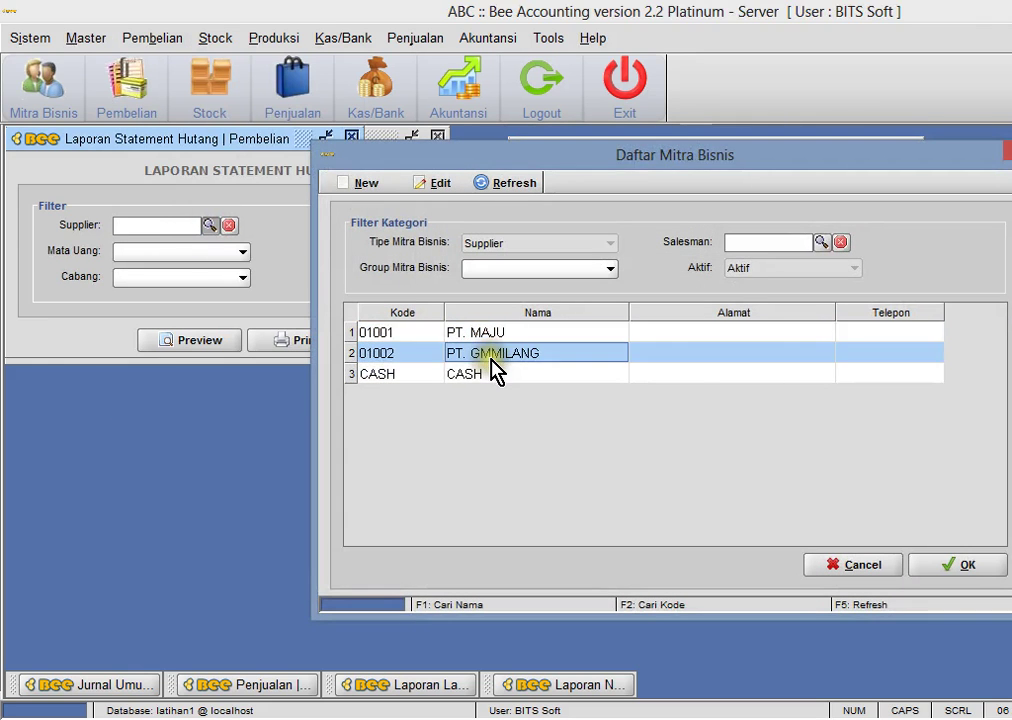
click(200, 341)
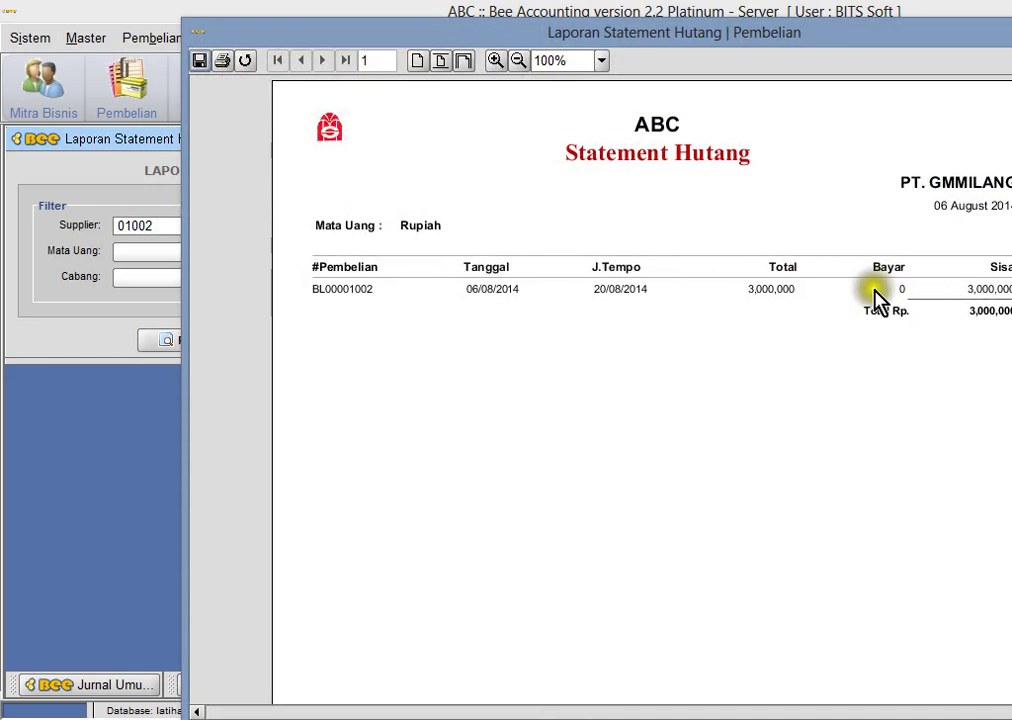
key(alt+F4)
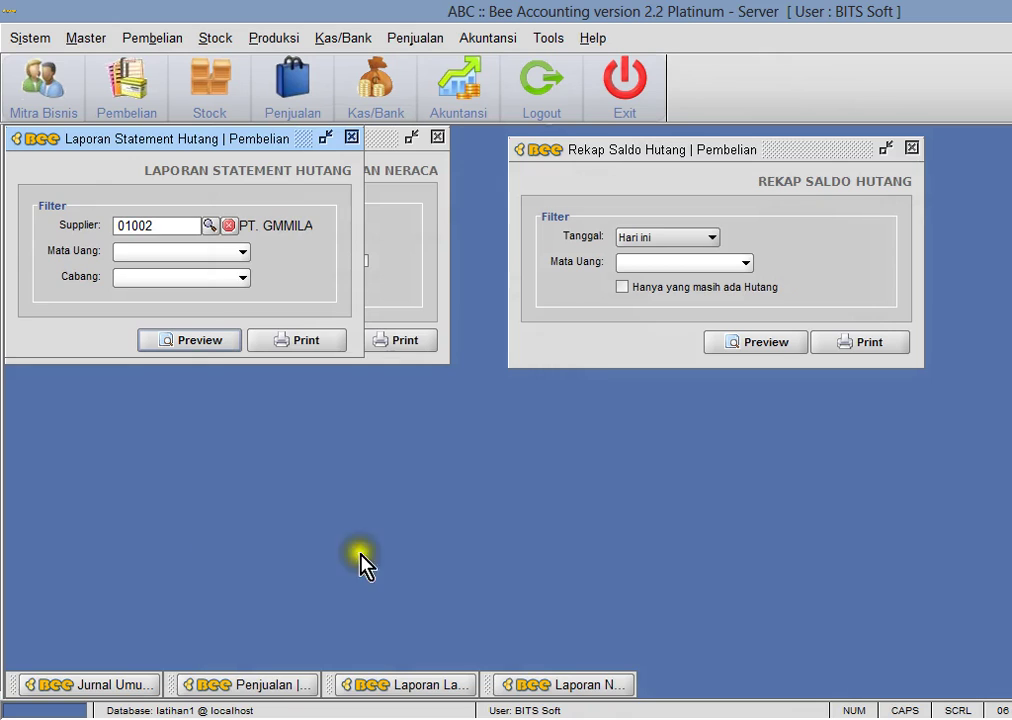
drag(276, 154, 295, 395)
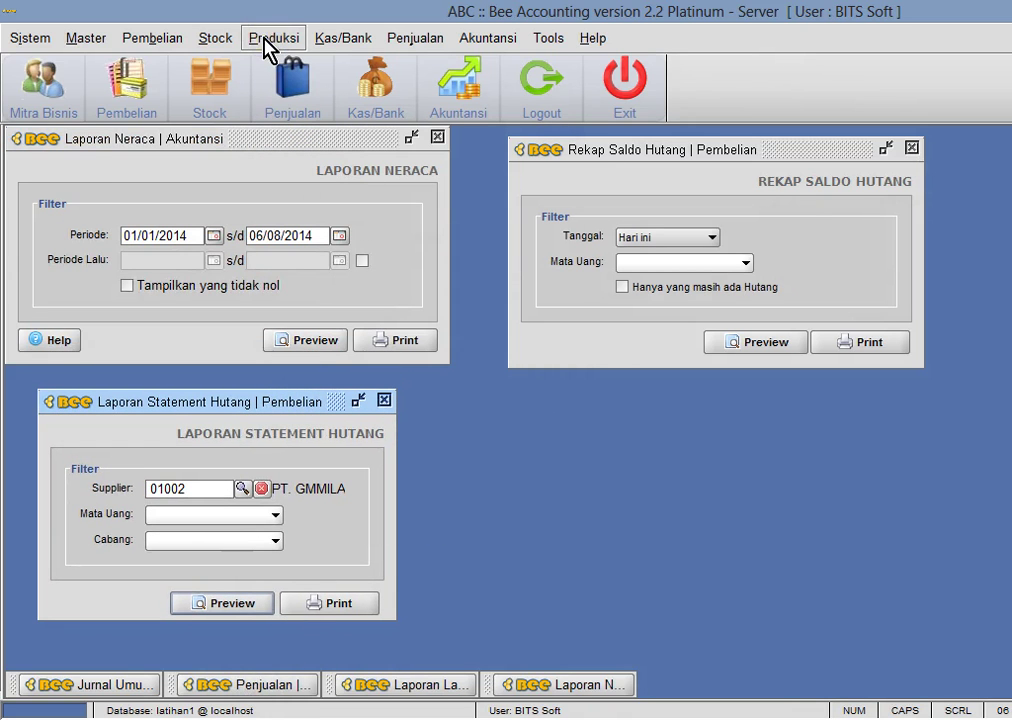
click(340, 44)
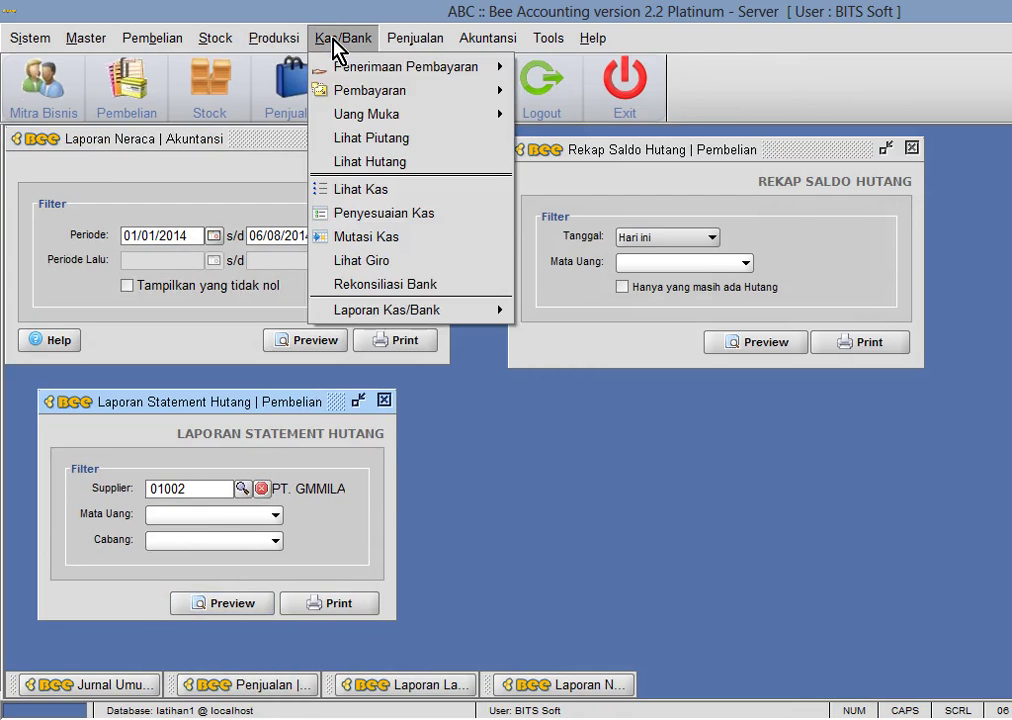
- Start a new Pembayaran to supplier 01002 PT. GMMILANG
mouse_move(362, 91)
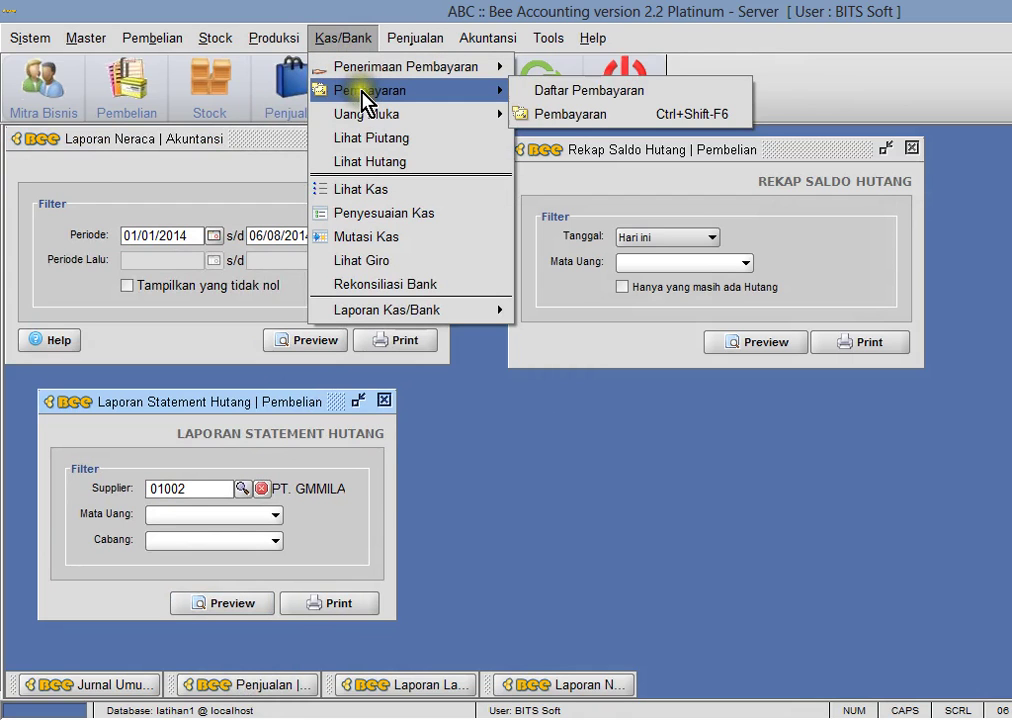
click(574, 124)
drag(494, 142, 751, 155)
click(330, 178)
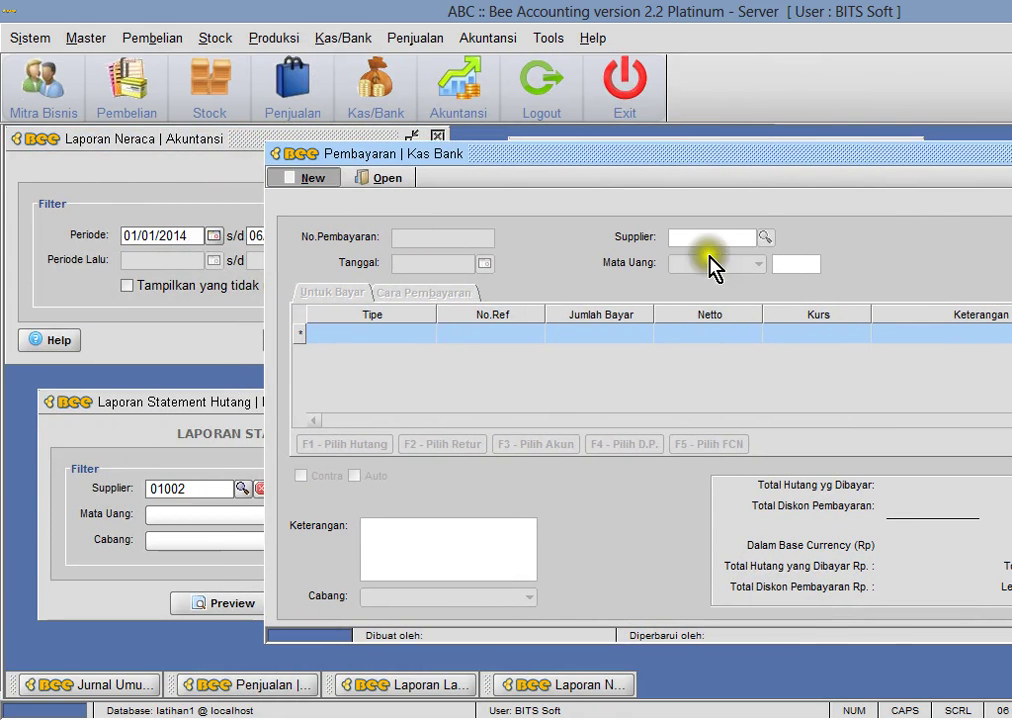
click(760, 237)
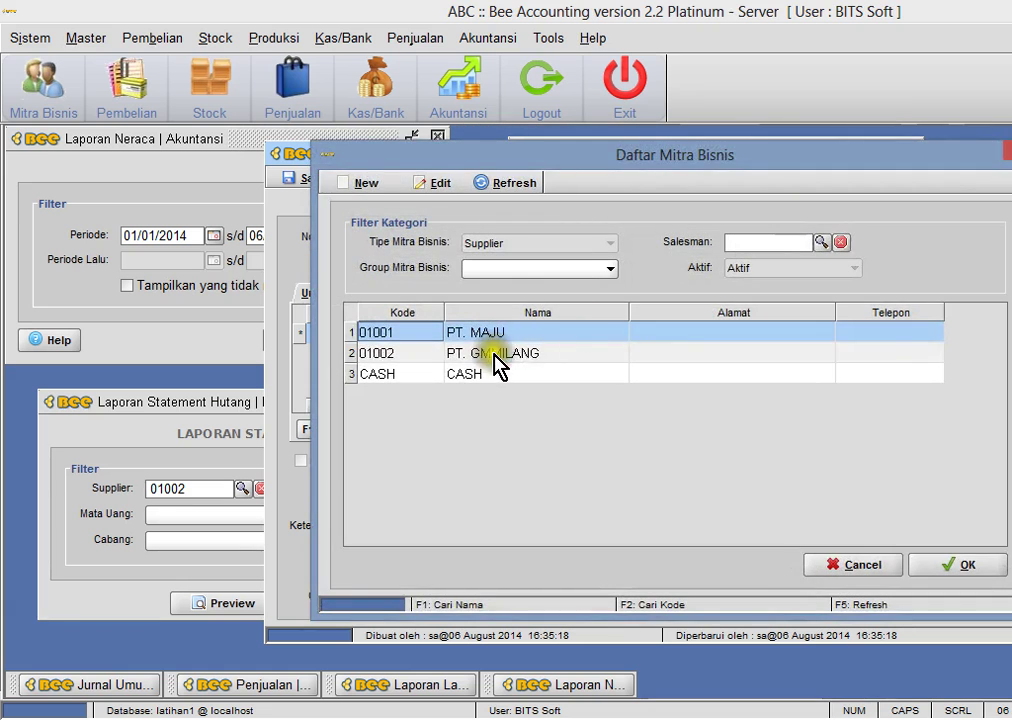
double_click(497, 355)
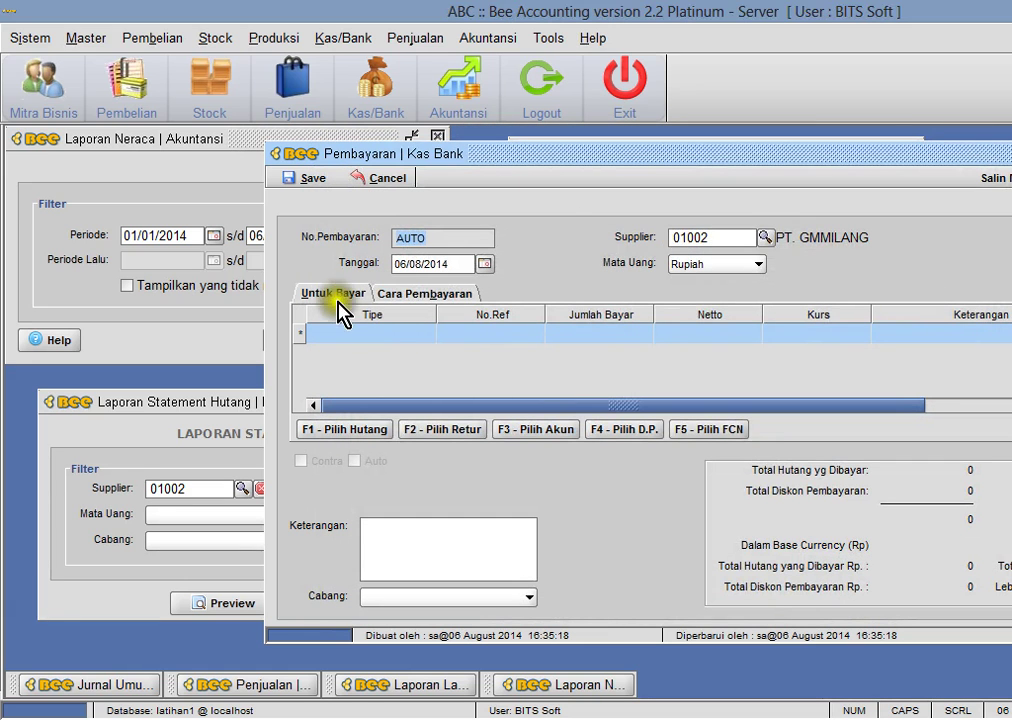
- Add purchase BL00001002 to the payment with Jumlah Bayar 1,000,000
click(394, 293)
click(338, 296)
click(400, 296)
click(361, 294)
click(360, 429)
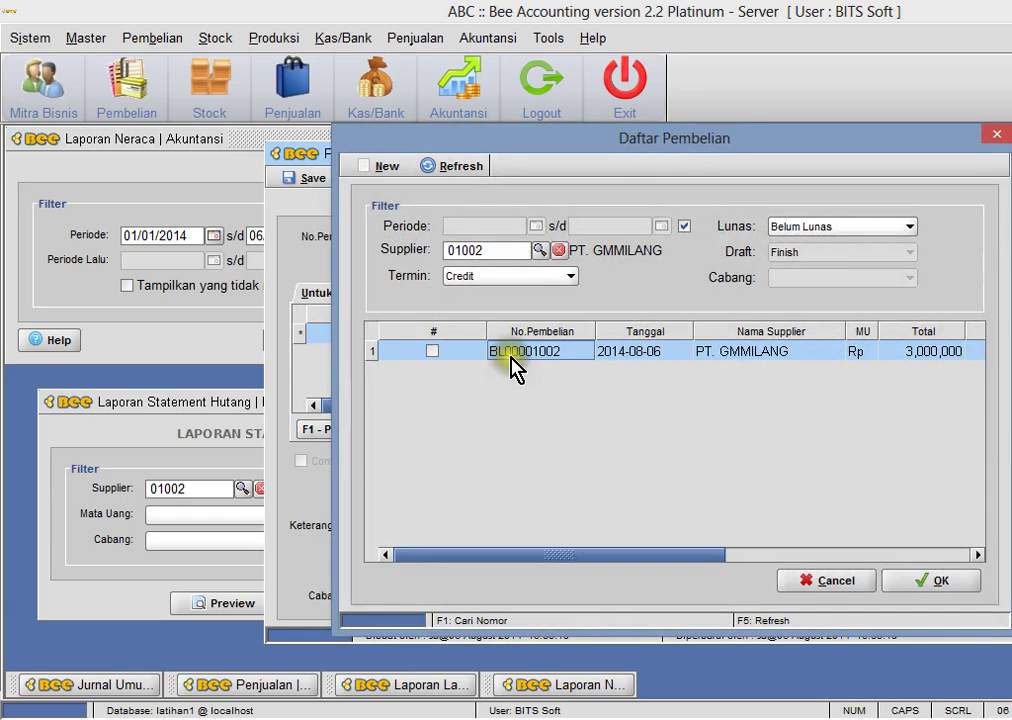
double_click(434, 355)
click(660, 398)
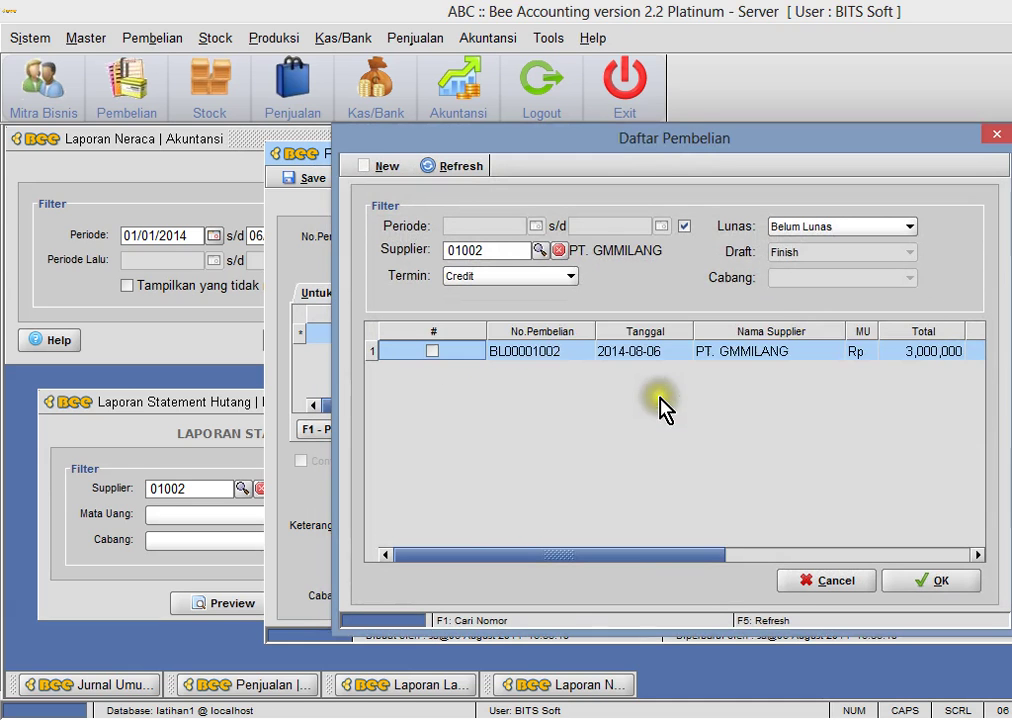
click(432, 351)
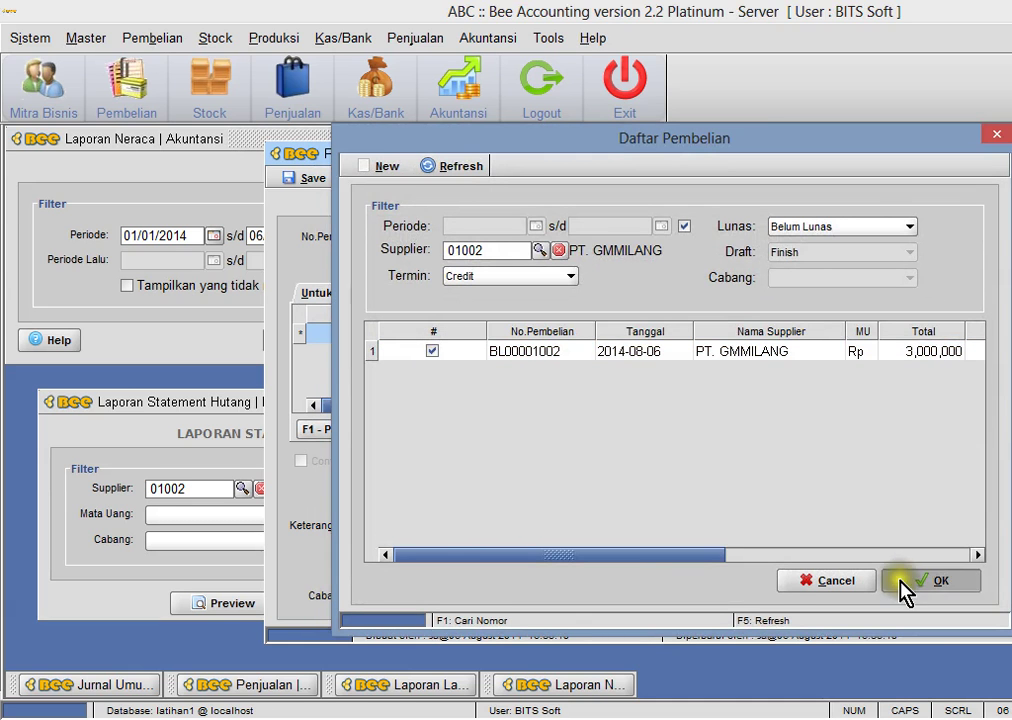
click(905, 582)
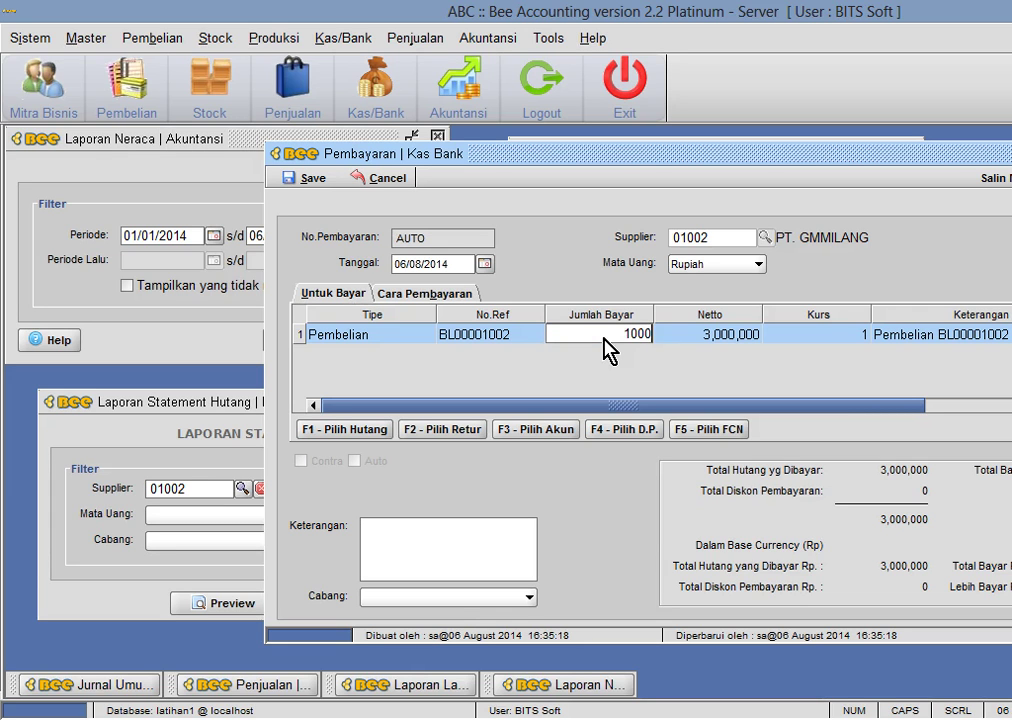
key(Return)
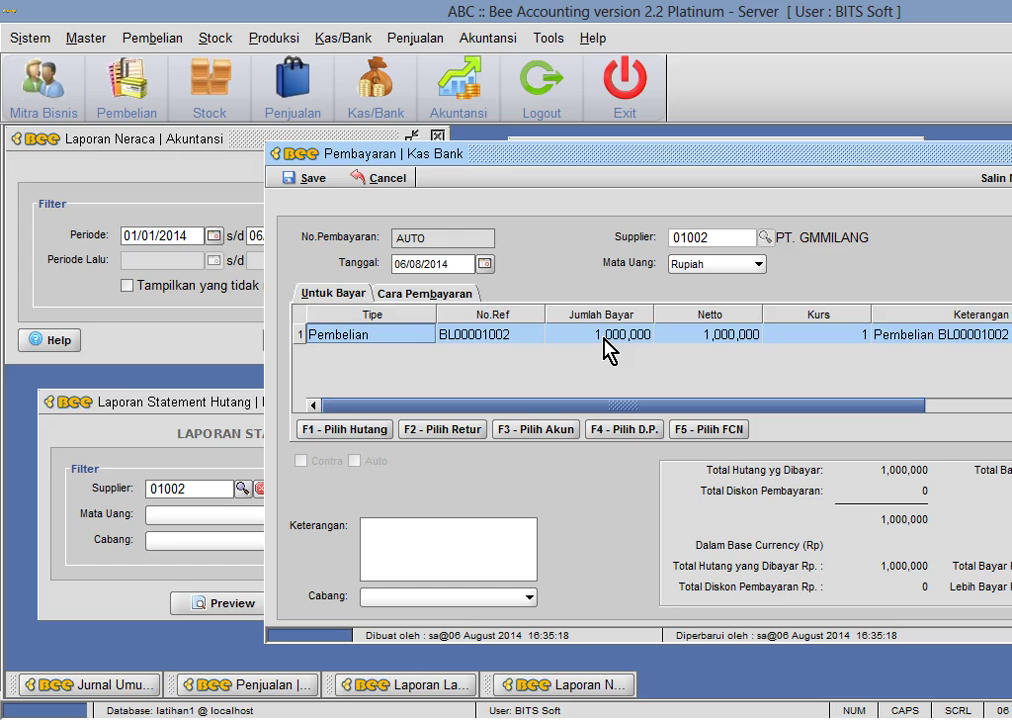
- Set the payment method to Tunai from the Kas Utama account
click(425, 293)
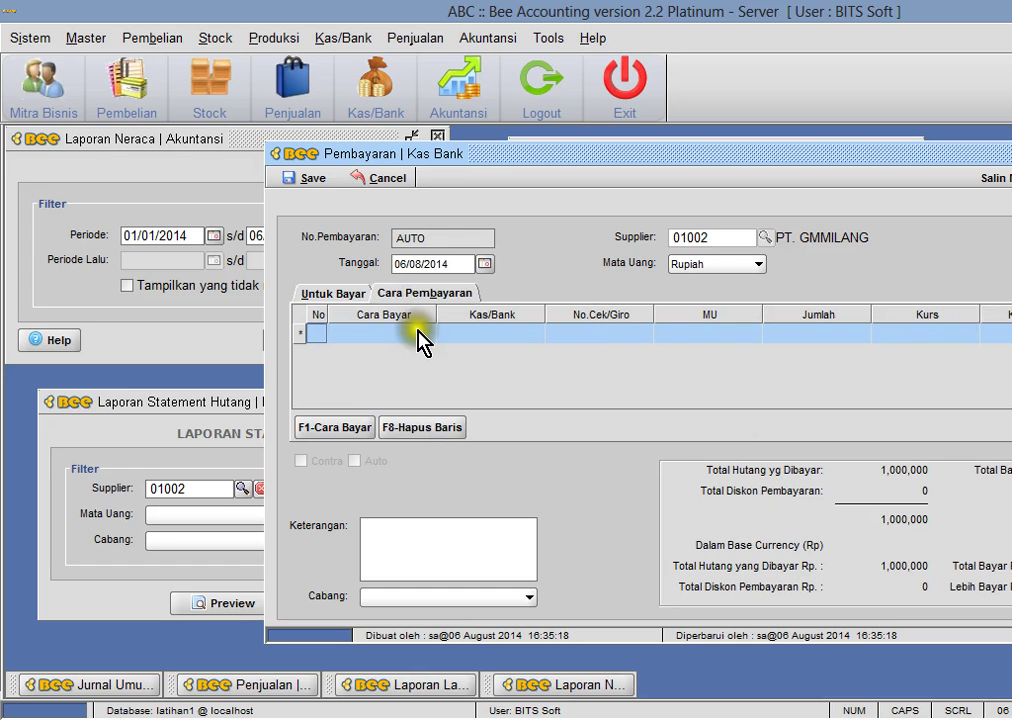
click(350, 430)
click(663, 265)
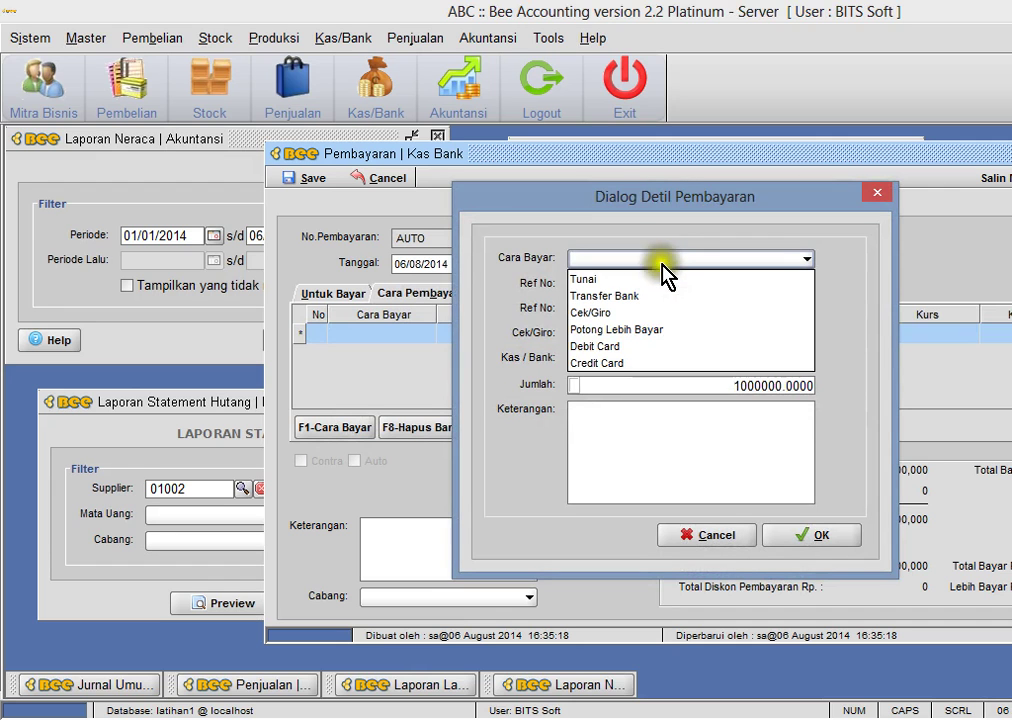
click(657, 285)
key(alt+Tab)
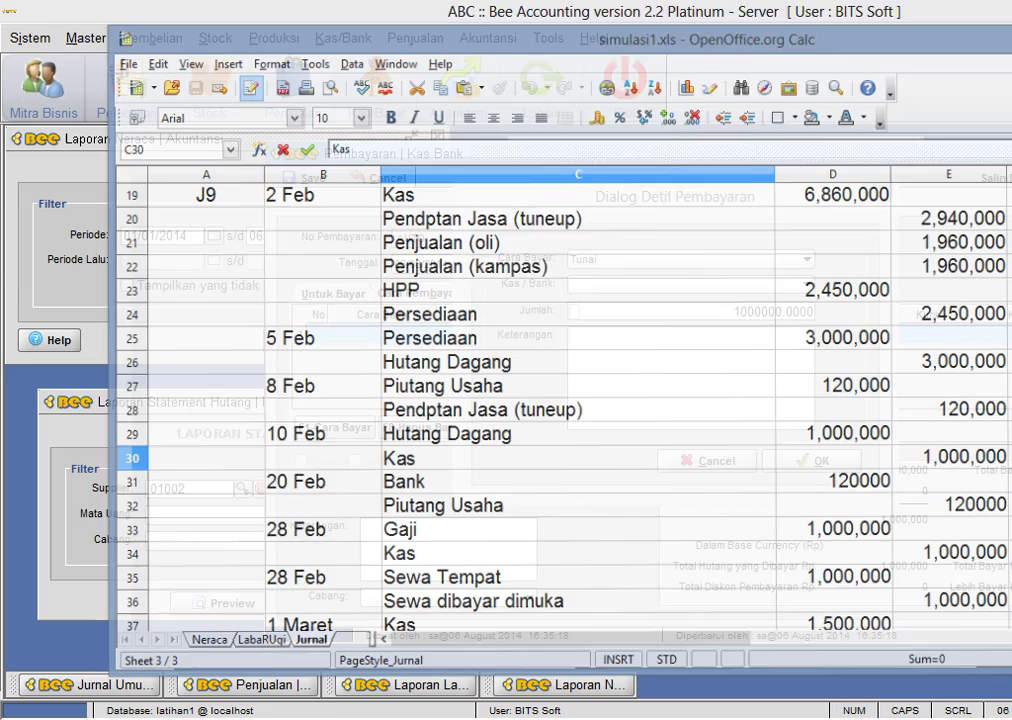
key(alt+Tab)
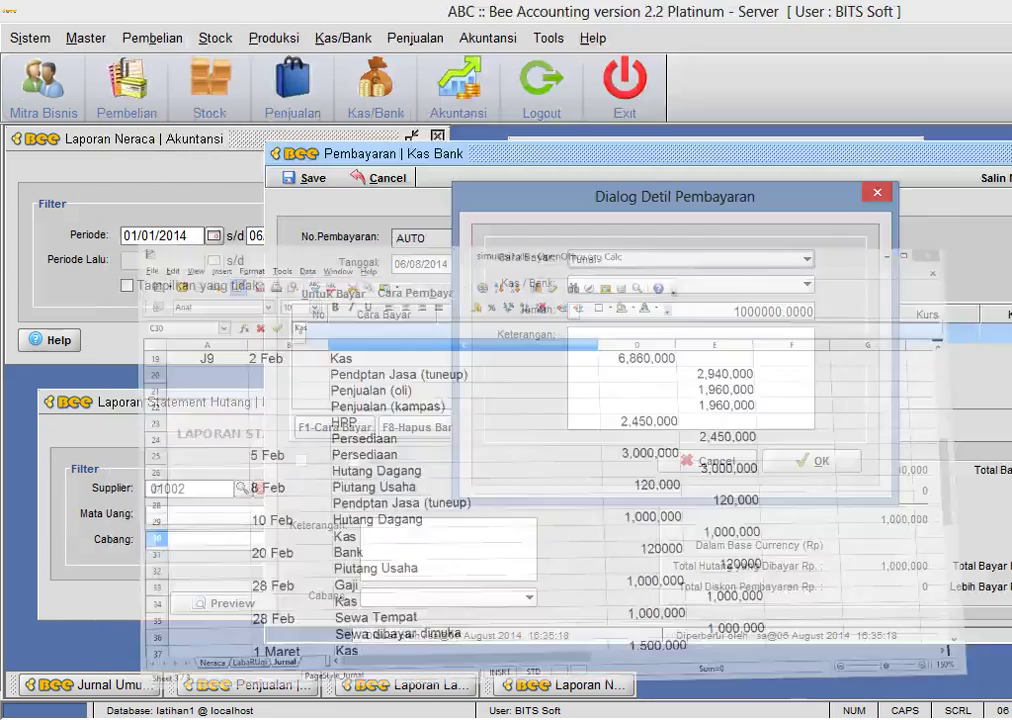
click(673, 285)
click(660, 338)
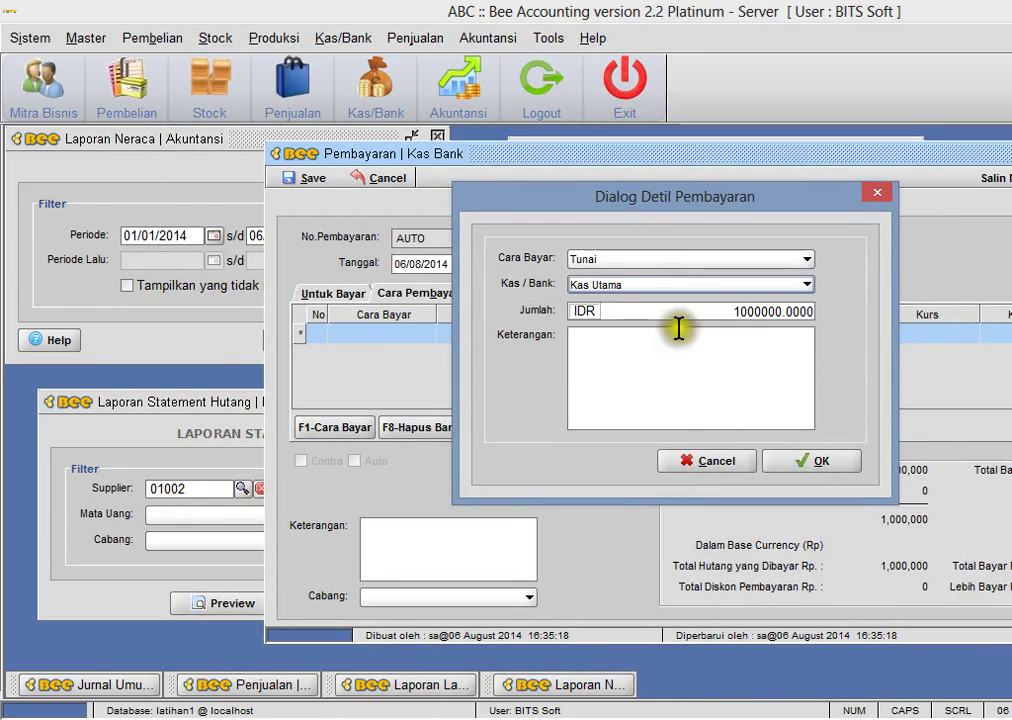
click(776, 464)
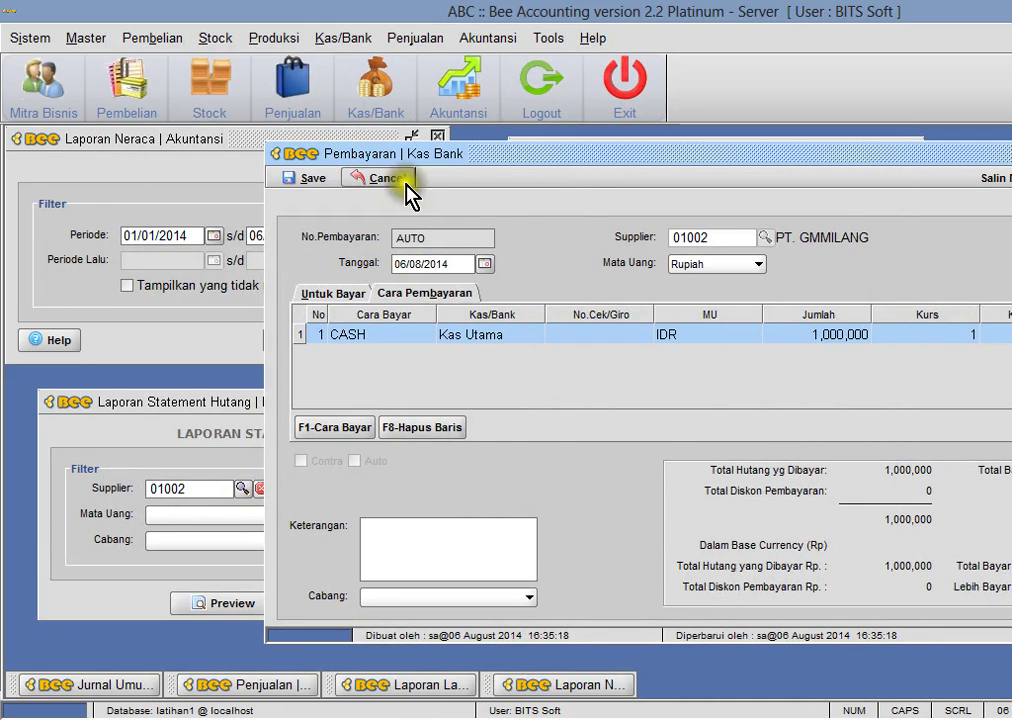
- Save payment PY00001004 without printing the report
click(675, 390)
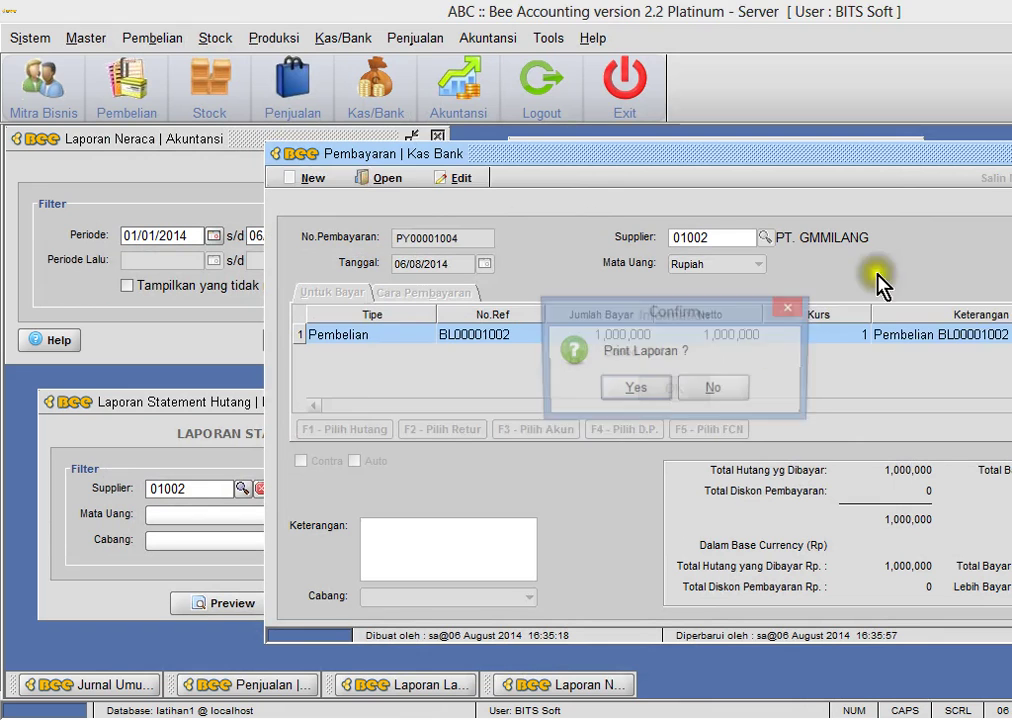
click(712, 395)
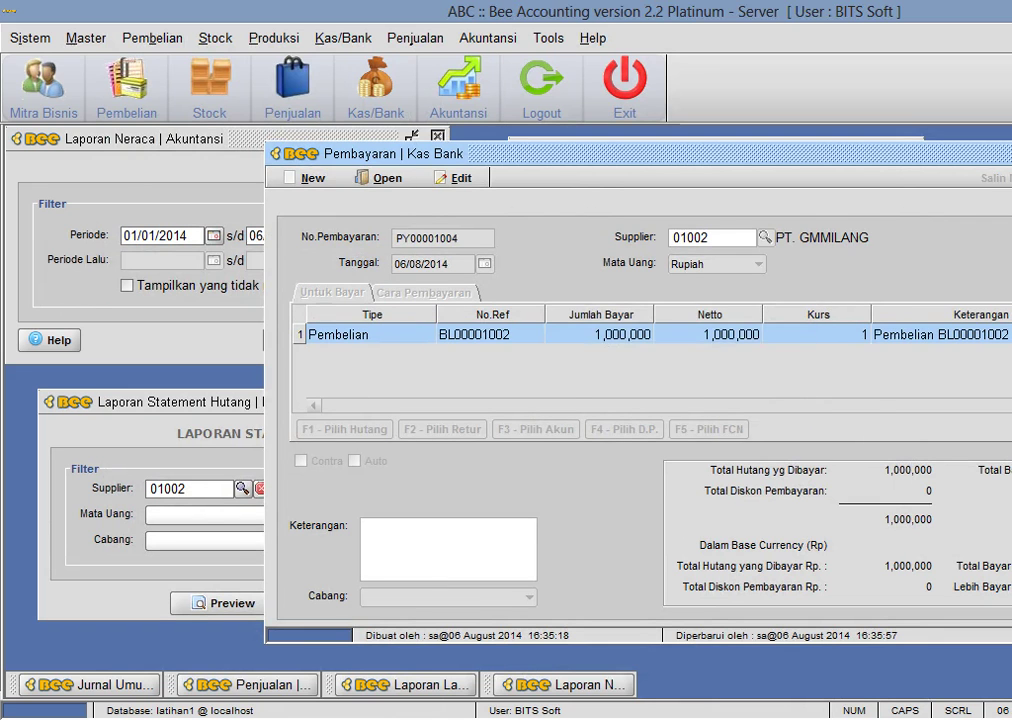
click(490, 38)
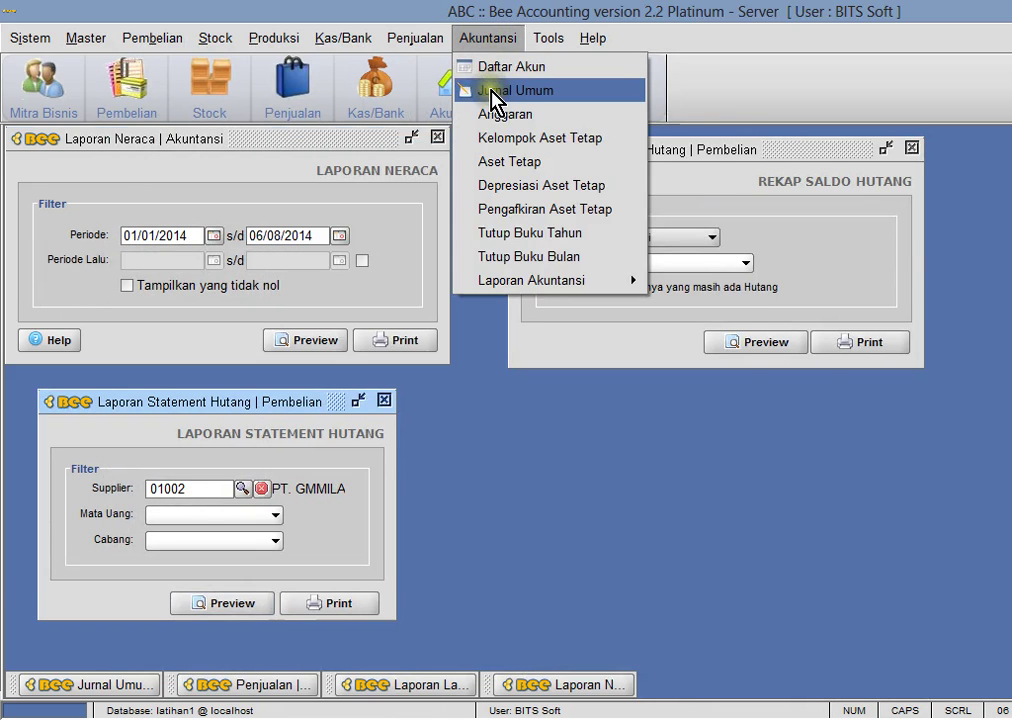
click(492, 92)
drag(289, 140, 788, 190)
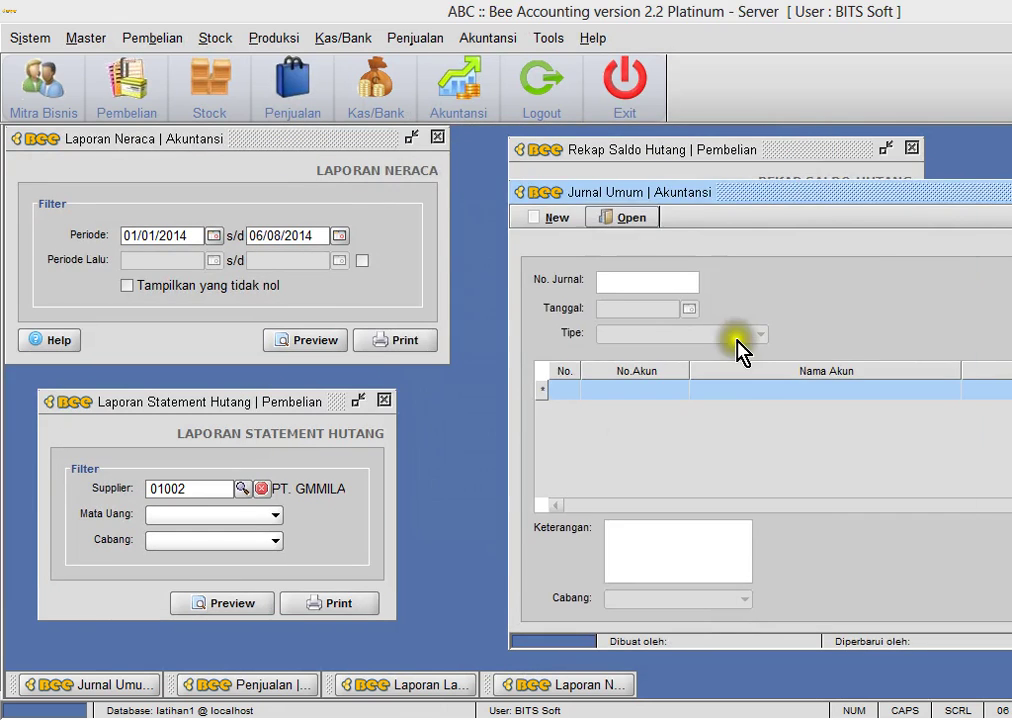
key(alt+o)
double_click(727, 388)
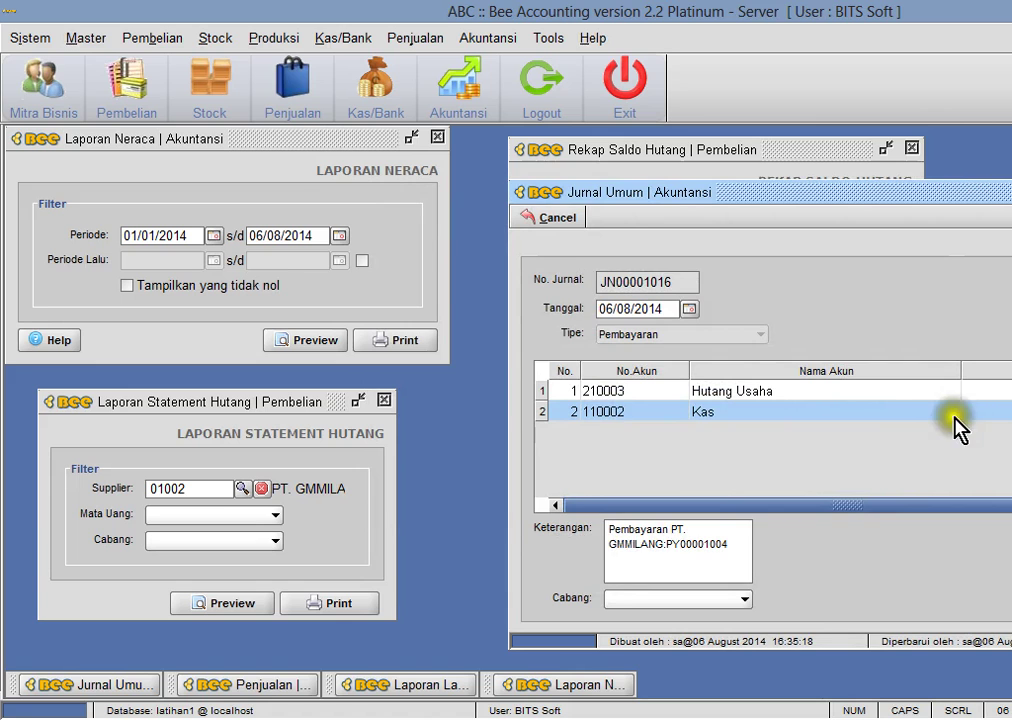
key(Escape)
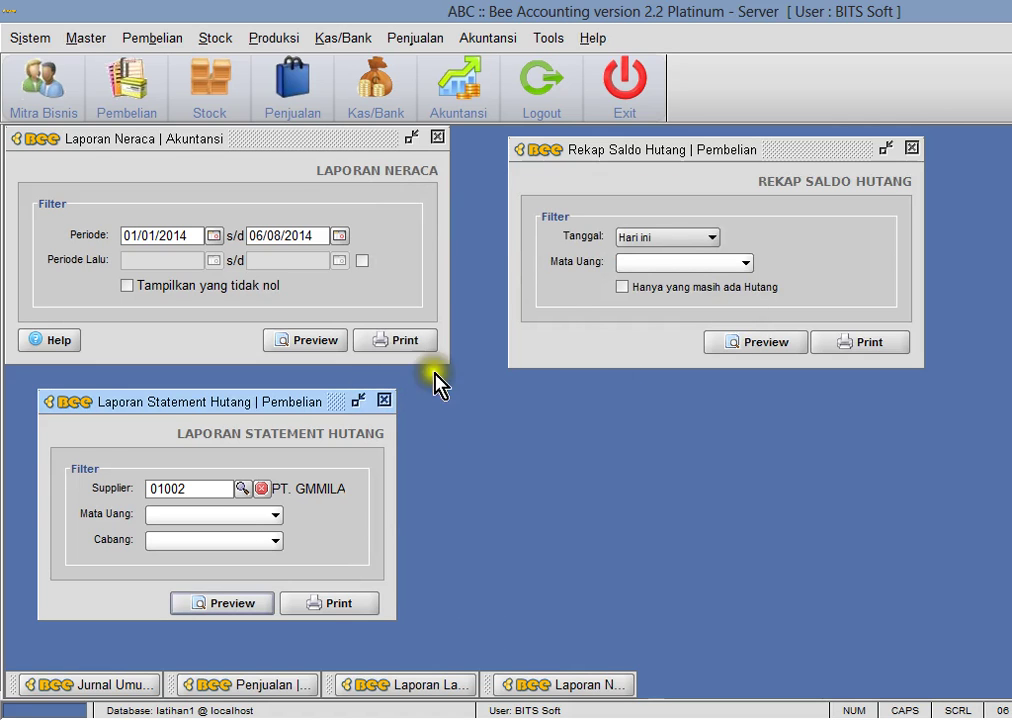
click(617, 158)
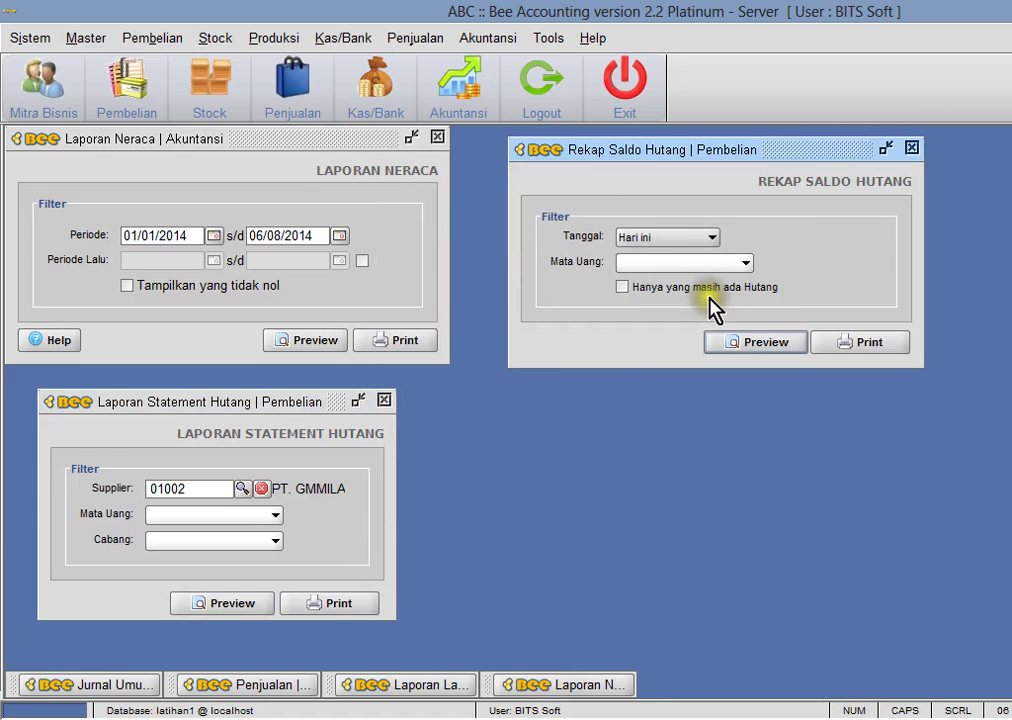
click(745, 342)
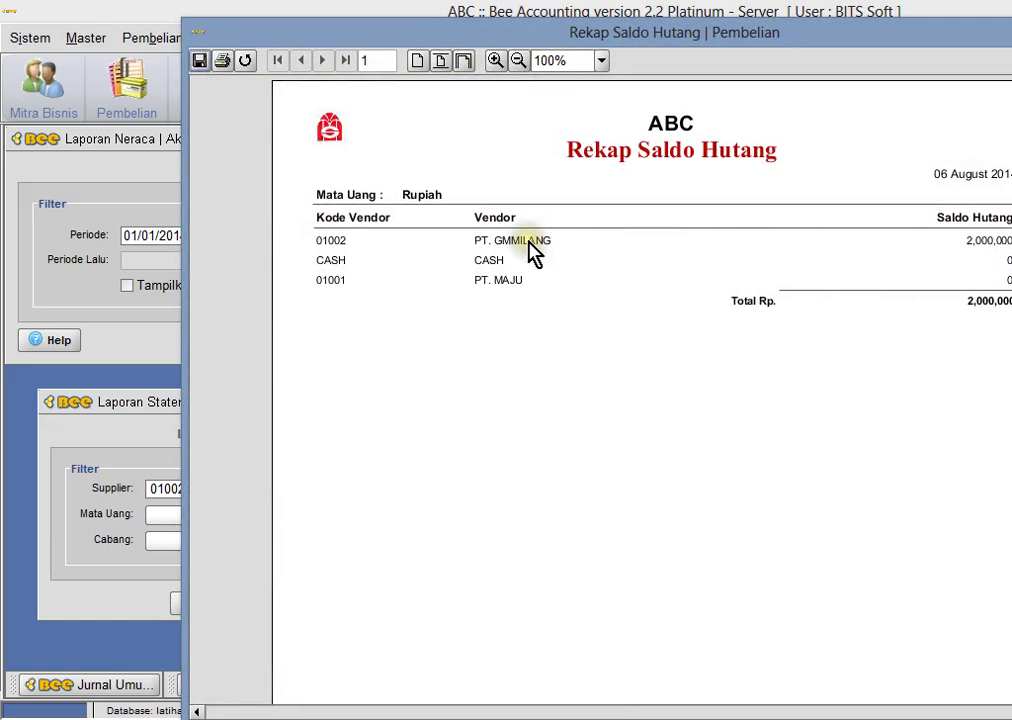
key(Escape)
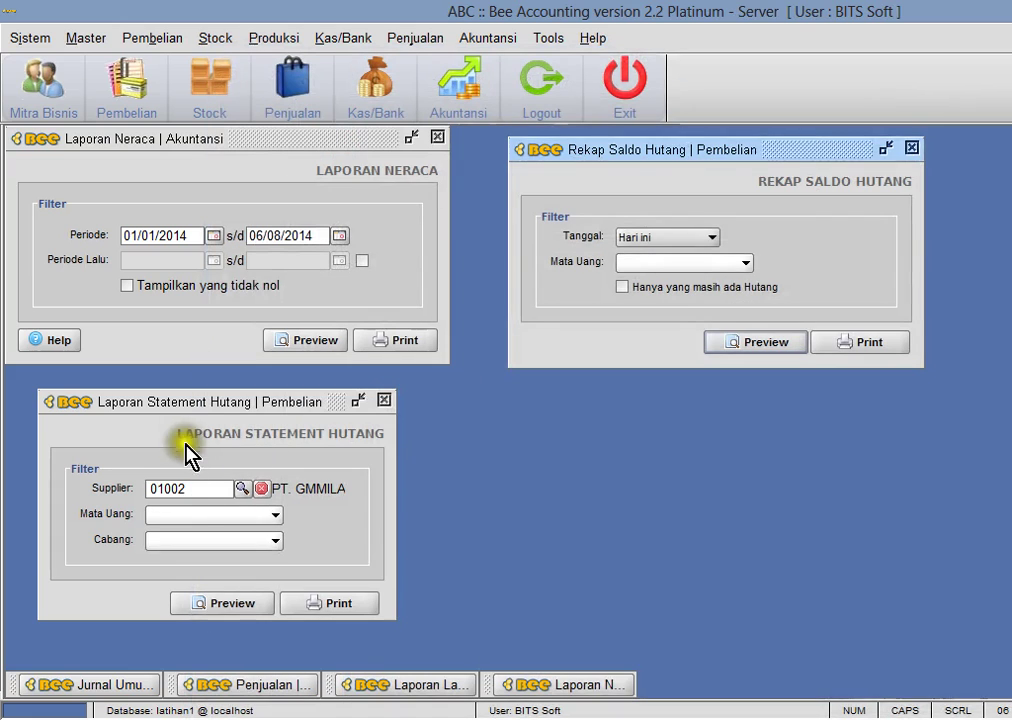
click(222, 603)
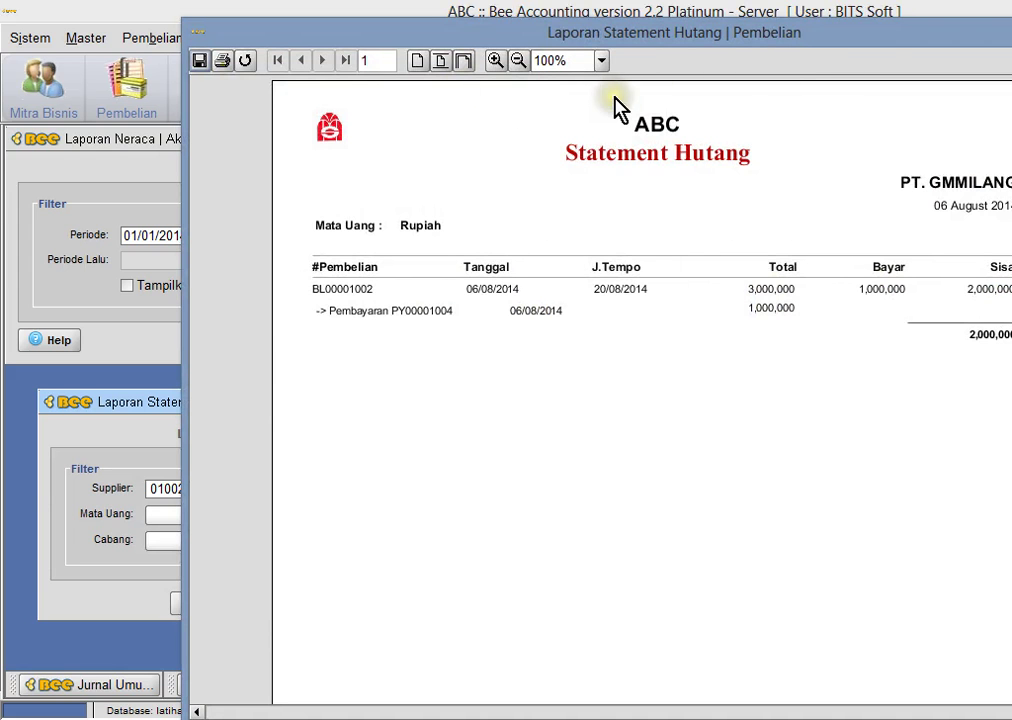
key(Escape)
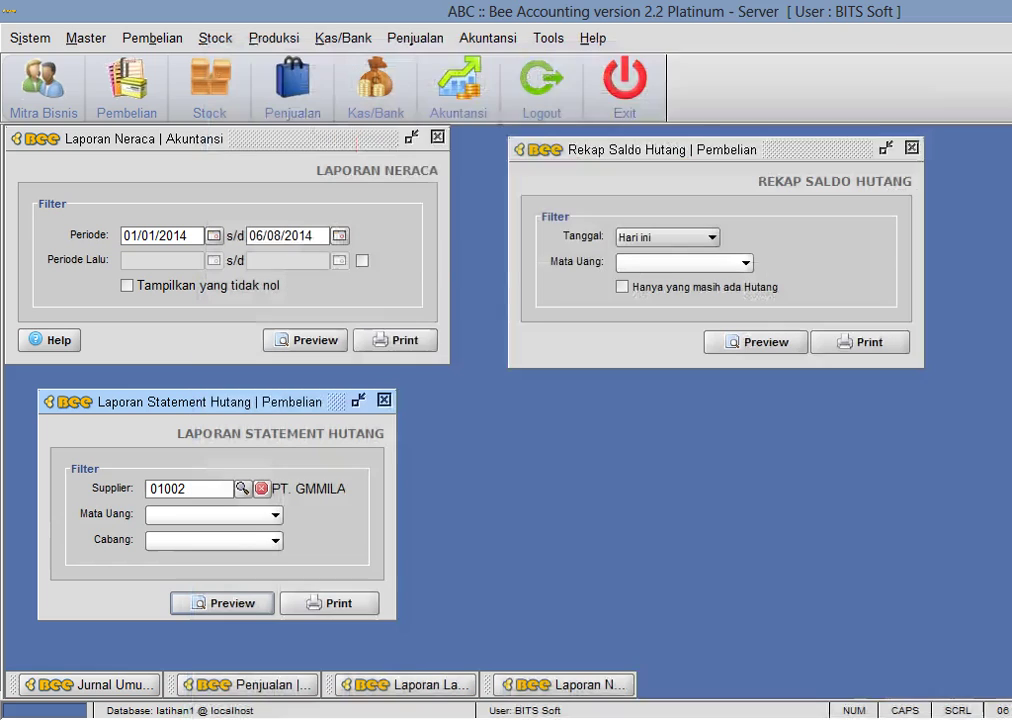
click(436, 39)
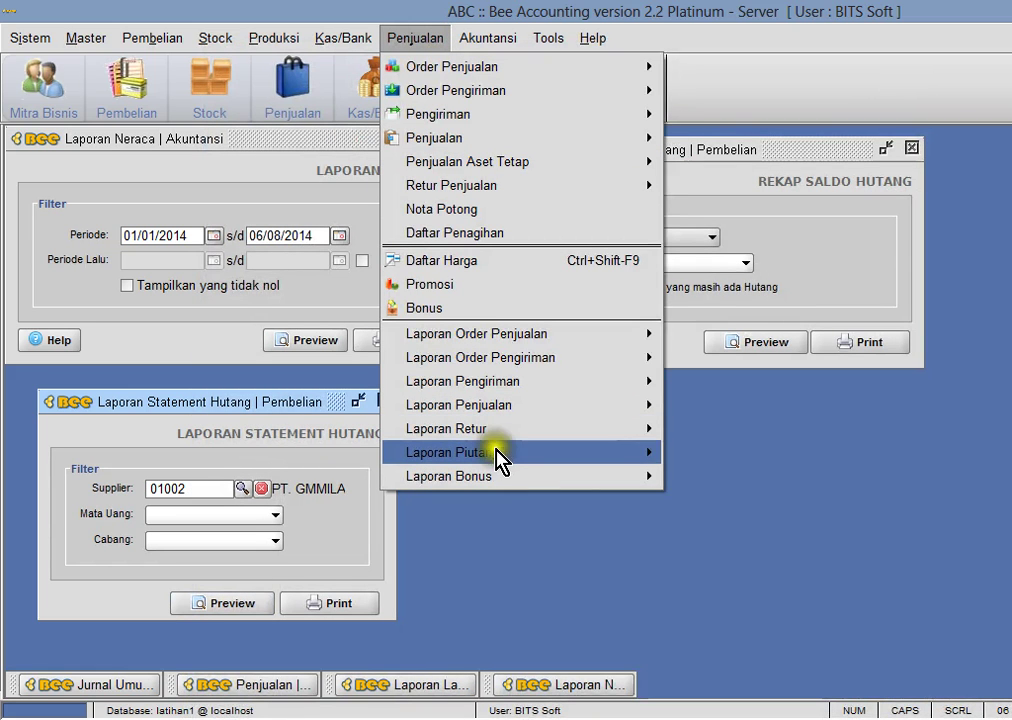
- Preview the Rekap Saldo Piutang receivables balance summary
mouse_move(501, 452)
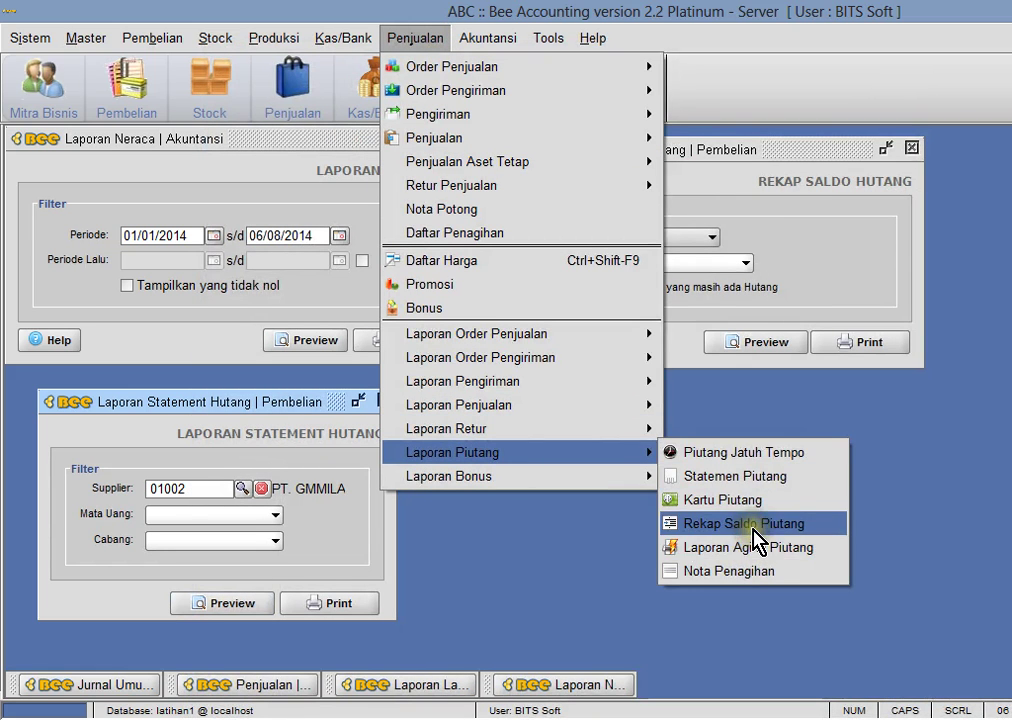
click(752, 523)
drag(240, 138, 853, 448)
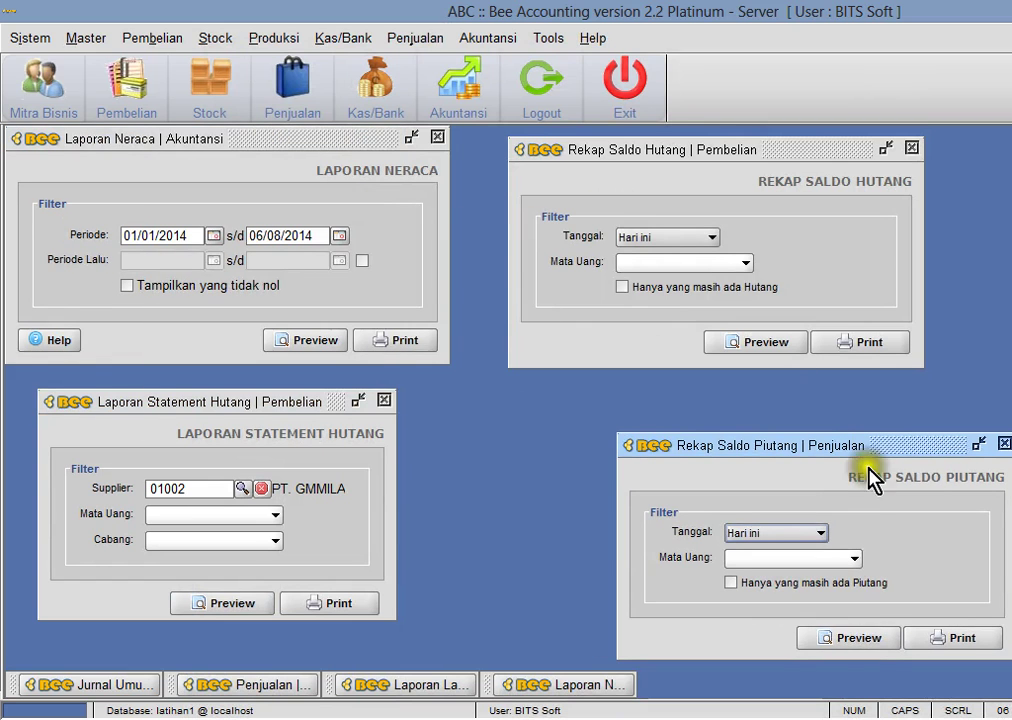
click(853, 638)
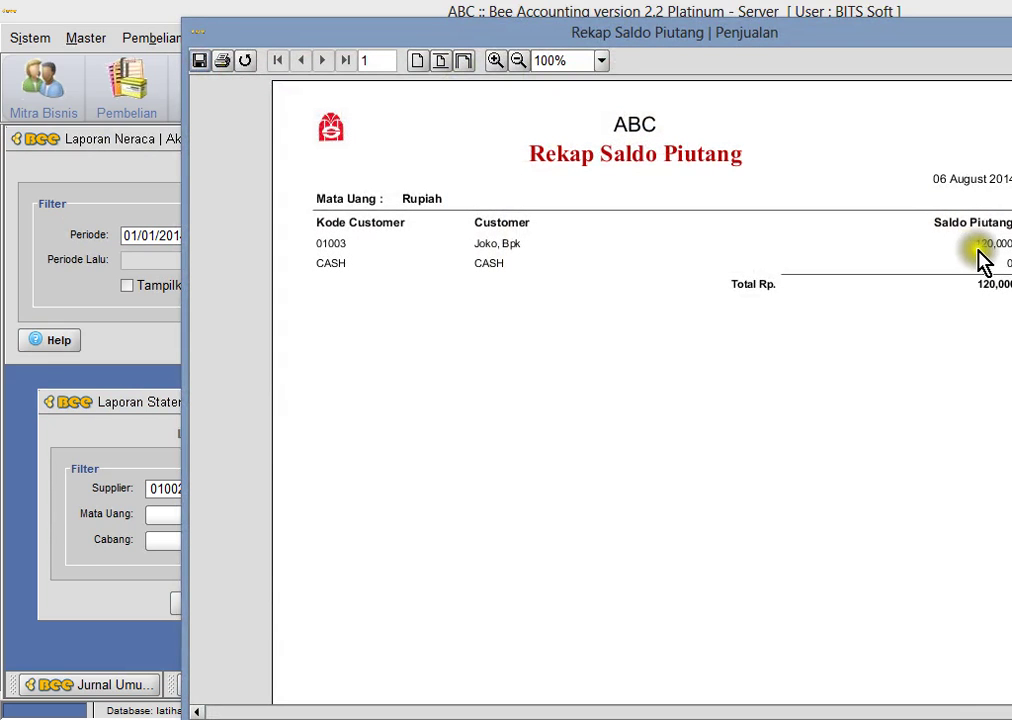
key(Escape)
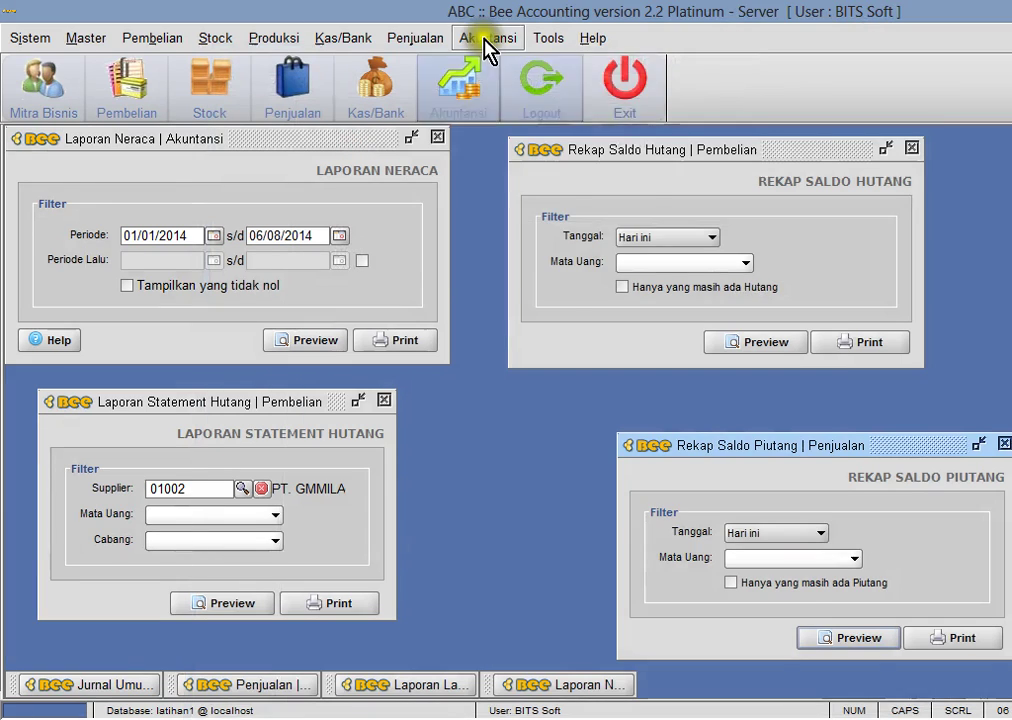
click(488, 40)
mouse_move(562, 290)
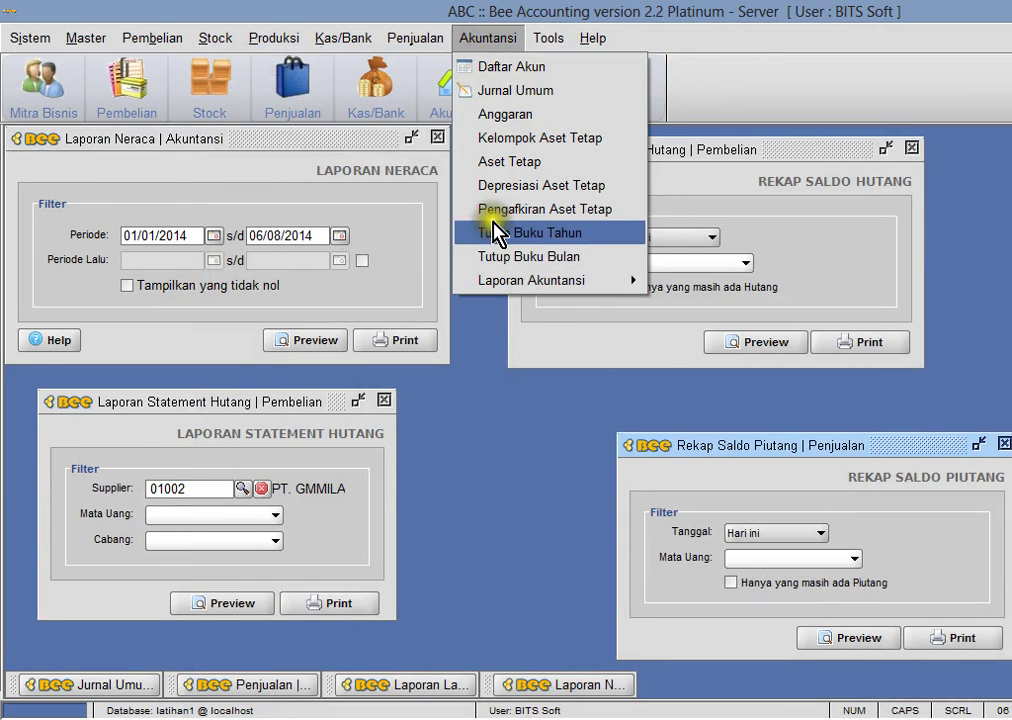
mouse_move(418, 42)
mouse_move(500, 490)
mouse_move(524, 458)
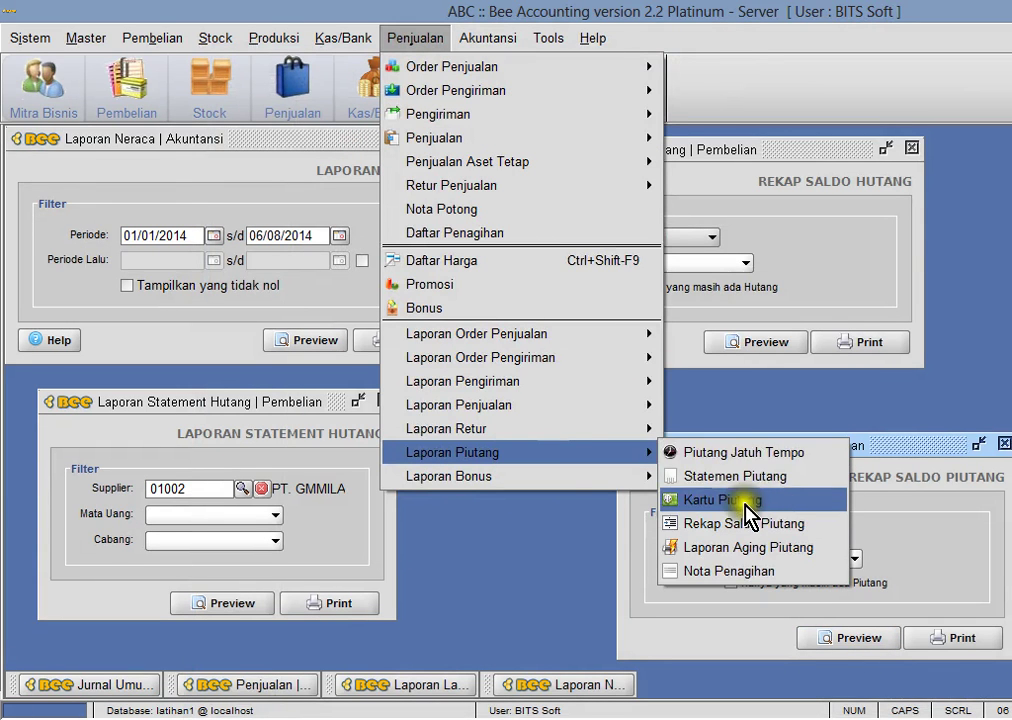
click(758, 480)
drag(228, 151, 1011, 172)
key(Return)
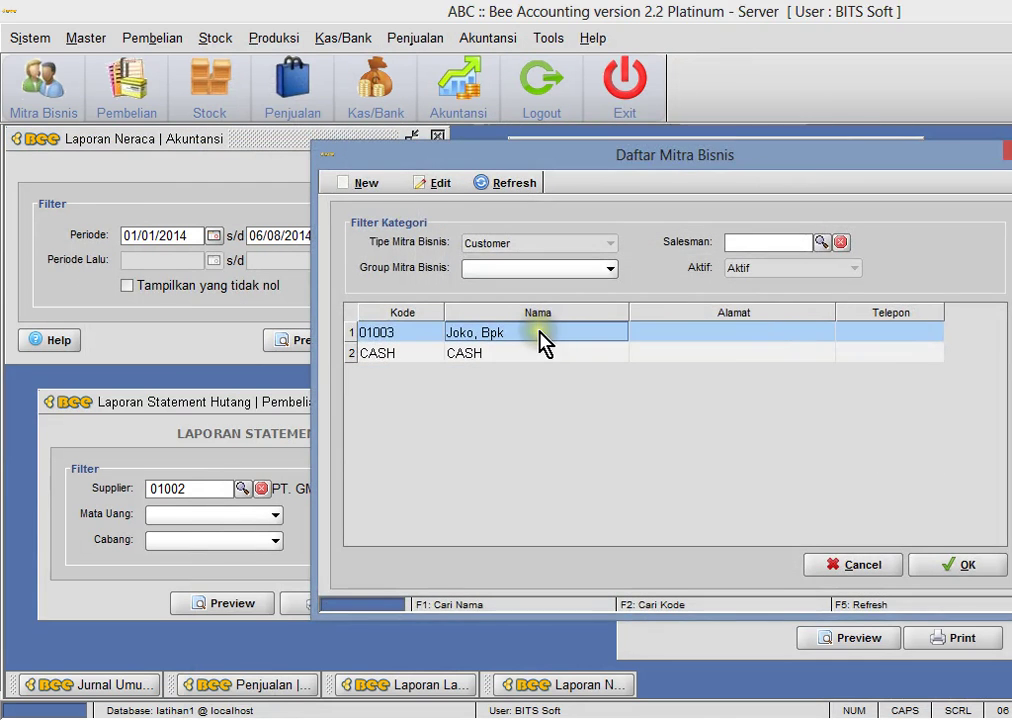
double_click(542, 334)
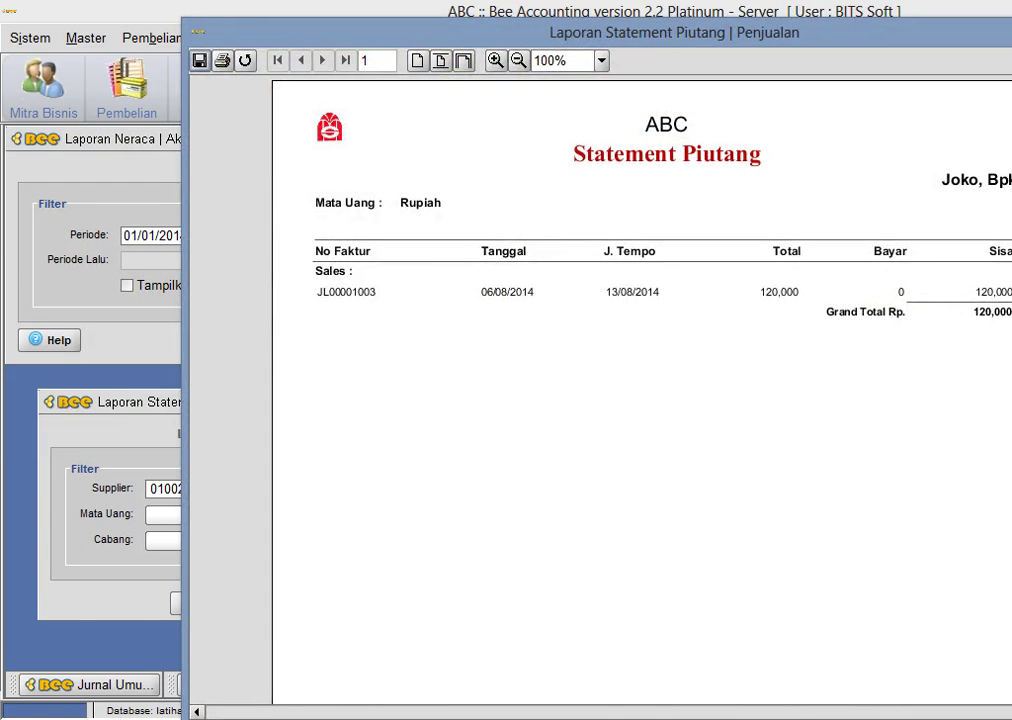
key(Escape)
key(Escape)
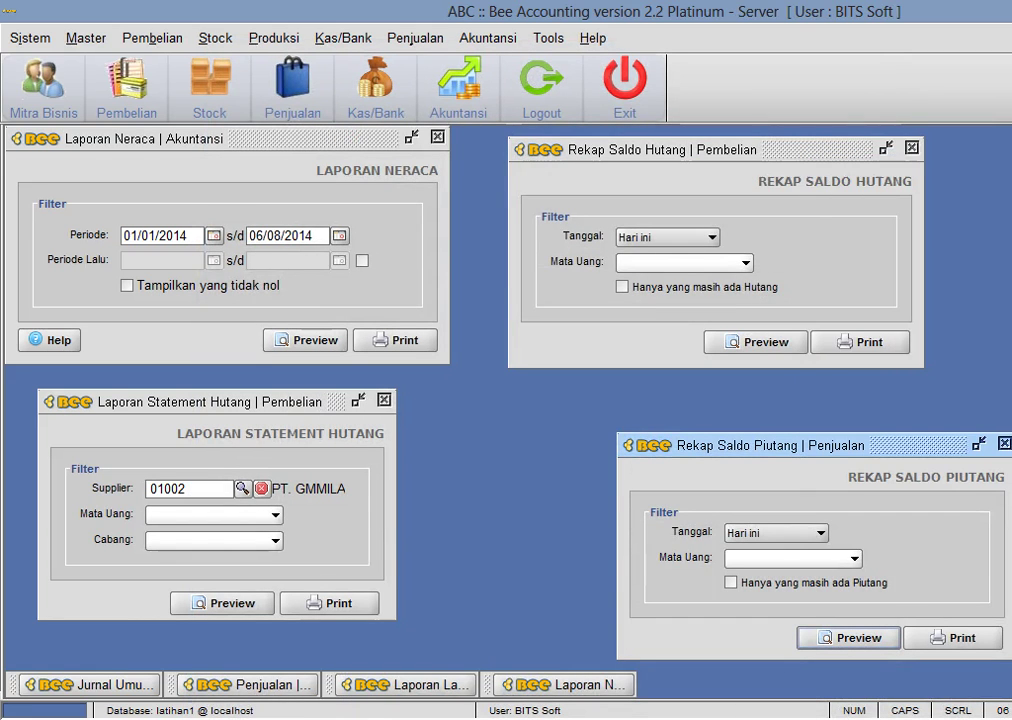
click(911, 150)
key(Escape)
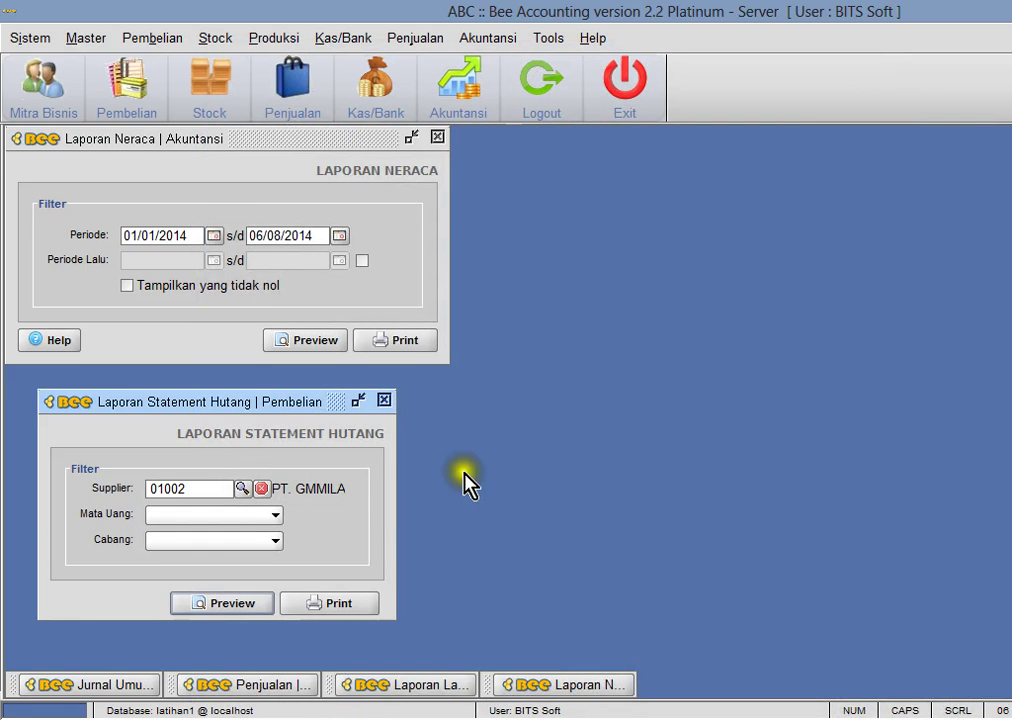
- Close the leftover payables statement and balance sheet windows after checking the spreadsheet
click(384, 401)
key(alt+Tab)
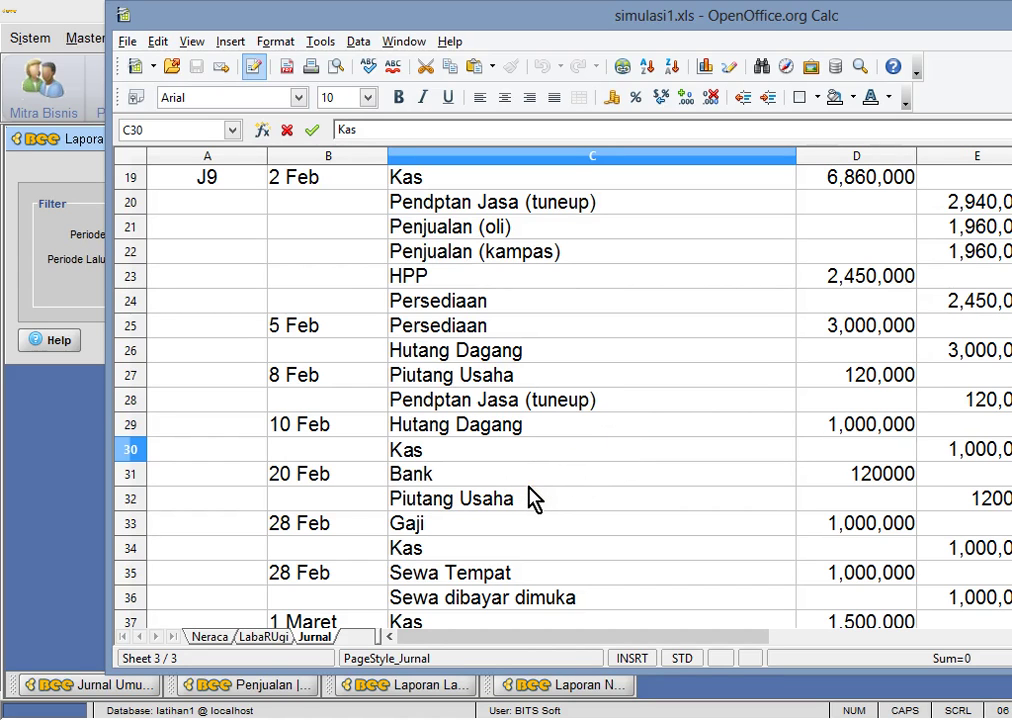
click(38, 207)
click(438, 139)
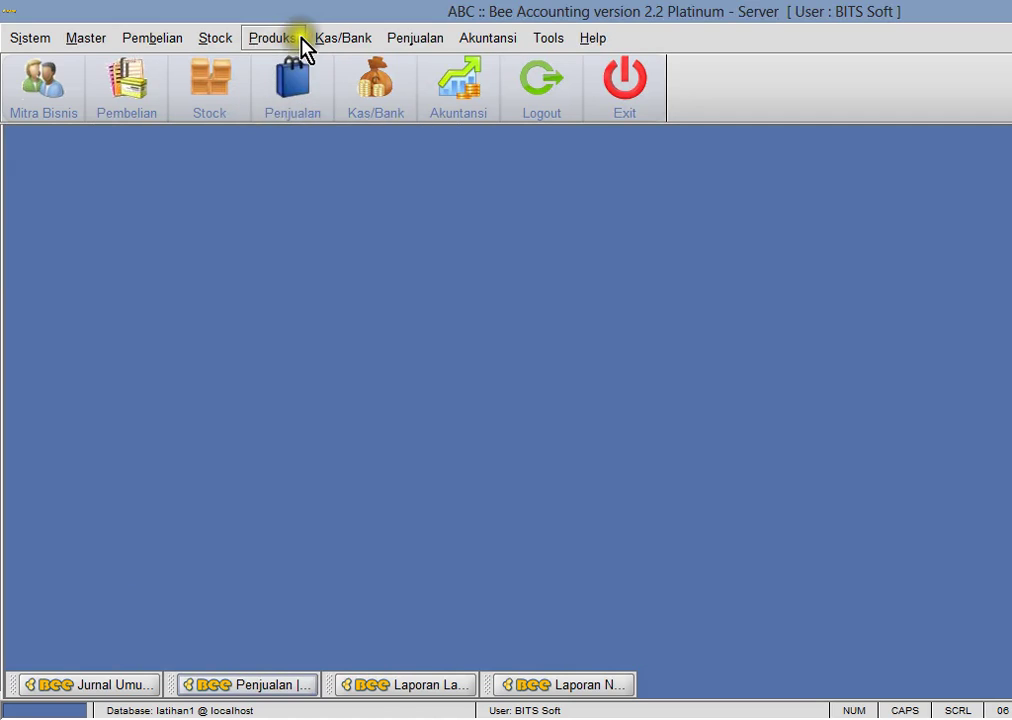
- Start a new Penerimaan Pembayaran for the customer, applying invoice JL00001003 for 120,000
click(322, 40)
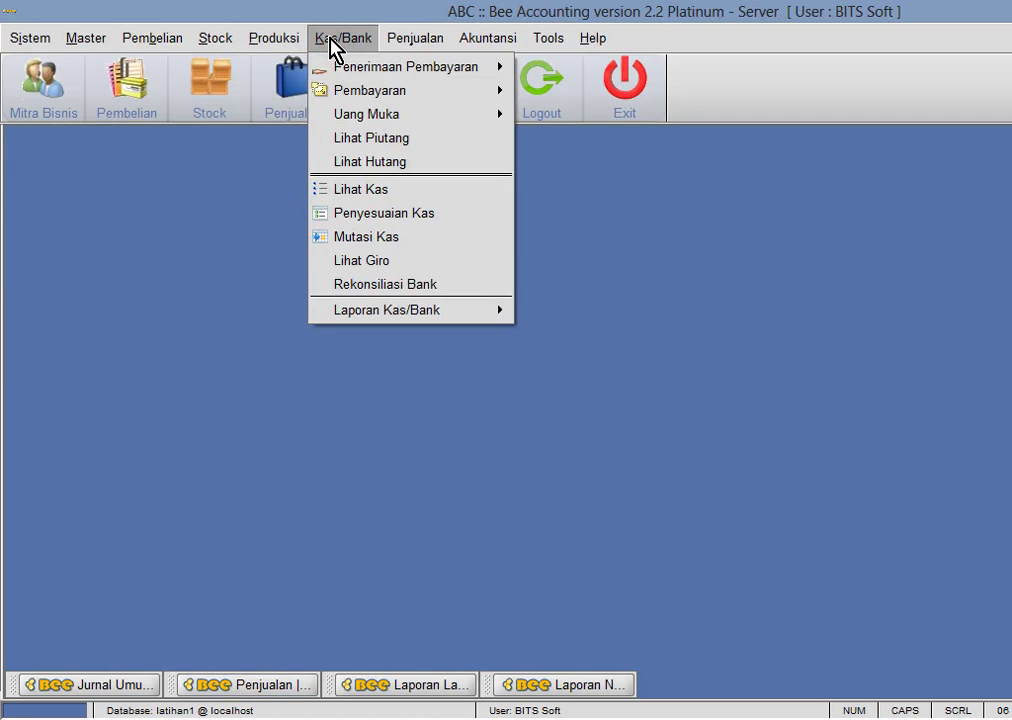
mouse_move(468, 68)
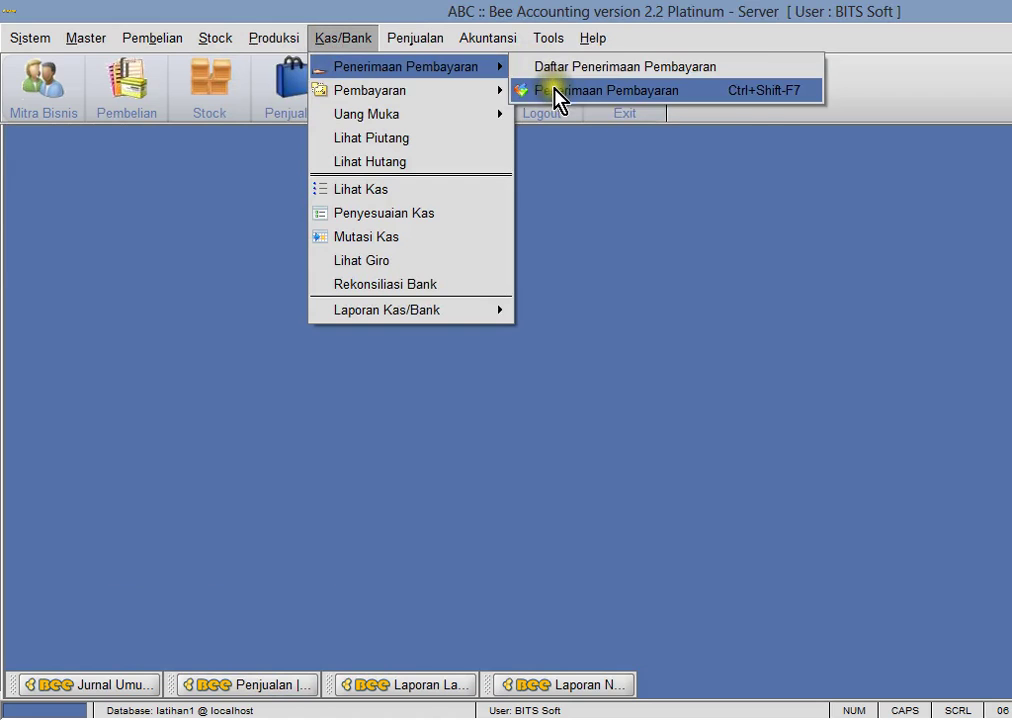
mouse_move(352, 91)
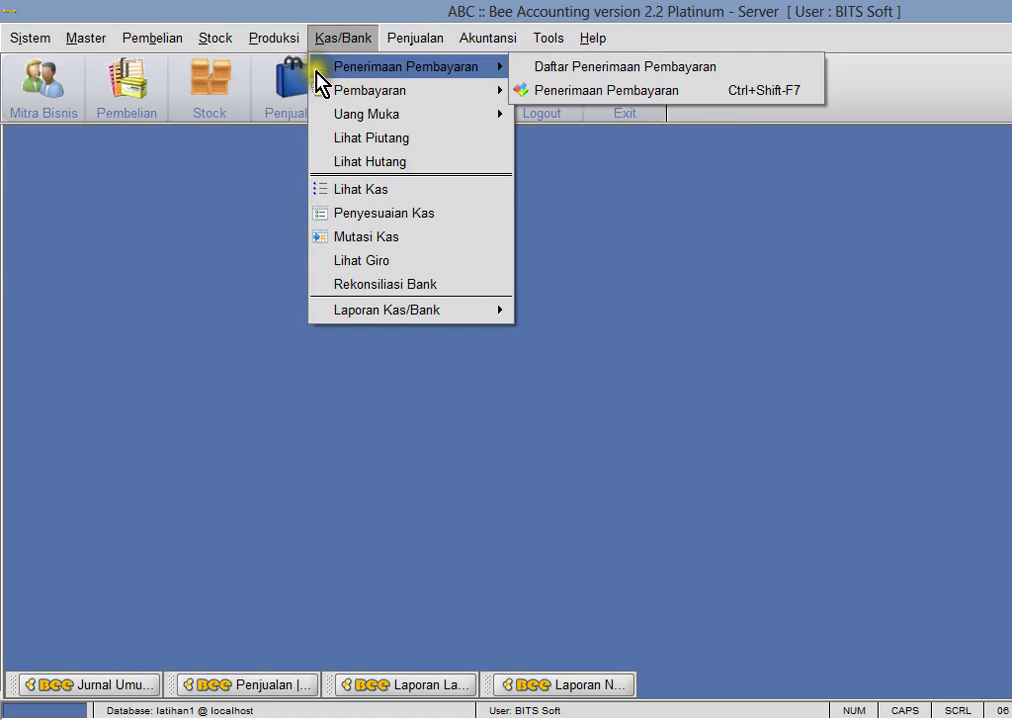
click(570, 90)
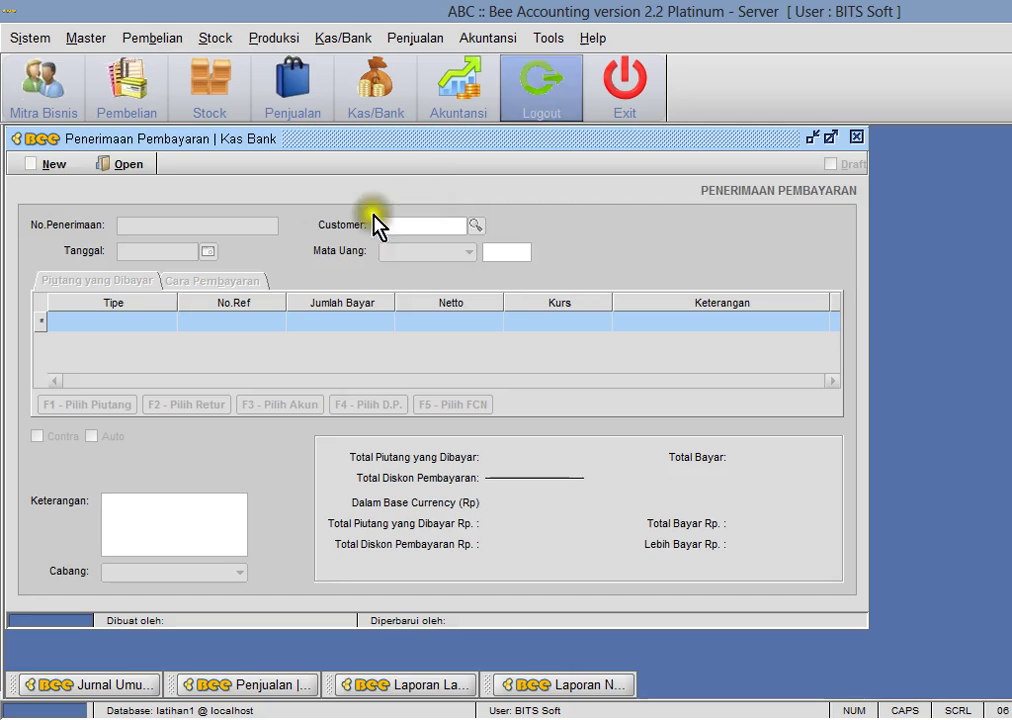
click(50, 166)
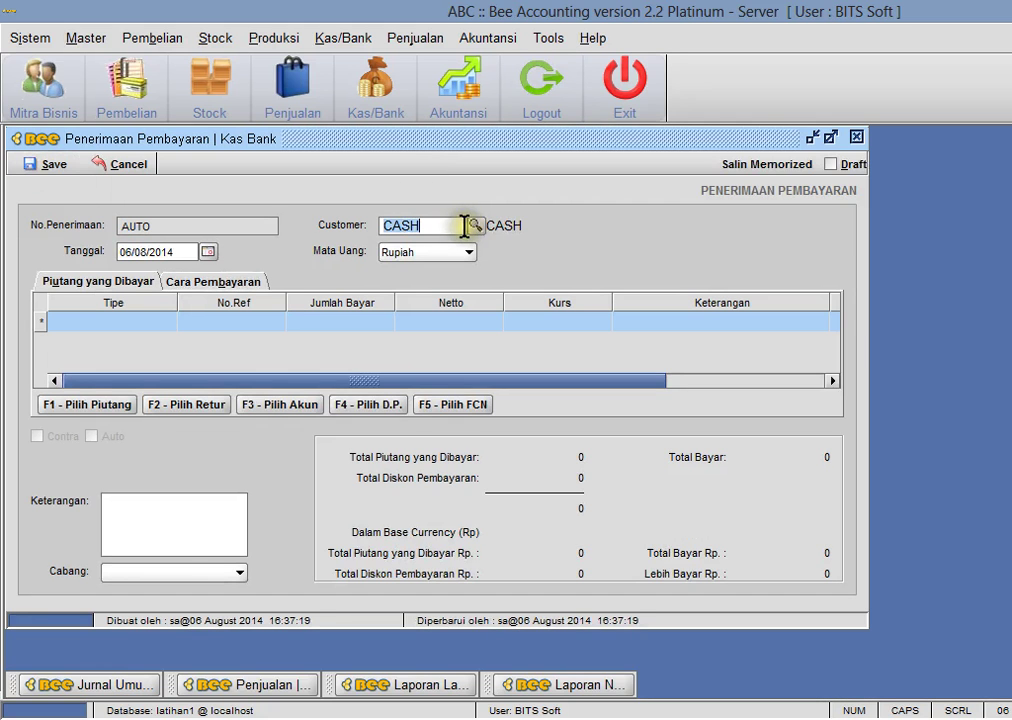
click(476, 226)
double_click(486, 333)
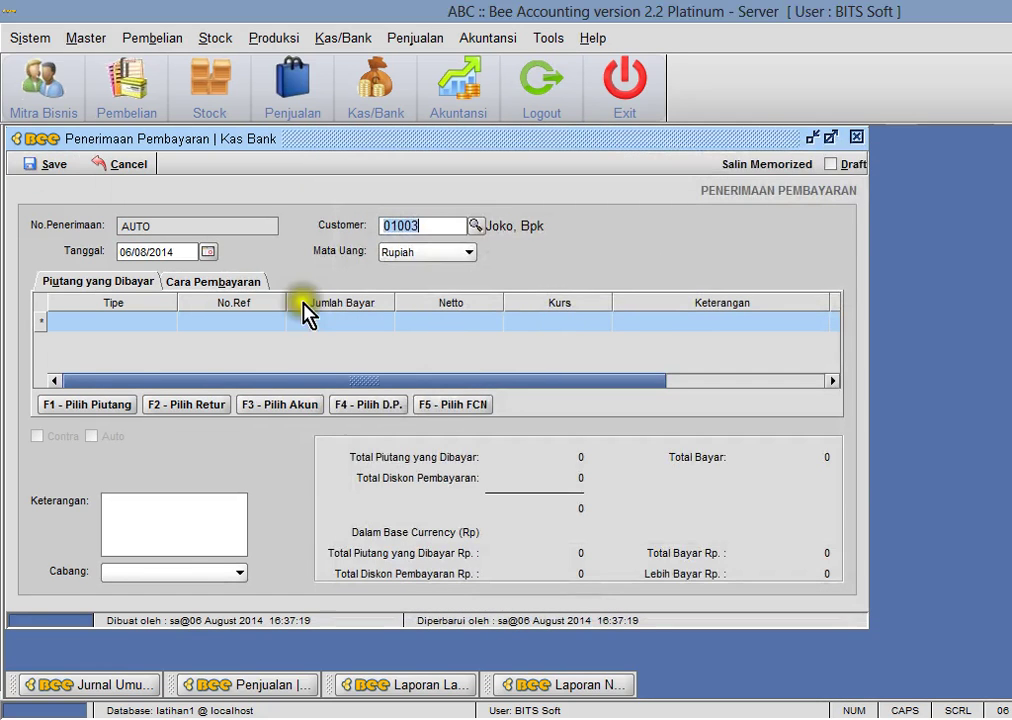
click(118, 410)
click(326, 358)
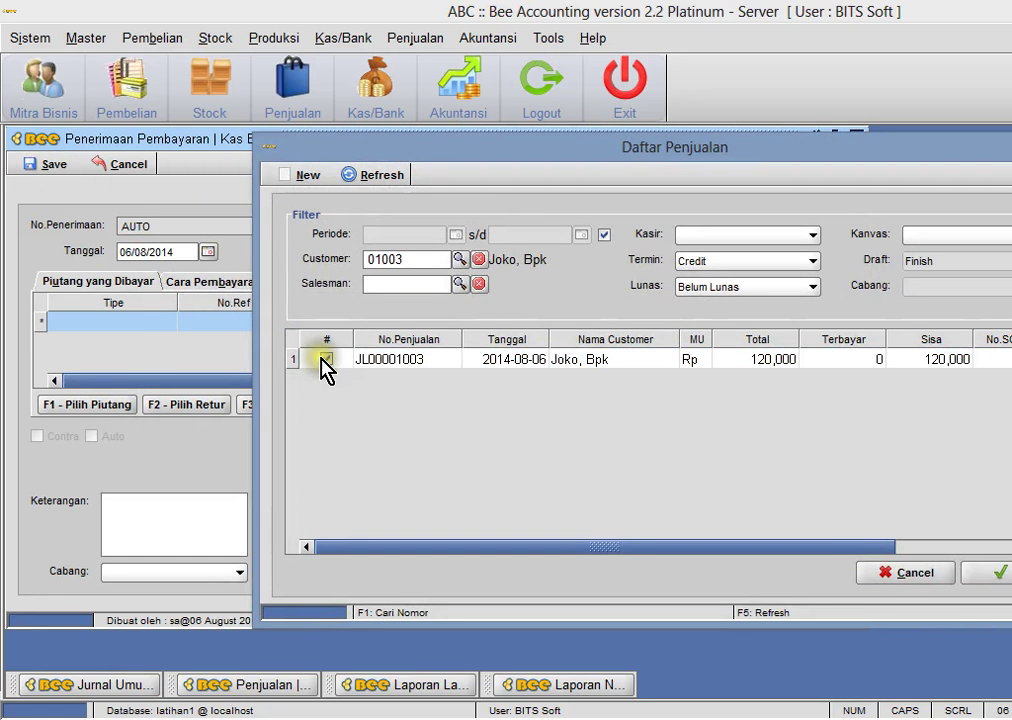
click(993, 576)
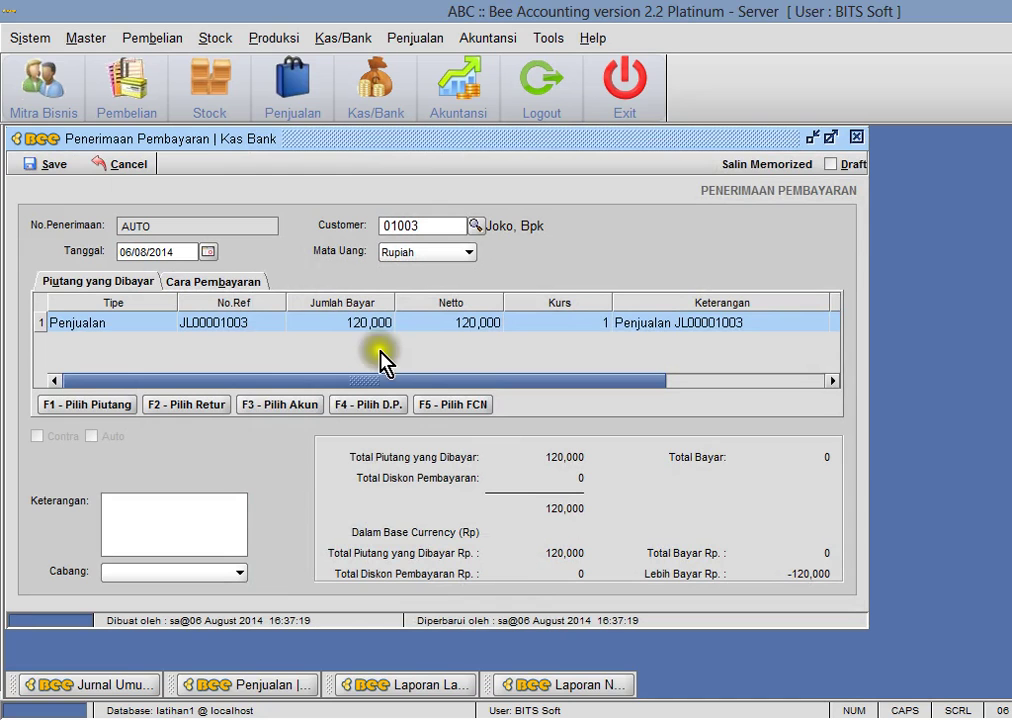
- Record the 120,000 as Transfer Bank into Bank BCA1, with a payment note
click(214, 285)
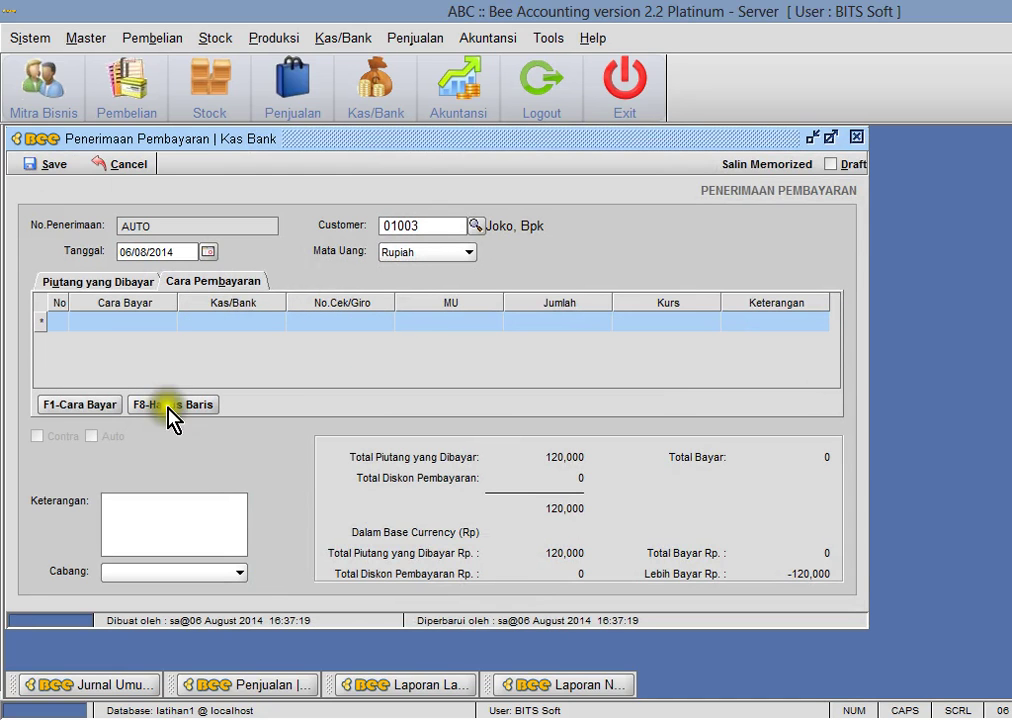
click(88, 404)
click(600, 265)
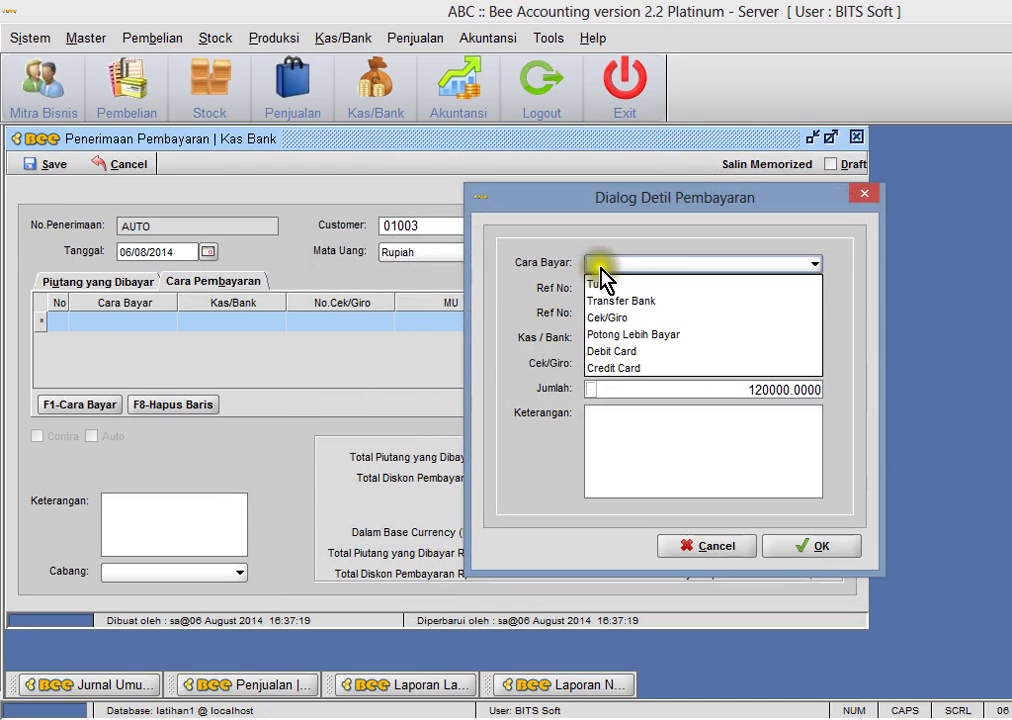
click(626, 300)
click(727, 289)
click(725, 289)
click(714, 289)
click(716, 310)
click(707, 357)
click(786, 548)
click(680, 386)
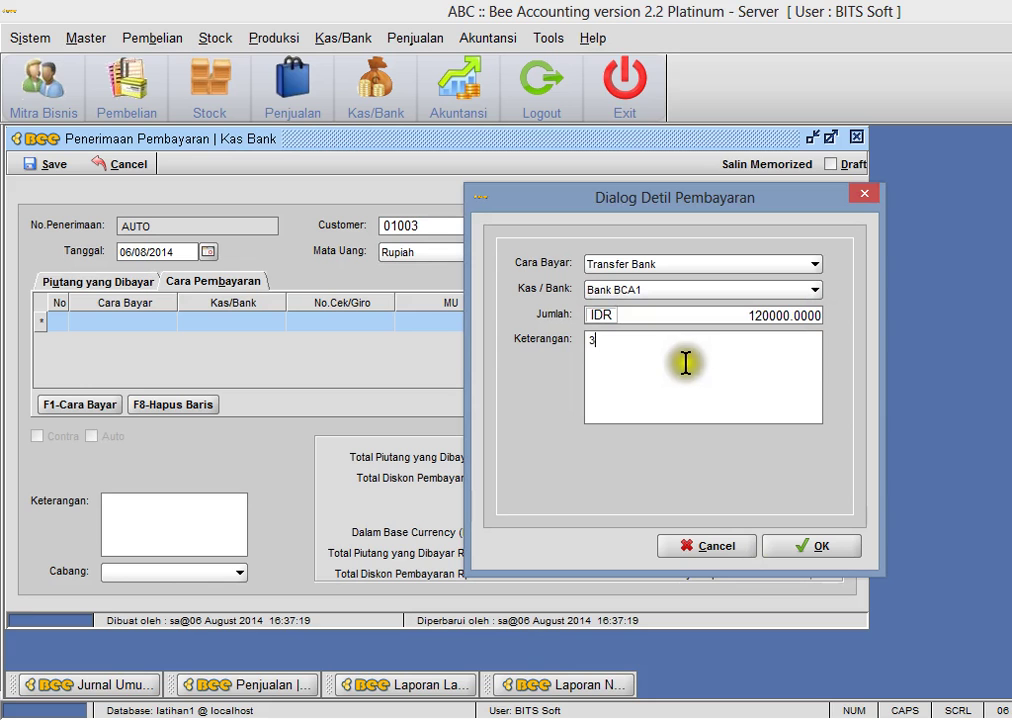
click(791, 549)
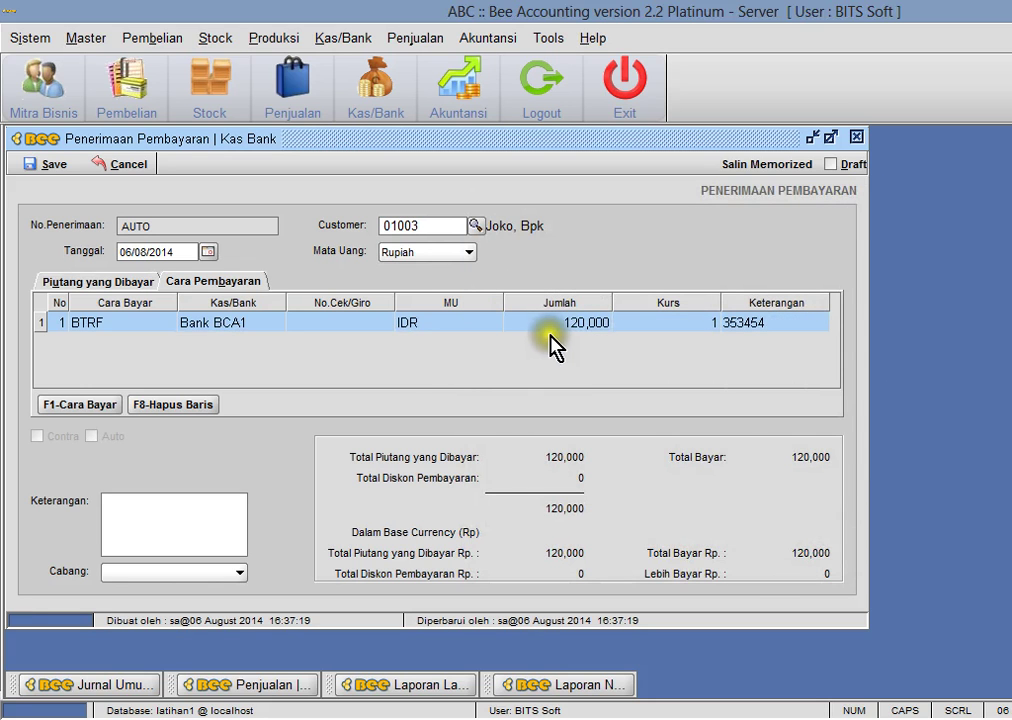
- Save receipt RC00001003 without printing and close the receipt form
click(57, 175)
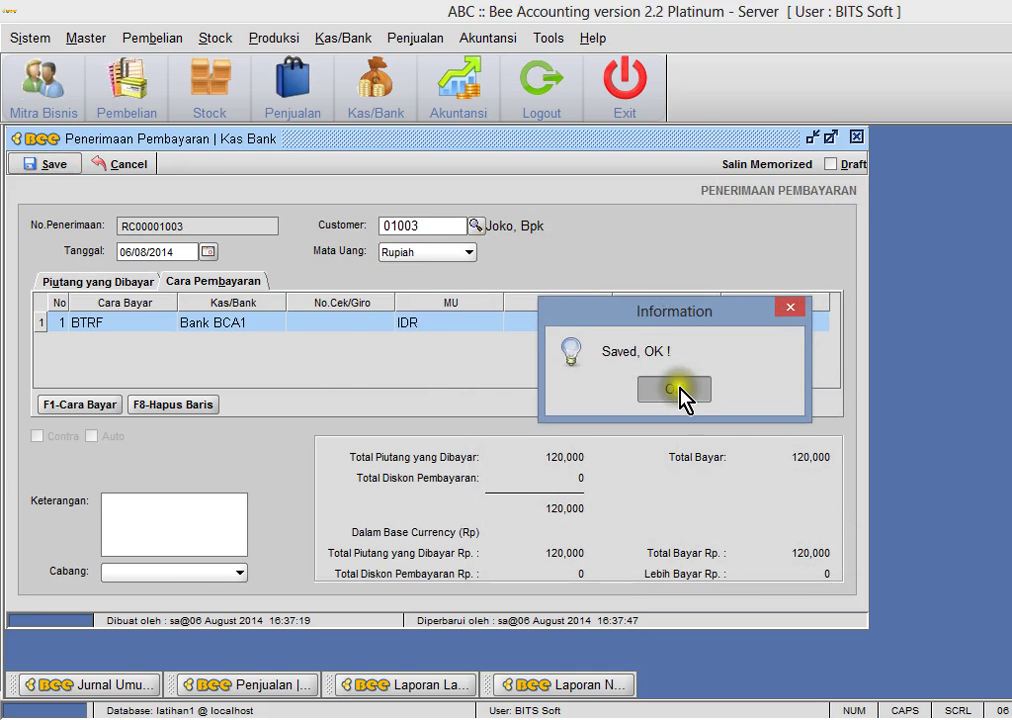
click(678, 398)
click(790, 307)
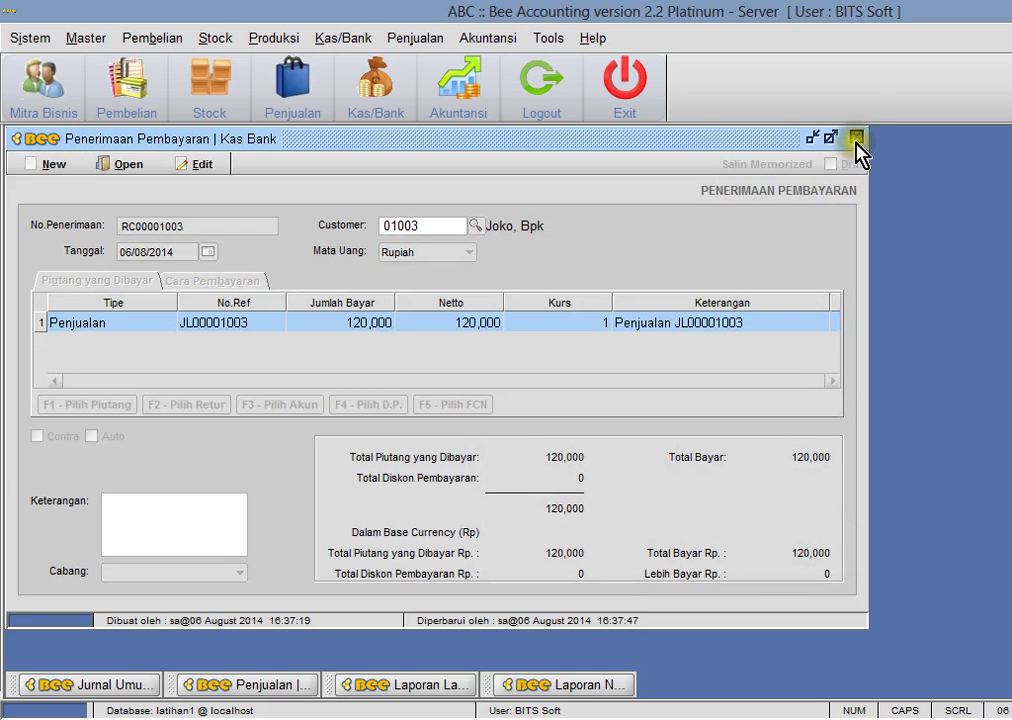
click(856, 136)
click(487, 38)
- Review receipt journal JN00001017, checking its Bank debit and 120,000 Piutang Usaha credit
click(511, 95)
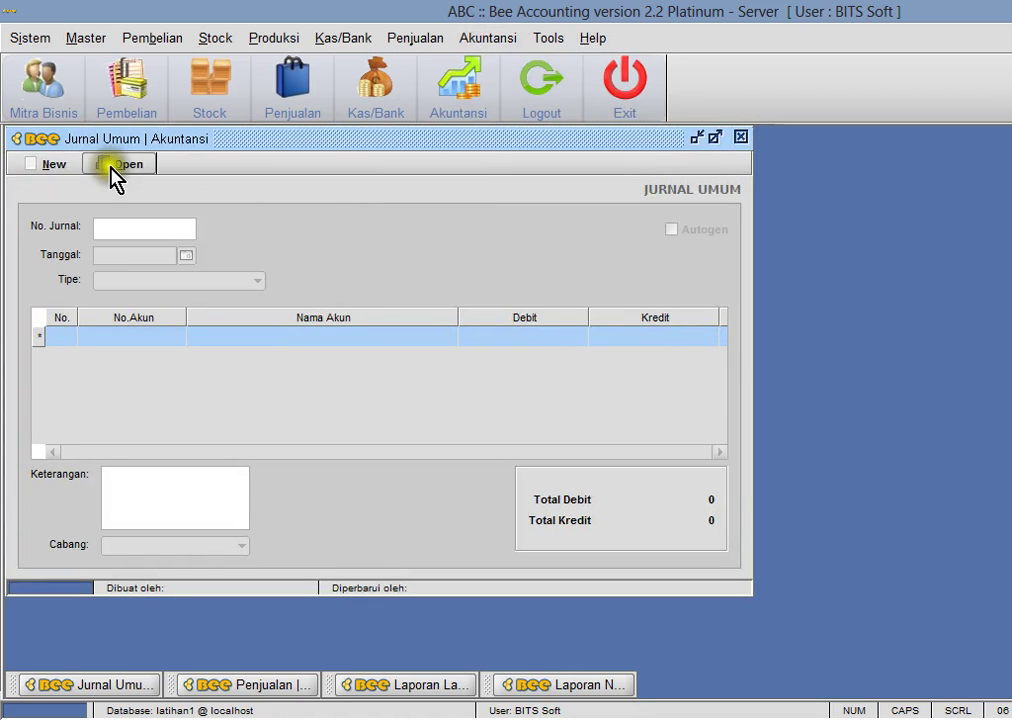
key(alt+o)
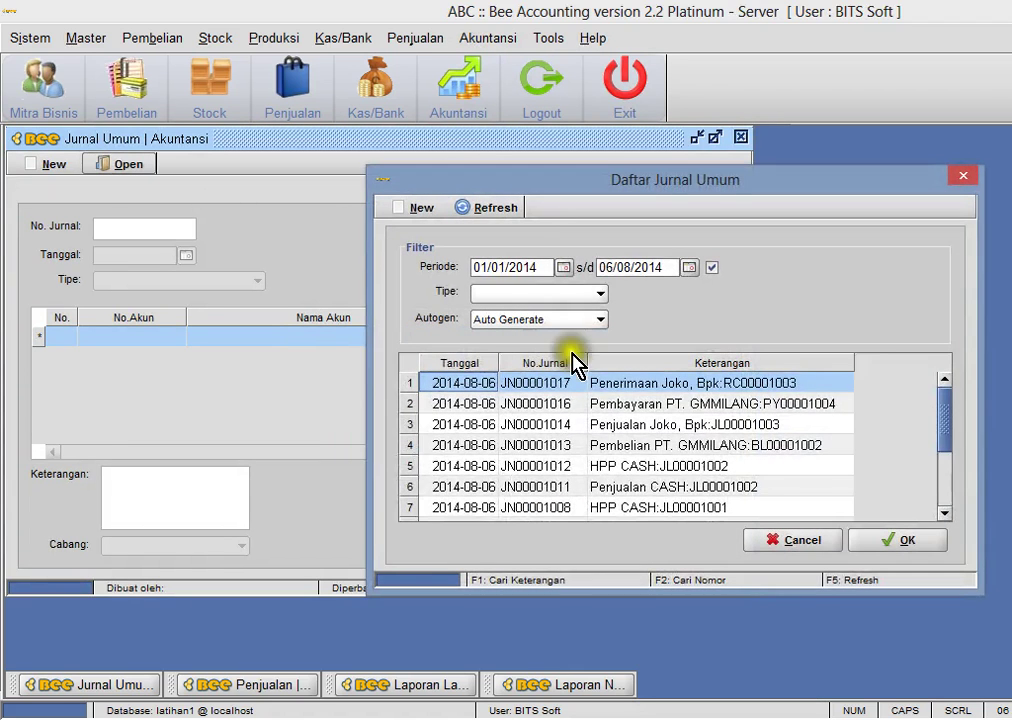
double_click(648, 388)
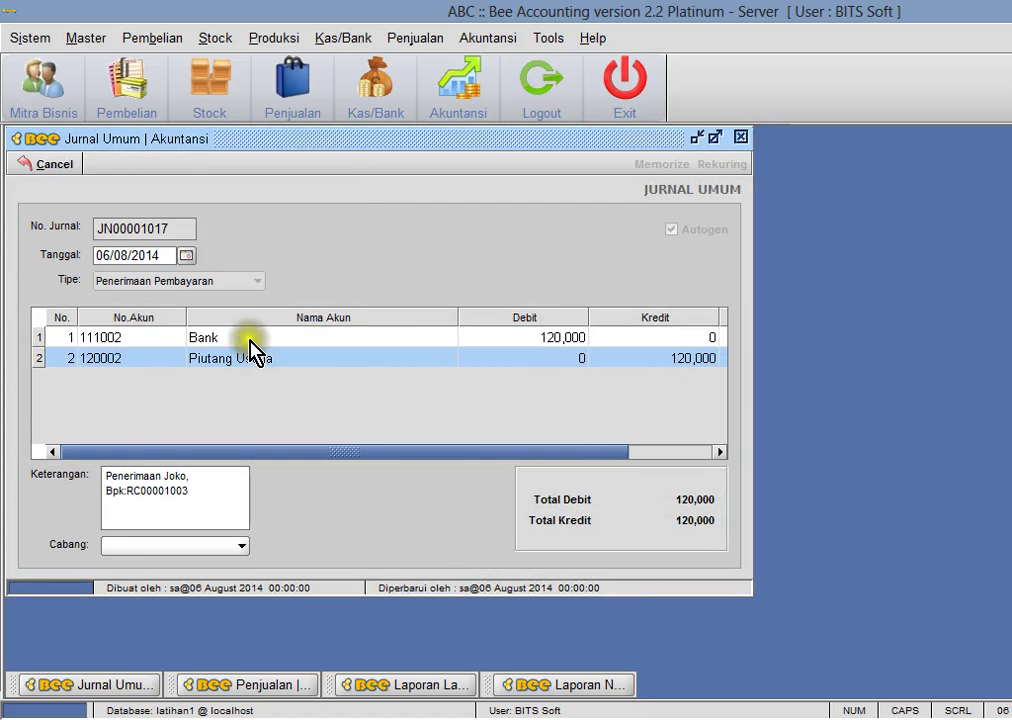
click(248, 339)
click(628, 358)
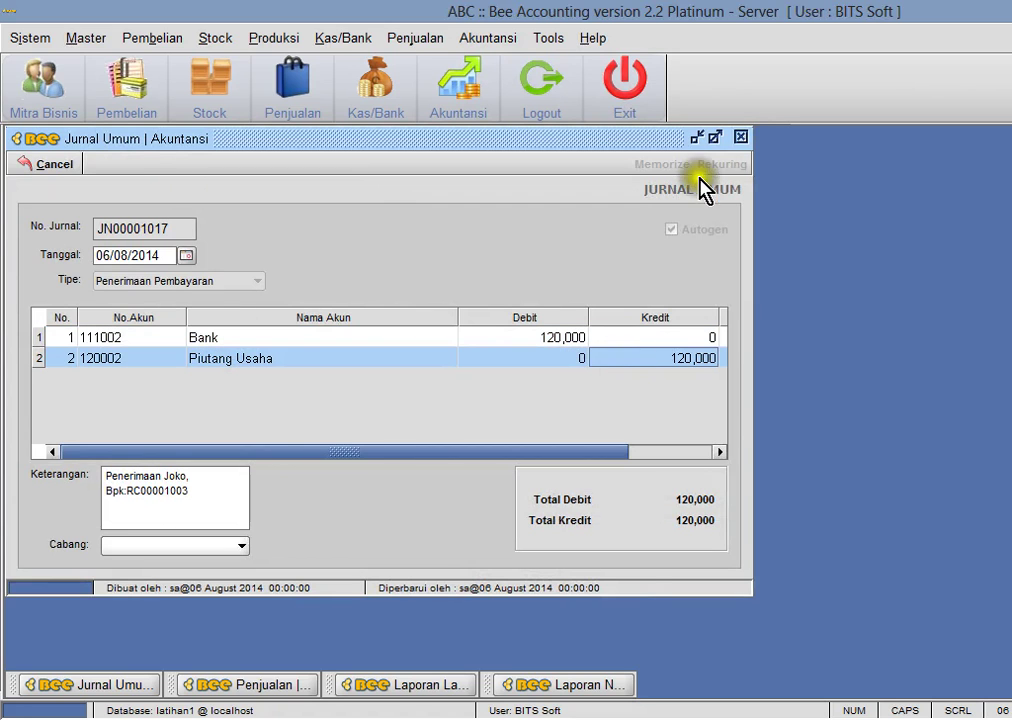
click(737, 138)
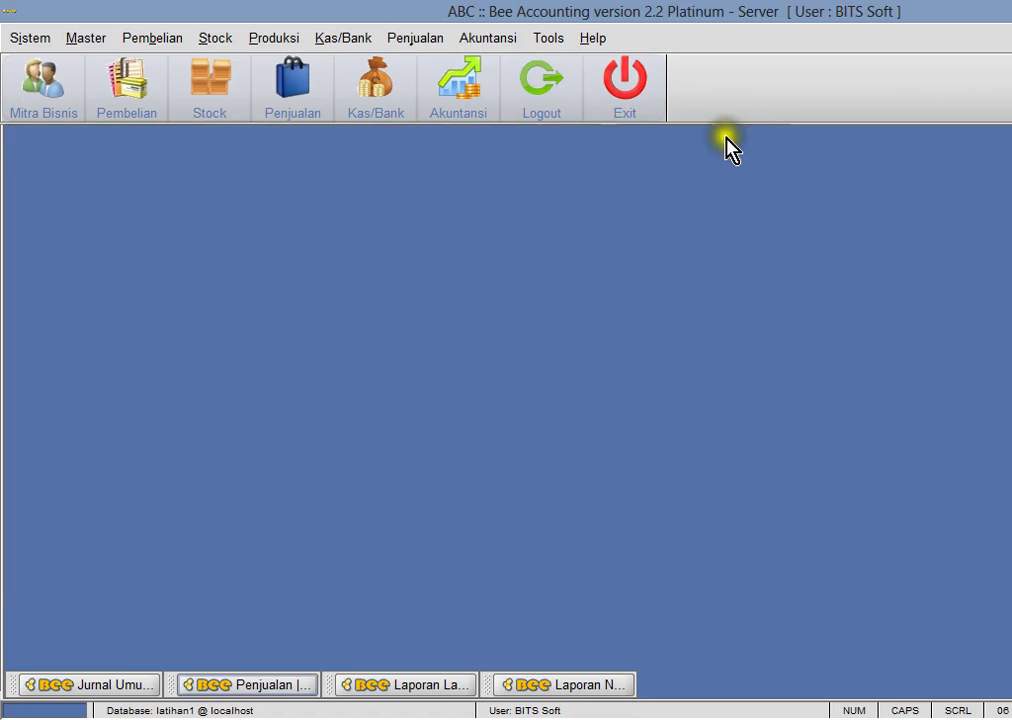
- Preview the Rekap Saldo Piutang receivables summary, then close the preview and its form
click(488, 40)
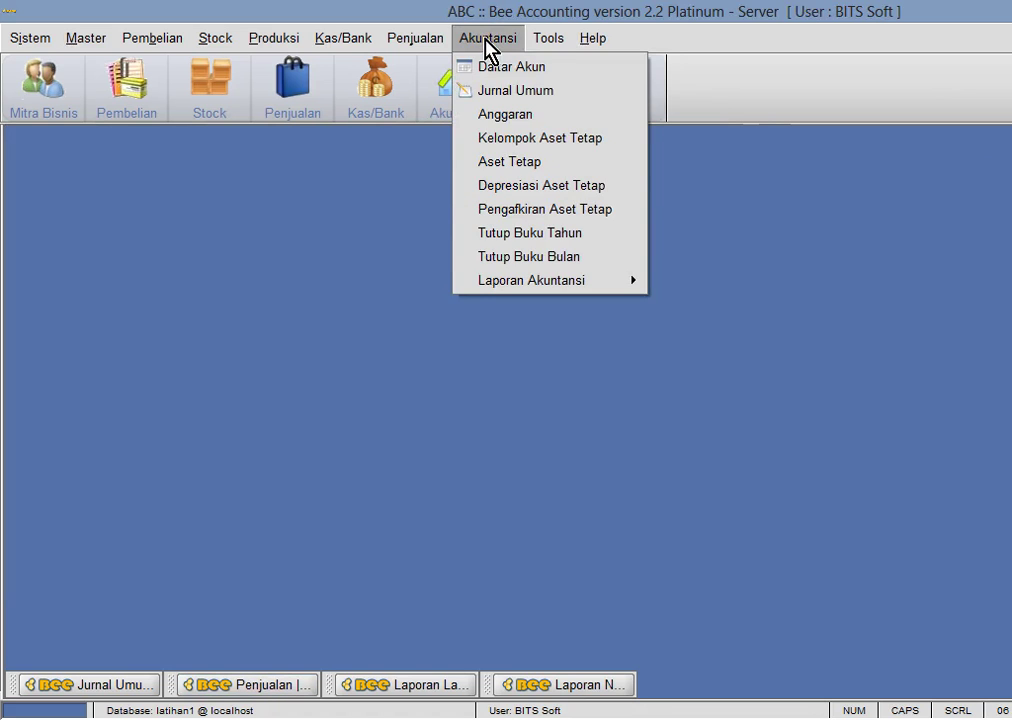
mouse_move(415, 38)
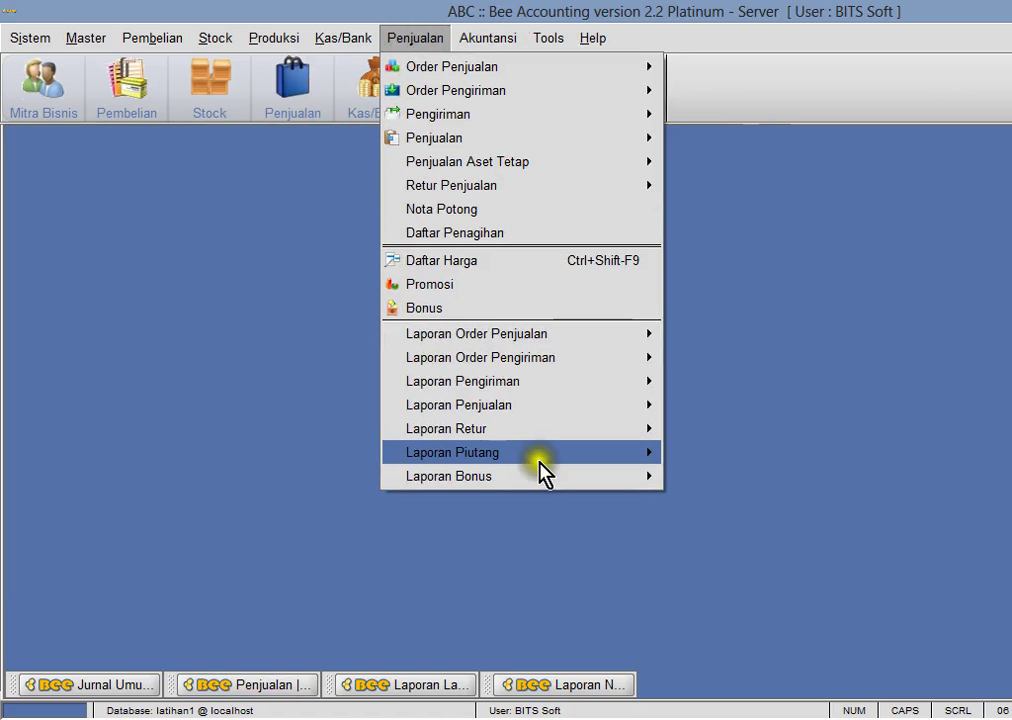
mouse_move(542, 470)
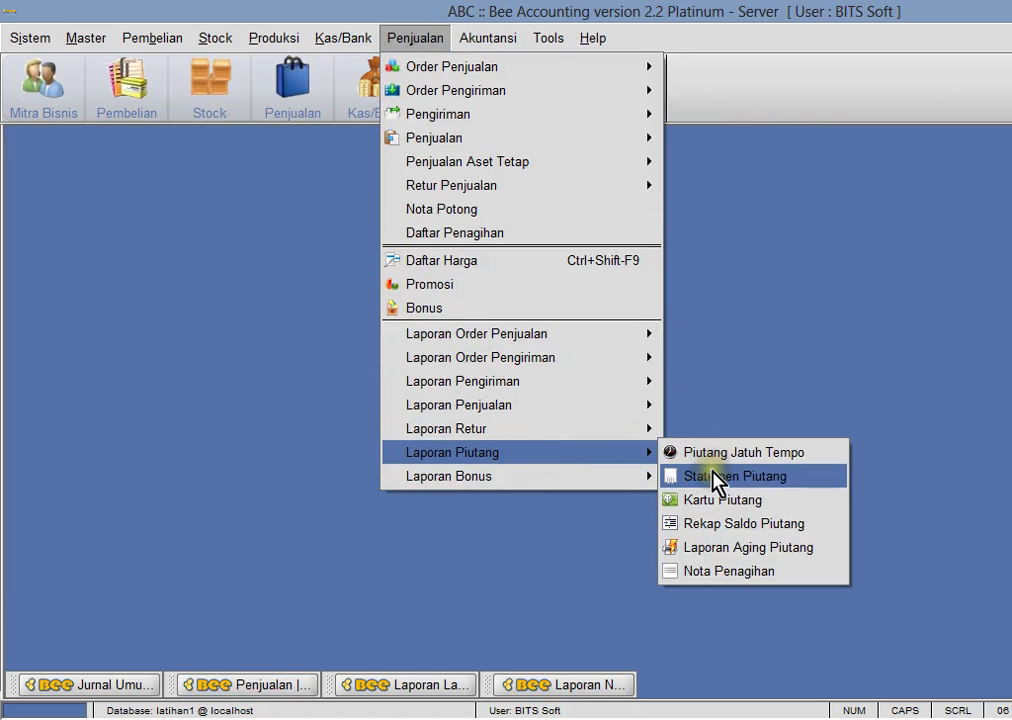
click(248, 331)
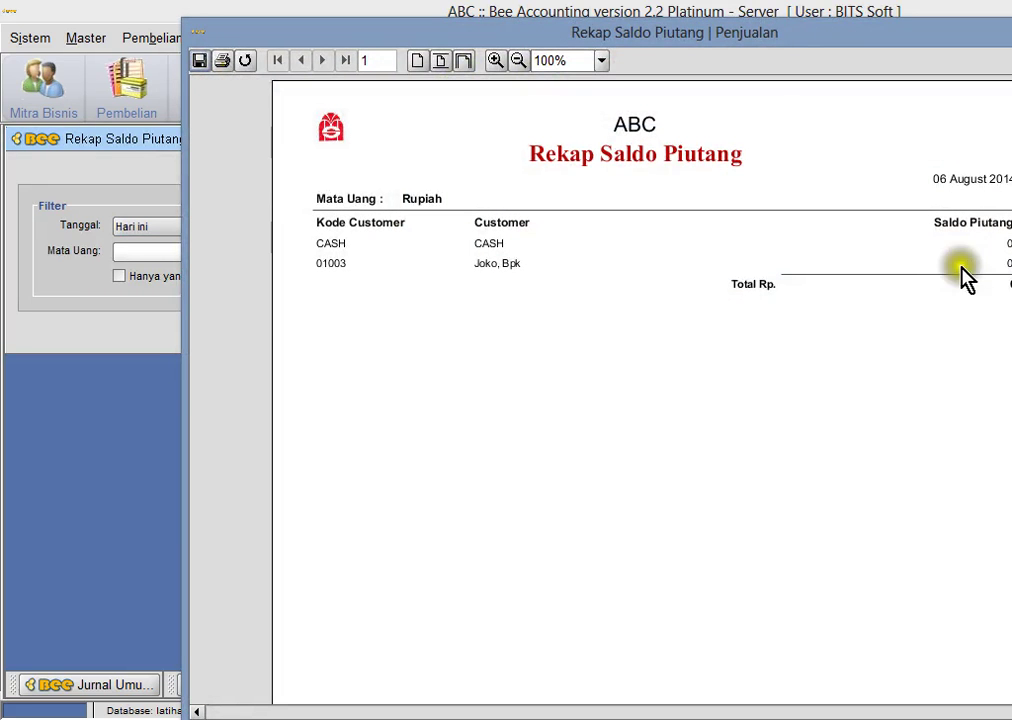
key(Escape)
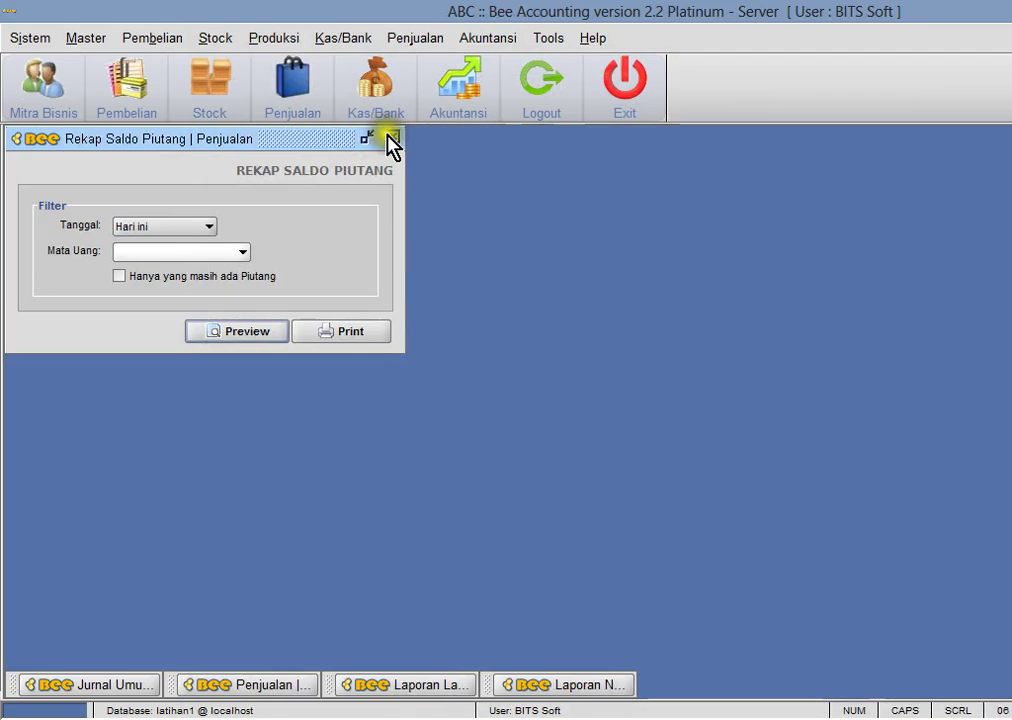
click(391, 139)
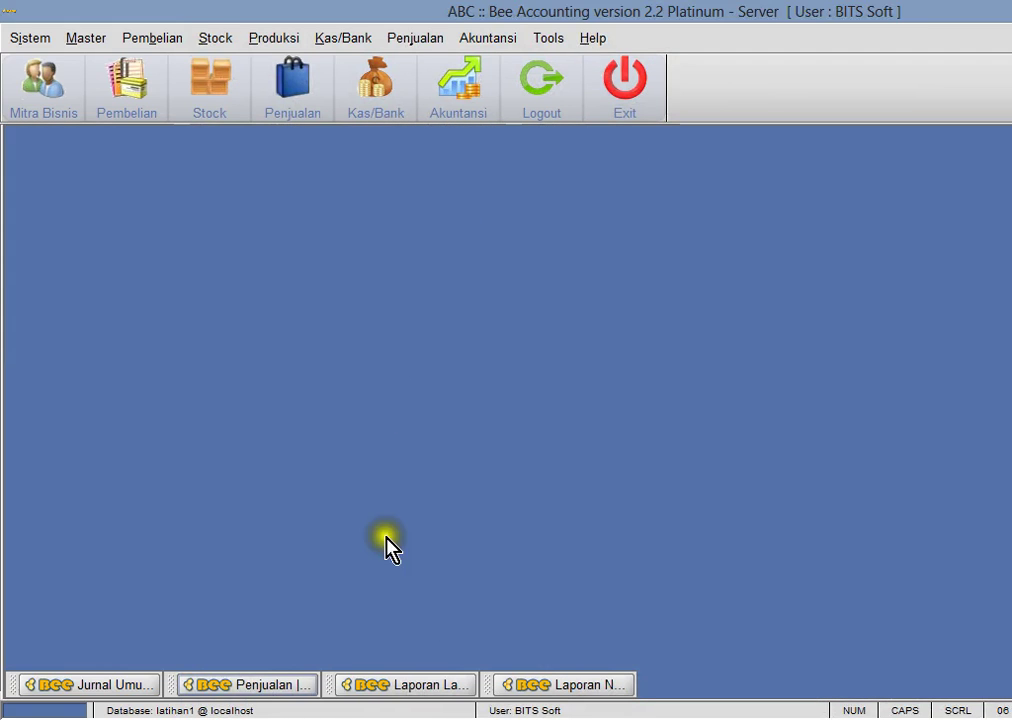
- Restore the profit-loss and balance sheet report forms and preview the balance sheet
click(450, 682)
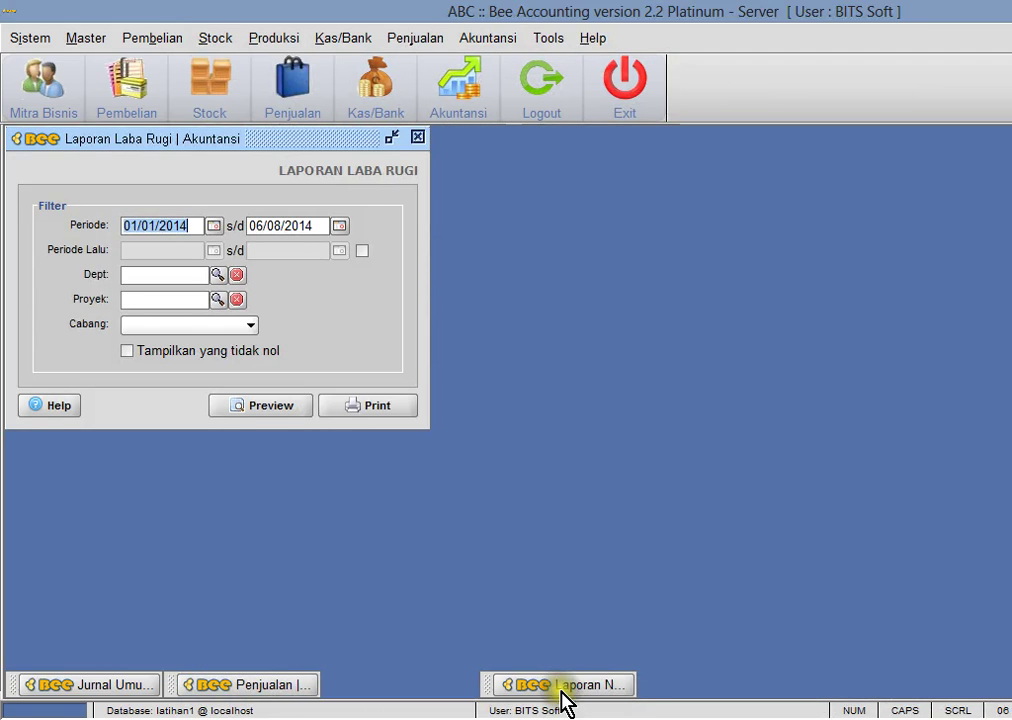
click(561, 687)
drag(300, 138, 752, 149)
click(770, 341)
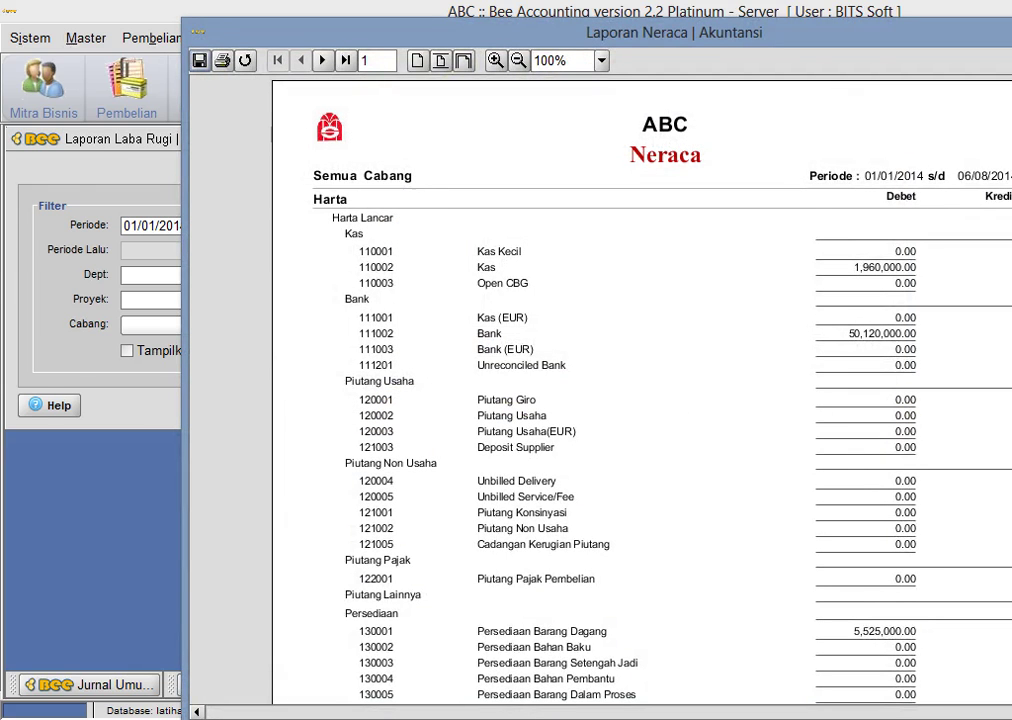
- Compare the balance sheet with the spreadsheet's Gaji and Kas entries, then close both report forms
key(alt+Tab)
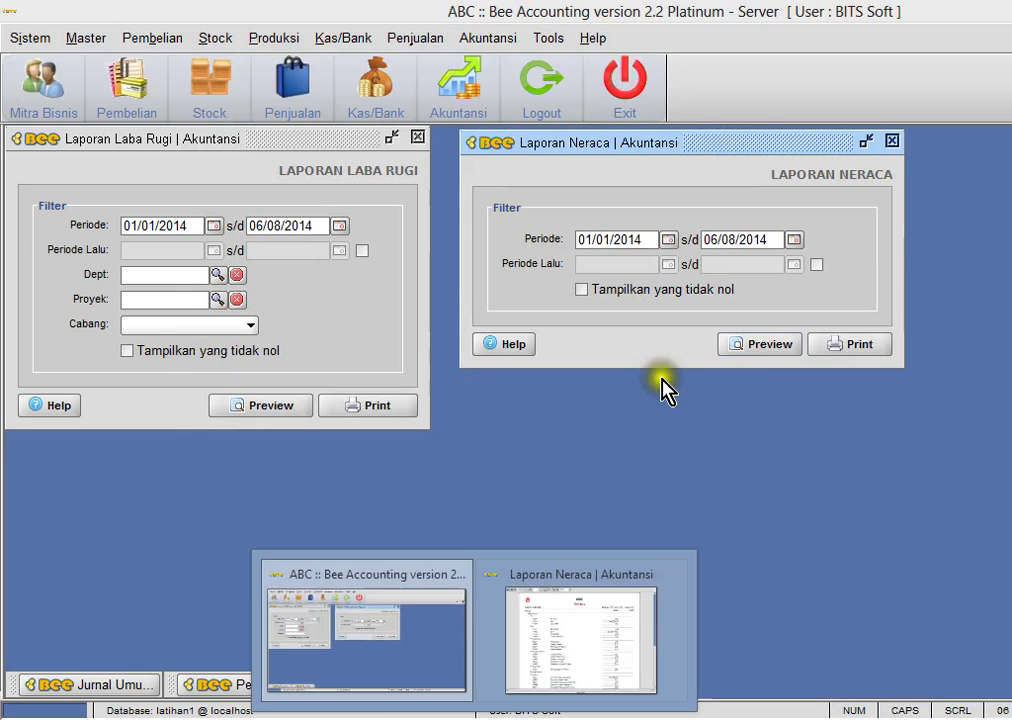
click(675, 590)
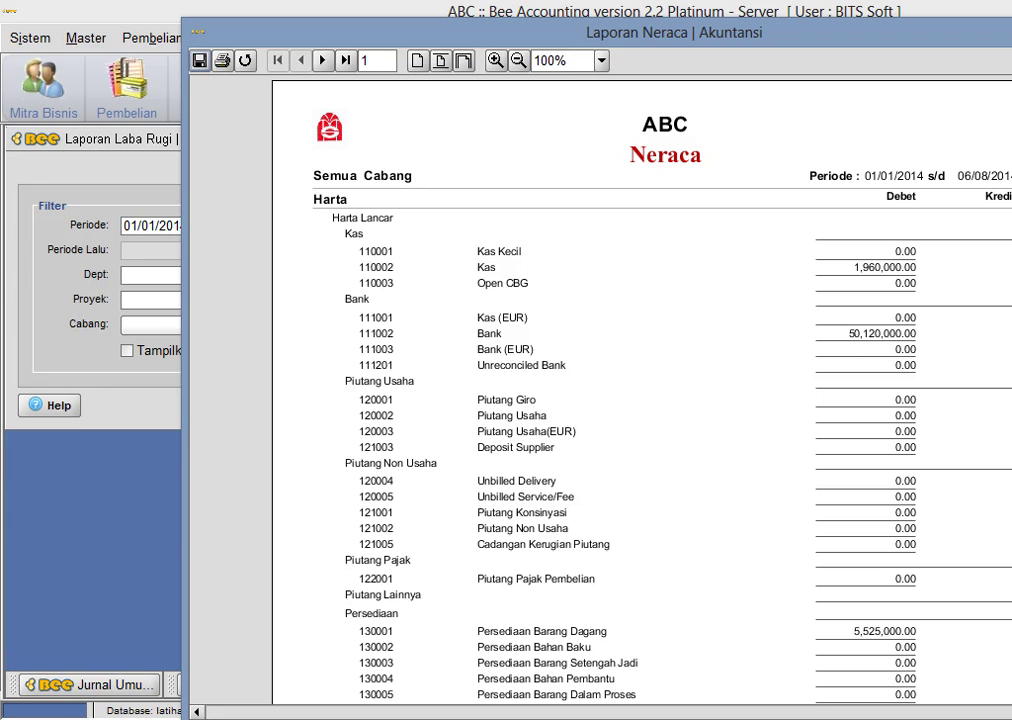
key(alt+Tab)
key(alt+Tab)
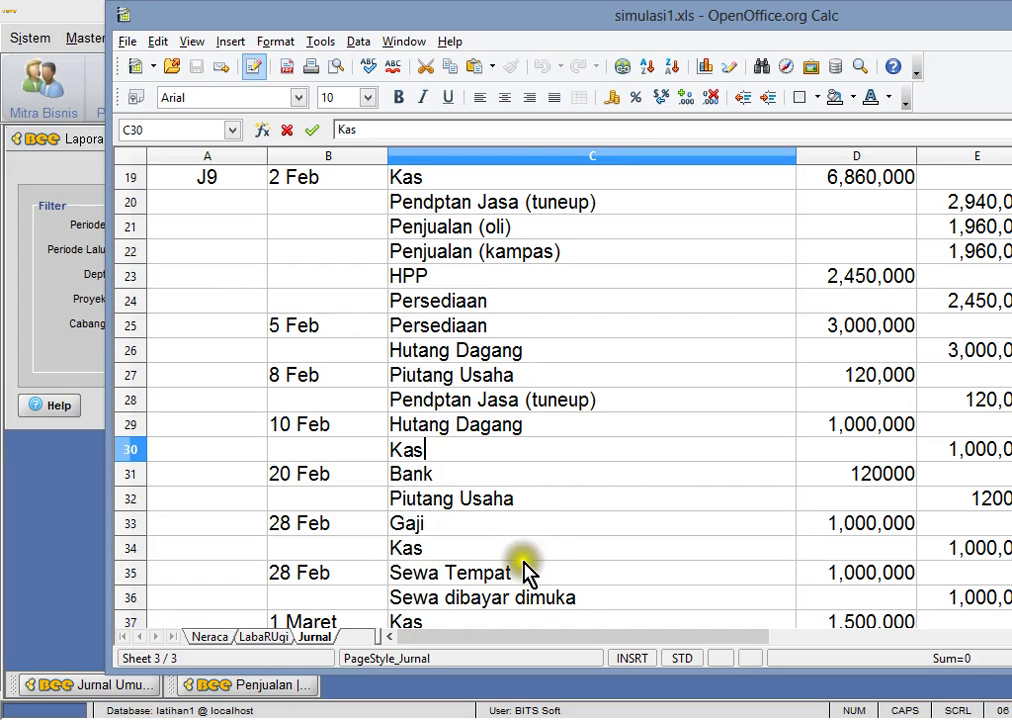
click(540, 525)
click(690, 548)
click(34, 323)
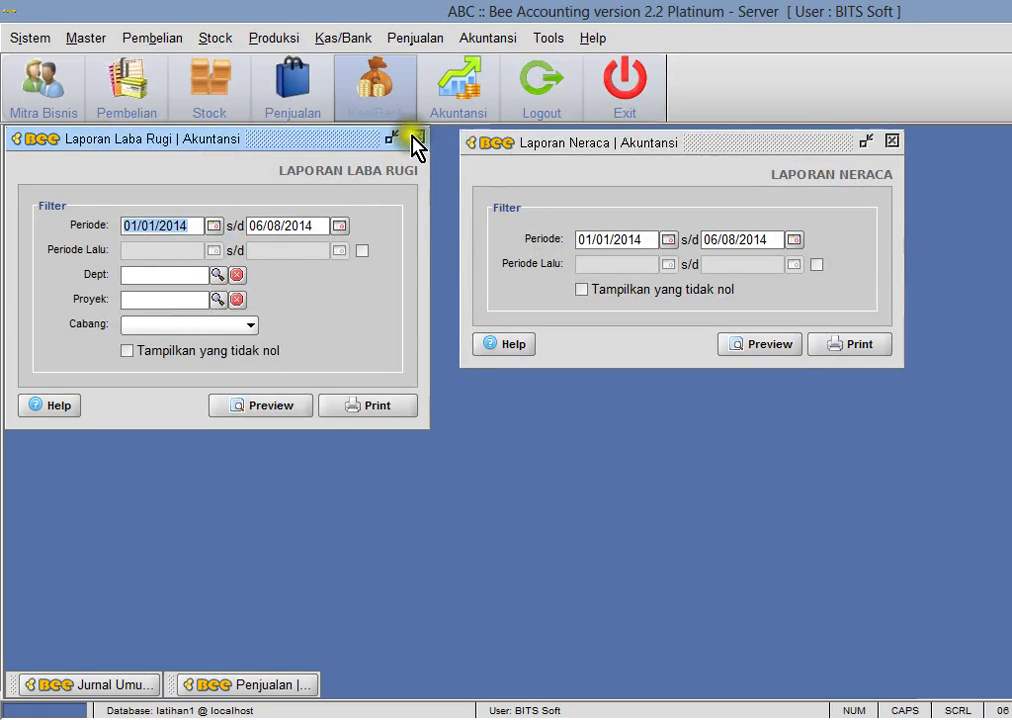
click(415, 139)
click(891, 141)
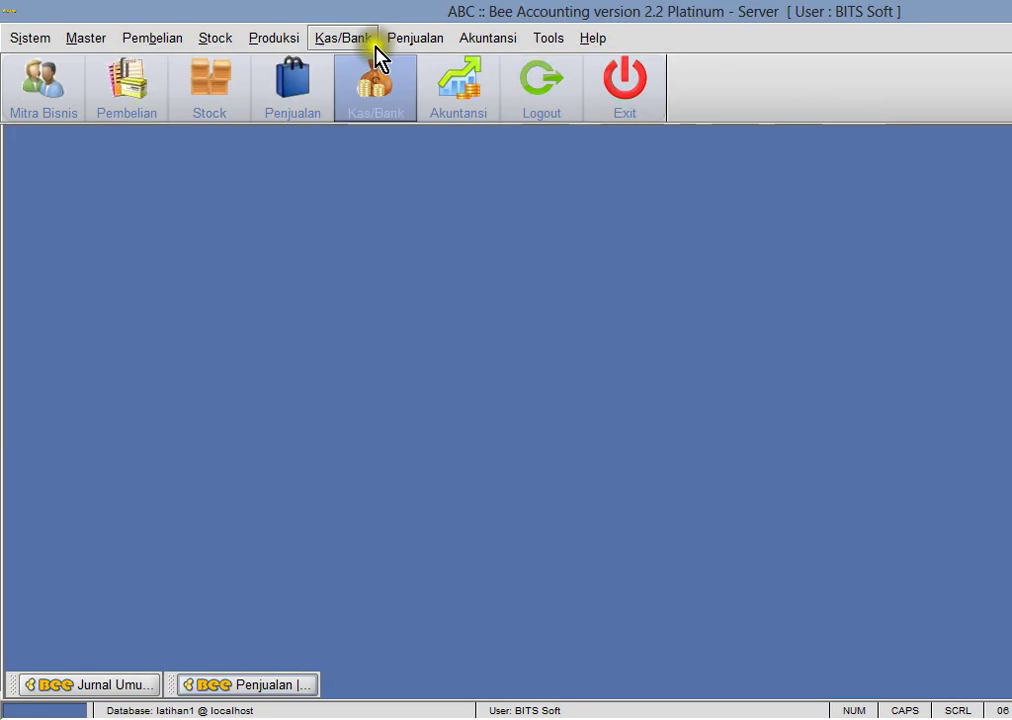
- Start a new cash and bank payment entry
click(374, 44)
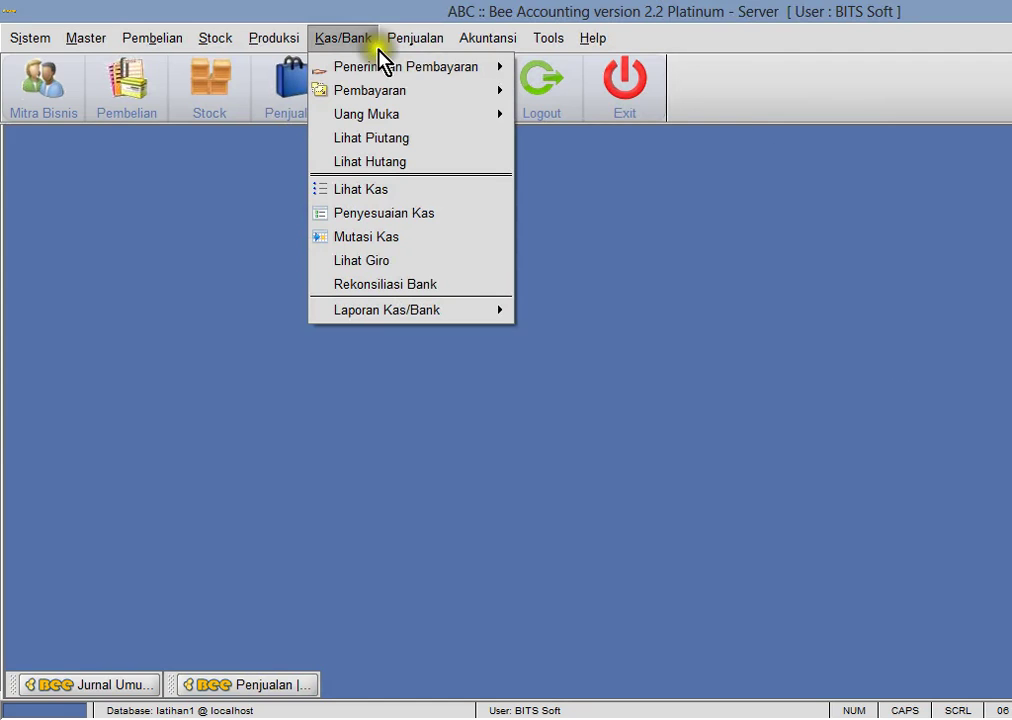
mouse_move(387, 92)
click(580, 115)
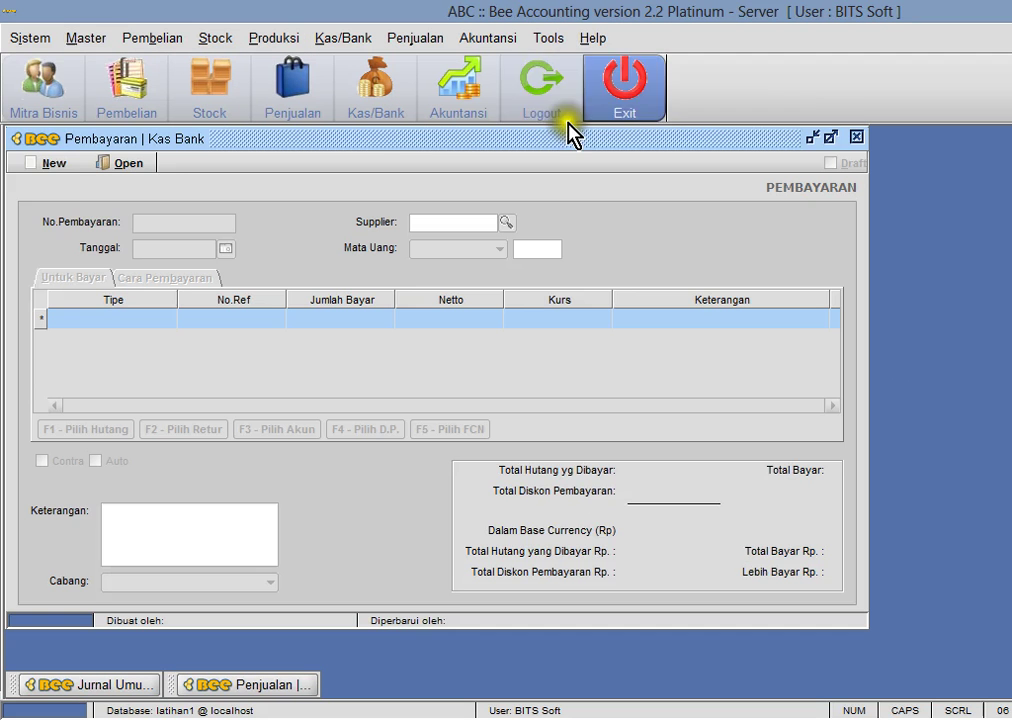
click(48, 163)
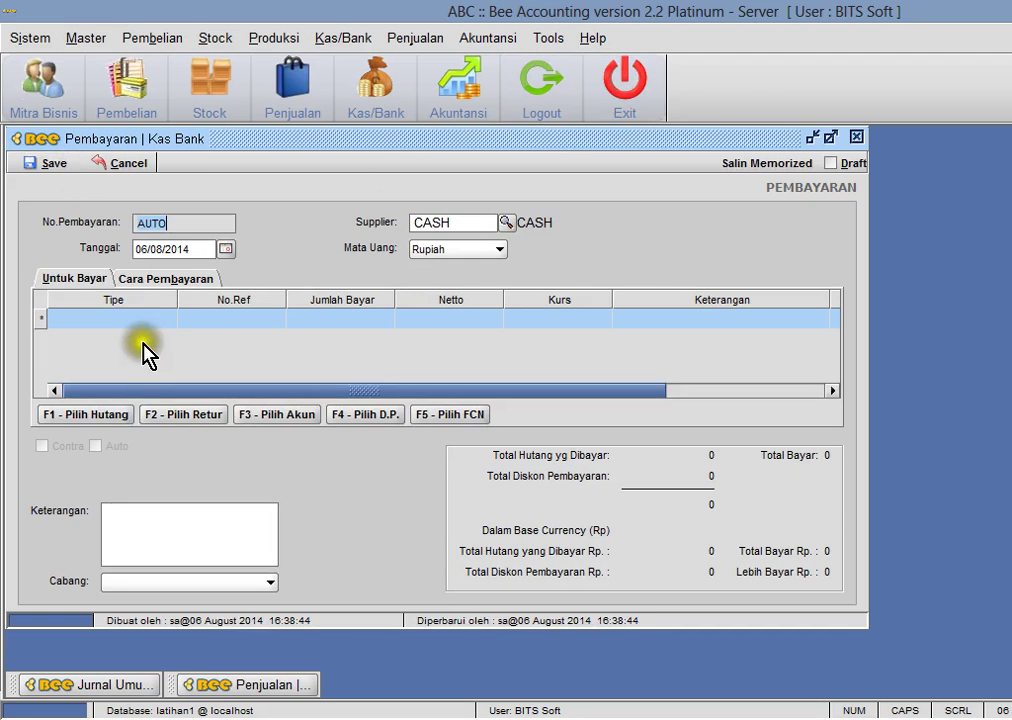
- Charge the payment line to Gaji Direksi dan Karyawan for 1,000,000
click(281, 413)
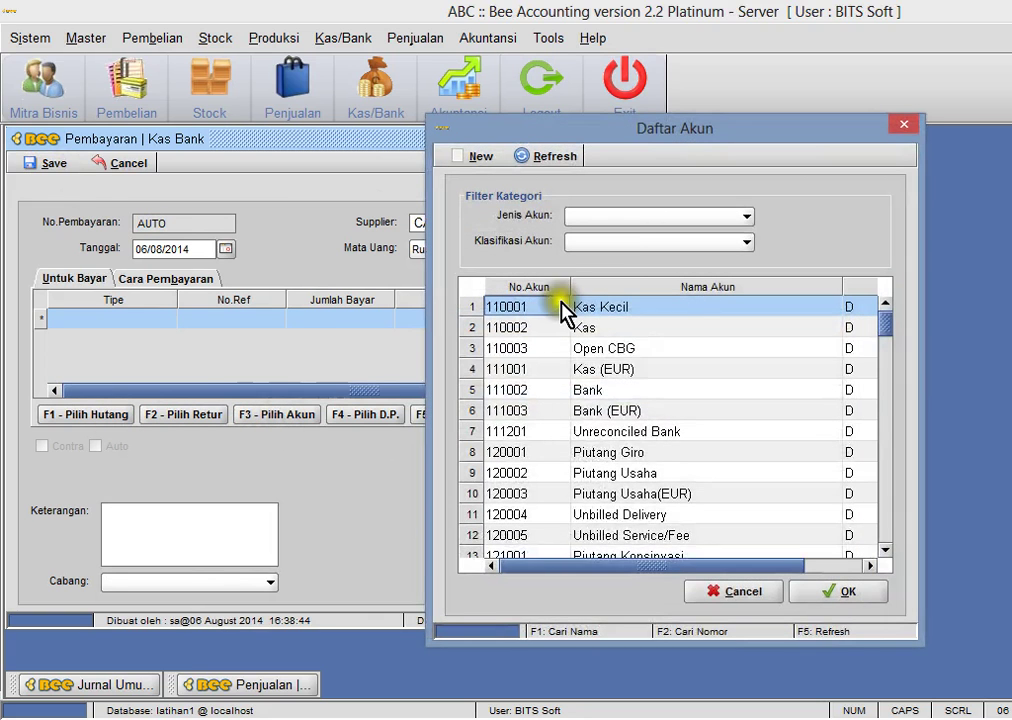
click(677, 216)
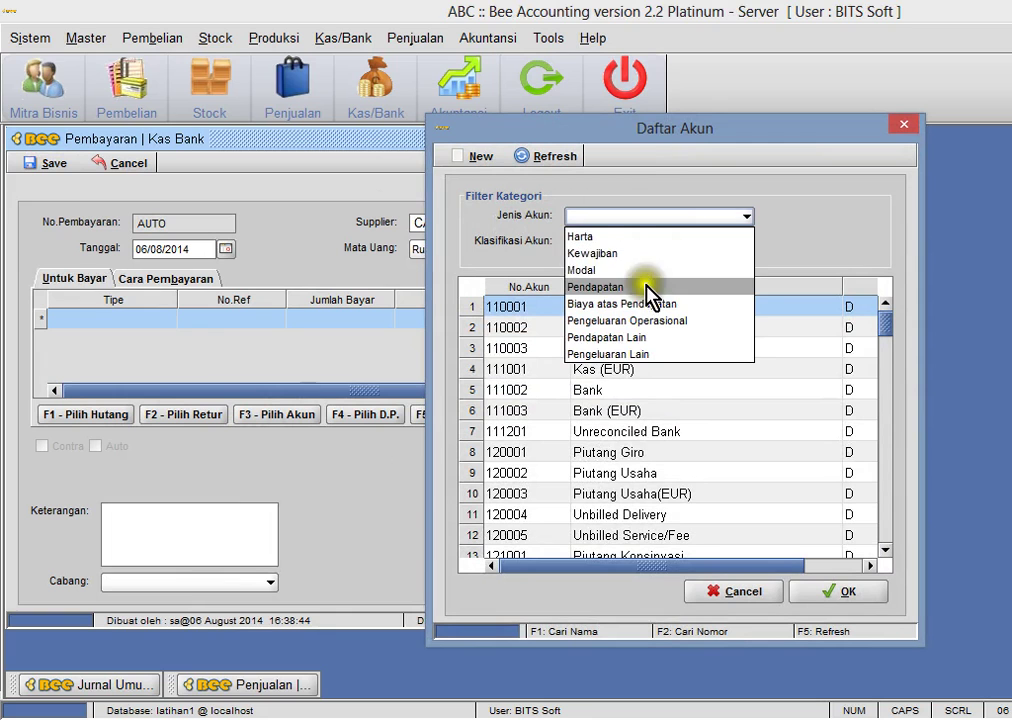
click(625, 214)
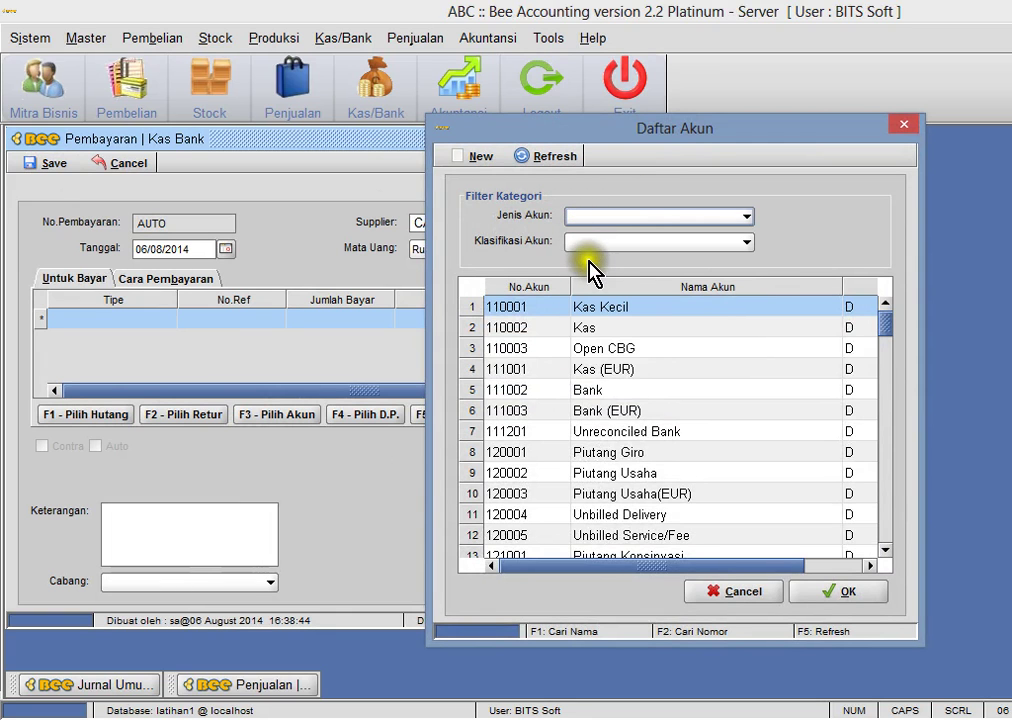
click(684, 350)
key(F1)
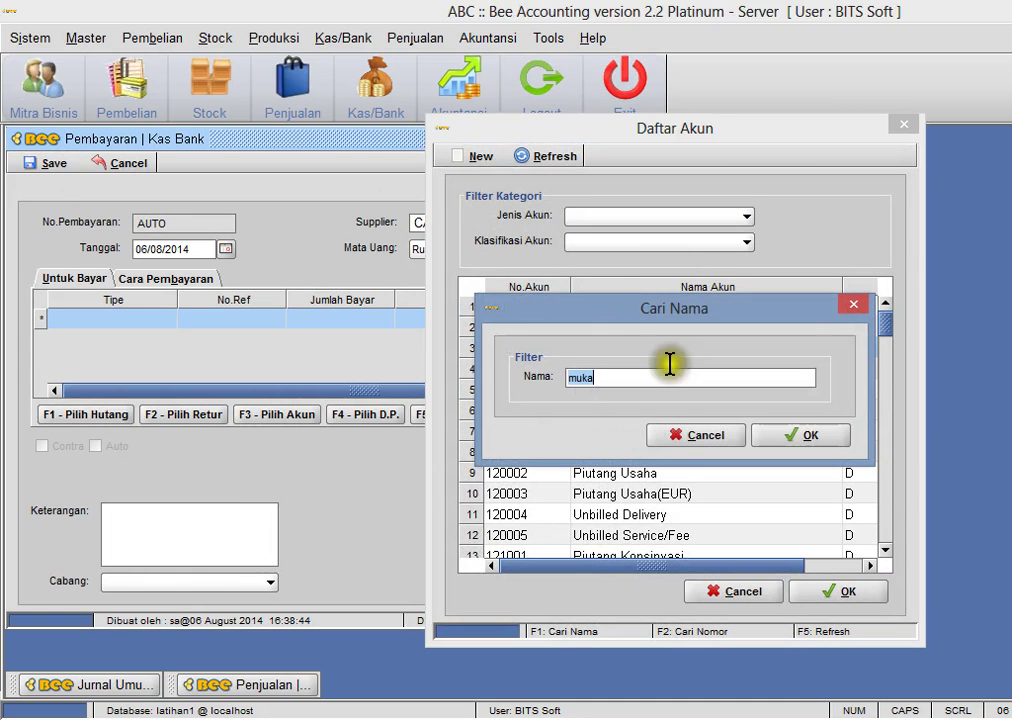
text(ga)
key(Return)
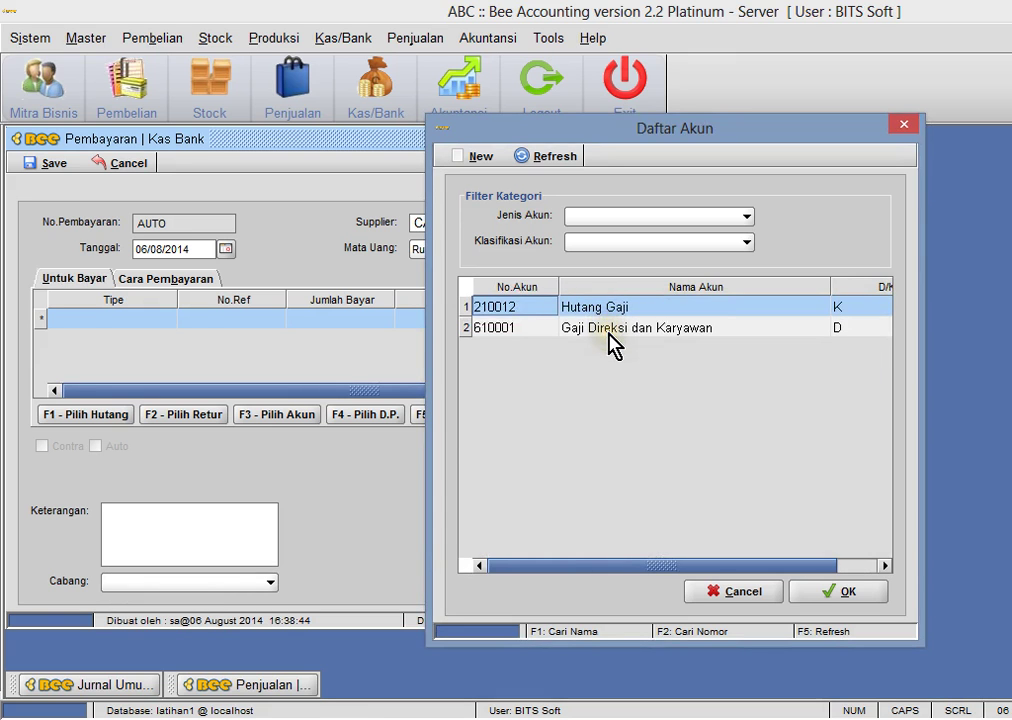
double_click(609, 328)
click(361, 321)
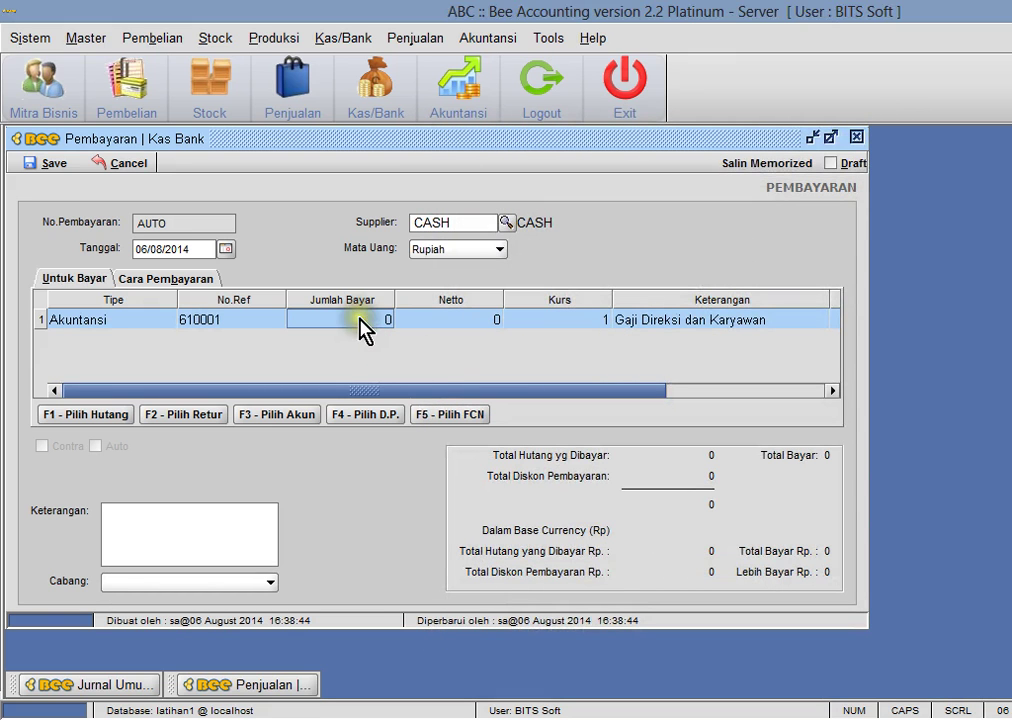
text(1000000)
key(Return)
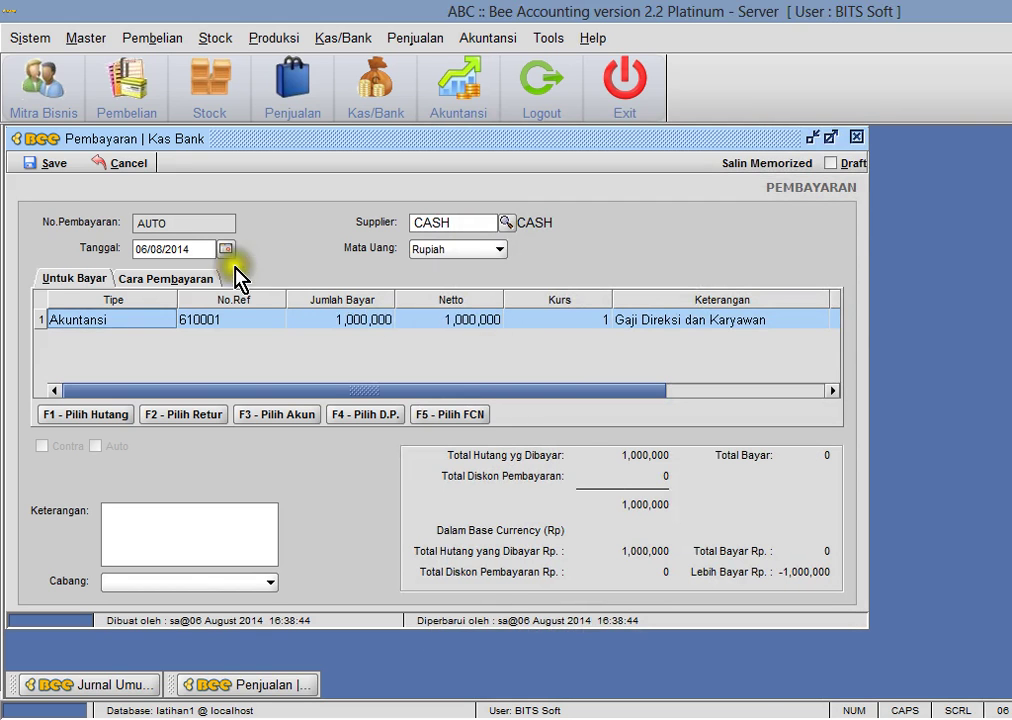
- Set the payment method to cash (Tunai) from the Kas Utama account
click(197, 278)
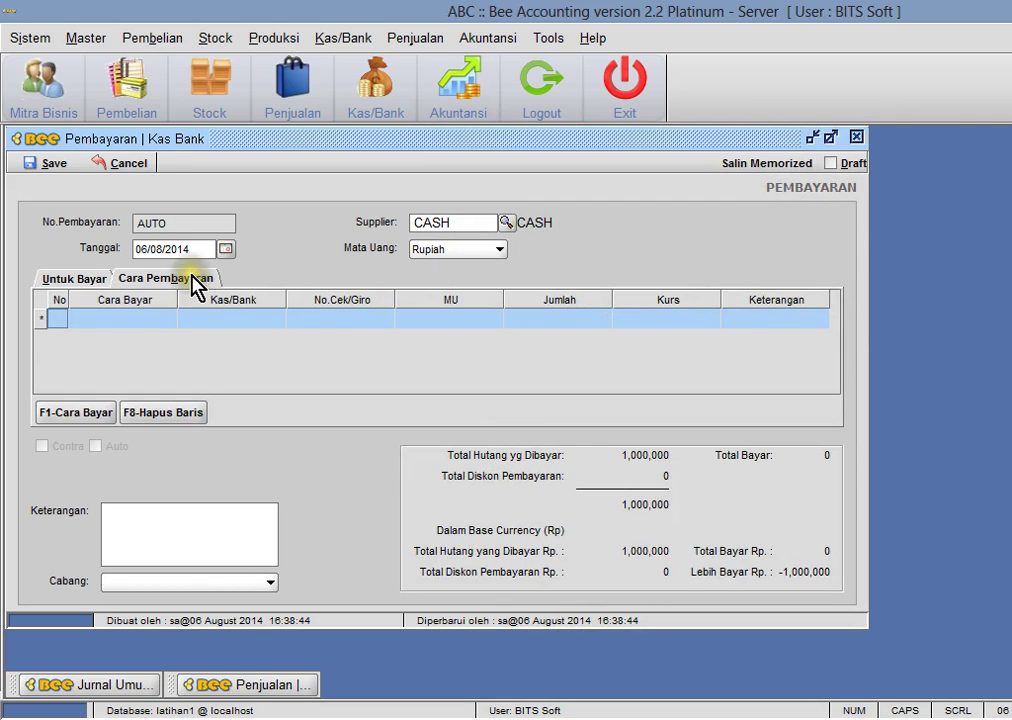
click(88, 411)
click(585, 265)
click(602, 292)
click(601, 262)
click(599, 283)
click(618, 286)
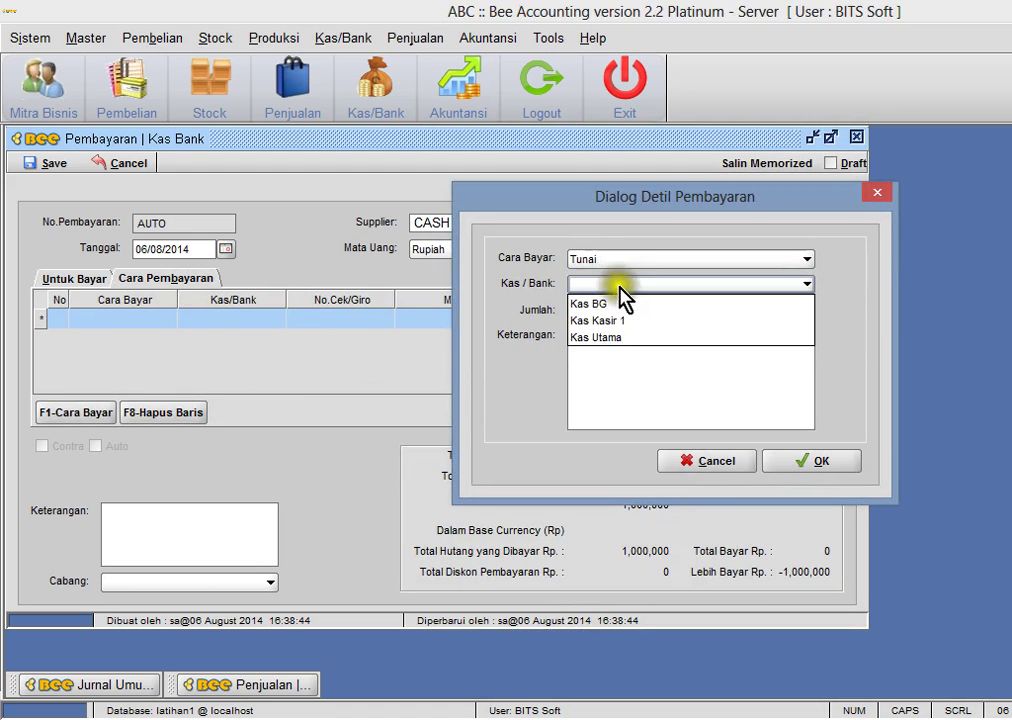
click(615, 337)
- Confirm the 1,000,000 cash line against the spreadsheet, save as PY00001005 without printing
click(218, 712)
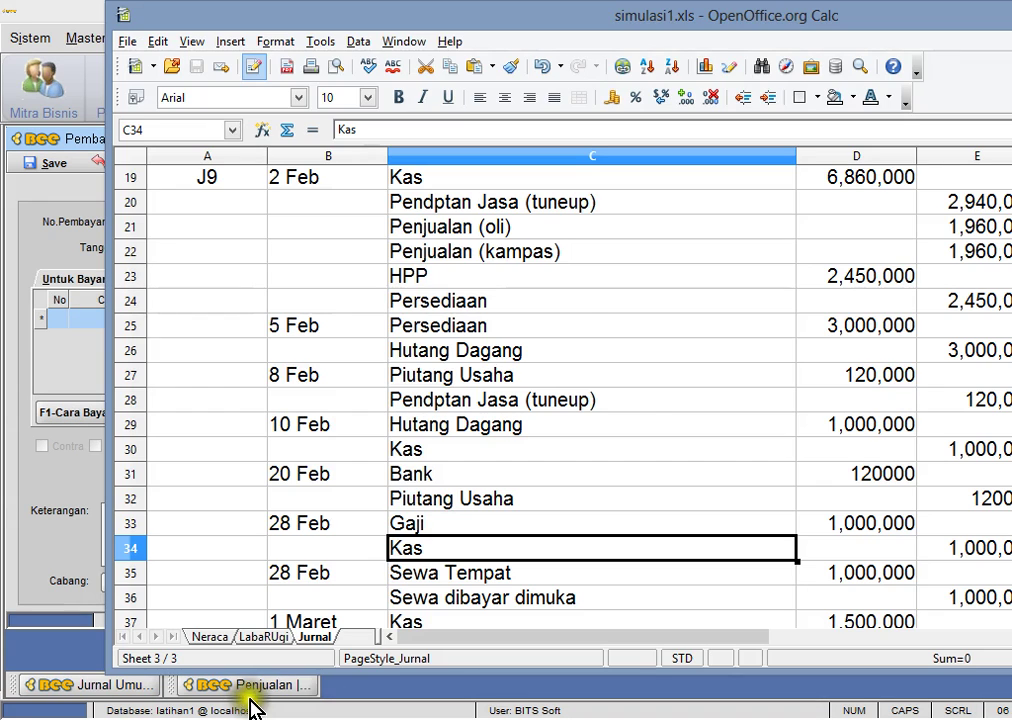
click(82, 224)
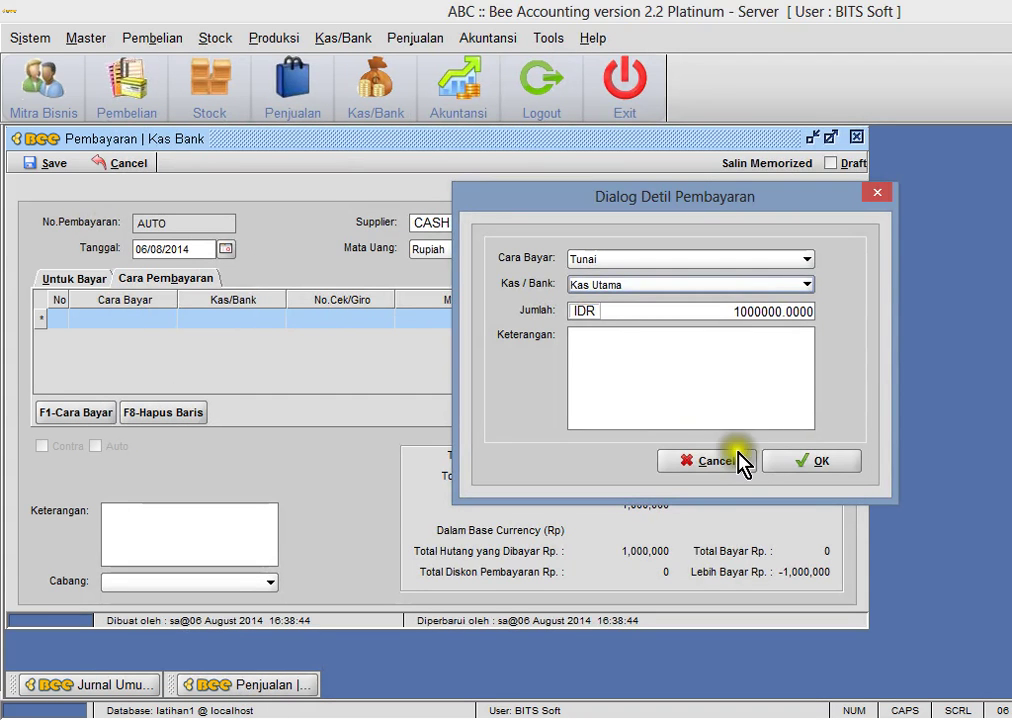
click(790, 462)
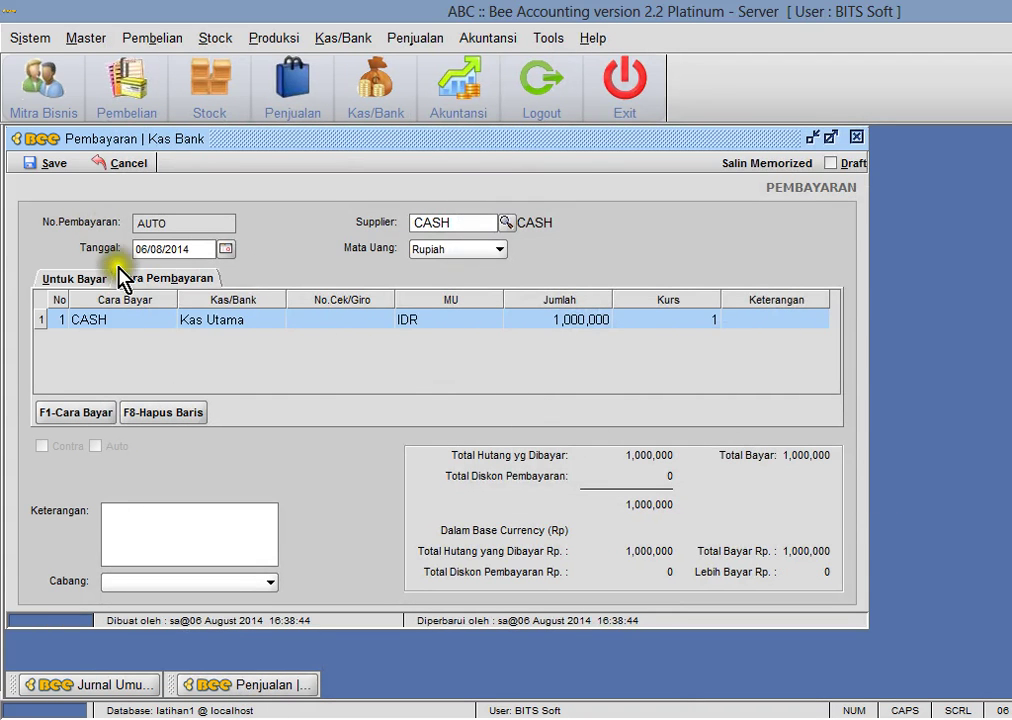
click(46, 166)
click(652, 394)
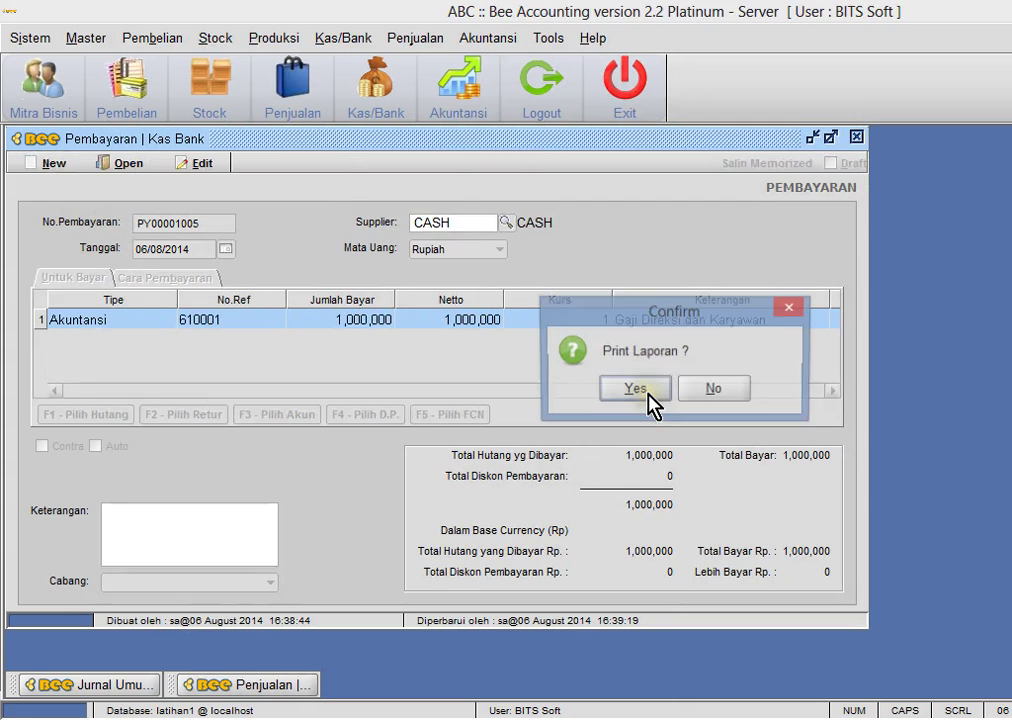
click(708, 393)
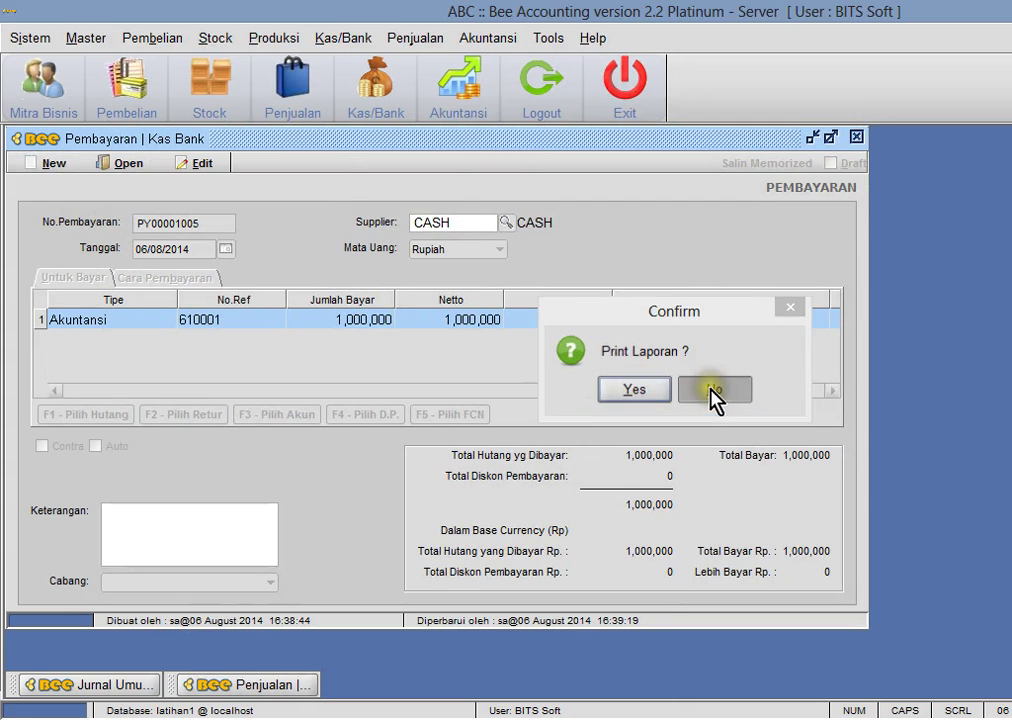
click(857, 137)
- Preview the Kas Utama Kartu Kas from 01/01/2014, ending at 960,000, then return to the spreadsheet
click(345, 39)
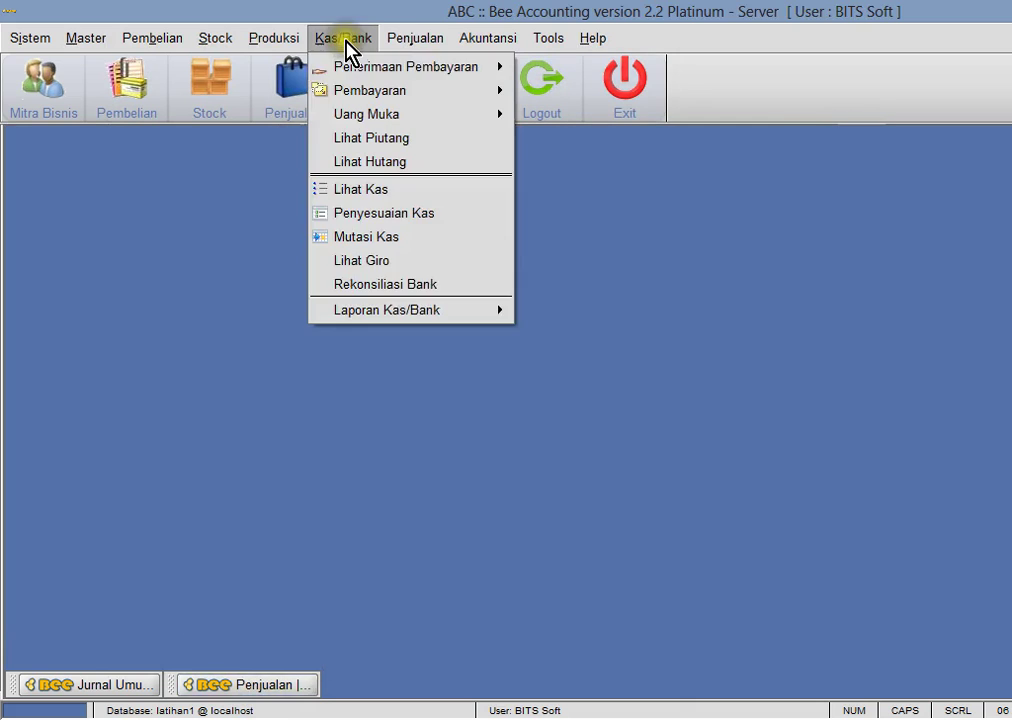
mouse_move(373, 312)
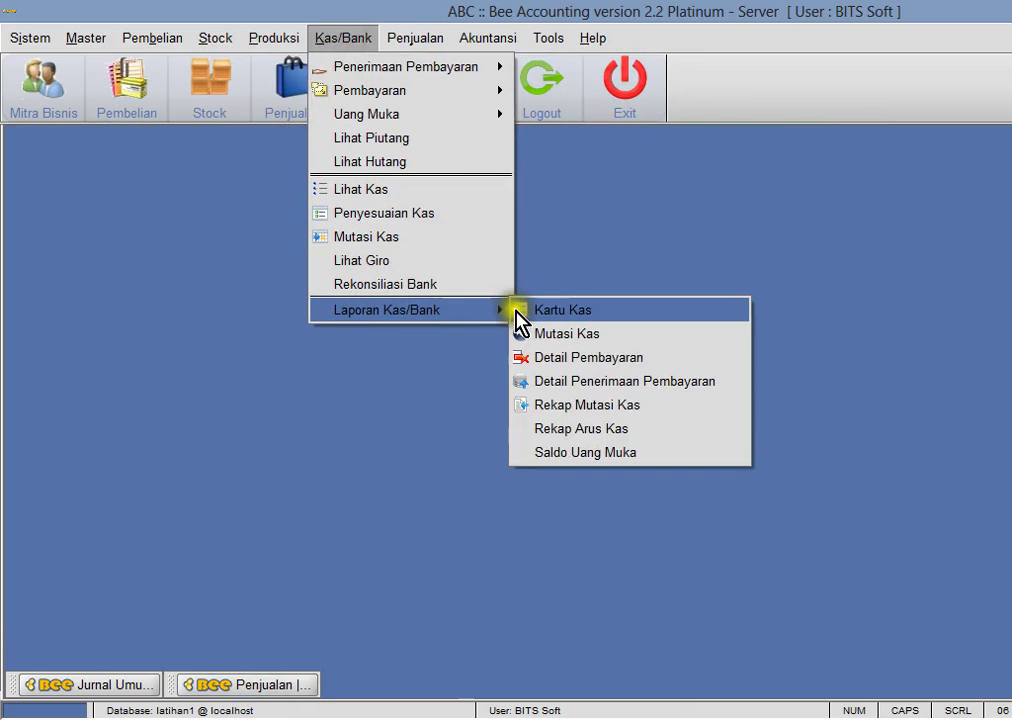
click(515, 312)
click(125, 227)
drag(136, 225, 50, 222)
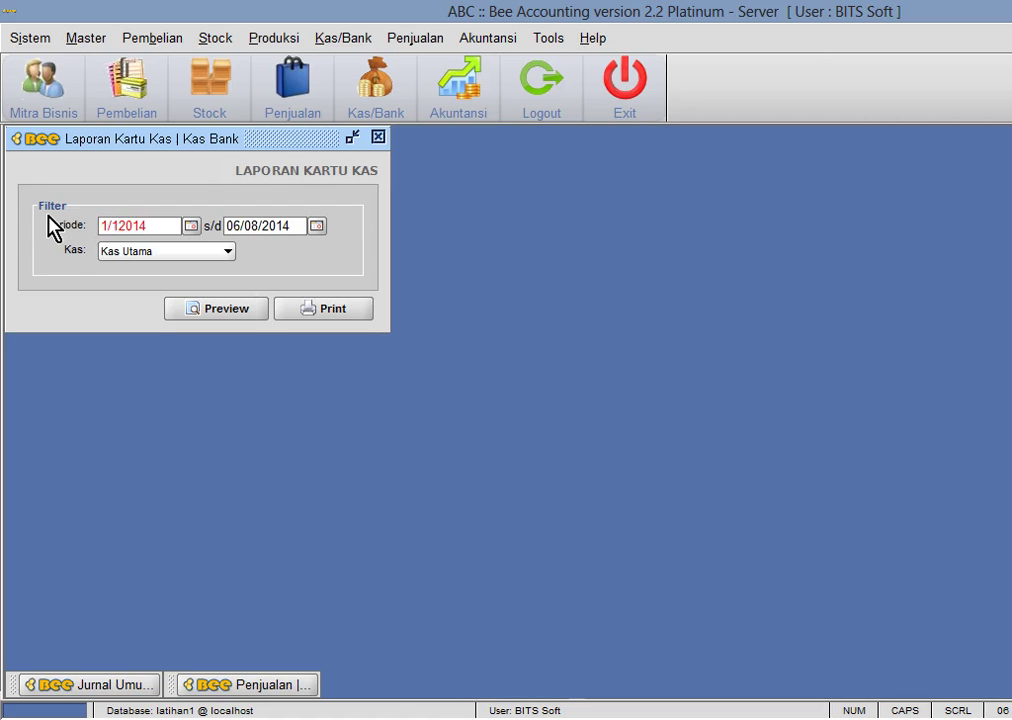
click(203, 310)
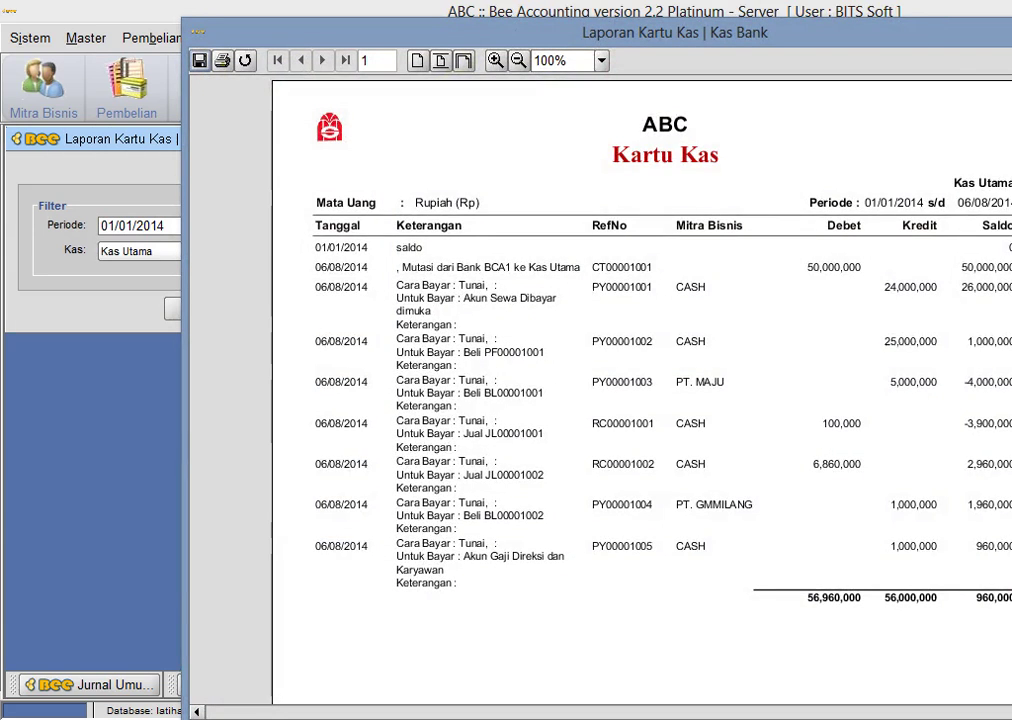
scroll(640, 380, down, 5)
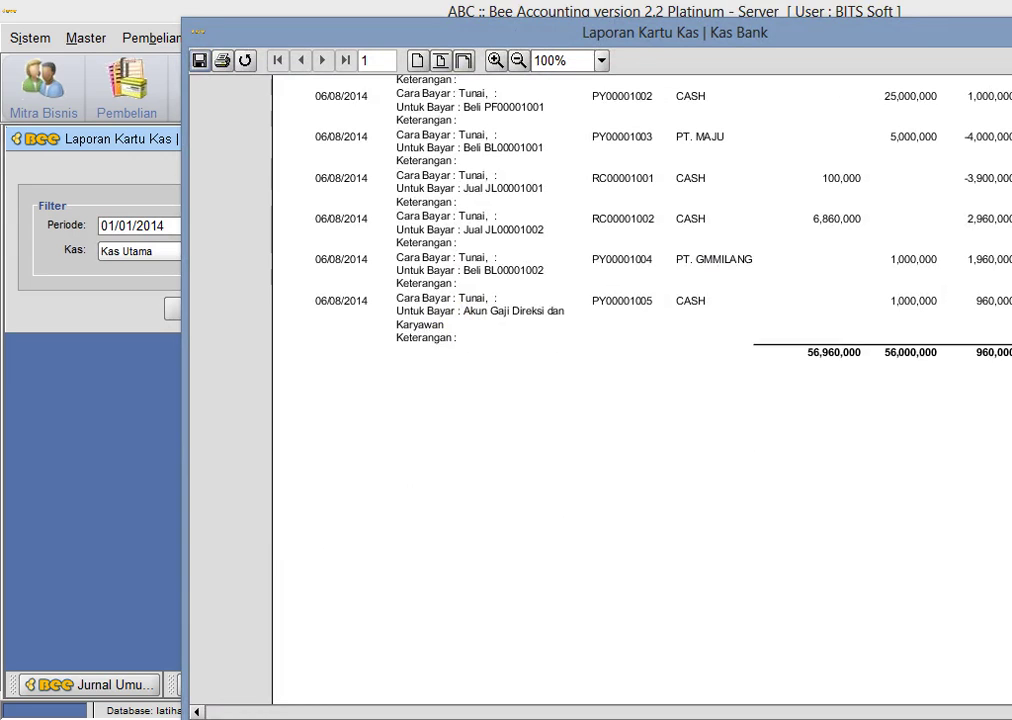
key(alt+F4)
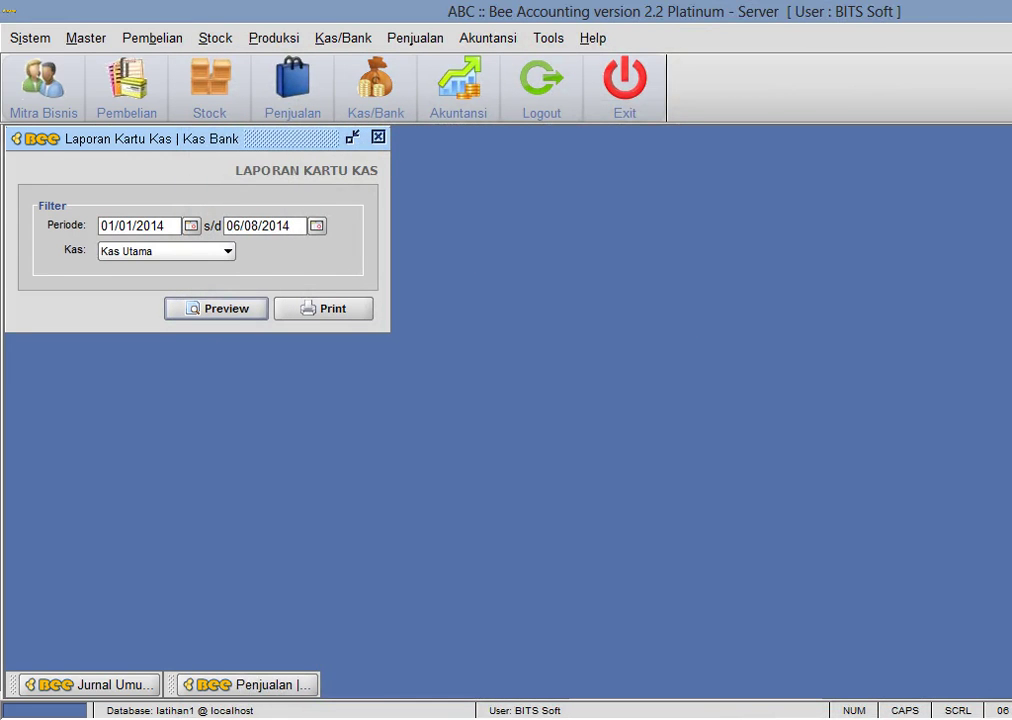
key(alt+Tab)
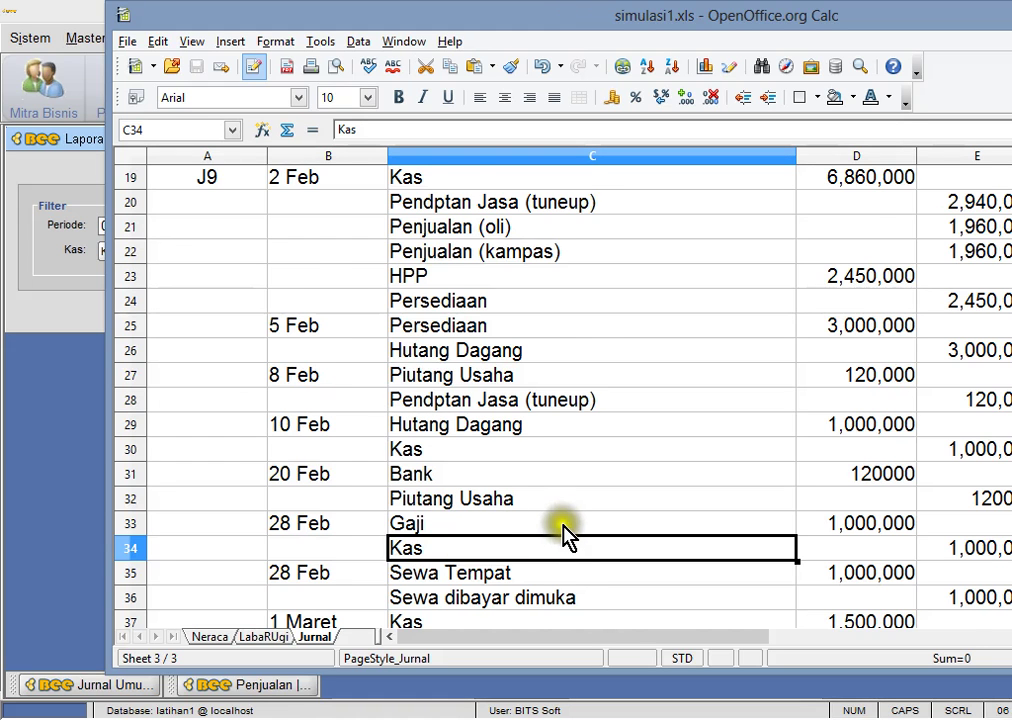
- Check the Sewa Tempat rent entries in the spreadsheet and close the cash card report form
scroll(566, 537, down, 1)
click(468, 499)
click(455, 523)
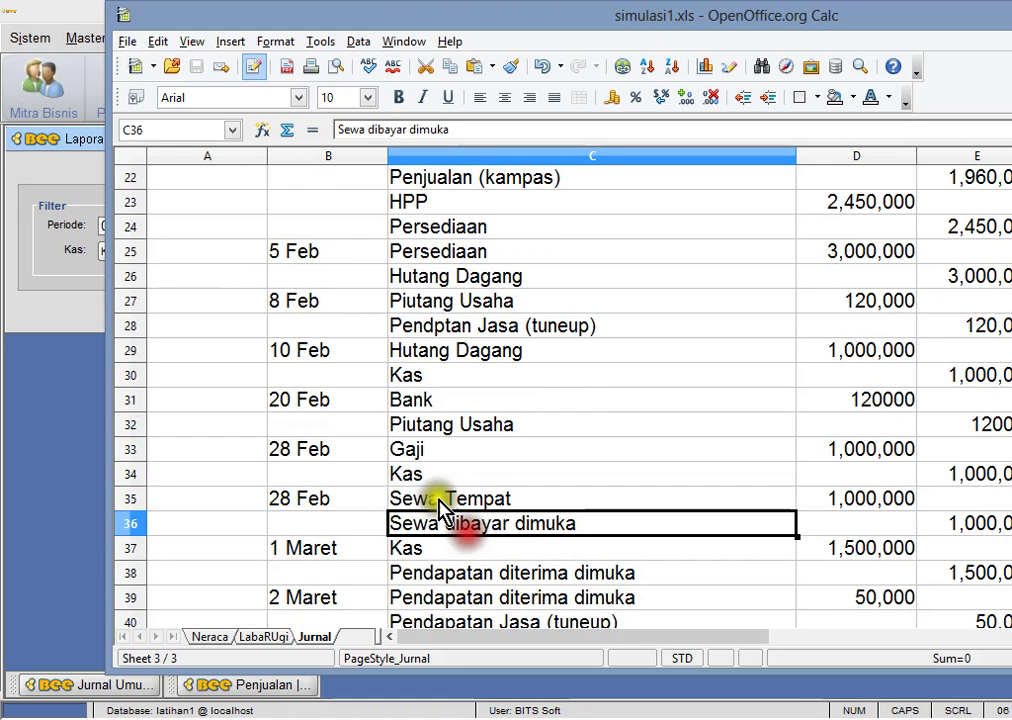
click(45, 265)
click(379, 139)
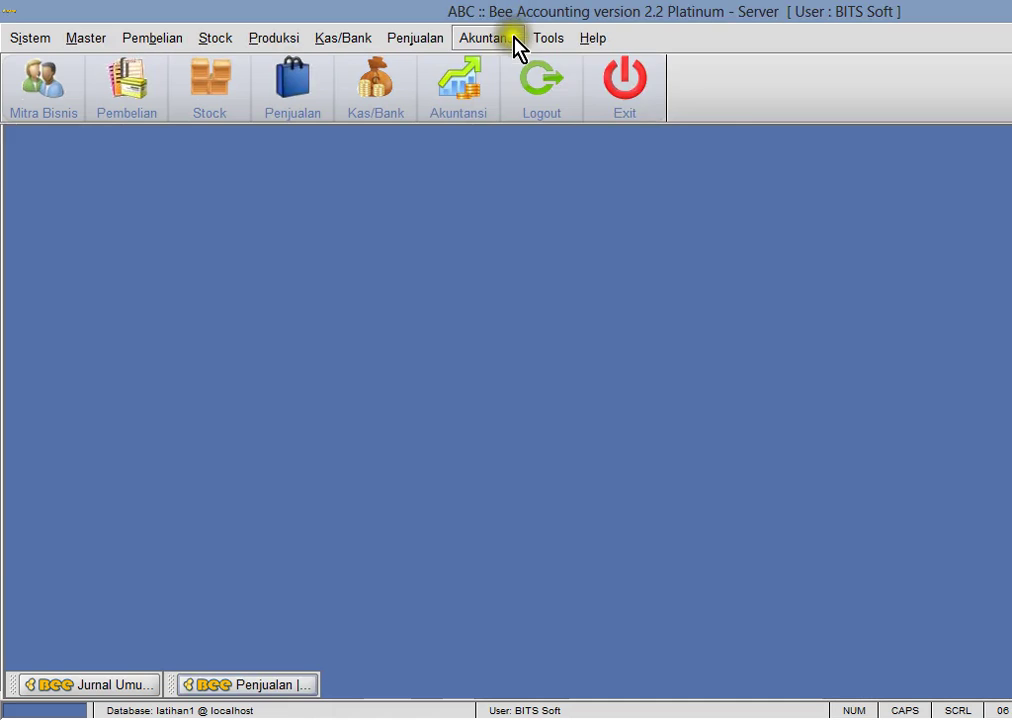
- Start a new general journal with a 1,000,000 debit to 620007 Beban Sewa
click(512, 39)
click(530, 93)
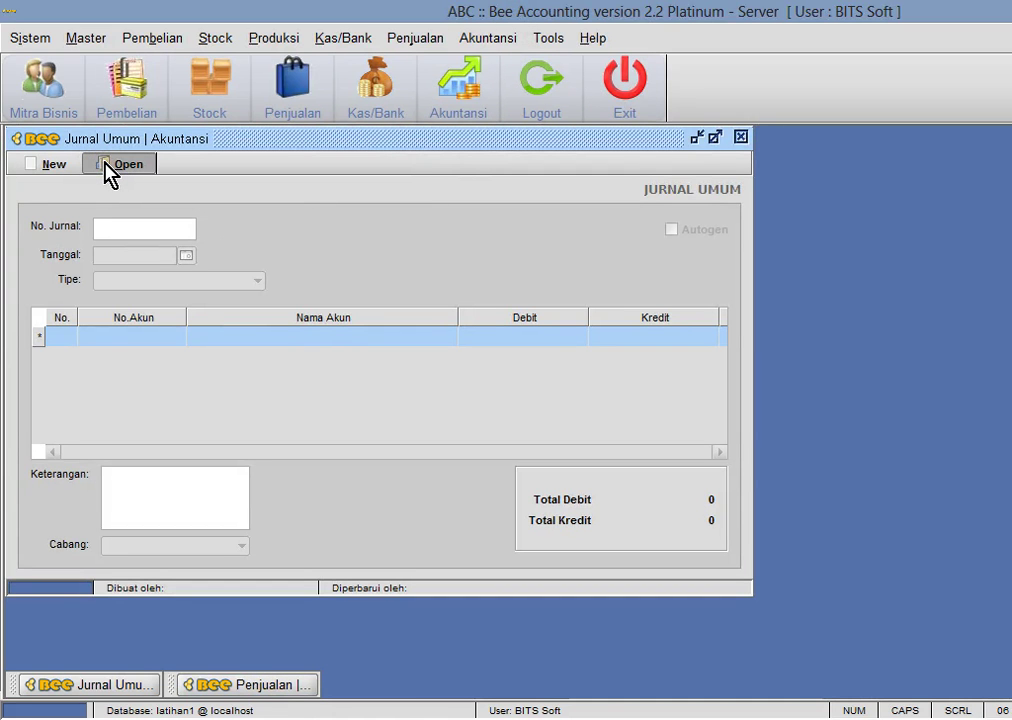
click(72, 166)
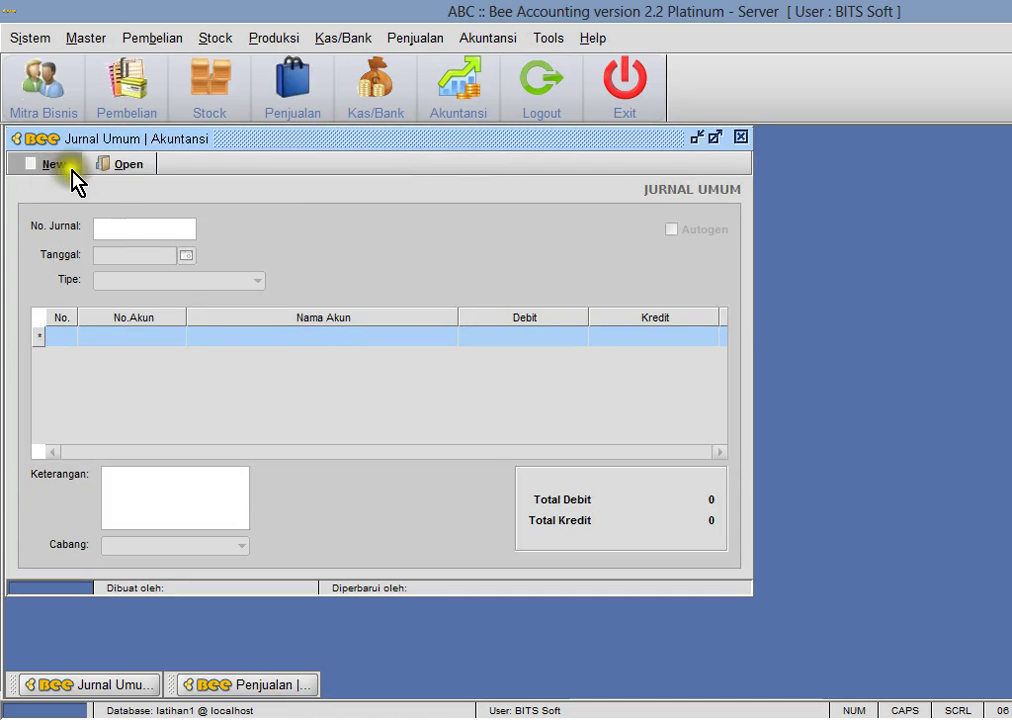
click(170, 345)
click(173, 337)
key(F1)
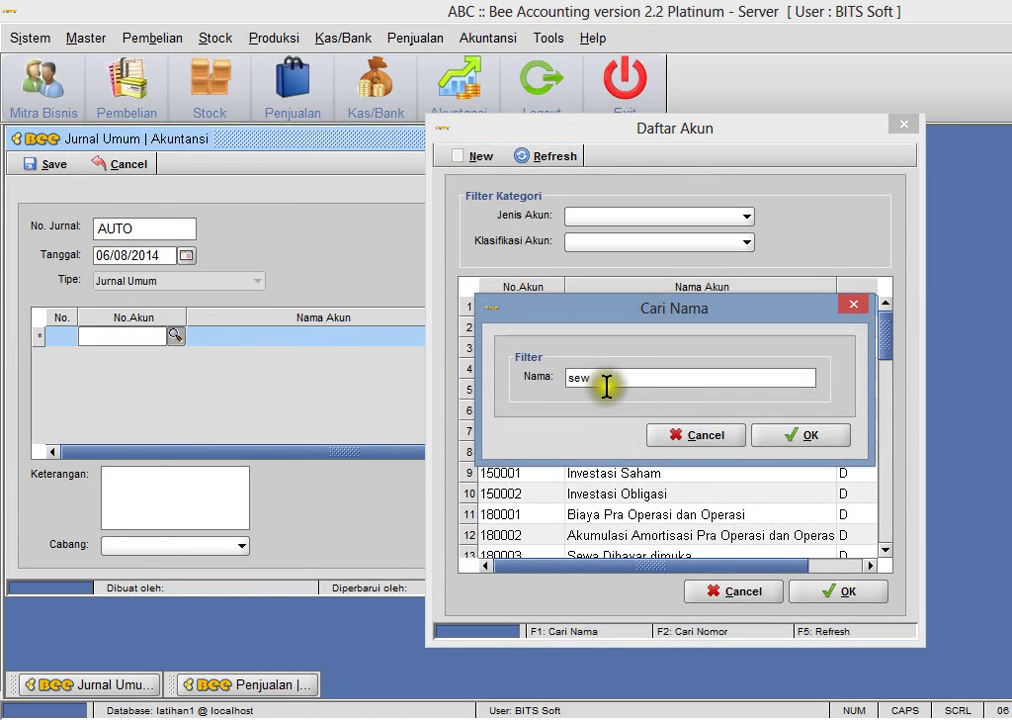
key(Return)
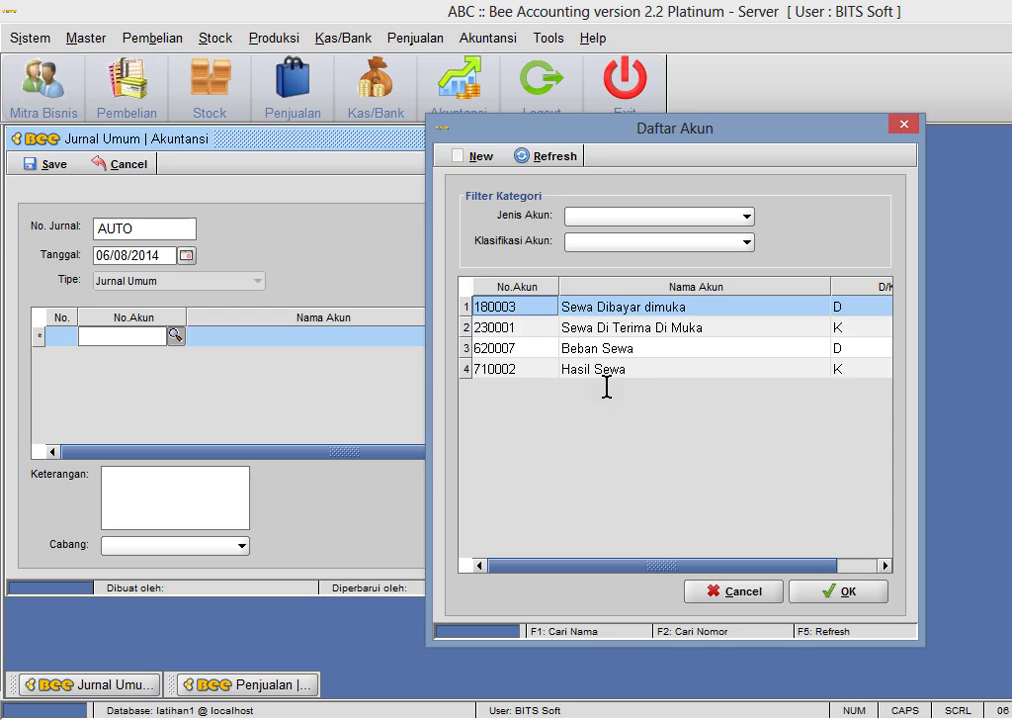
click(628, 318)
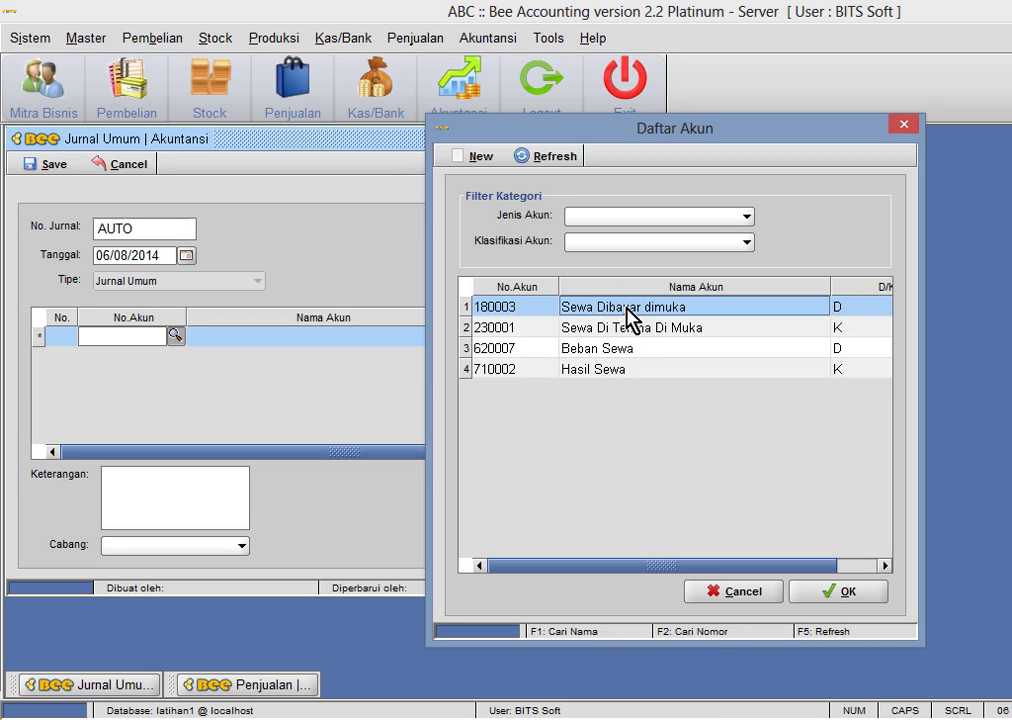
double_click(613, 358)
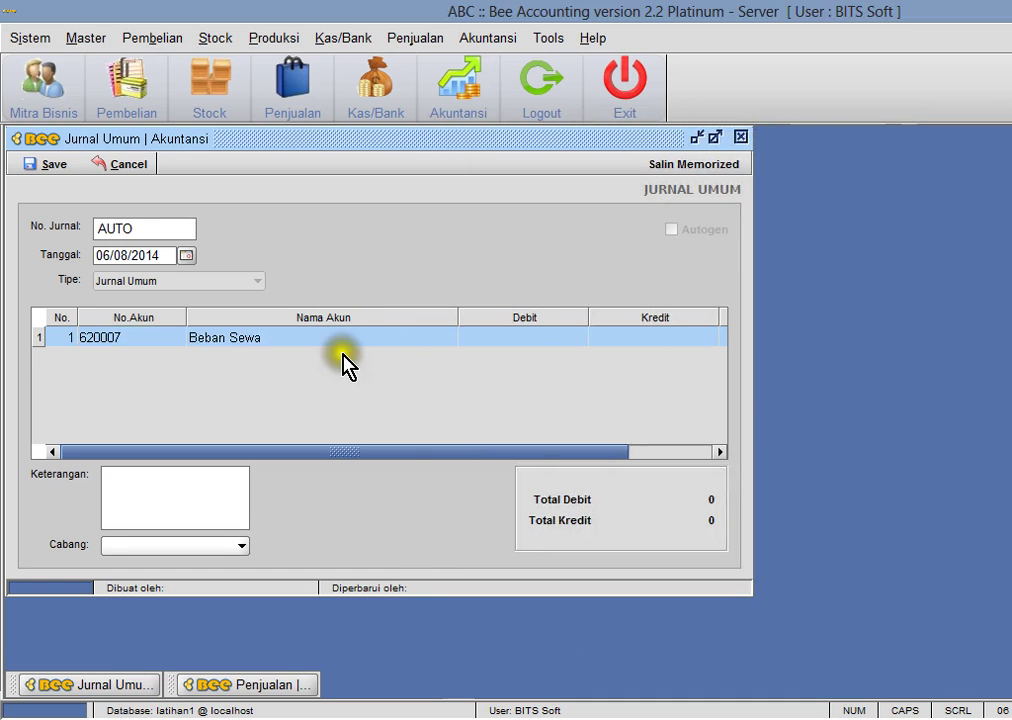
text(1000000)
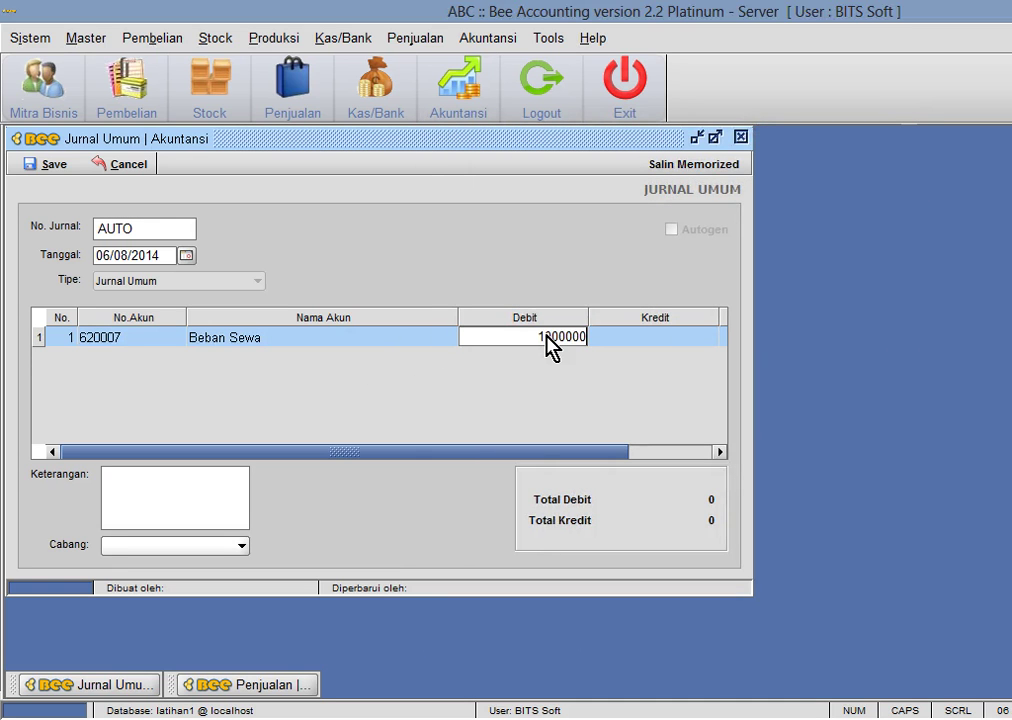
key(Return)
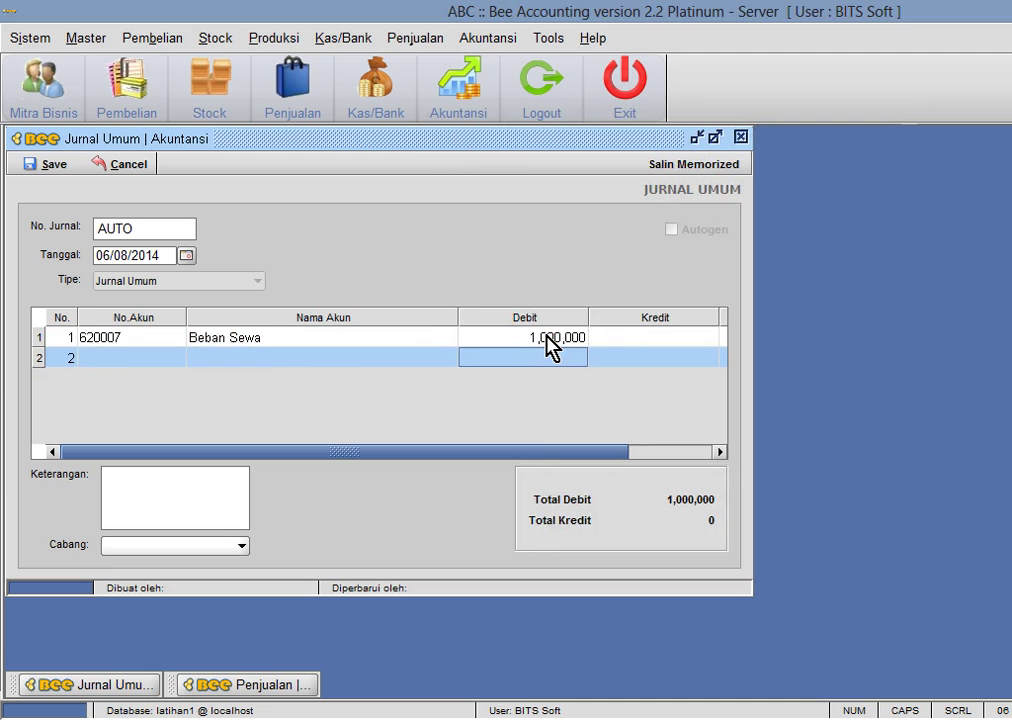
- Credit 180003 Sewa Dibayar dimuka 1,000,000 and save the journal as JN00001019
key(F1)
key(Return)
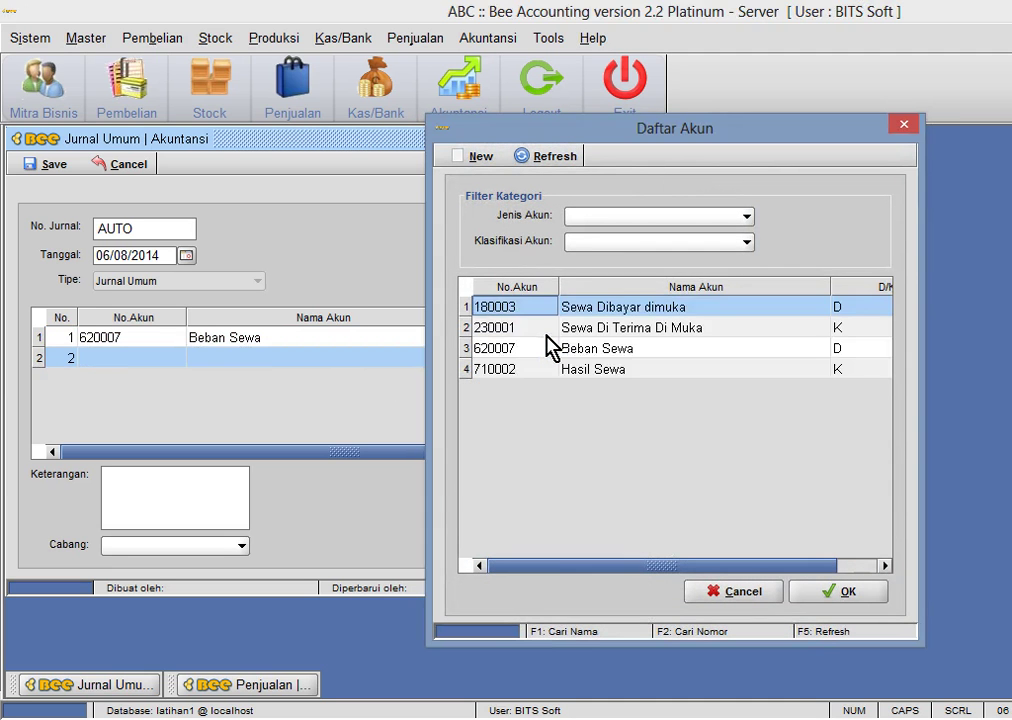
key(Down)
key(Up)
key(Return)
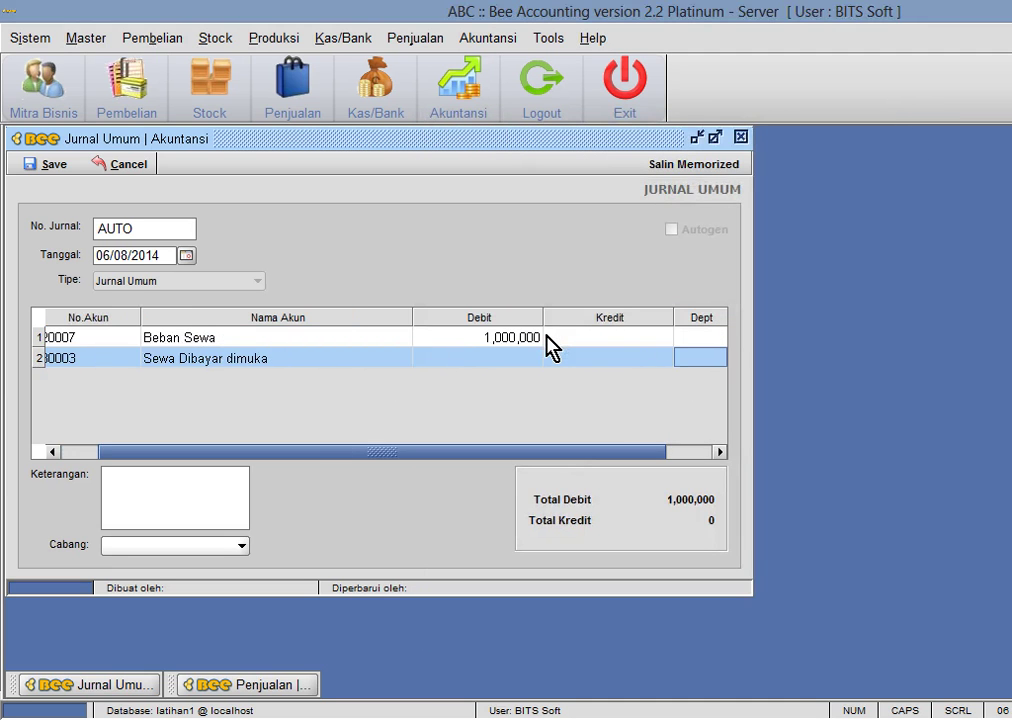
text(1,0)
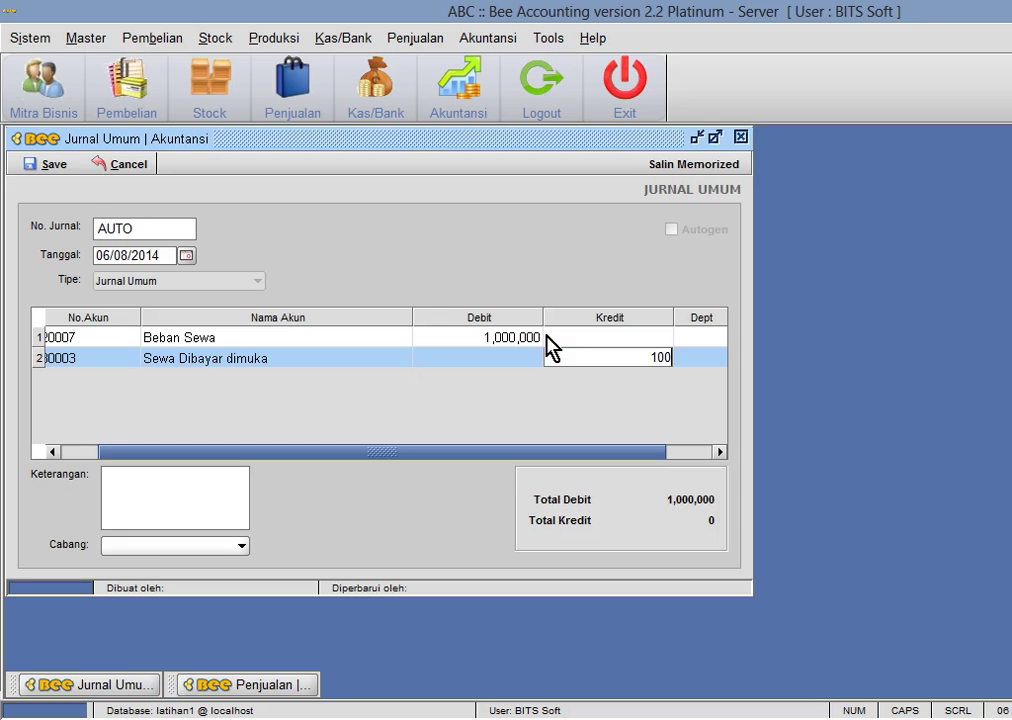
text(00,000)
key(Return)
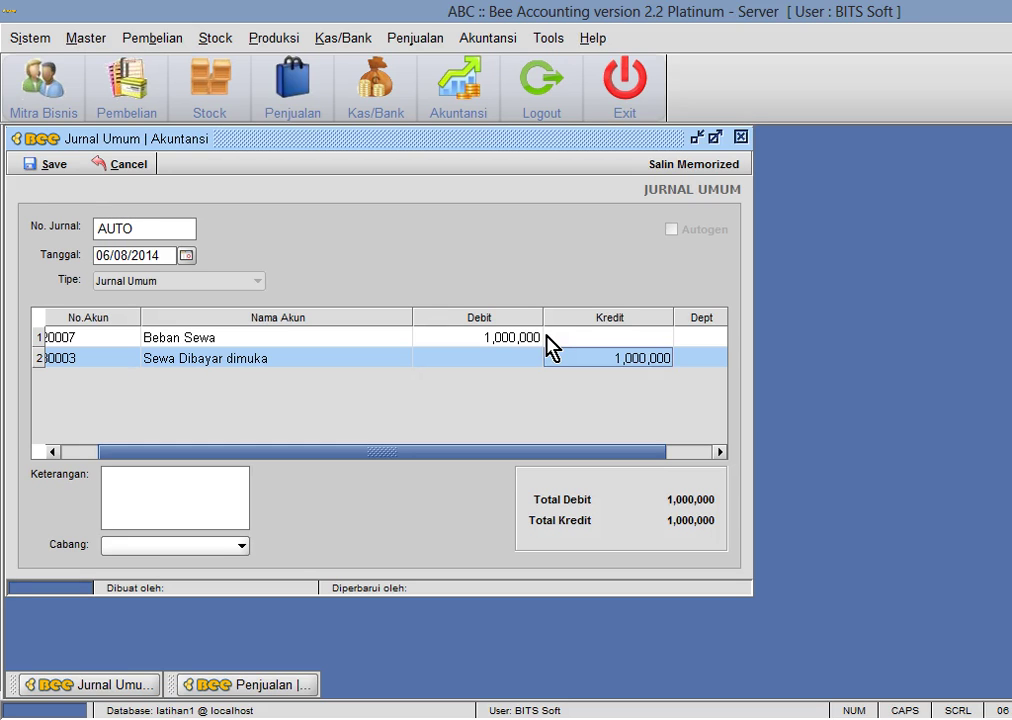
click(62, 165)
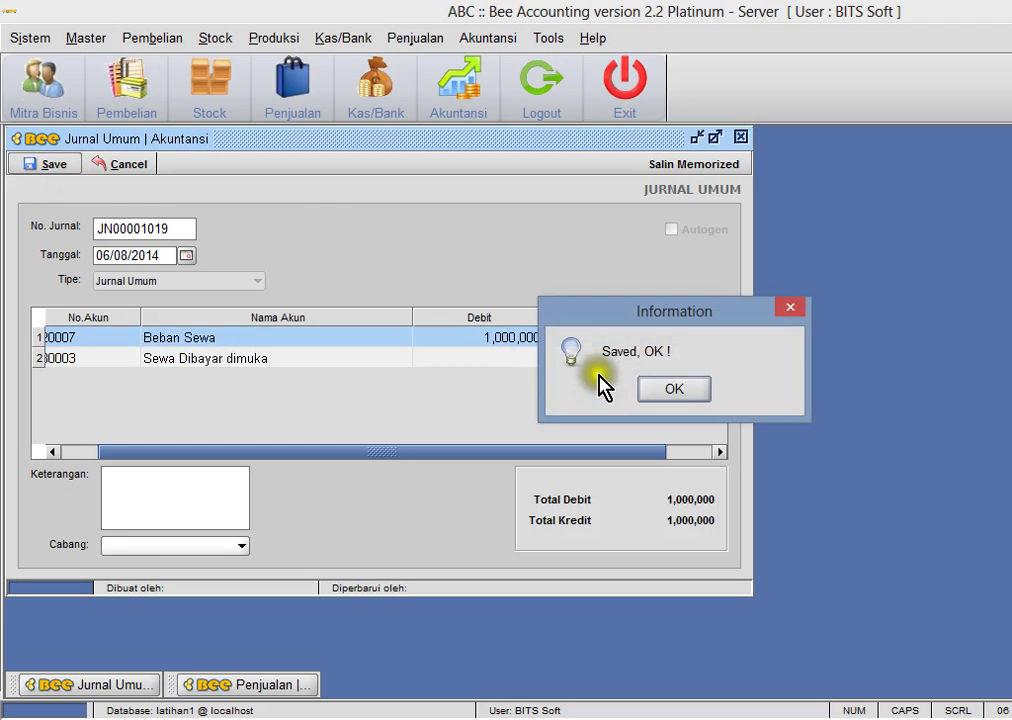
click(660, 390)
click(741, 137)
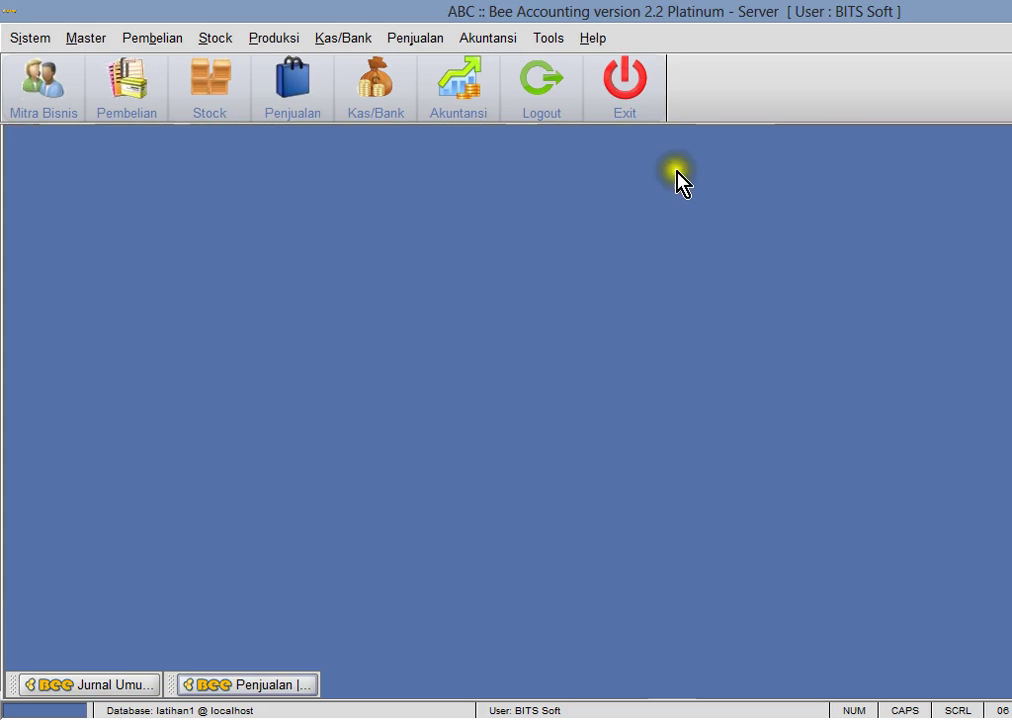
- Preview both Neraca pages, showing Sewa Dibayar dimuka 22,000,000, then switch to simulasi1.xls
click(486, 39)
mouse_move(570, 284)
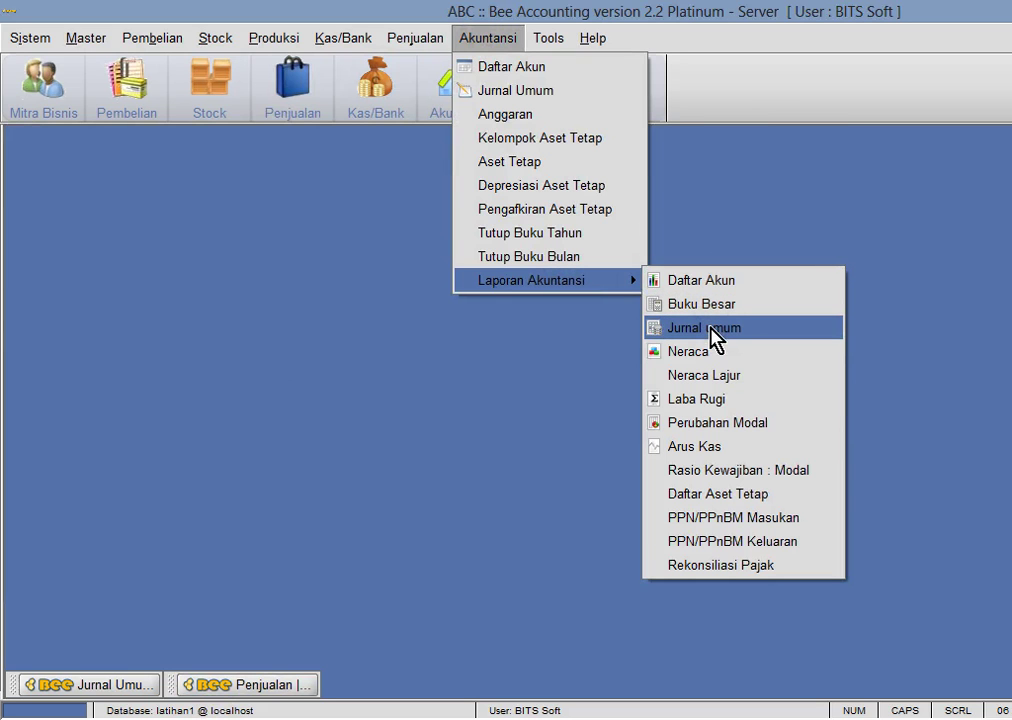
click(705, 352)
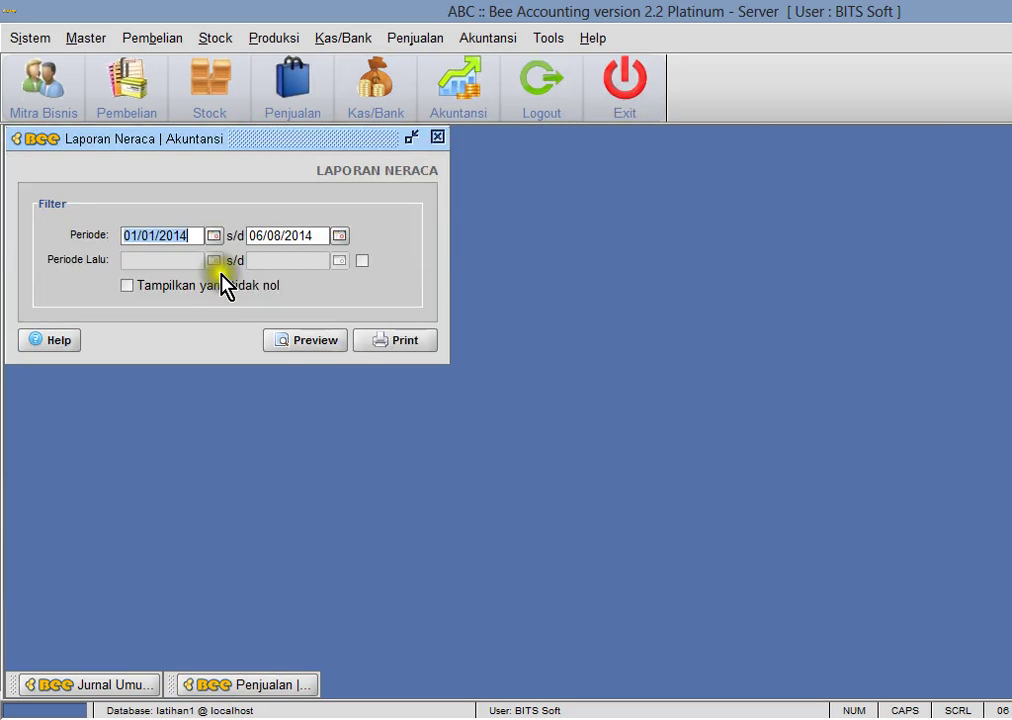
click(312, 345)
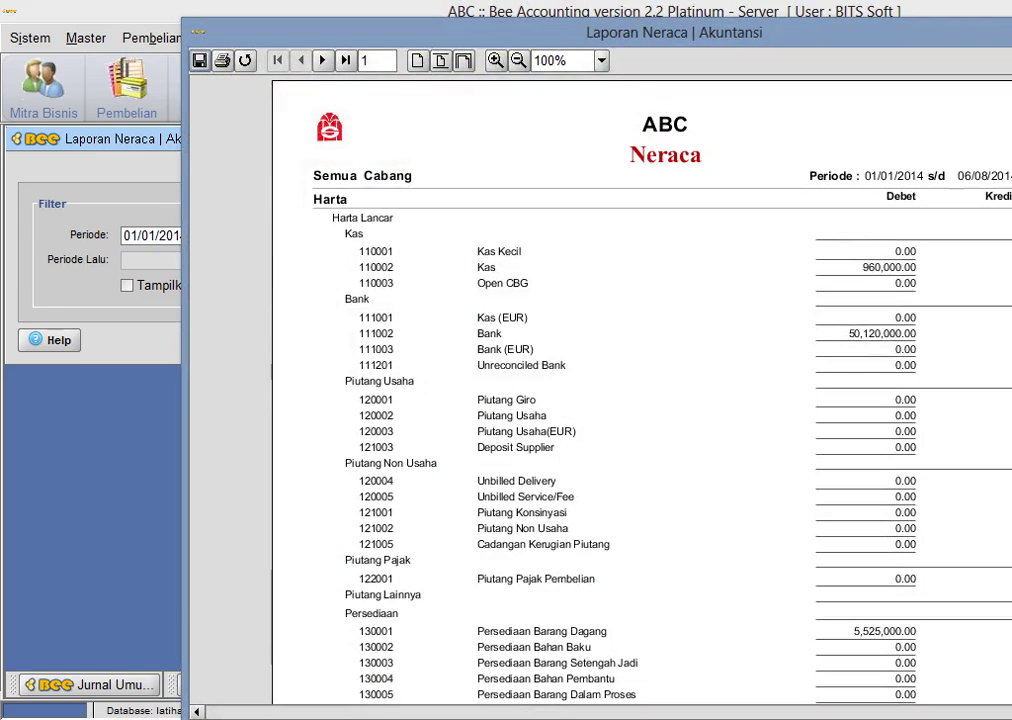
scroll(640, 390, down, 5)
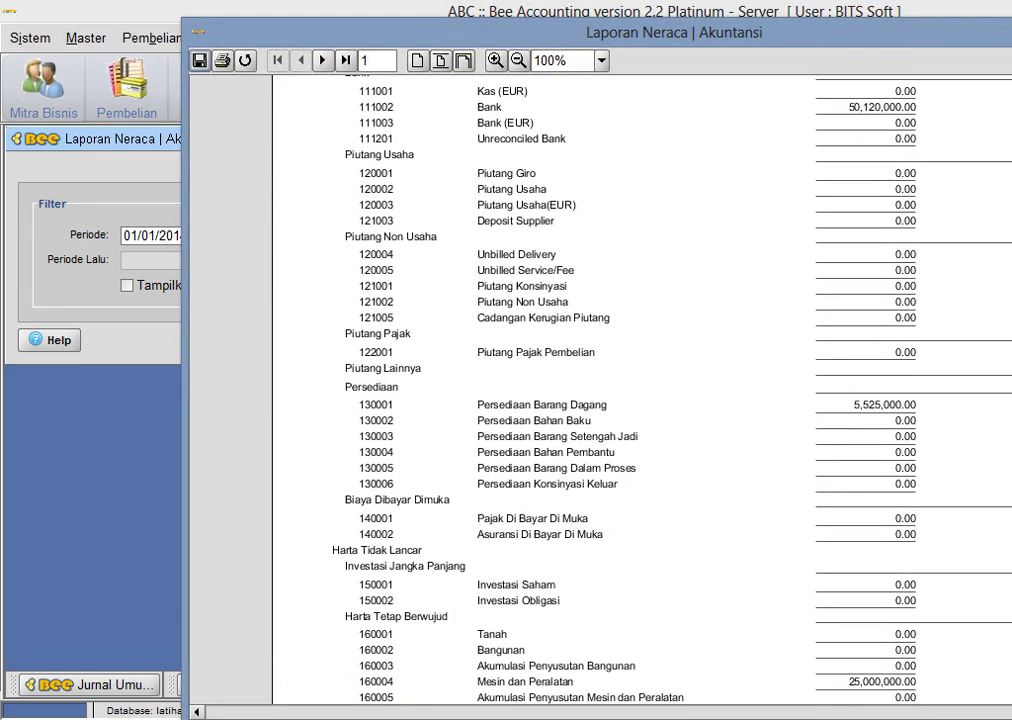
click(301, 60)
click(323, 60)
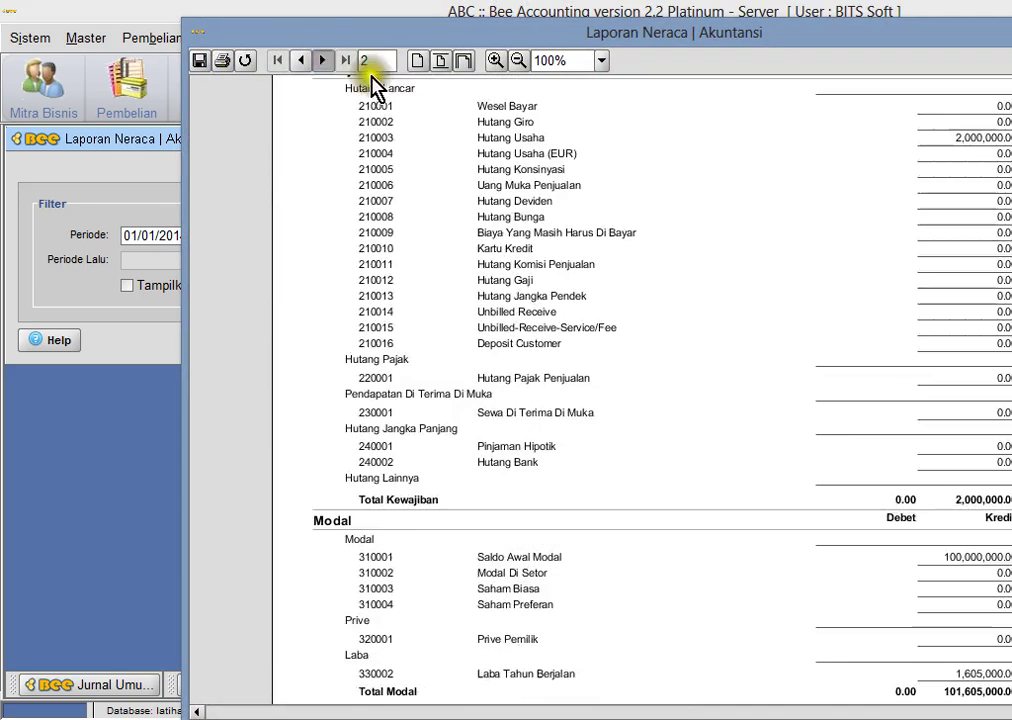
scroll(640, 390, up, 2)
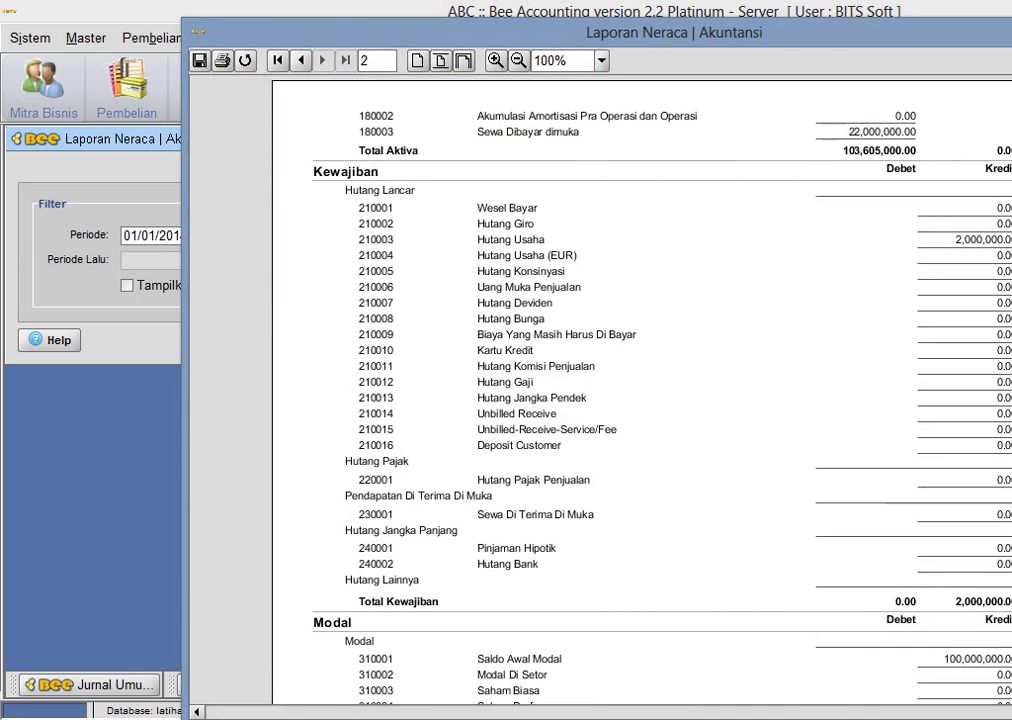
key(Escape)
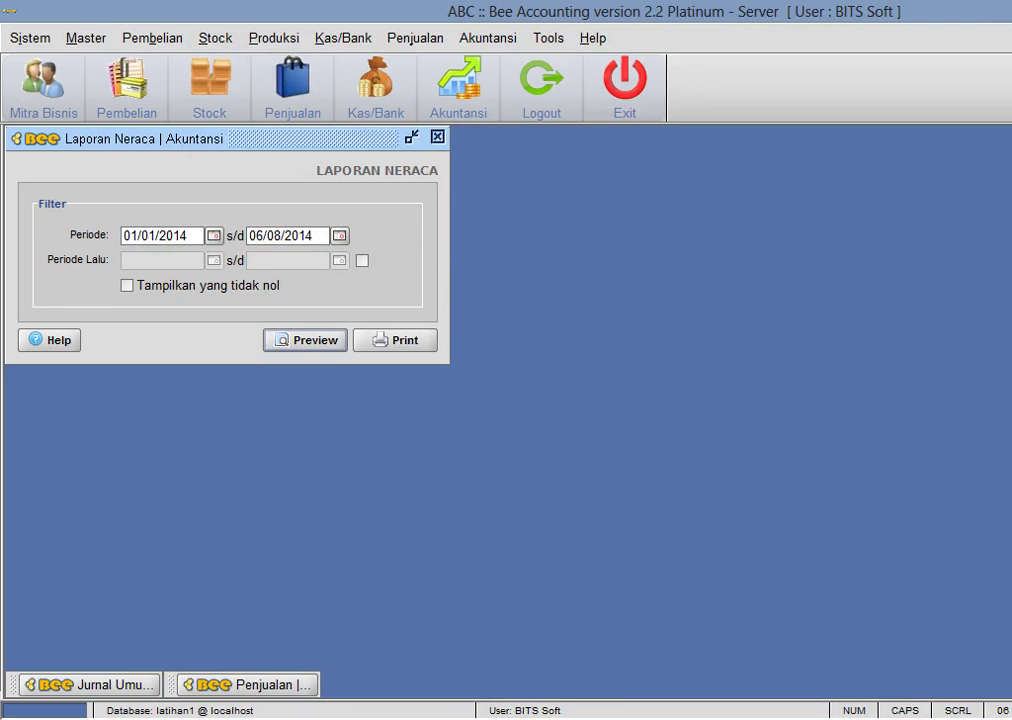
key(alt+Tab)
scroll(463, 553, down, 1)
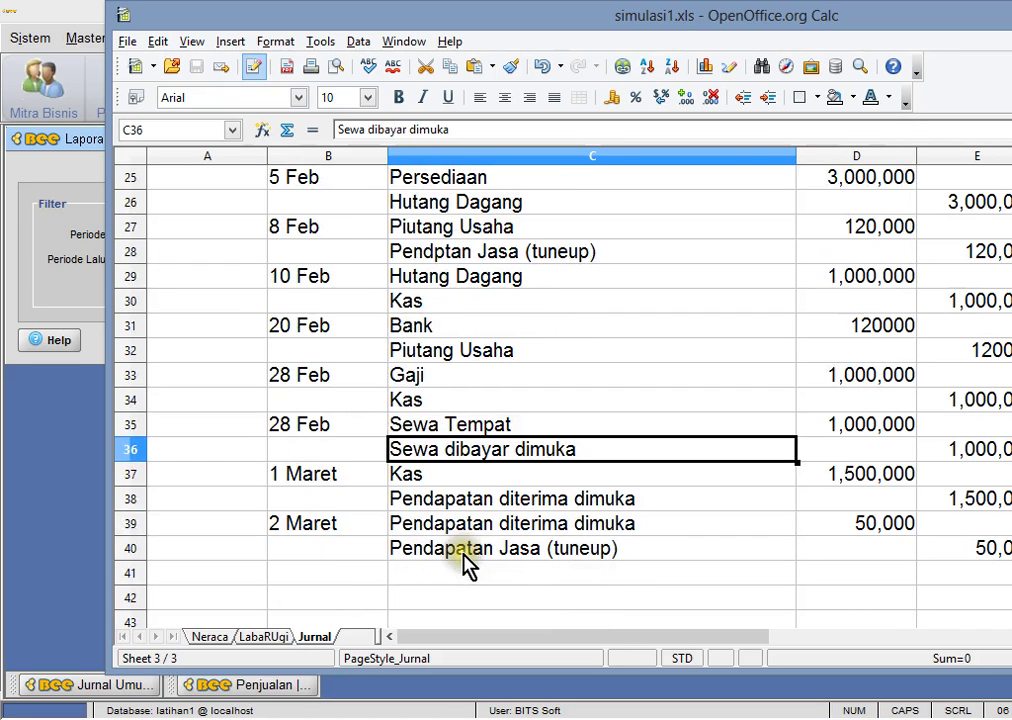
- Review the Kas and Pendapatan diterima dimuka entries in cells C37–C39 of the Jurnal sheet
click(492, 476)
click(484, 500)
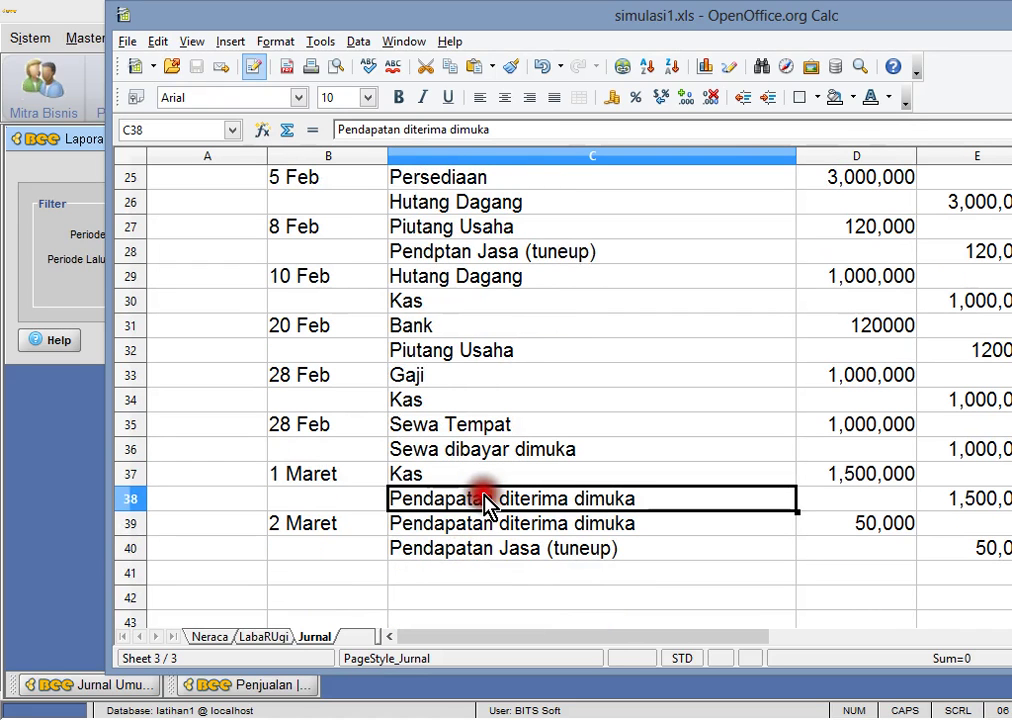
click(492, 479)
click(487, 523)
click(492, 480)
click(491, 503)
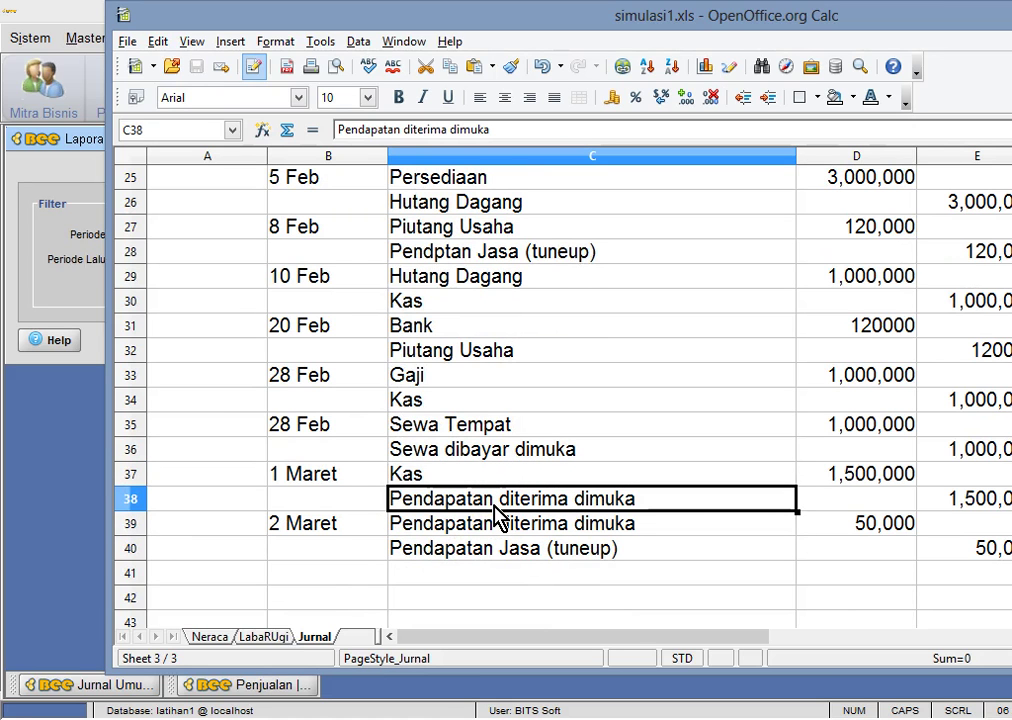
- Close the balance sheet filter window in Bee, then recheck the Kas entry in C37
click(62, 295)
click(434, 136)
click(336, 40)
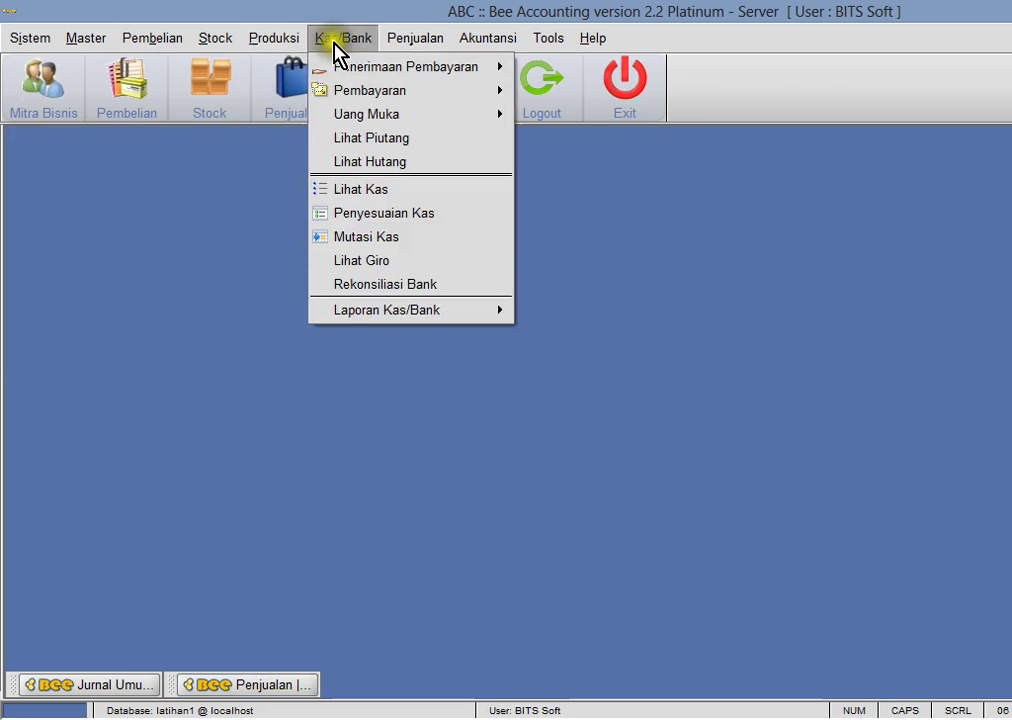
mouse_move(343, 68)
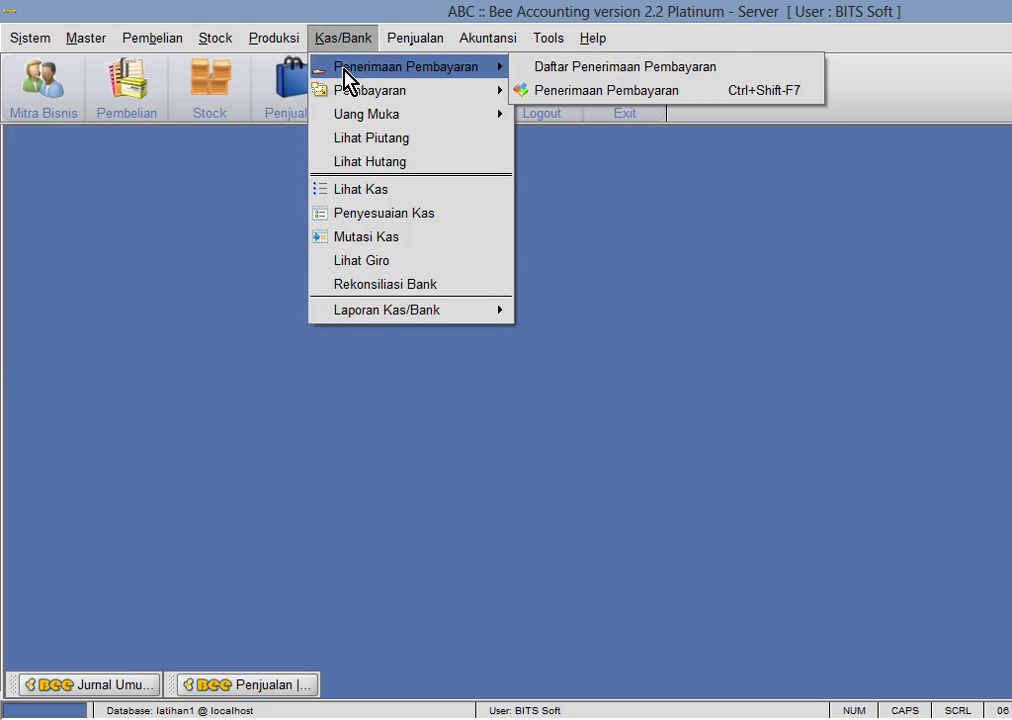
click(246, 230)
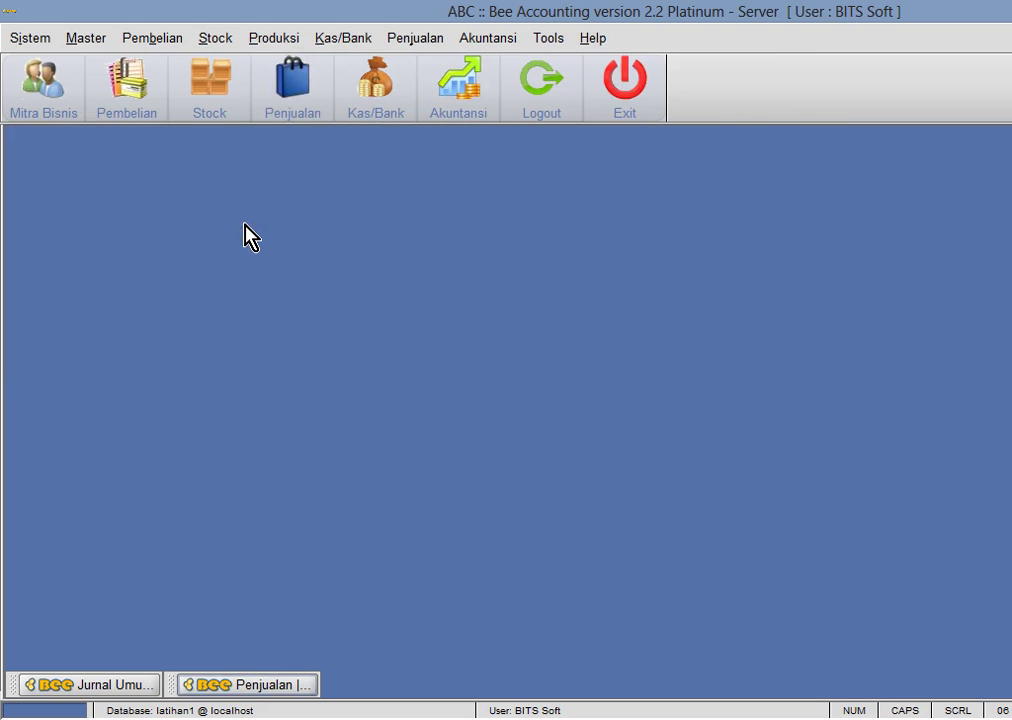
key(alt+Tab)
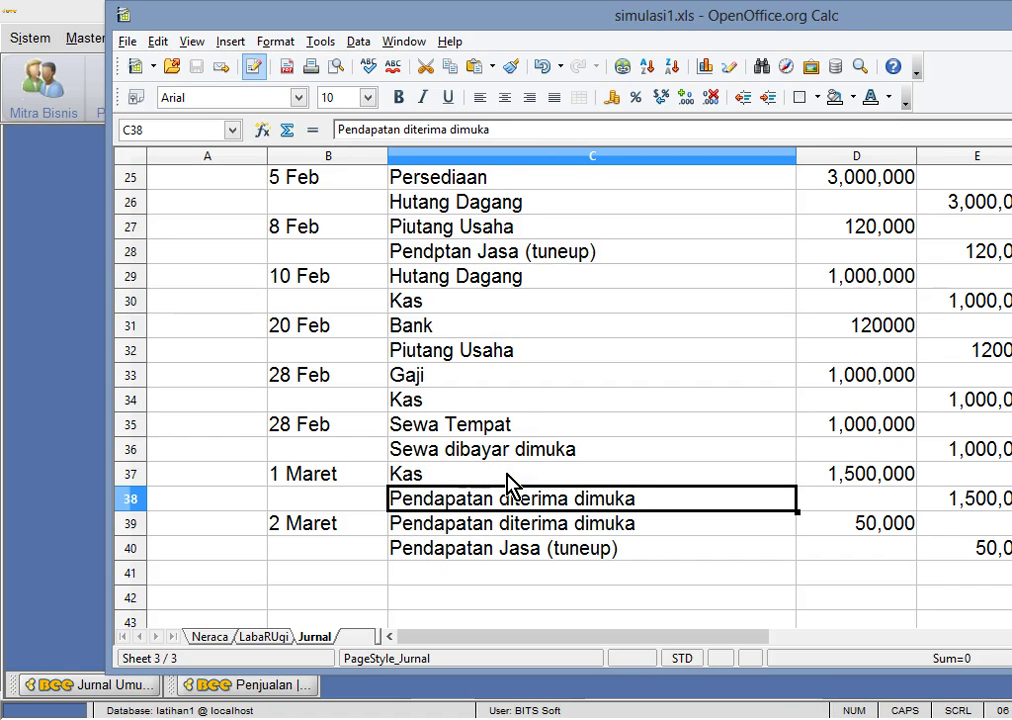
click(463, 474)
- Open the Uang Muka Customer down-payment receipt form from Kas/Bank and reposition it
click(79, 311)
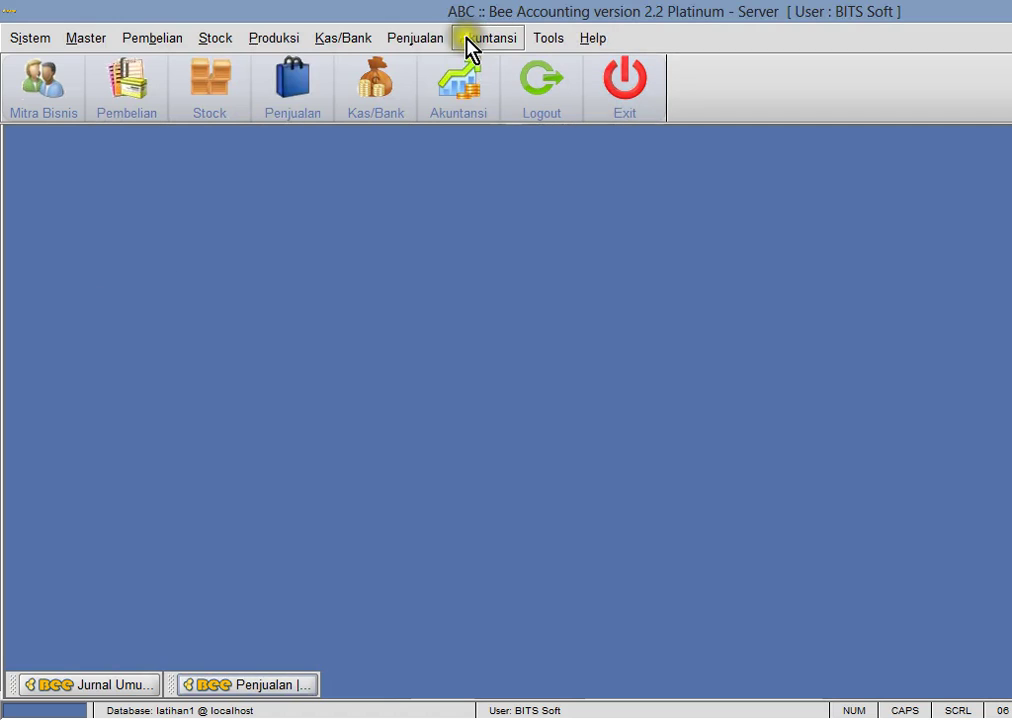
click(336, 37)
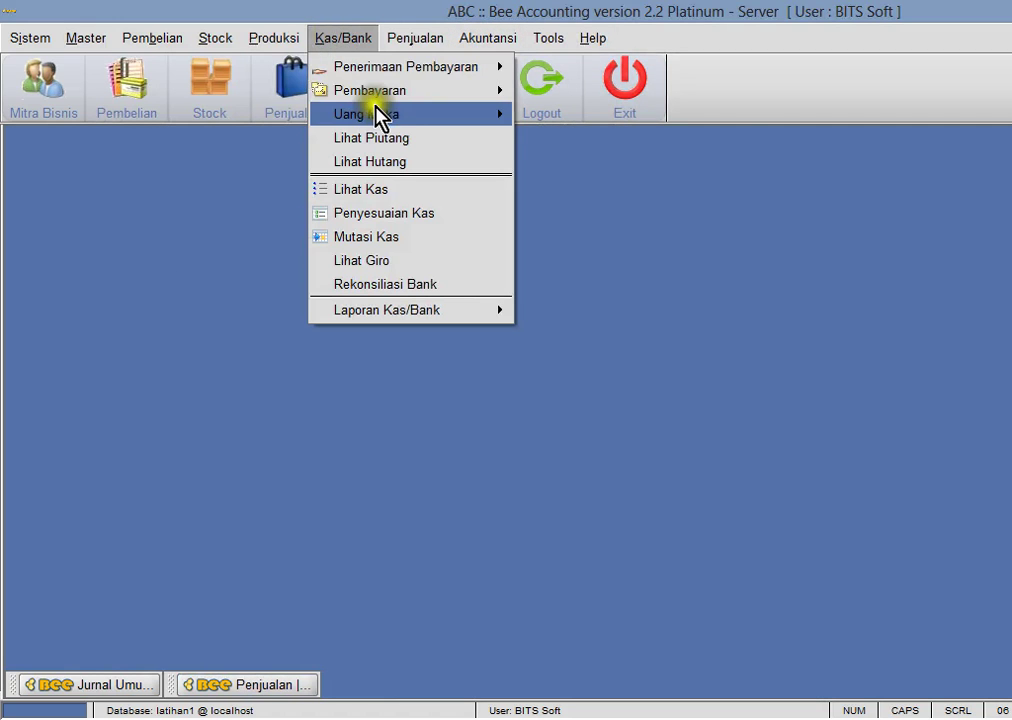
mouse_move(388, 74)
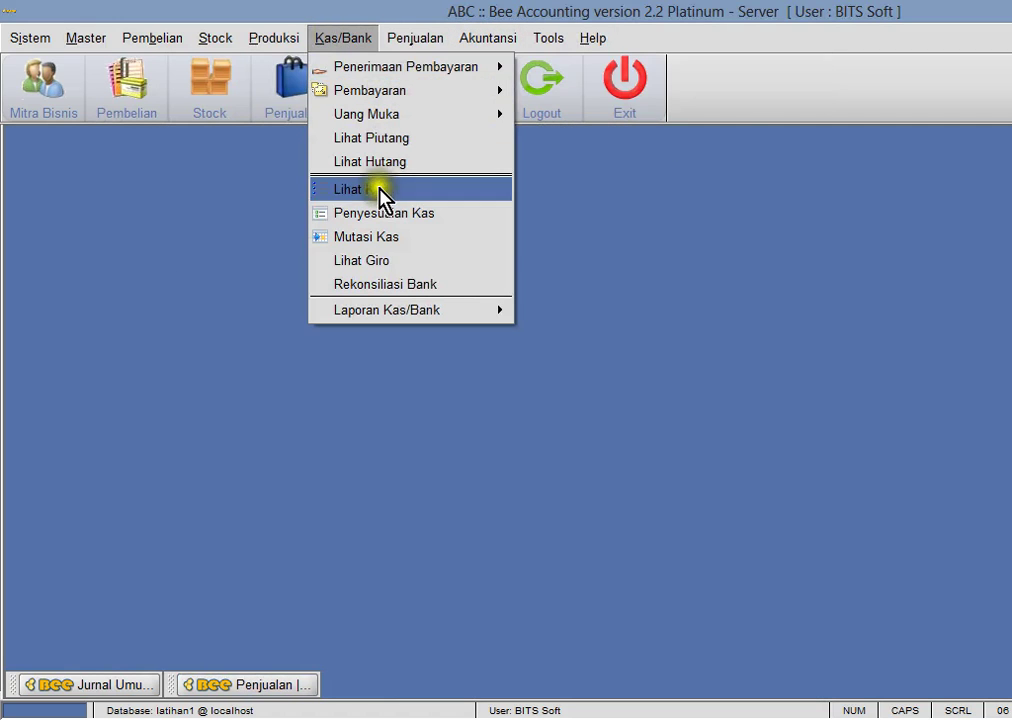
mouse_move(393, 115)
mouse_move(571, 140)
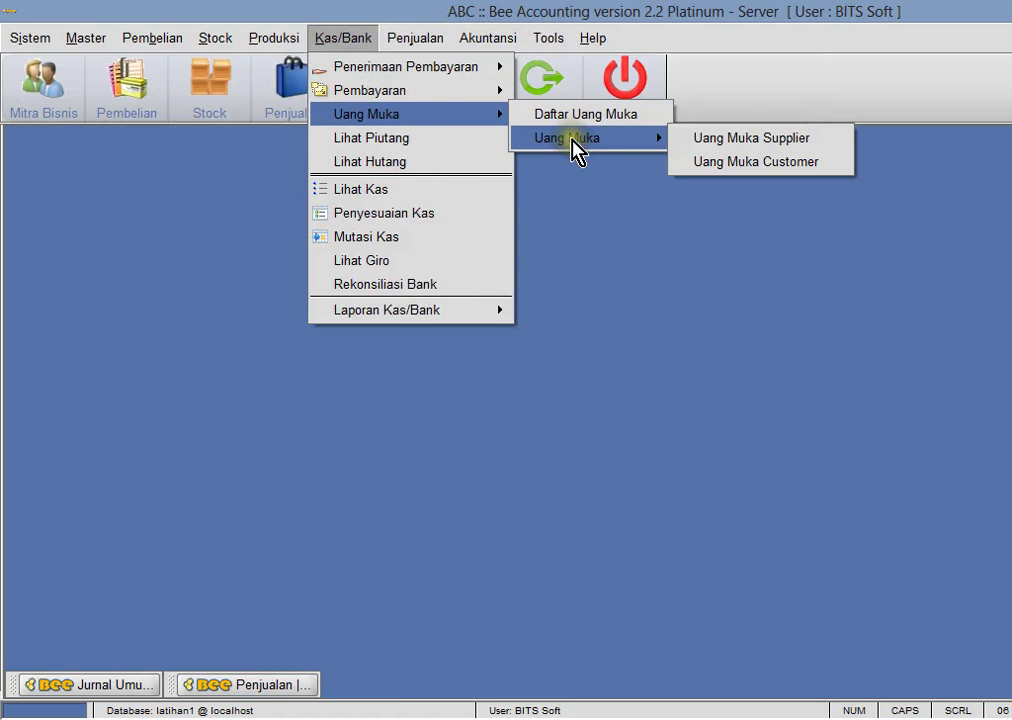
click(745, 170)
drag(384, 158, 530, 170)
- Attempt a new down-payment receipt, then open the Mitra Bisnis business partner master
click(189, 188)
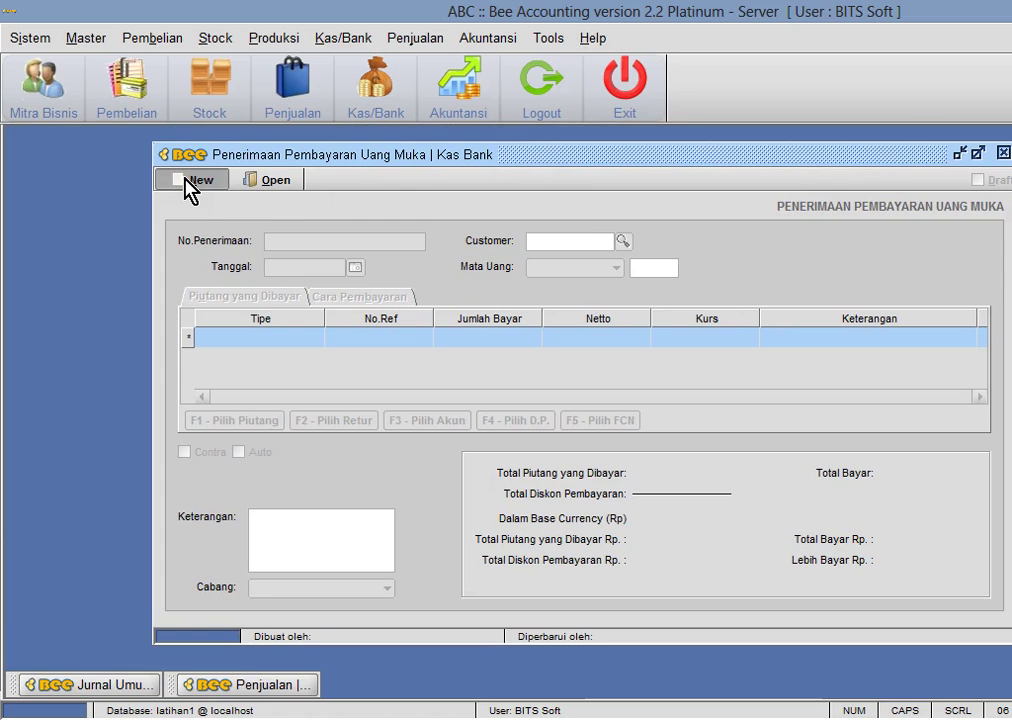
drag(389, 158, 556, 160)
click(80, 38)
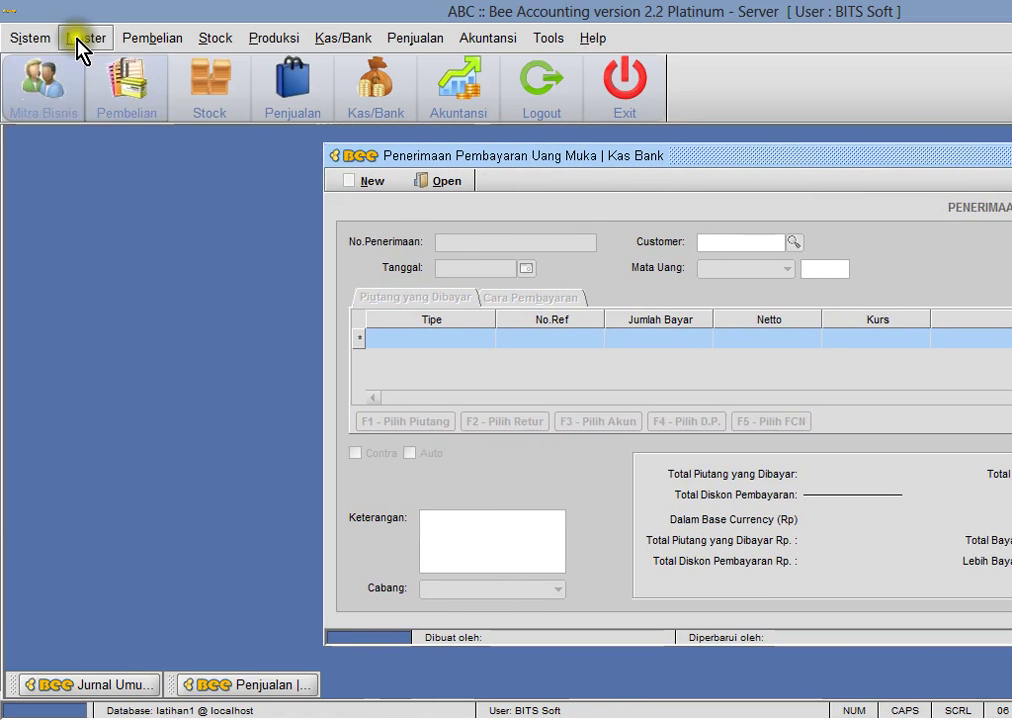
mouse_move(90, 70)
click(267, 92)
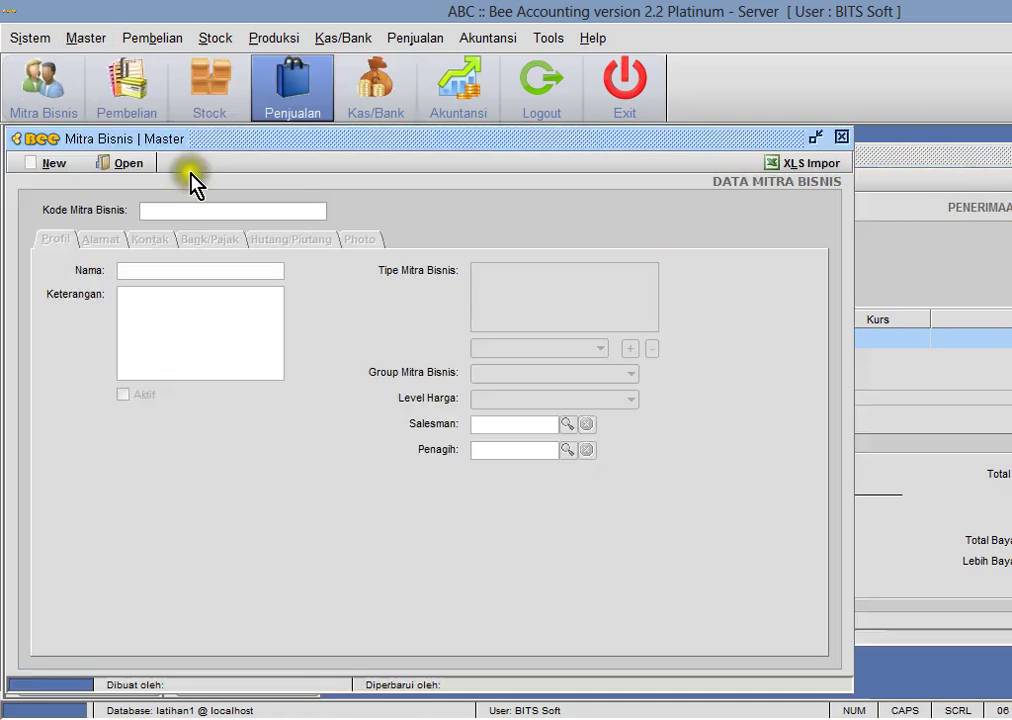
- Create and save a new customer partner record, then close the Mitra Bisnis window
click(47, 165)
click(129, 211)
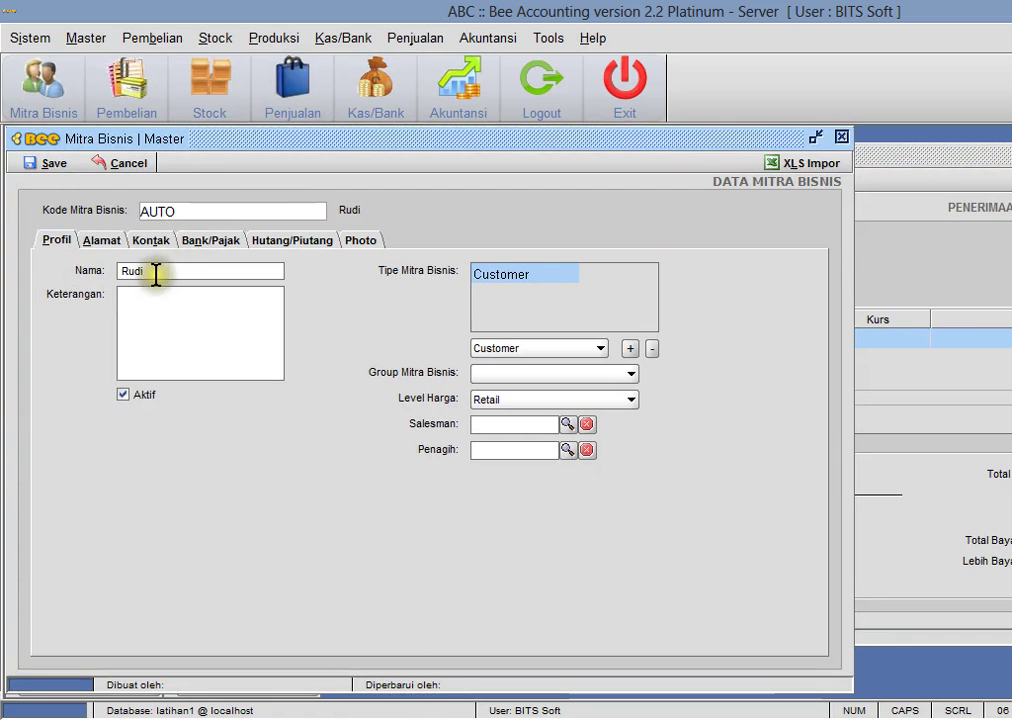
click(47, 163)
key(Return)
click(842, 137)
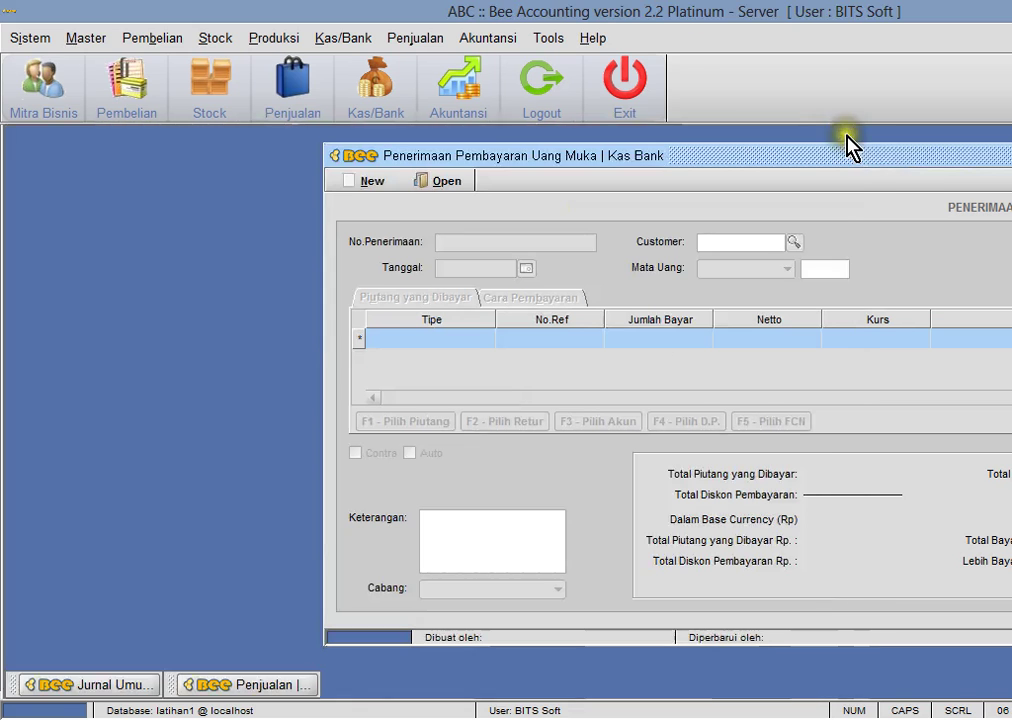
- Start a new down-payment receipt for the new customer with Jumlah Bayar 1,500,000
click(366, 183)
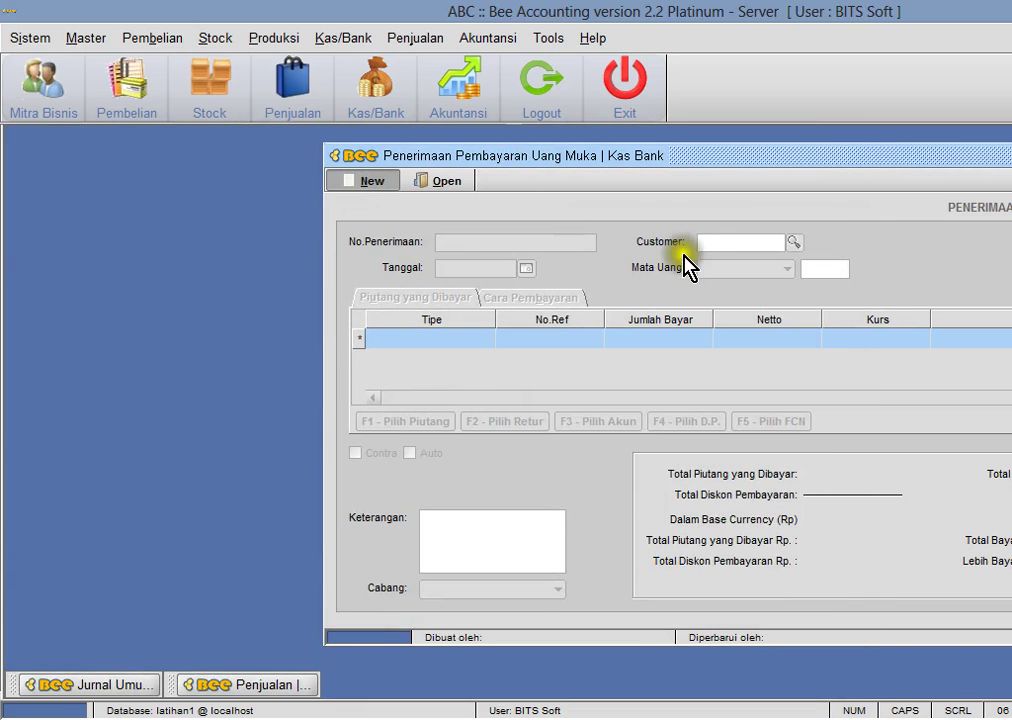
text(rudi)
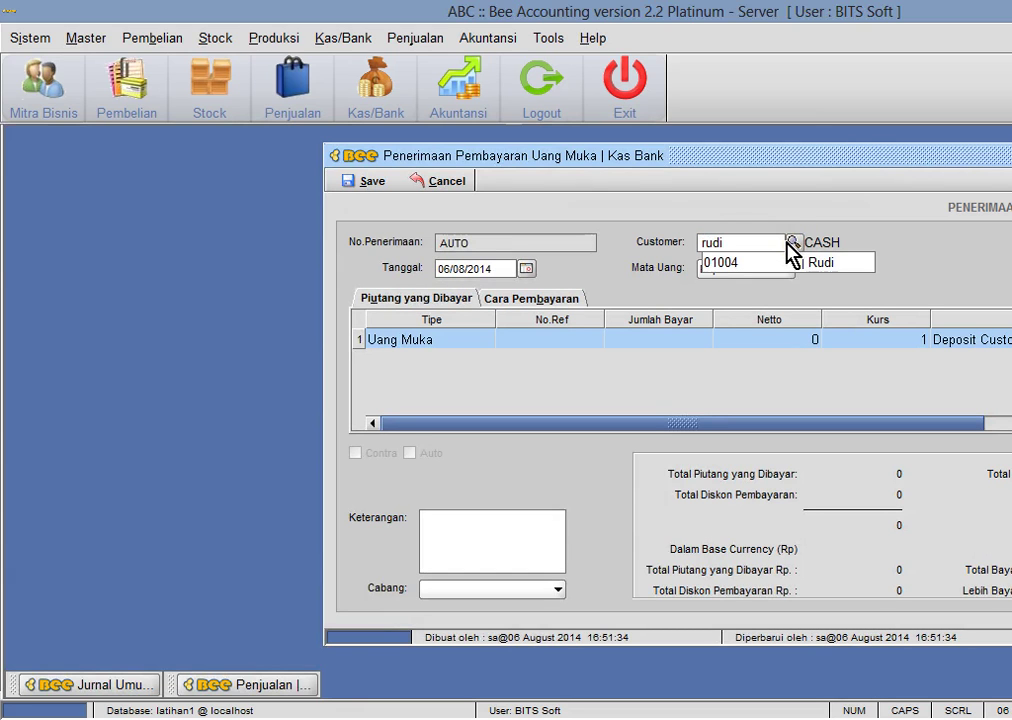
click(790, 255)
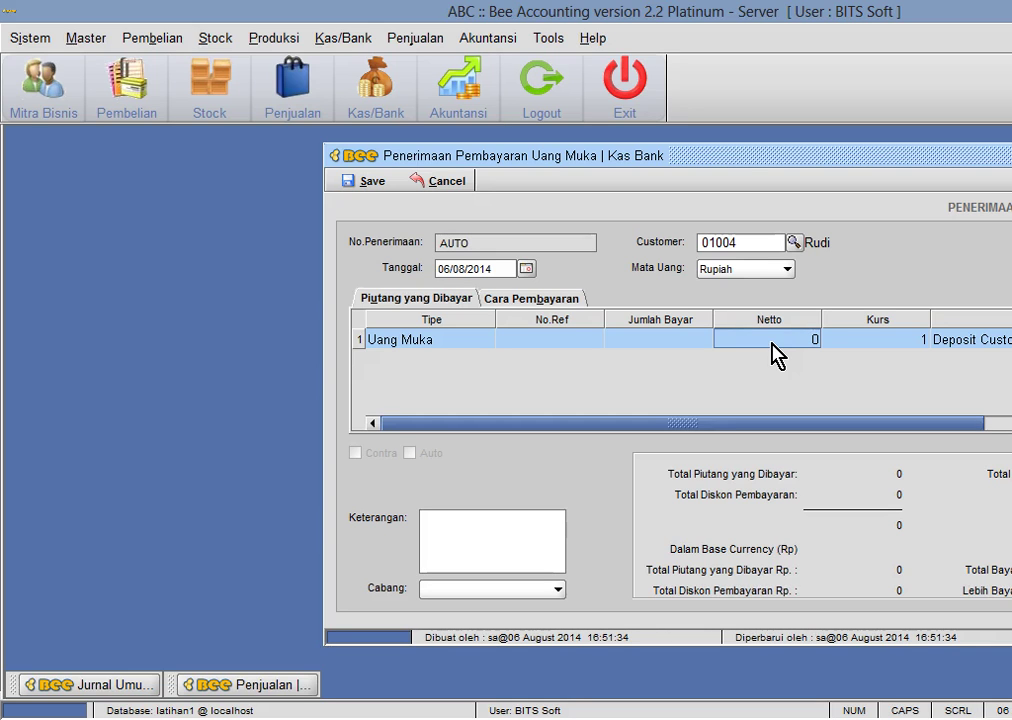
click(637, 340)
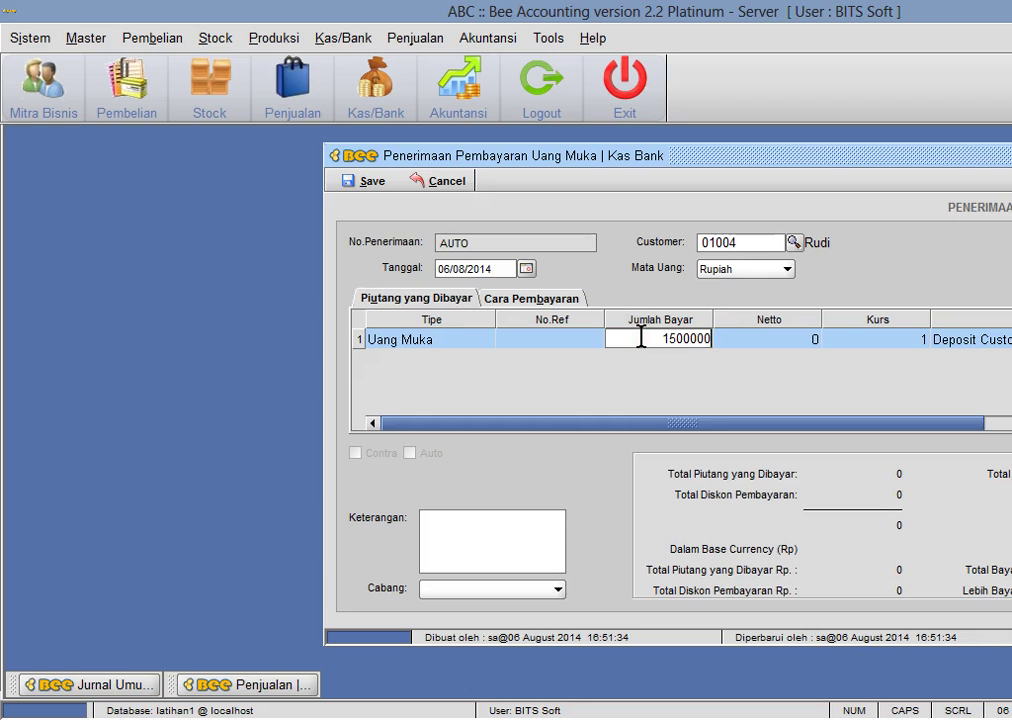
key(Return)
- Set the payment method to Tunai into Kas Utama and save the receipt
click(519, 298)
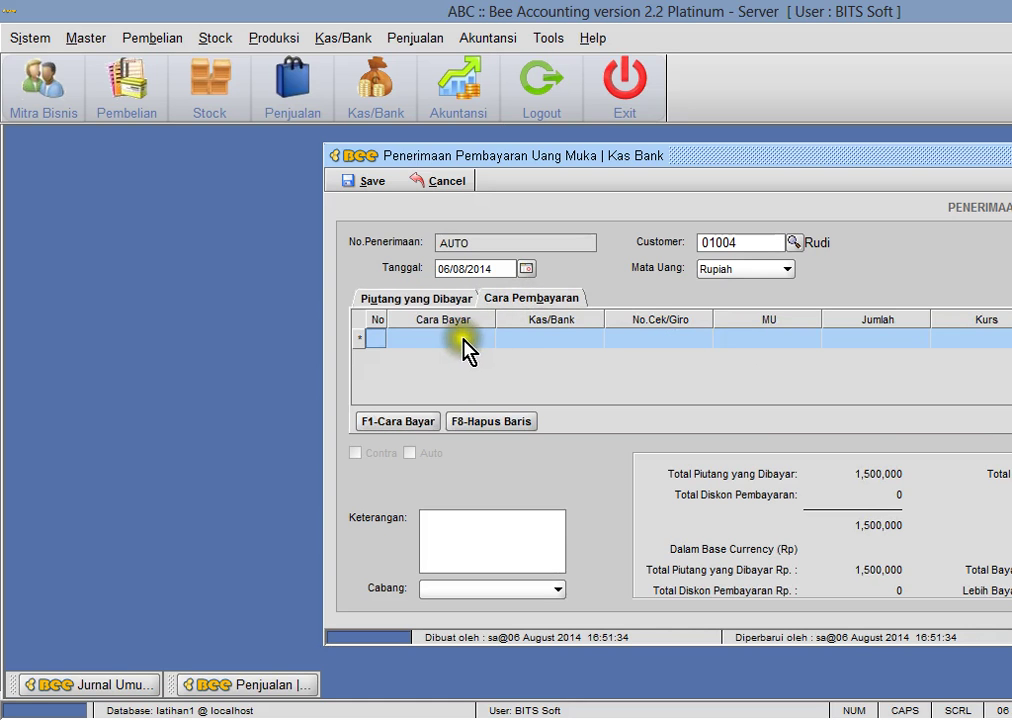
click(416, 421)
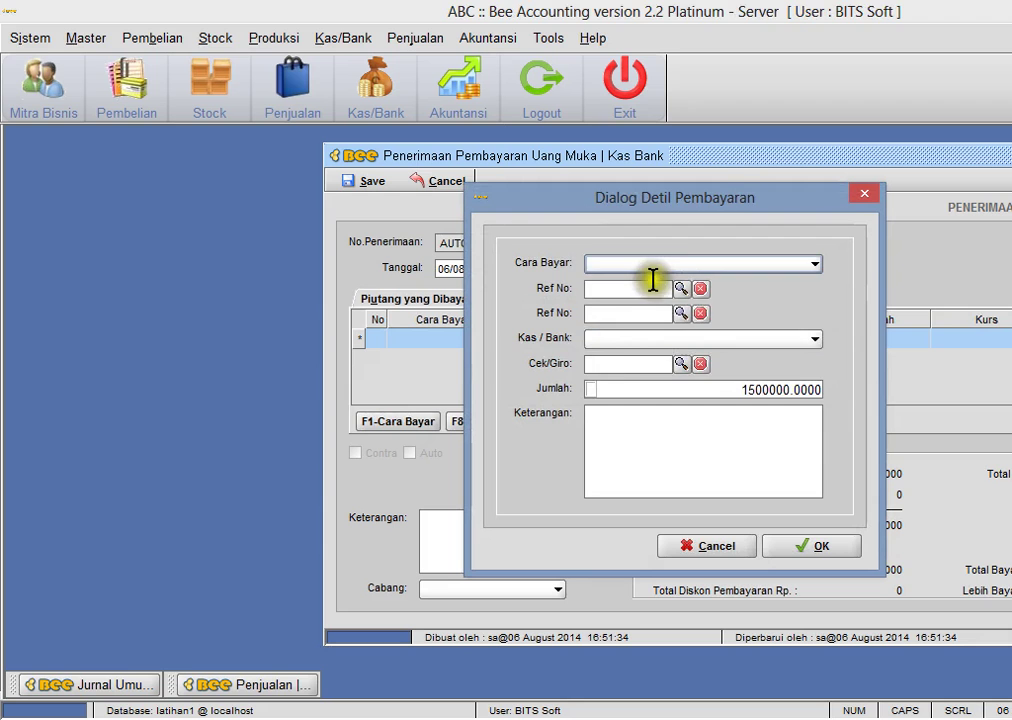
click(650, 265)
click(651, 285)
click(672, 289)
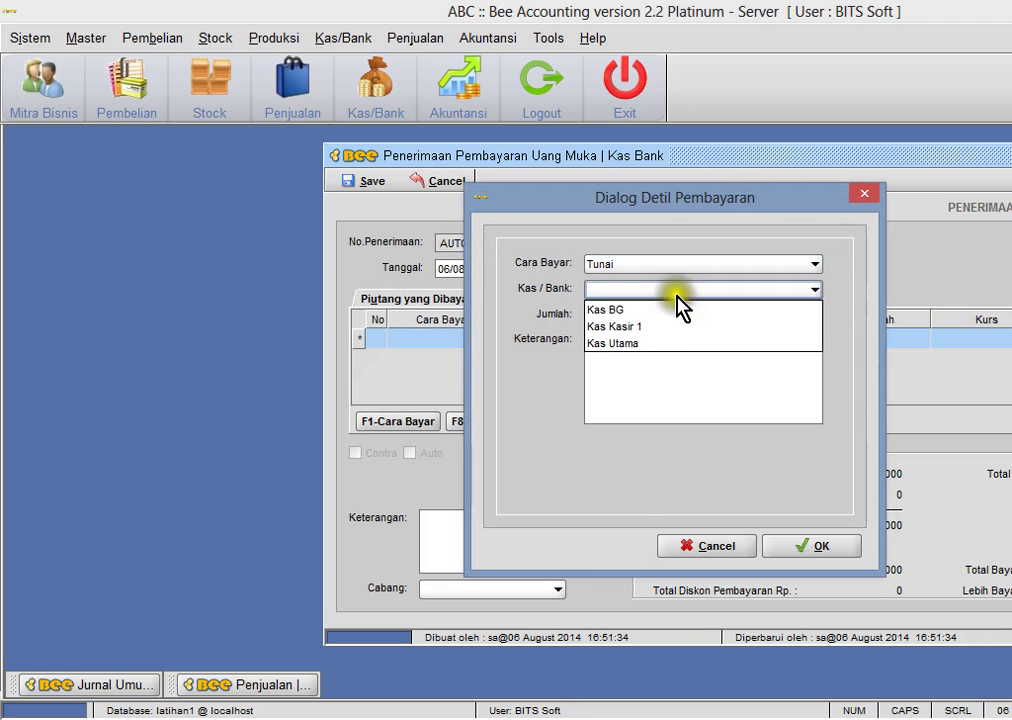
click(662, 342)
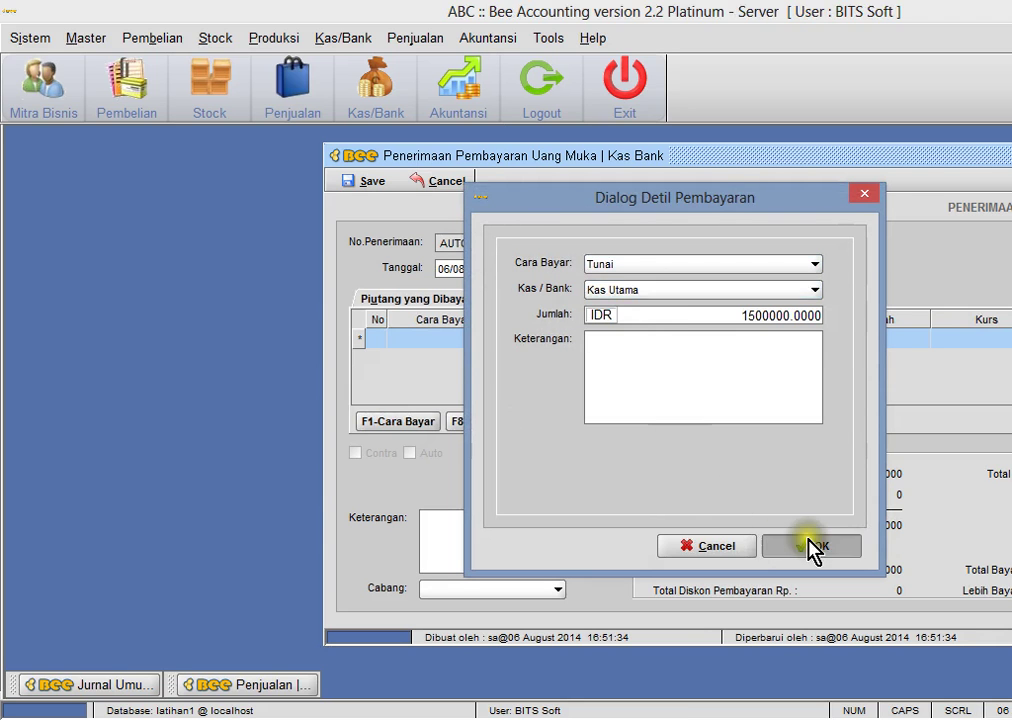
click(813, 547)
click(373, 183)
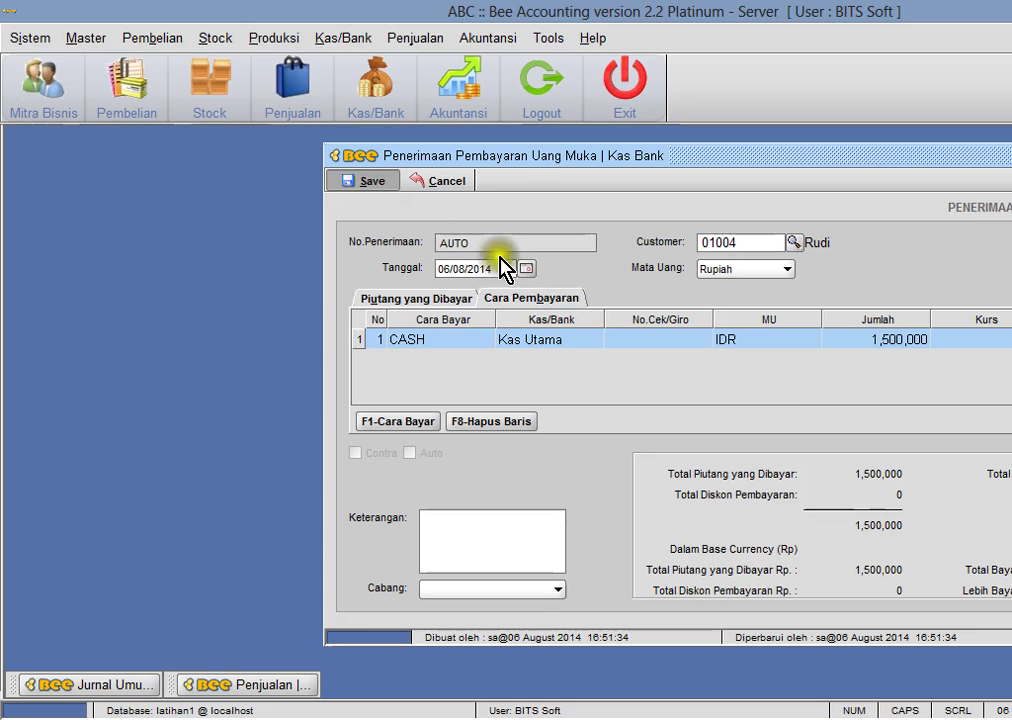
click(664, 389)
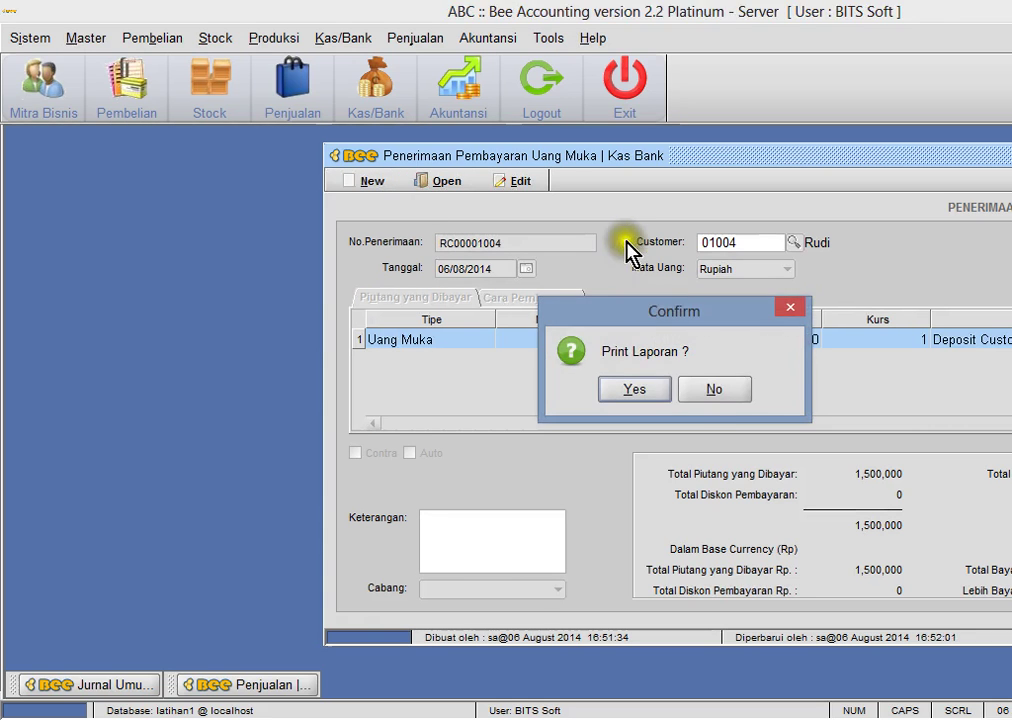
- Skip printing, then open journal JN00001020 and inspect its Kas and Deposit Customer lines
click(718, 392)
click(107, 688)
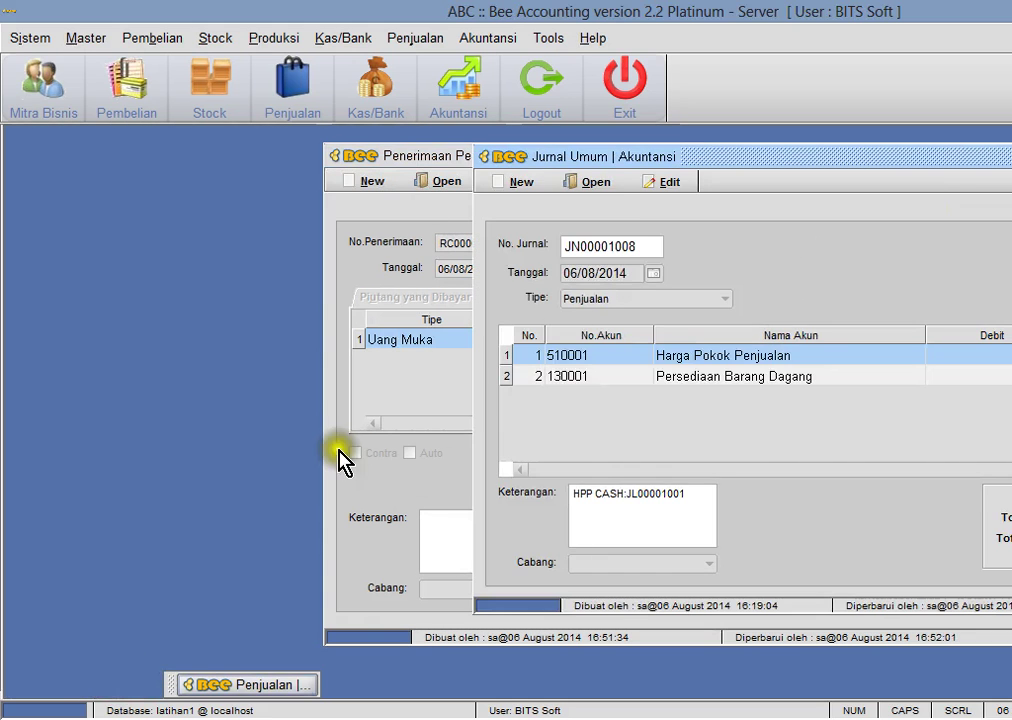
click(600, 185)
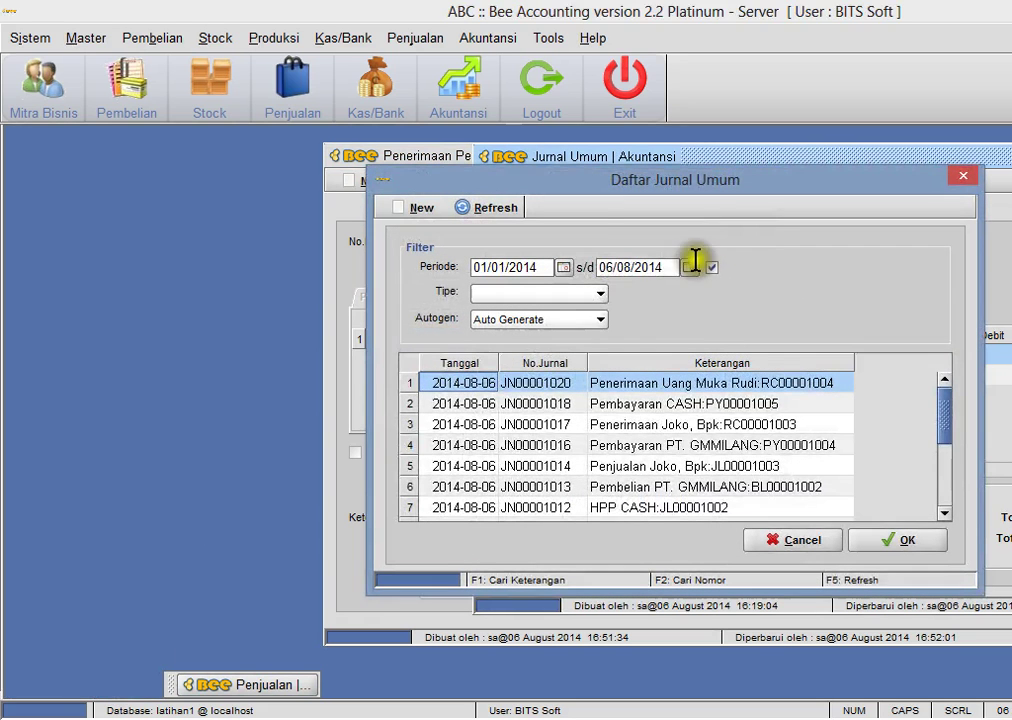
click(495, 209)
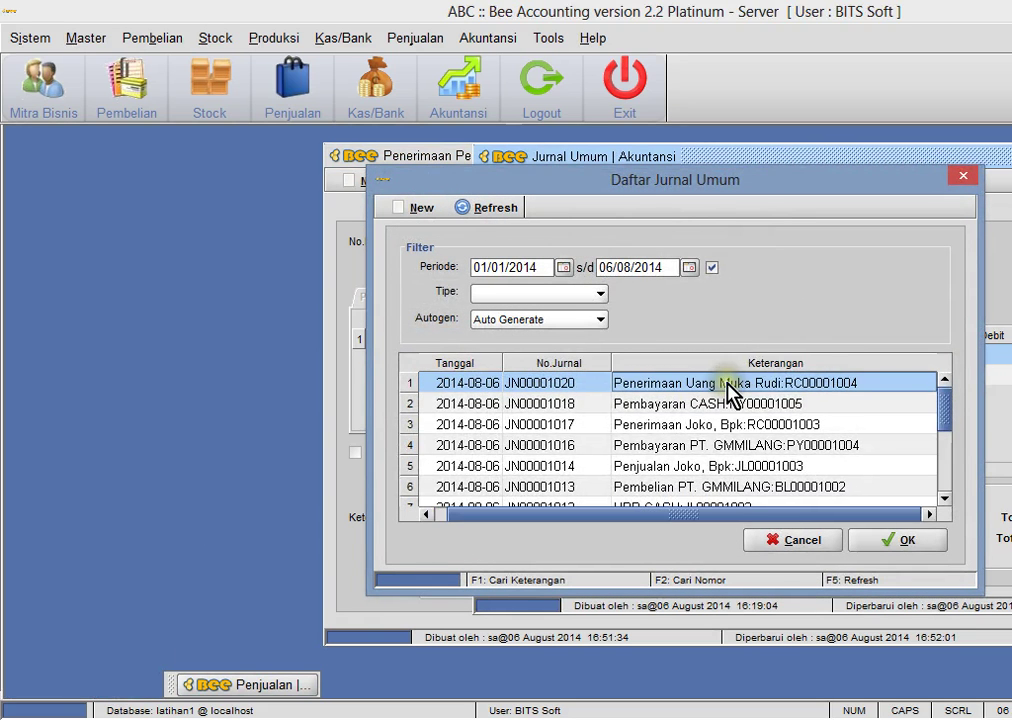
double_click(716, 383)
click(772, 357)
click(772, 376)
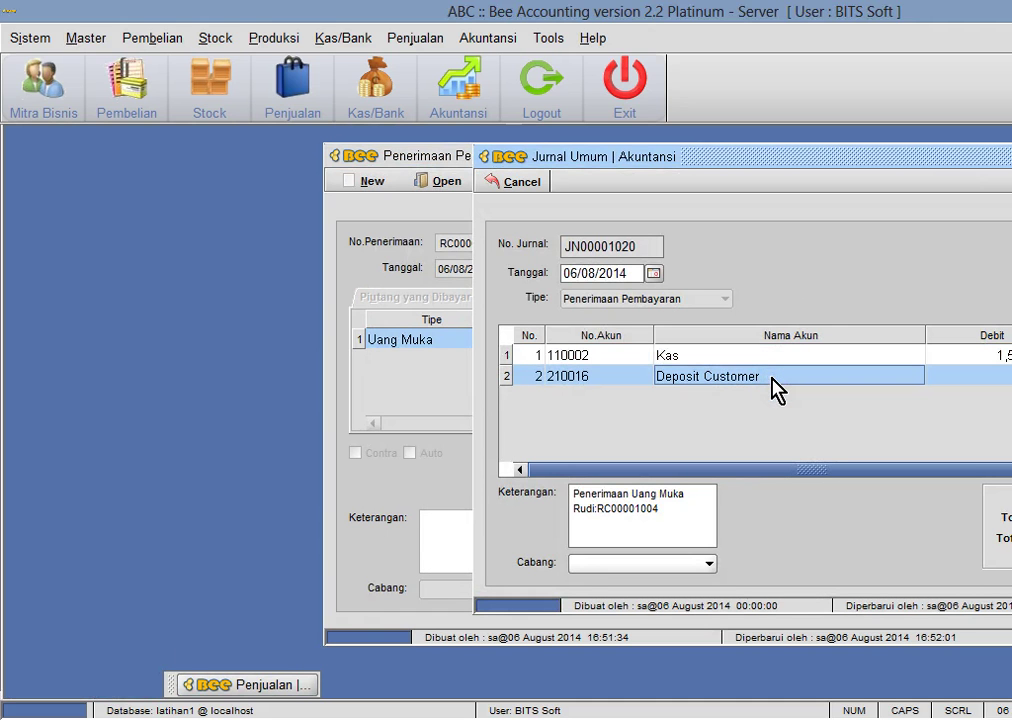
- Rearrange the windows, then close the journal entry and down-payment receipt windows
drag(775, 166, 866, 154)
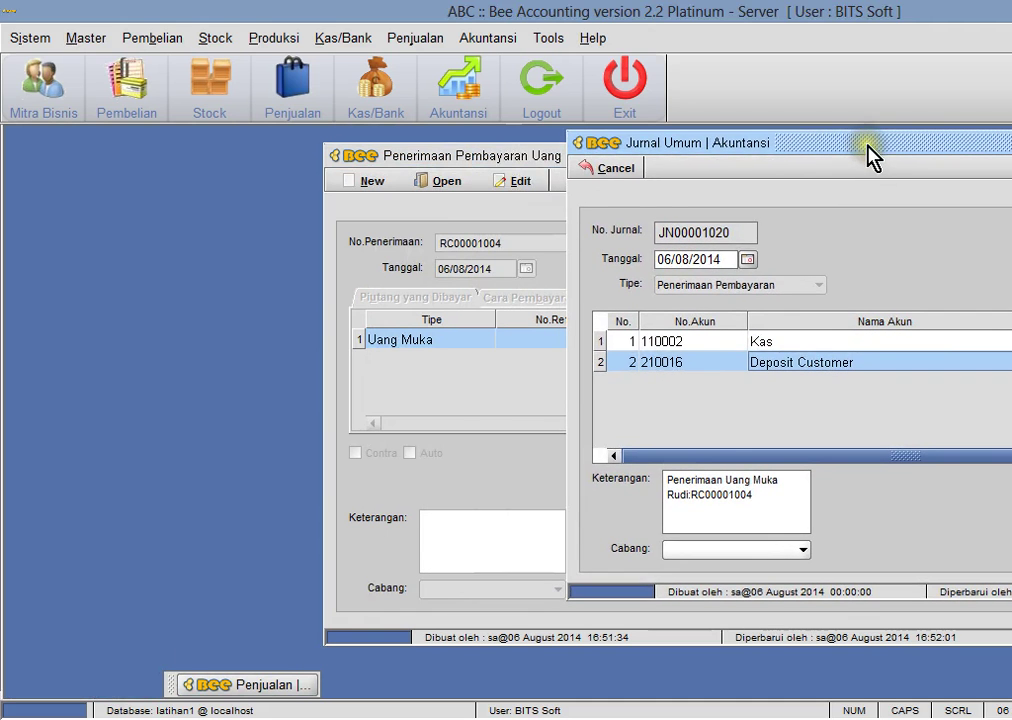
drag(543, 160, 267, 169)
click(640, 142)
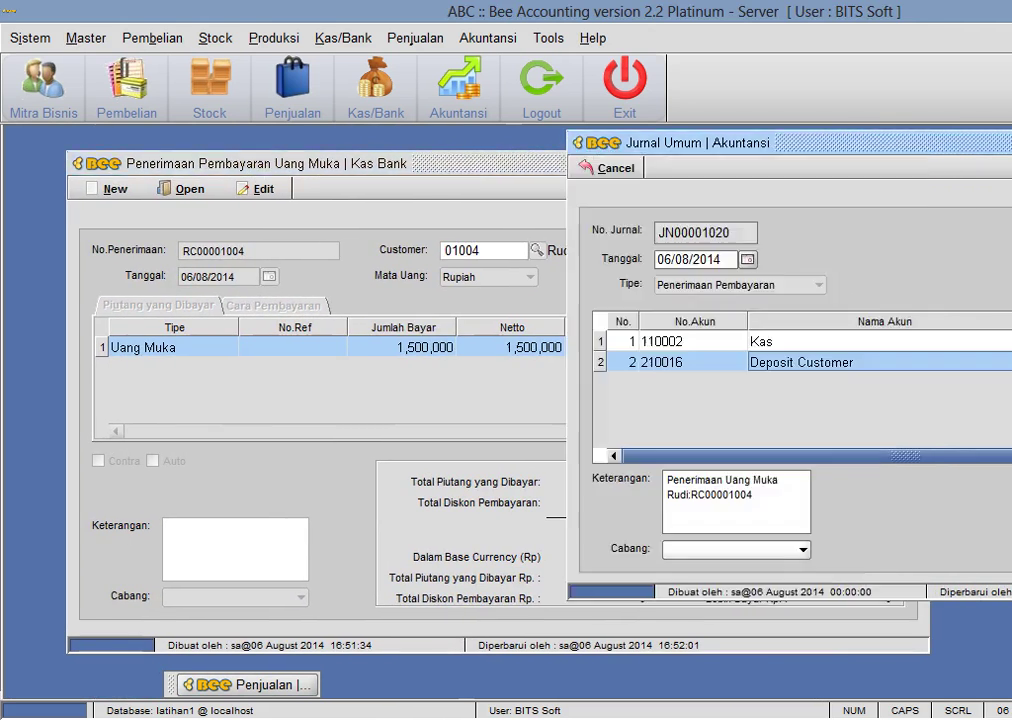
click(716, 378)
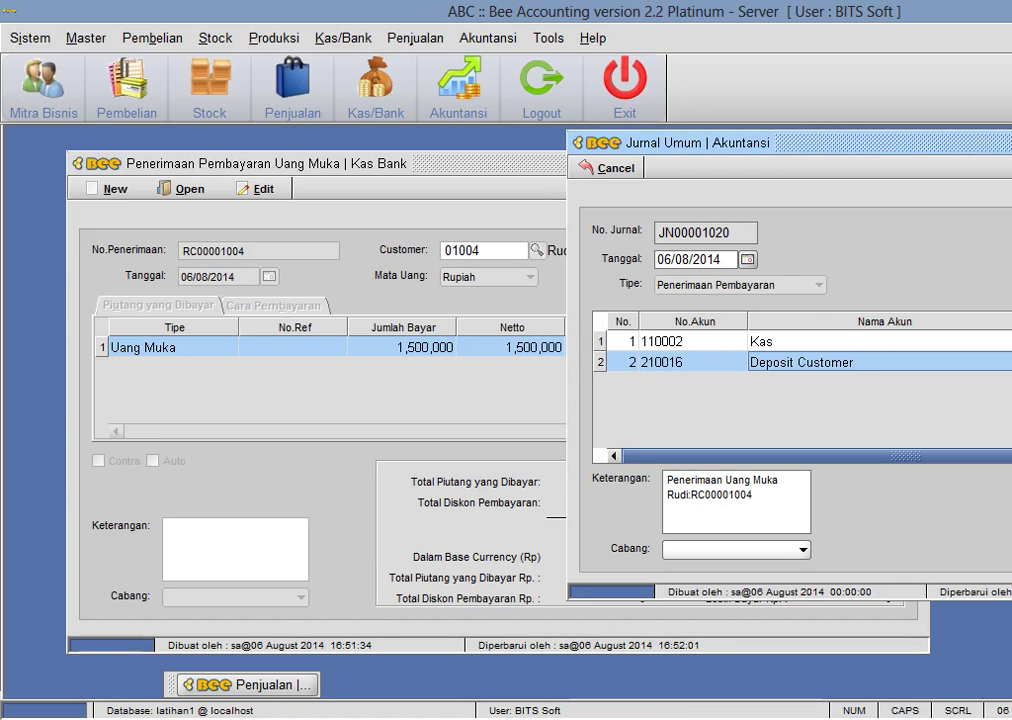
key(Escape)
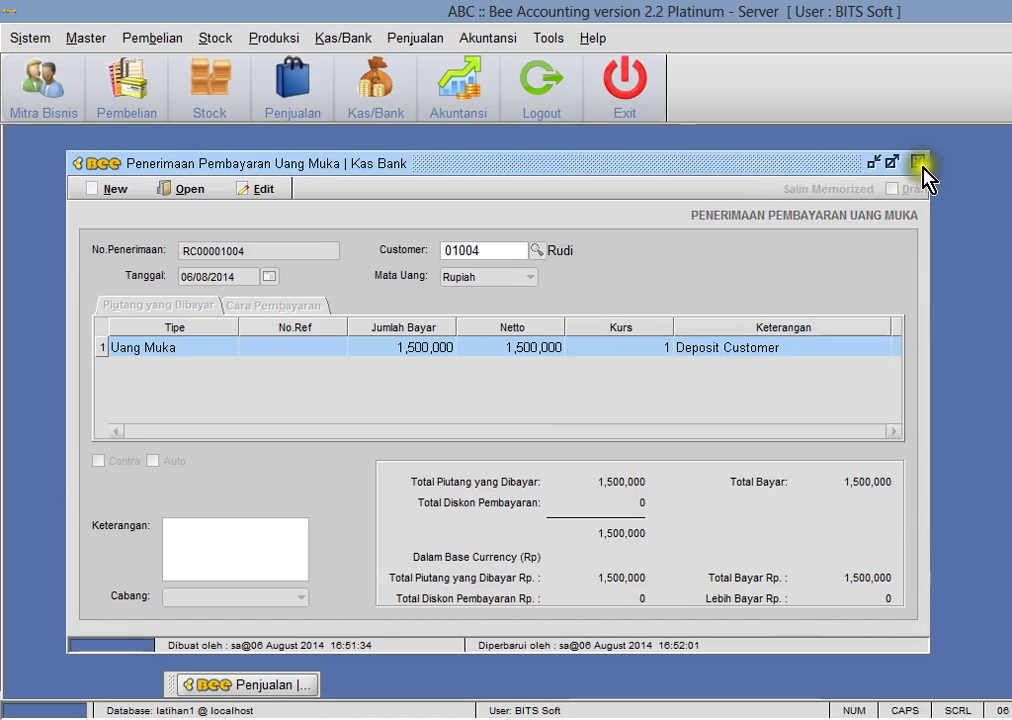
click(918, 162)
- Check the spreadsheet's 2 Maret Pendapatan diterima dimuka entry and return to Bee Accounting
key(alt+Tab)
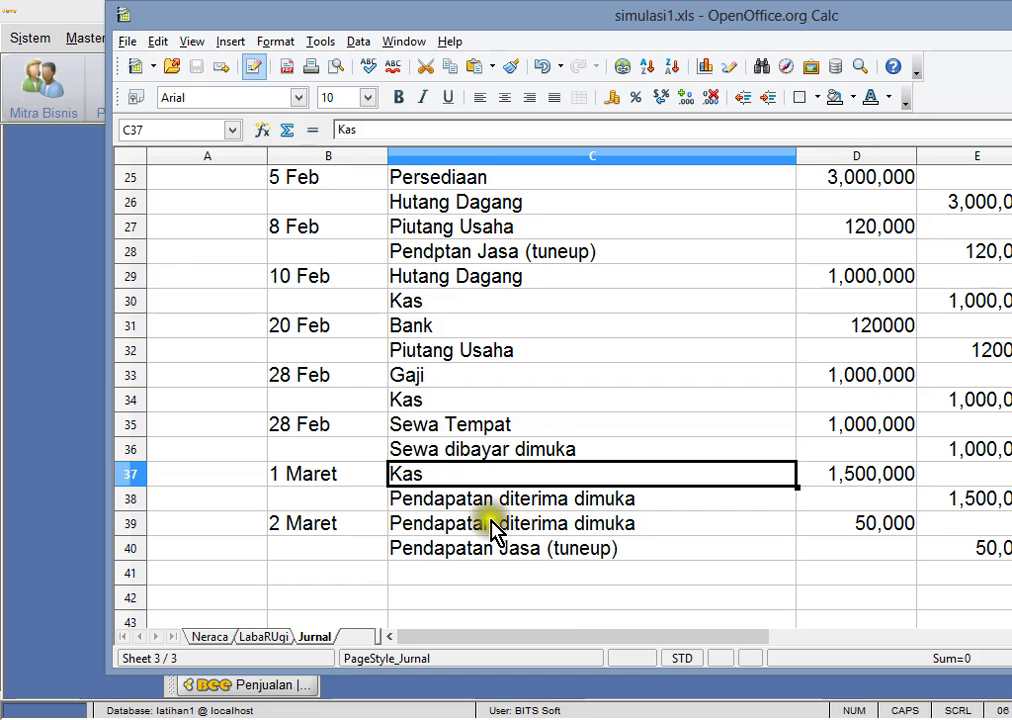
click(491, 521)
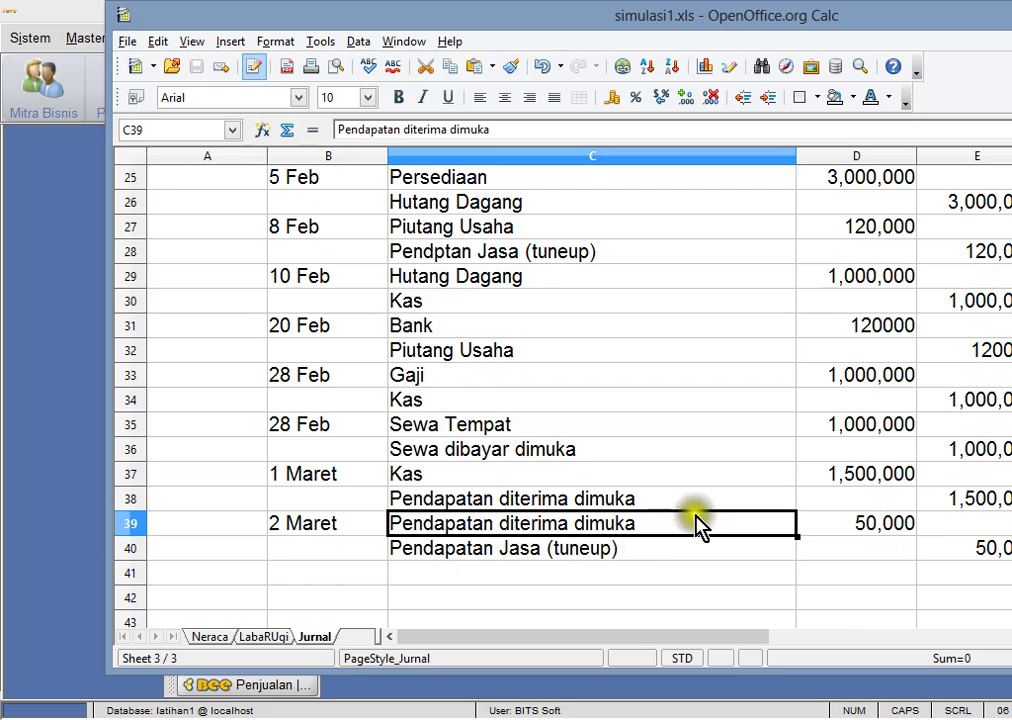
click(45, 415)
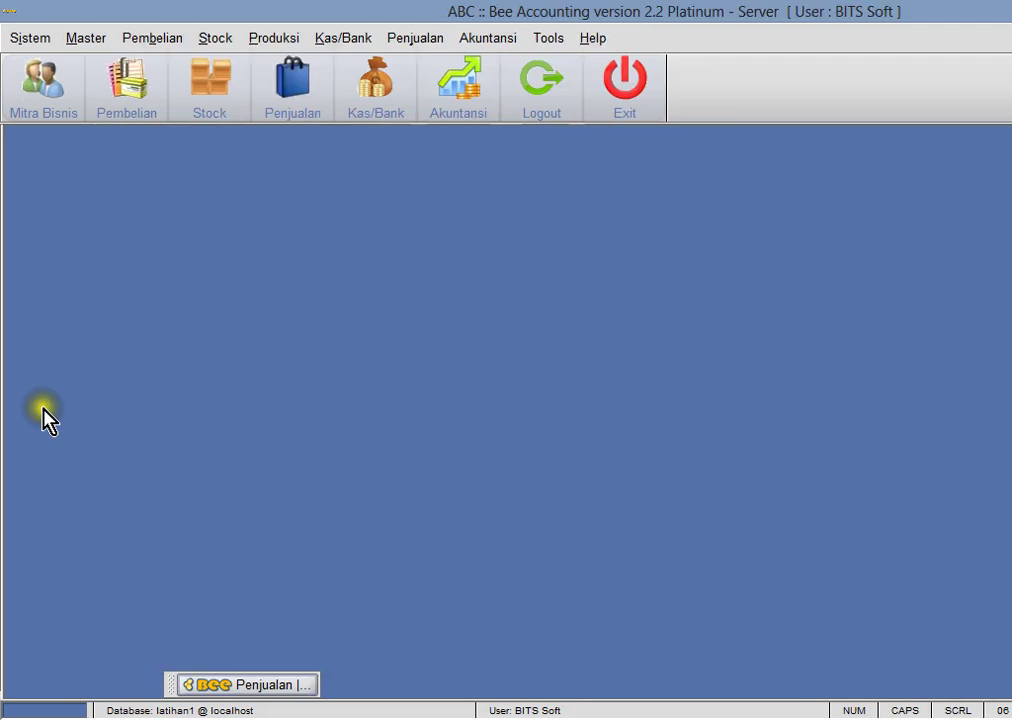
- Start a new credit sales invoice for the down-payment customer
click(417, 38)
mouse_move(449, 141)
click(708, 162)
click(72, 168)
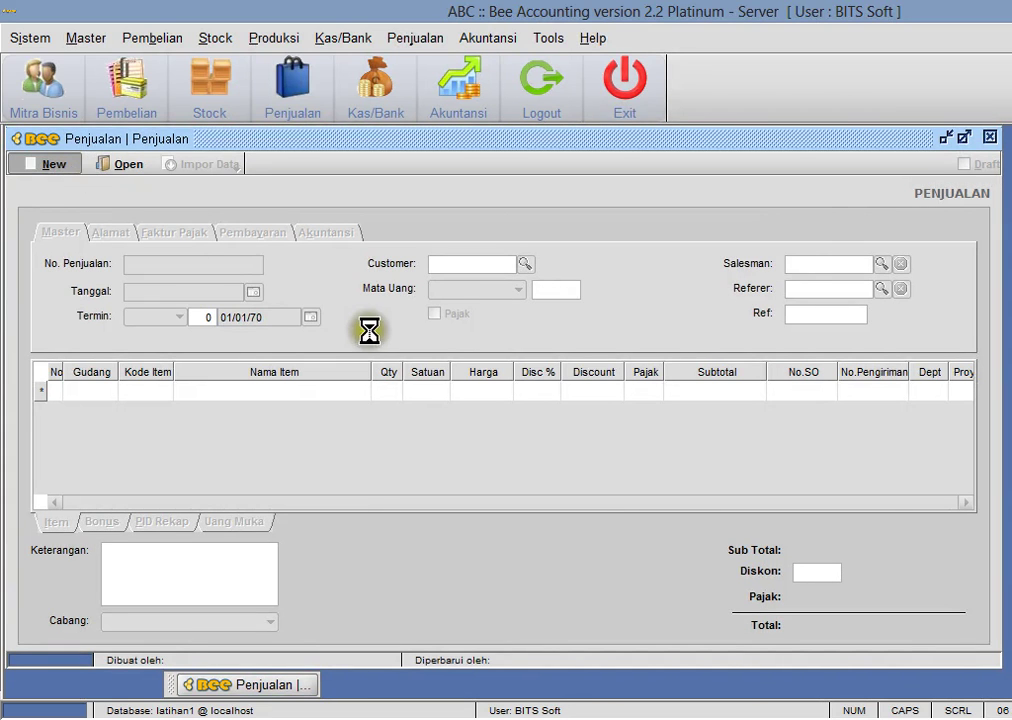
click(524, 268)
click(503, 355)
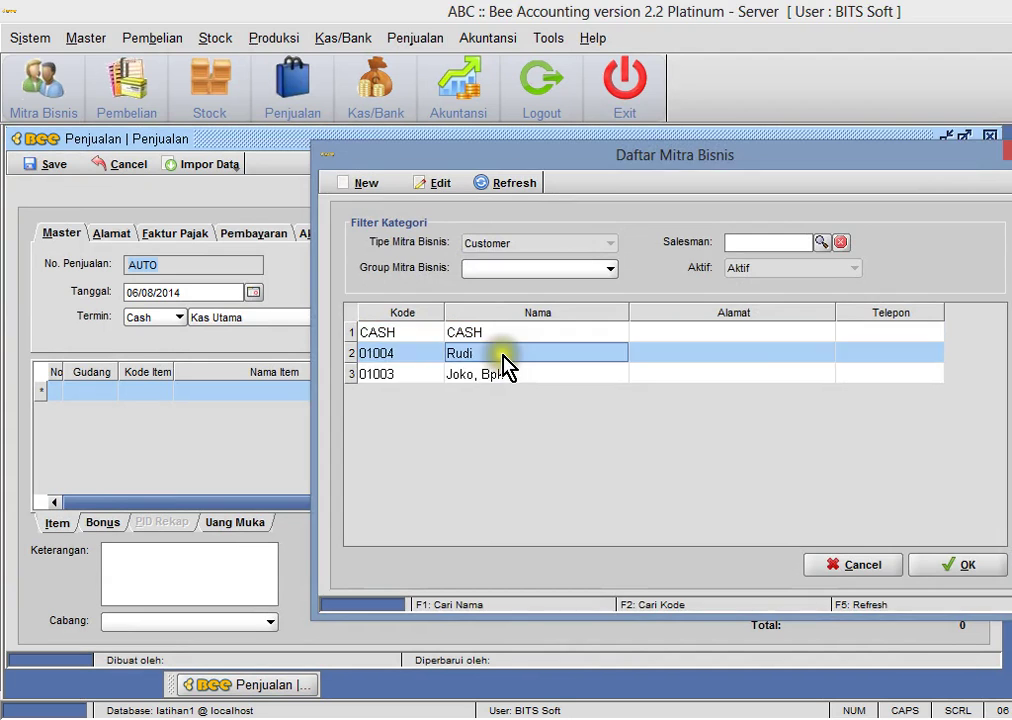
double_click(503, 356)
click(173, 319)
click(162, 352)
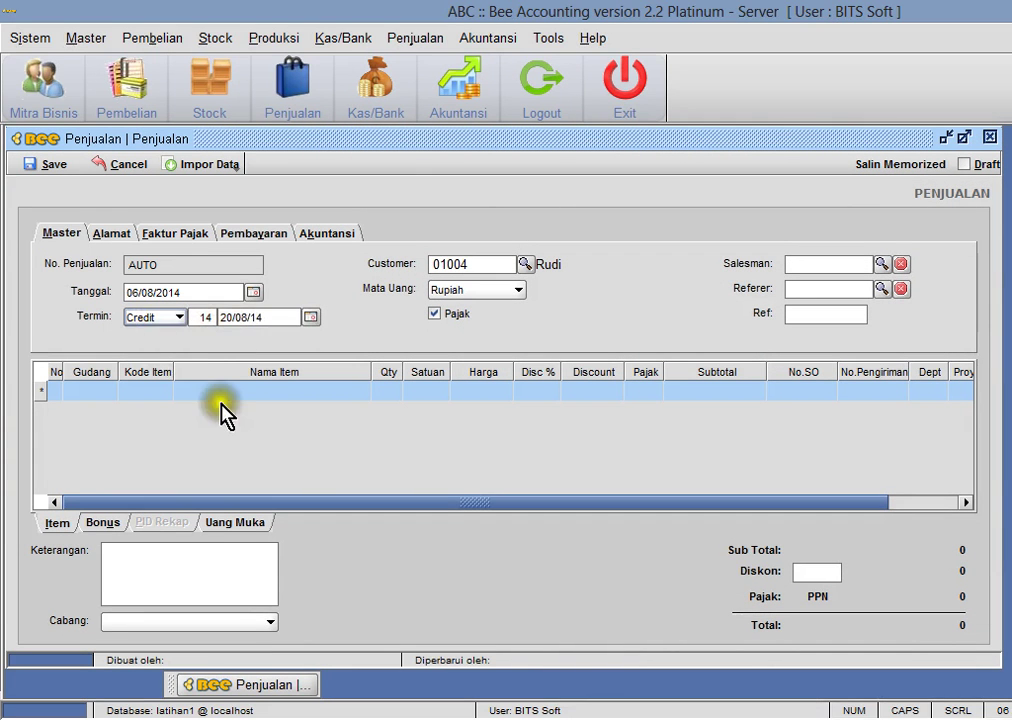
- Add one Tuneup (001004) at 50,000 without tax and save the invoice without printing
double_click(163, 395)
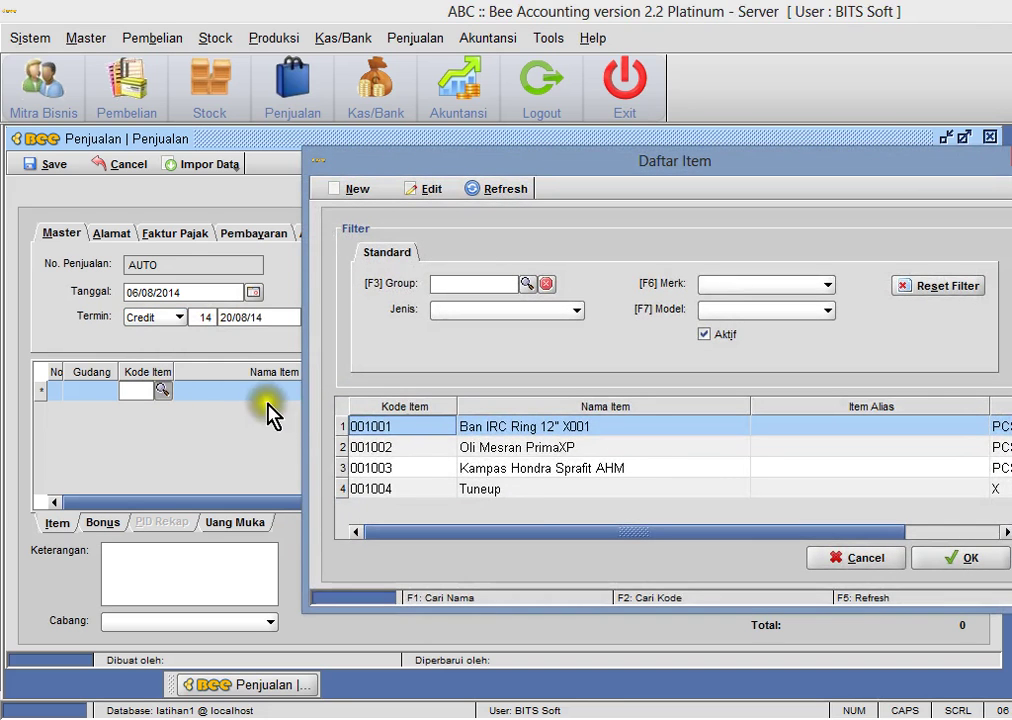
click(528, 489)
double_click(528, 489)
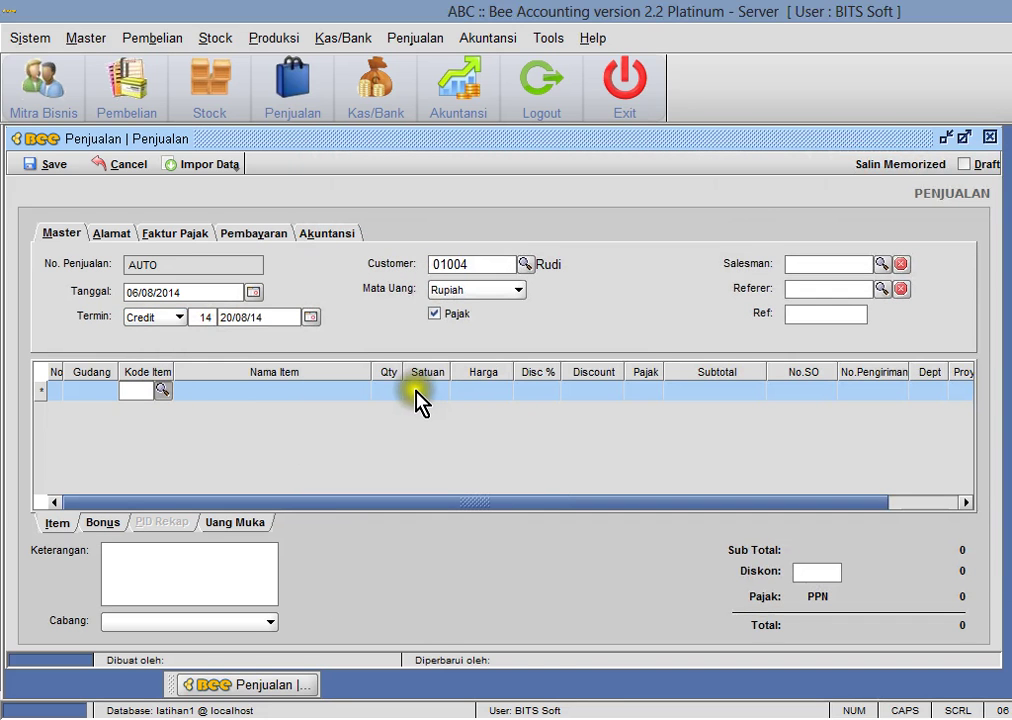
click(485, 391)
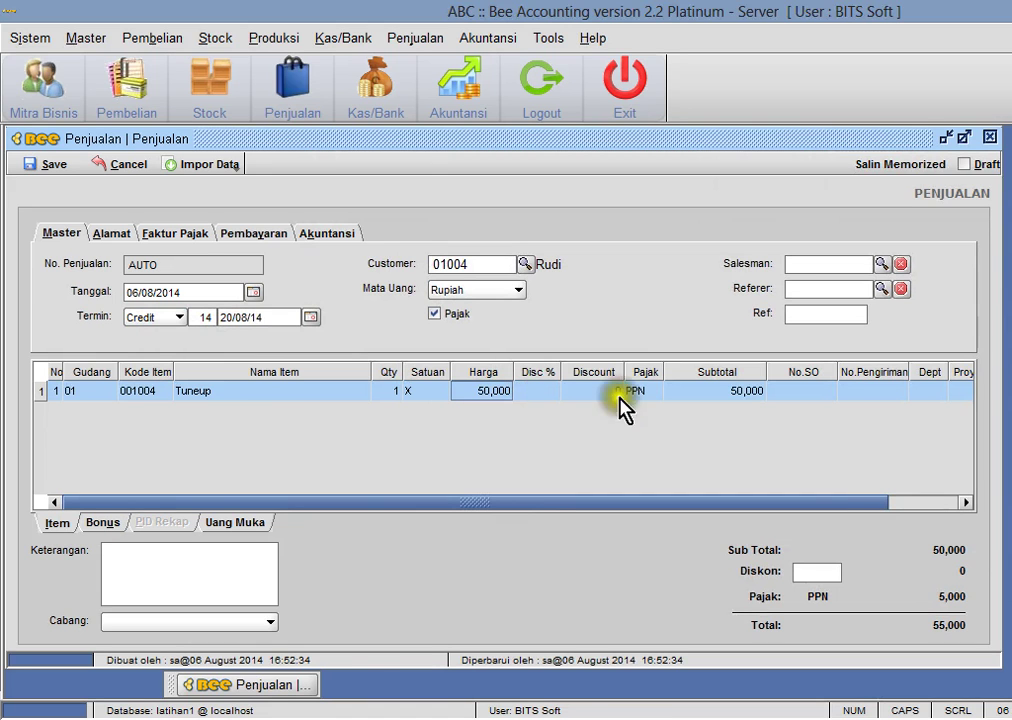
click(490, 490)
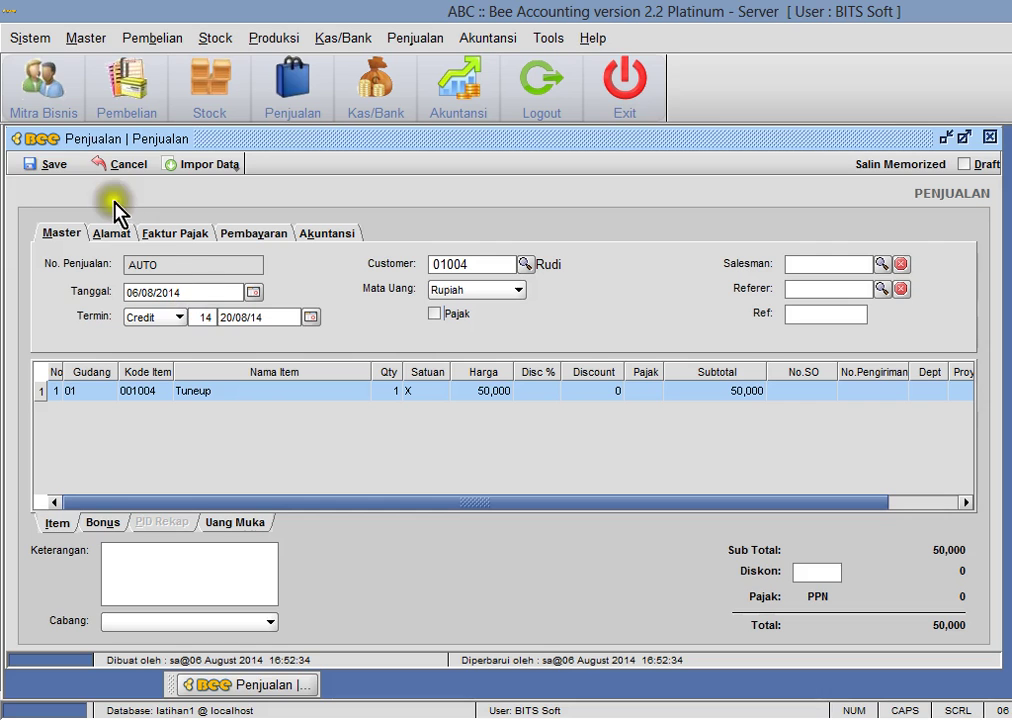
click(70, 164)
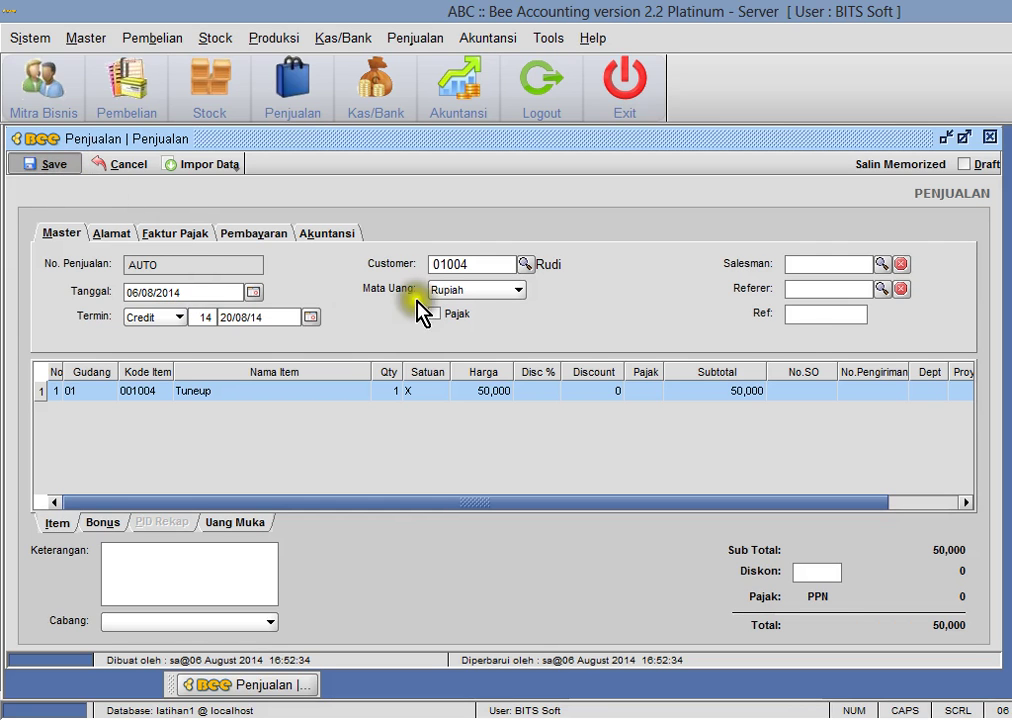
click(652, 384)
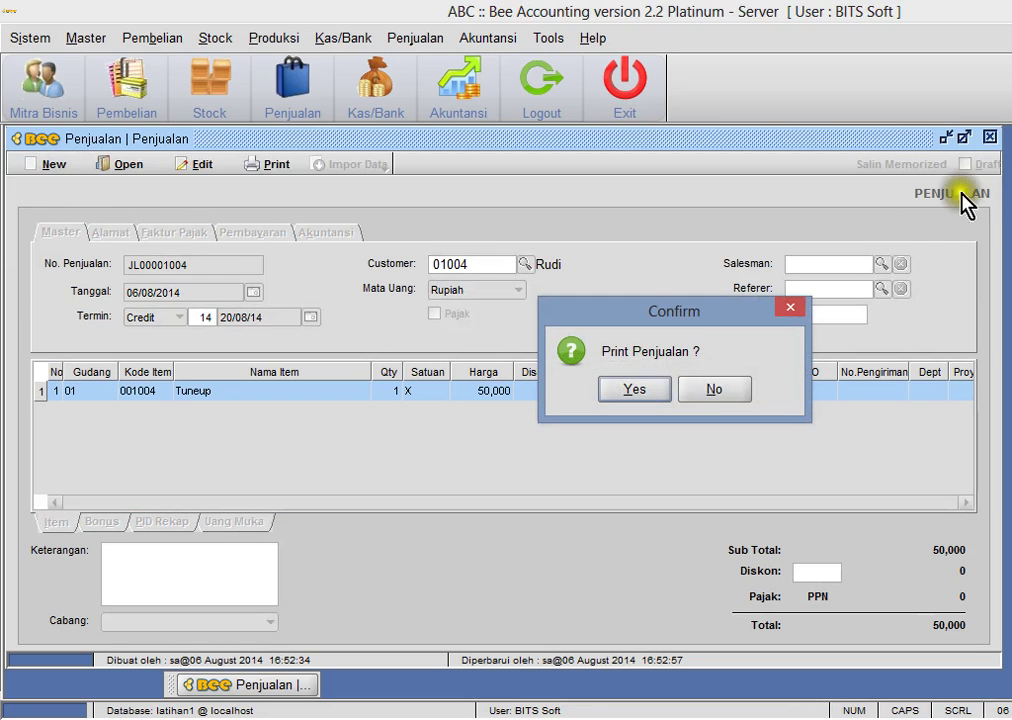
click(714, 389)
- Close the sales invoice and start a new payment receipt (Penerimaan Pembayaran)
click(990, 136)
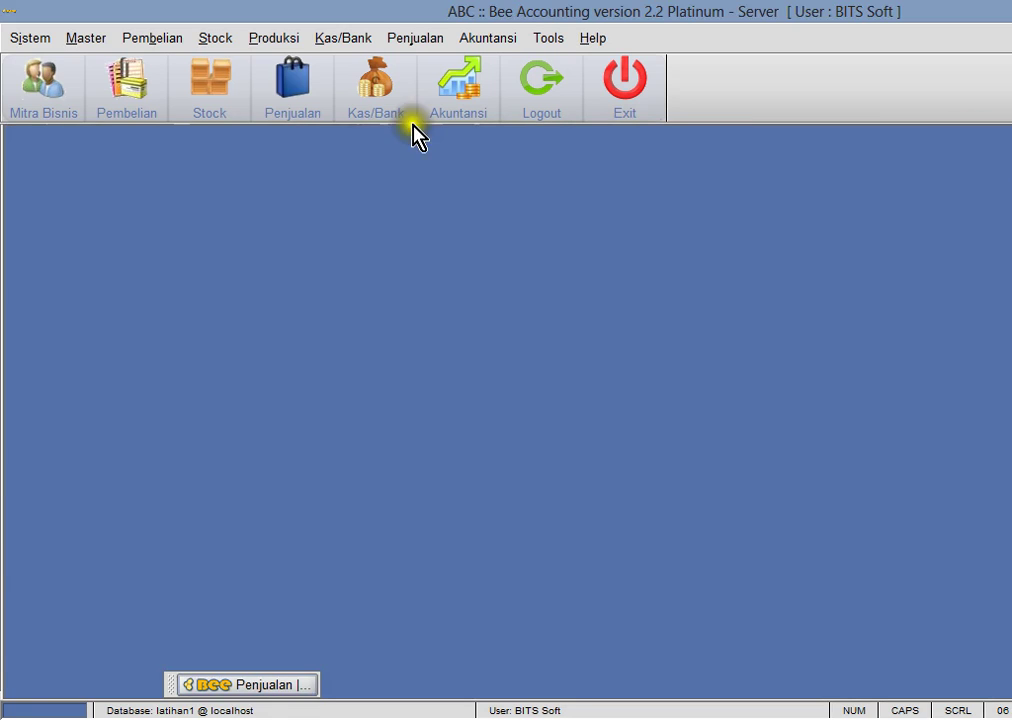
click(358, 38)
mouse_move(358, 100)
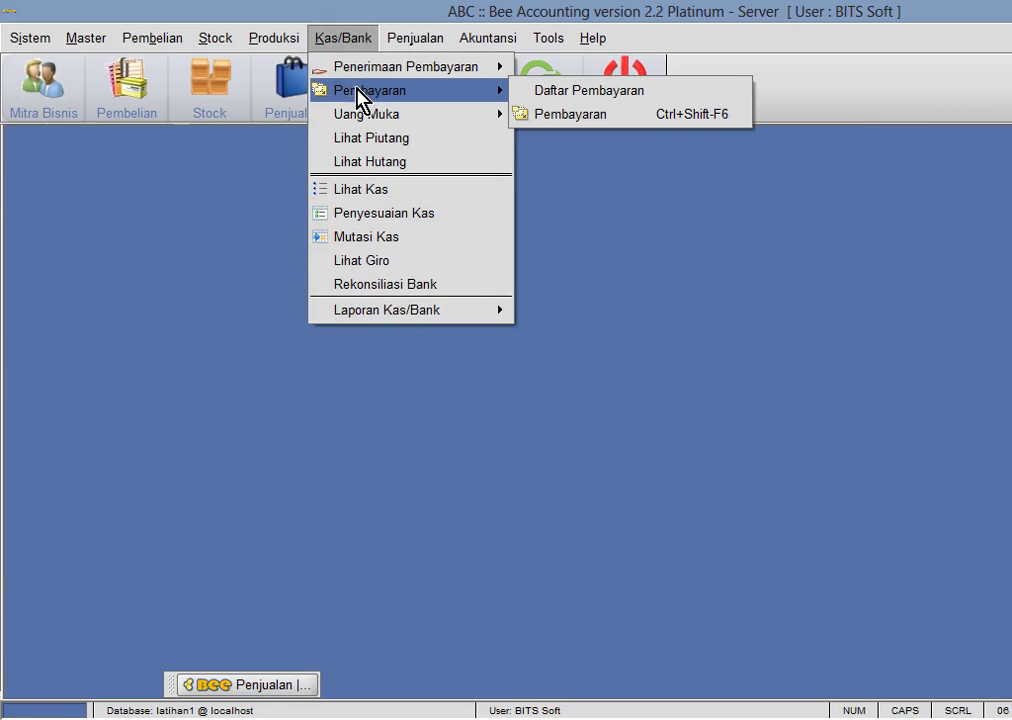
mouse_move(363, 76)
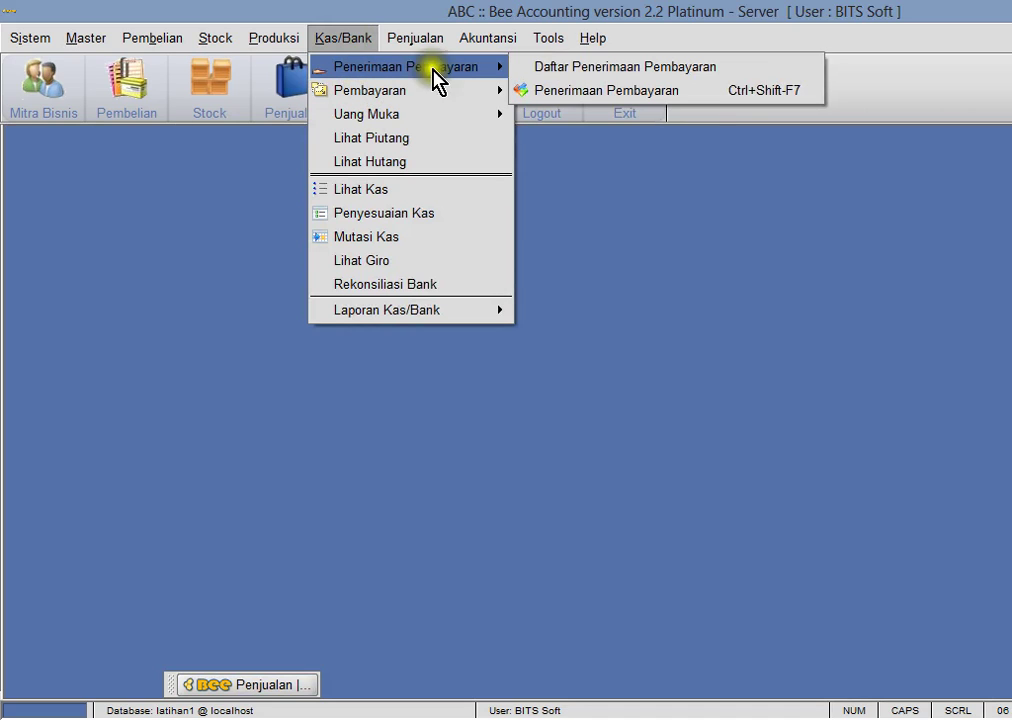
click(571, 91)
click(70, 165)
- Pick the down-payment customer, choose to use the down payment, and apply -50,000
click(474, 226)
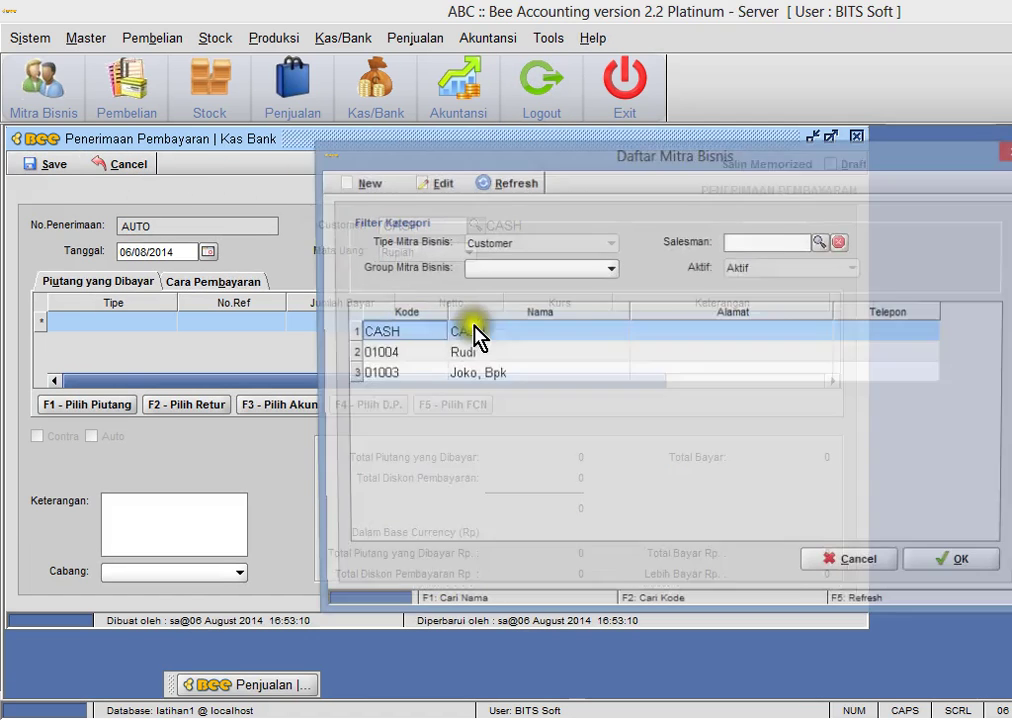
double_click(502, 358)
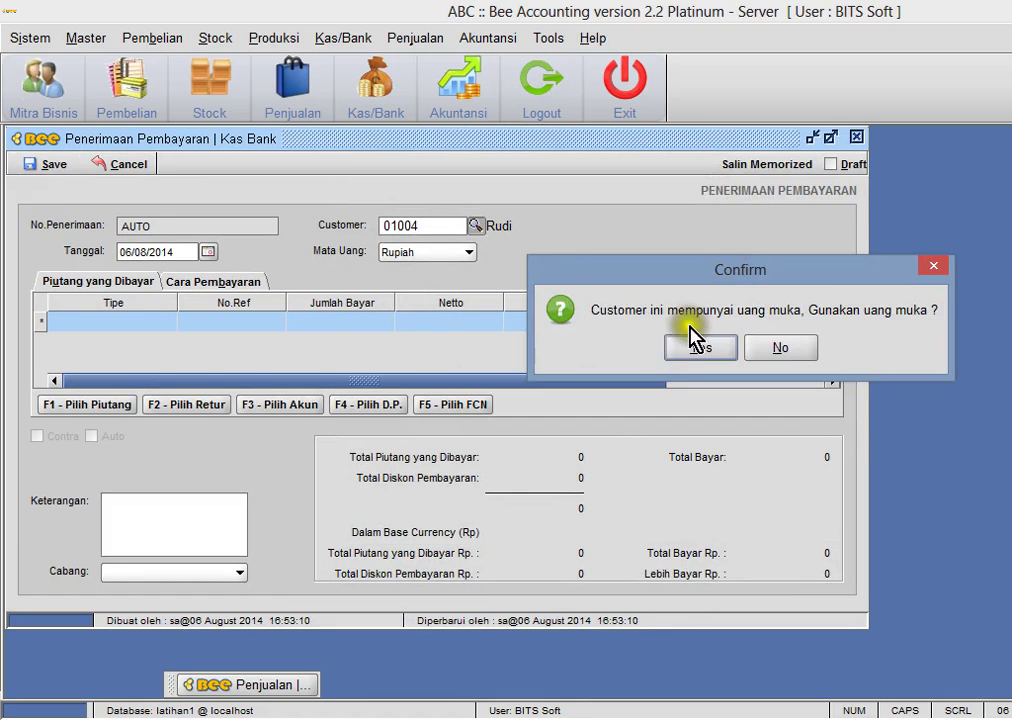
click(634, 389)
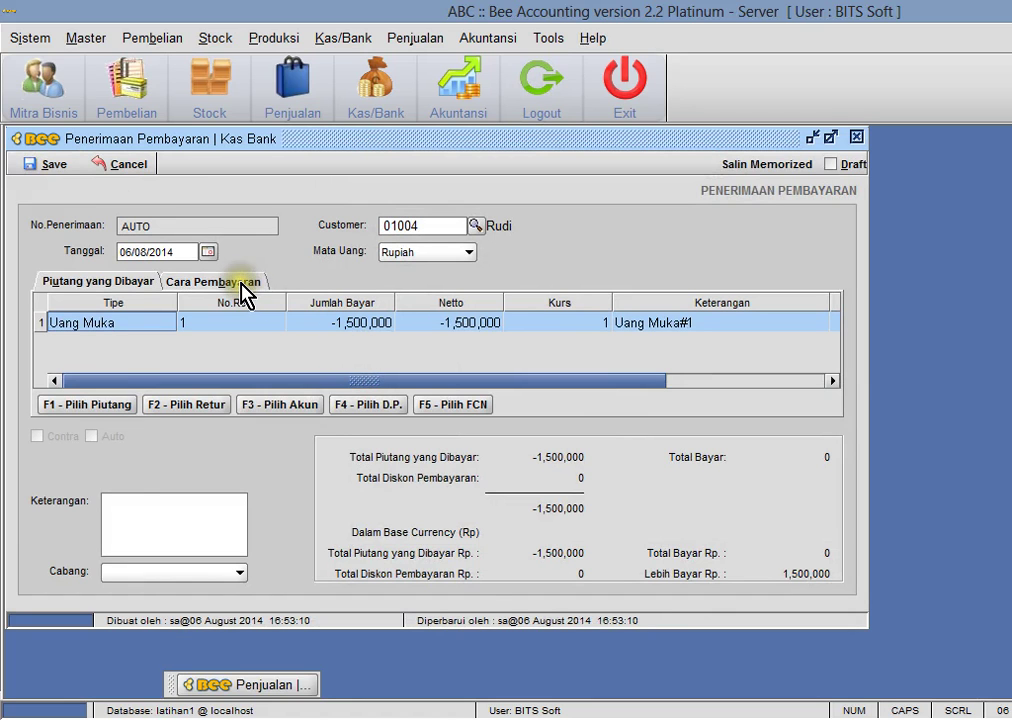
click(339, 324)
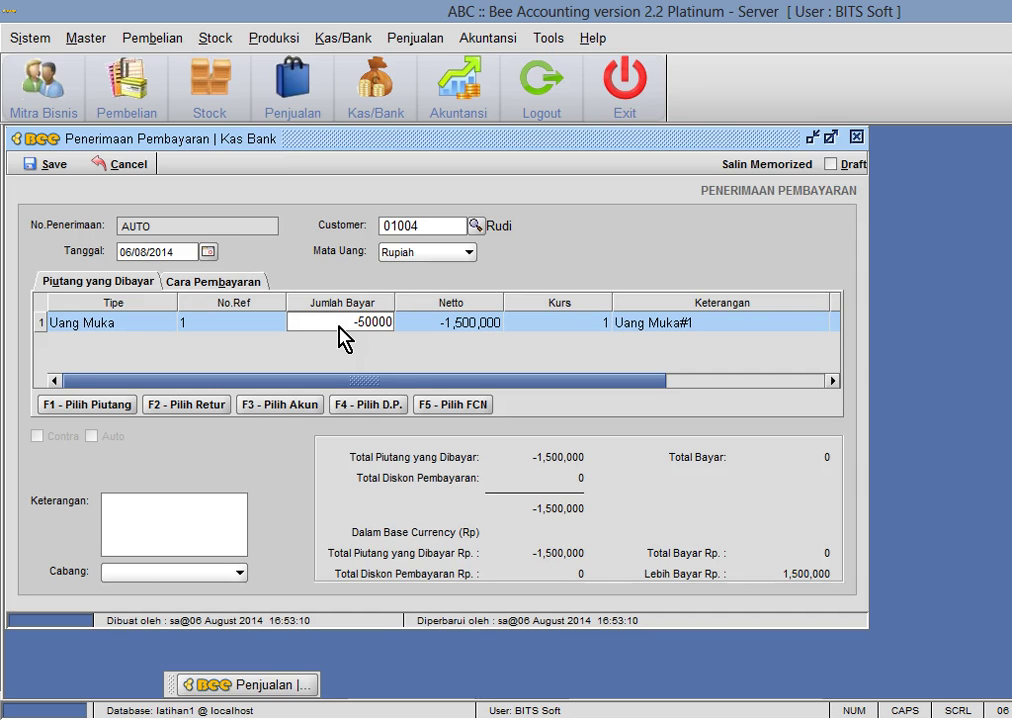
key(Return)
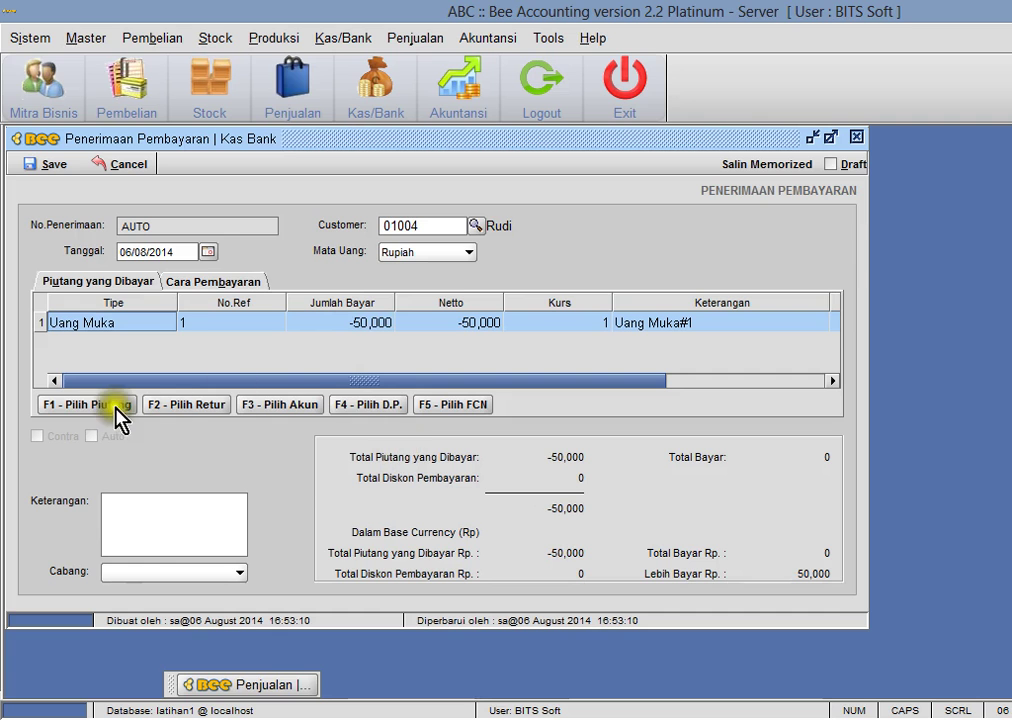
click(106, 406)
- Add the tune-up invoice JL00001004 to the payment receipt
click(326, 359)
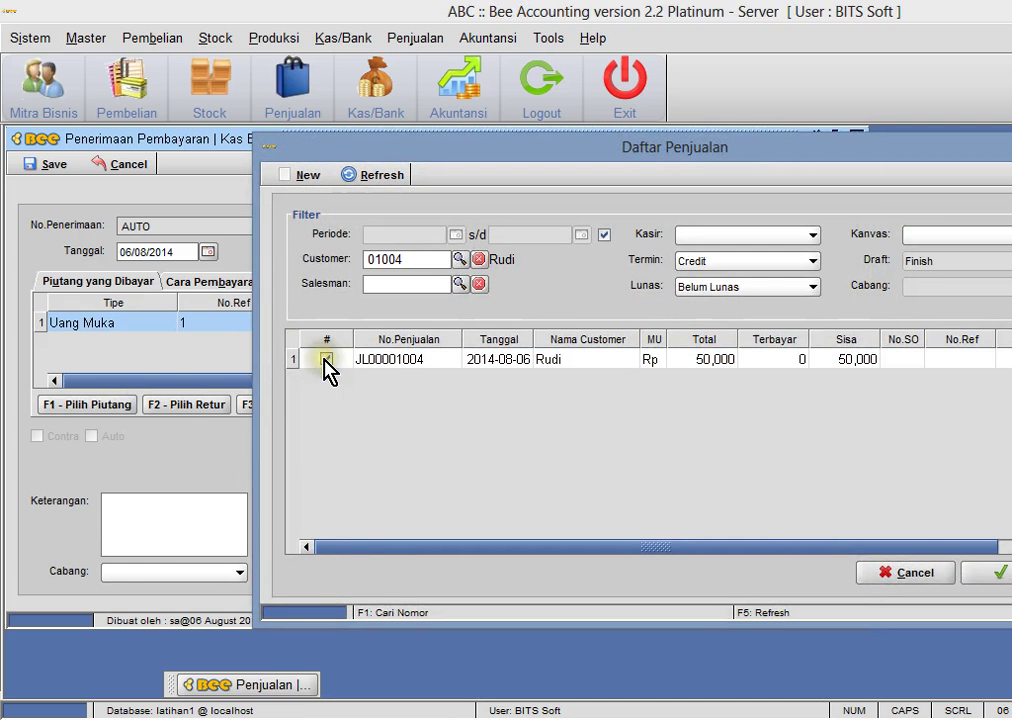
click(993, 573)
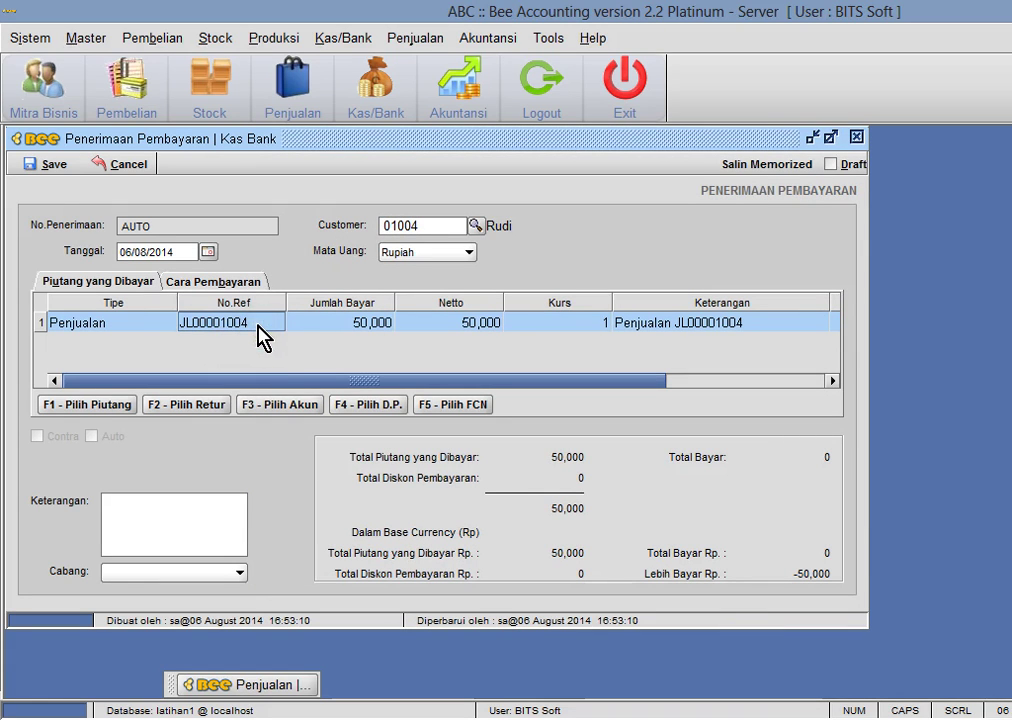
key(Down)
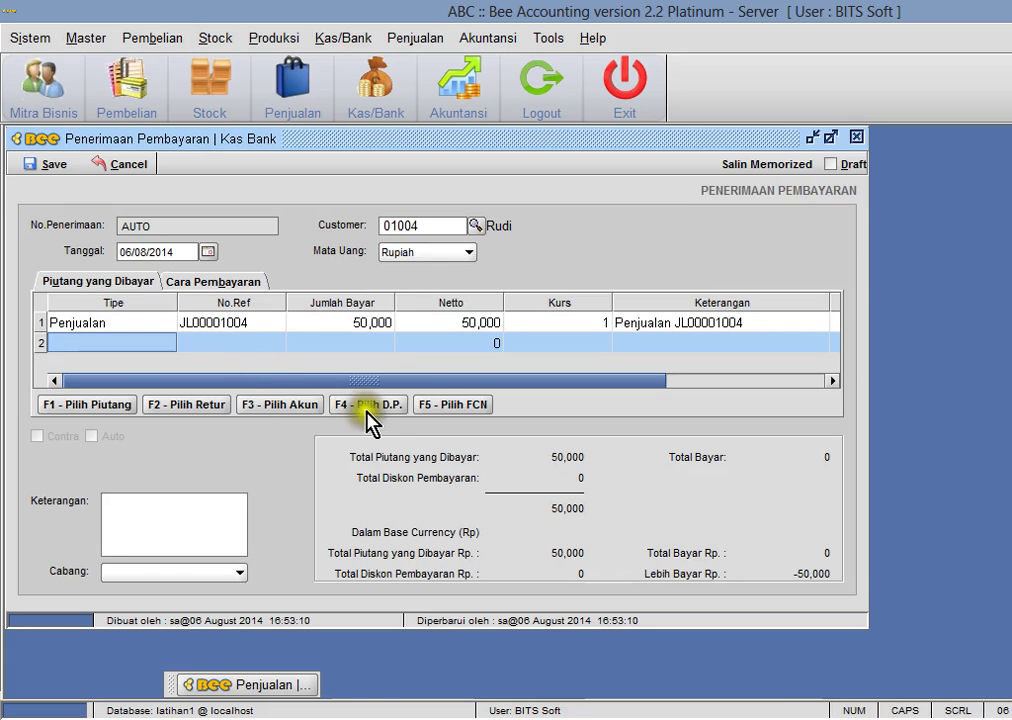
- Add the 1,500,000 down payment as a line and apply 50,000 of it
click(388, 408)
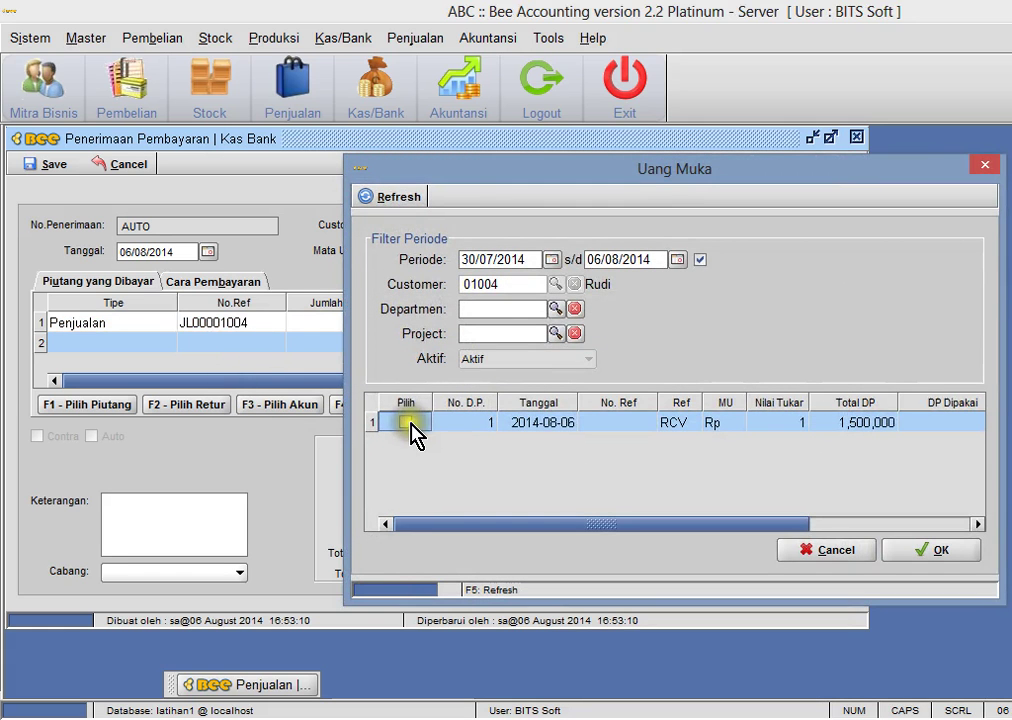
click(405, 422)
click(923, 553)
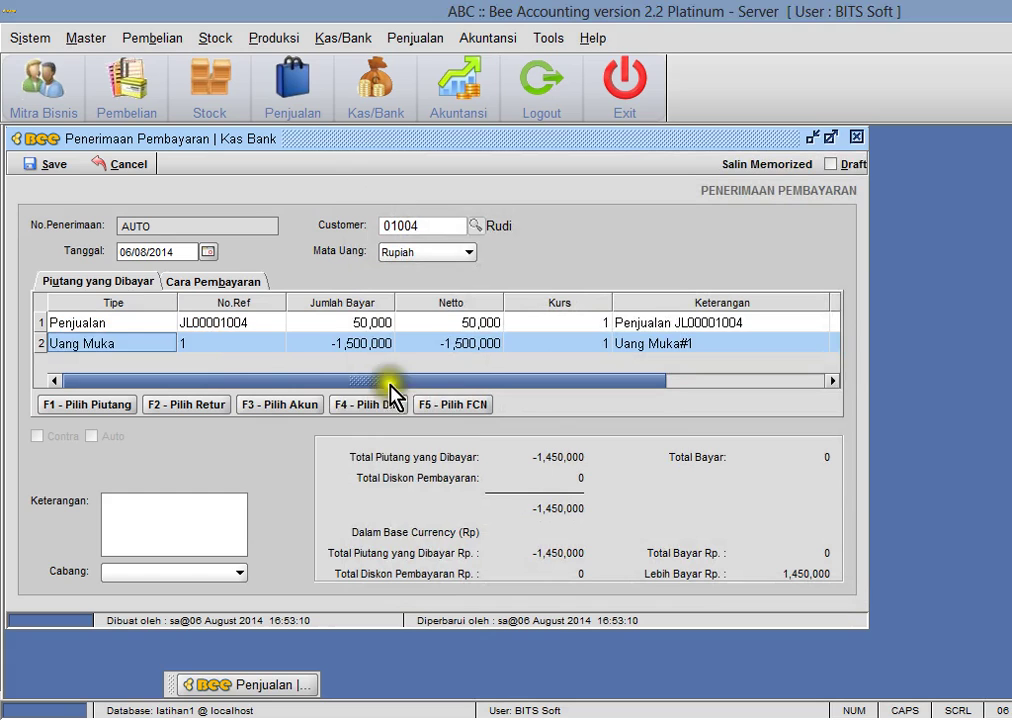
click(350, 343)
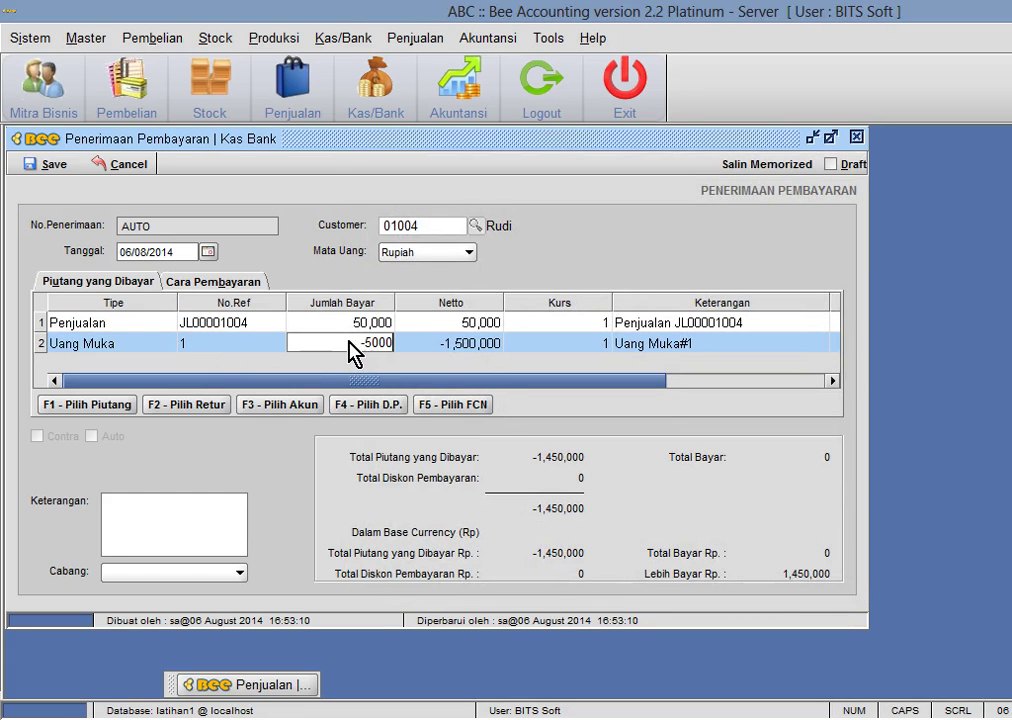
key(Return)
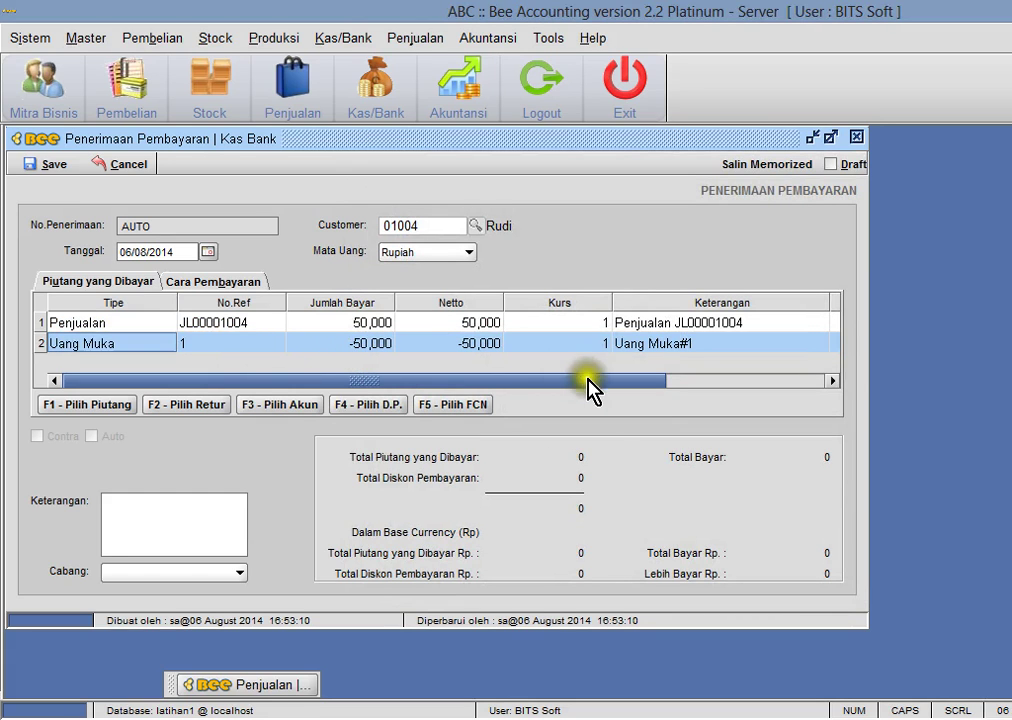
- Save receipt RC00001005 without printing and close its window
click(55, 165)
click(668, 388)
click(716, 390)
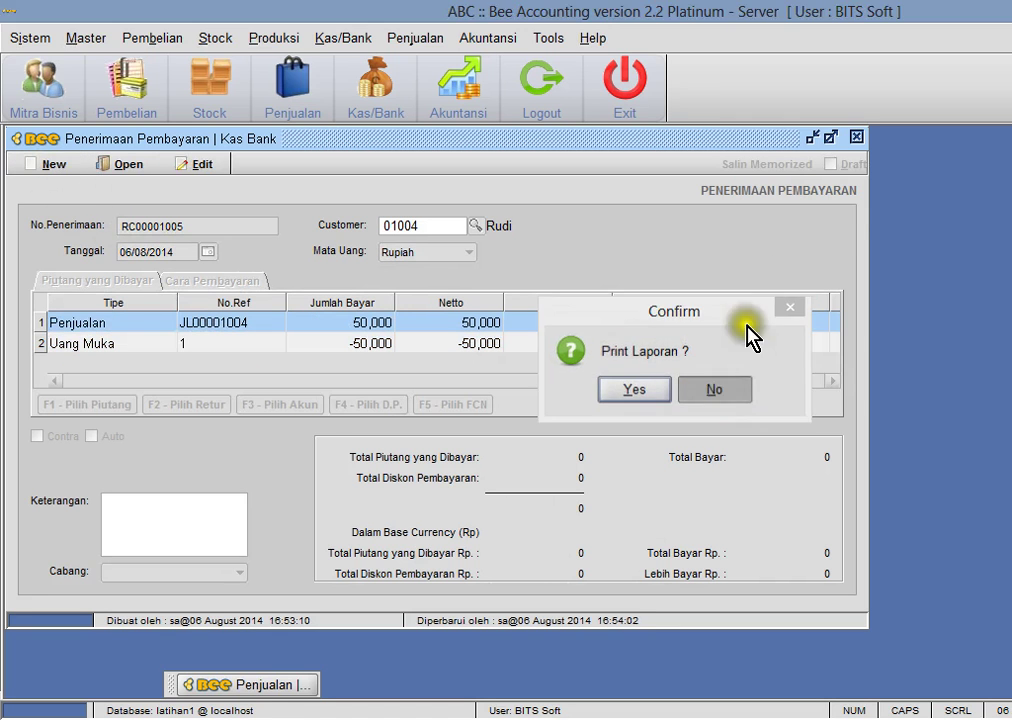
click(858, 139)
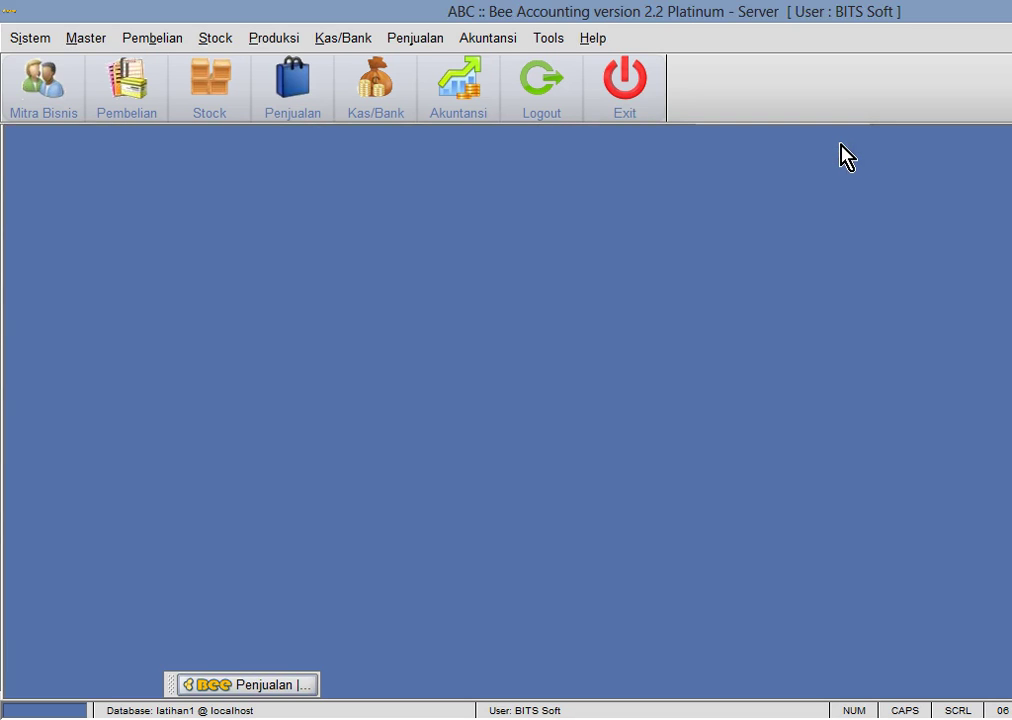
- Refresh Daftar Uang Muka to confirm 50,000 used and 1,450,000 remaining, then close it
click(341, 45)
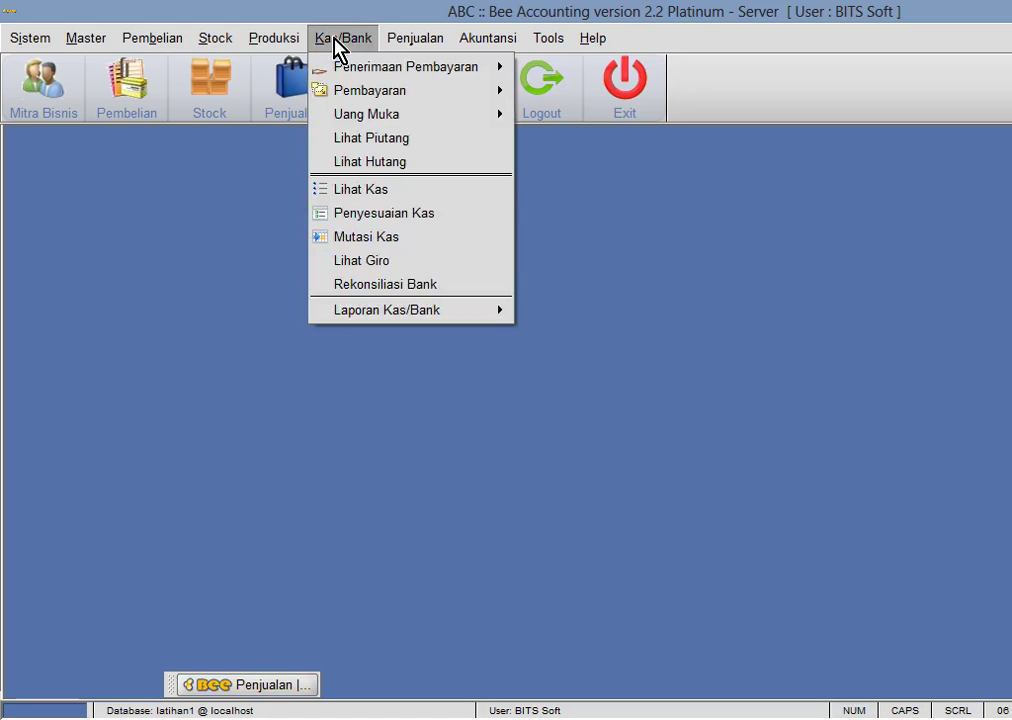
mouse_move(386, 114)
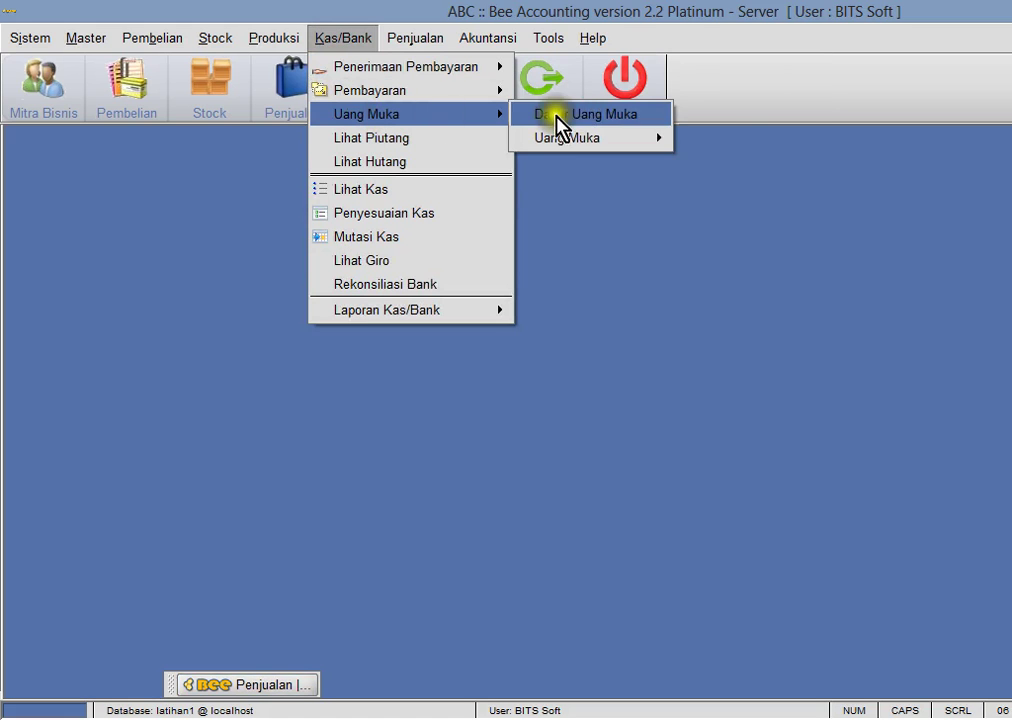
click(583, 116)
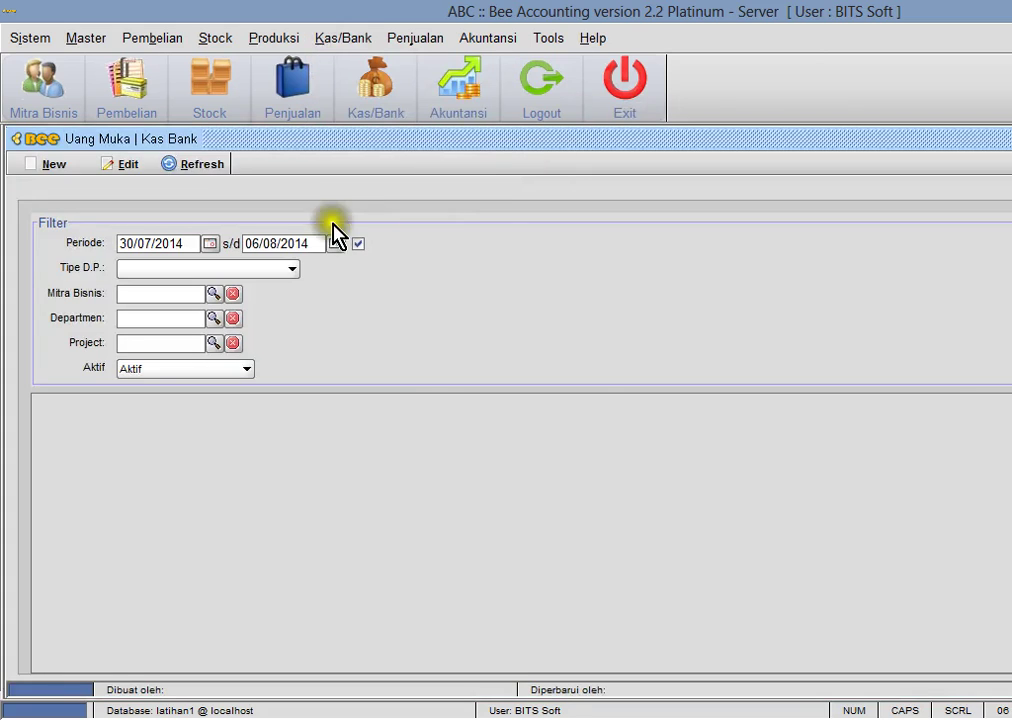
click(186, 167)
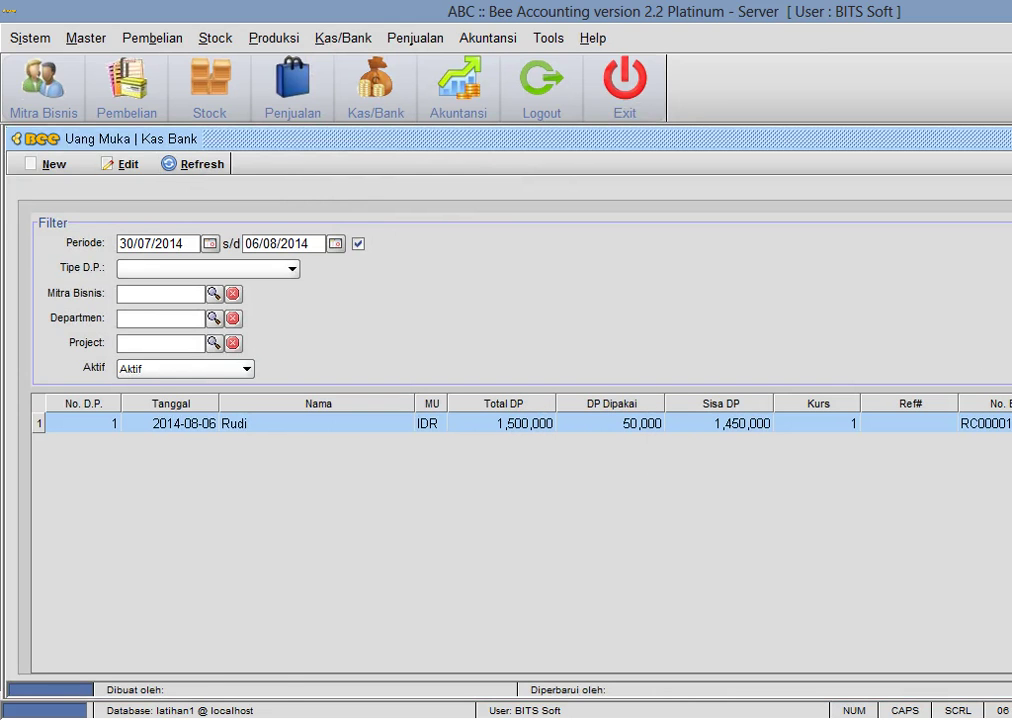
key(Escape)
click(468, 38)
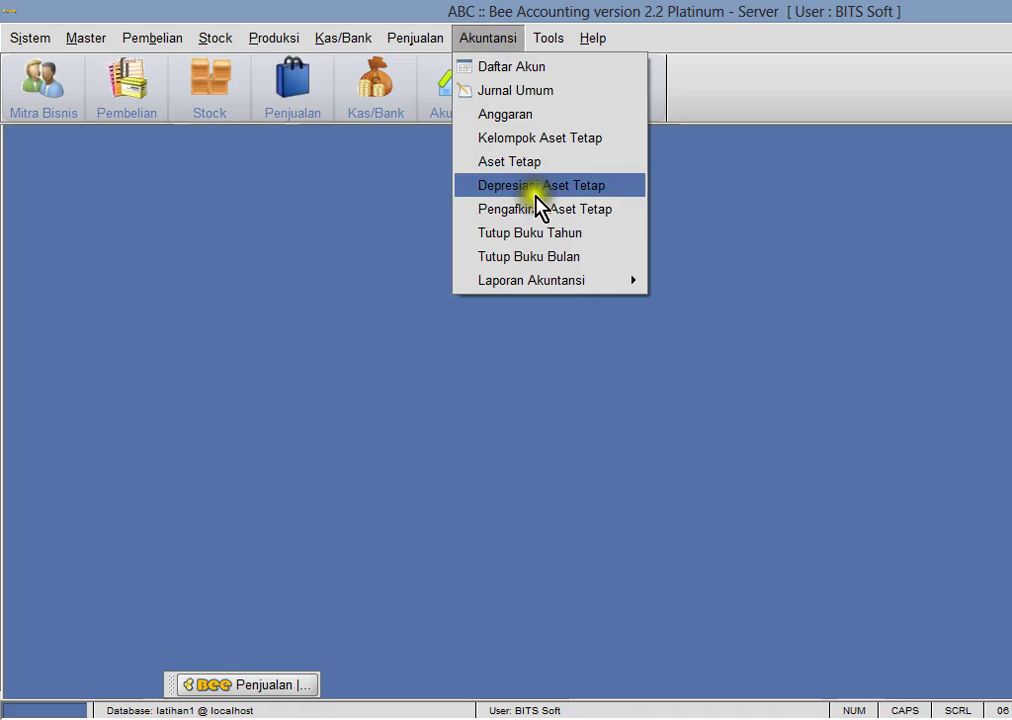
- Preview the Neraca balance sheet and go to its second, liabilities page
mouse_move(551, 288)
click(721, 352)
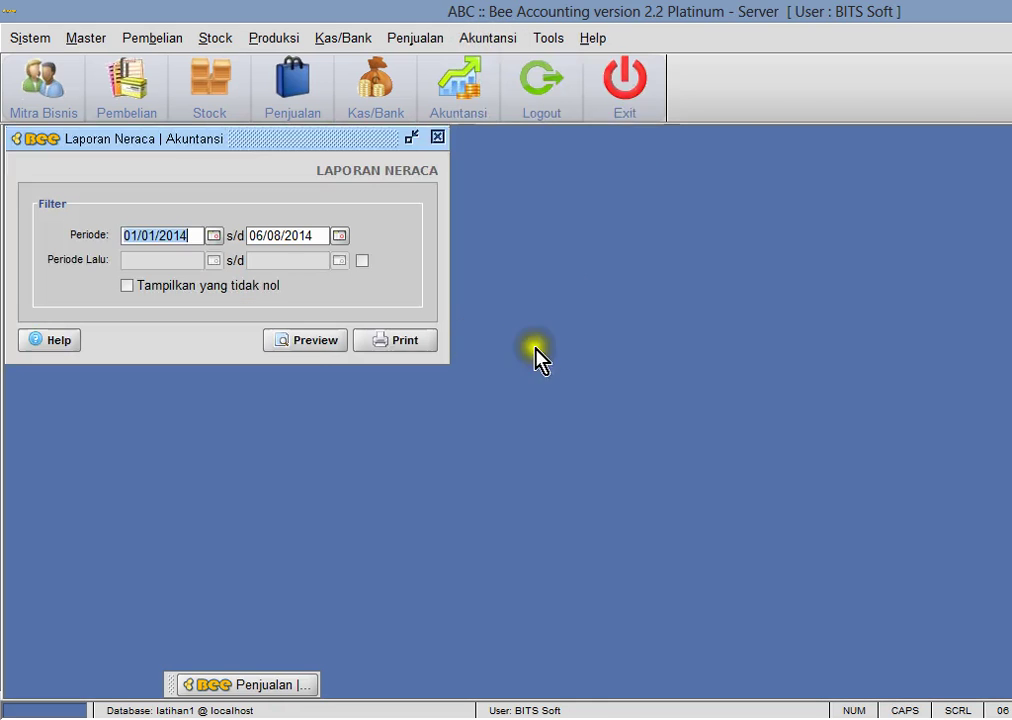
click(303, 345)
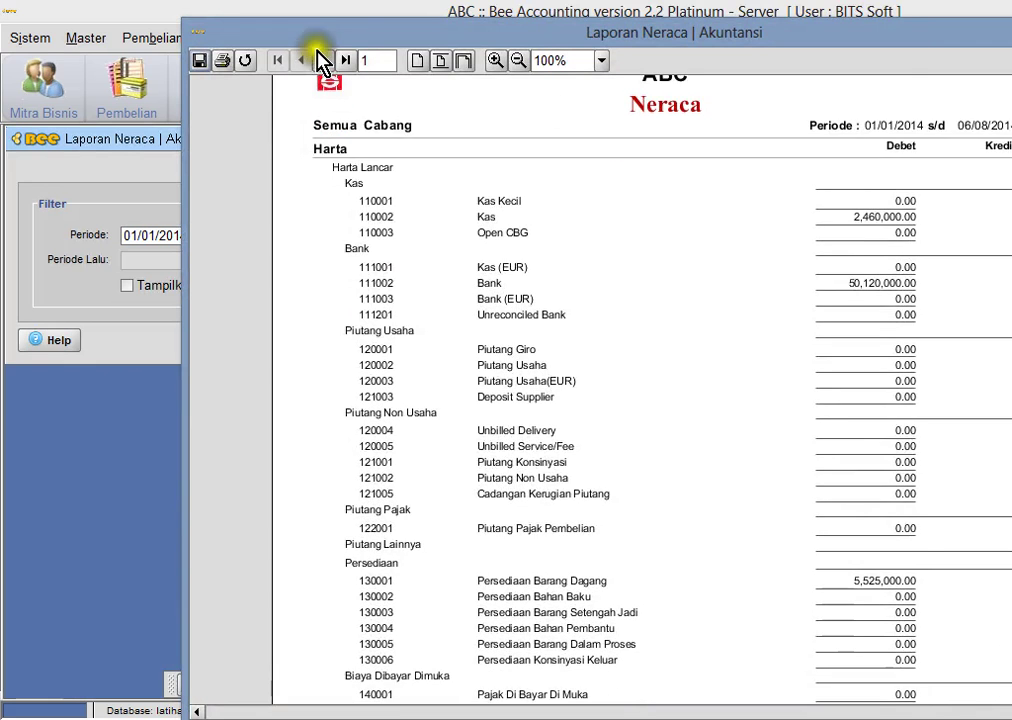
click(322, 60)
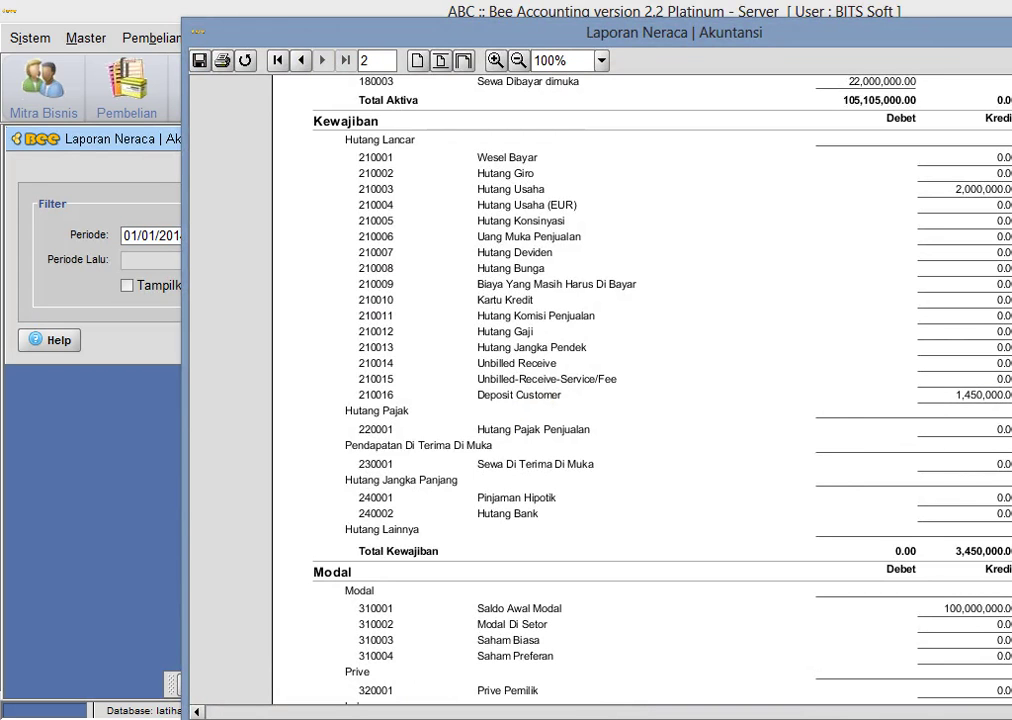
scroll(640, 390, up, 1)
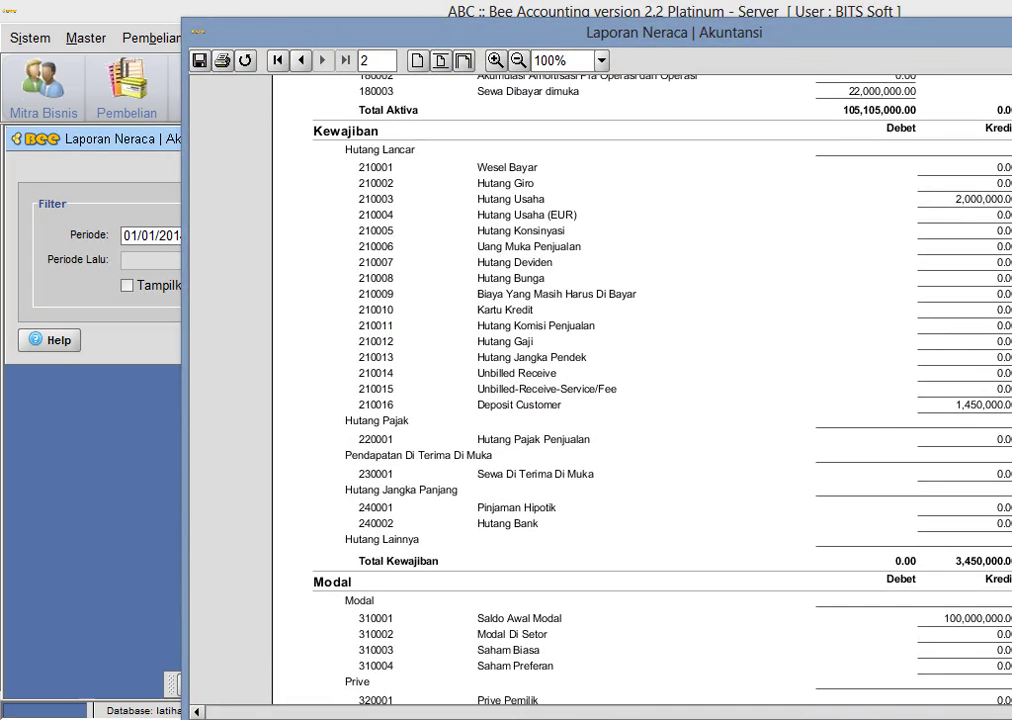
- Show the Neraca sheet in simulasi1.xls for comparison
click(242, 712)
click(210, 637)
scroll(688, 478, down, 6)
scroll(688, 478, up, 2)
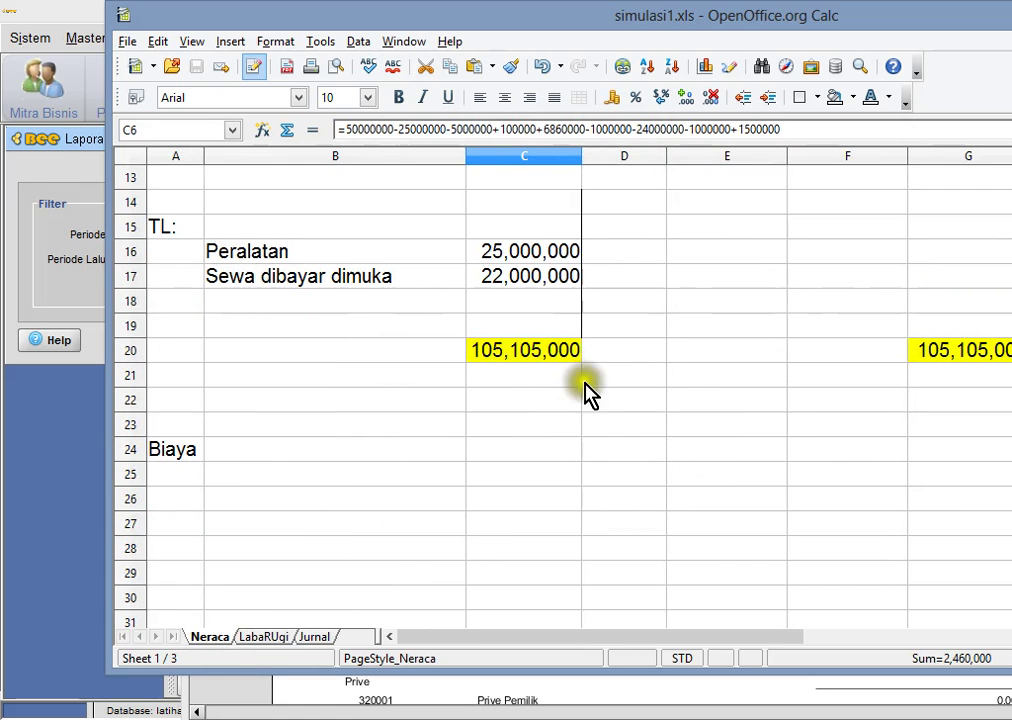
- Compare cell C20's 105,105,000 with the report's Total Pasiva, then close the balance sheet report
click(505, 350)
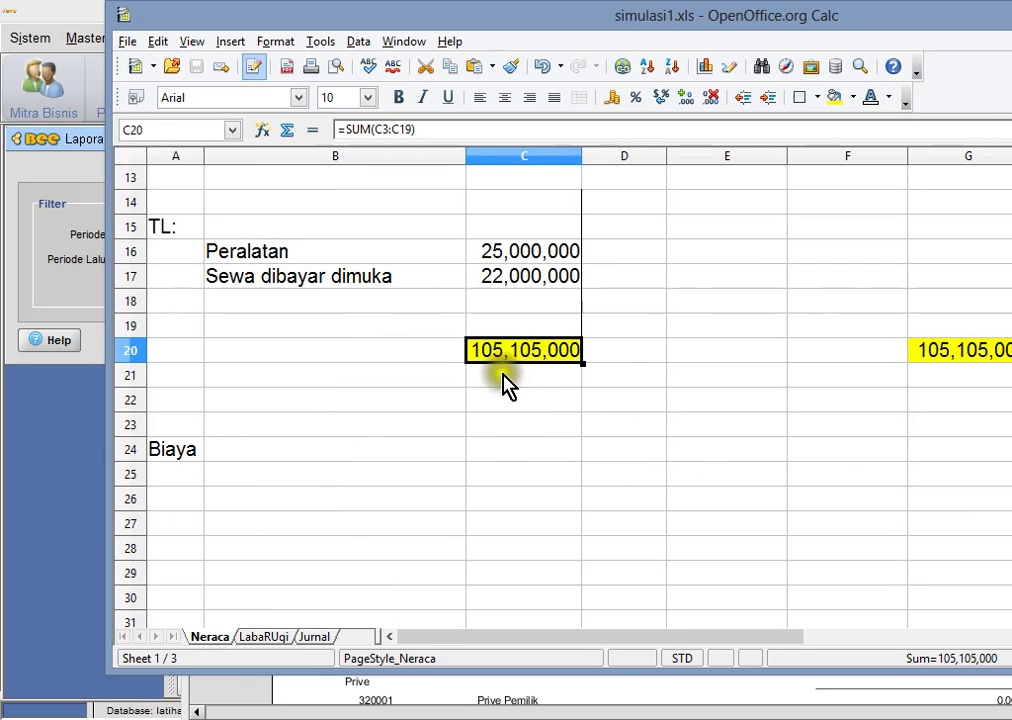
key(alt+Tab)
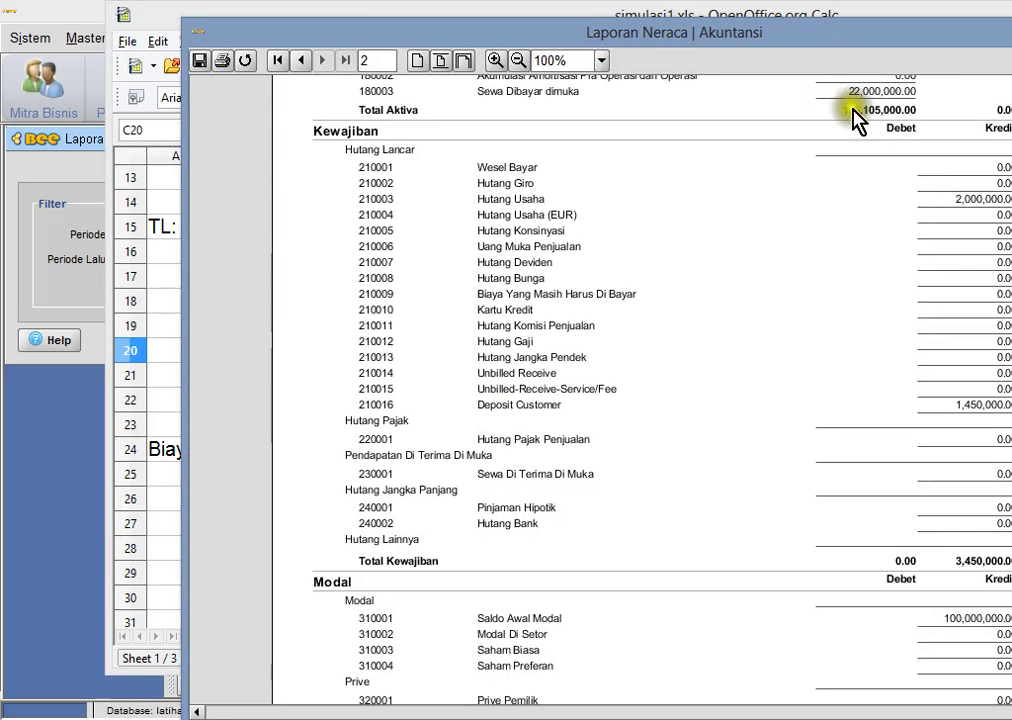
scroll(640, 380, down, 5)
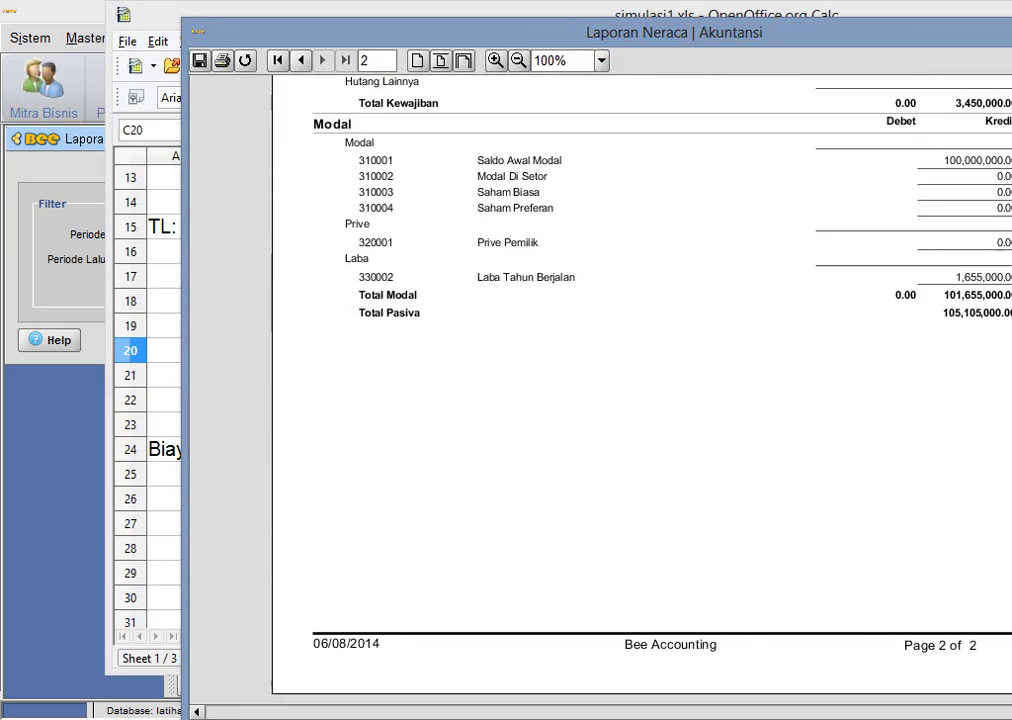
key(alt+Tab)
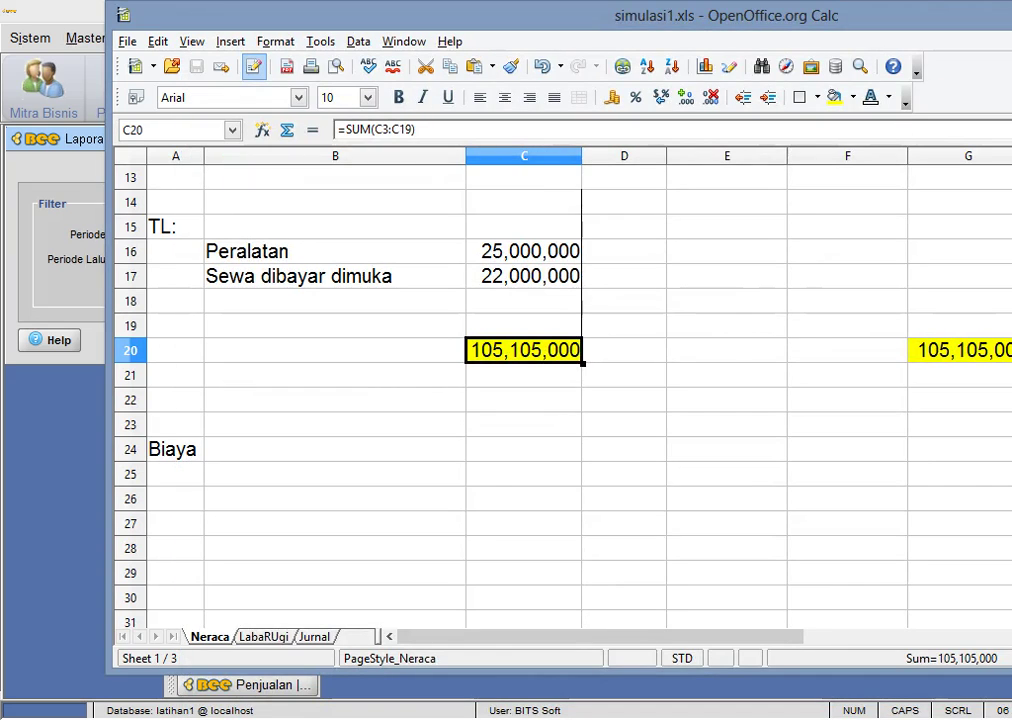
key(super+Down)
click(439, 136)
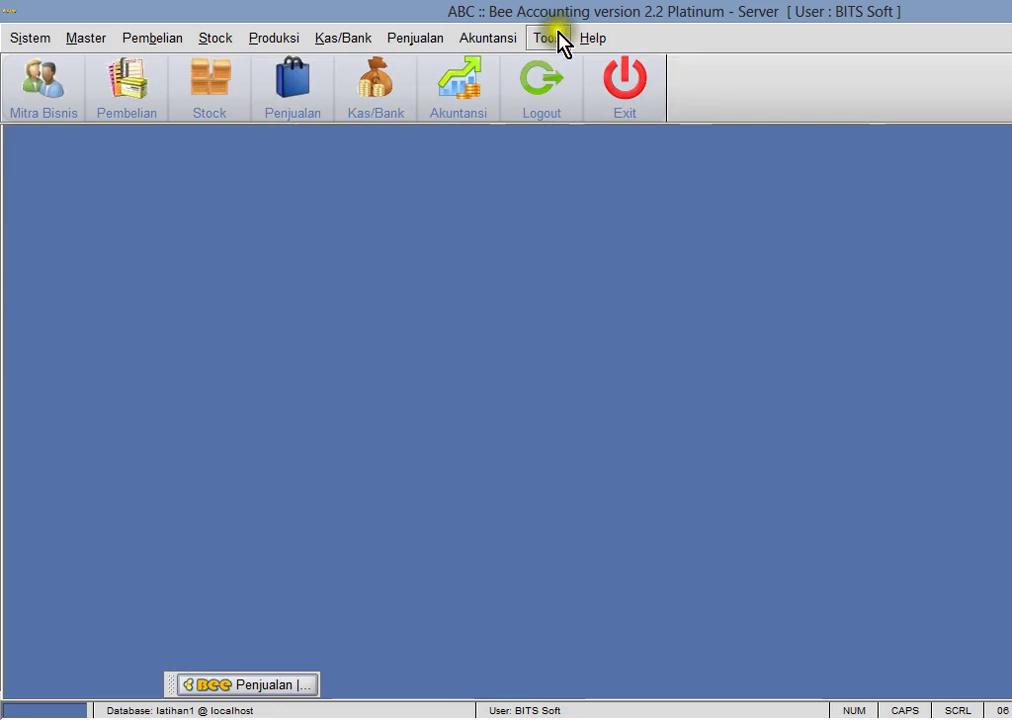
- Preview the Laba Rugi report showing Laba Operasi 1,655,000
click(510, 40)
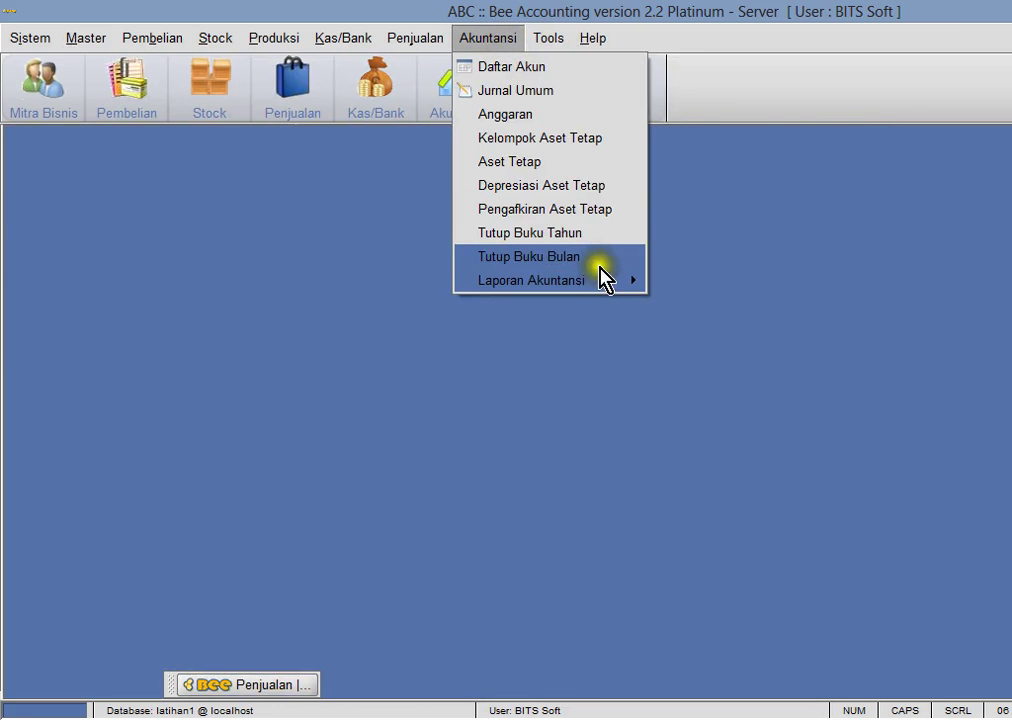
mouse_move(610, 287)
click(727, 398)
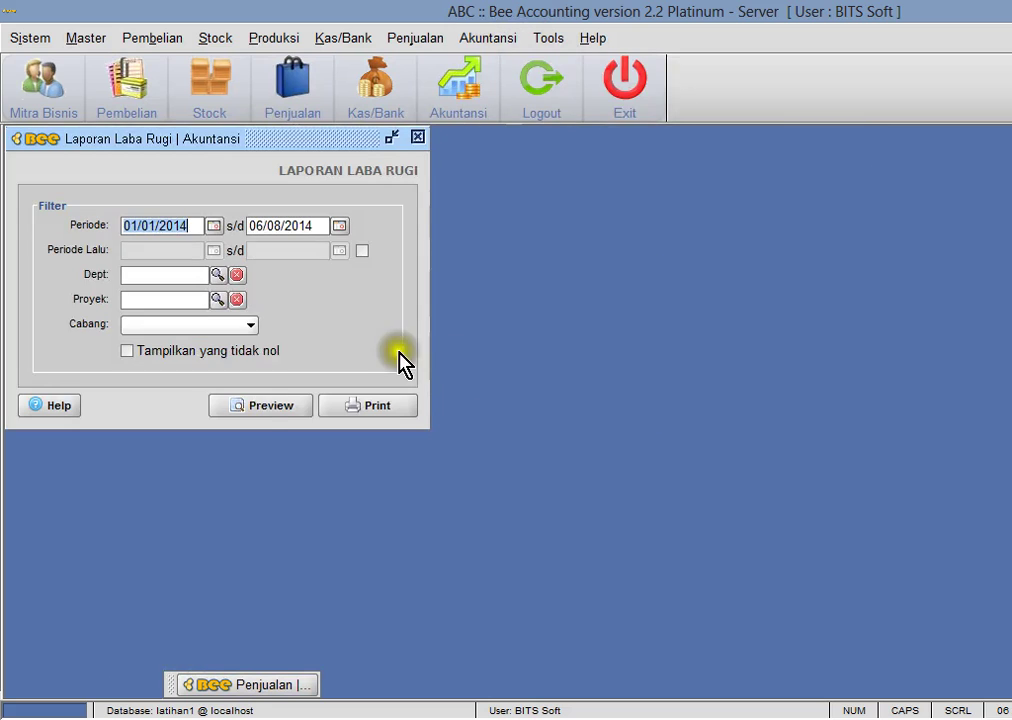
click(262, 406)
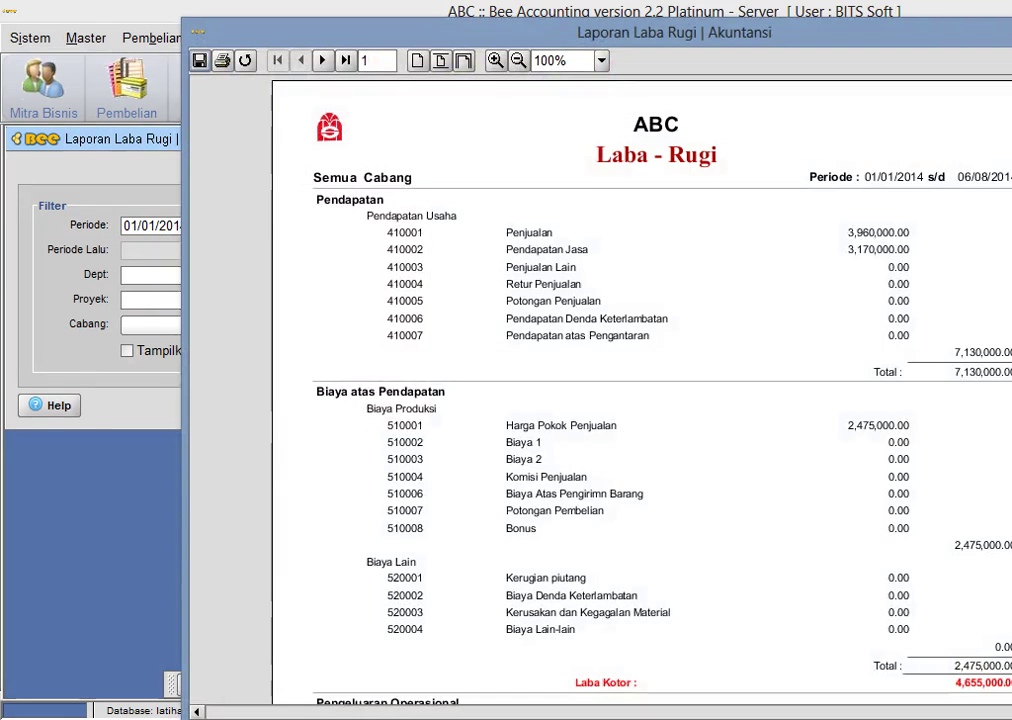
scroll(640, 390, down, 5)
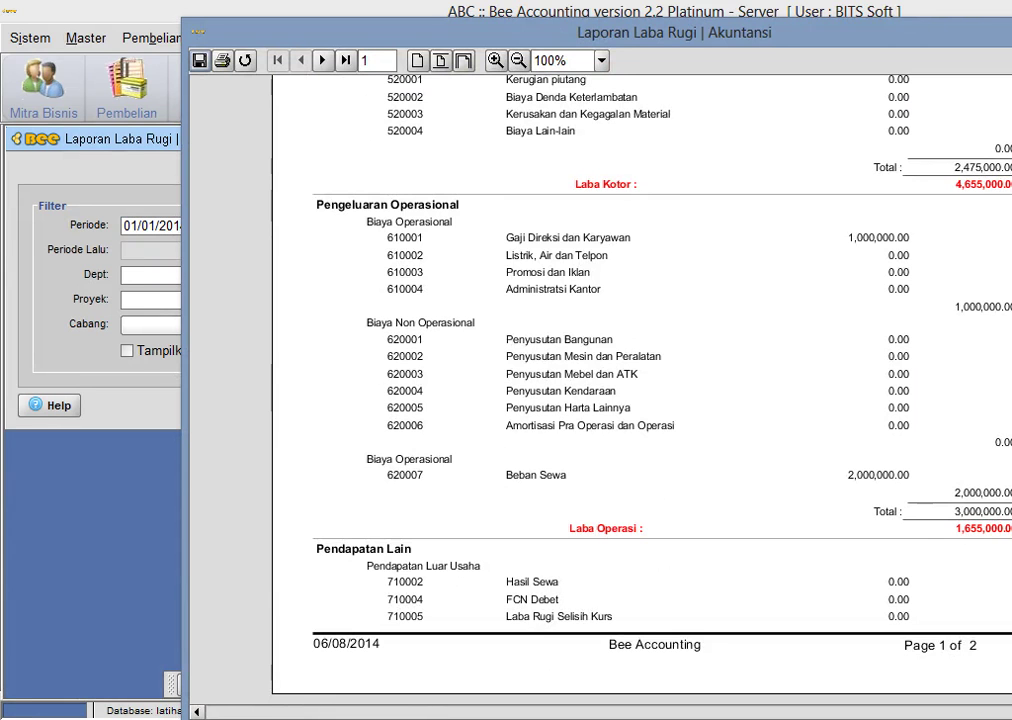
- Show the spreadsheet's LabaRUgi sheet with its matching 1,655,000 figure
key(alt+Tab)
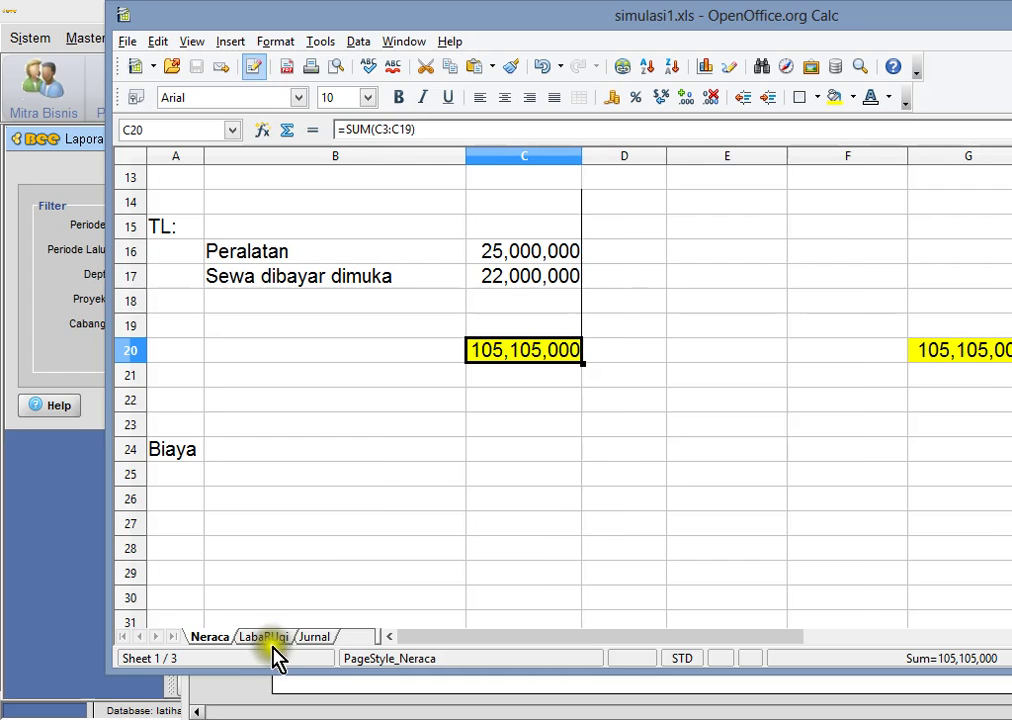
click(264, 637)
scroll(673, 413, down, 3)
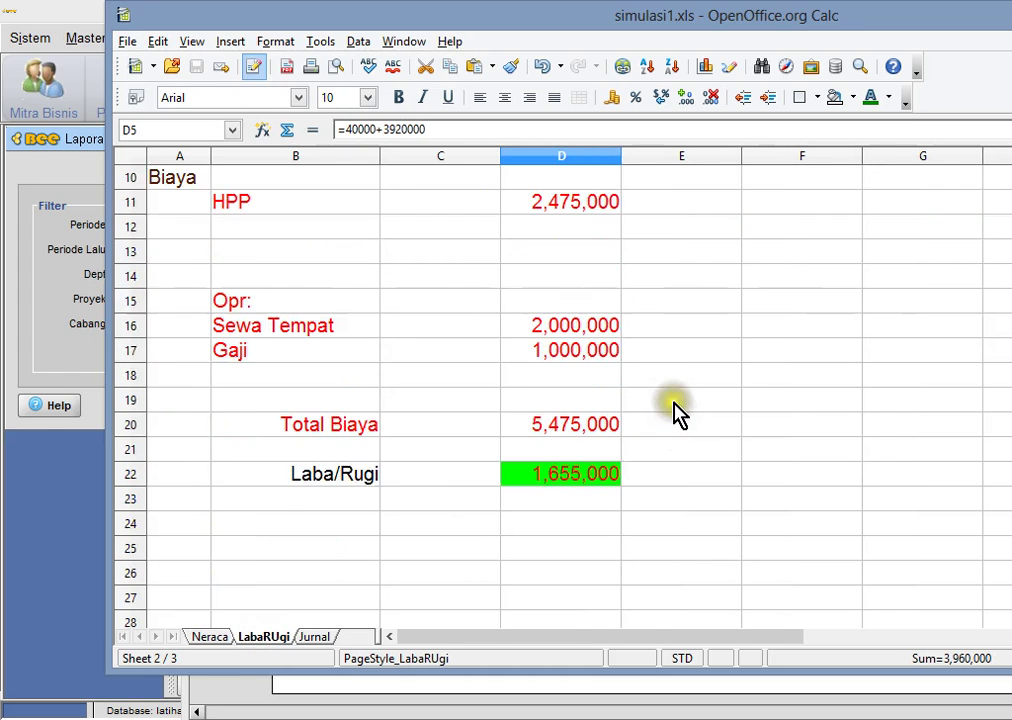